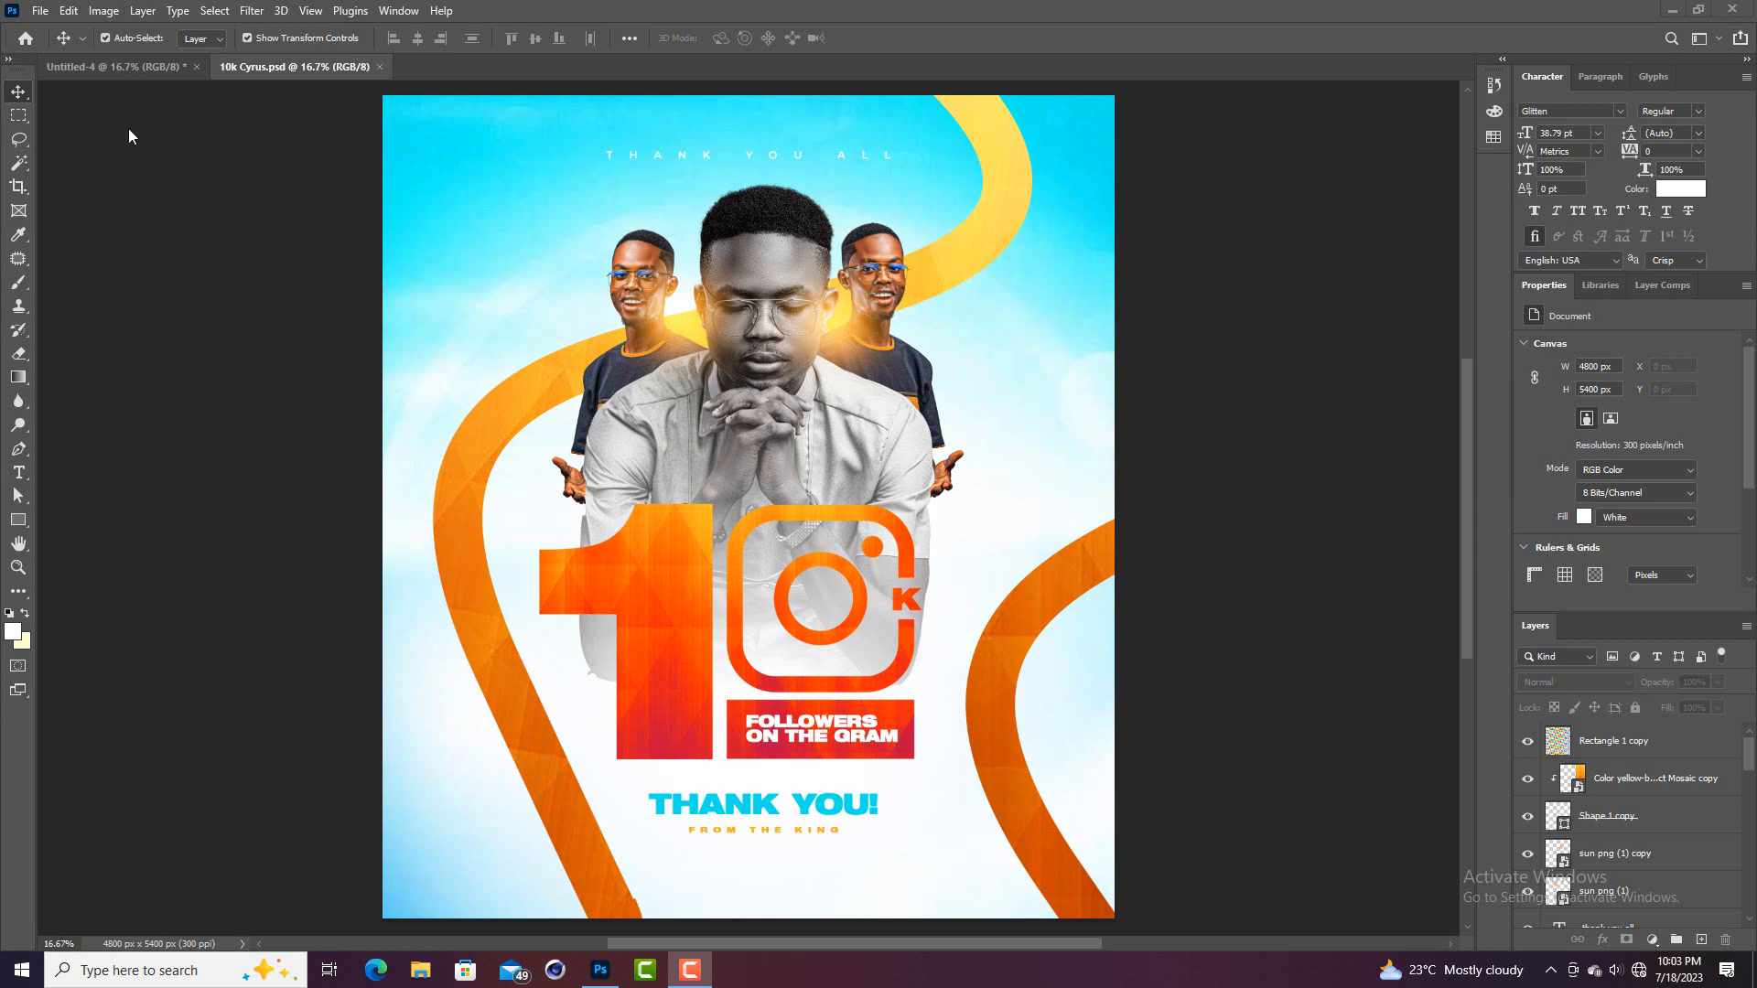
# Create a new 16 x 18 inch portrait document at 300 pixels/inch in RGB Color with white background contents
pyautogui.click(35, 40)
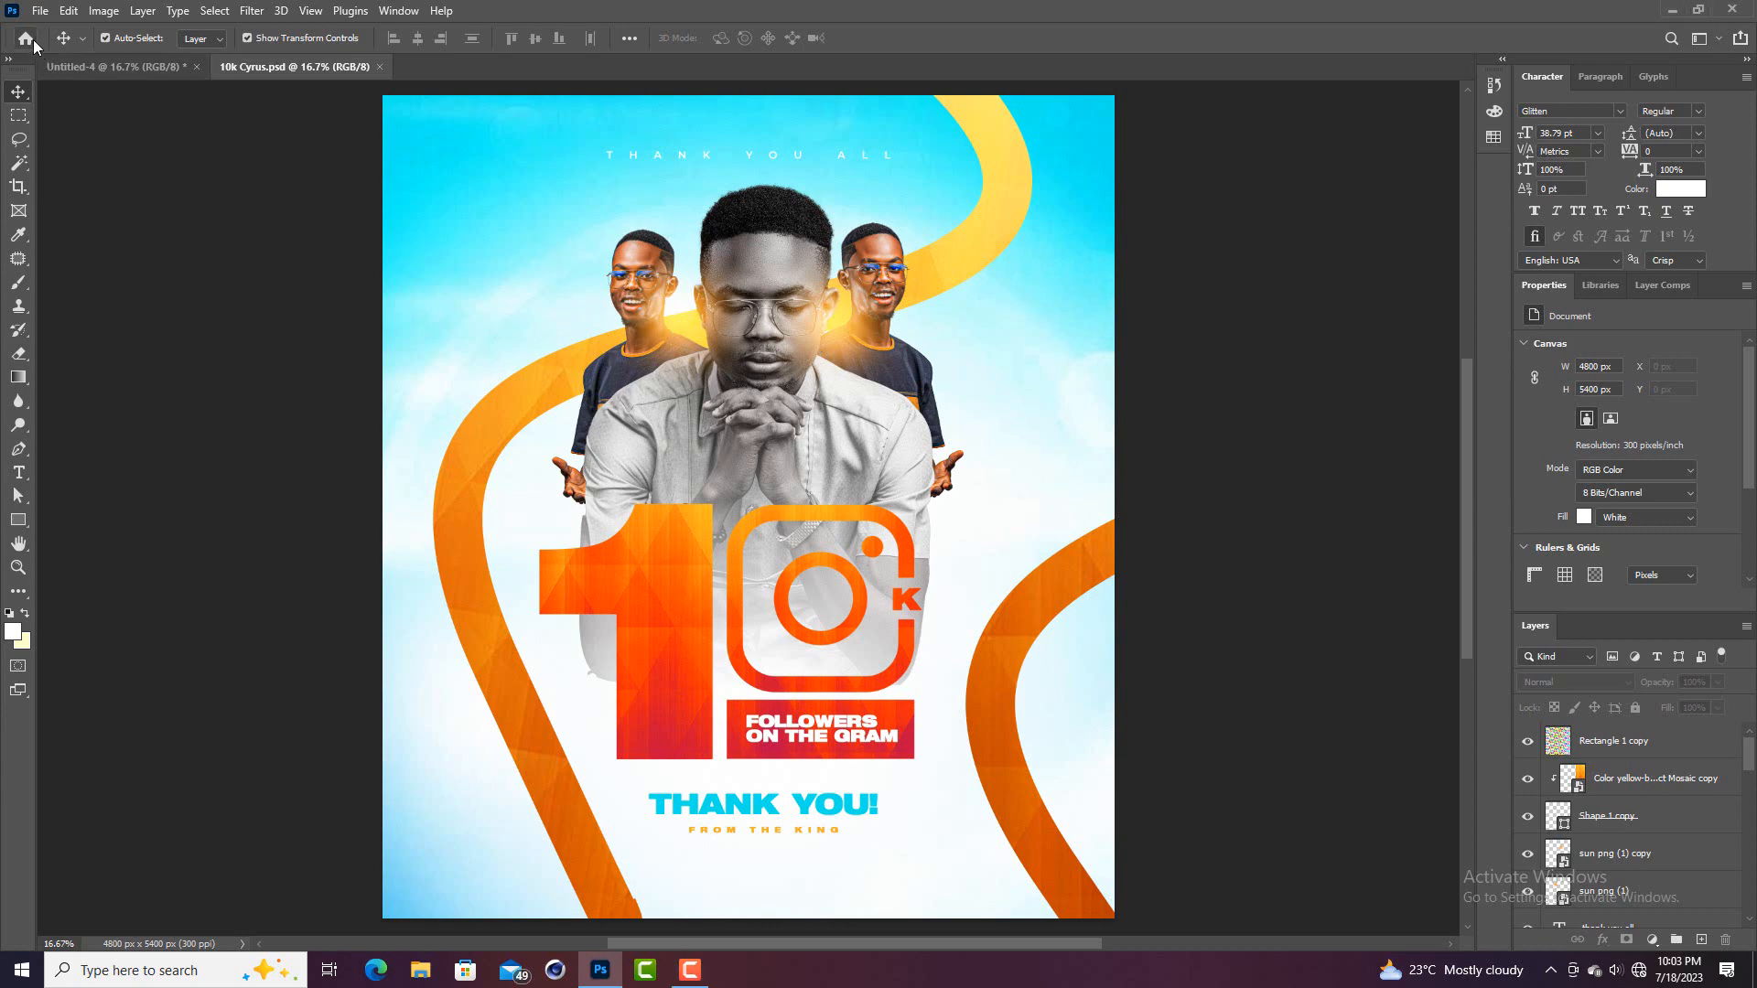
pyautogui.click(33, 41)
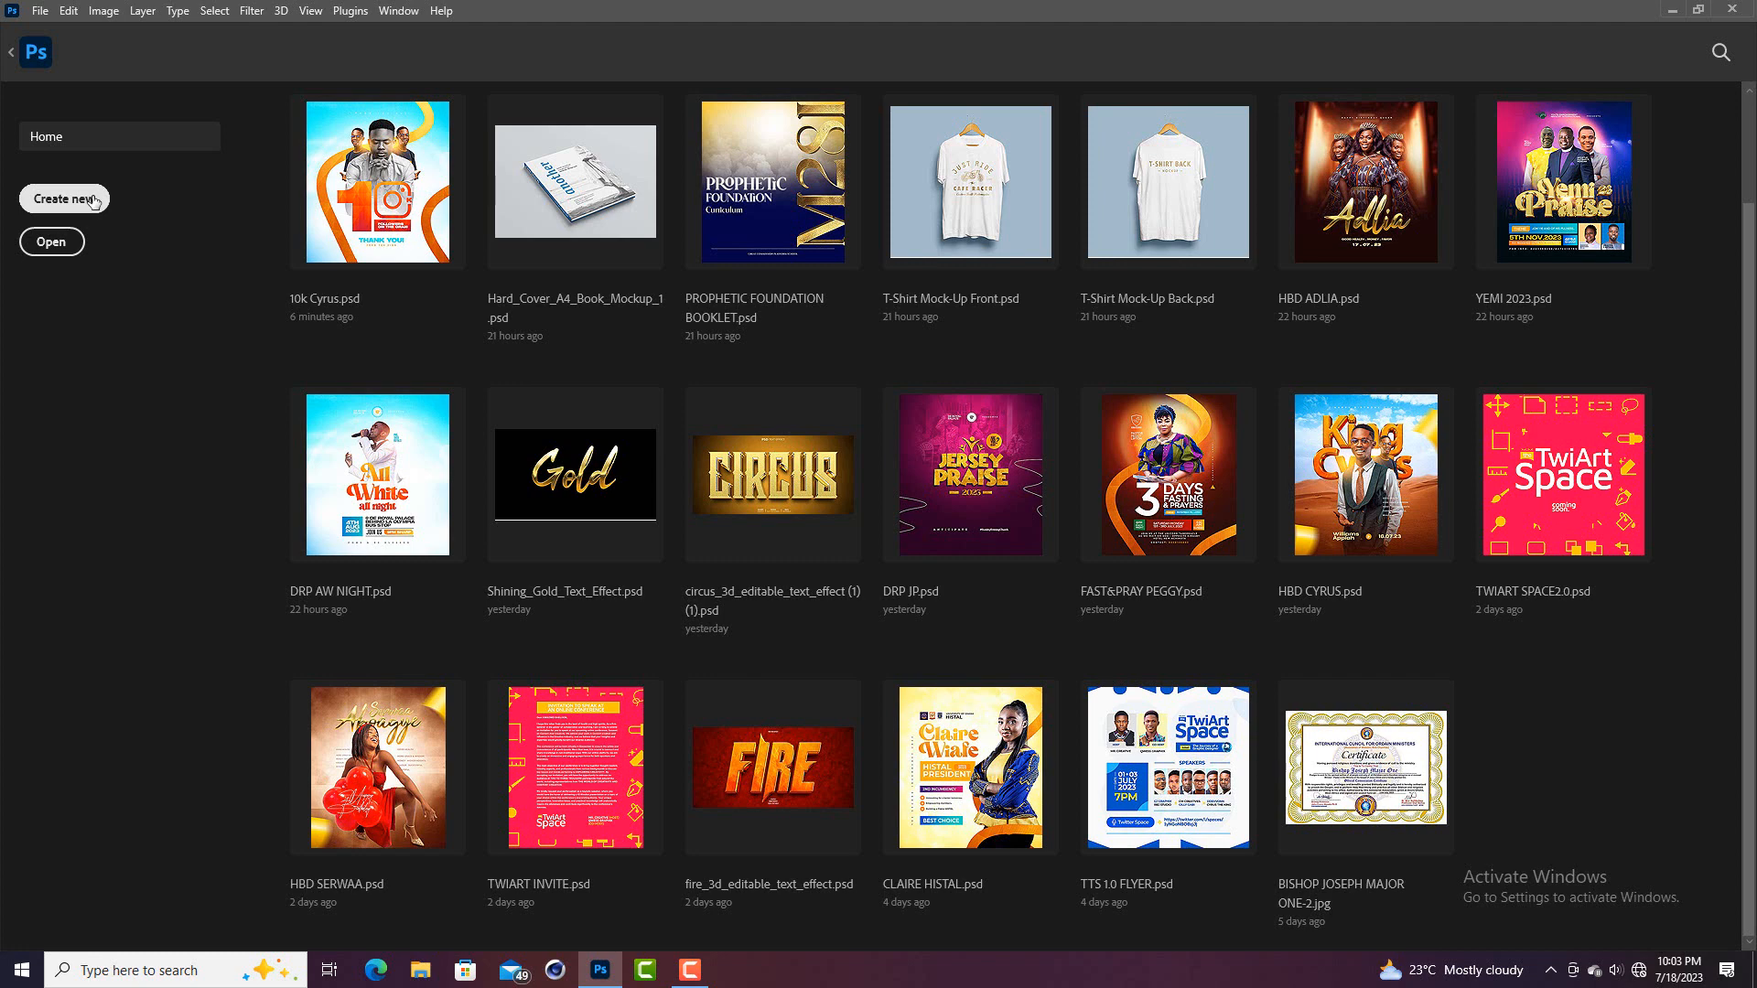
pyautogui.click(64, 199)
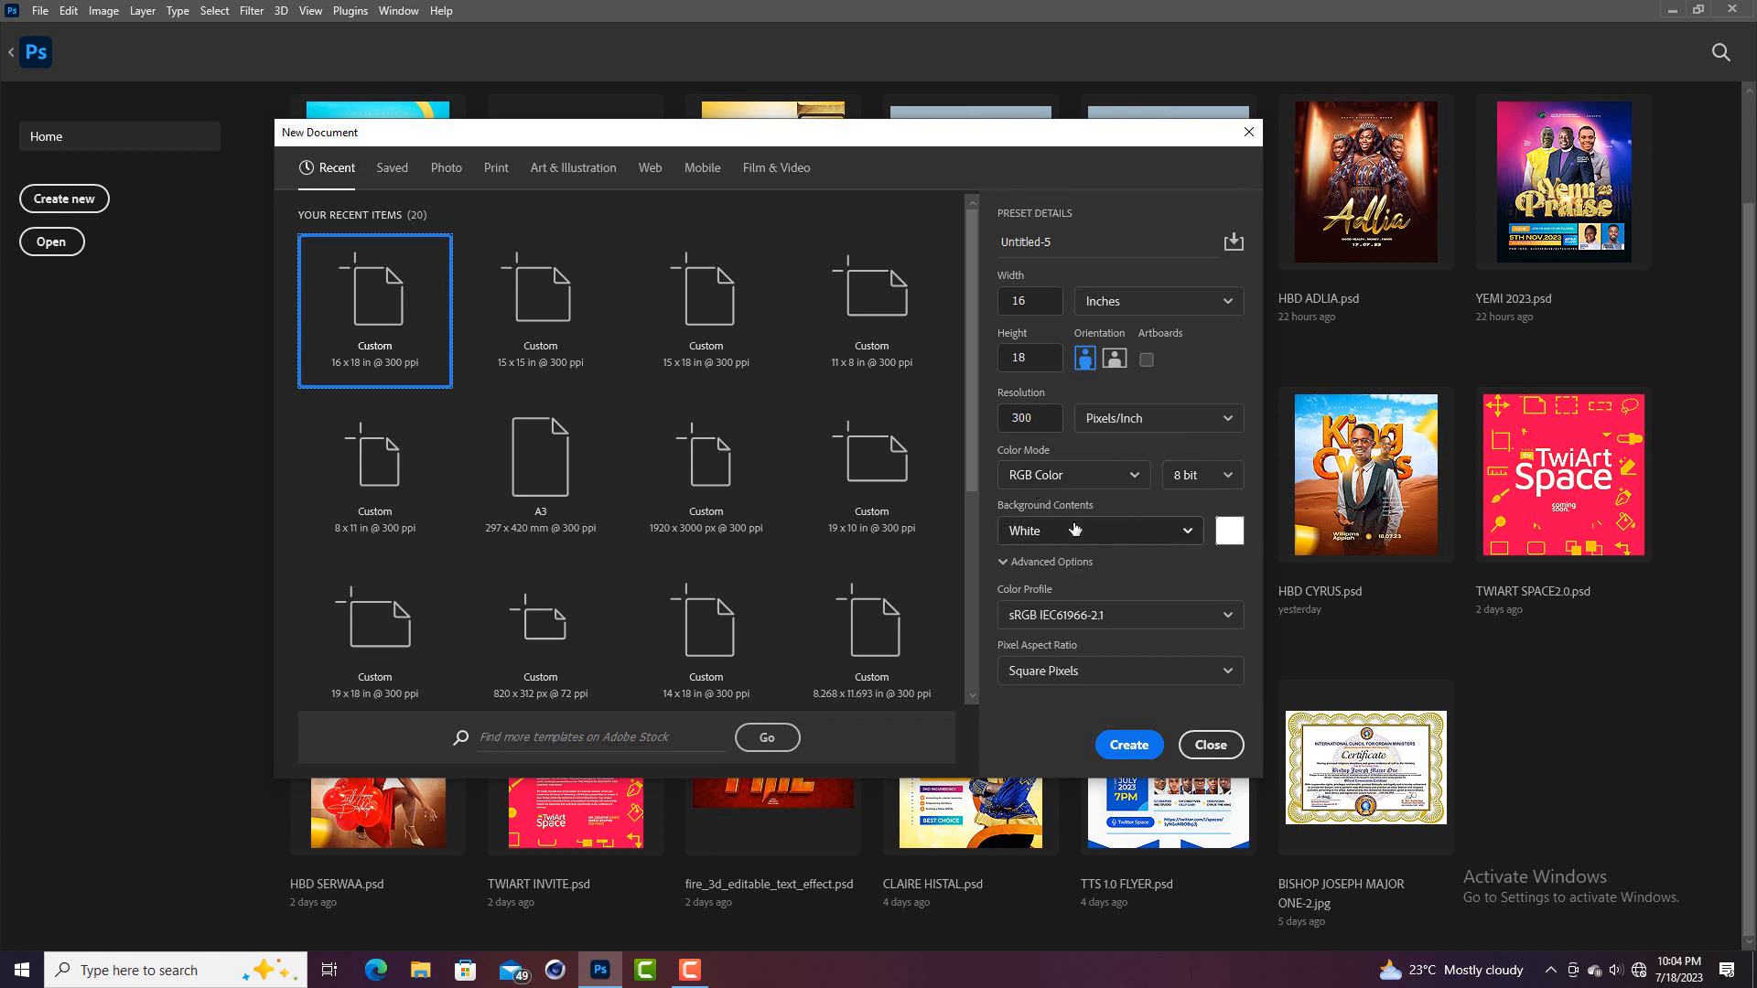
pyautogui.click(1135, 743)
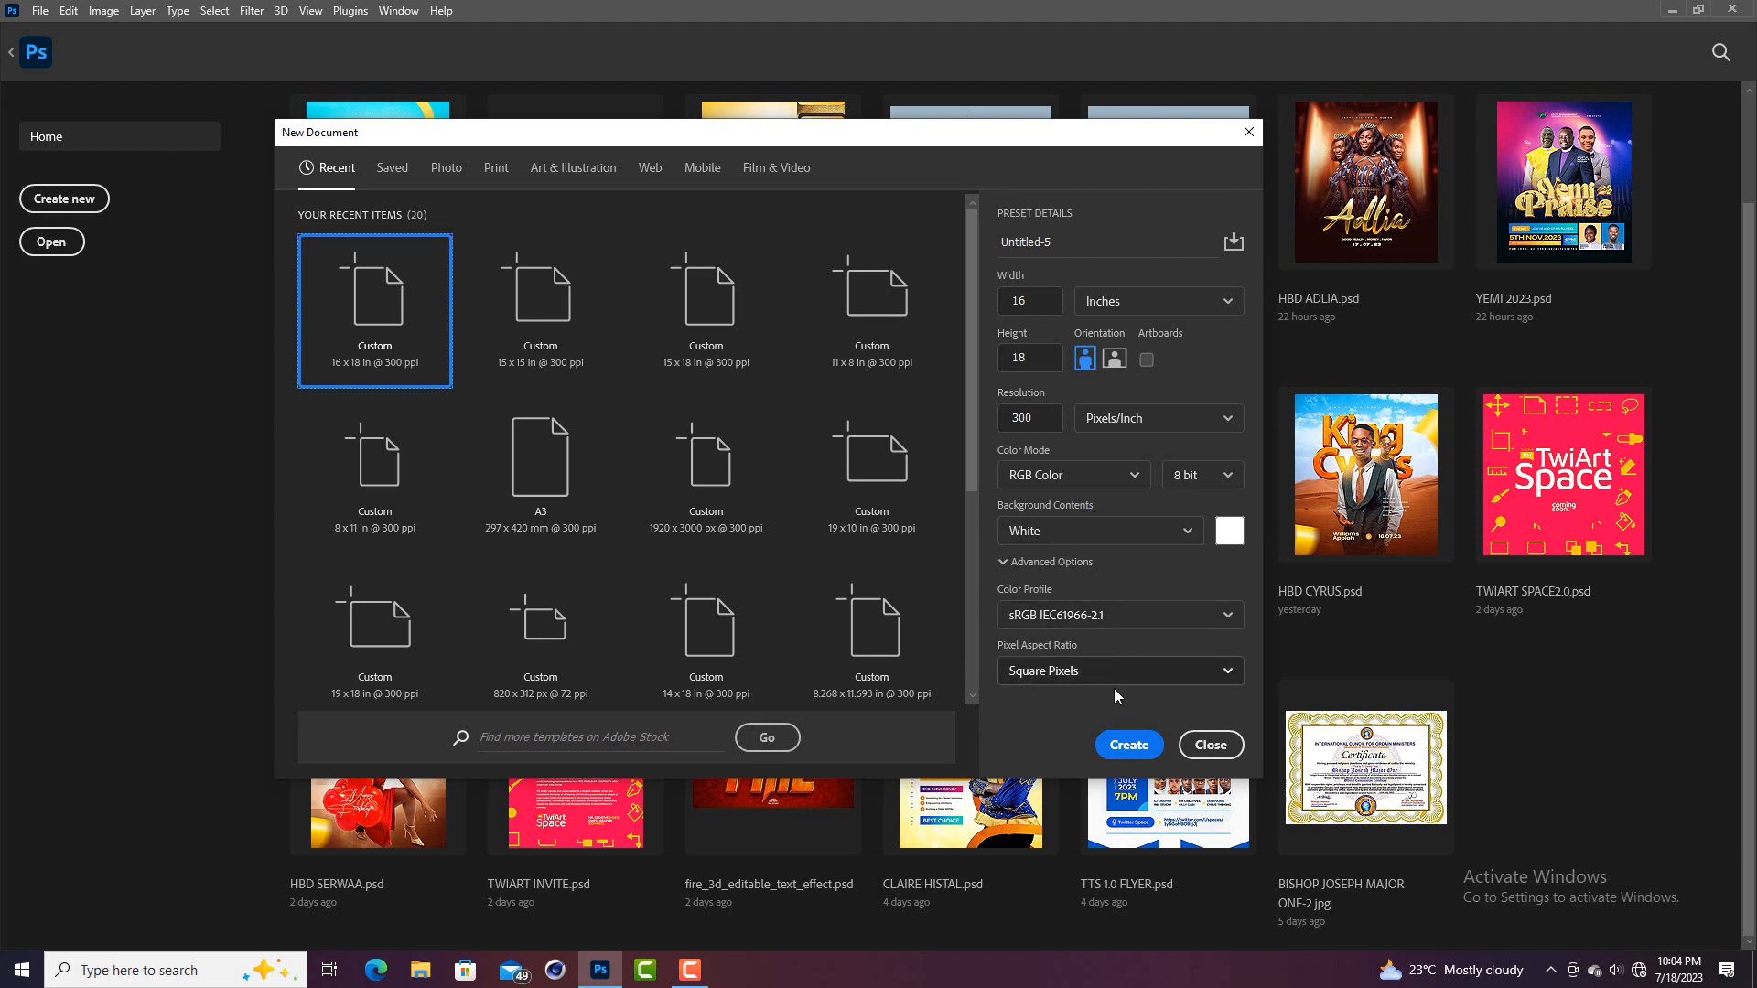
pyautogui.click(1127, 743)
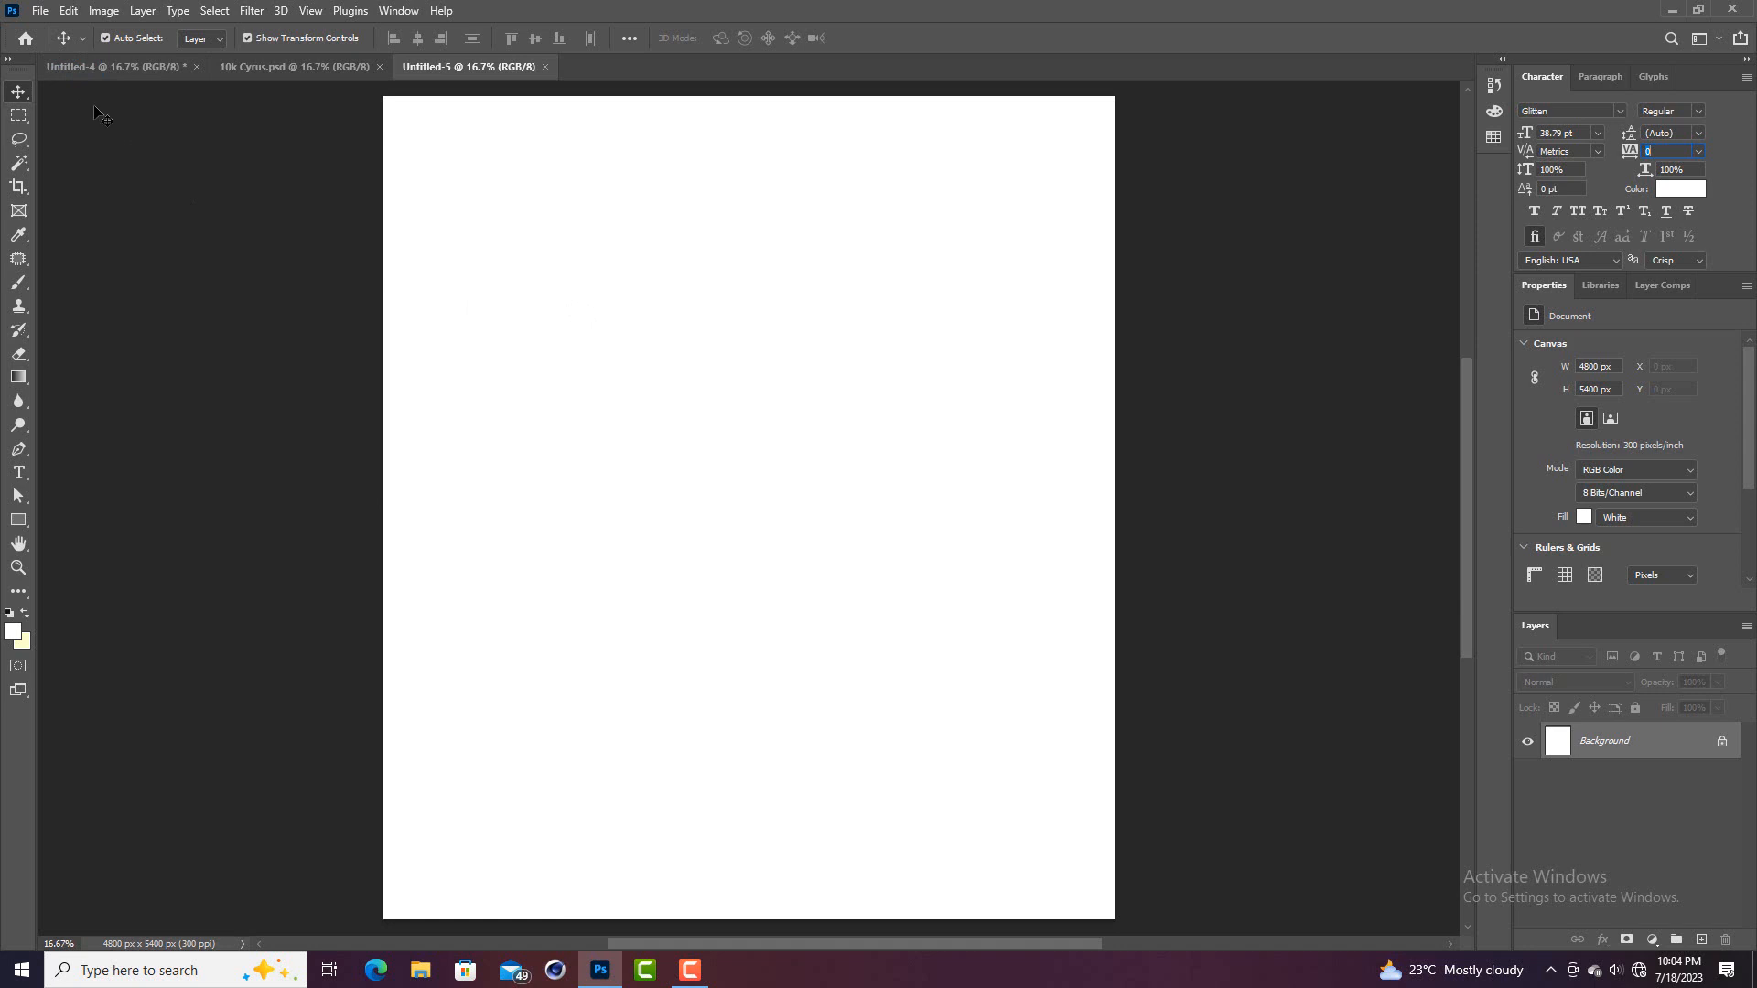
# Place the glowing doorway image "download (36)" from the Downloads folder as an embedded object
pyautogui.click(40, 13)
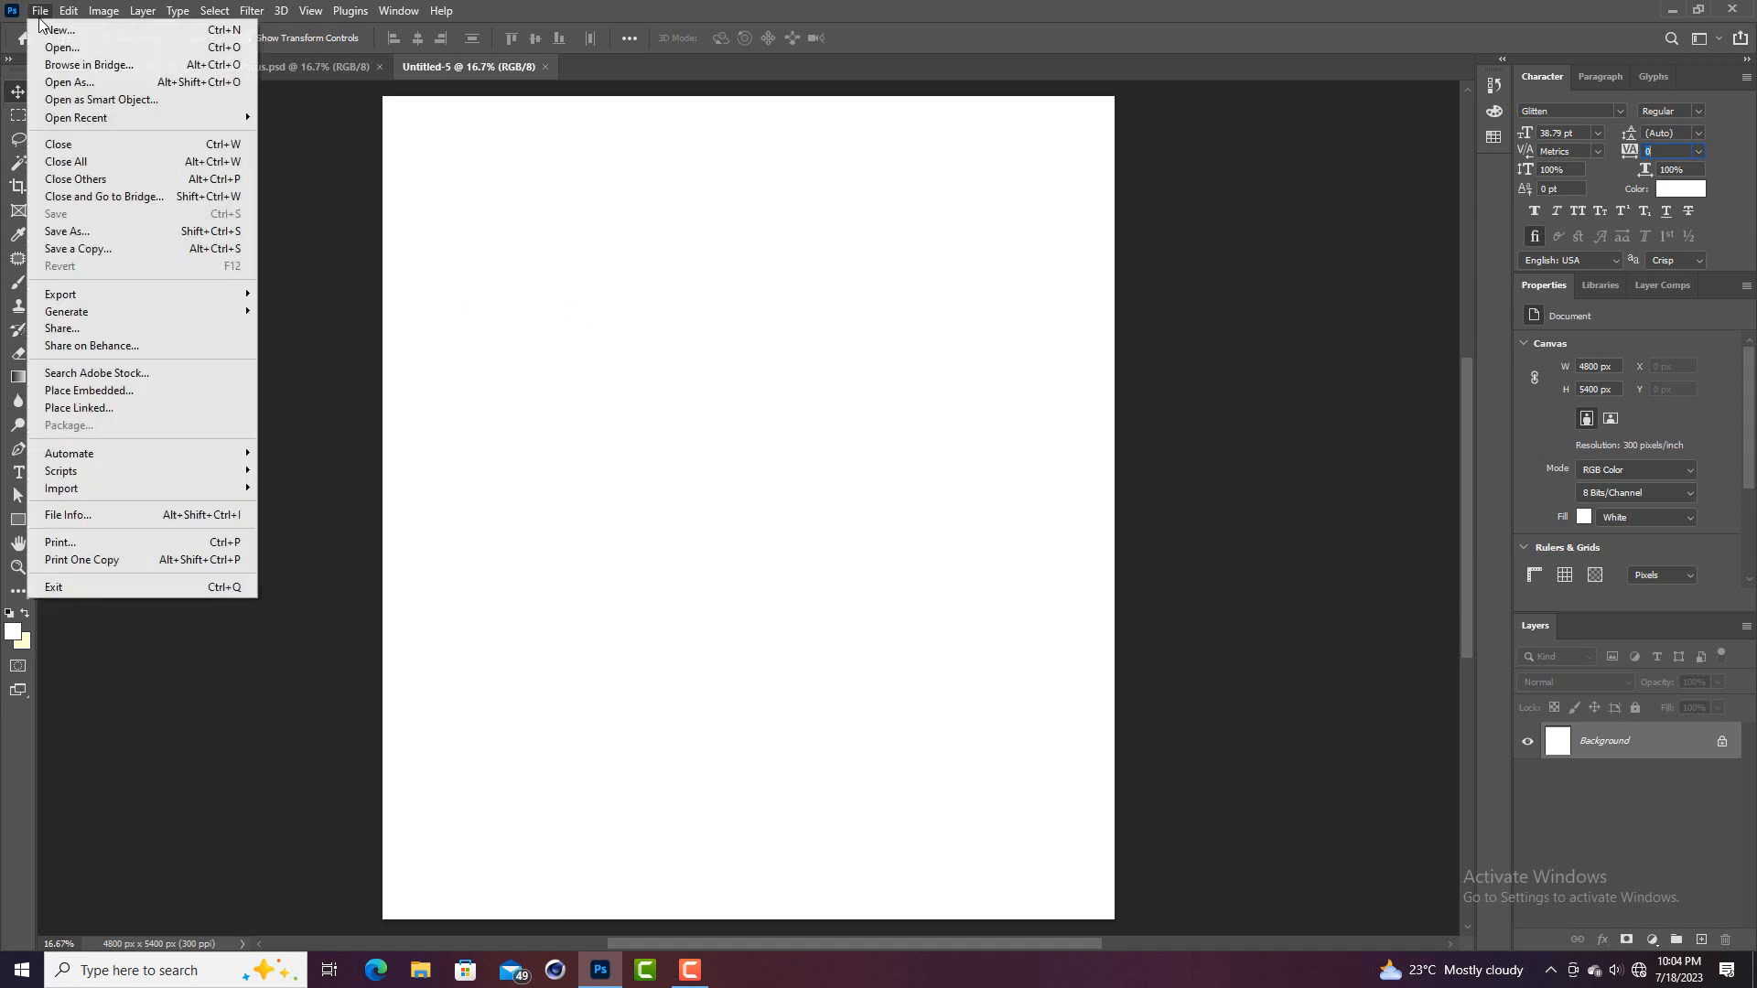
pyautogui.click(123, 391)
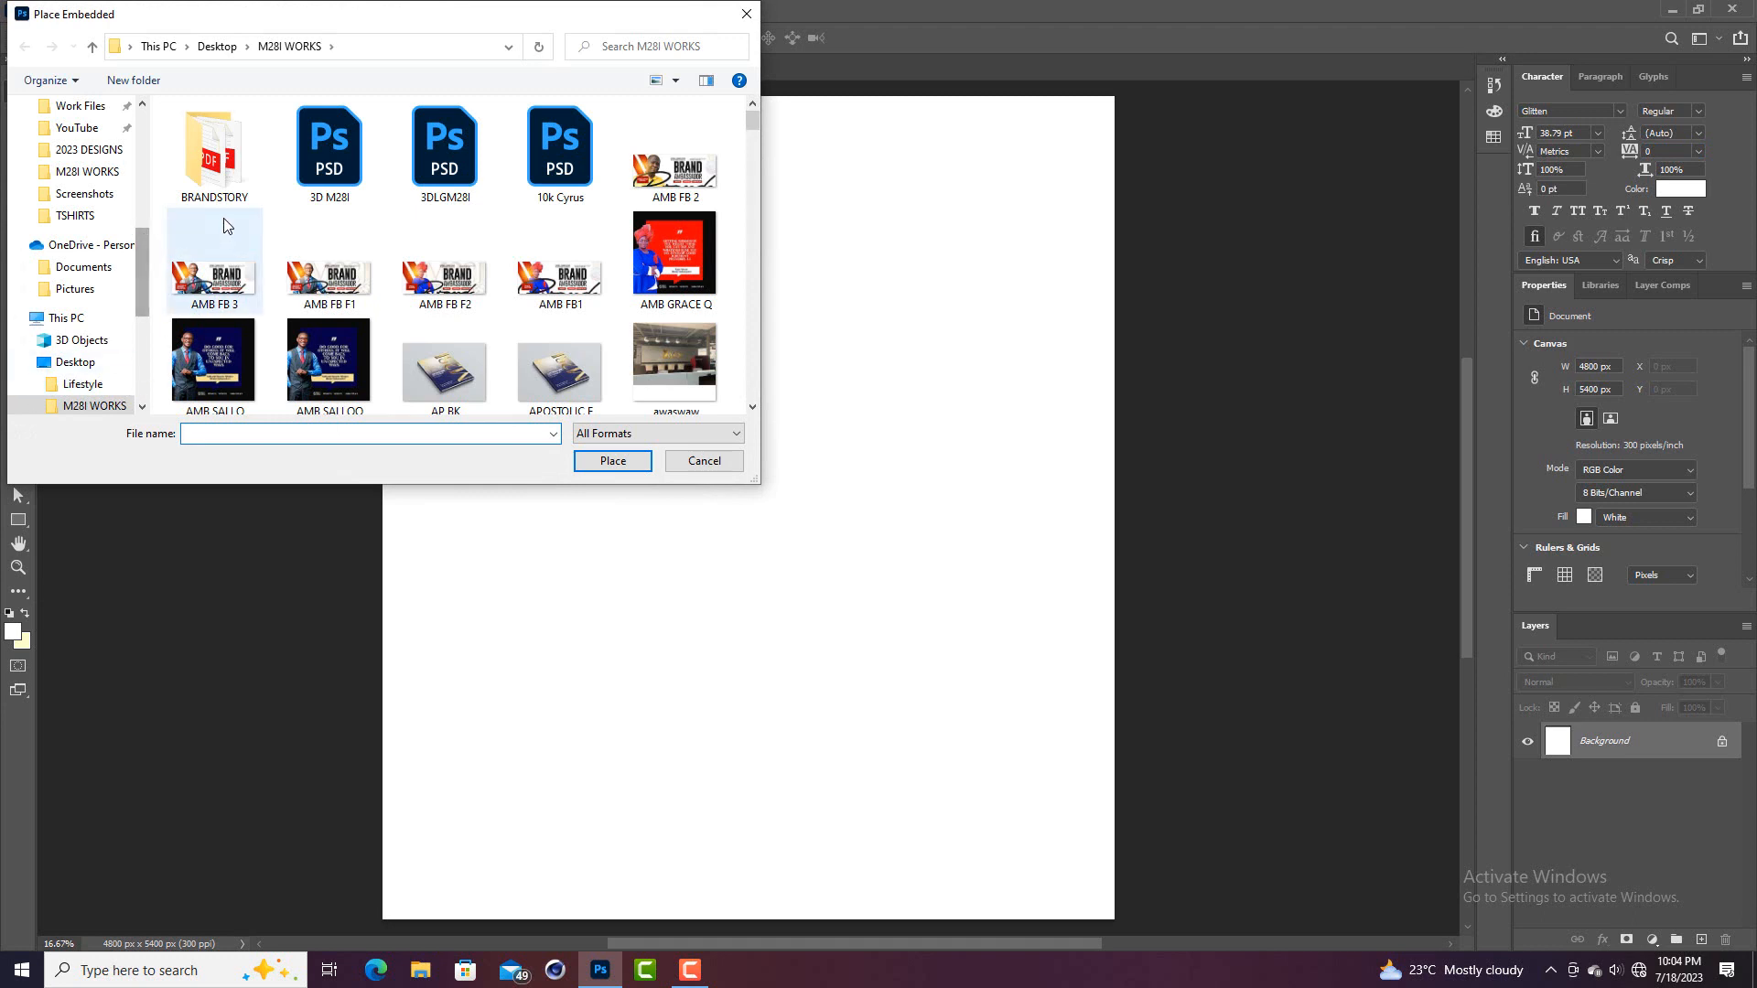
pyautogui.click(39, 362)
pyautogui.click(86, 408)
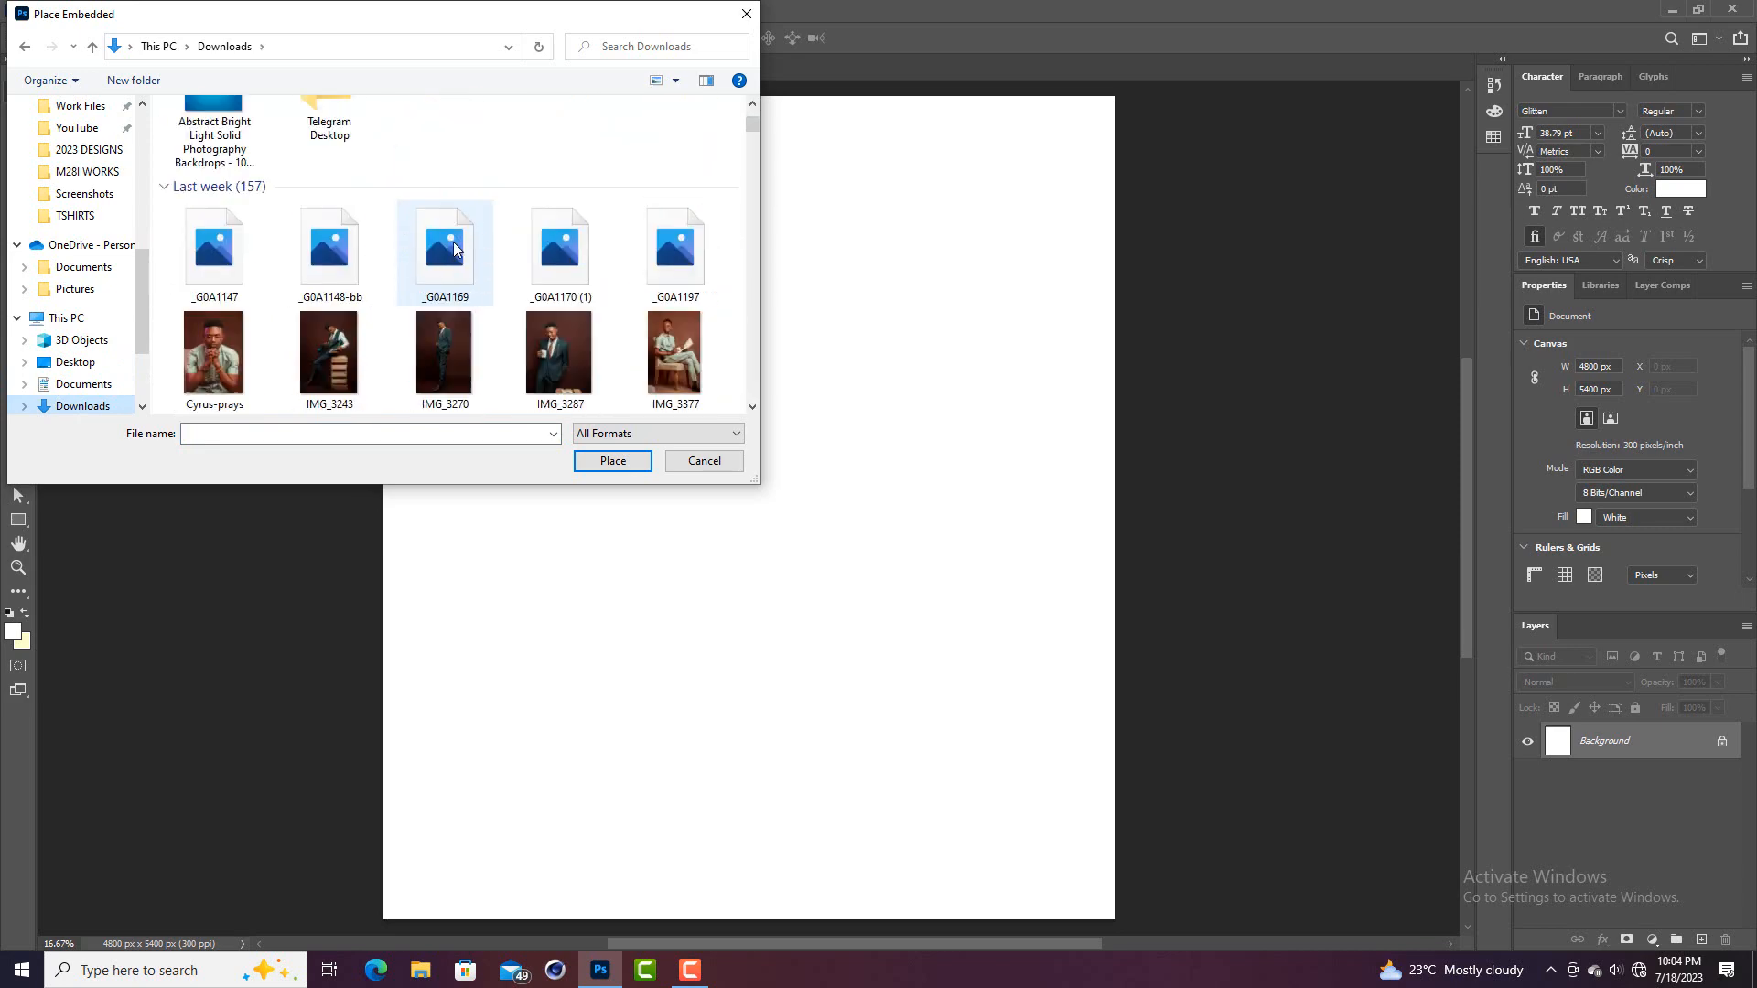
pyautogui.scroll(-10, 455, 248)
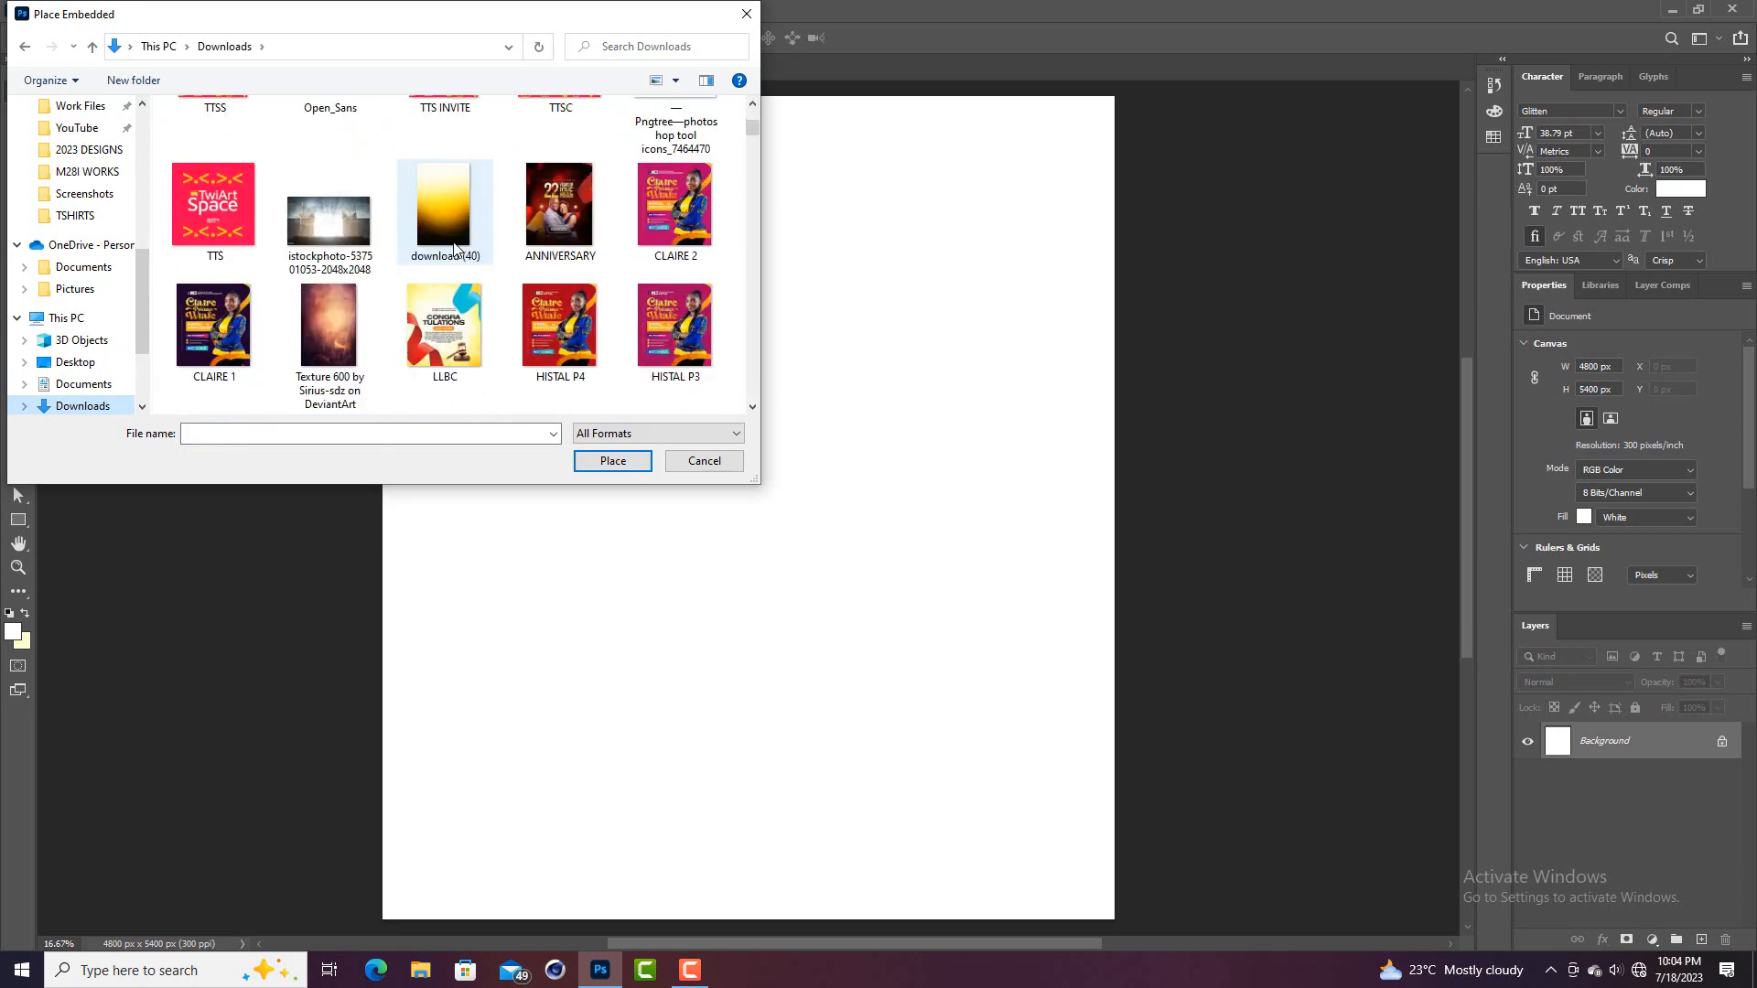
pyautogui.scroll(-10, 454, 247)
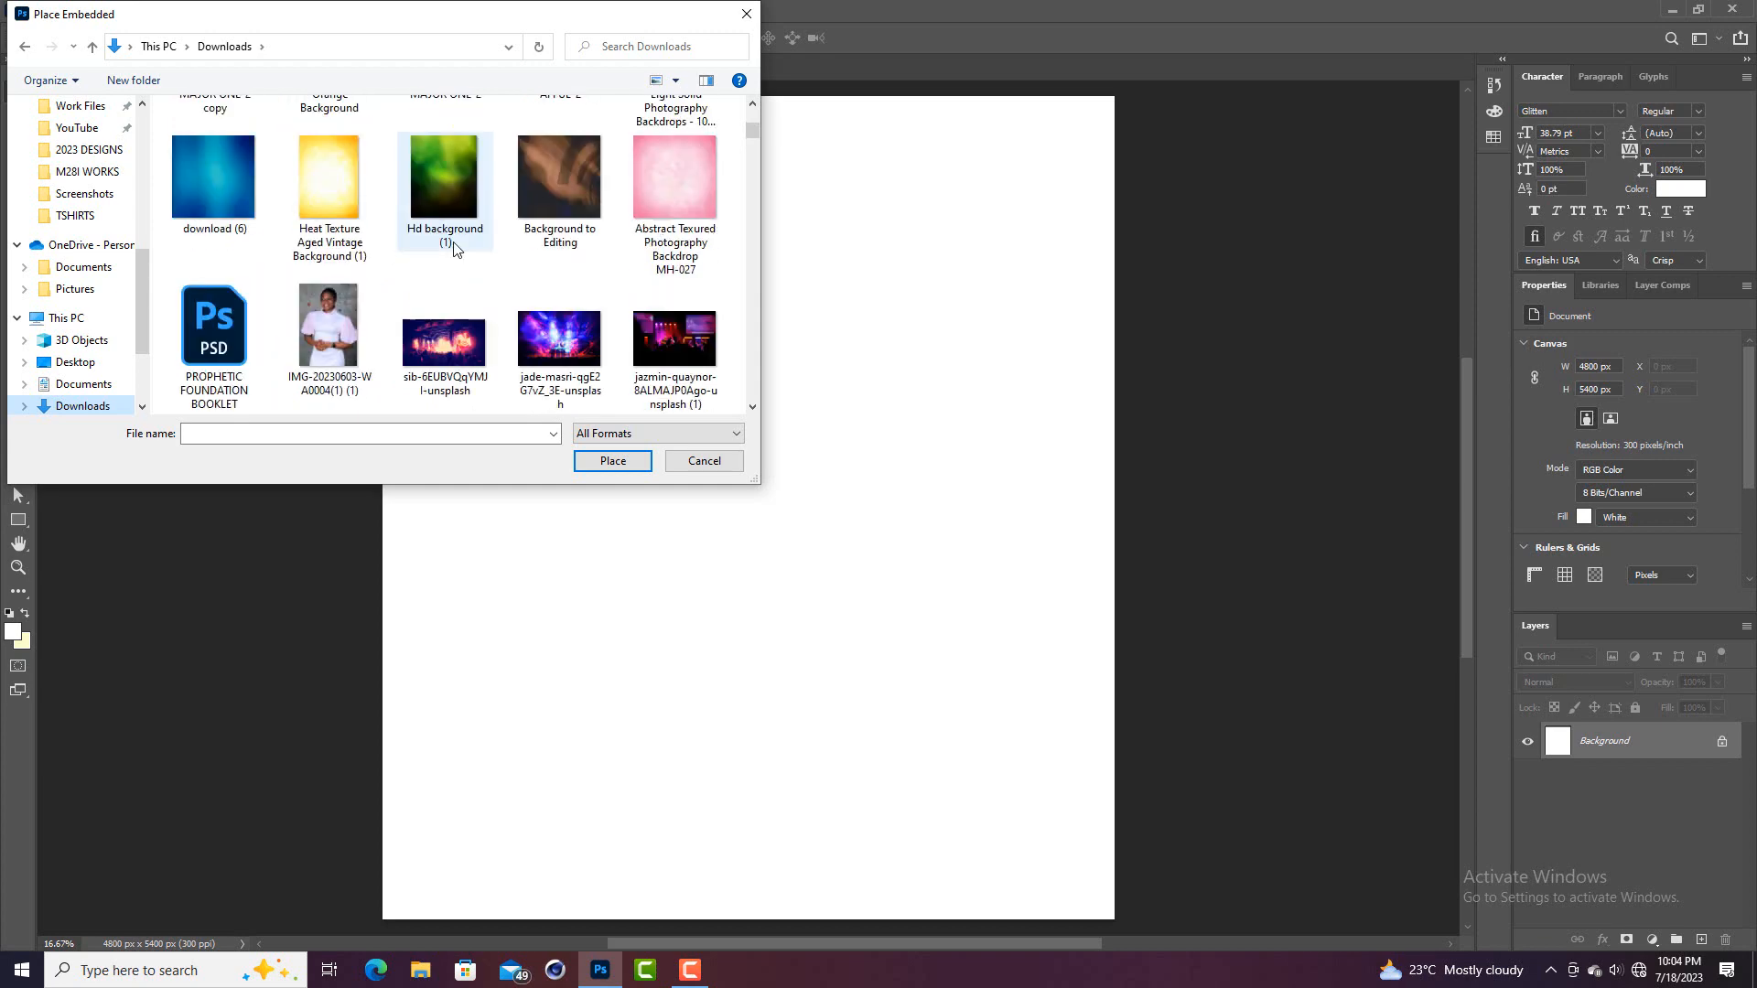
pyautogui.scroll(-10, 455, 247)
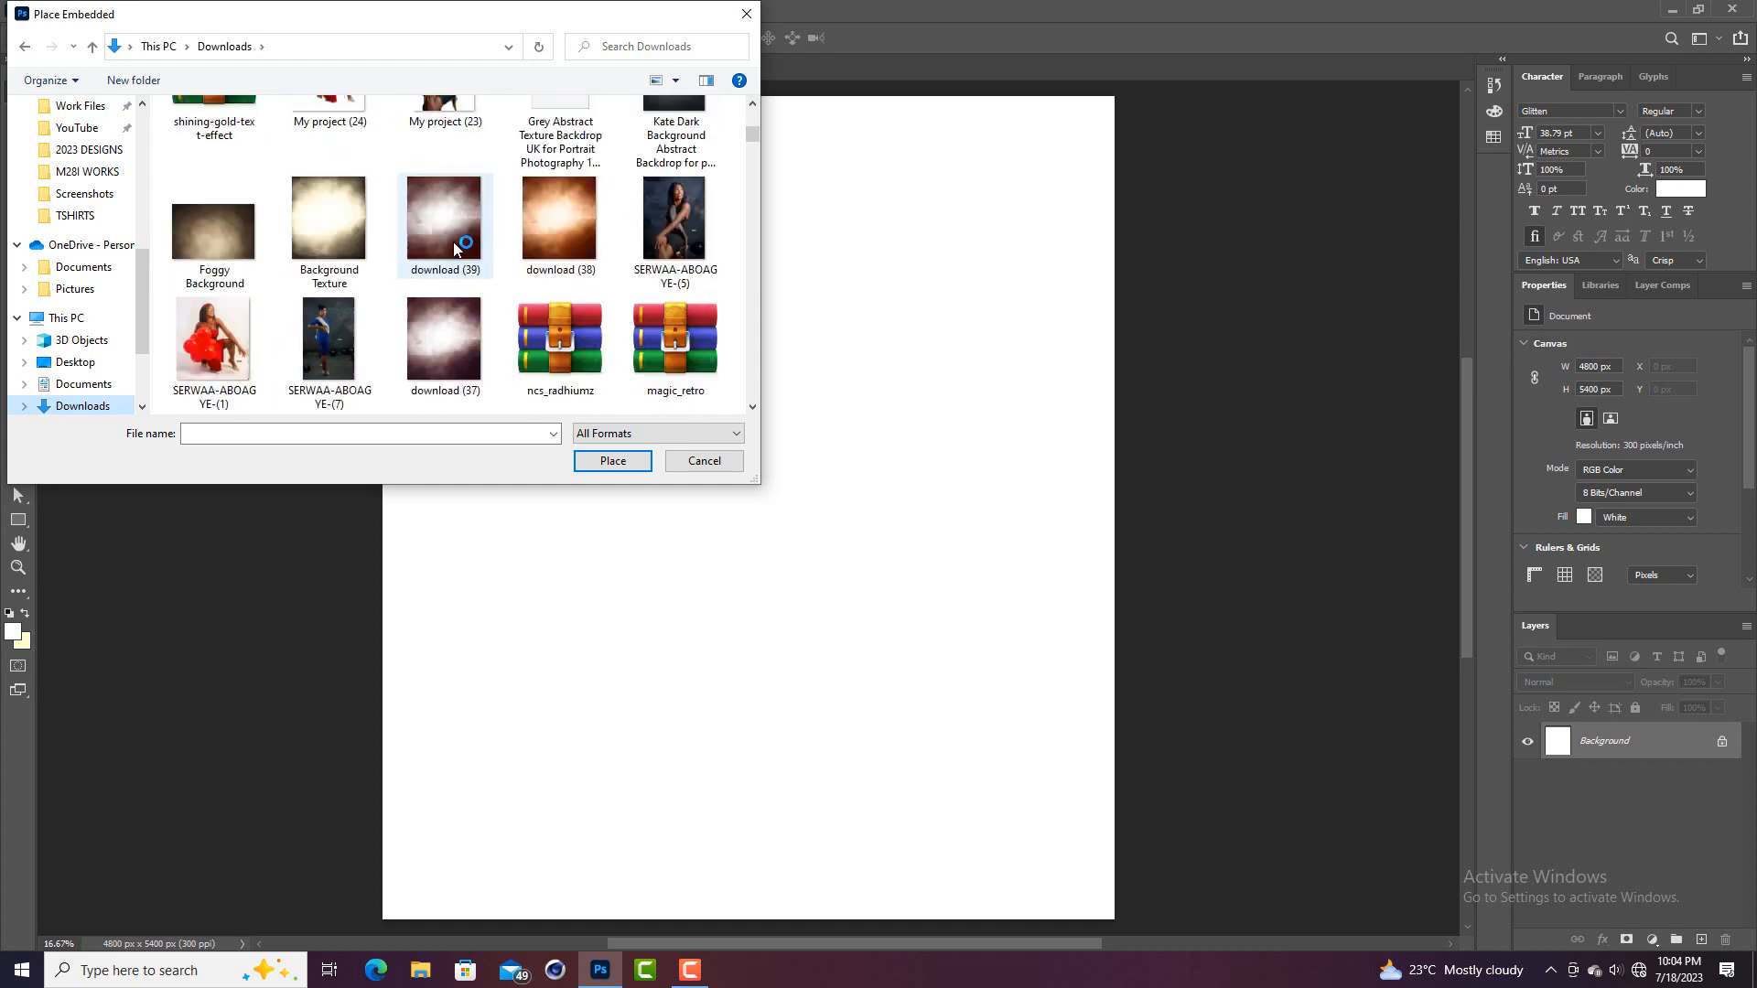
pyautogui.scroll(3, 455, 245)
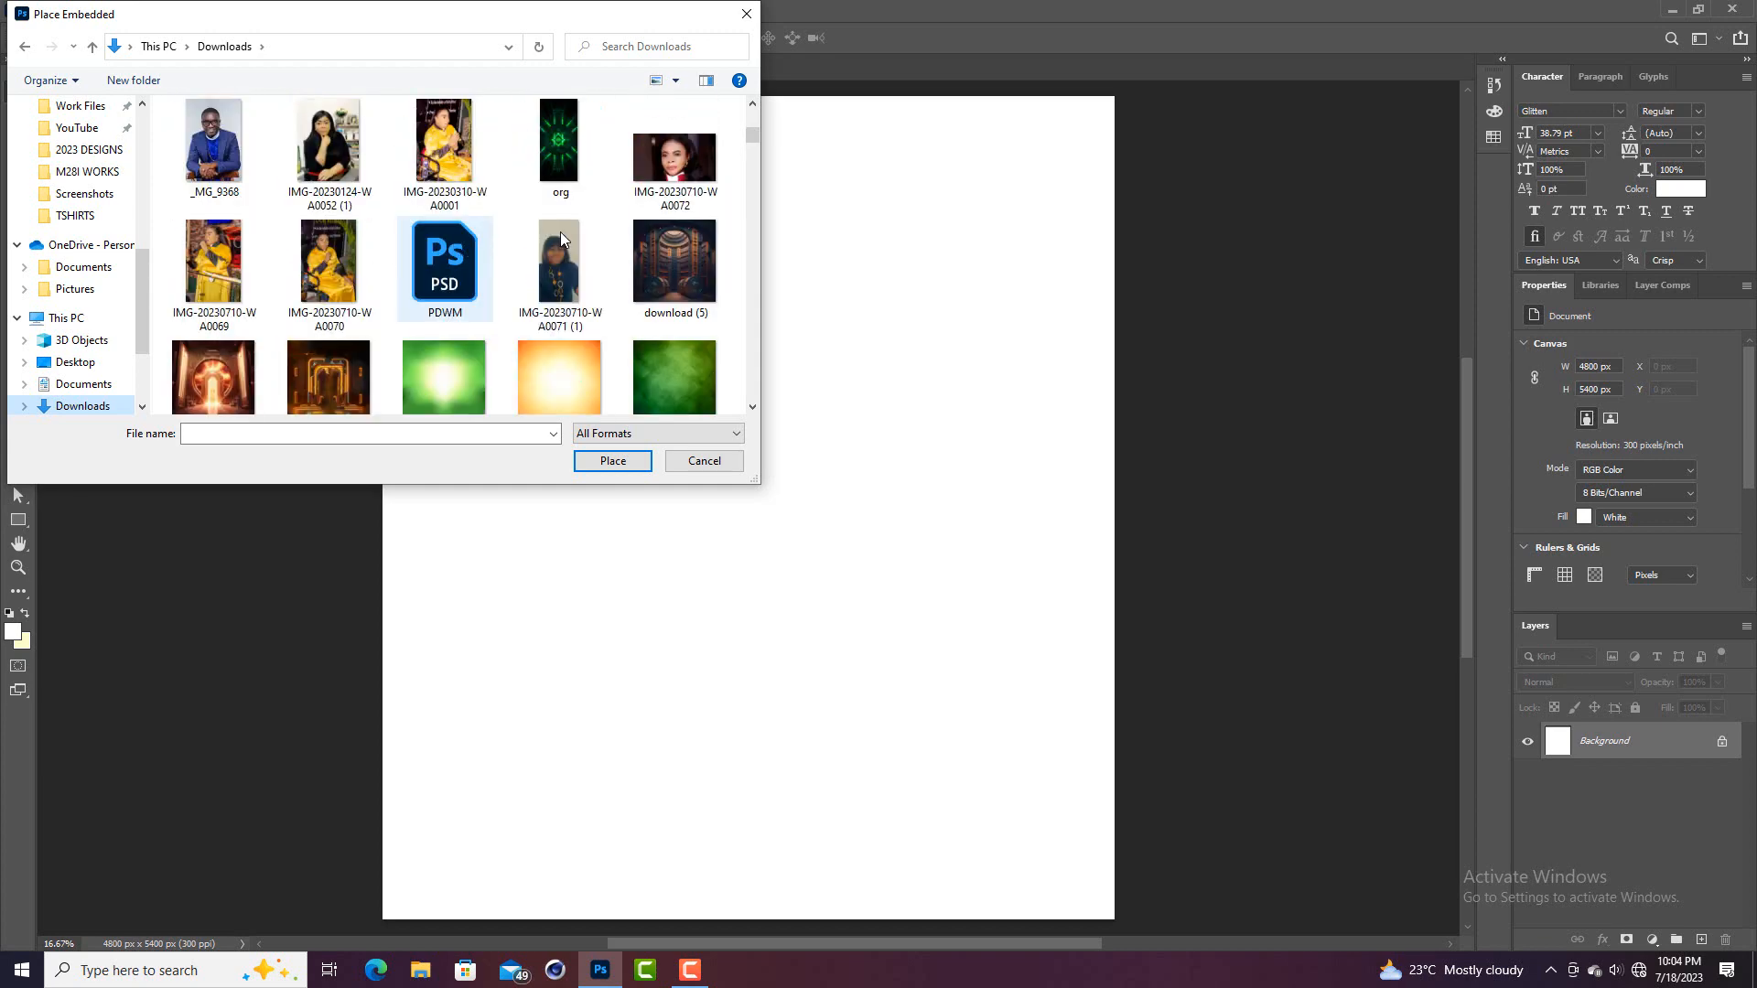
pyautogui.scroll(-1, 251, 327)
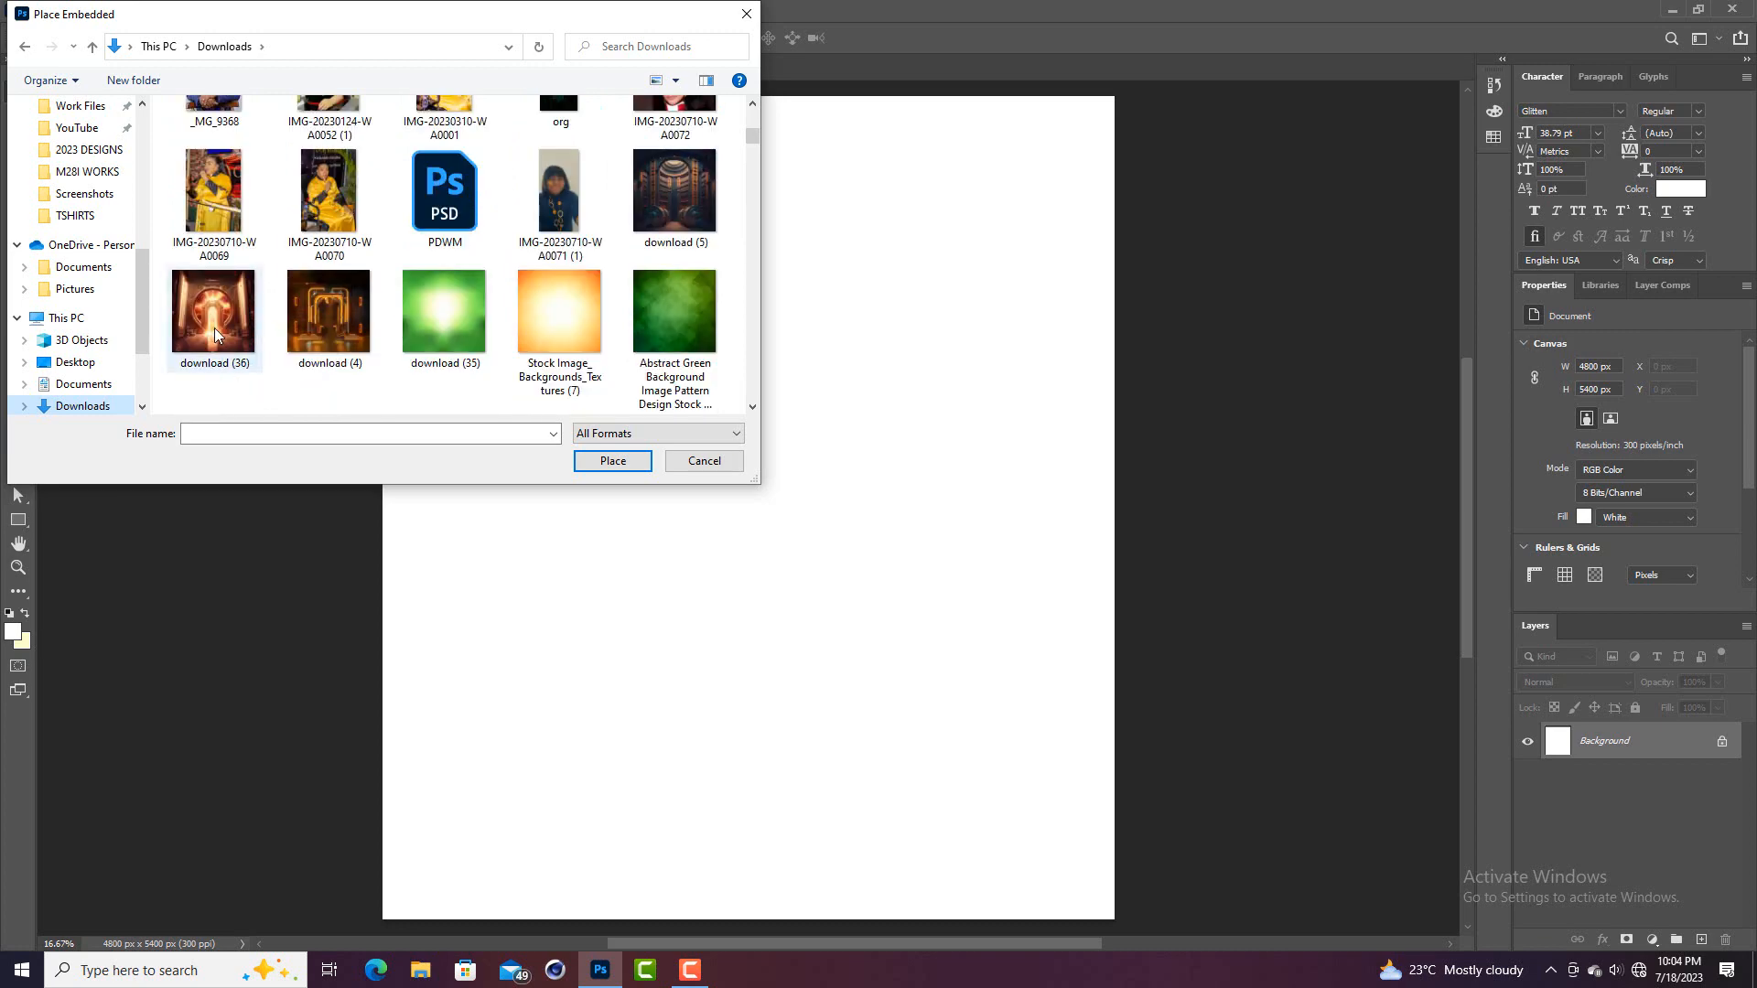
pyautogui.doubleClick(214, 327)
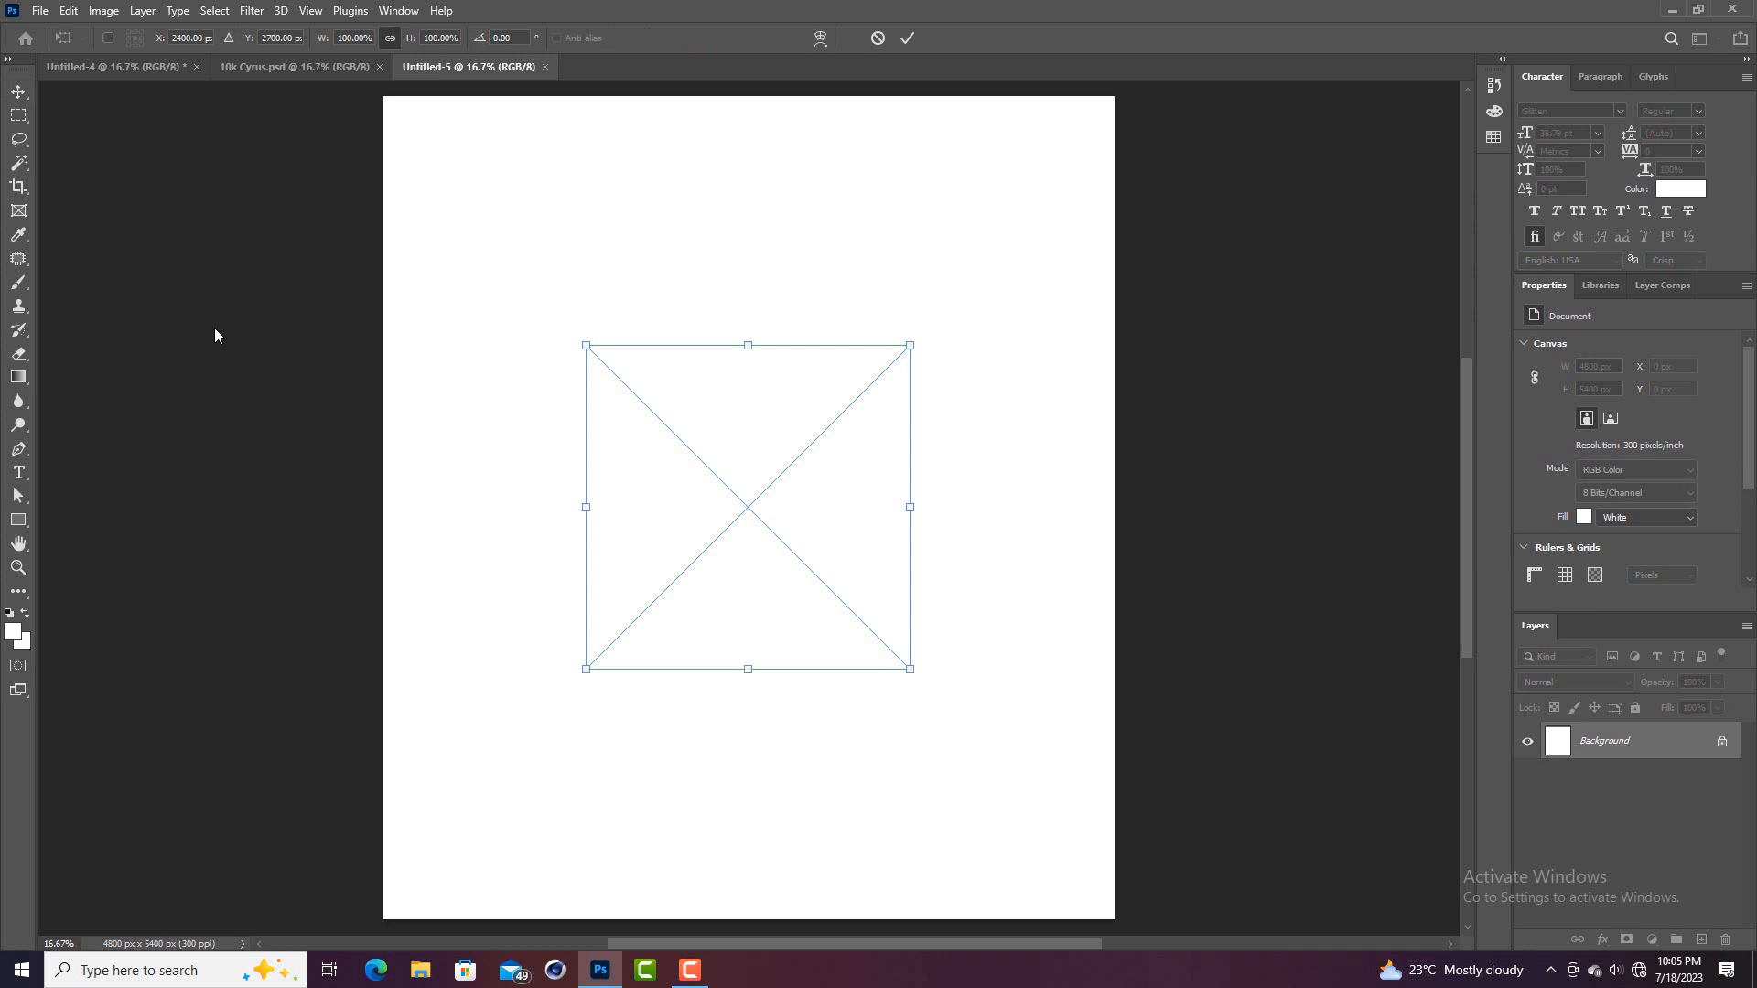
# Scale the placed doorway image proportionally to 225.88% so it spans the full canvas width
pyautogui.moveTo(747, 345); pyautogui.dragTo(776, 97)
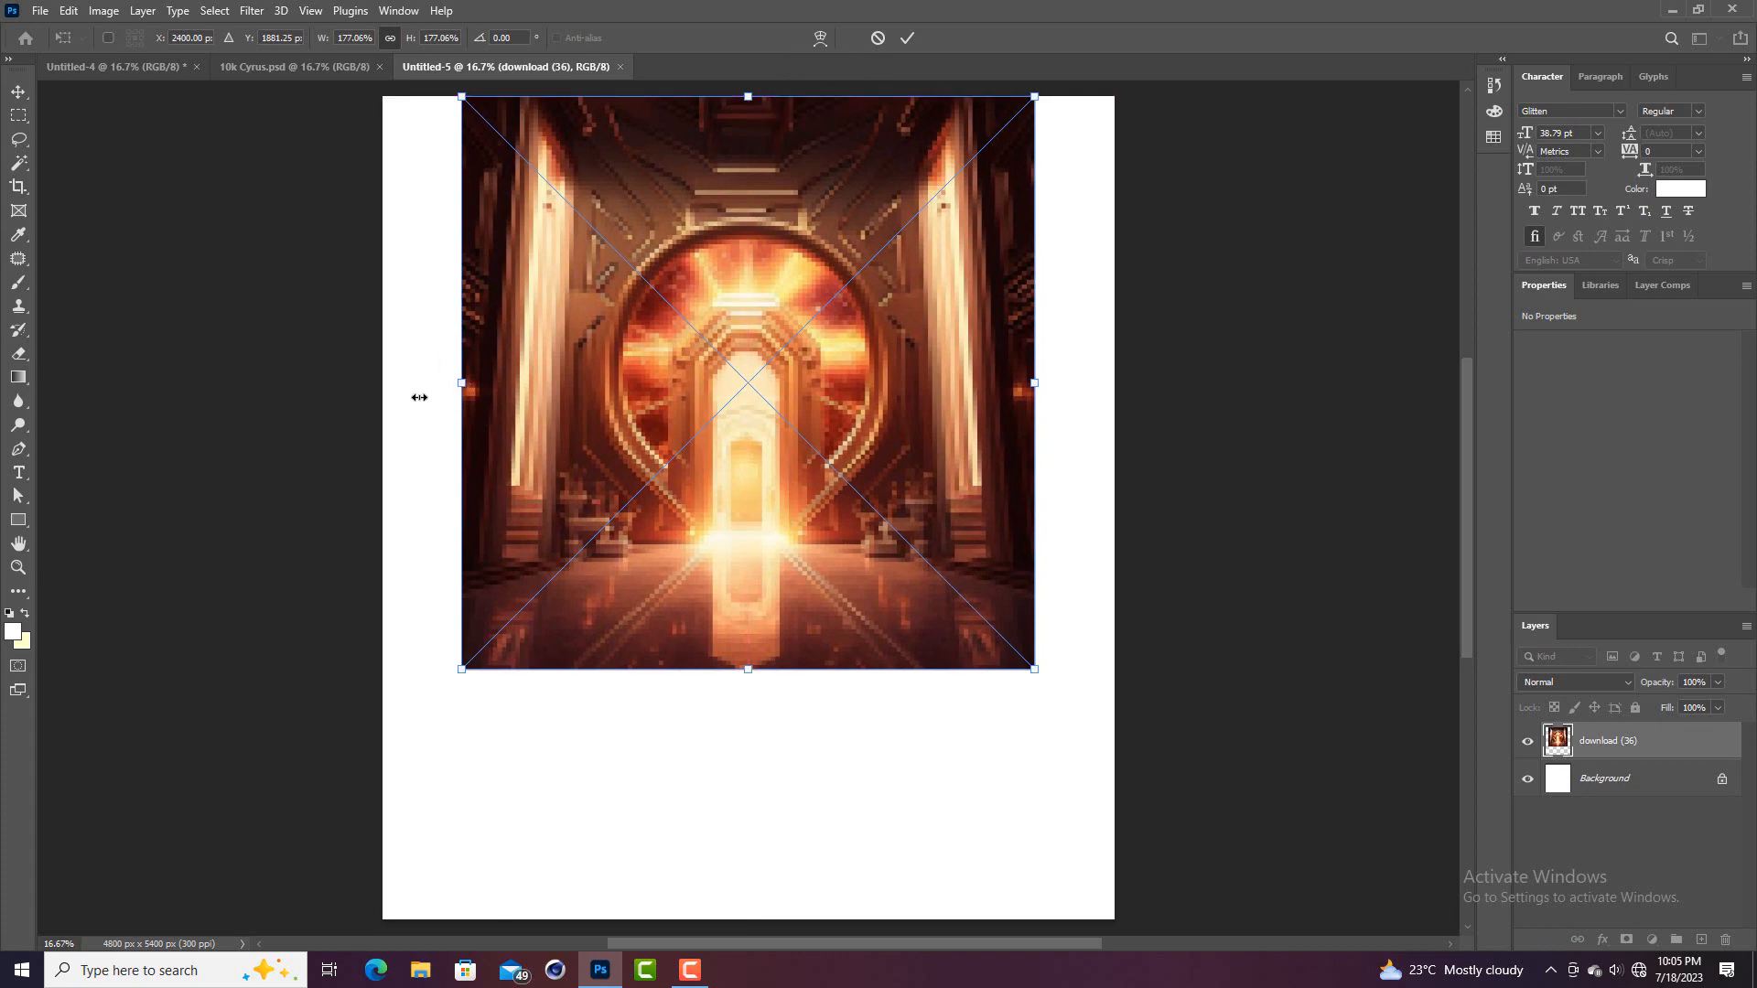
pyautogui.moveTo(419, 397); pyautogui.dragTo(383, 411)
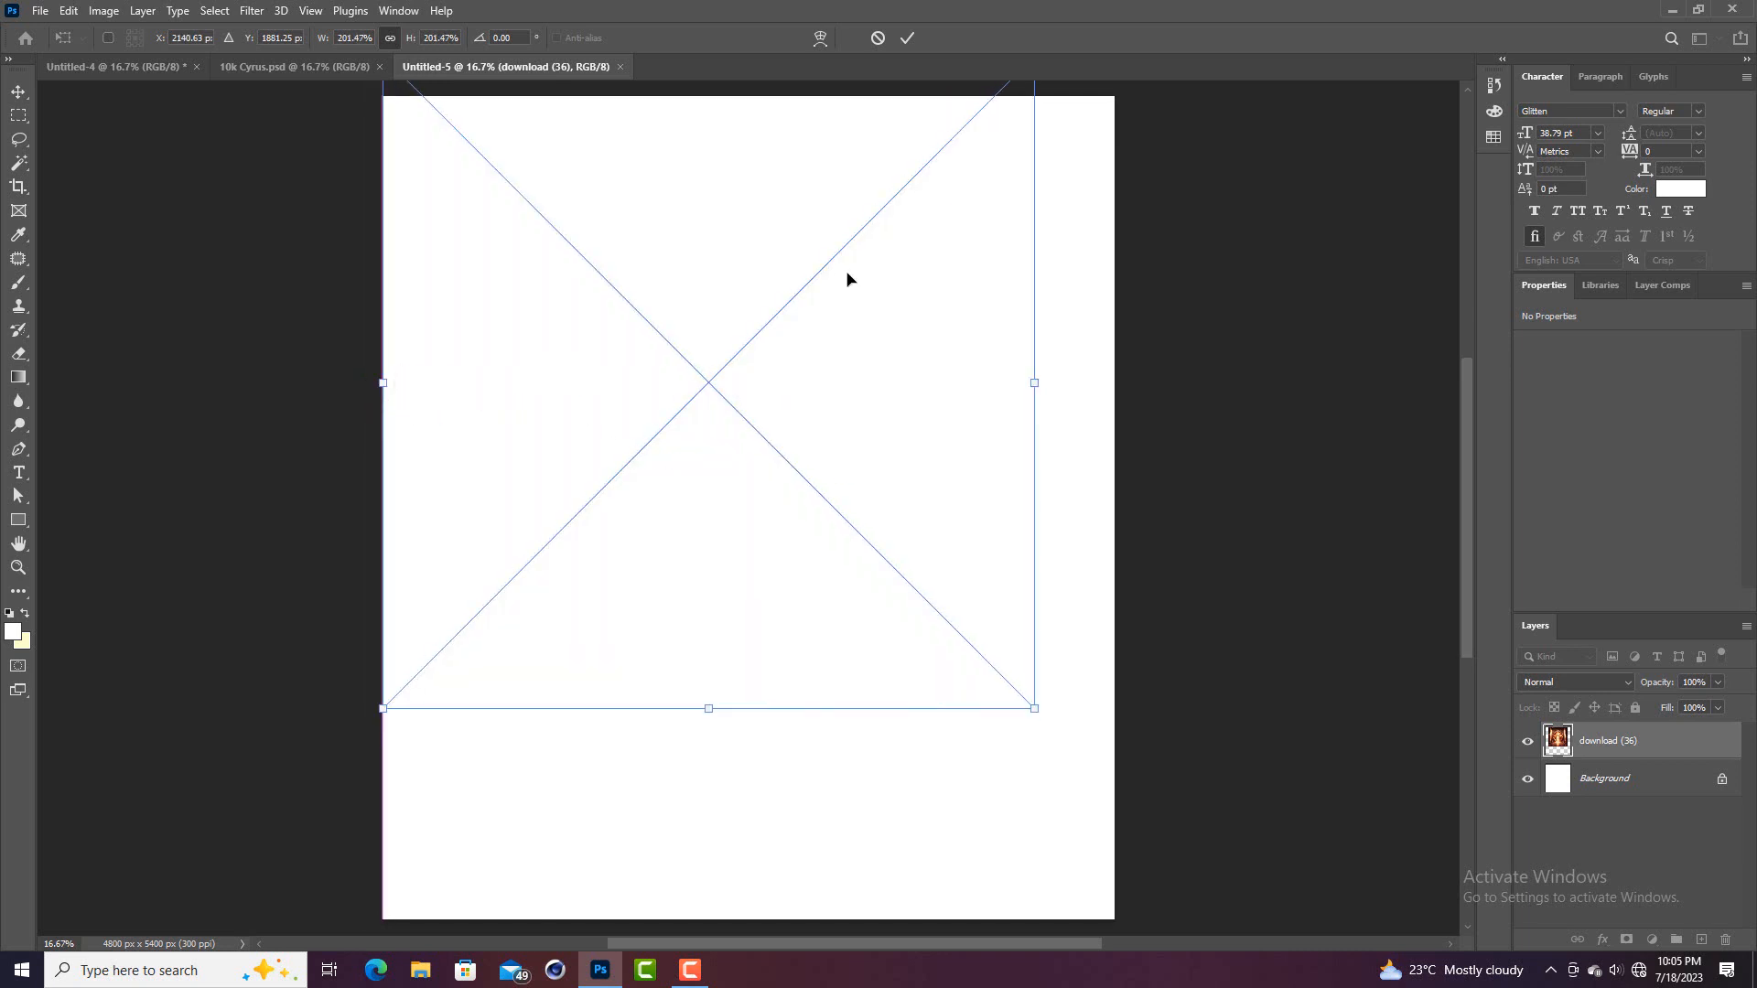
pyautogui.moveTo(1038, 383); pyautogui.dragTo(1117, 411)
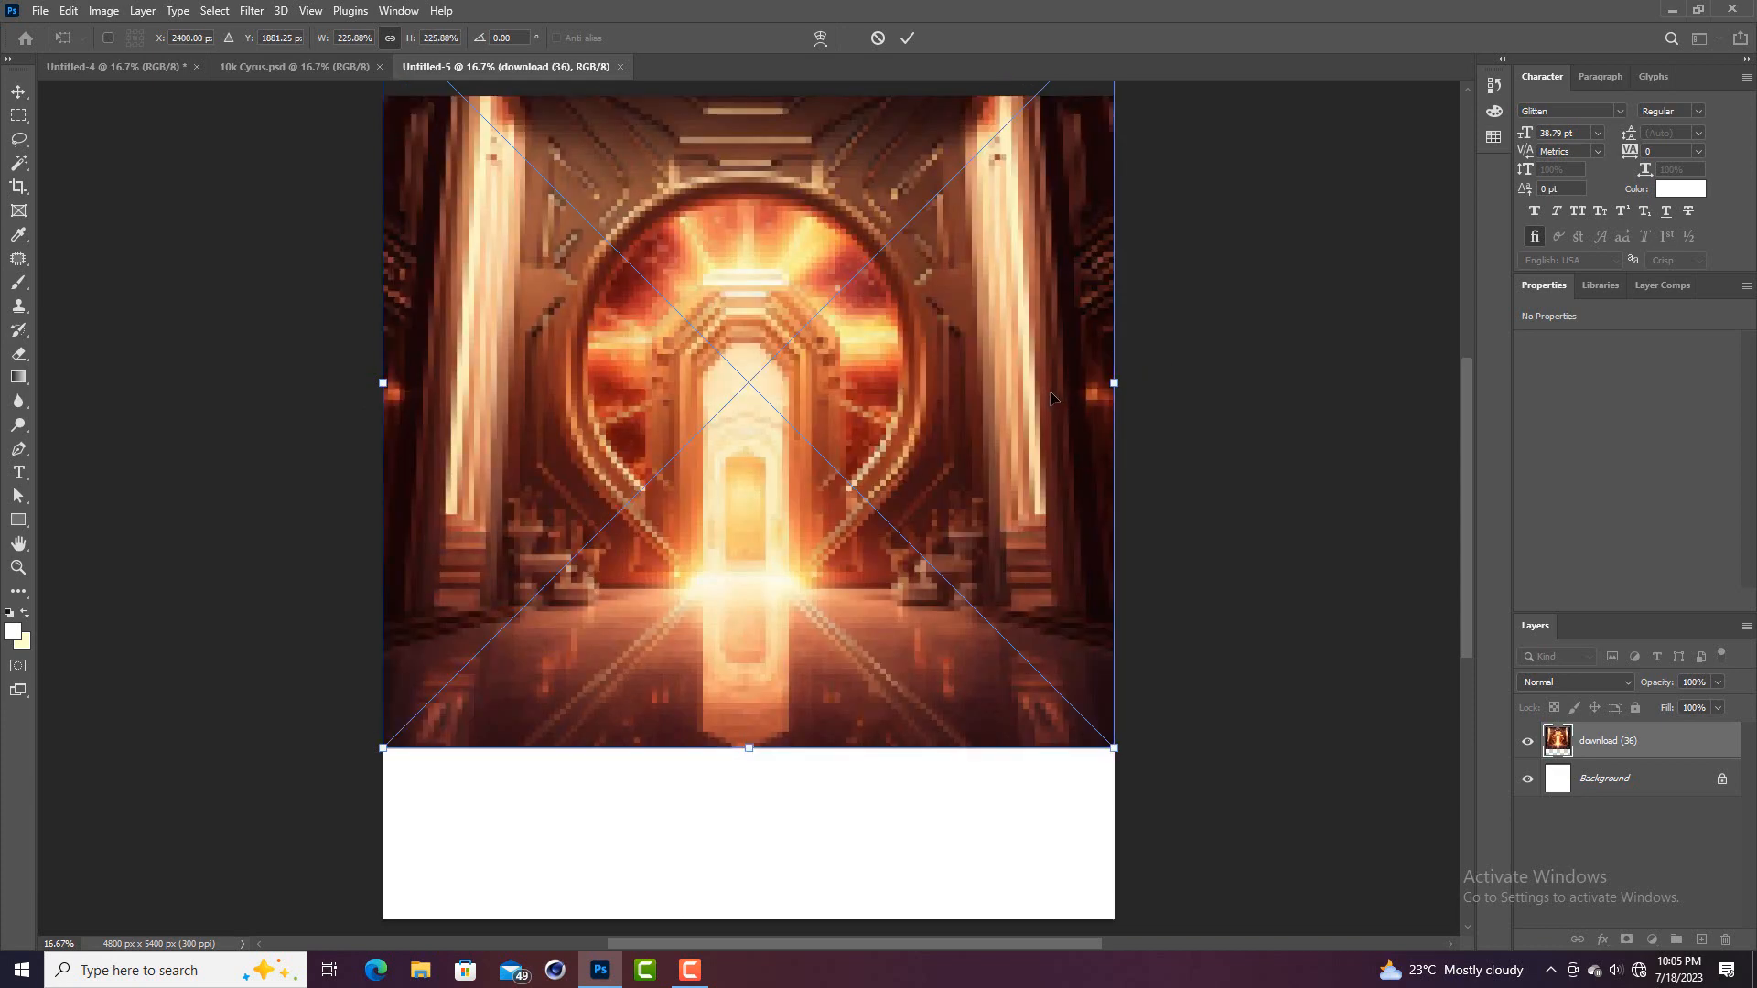
pyautogui.click(908, 39)
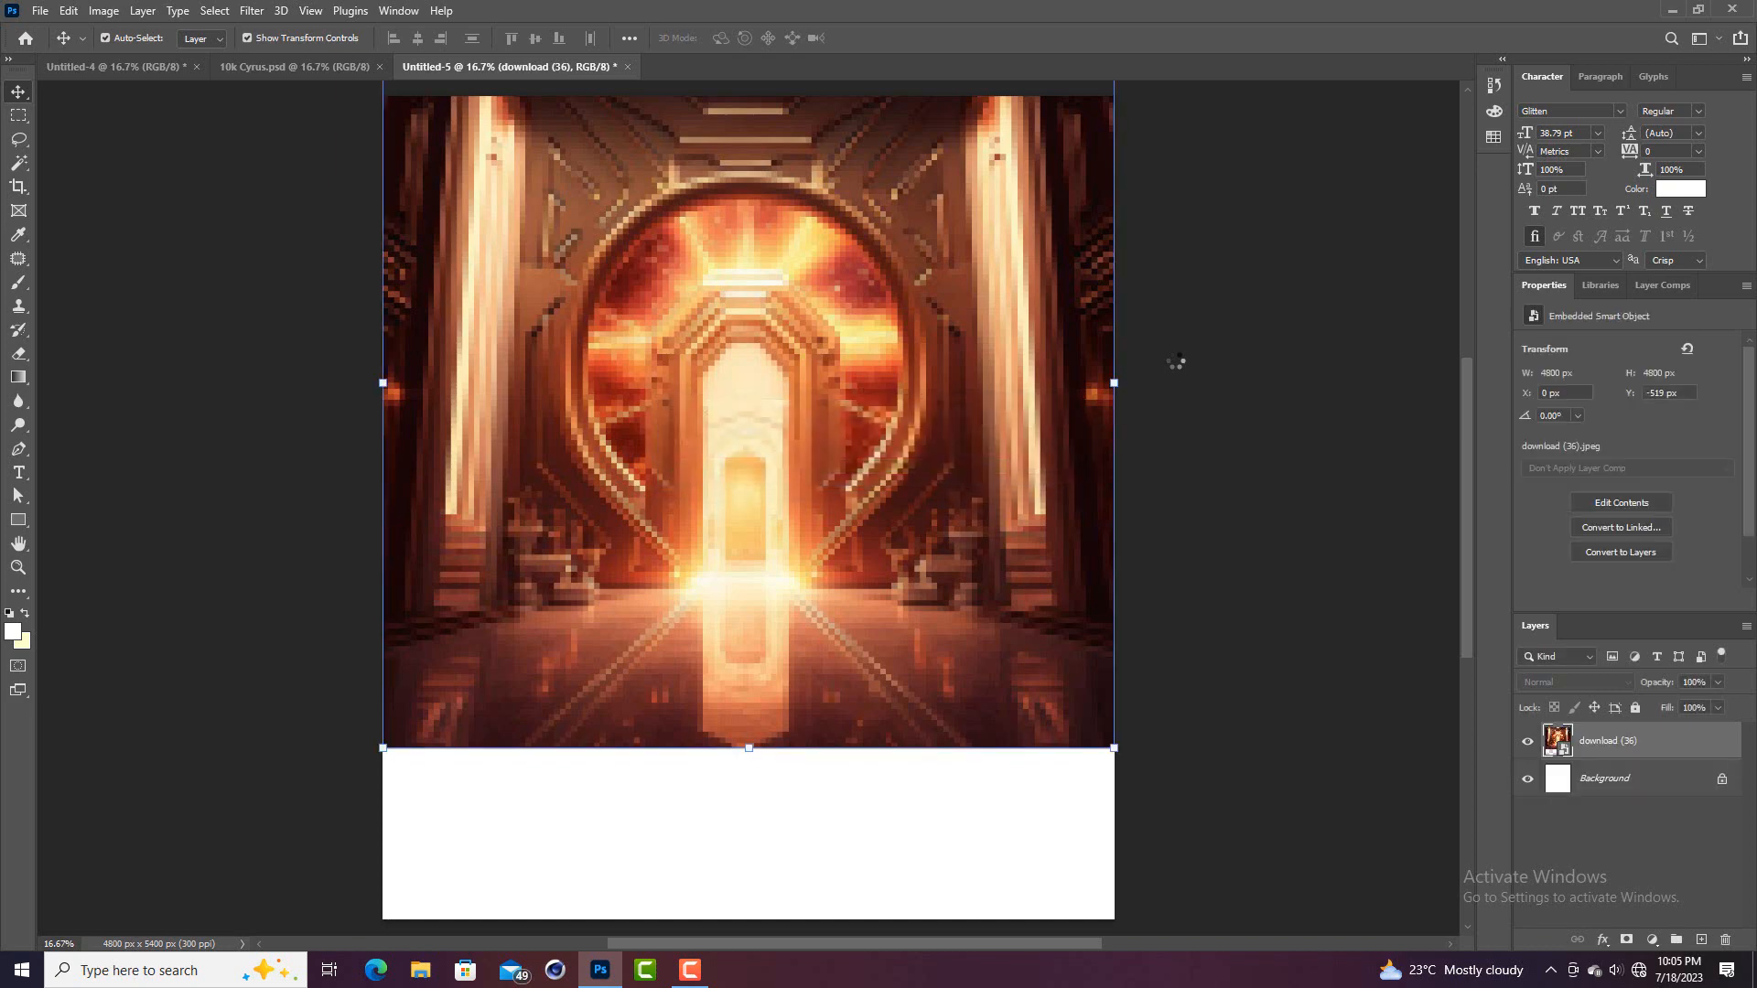
# Move the doorway image down to X 0 px, Y 0 px, aligning its upper edge with the canvas edge
pyautogui.scroll(3, 956, 396)
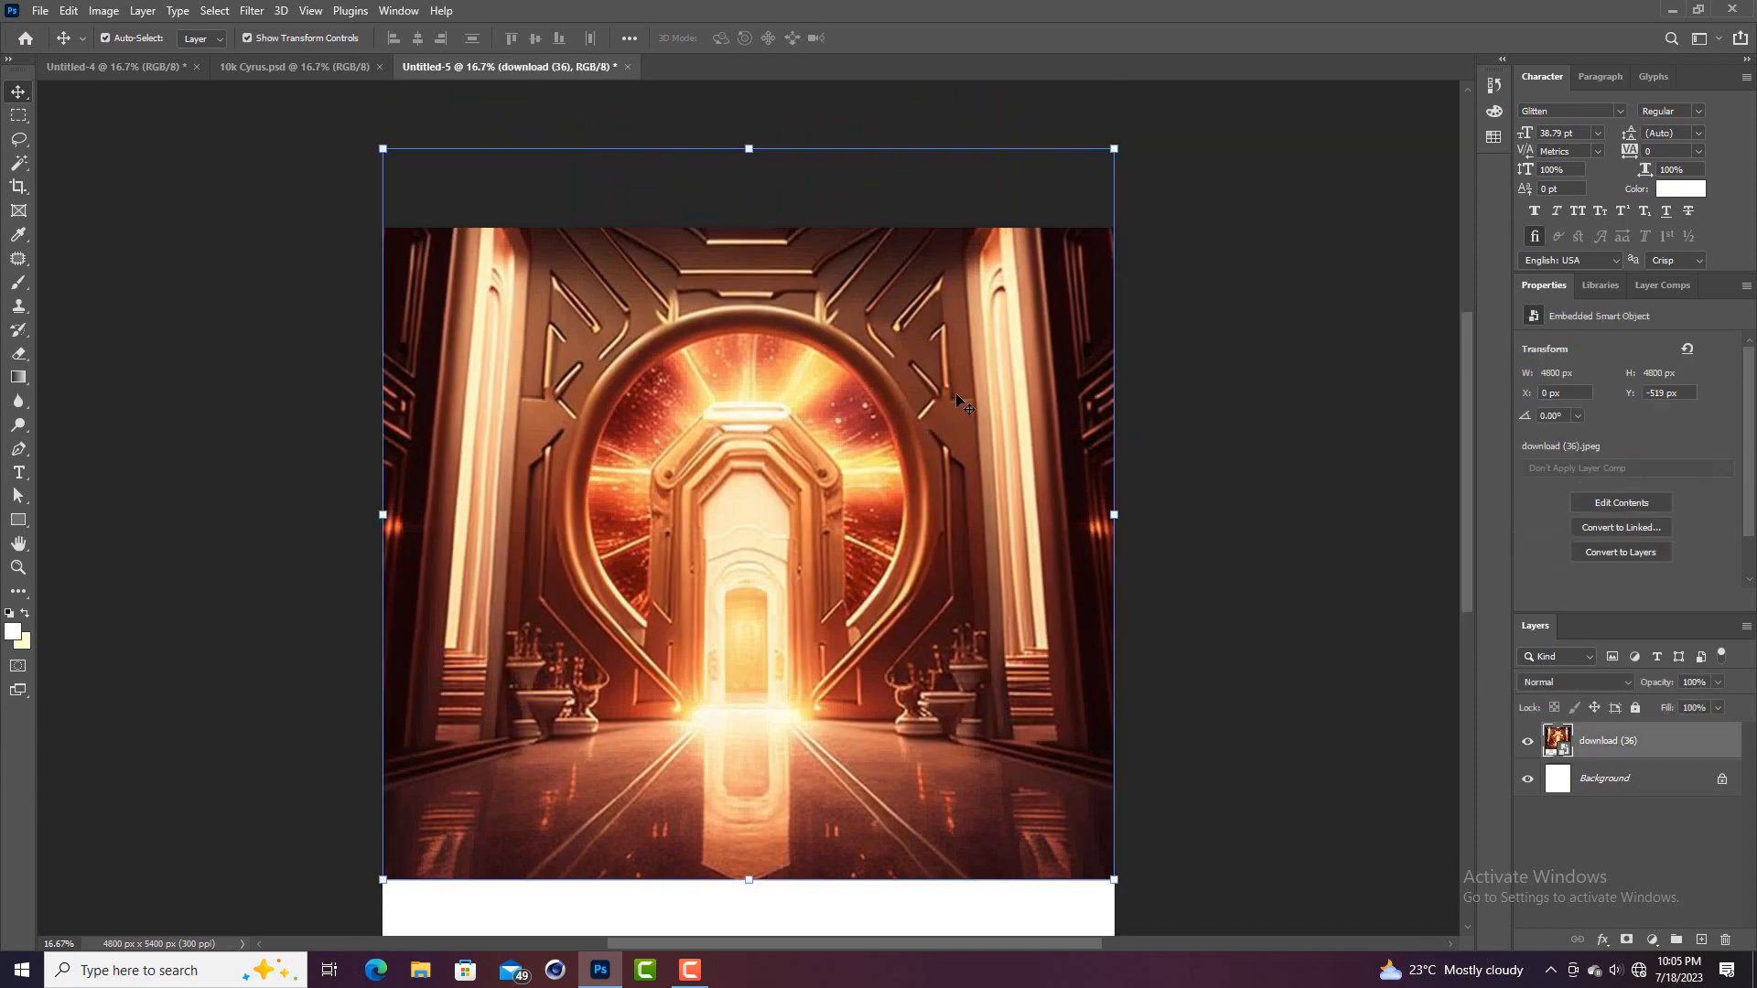
pyautogui.moveTo(956, 393); pyautogui.dragTo(982, 418)
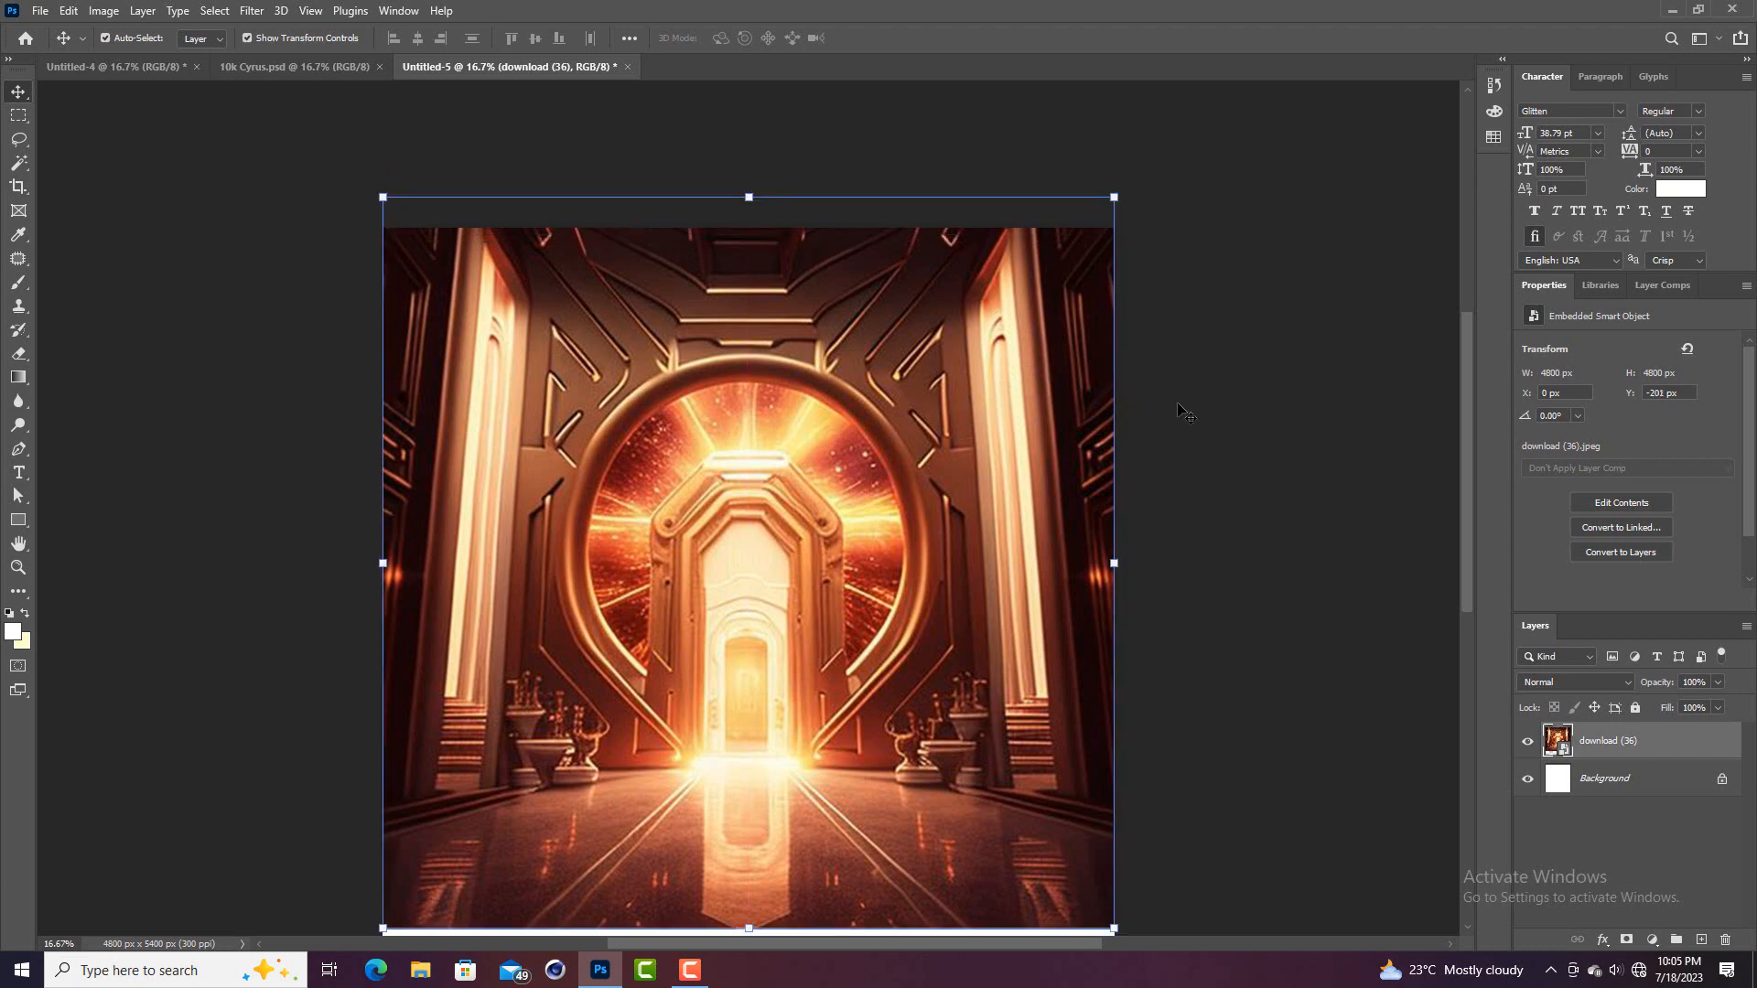
pyautogui.click(1180, 409)
pyautogui.scroll(-4, 1181, 409)
pyautogui.click(745, 510)
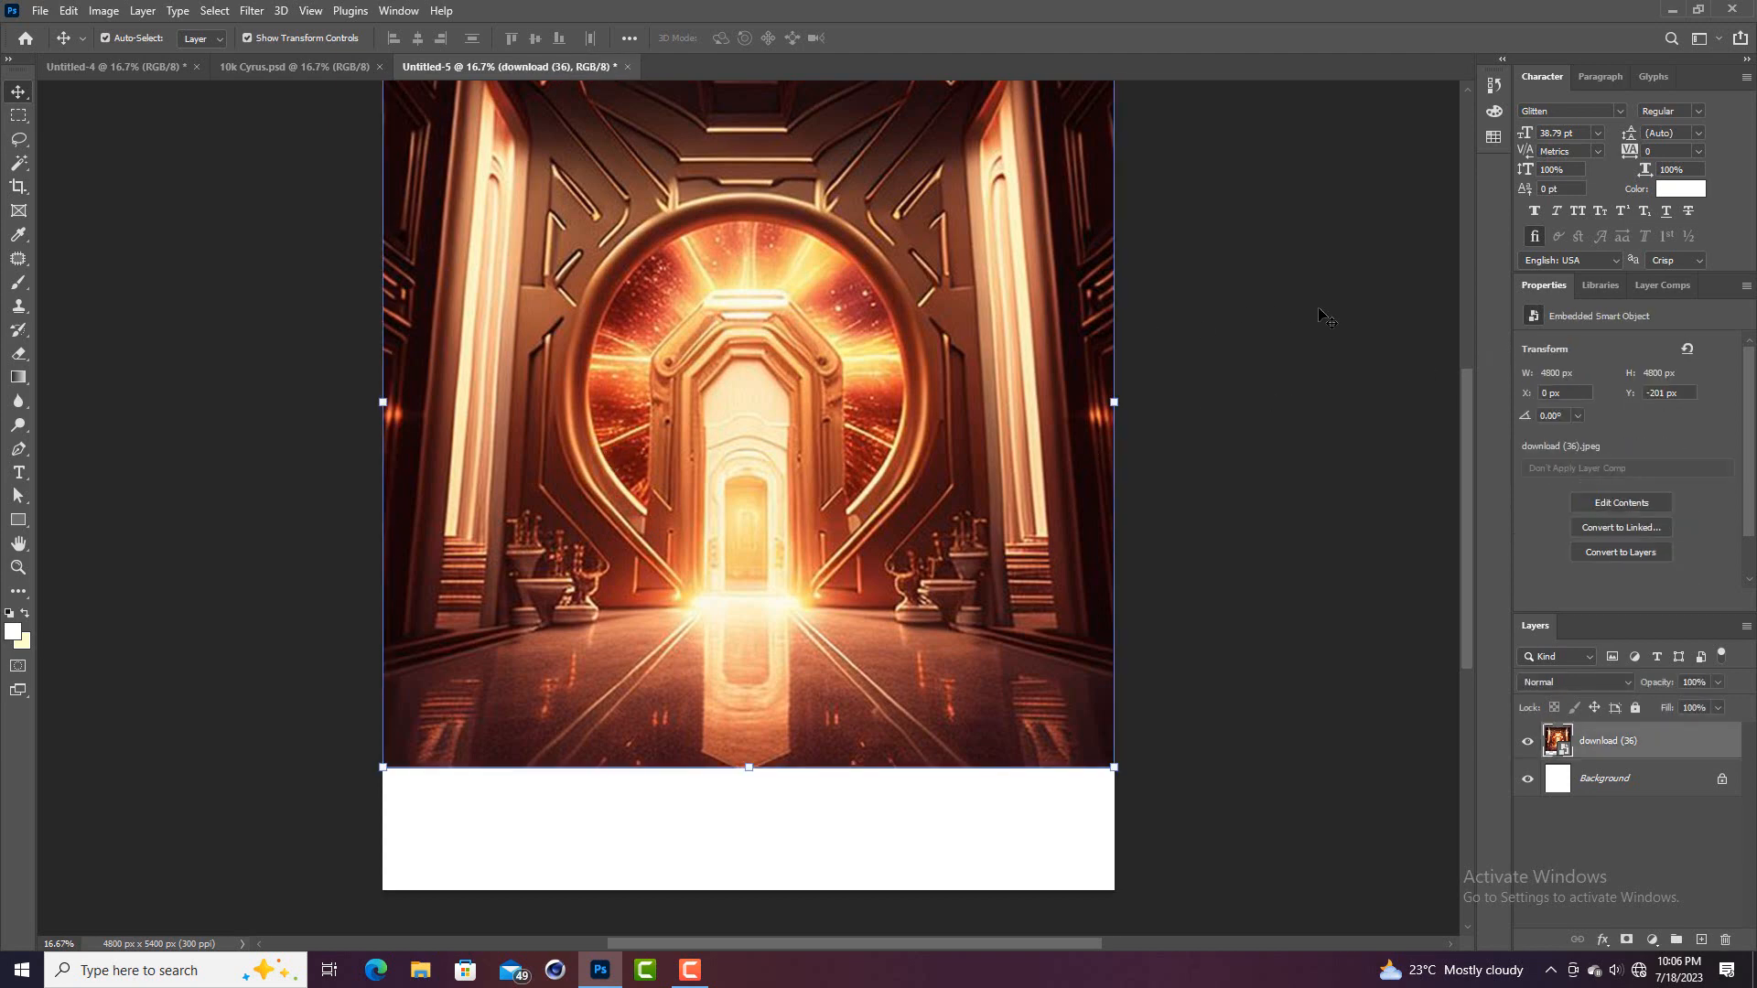
pyautogui.click(1239, 357)
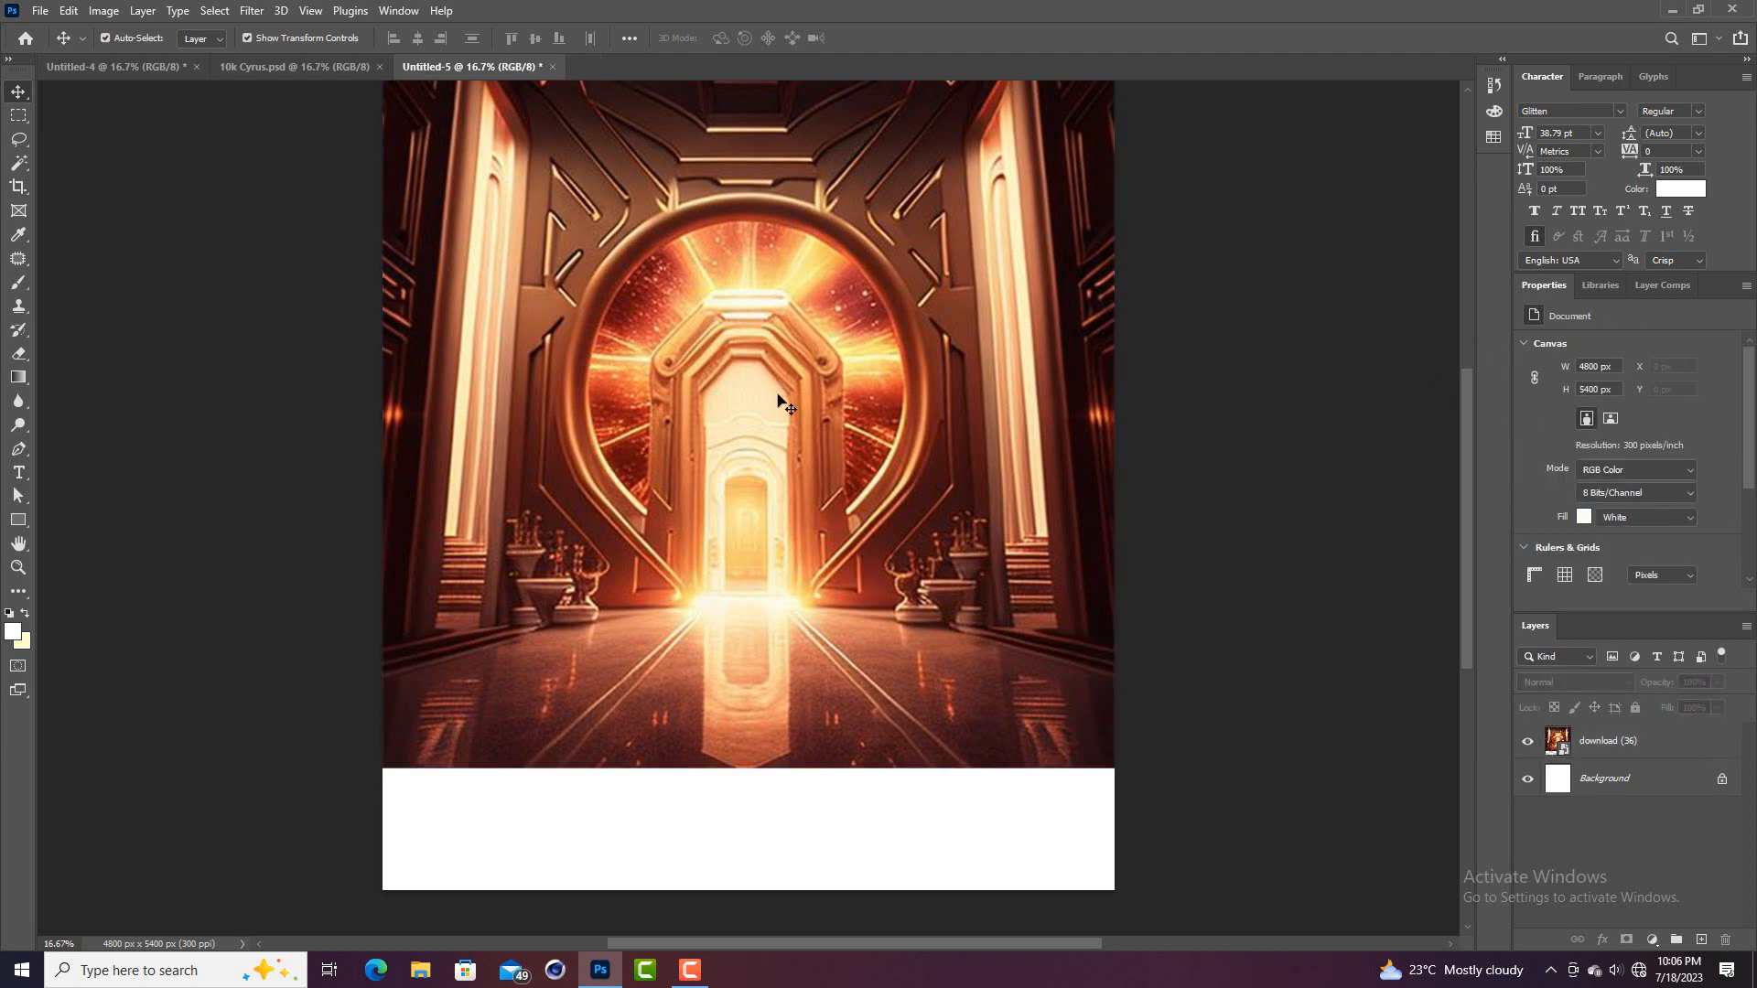
pyautogui.click(784, 403)
pyautogui.scroll(3, 784, 403)
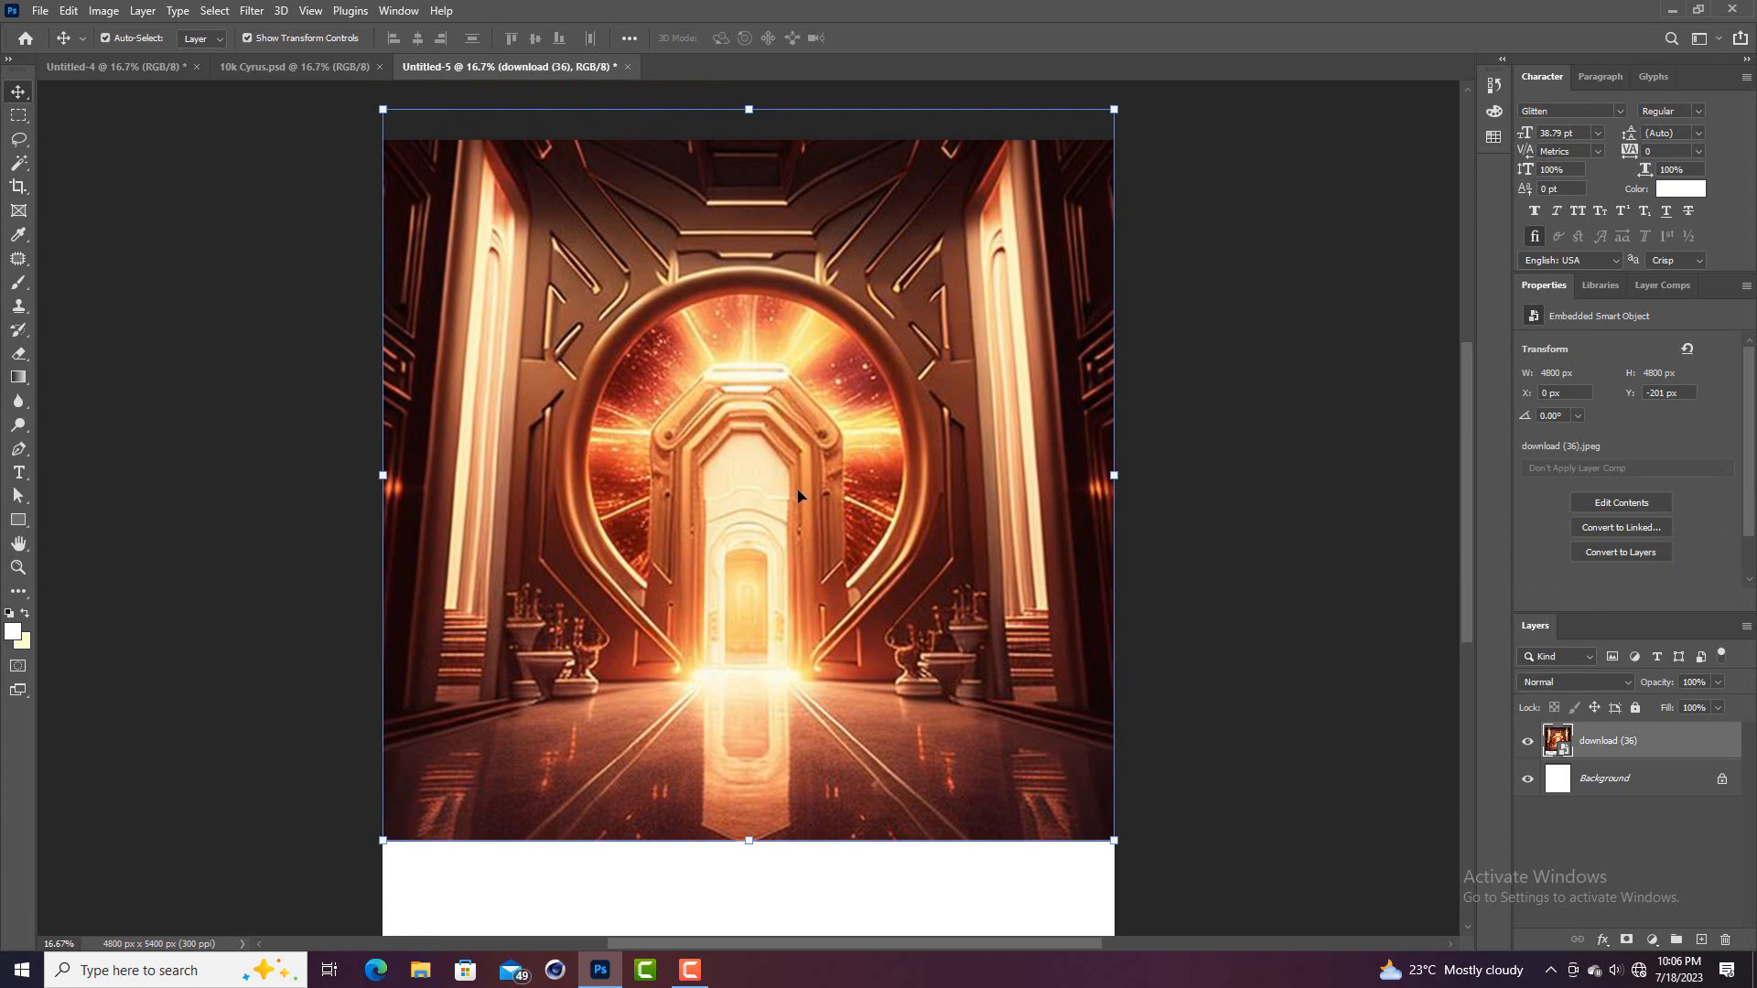
pyautogui.click(1249, 391)
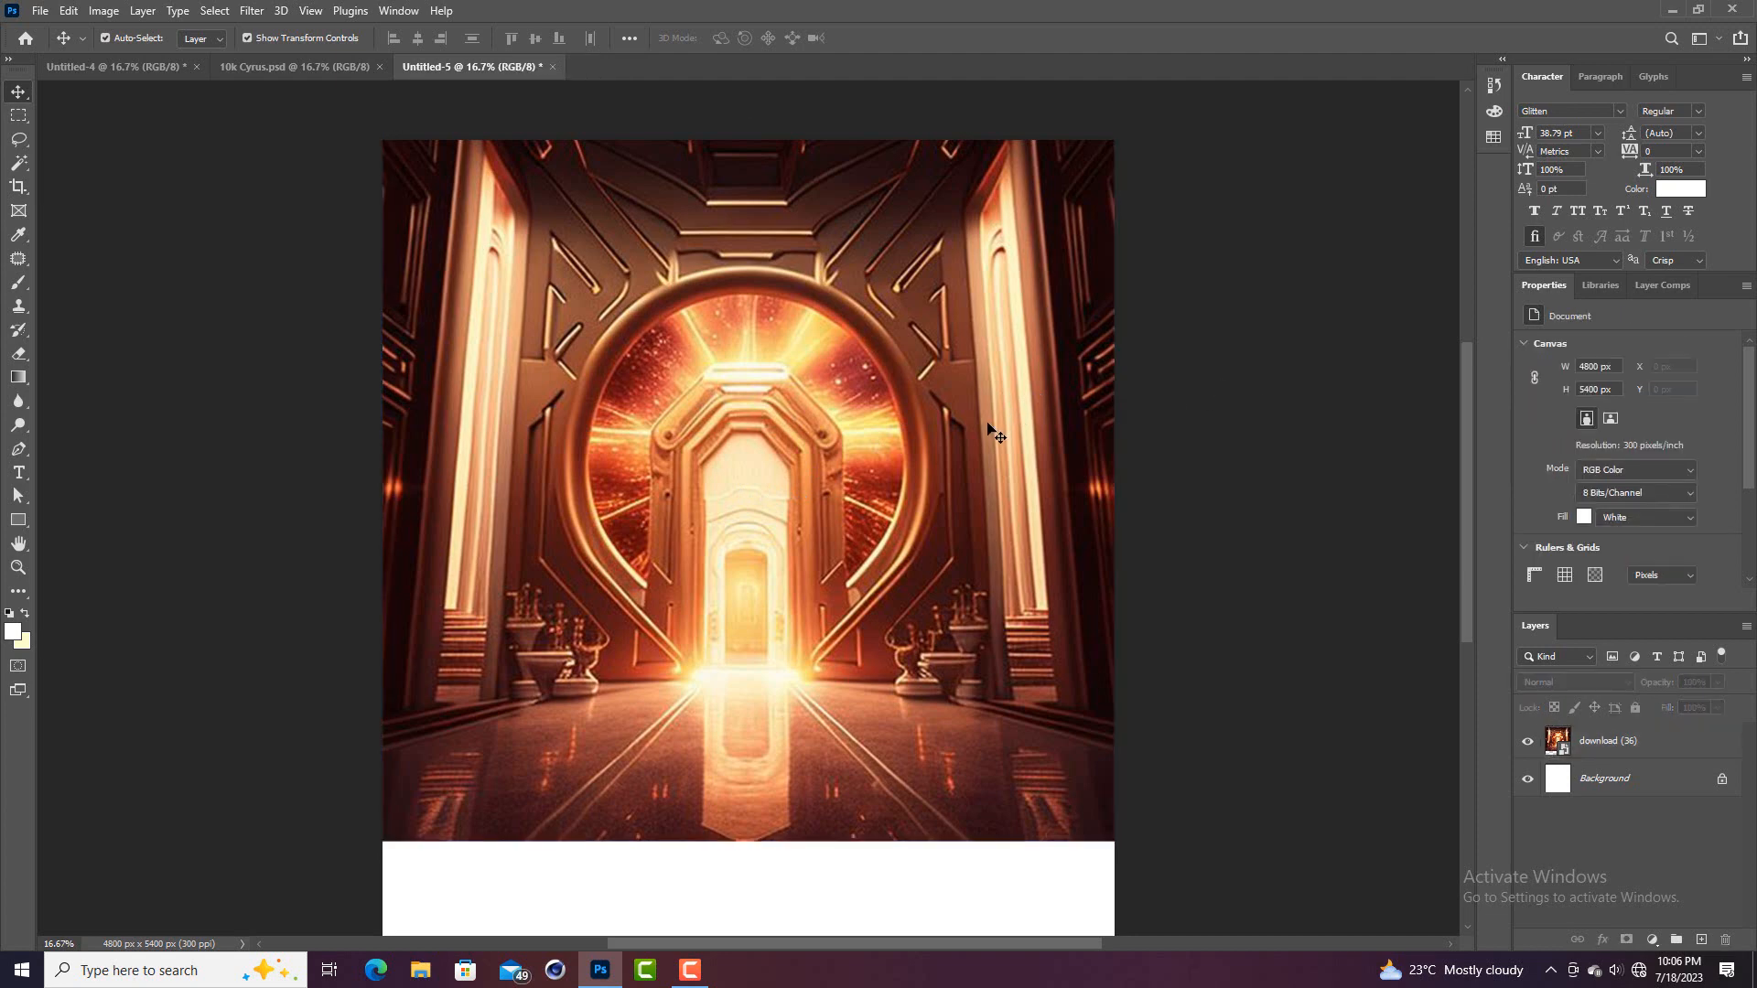
pyautogui.moveTo(755, 391); pyautogui.dragTo(784, 415)
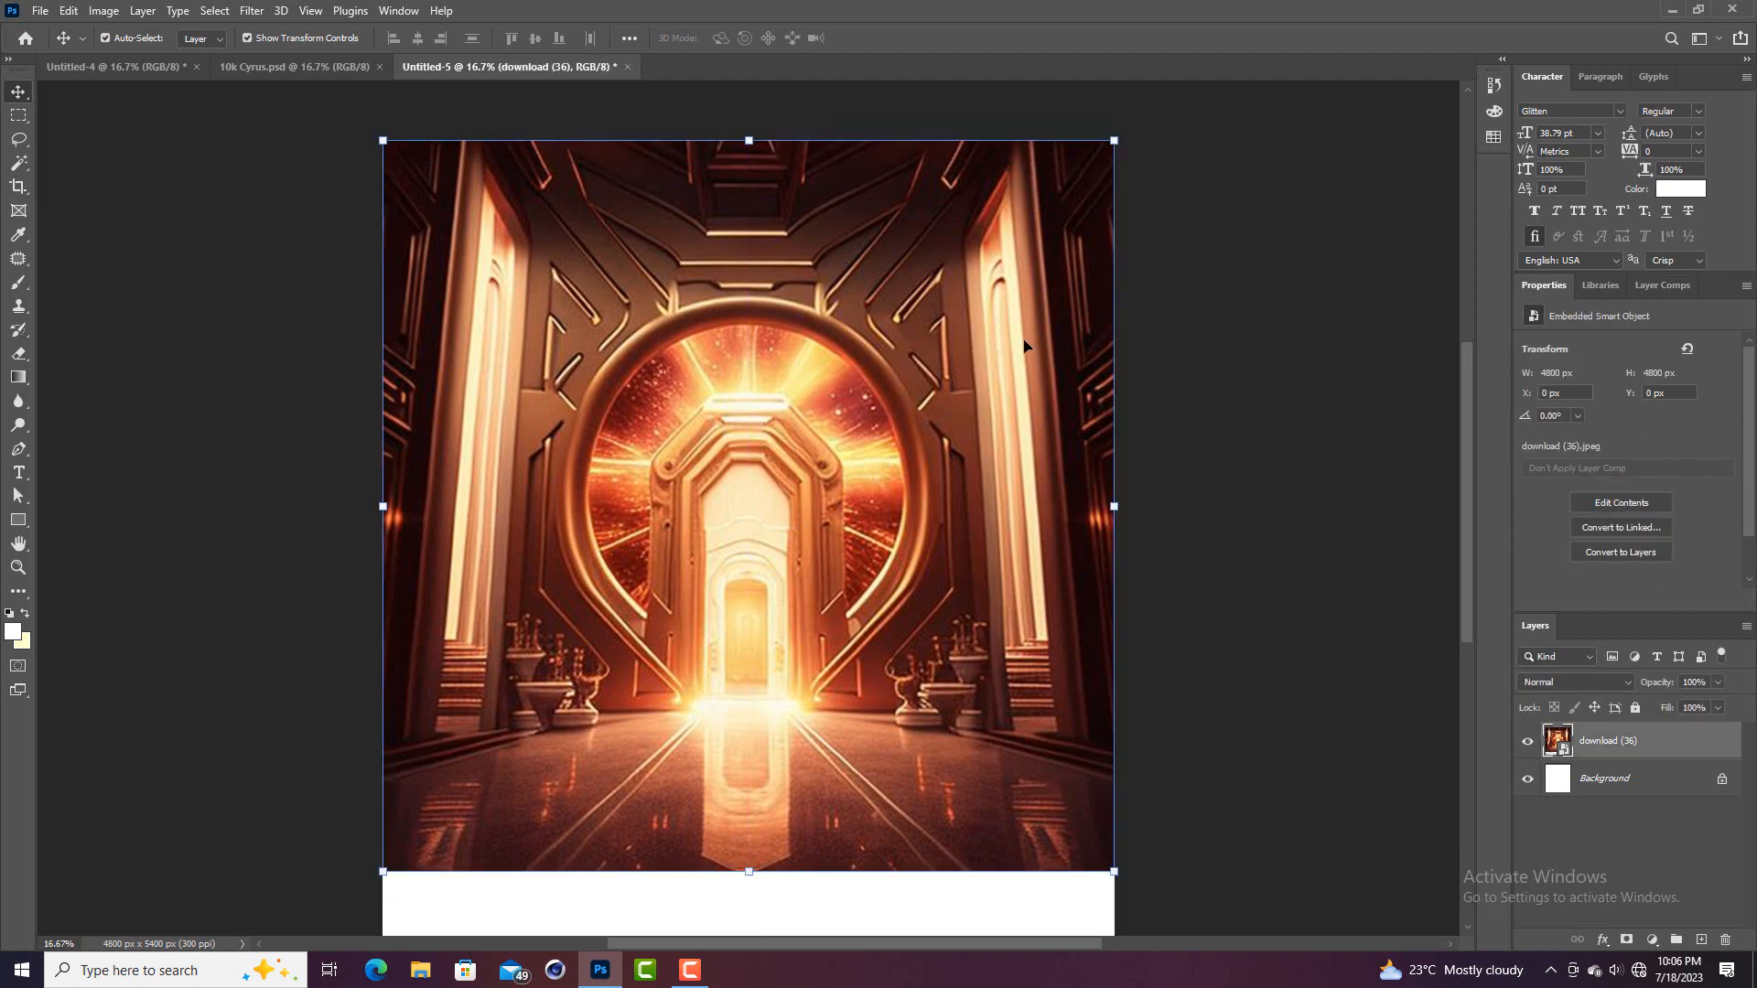
# Examine how the doorway image covers the canvas, from its upper edge down to the lower edge
pyautogui.click(1178, 345)
pyautogui.scroll(-3, 851, 462)
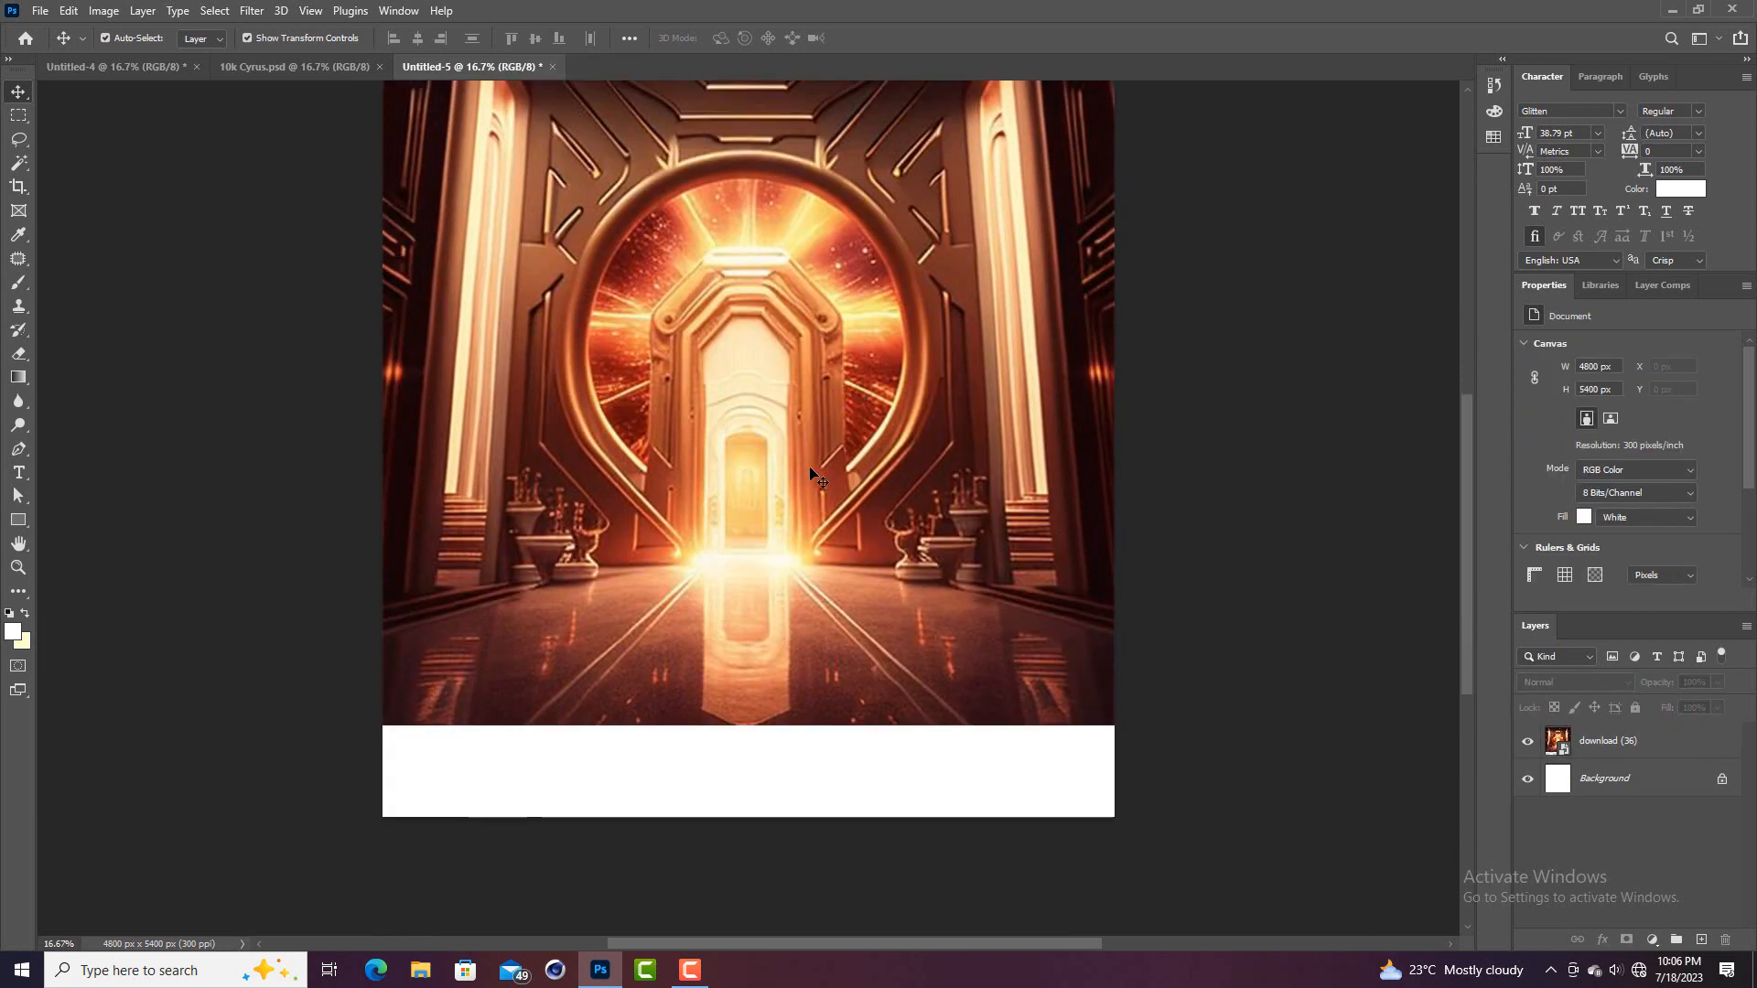
pyautogui.click(810, 471)
pyautogui.click(1199, 311)
pyautogui.hotkey('ctrl', 'z')
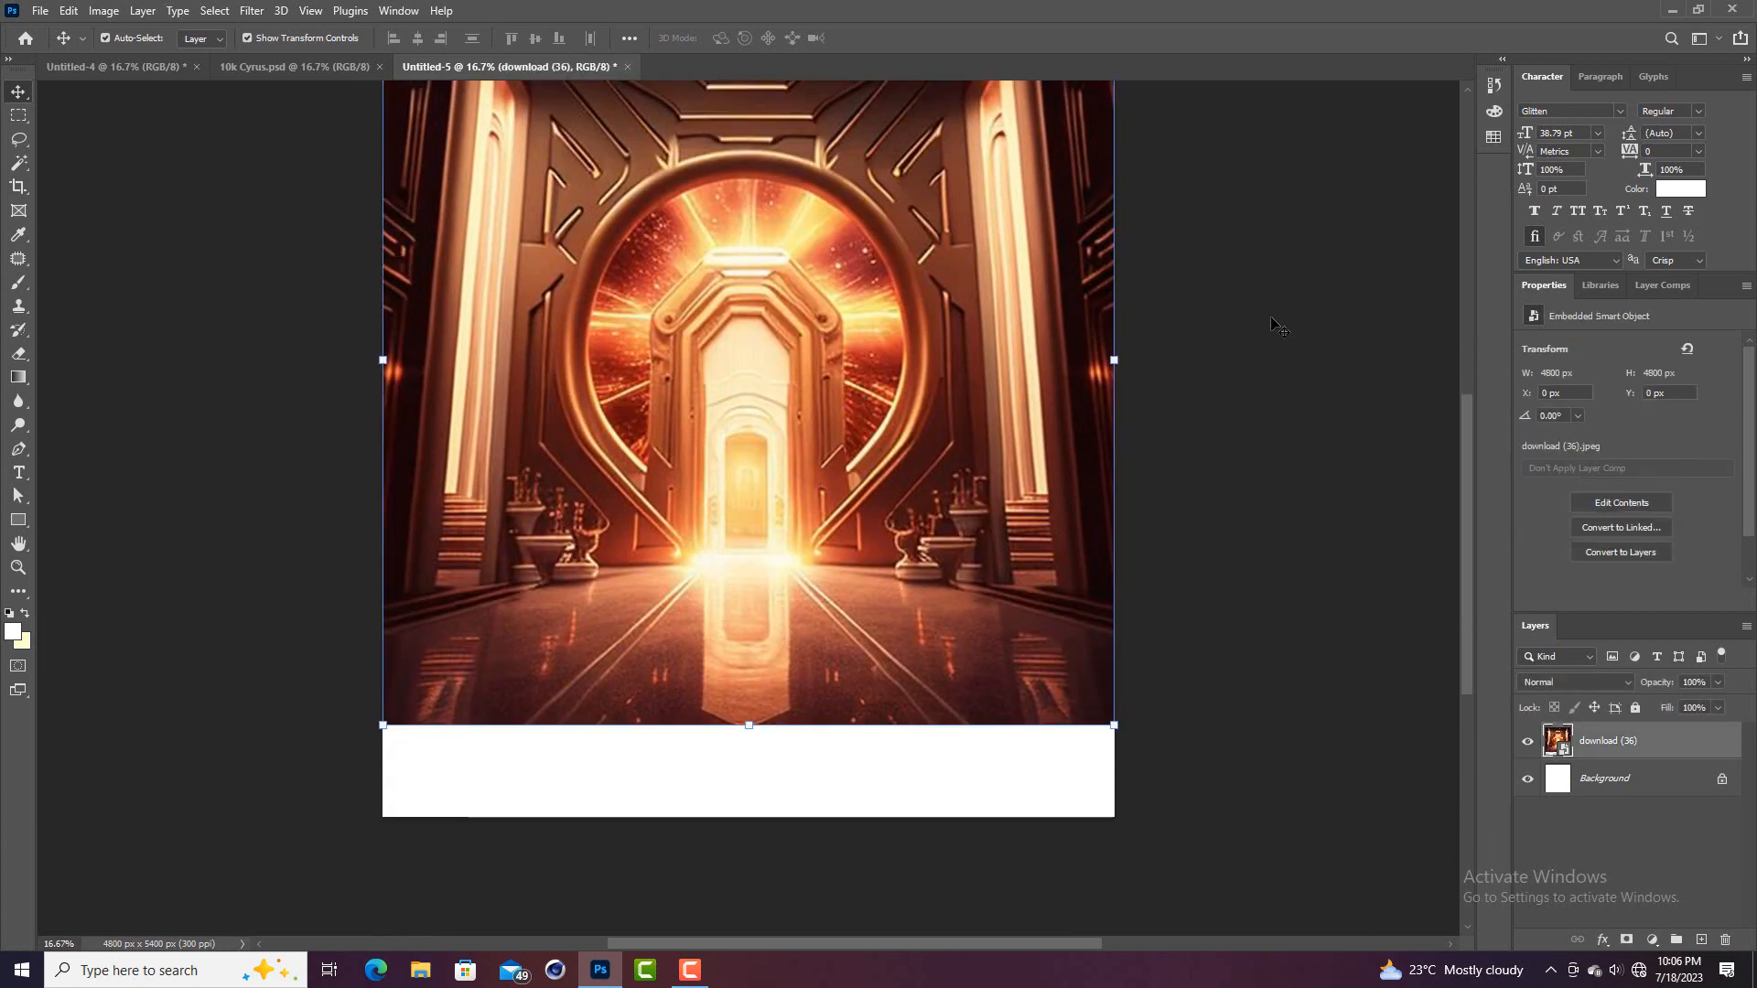
pyautogui.scroll(1, 746, 356)
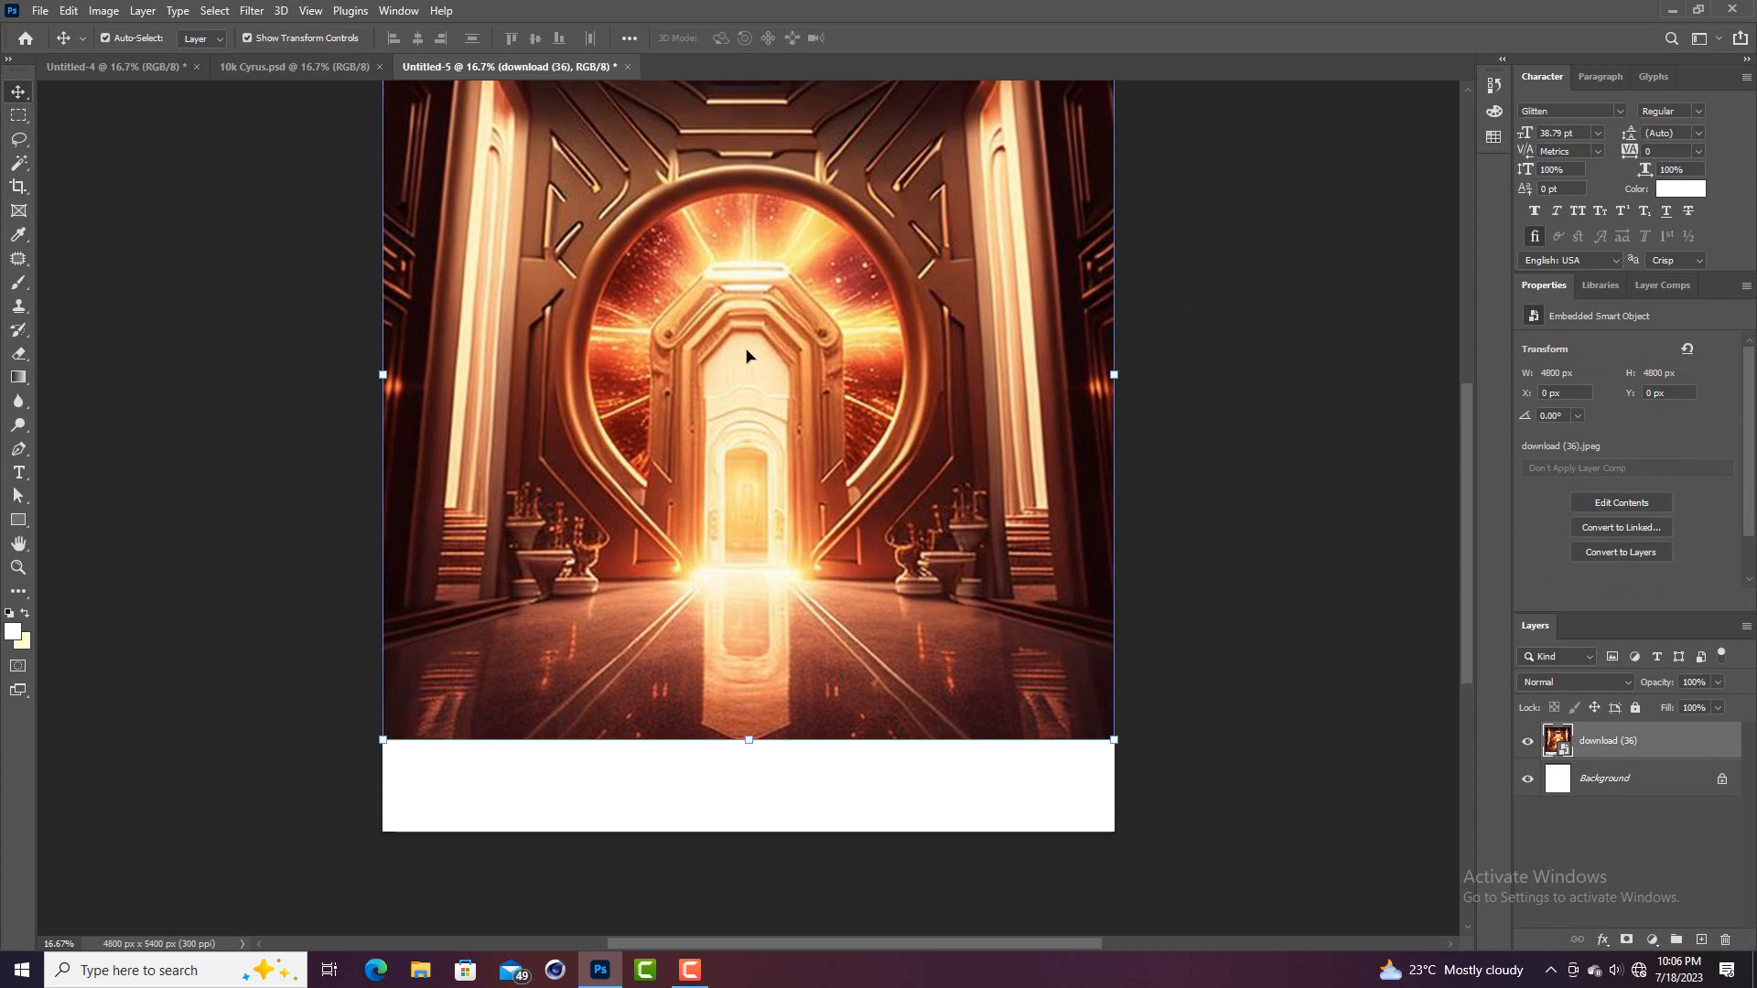
pyautogui.scroll(2, 746, 356)
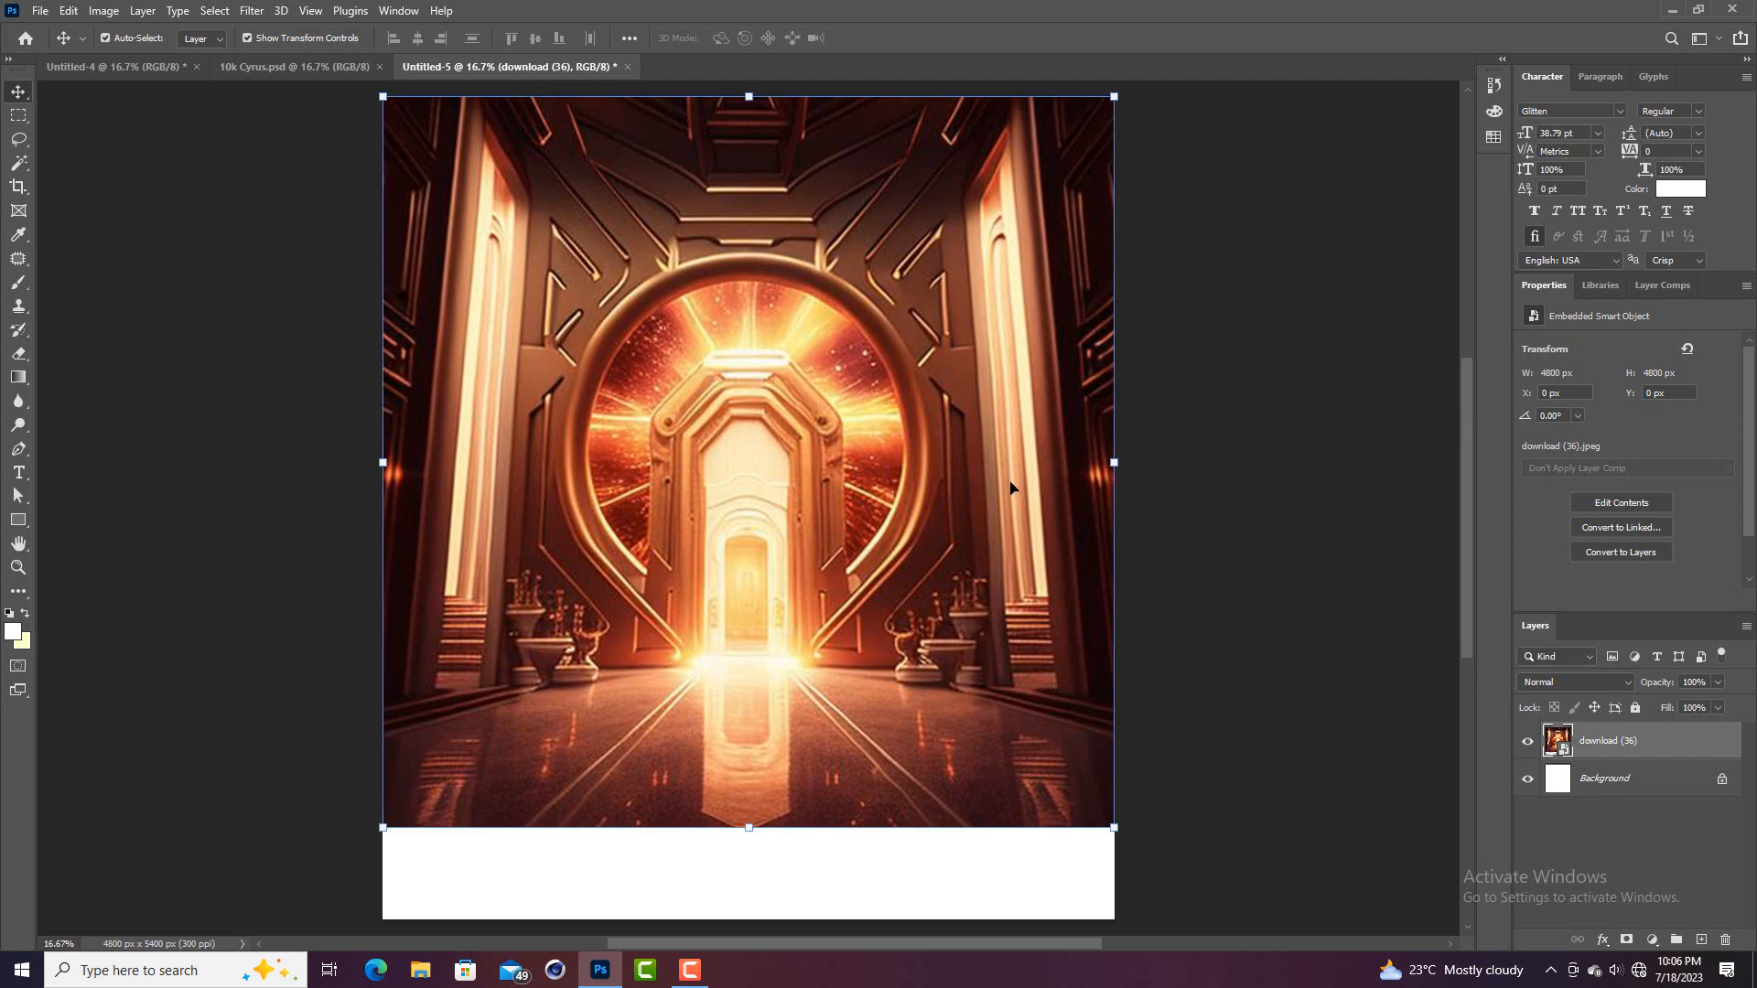
pyautogui.click(306, 758)
pyautogui.scroll(-1, 307, 758)
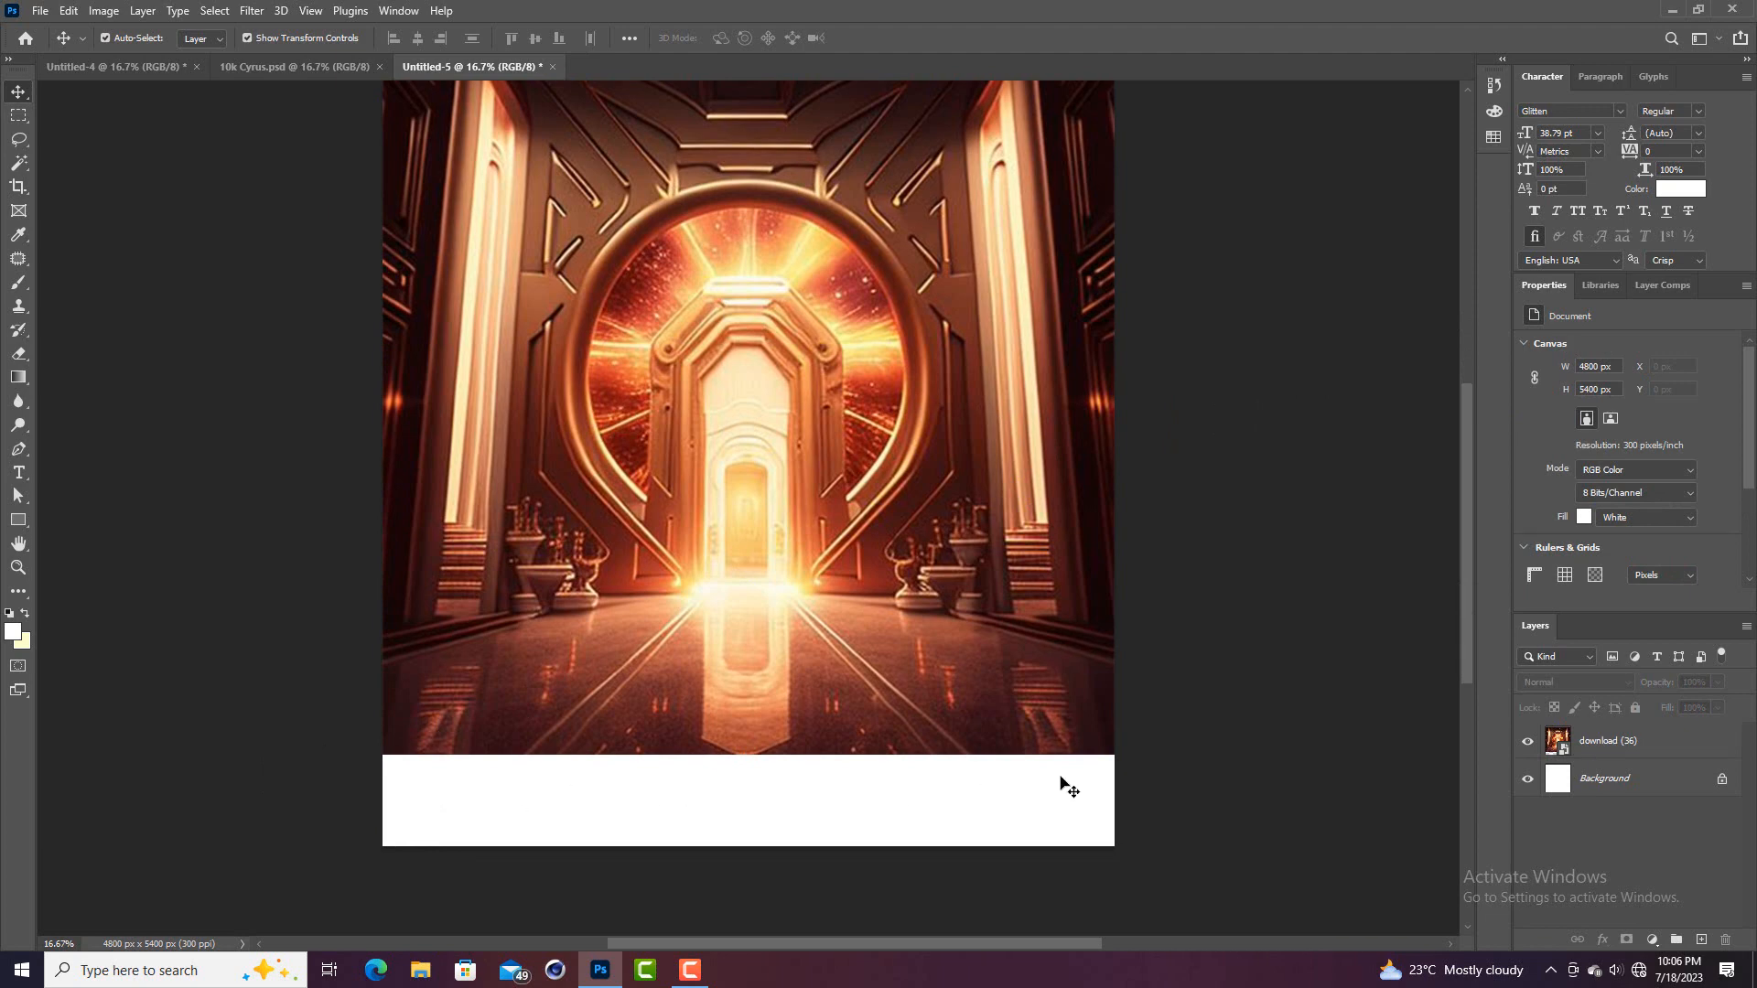
pyautogui.scroll(1, 518, 784)
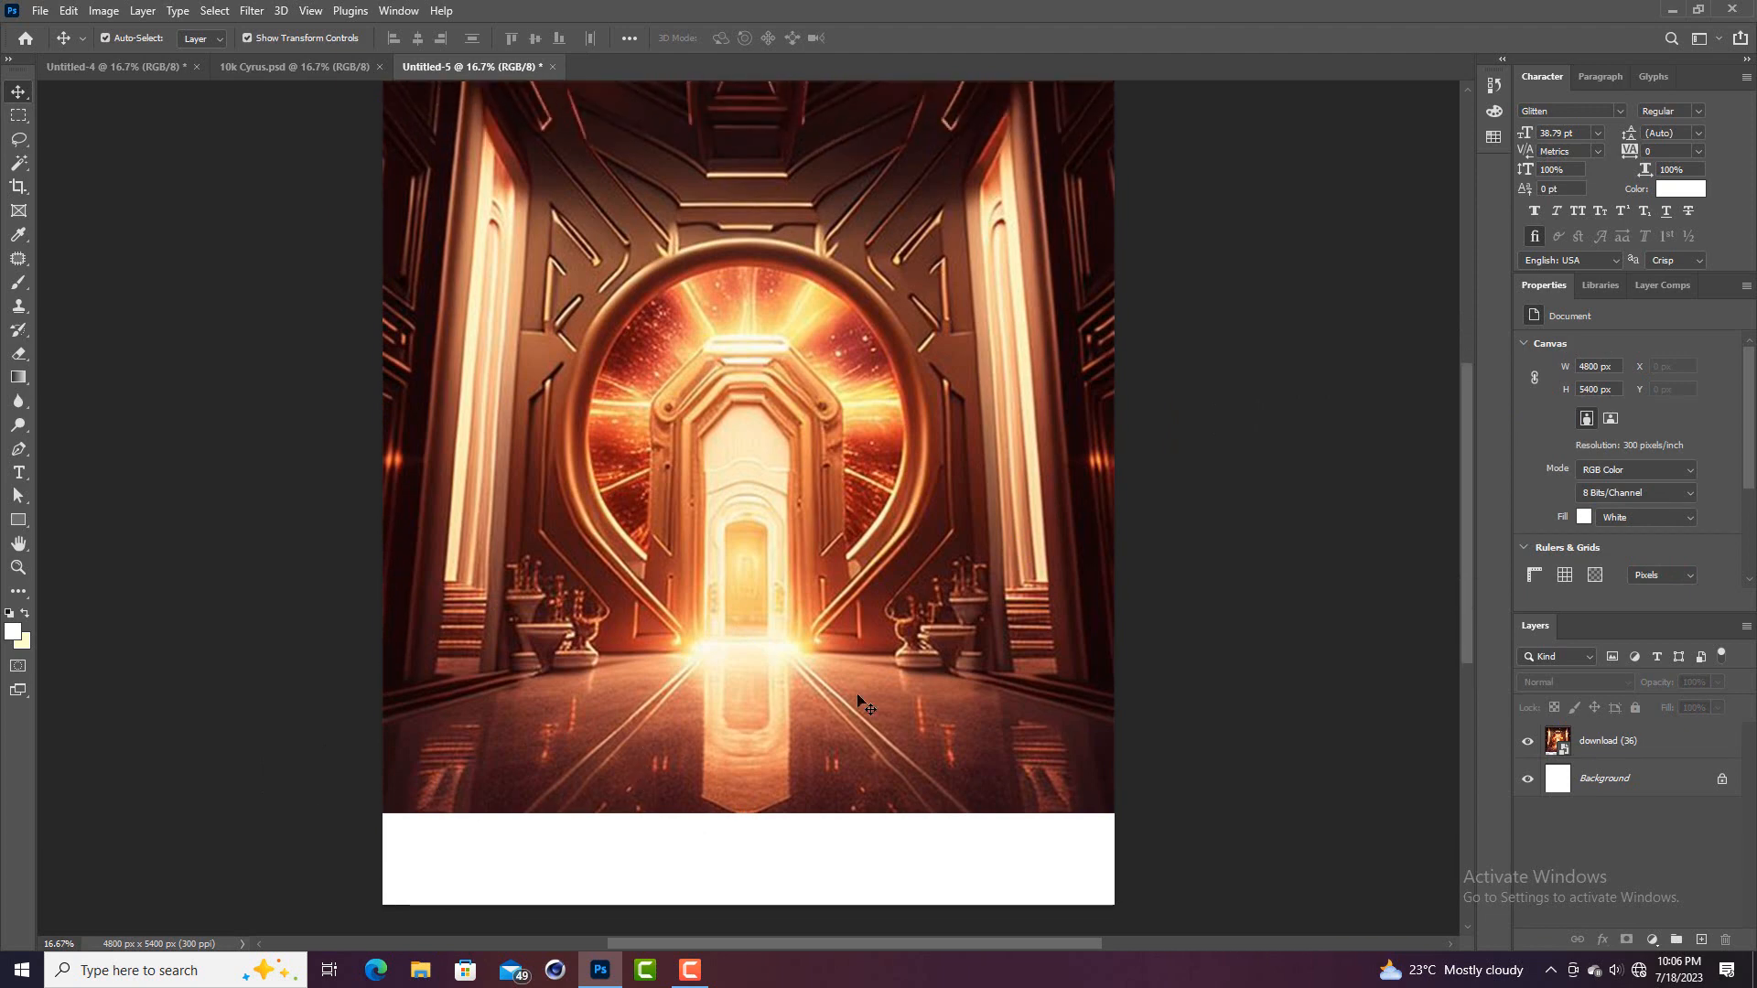
pyautogui.scroll(2, 860, 701)
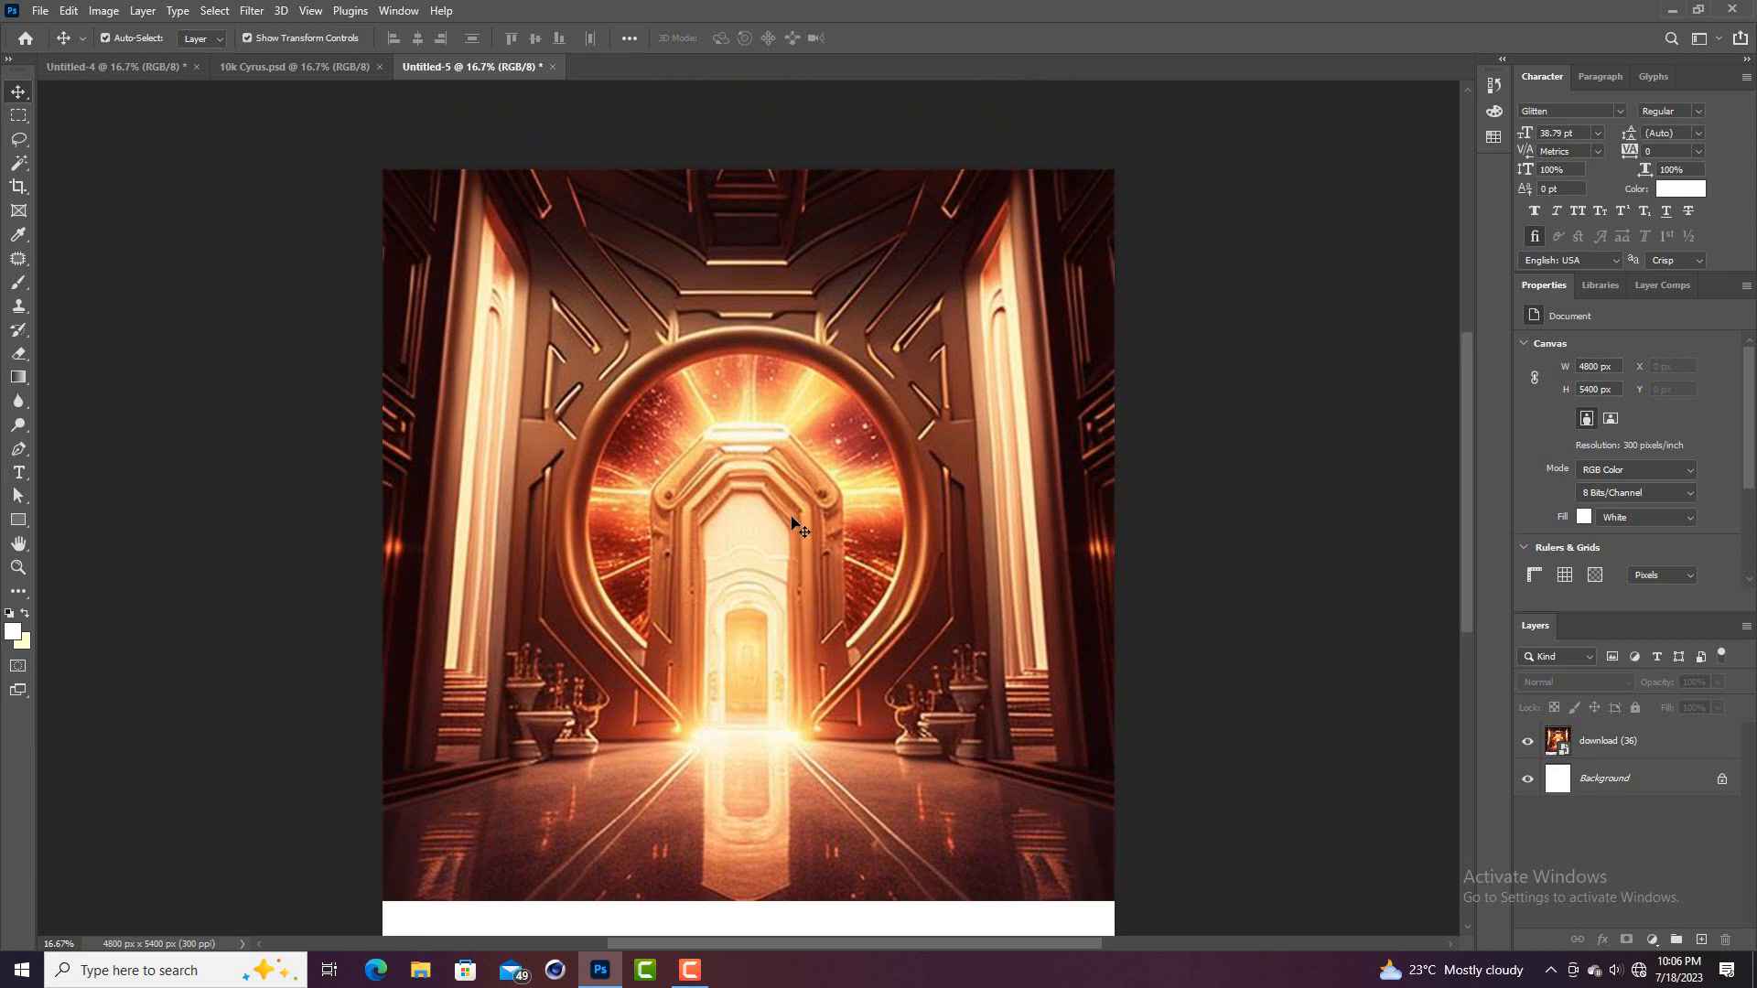
pyautogui.scroll(-2, 793, 523)
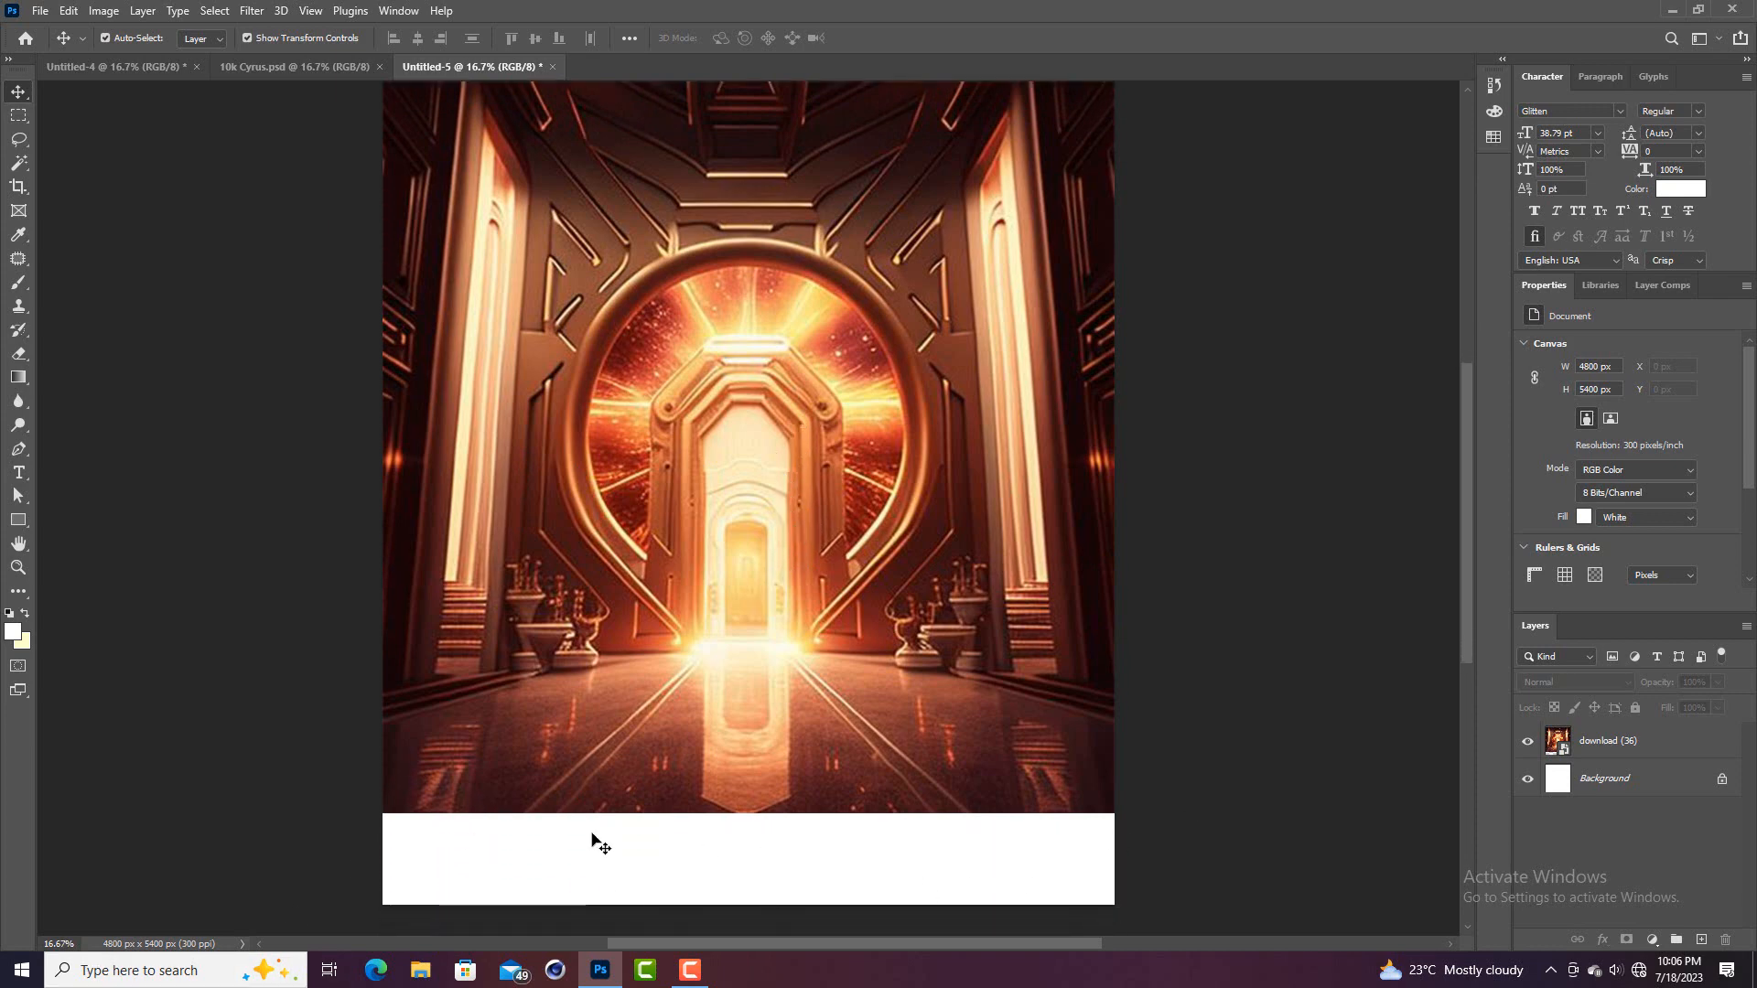
# Apply a Gaussian Blur with a radius of 24.9 pixels to the placed doorway image
pyautogui.click(775, 424)
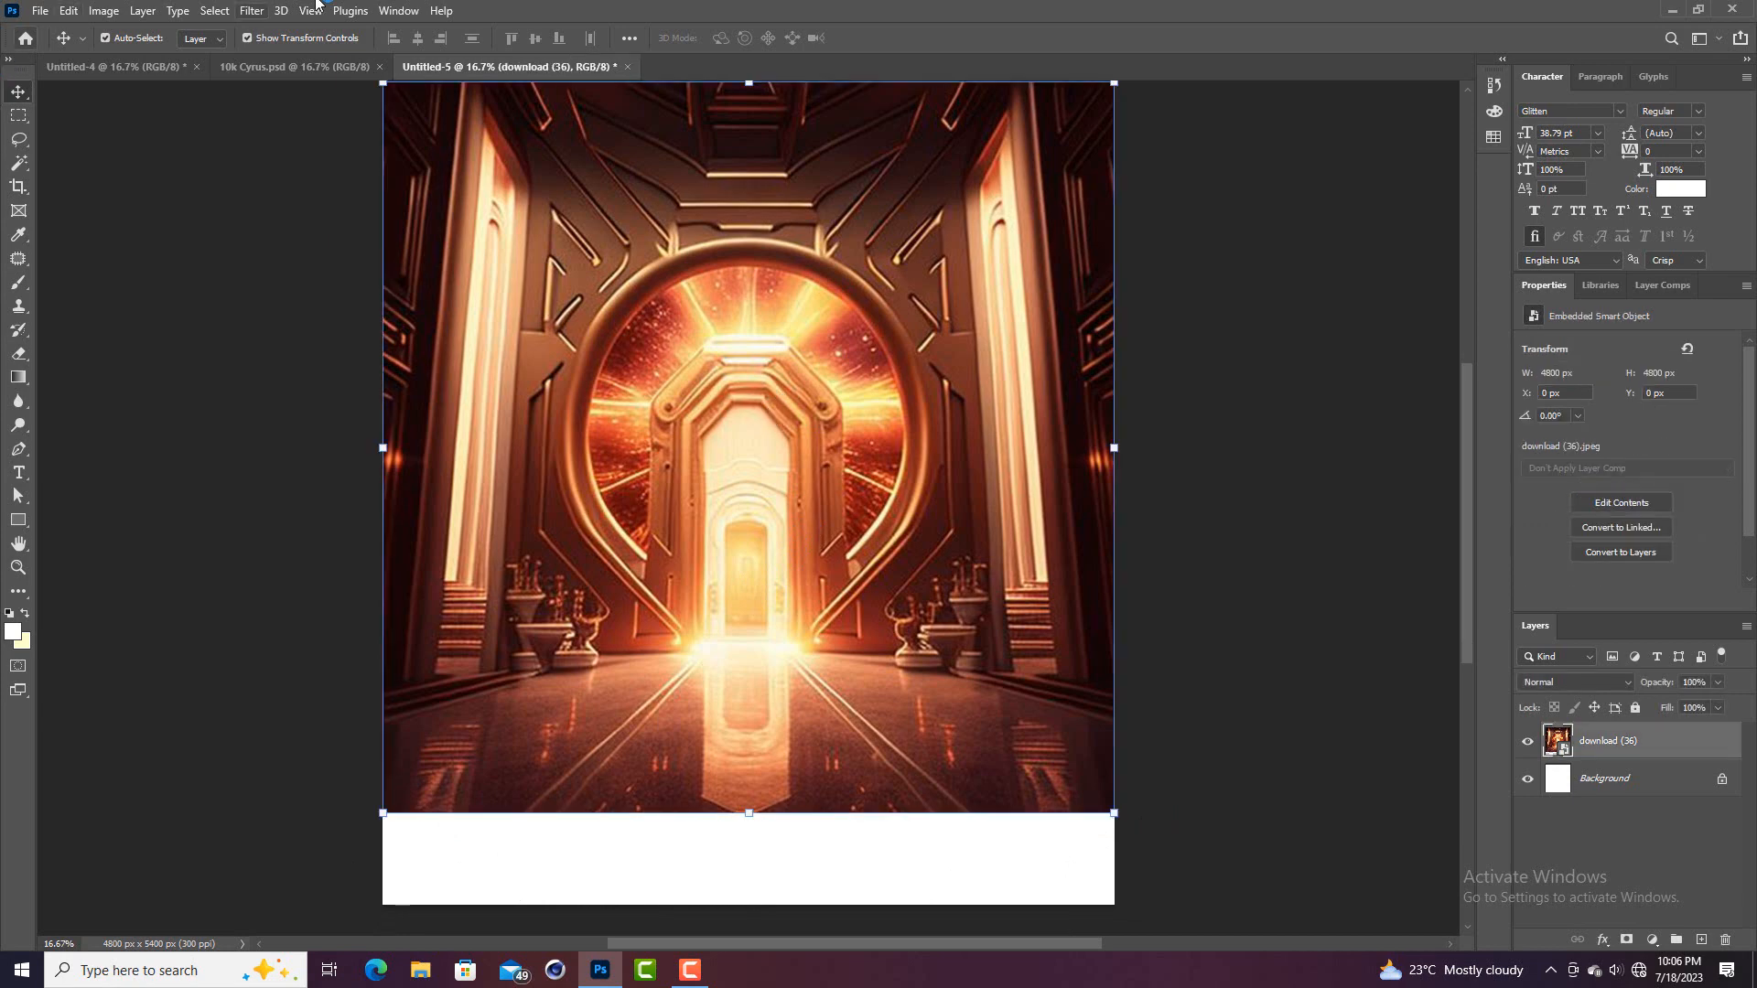
pyautogui.click(251, 12)
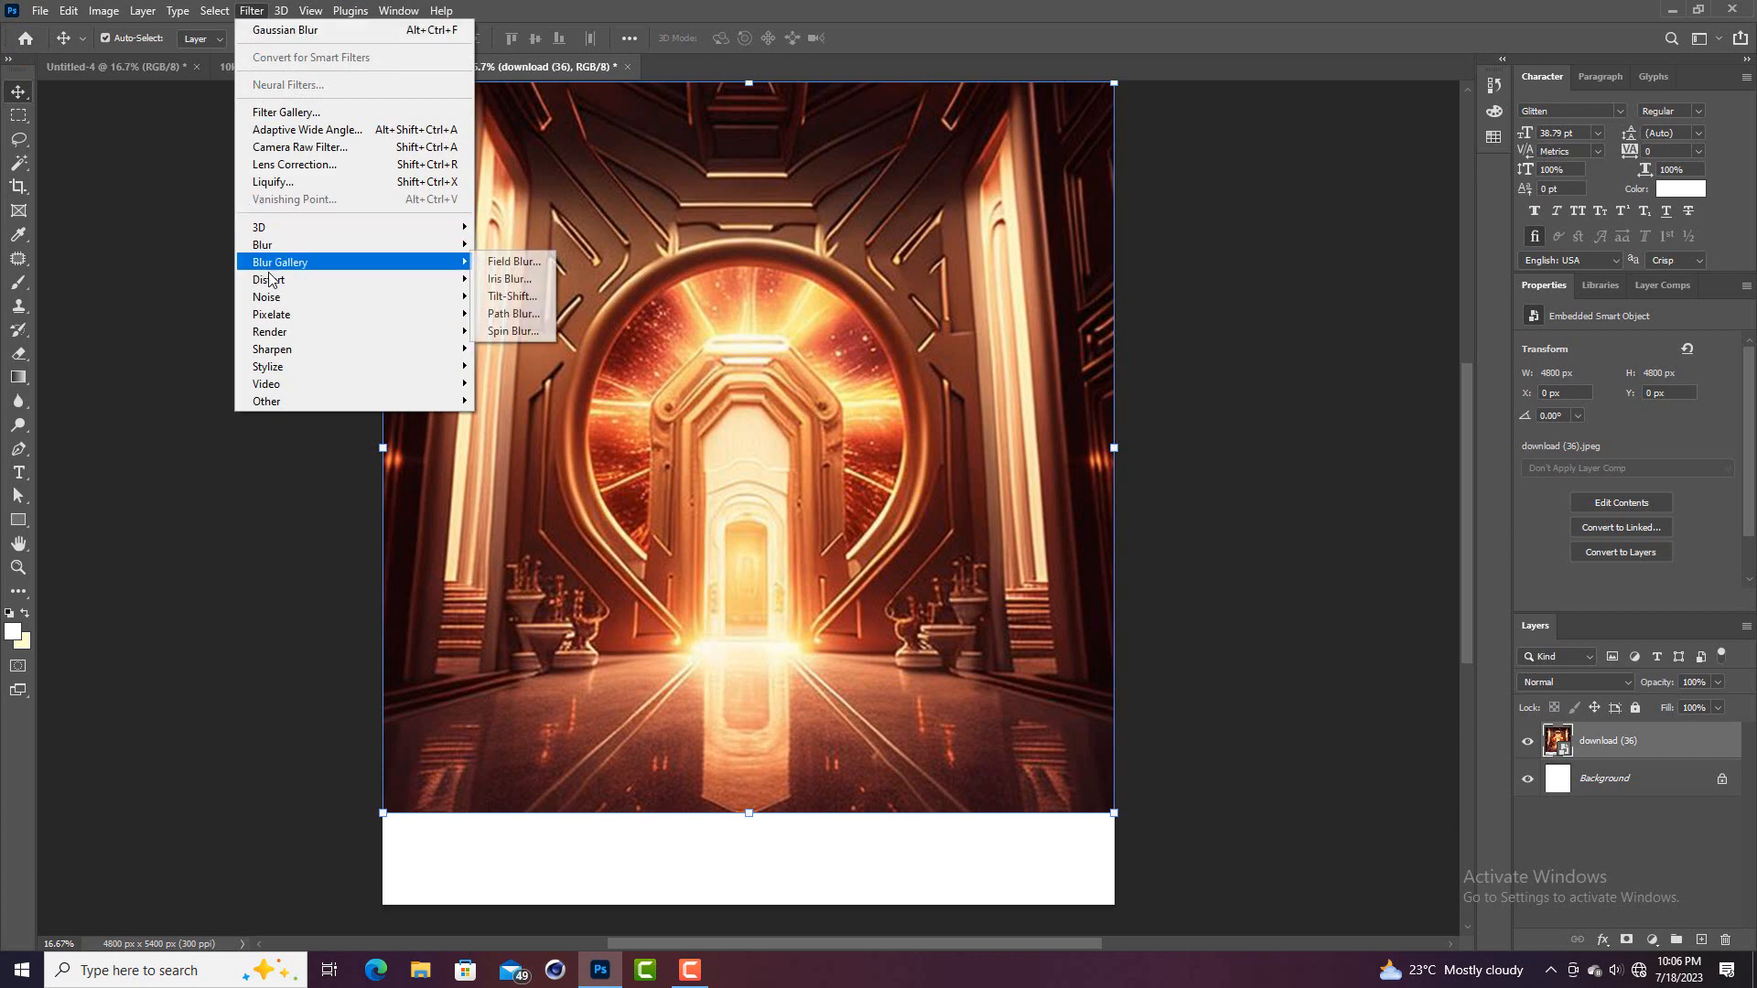
pyautogui.moveTo(278, 245)
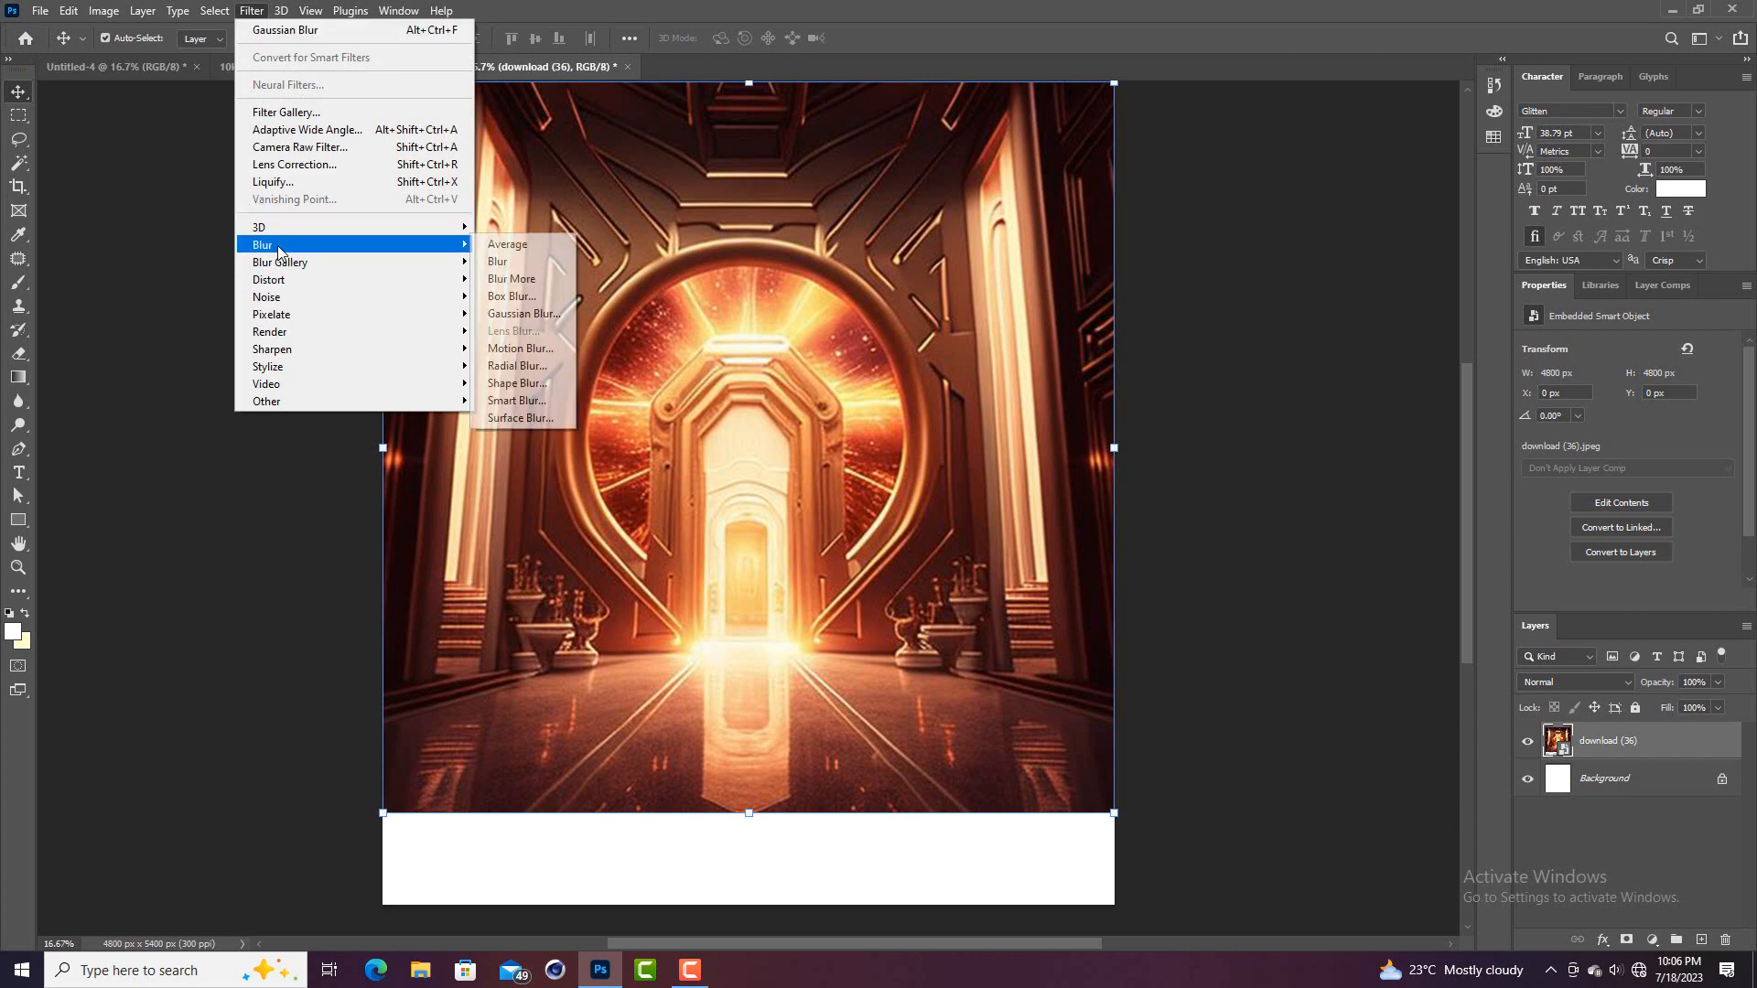
pyautogui.click(524, 313)
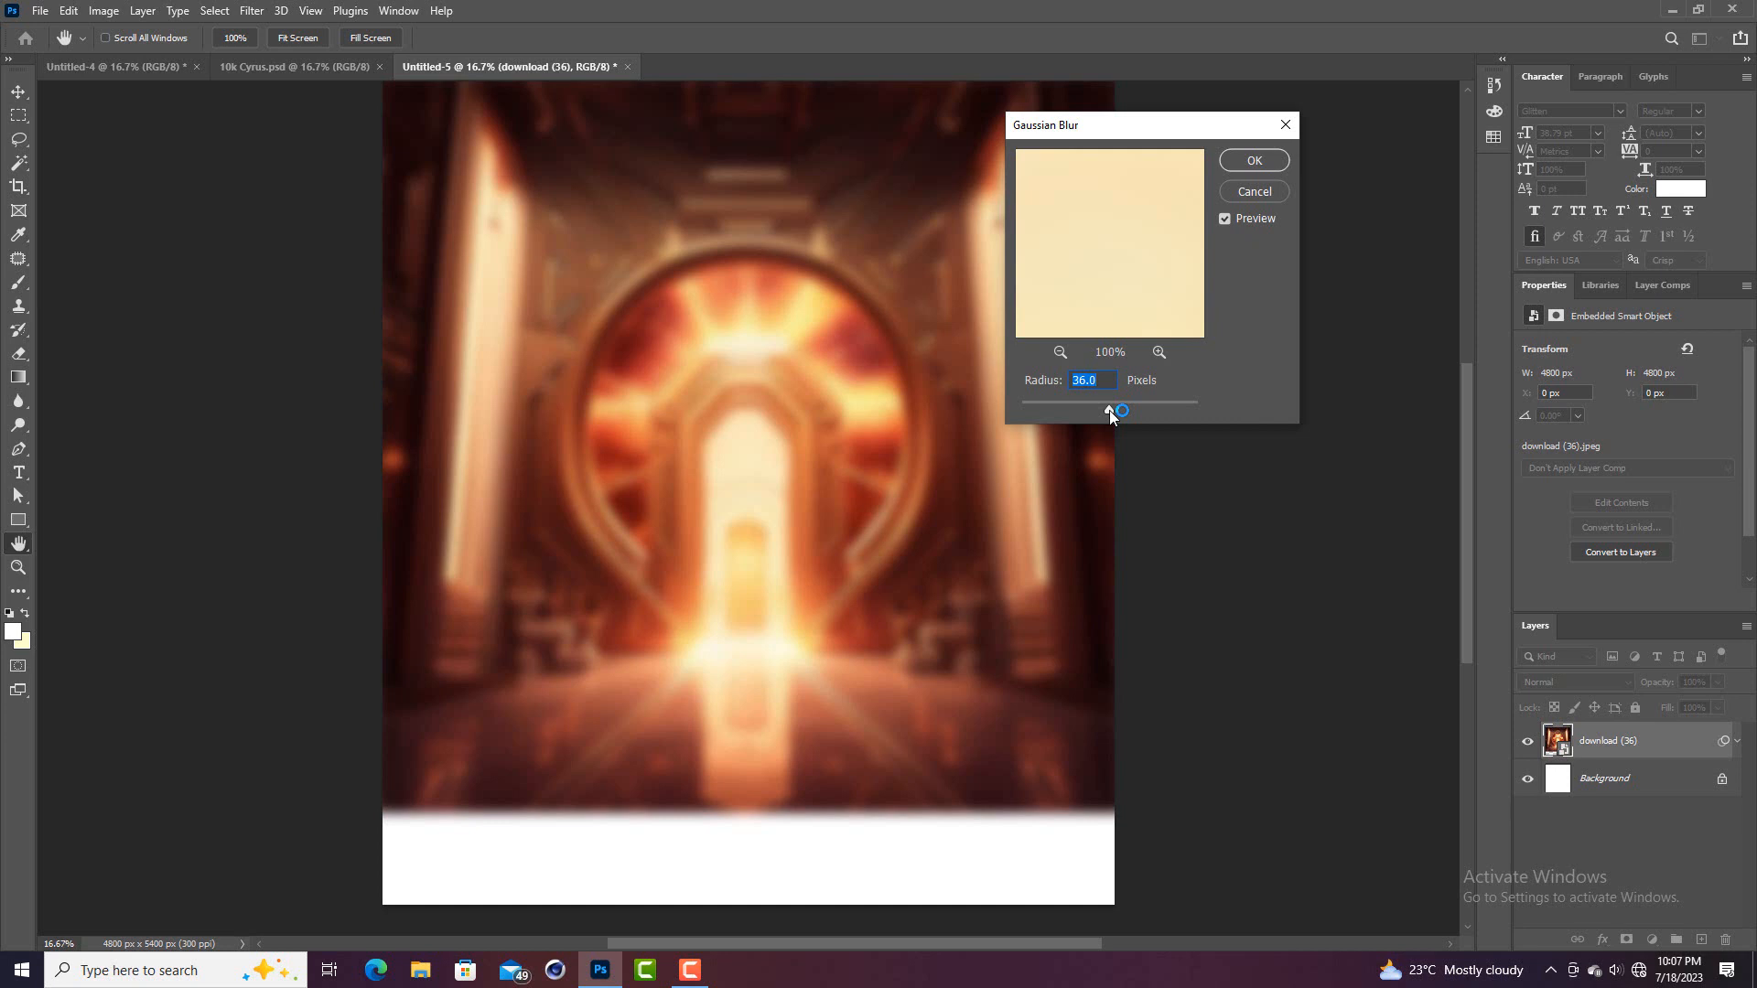
pyautogui.moveTo(1111, 416); pyautogui.dragTo(1105, 416)
pyautogui.moveTo(1104, 410); pyautogui.dragTo(1099, 414)
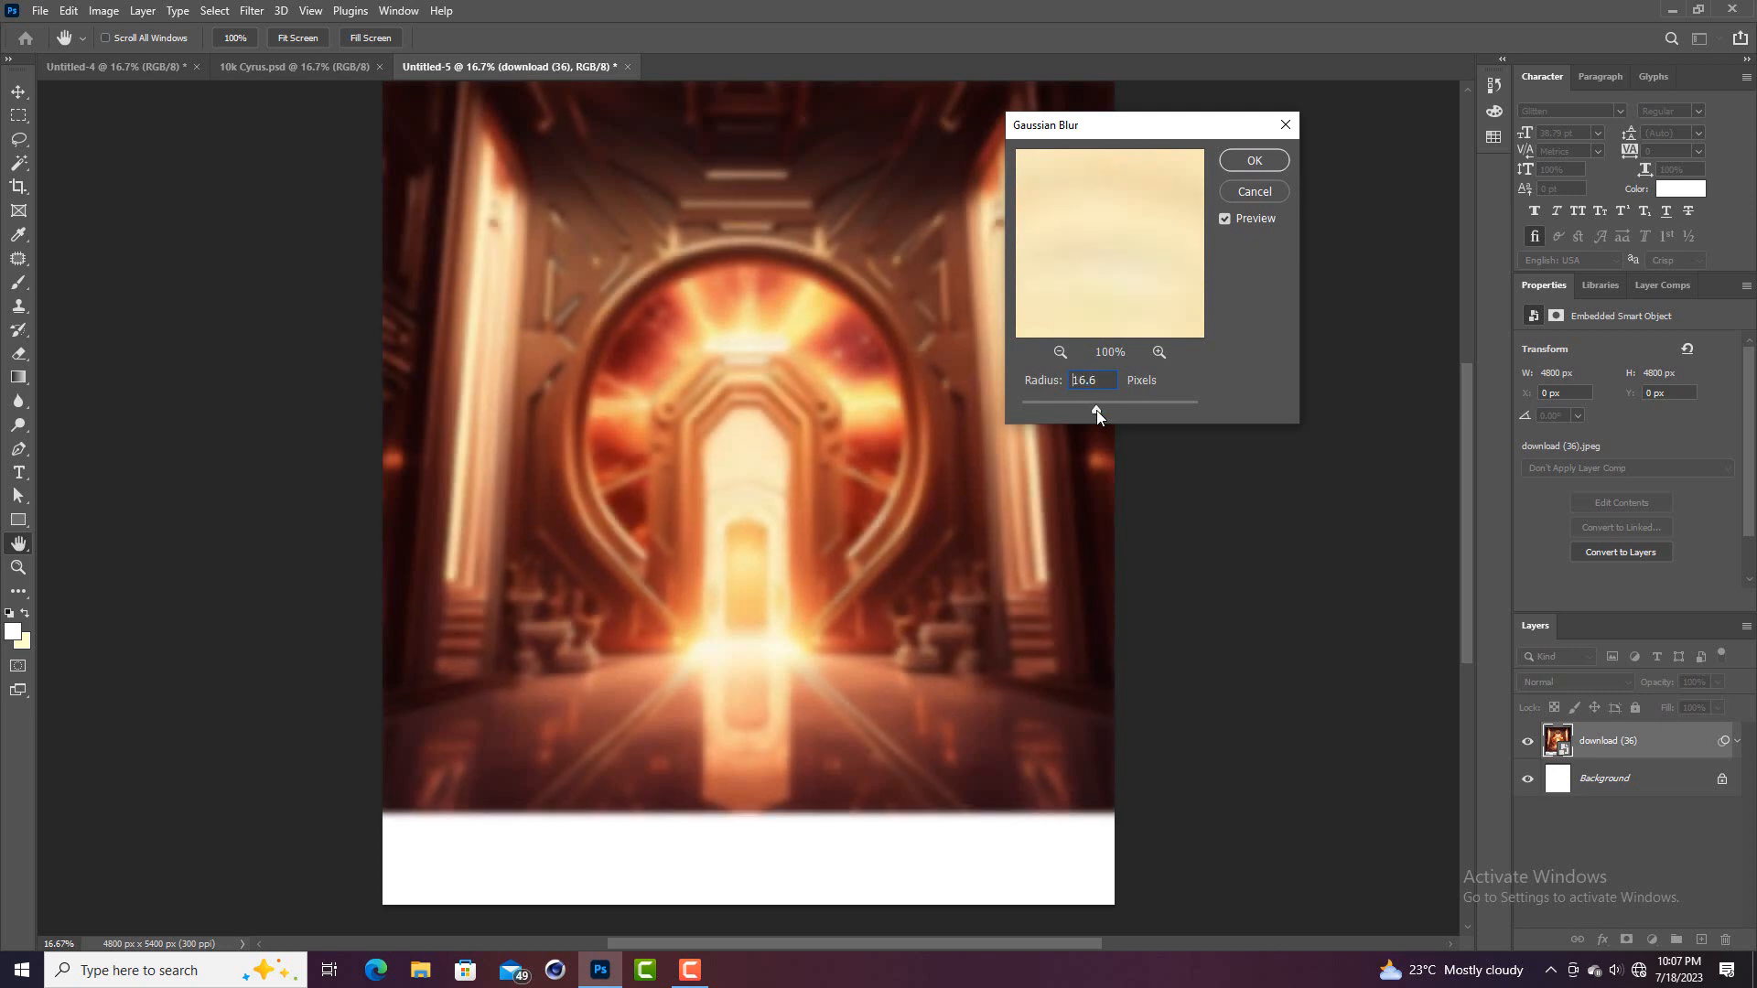
pyautogui.moveTo(1098, 413); pyautogui.dragTo(1098, 412)
pyautogui.moveTo(1100, 414); pyautogui.dragTo(1101, 413)
pyautogui.click(1094, 412)
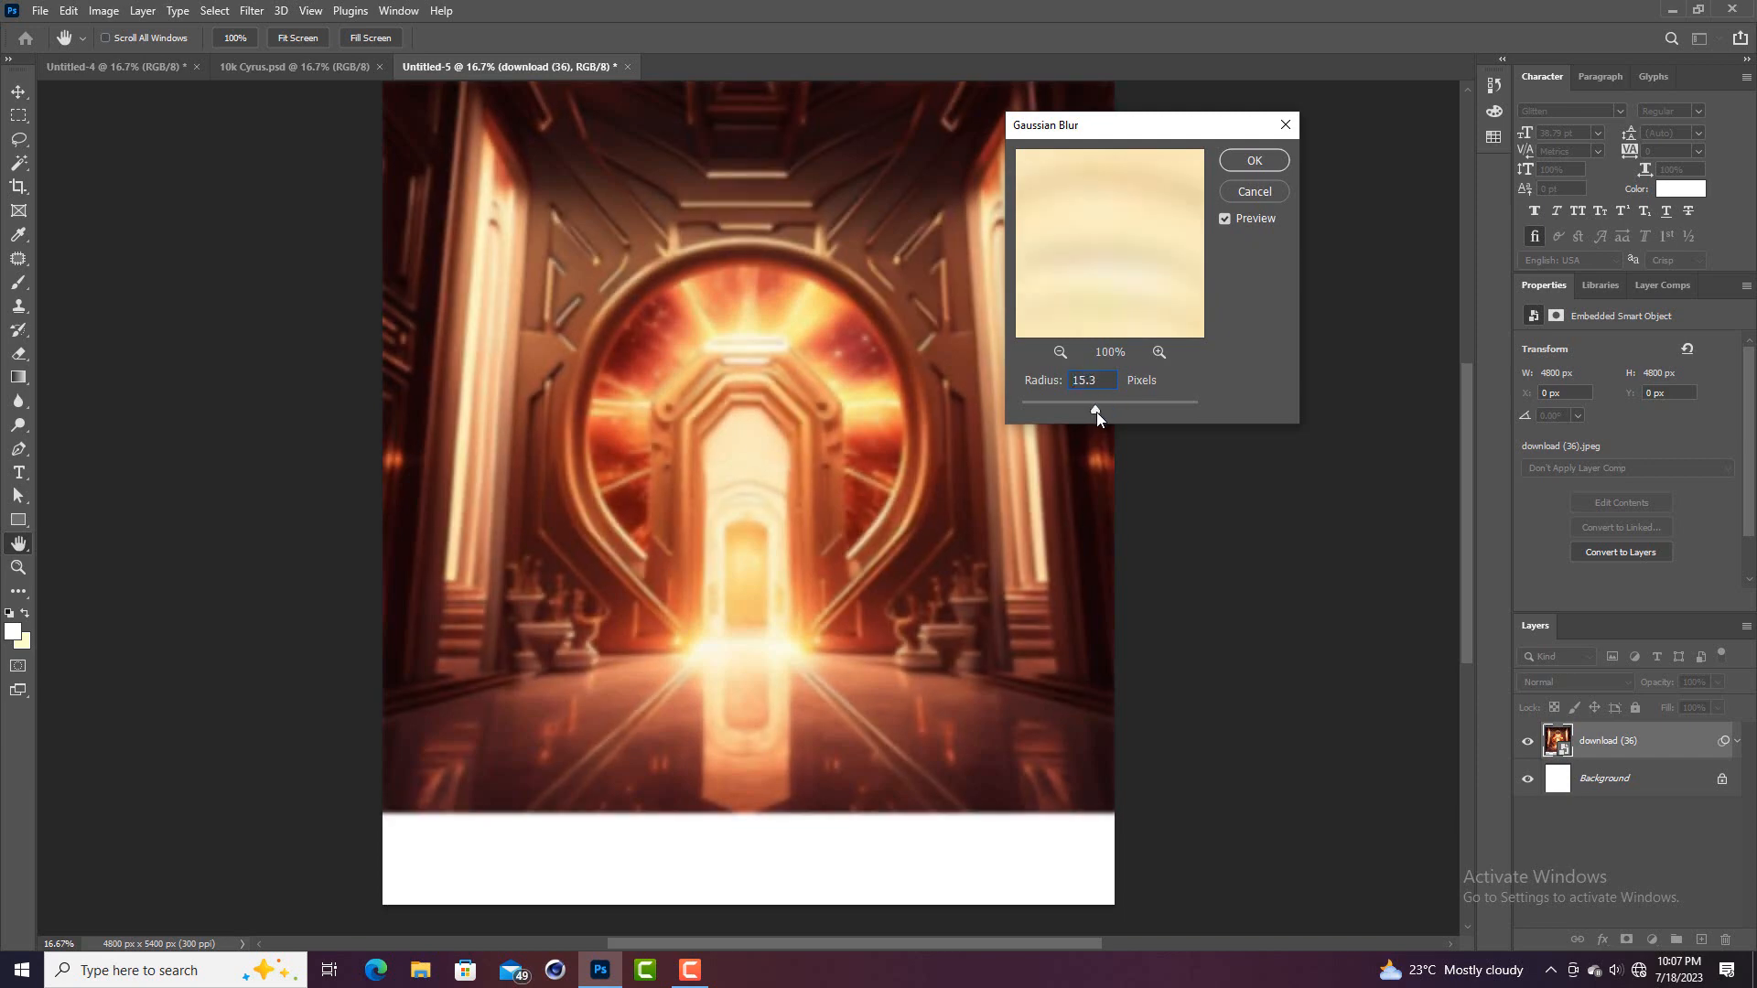
pyautogui.moveTo(1097, 412); pyautogui.dragTo(1102, 415)
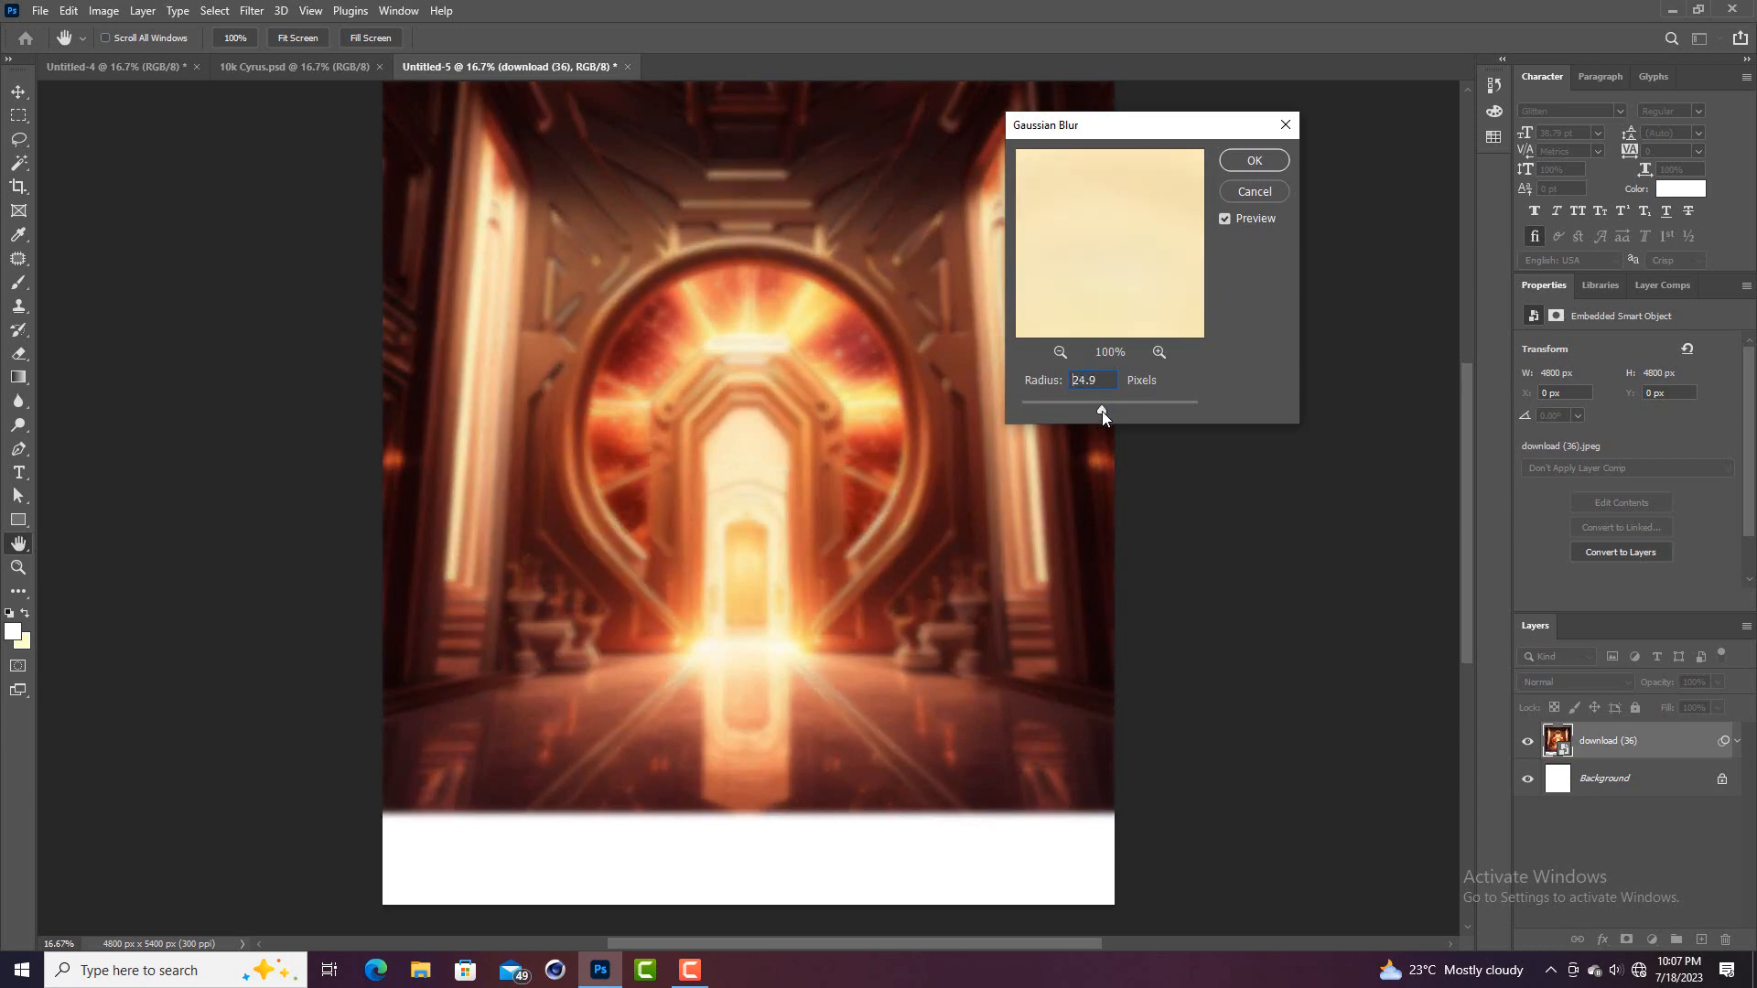
pyautogui.click(1252, 161)
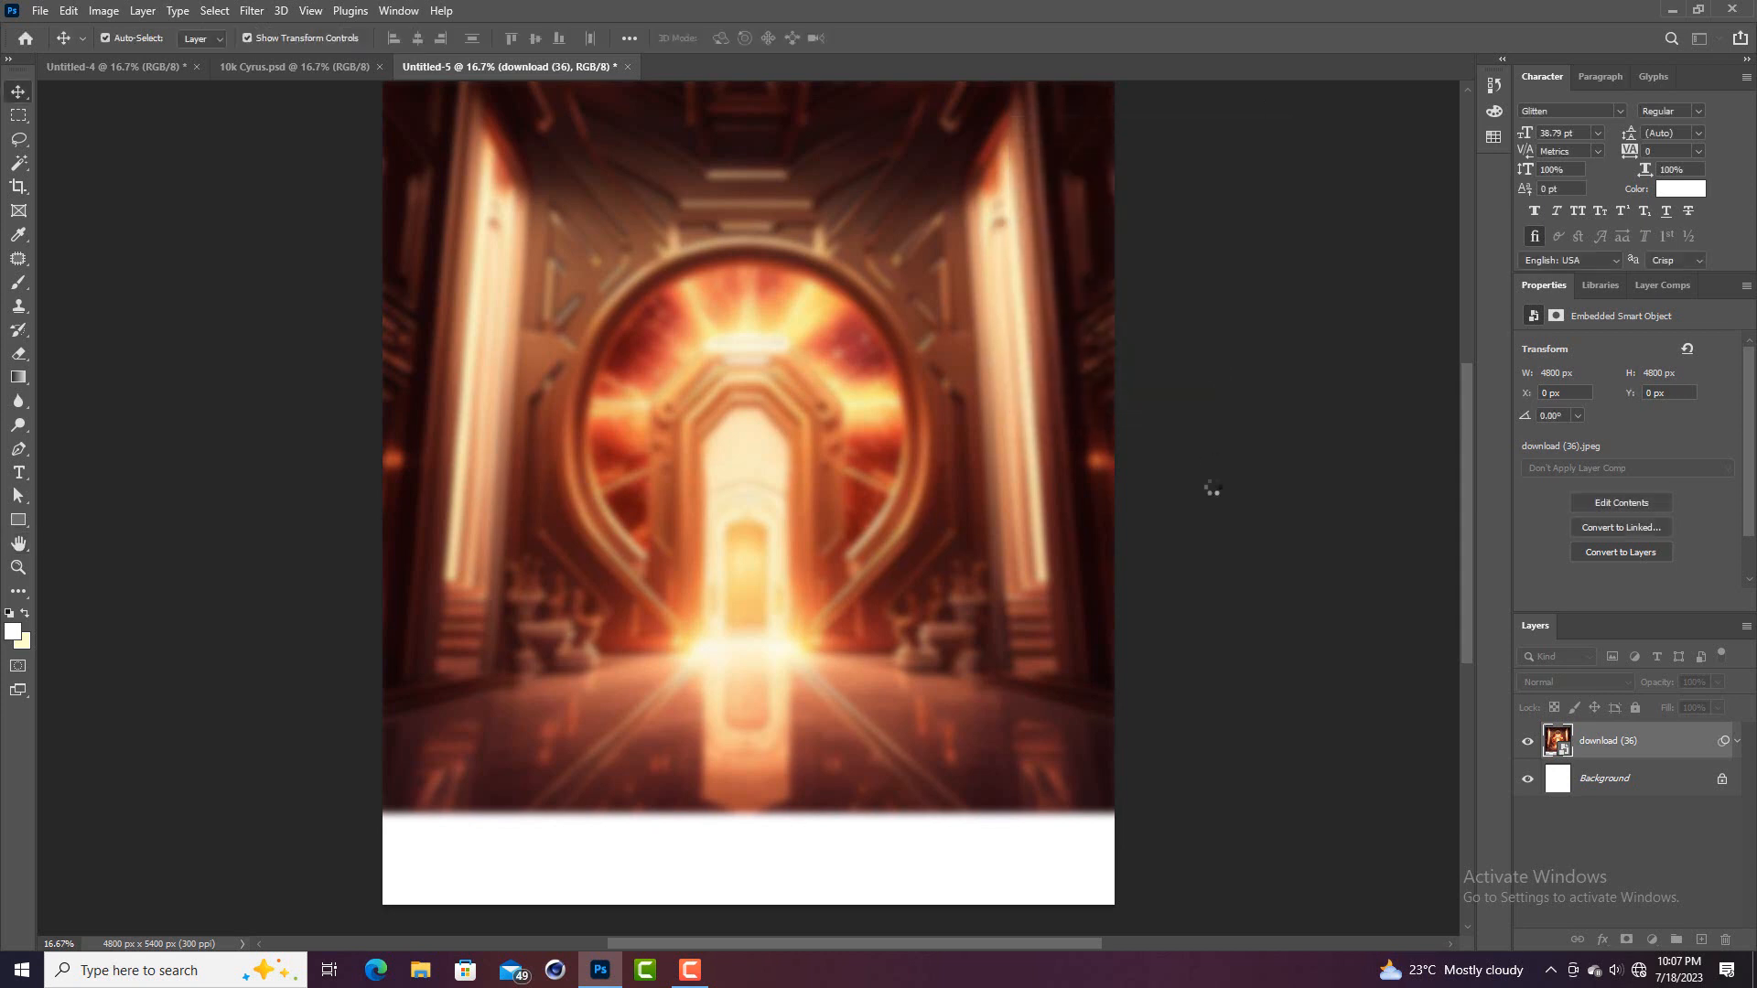
pyautogui.click(1218, 494)
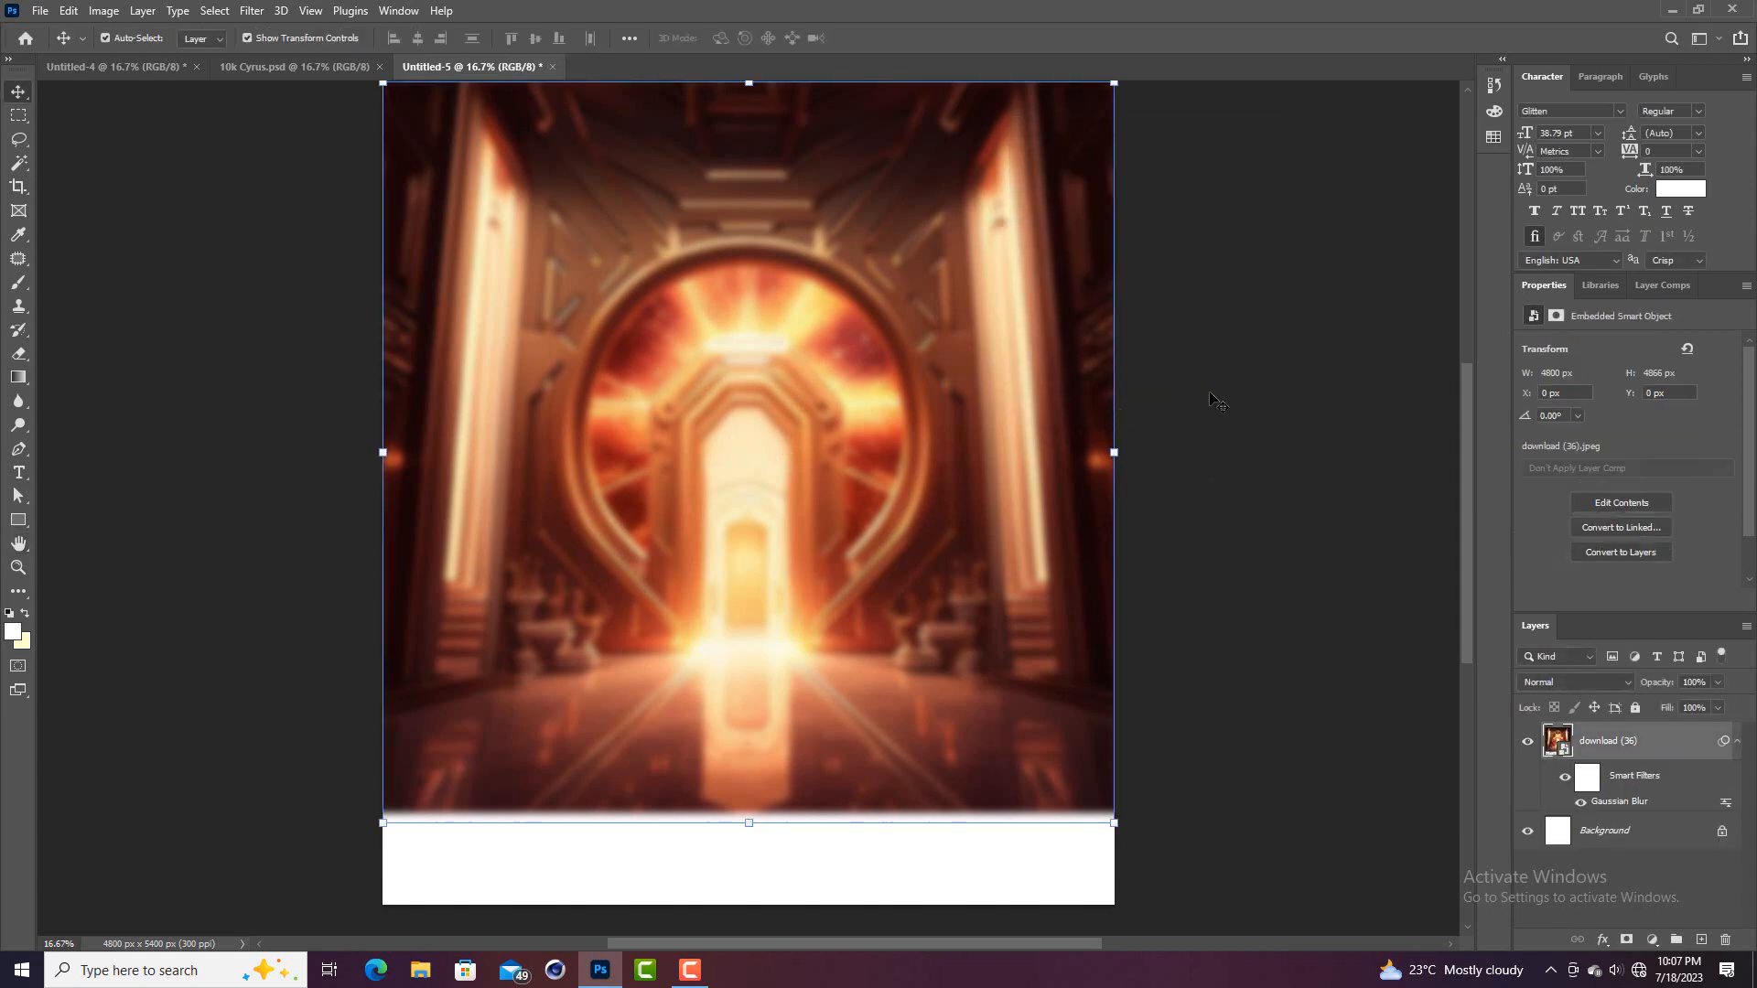
# Add a new empty layer directly above the blurred doorway image
pyautogui.scroll(2, 700, 599)
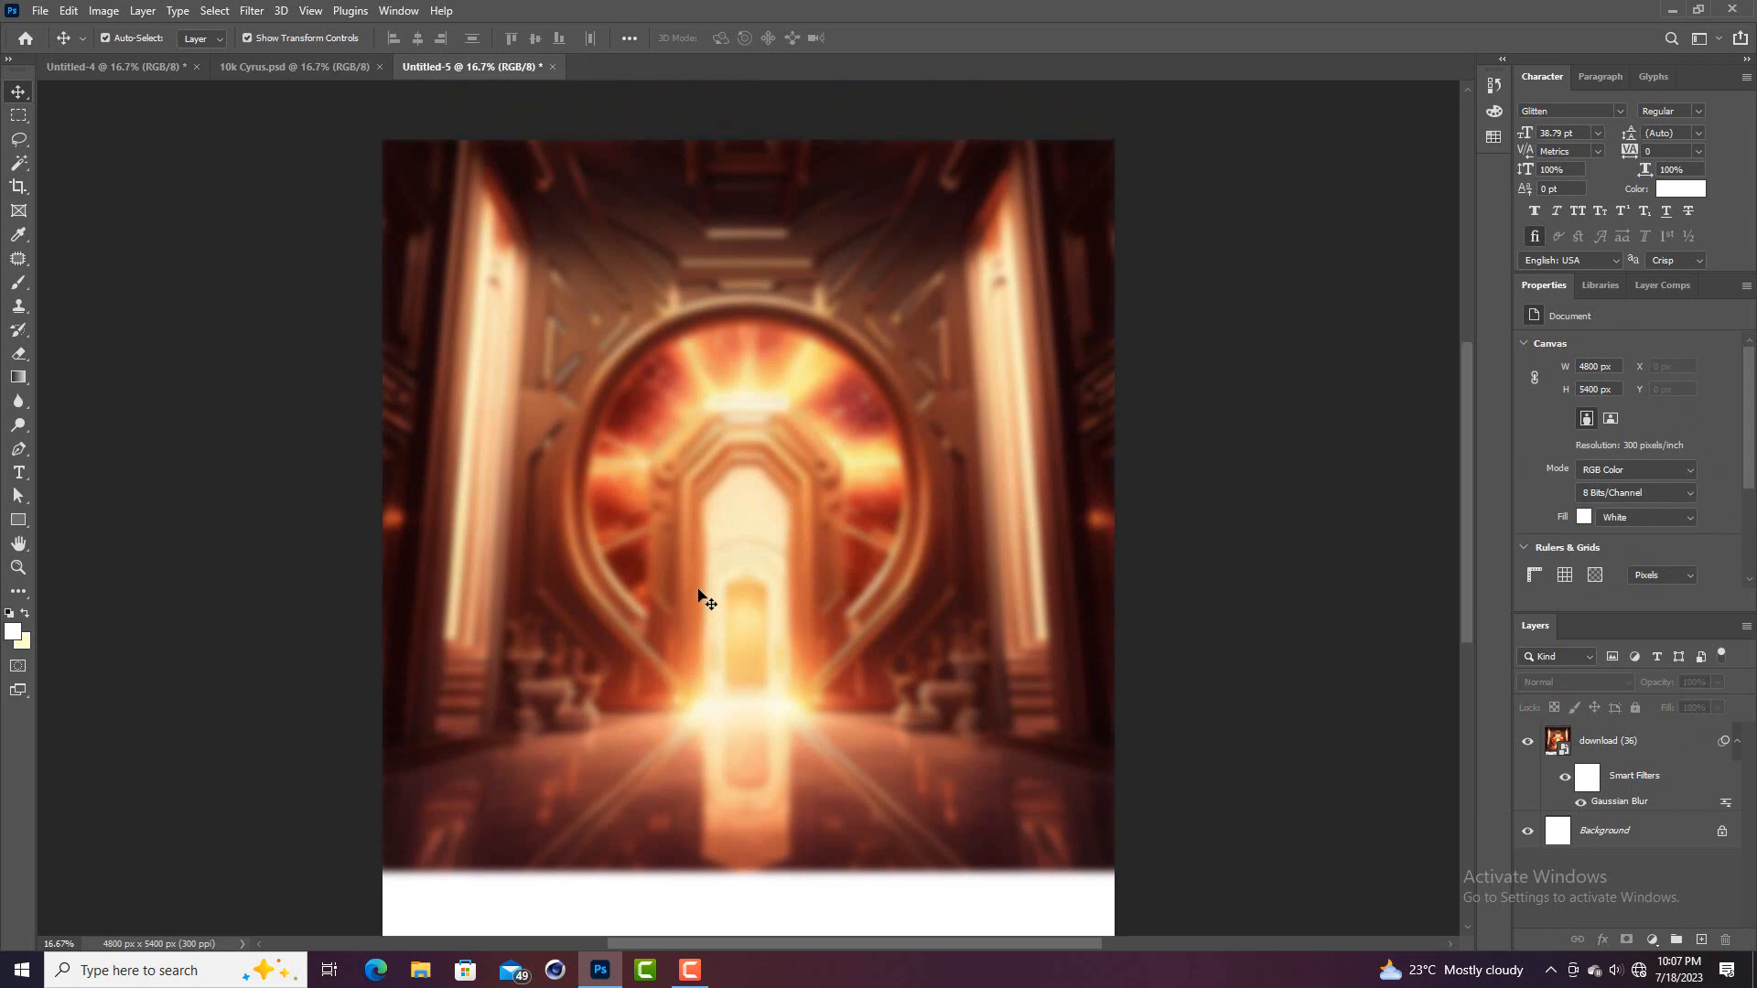
pyautogui.click(705, 596)
pyautogui.click(1325, 555)
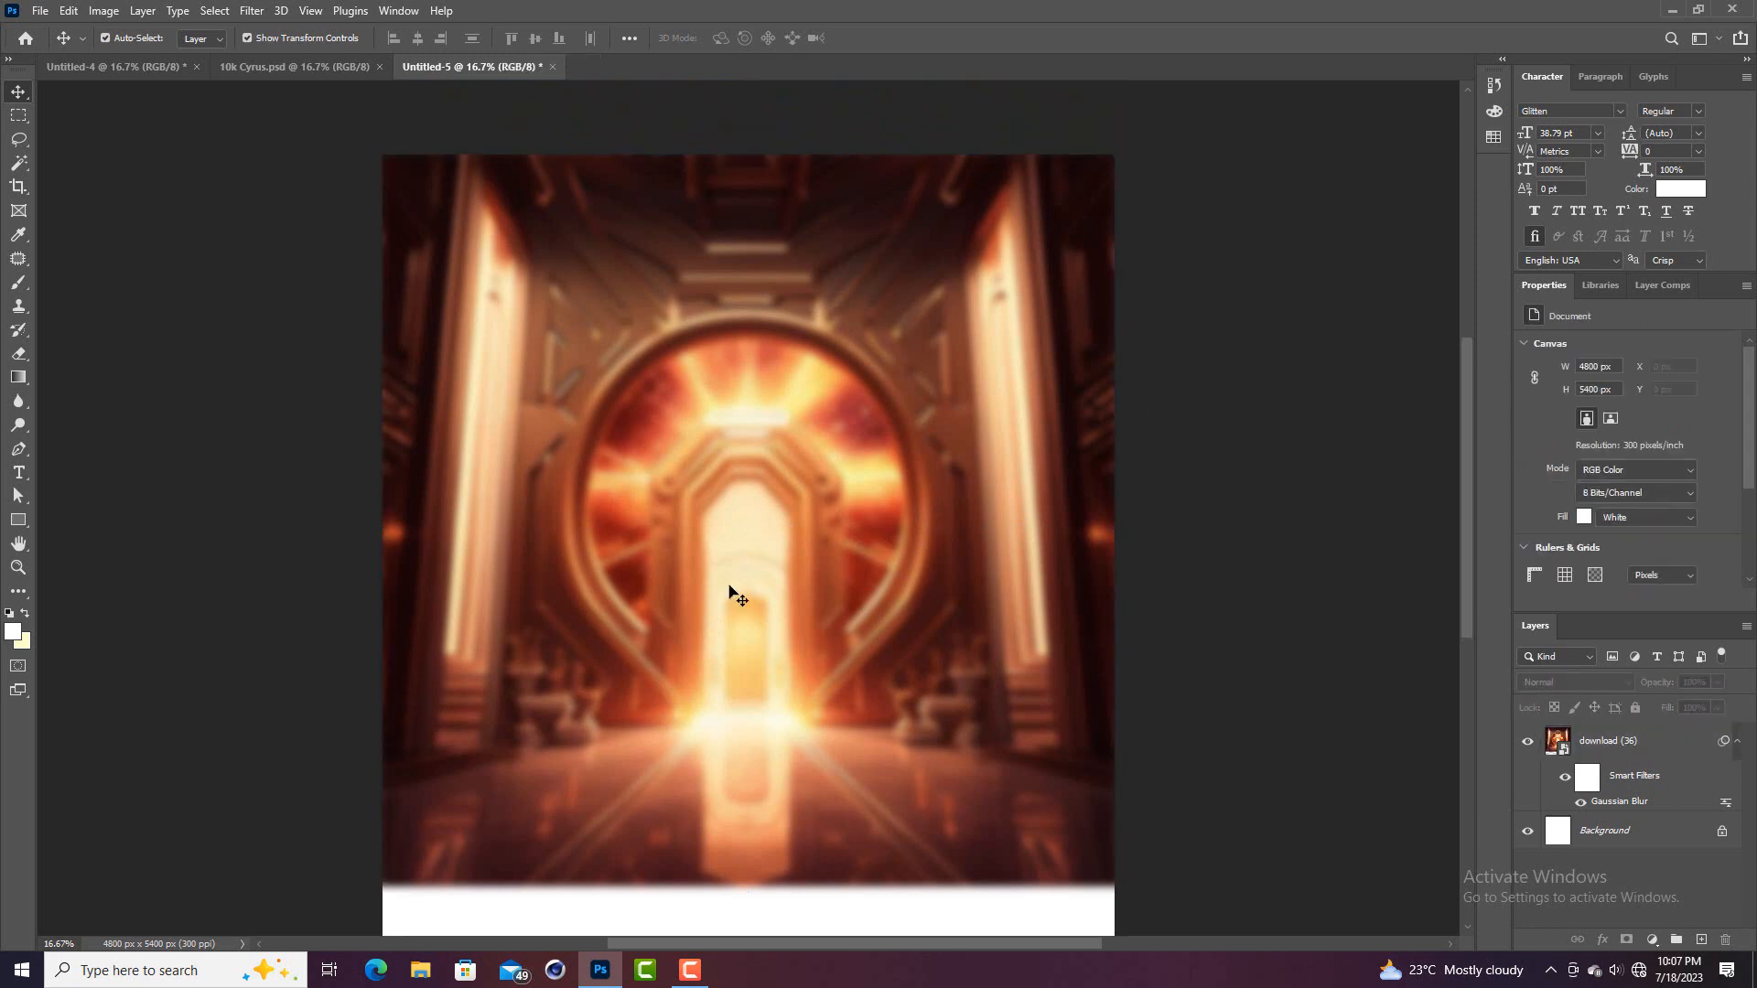
pyautogui.click(737, 596)
pyautogui.scroll(-2, 1118, 592)
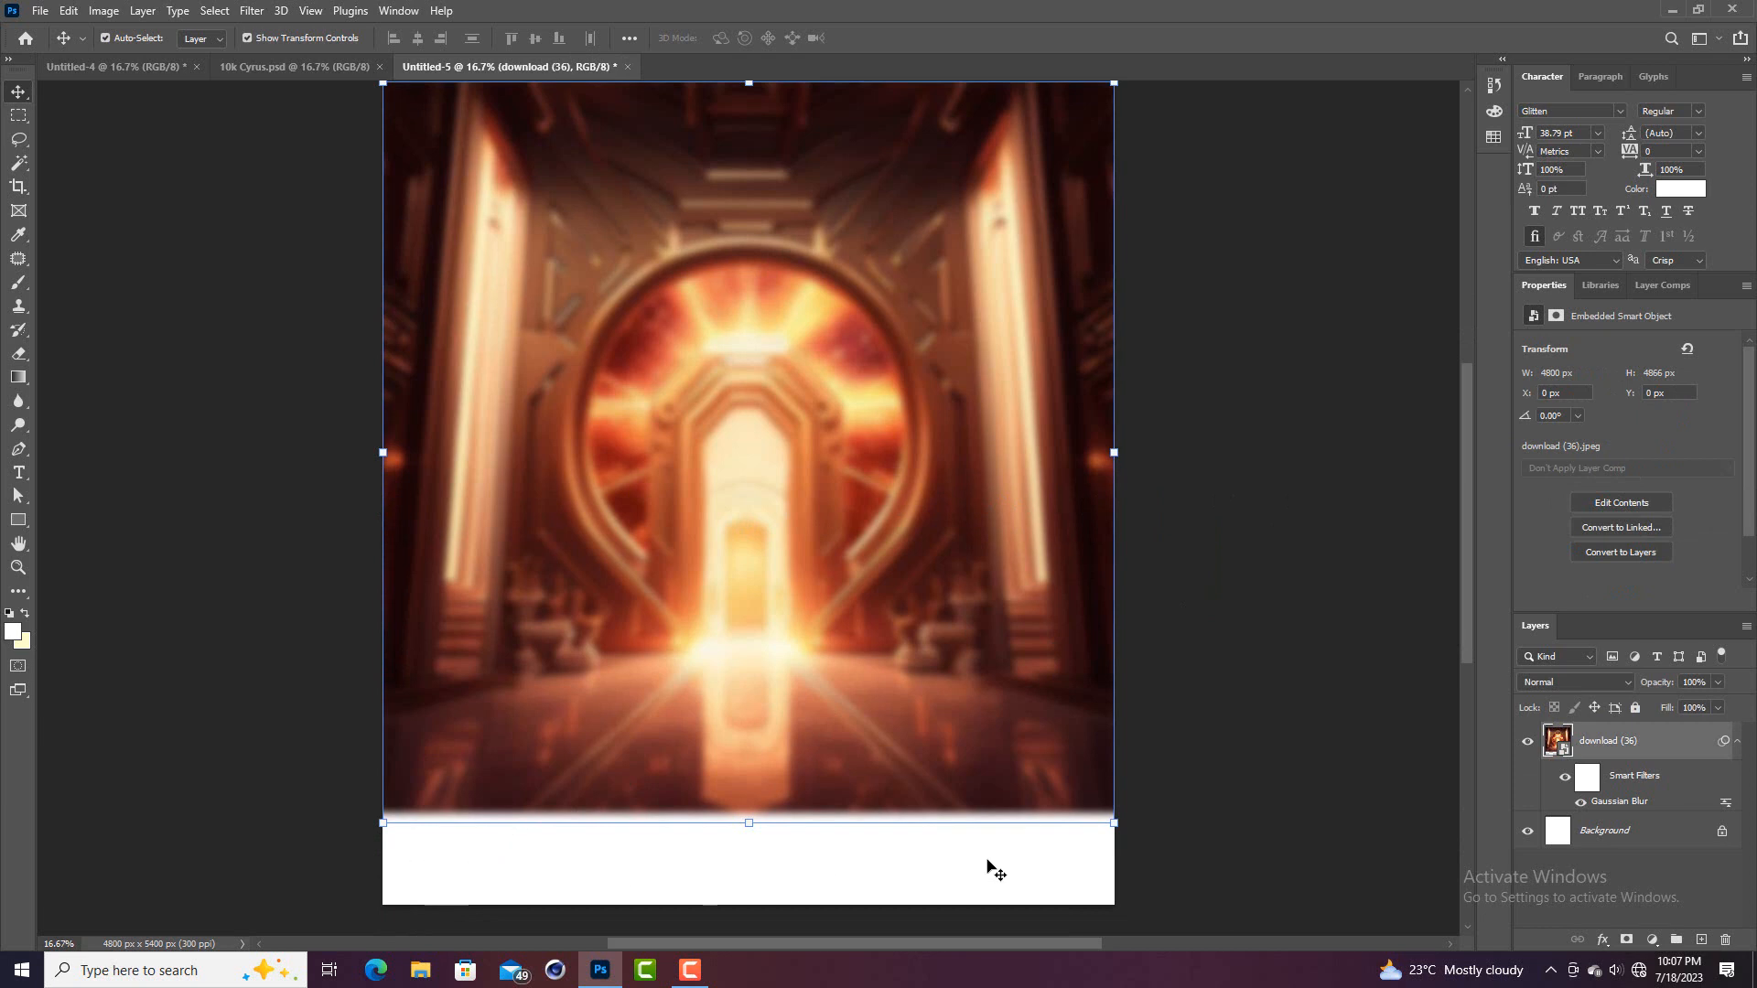
pyautogui.click(1702, 941)
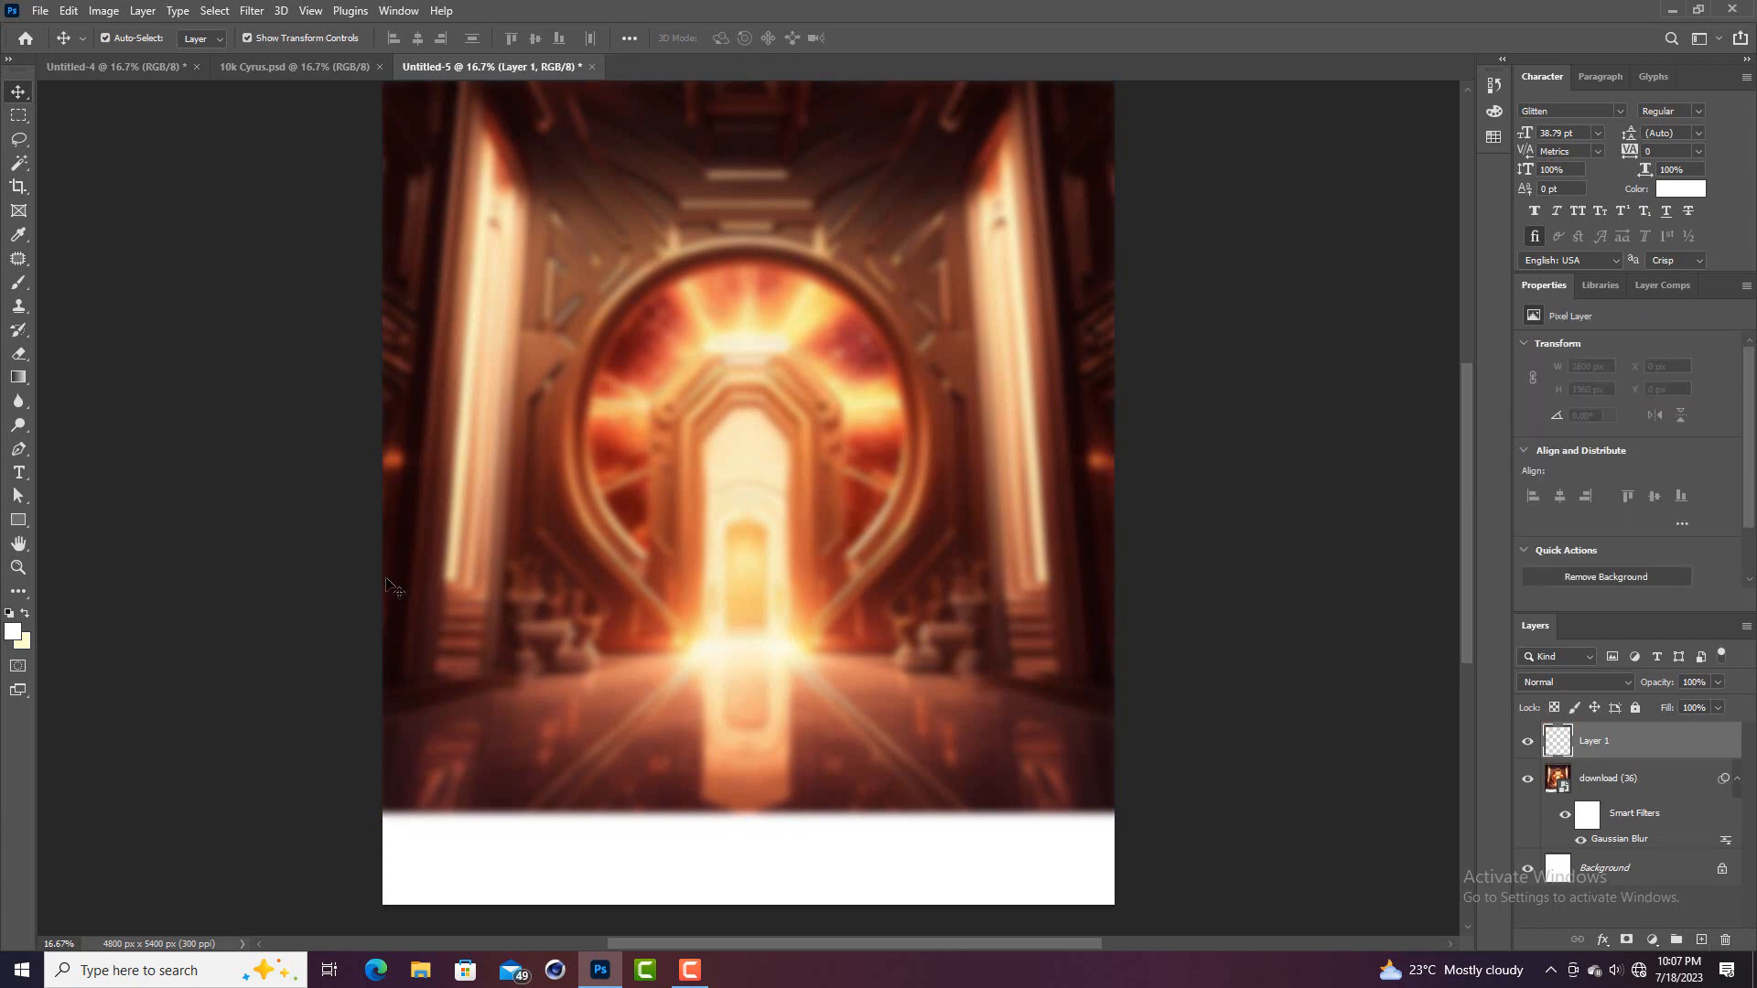
# Set the foreground color to dark maroon #1e0a0e, sampled from the doorway image's lower right corner
pyautogui.click(13, 632)
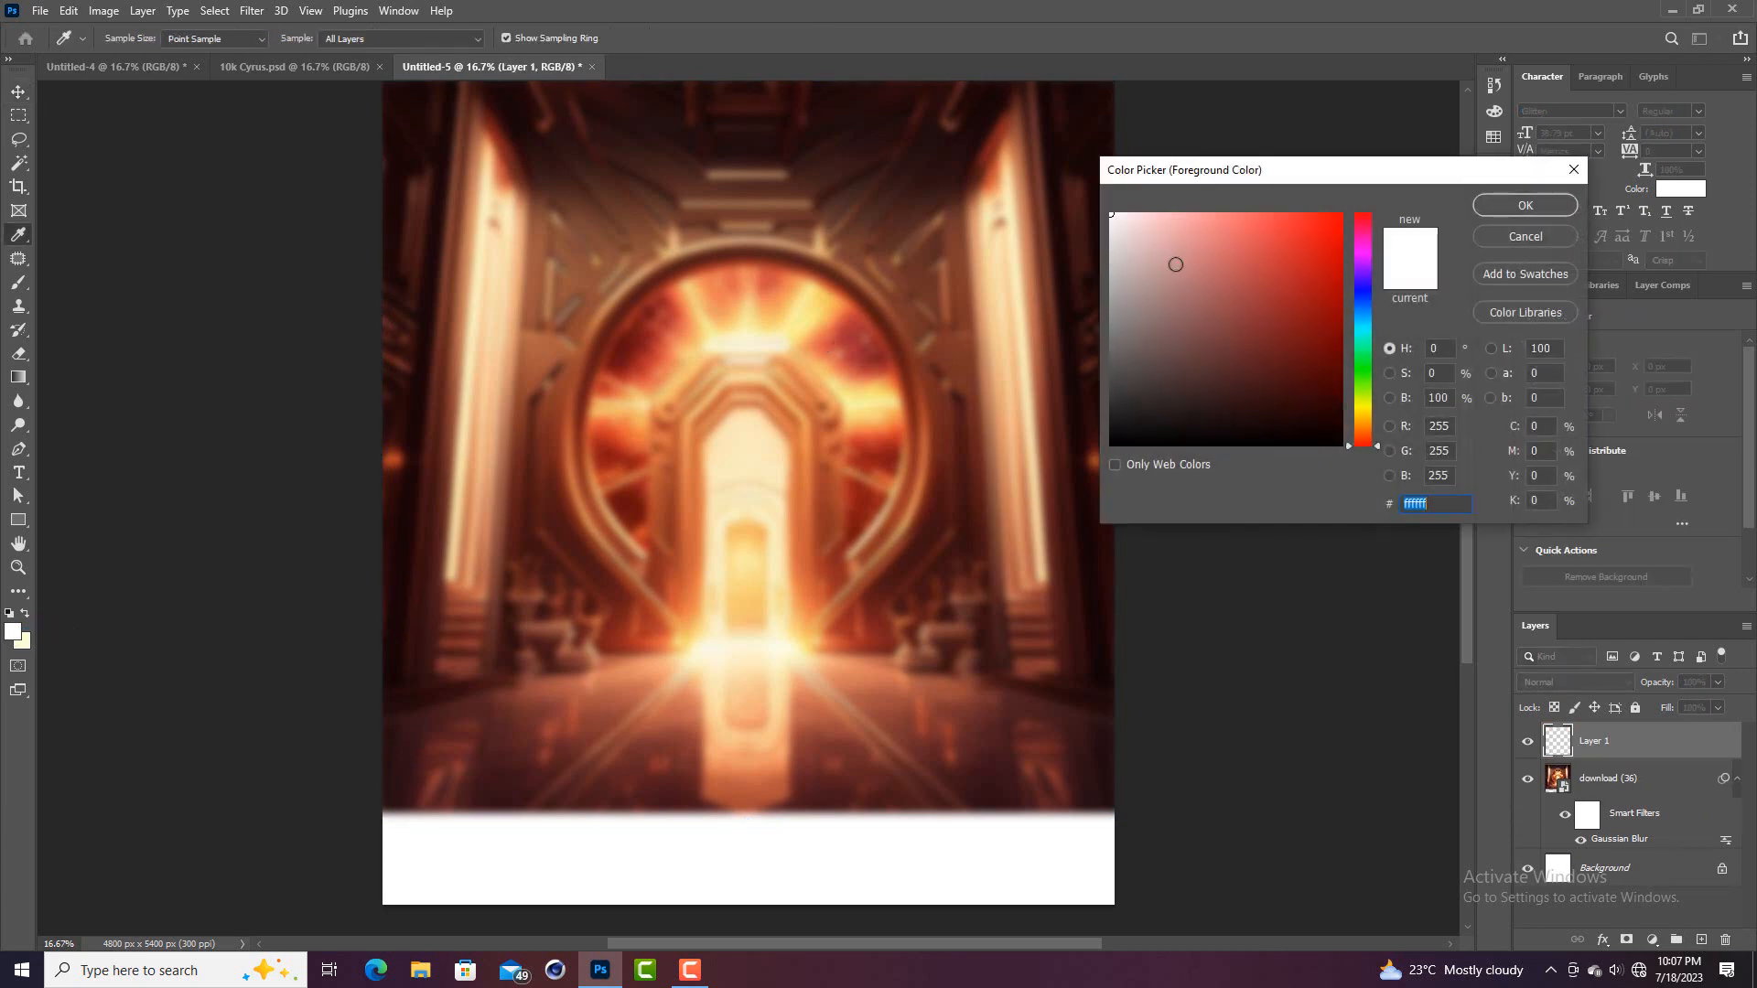
pyautogui.click(1107, 778)
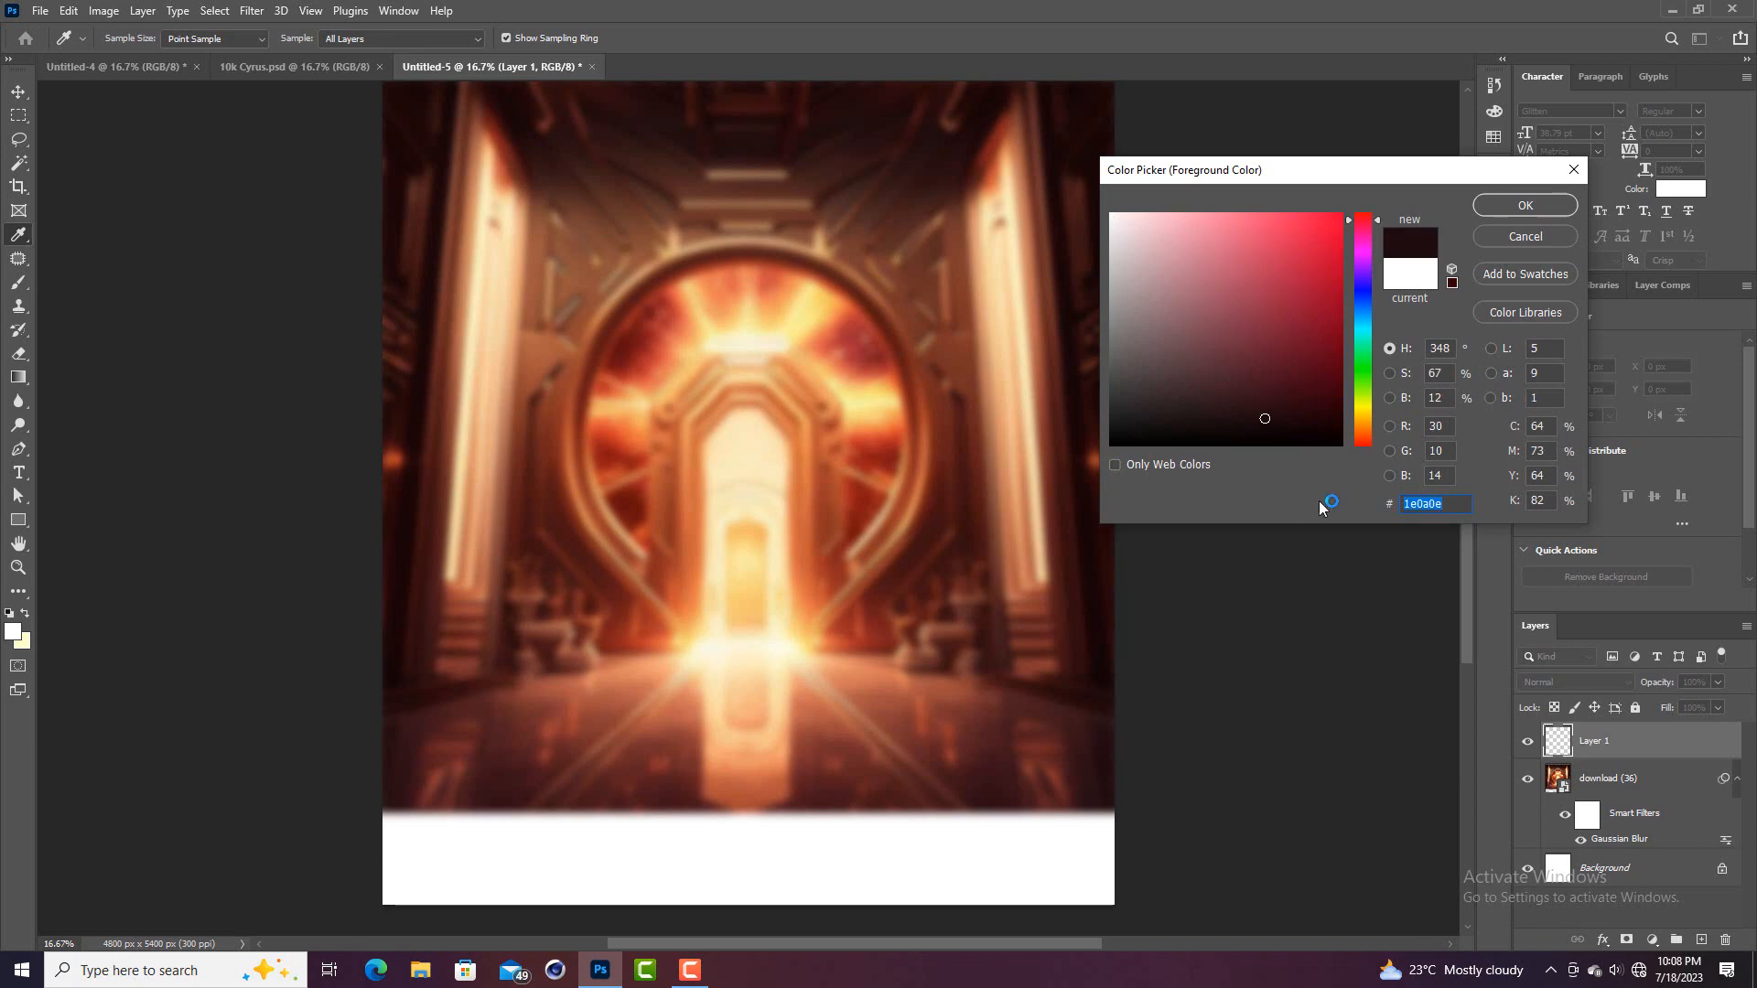
pyautogui.click(1493, 207)
pyautogui.press('v')
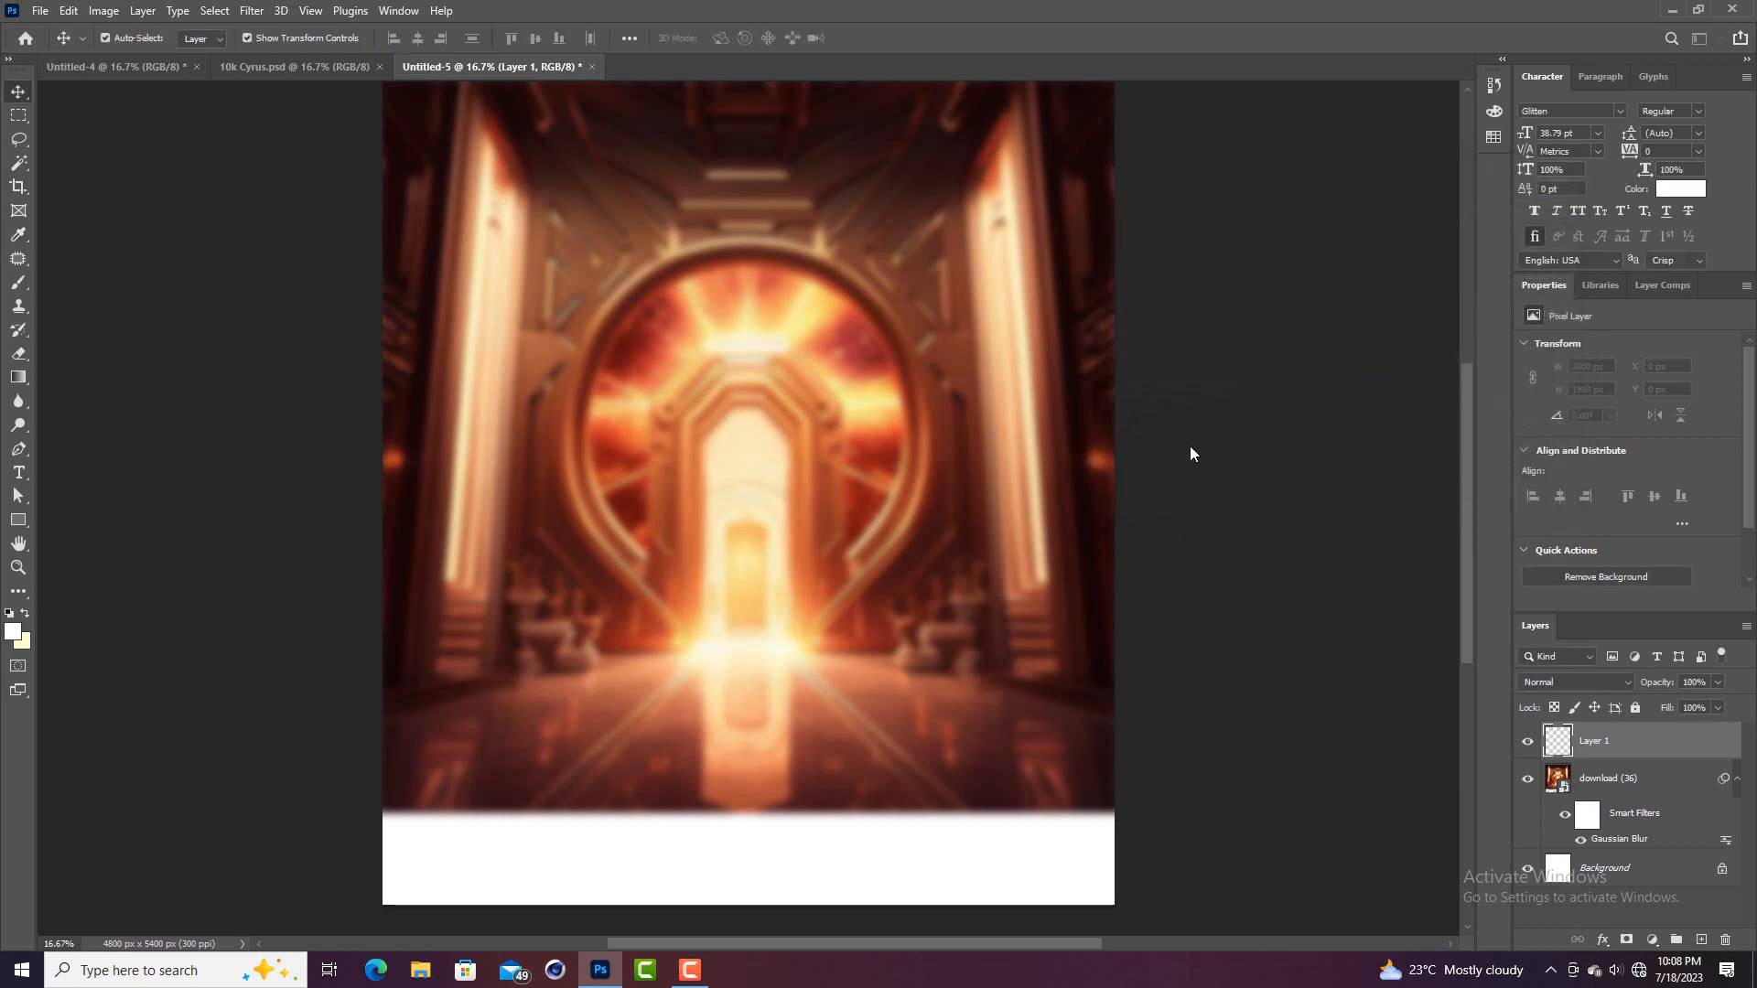
# Paint the new layer with the 4600 px soft Brush, covering the white strip and fading the doorway's floor into dark maroon
pyautogui.click(18, 284)
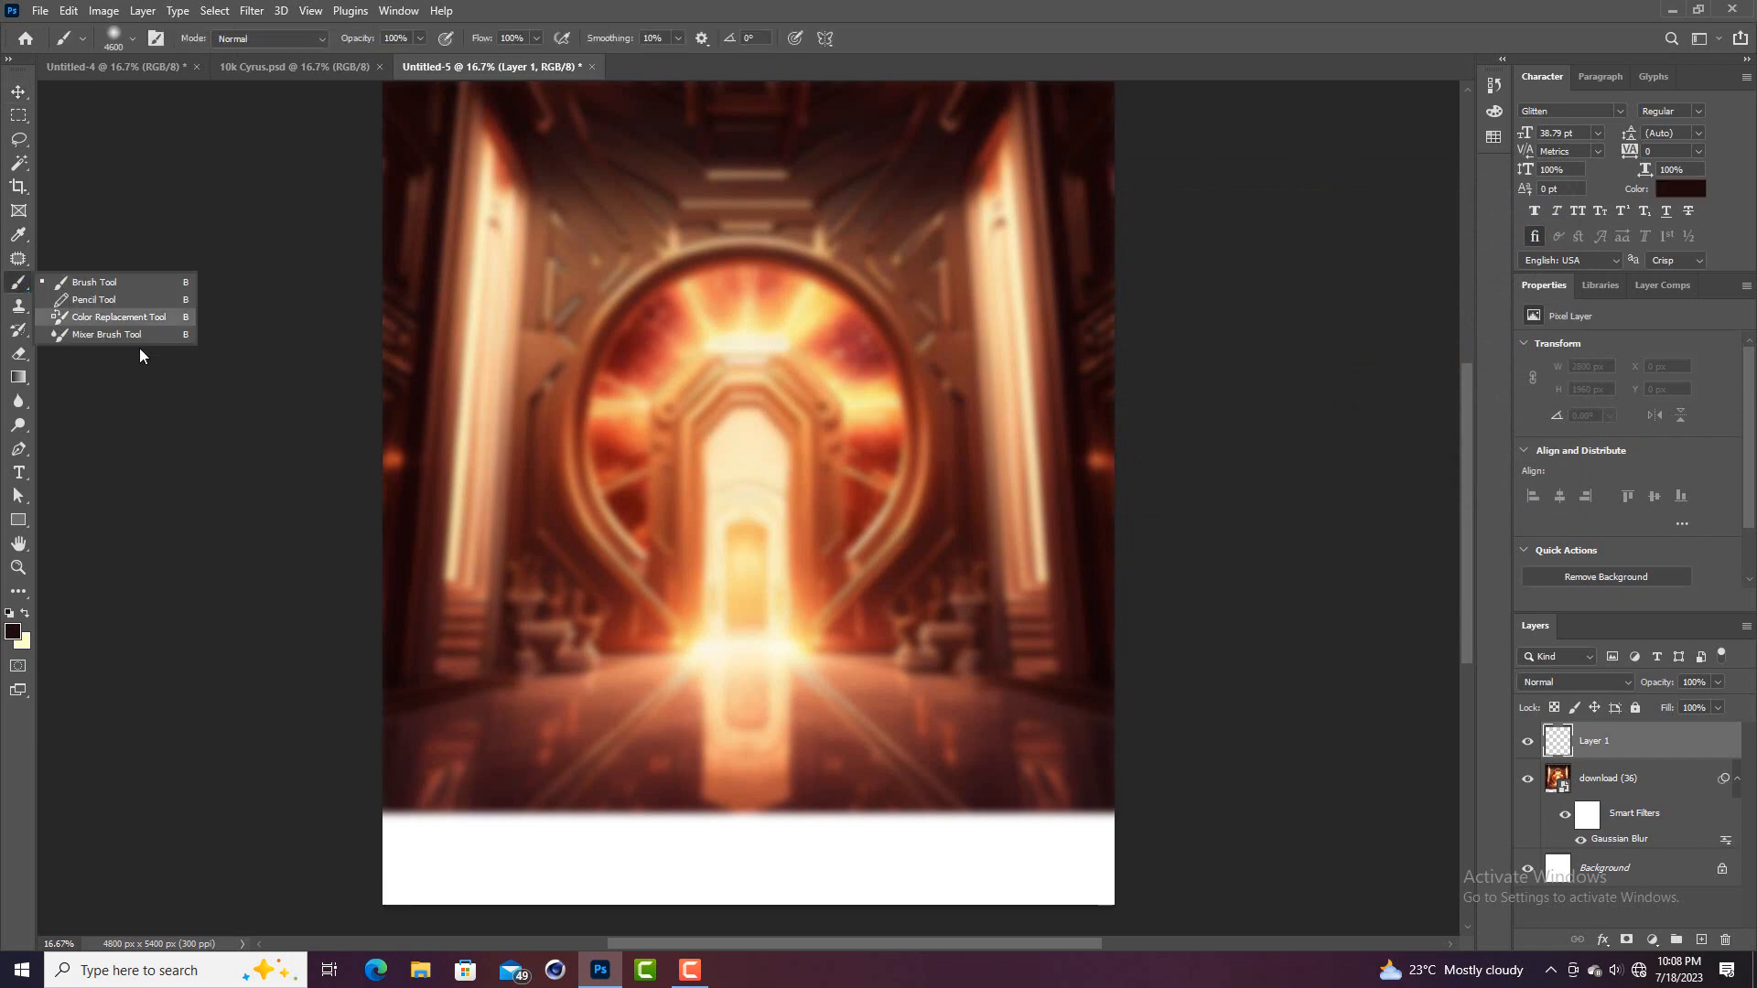
pyautogui.scroll(-3, 549, 595)
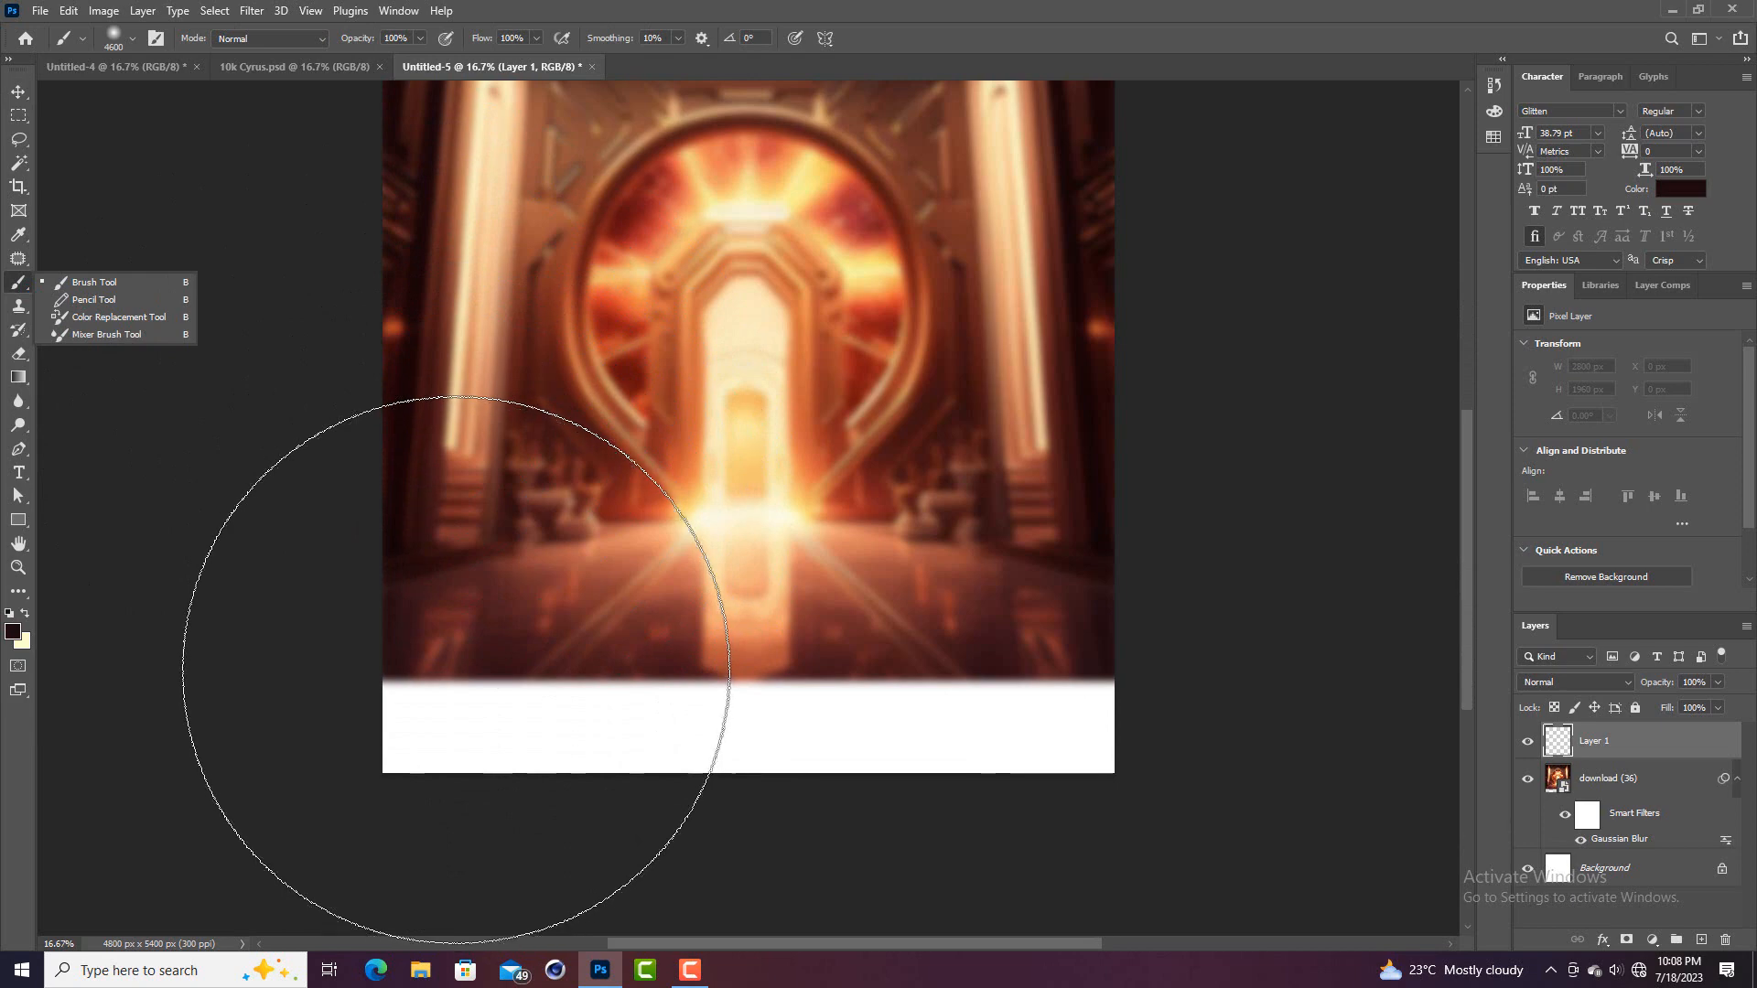
pyautogui.click(456, 669)
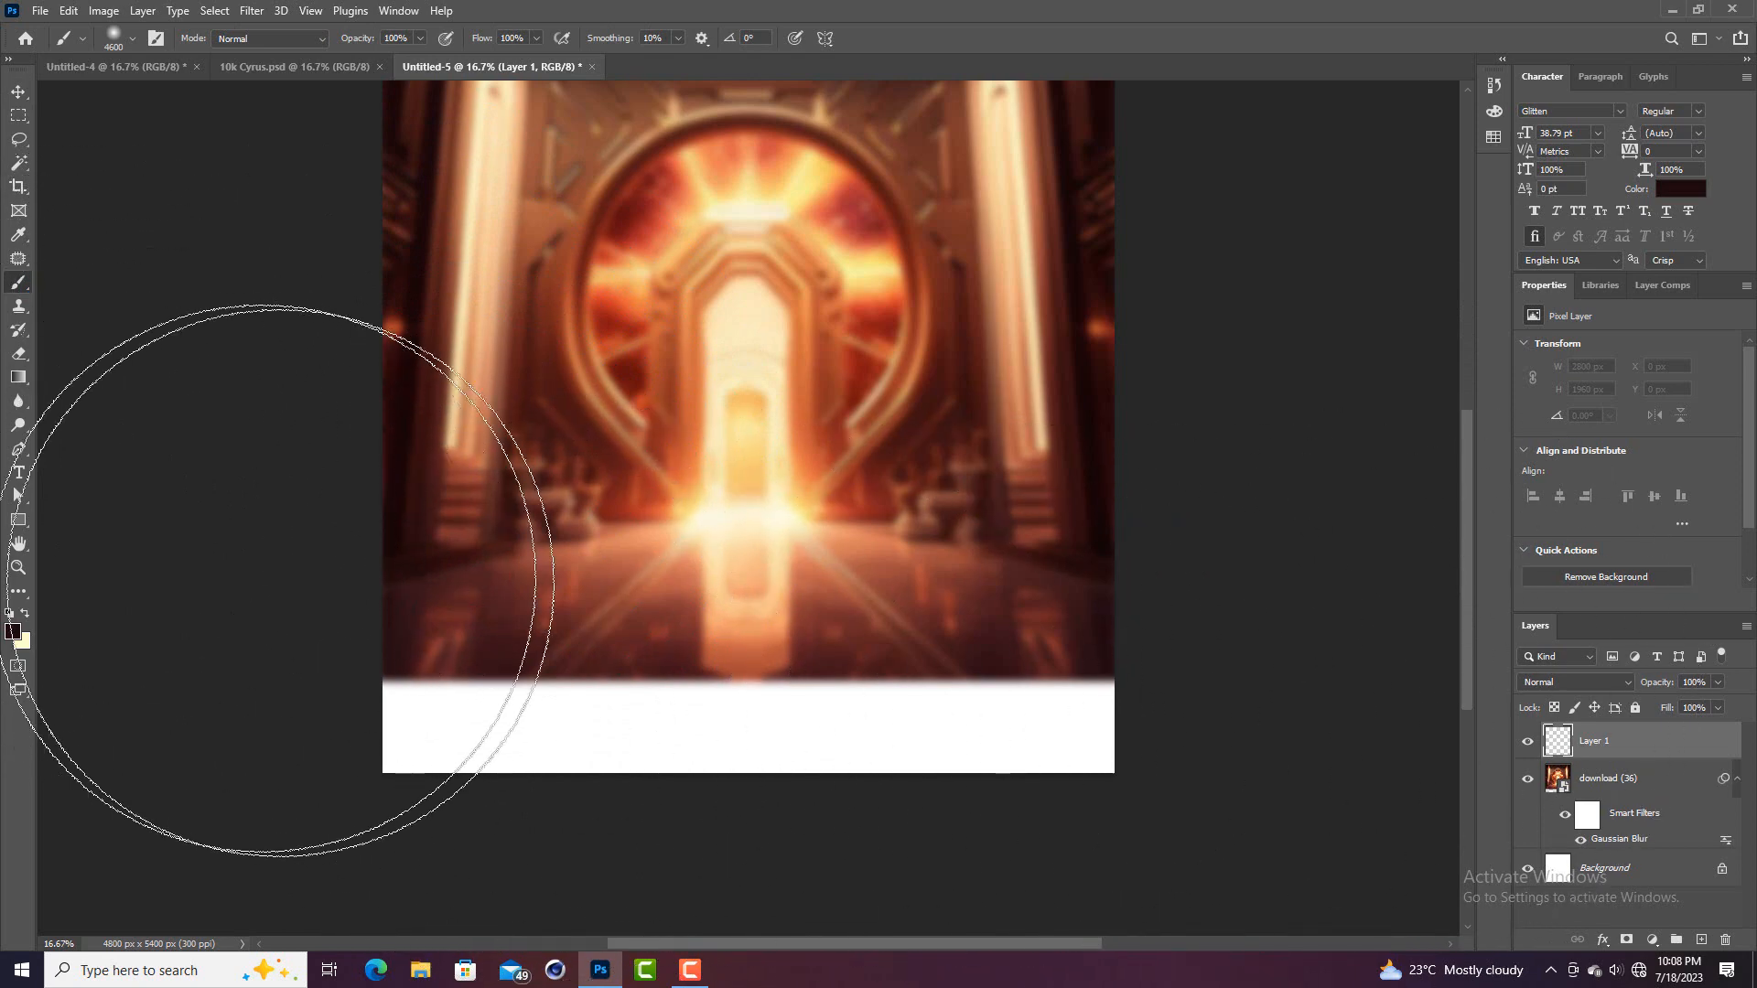
pyautogui.moveTo(326, 585)
pyautogui.mouseDown()
pyautogui.moveTo(345, 550)
pyautogui.moveTo(372, 568)
pyautogui.mouseUp()
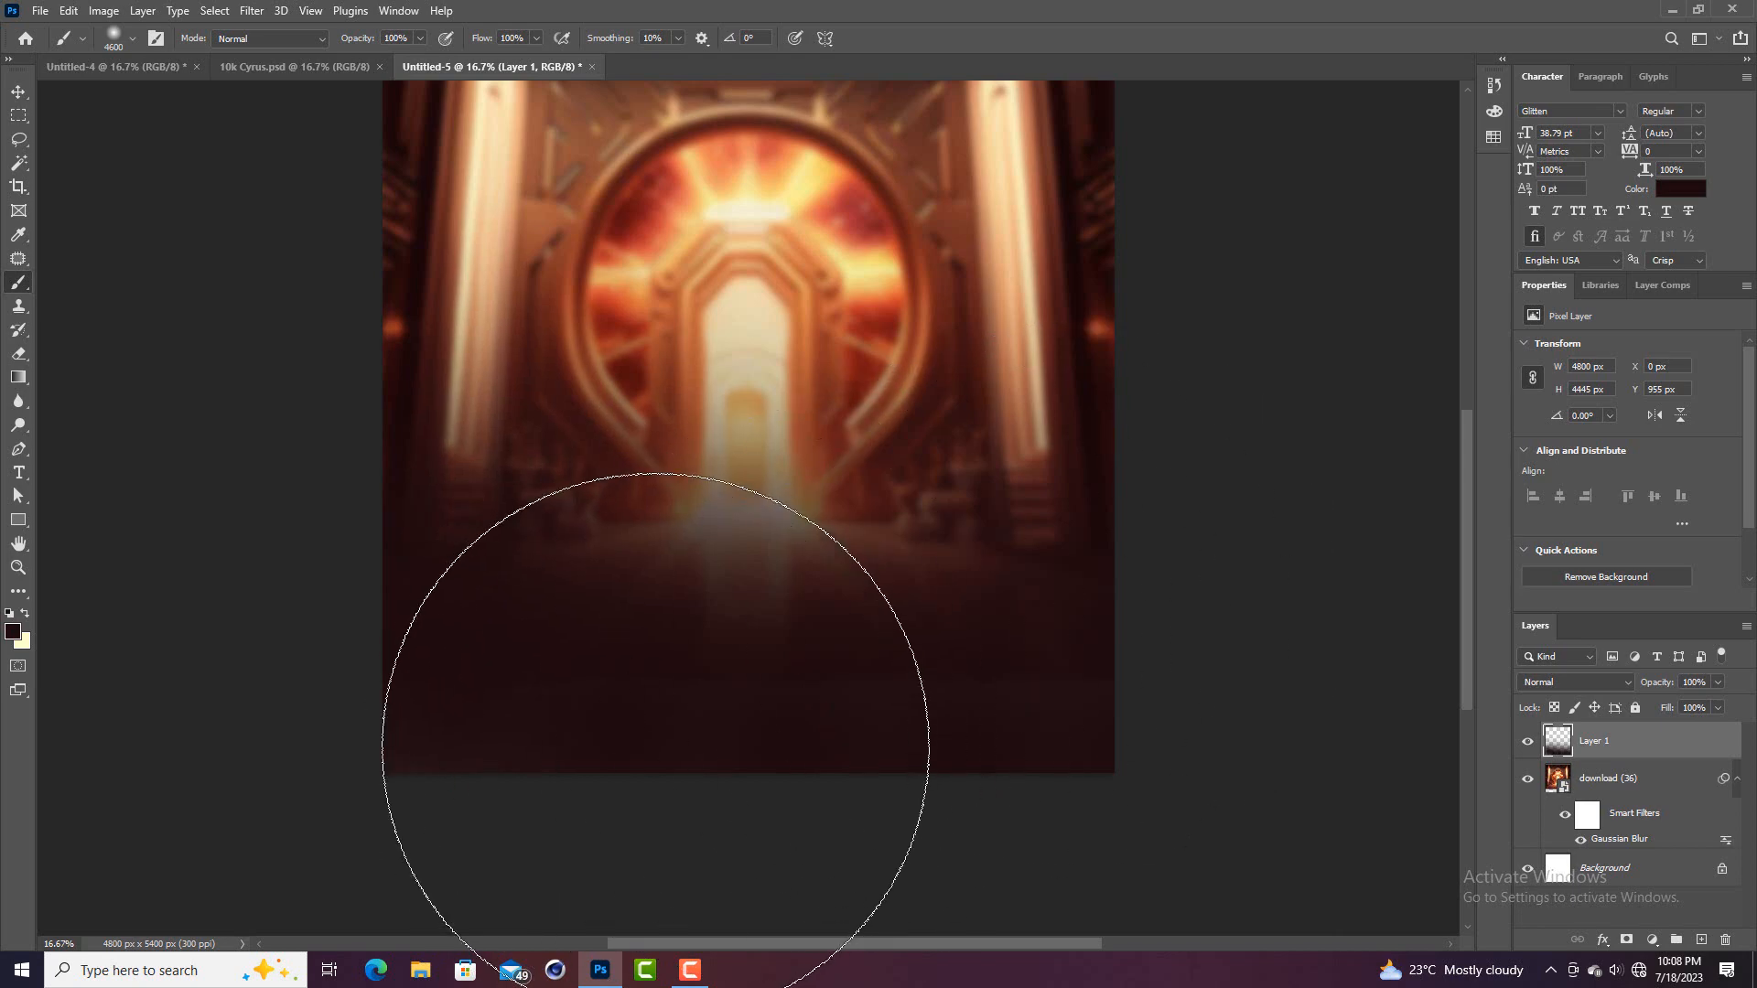
pyautogui.moveTo(709, 724); pyautogui.dragTo(723, 739)
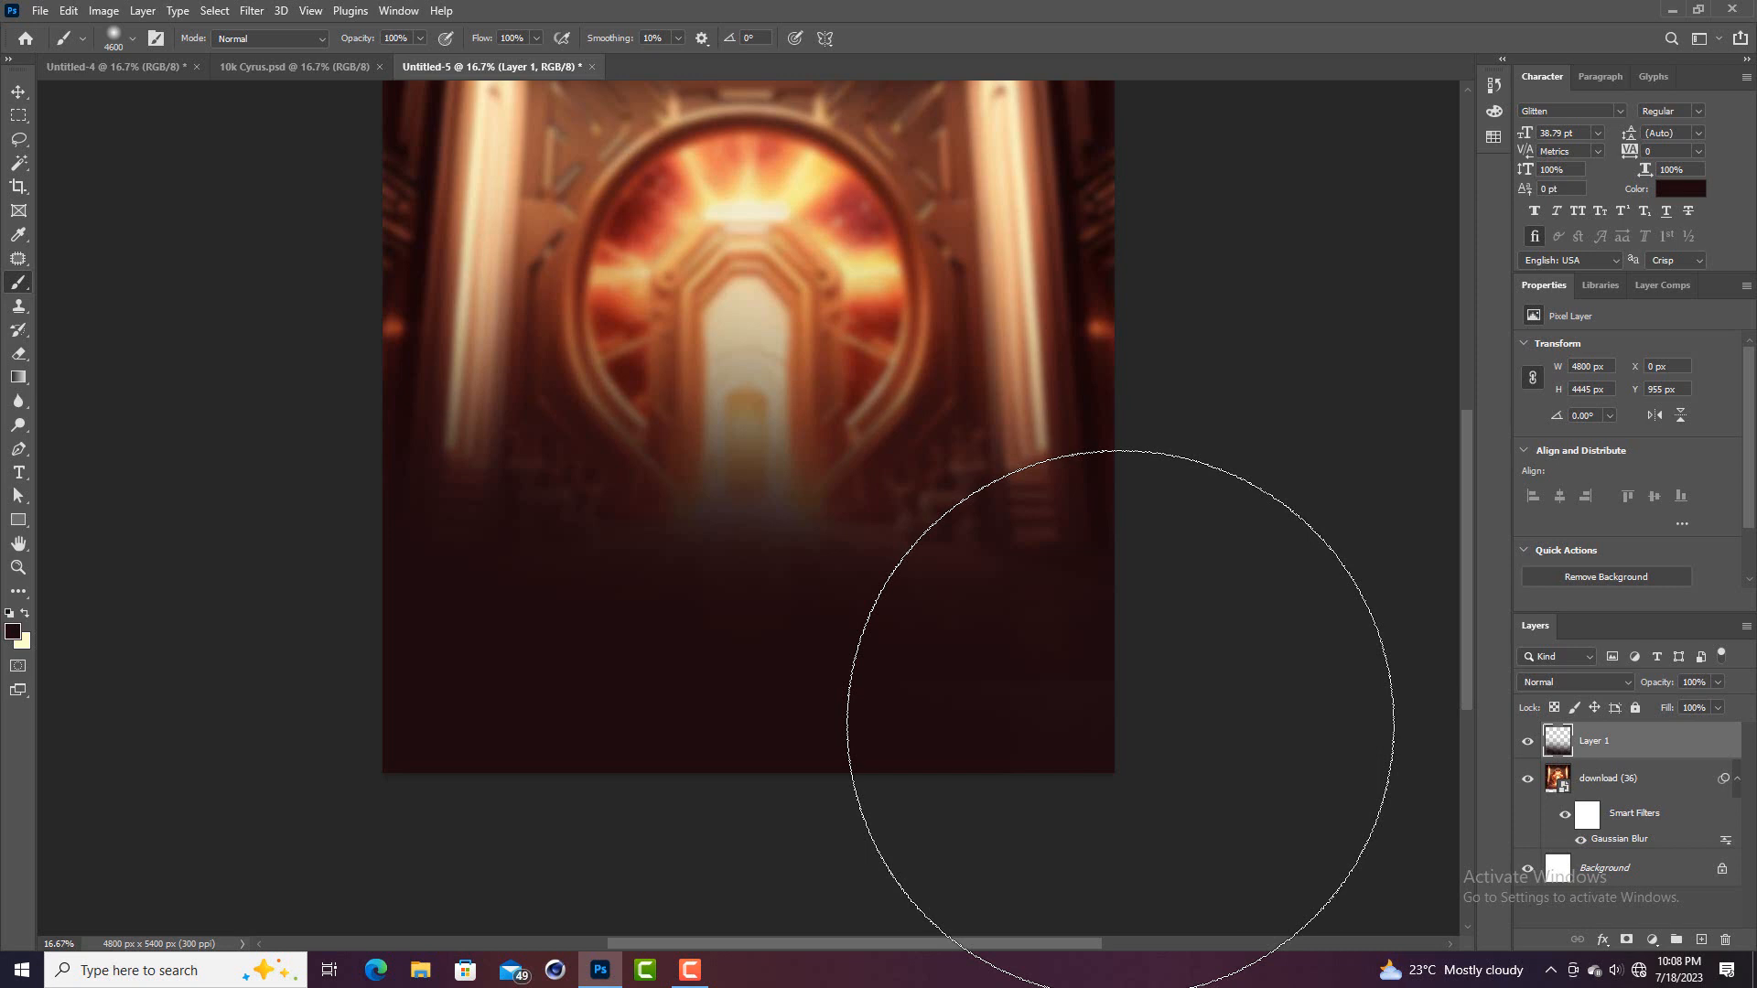
pyautogui.moveTo(1120, 723); pyautogui.dragTo(0, 41)
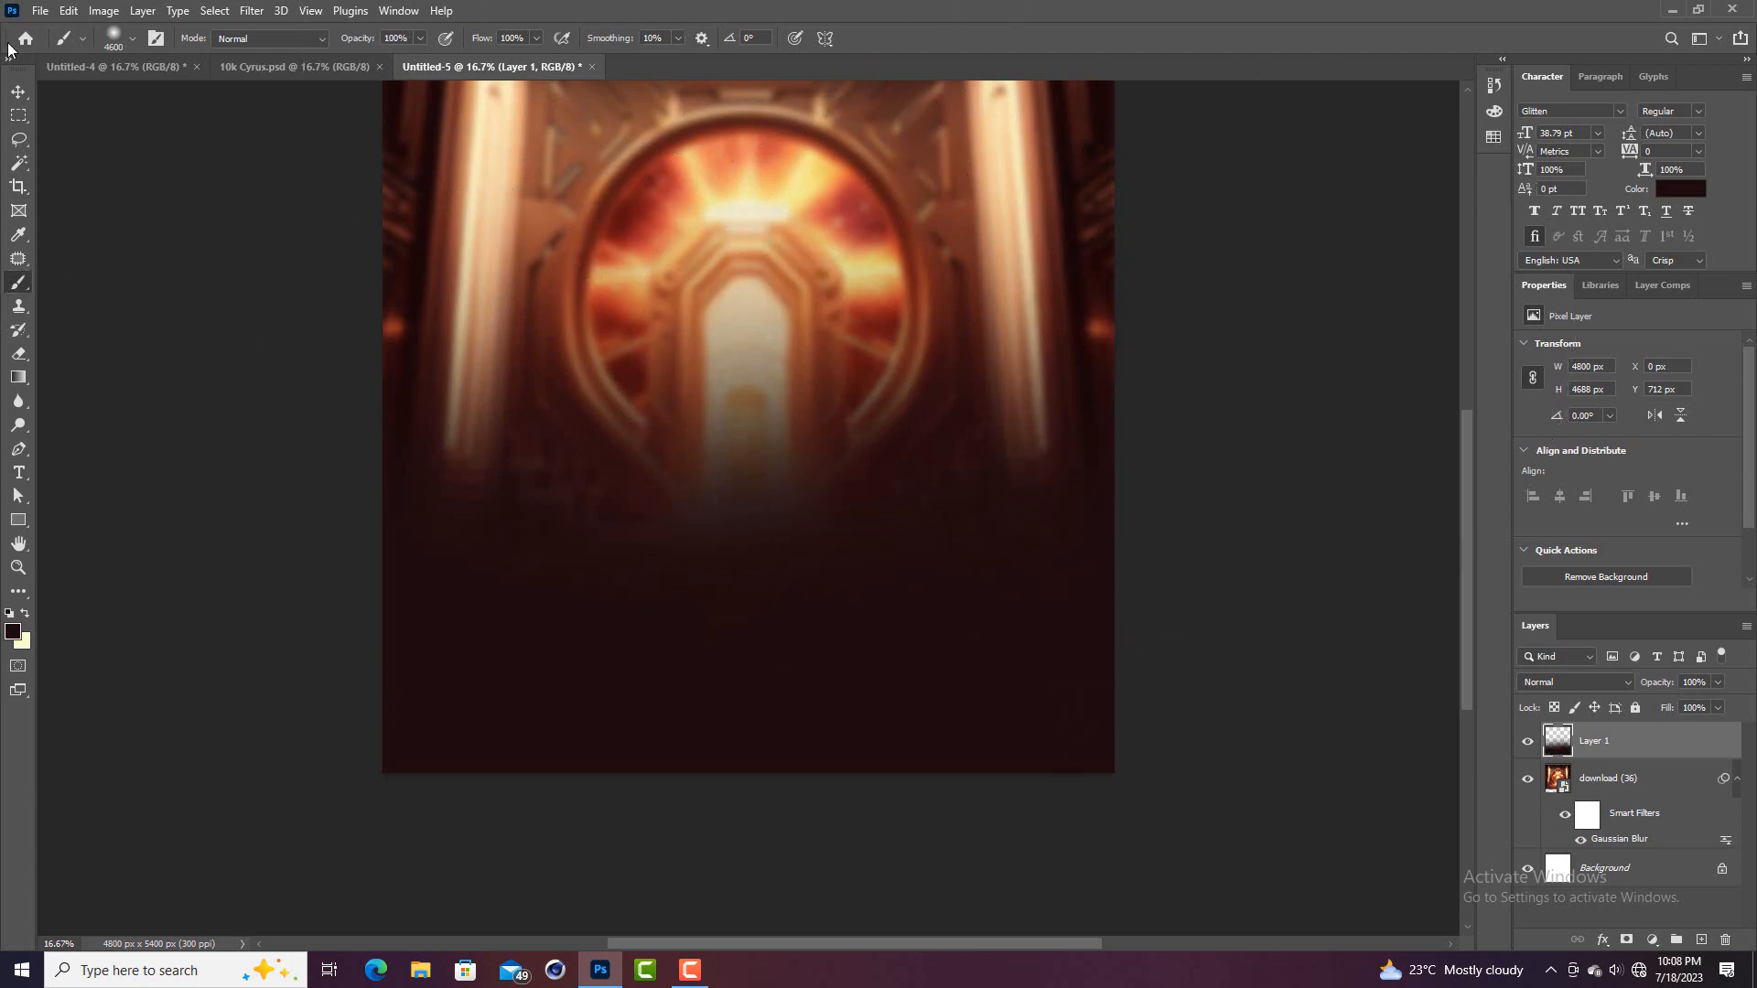
pyautogui.click(17, 93)
# Move the painted dark fade on Layer 1 slightly down to uncover more of the doorway's base
pyautogui.scroll(5, 1271, 482)
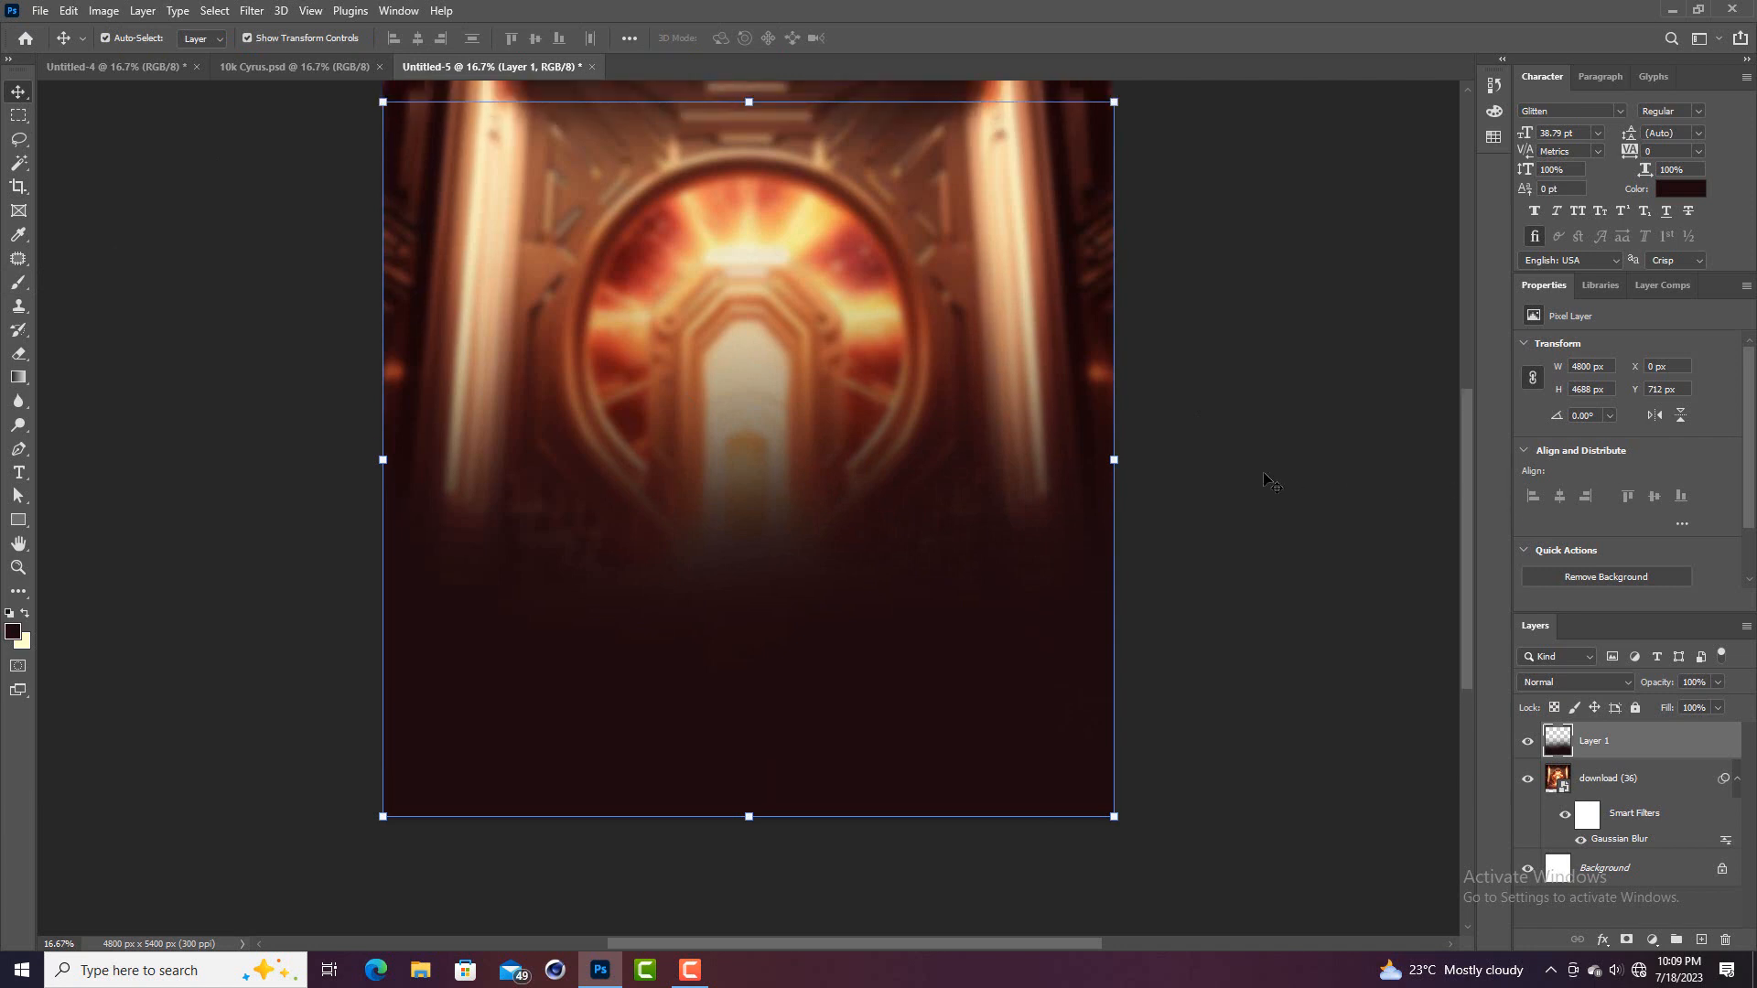
pyautogui.scroll(-3, 1270, 483)
pyautogui.click(1266, 472)
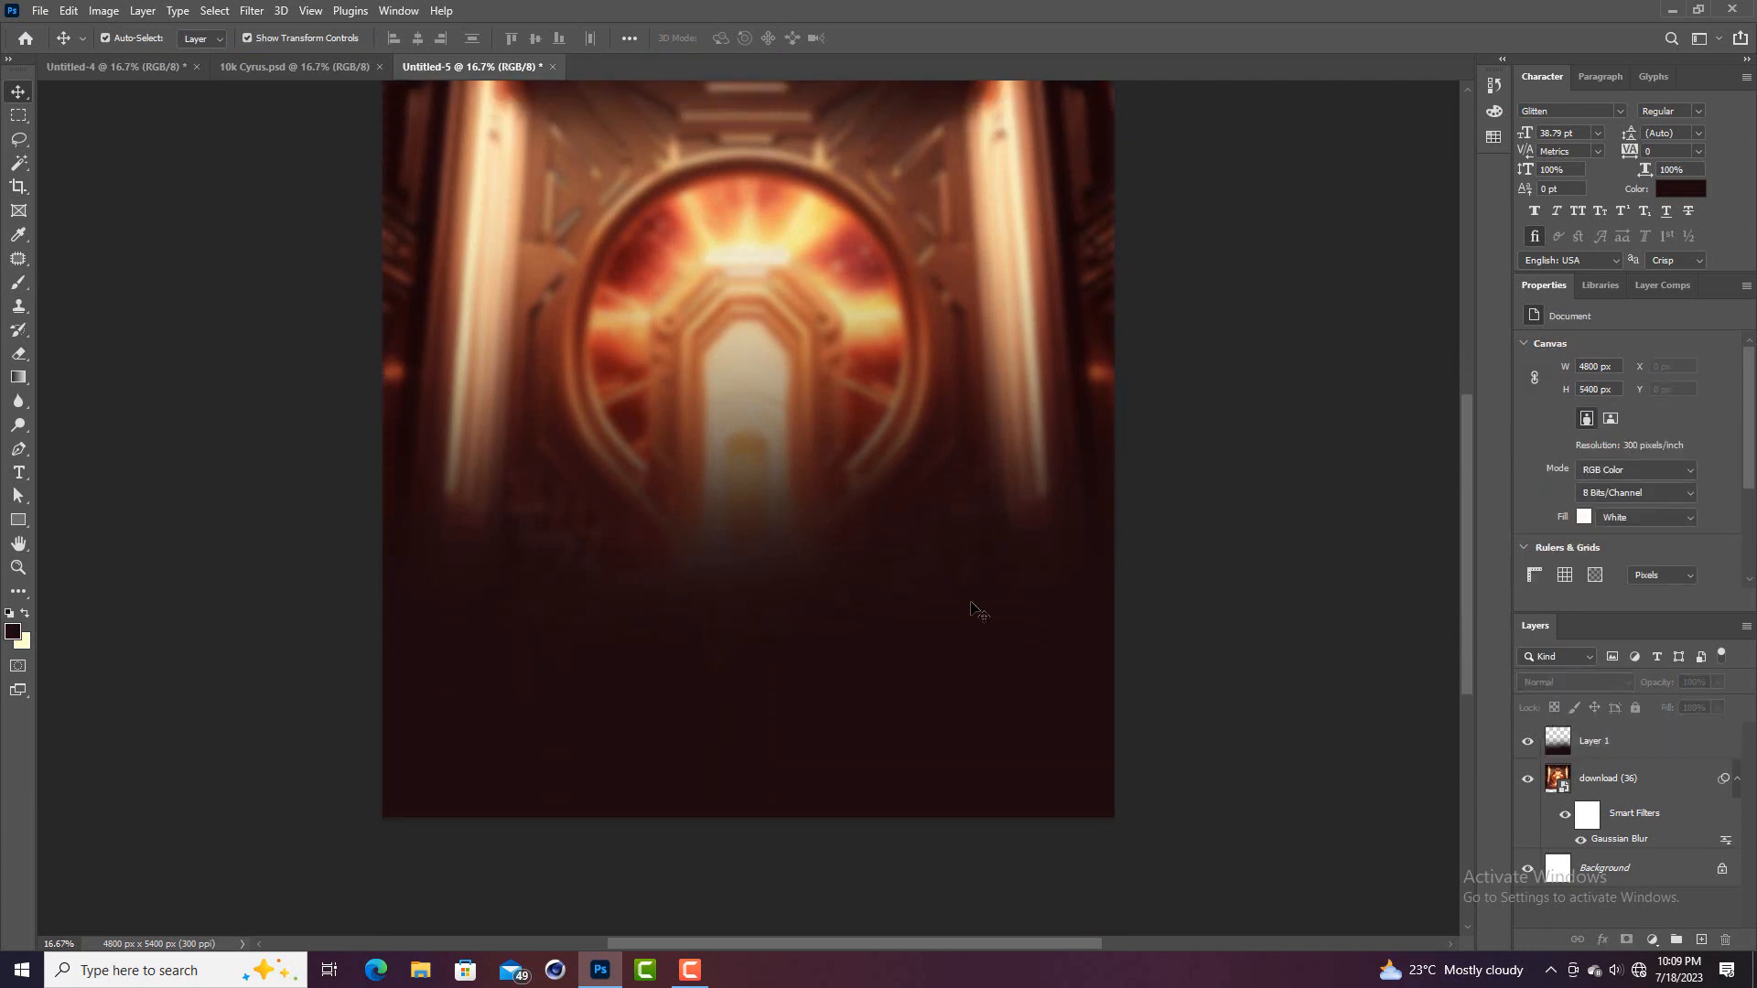
pyautogui.scroll(3, 1073, 555)
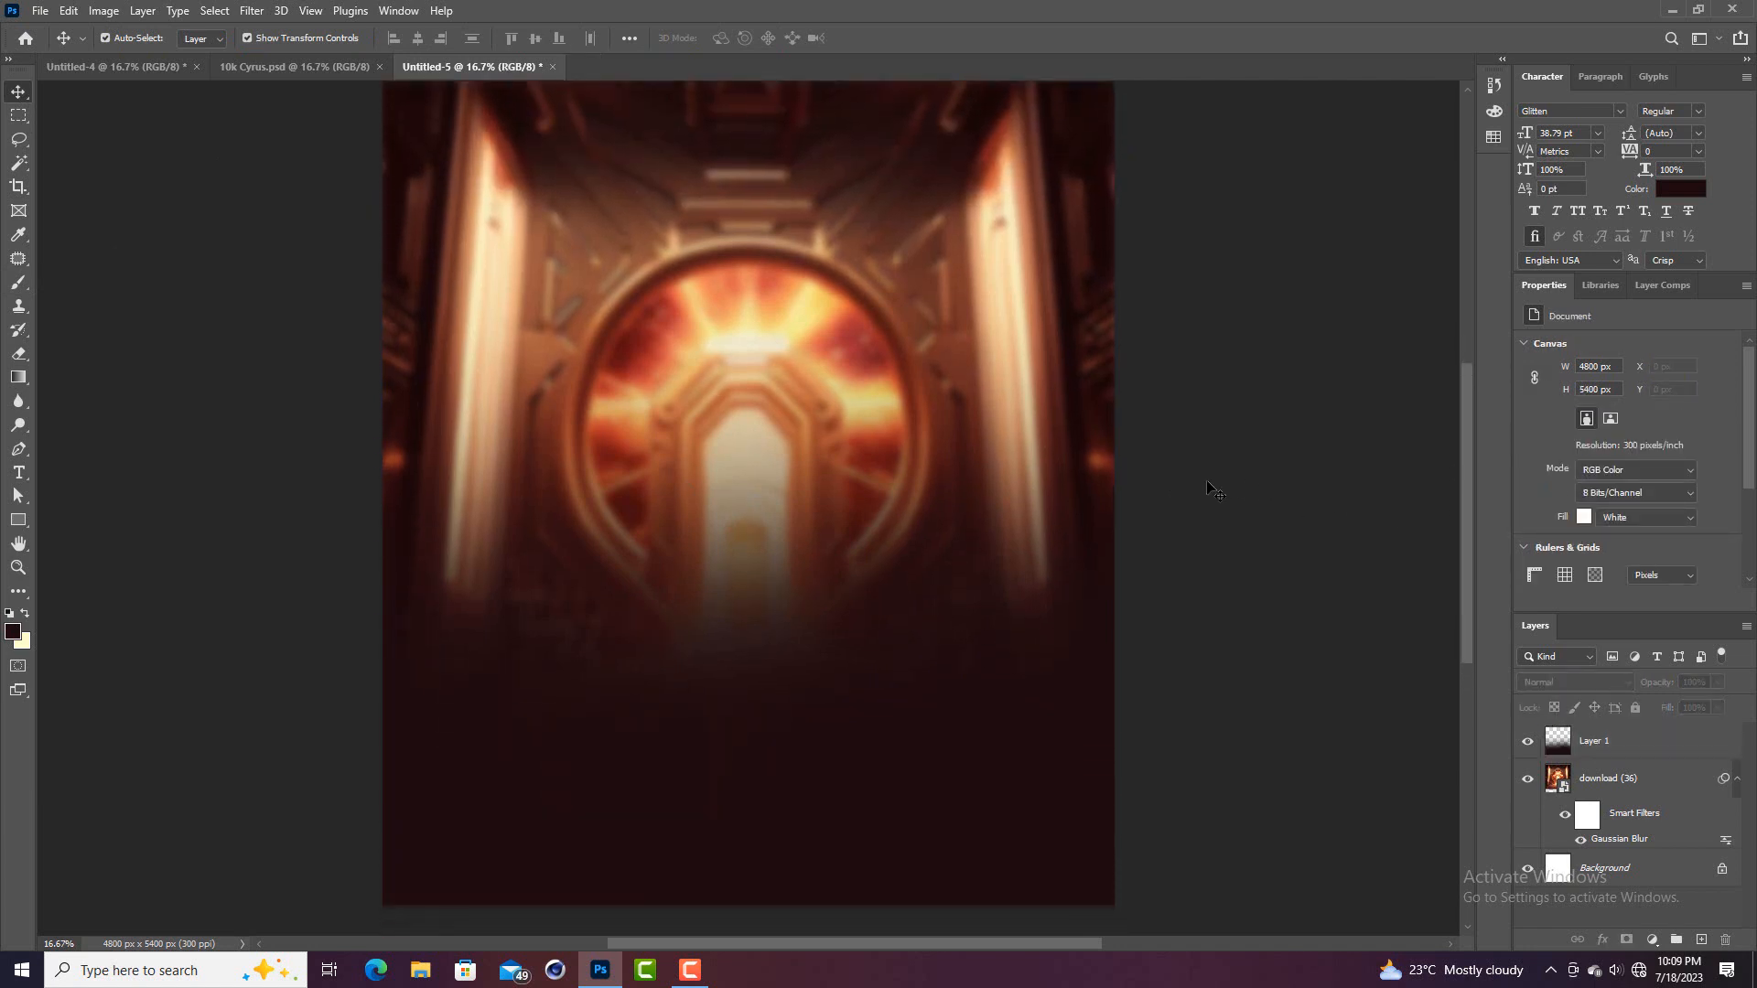
pyautogui.scroll(-1, 1207, 485)
pyautogui.click(886, 764)
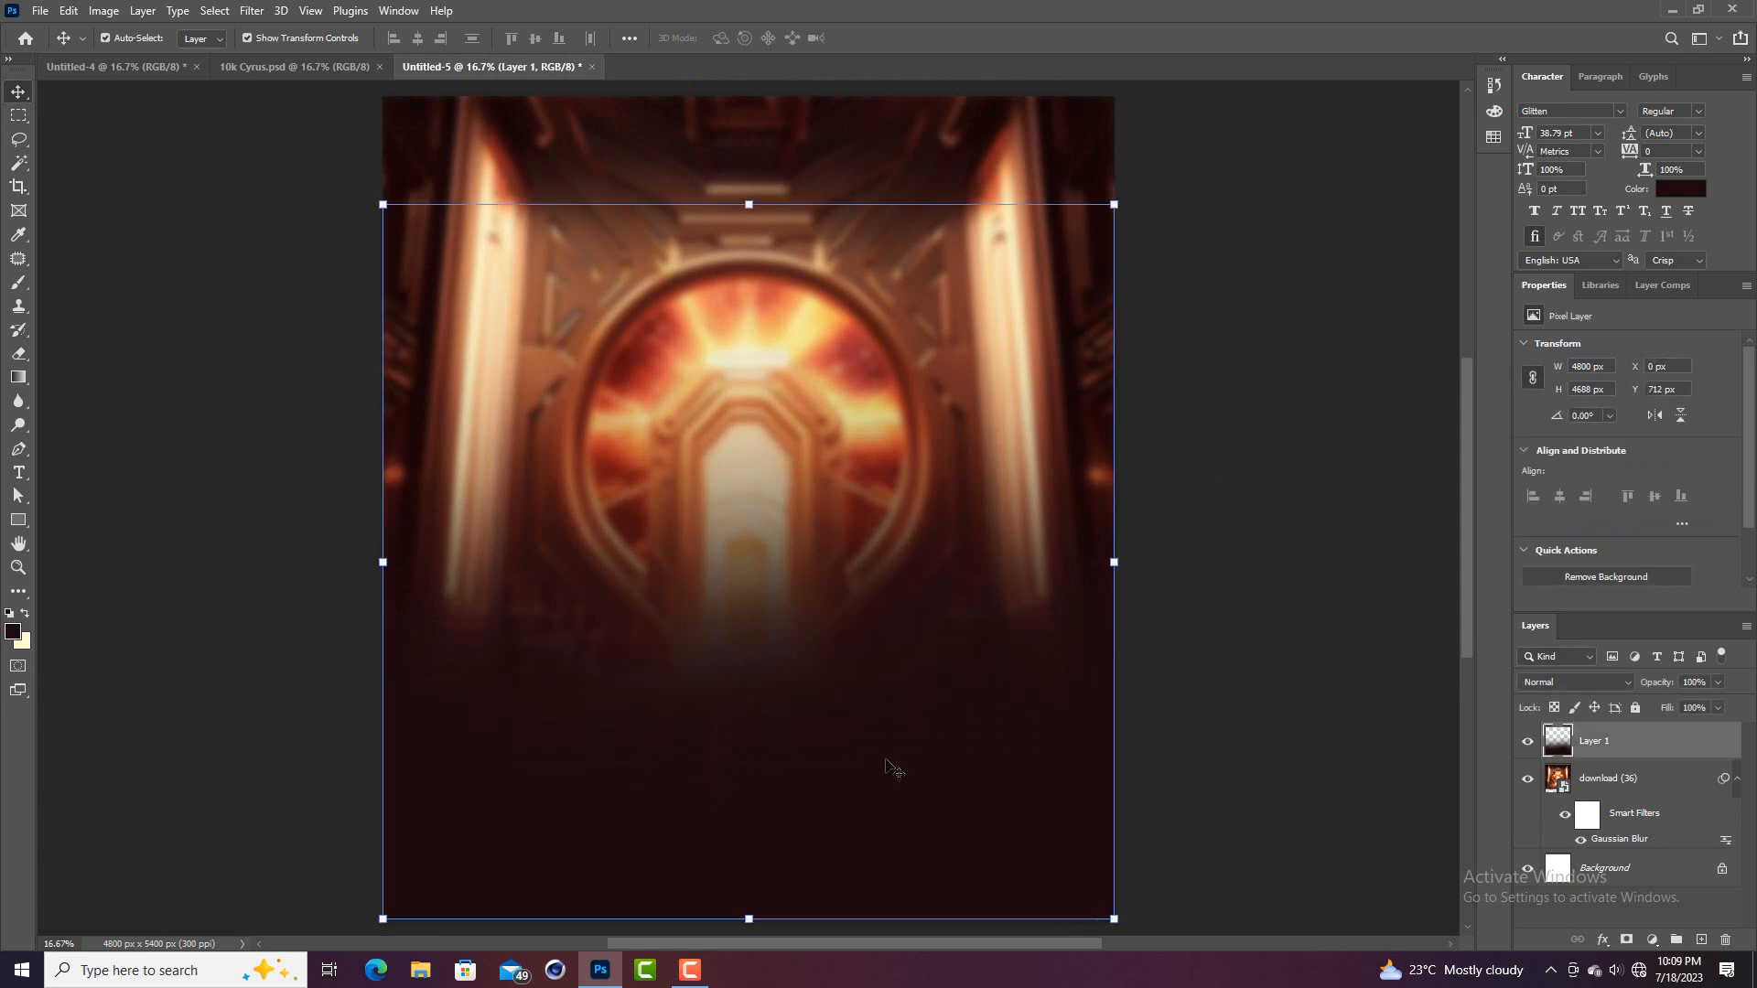
pyautogui.moveTo(886, 764); pyautogui.dragTo(882, 786)
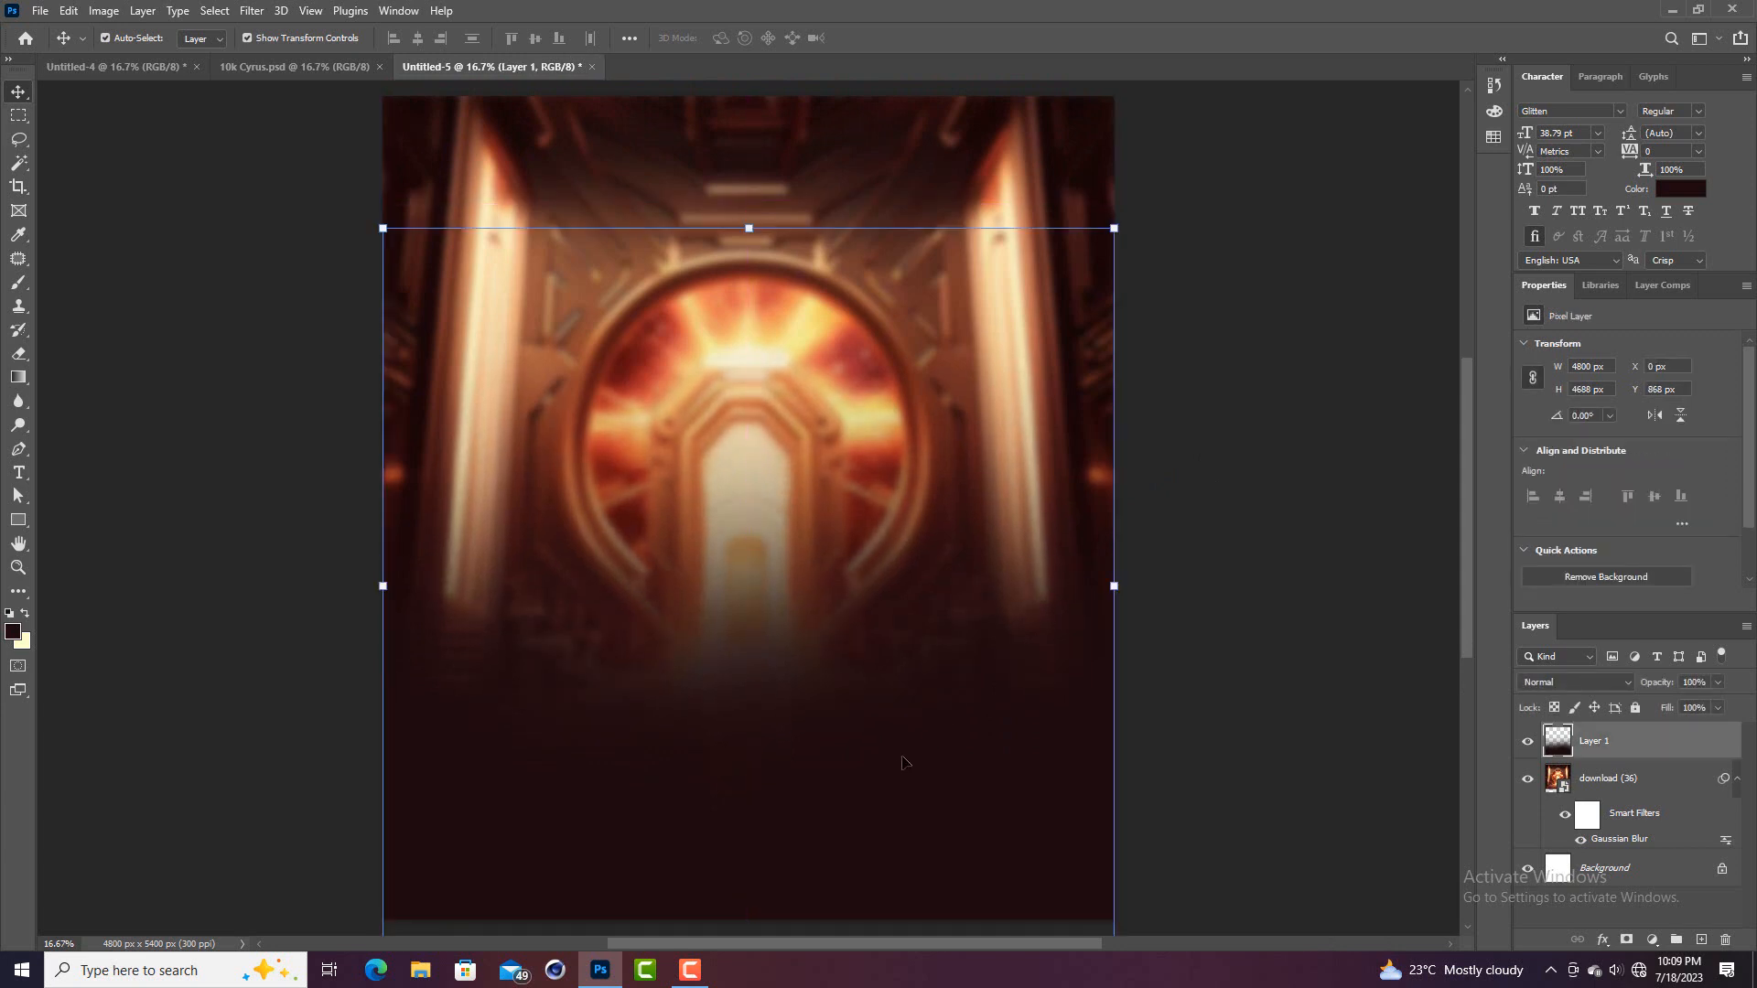
pyautogui.click(1174, 630)
pyautogui.moveTo(1037, 686); pyautogui.dragTo(1028, 723)
pyautogui.click(1208, 588)
# Examine how the dark fade blends with the doorway image across the full height of the canvas
pyautogui.scroll(-1, 1208, 588)
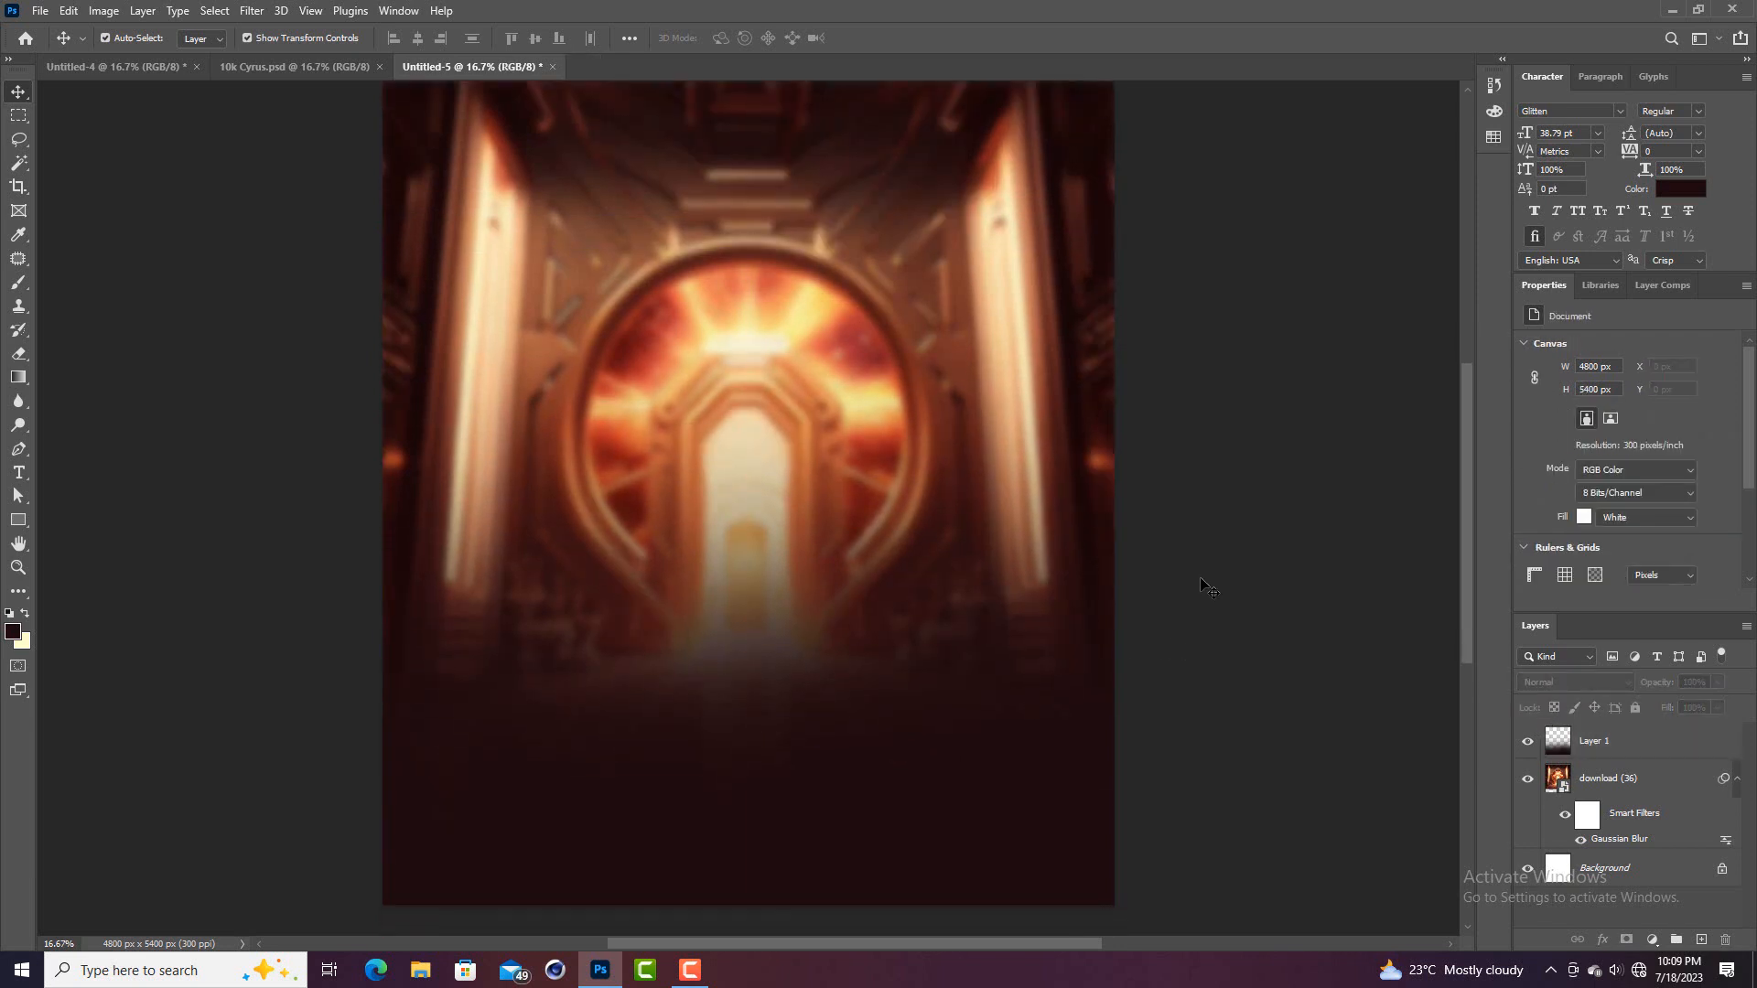
pyautogui.scroll(-3, 1208, 589)
pyautogui.scroll(1, 1180, 581)
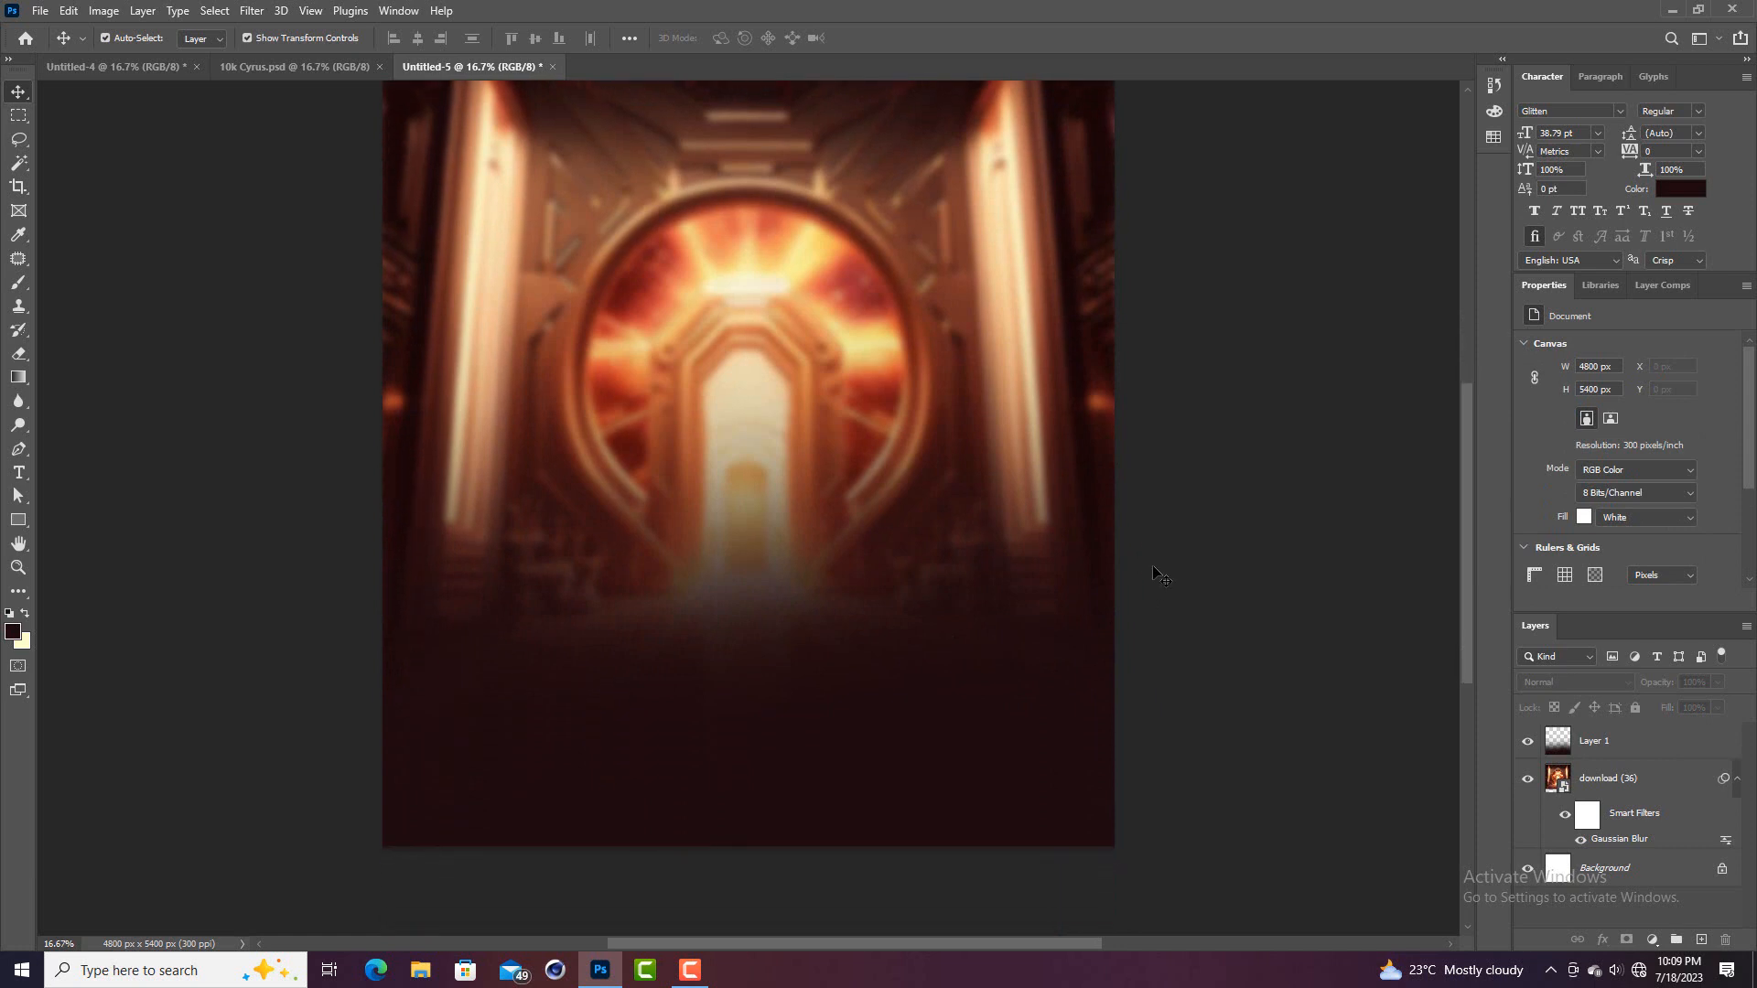
pyautogui.scroll(3, 1160, 575)
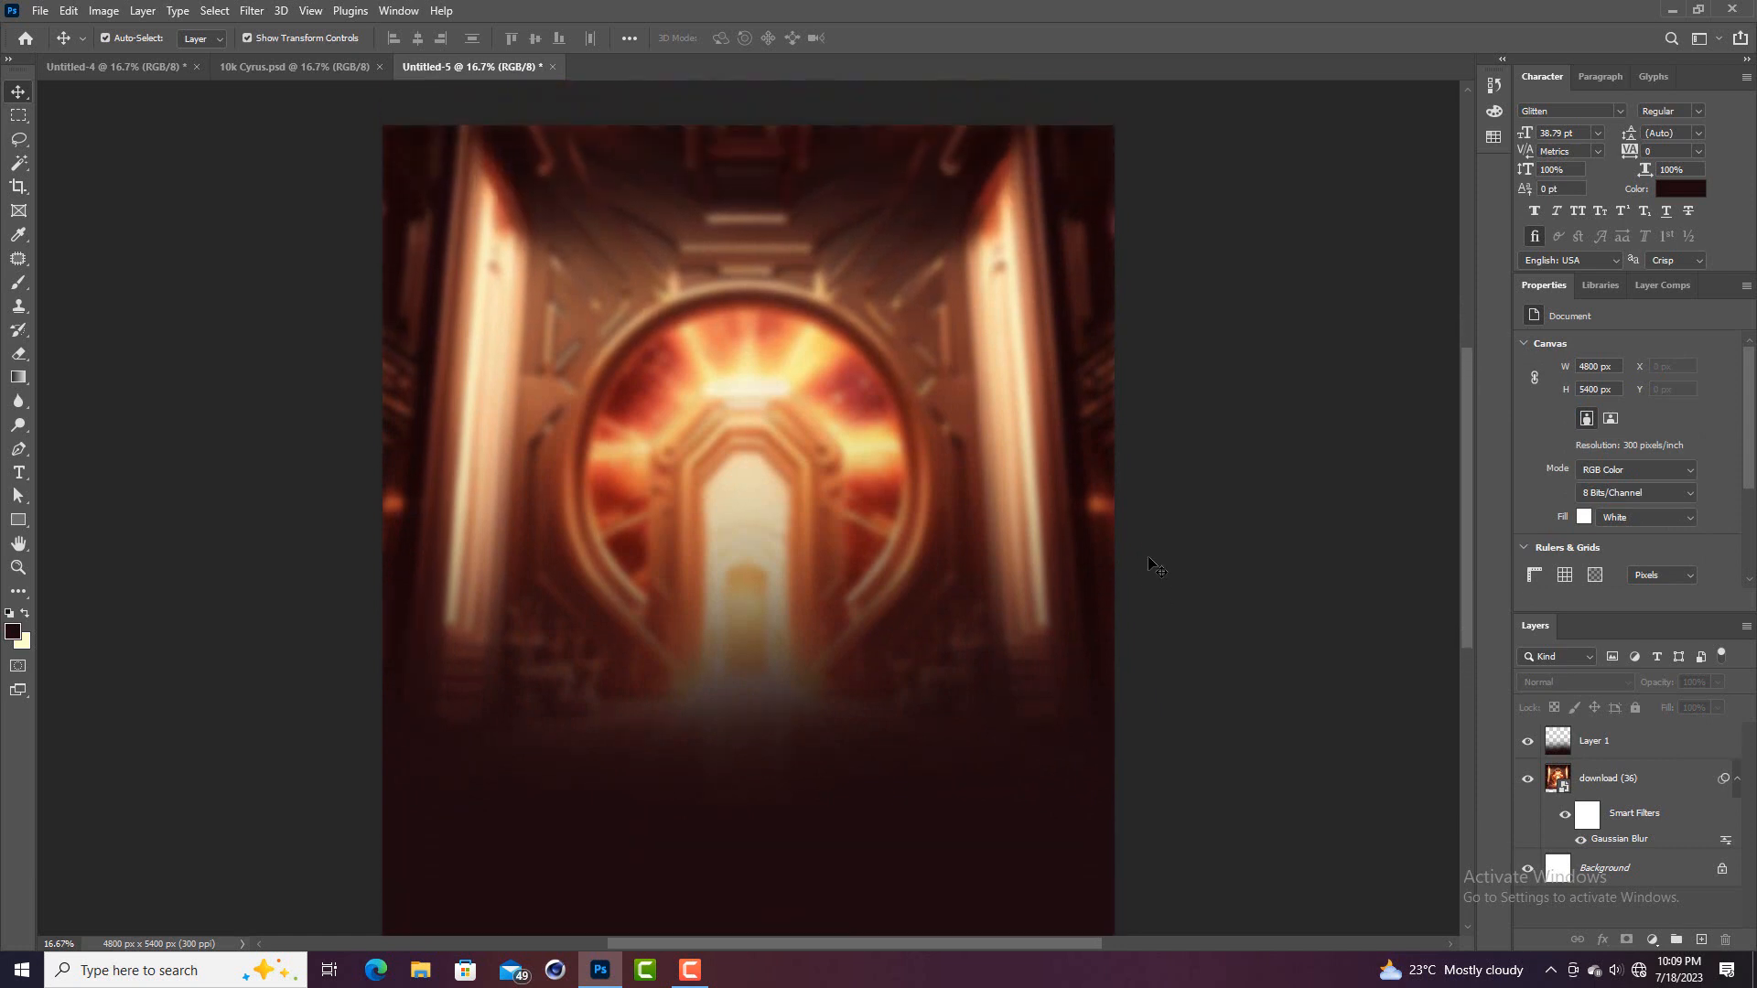
pyautogui.scroll(1, 1157, 567)
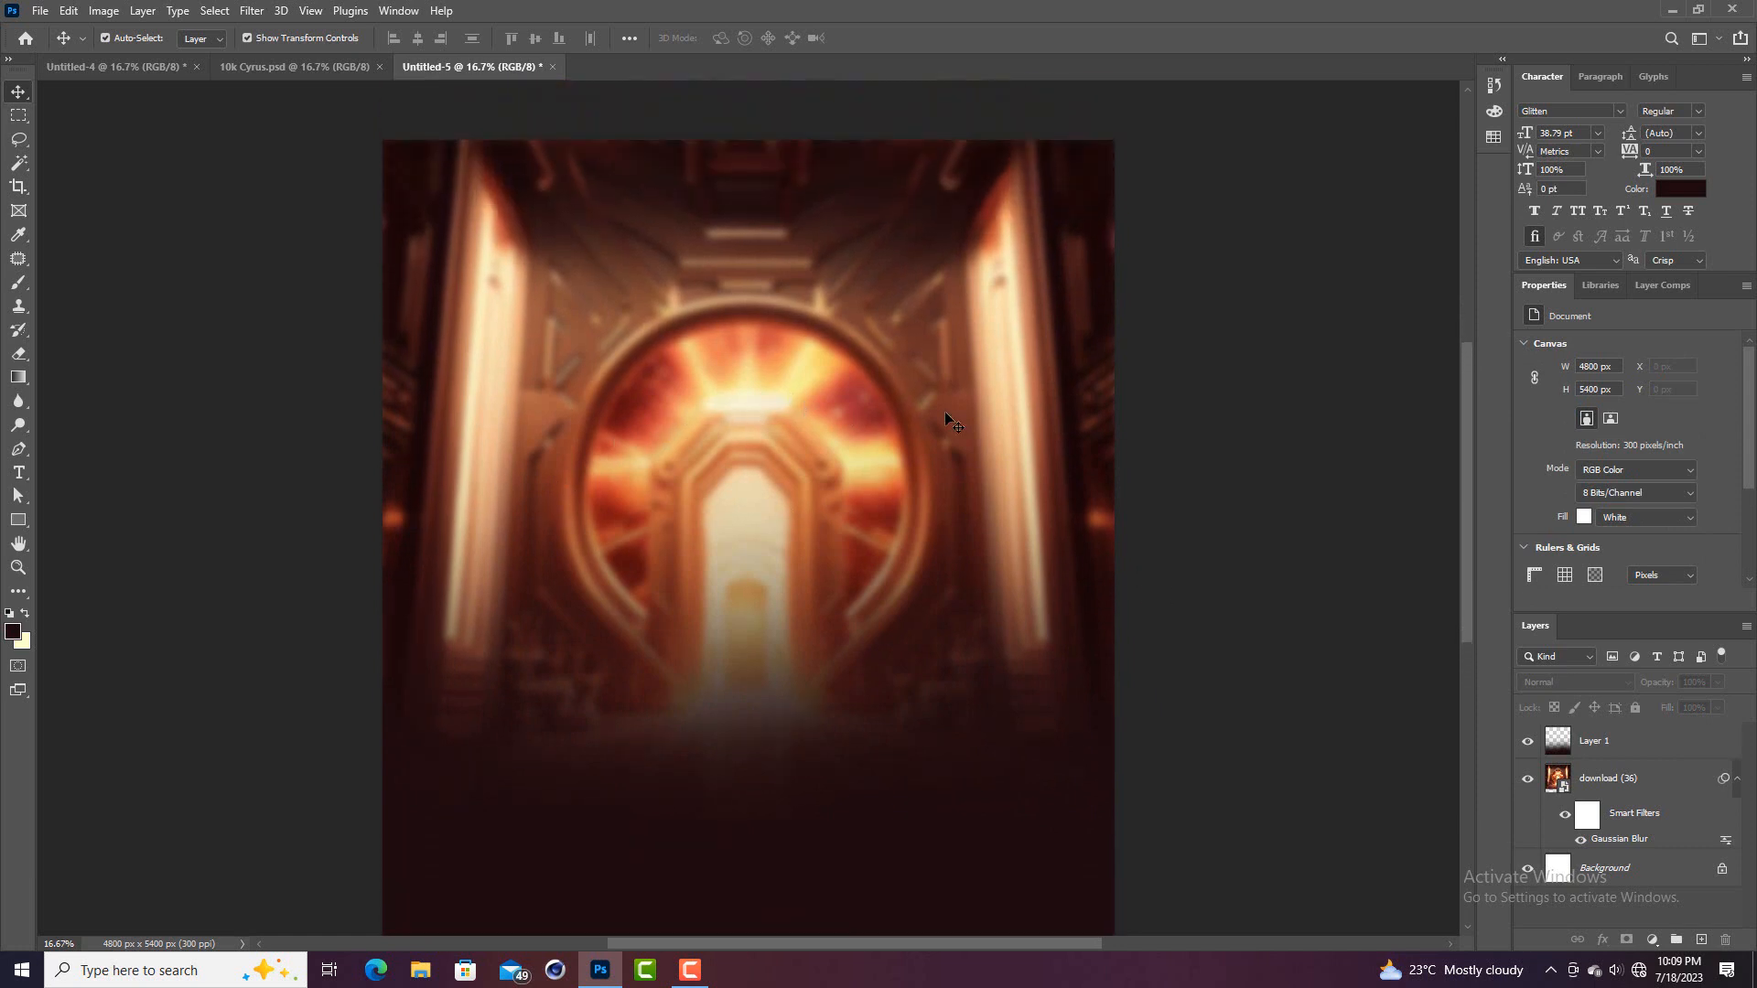
pyautogui.scroll(-2, 952, 421)
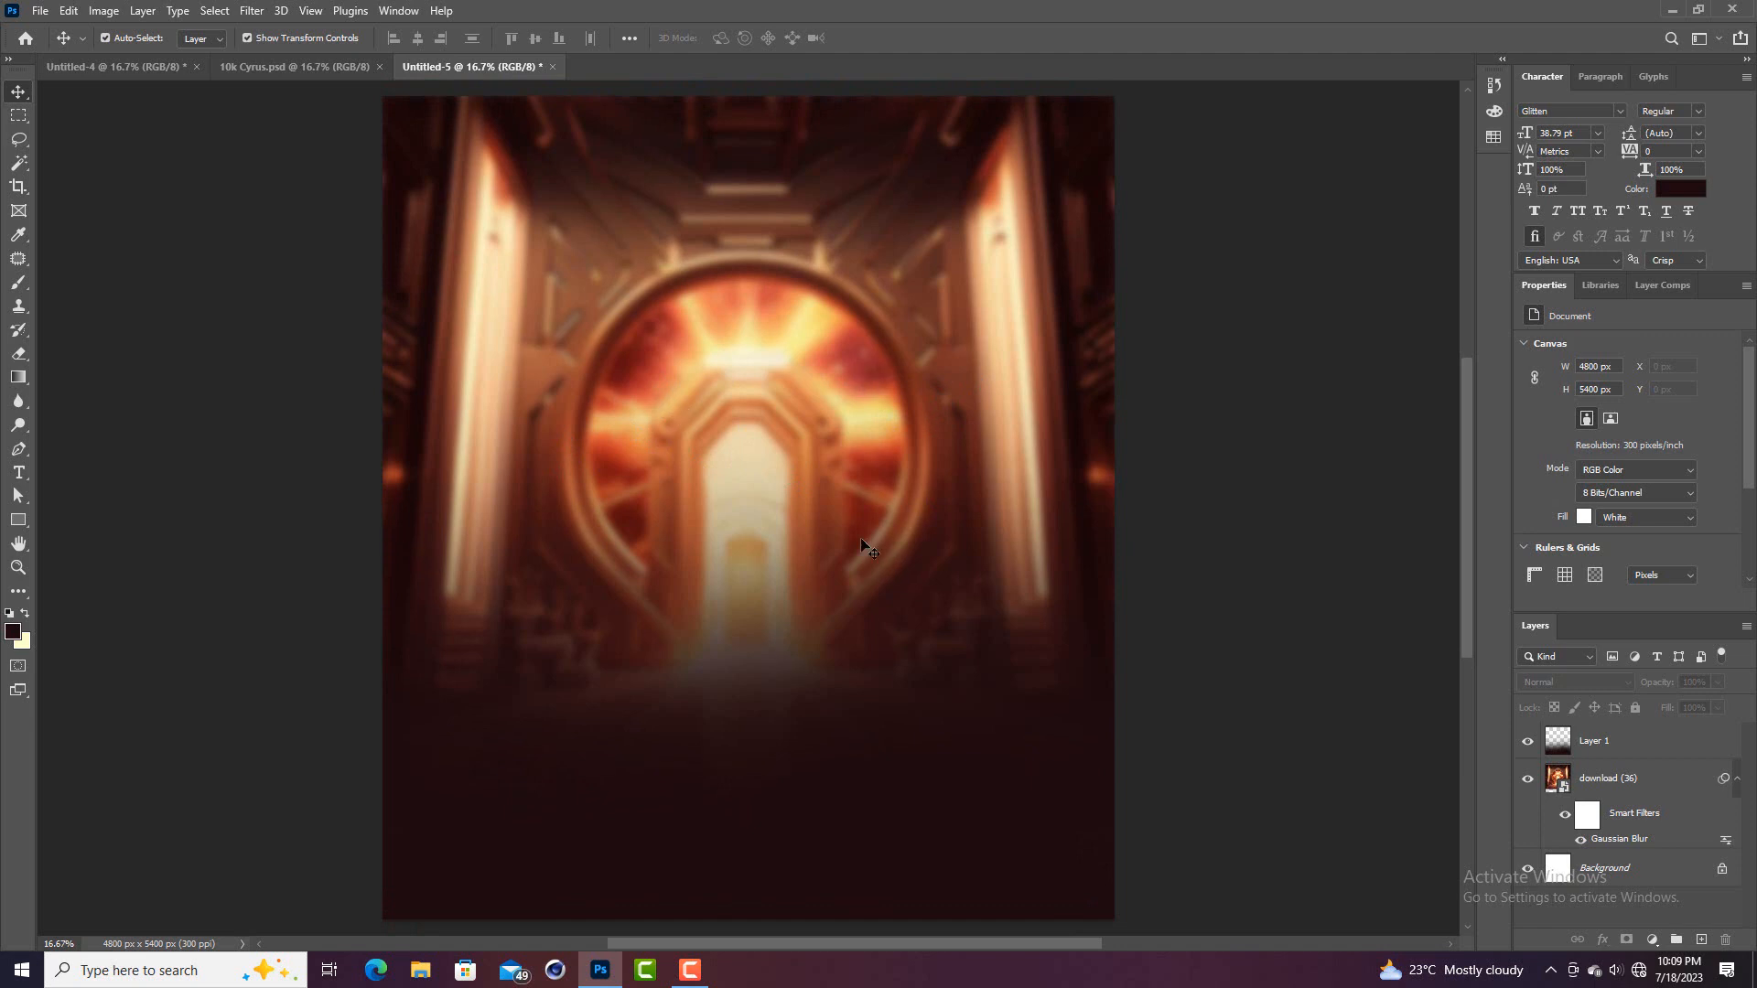
pyautogui.scroll(2, 851, 513)
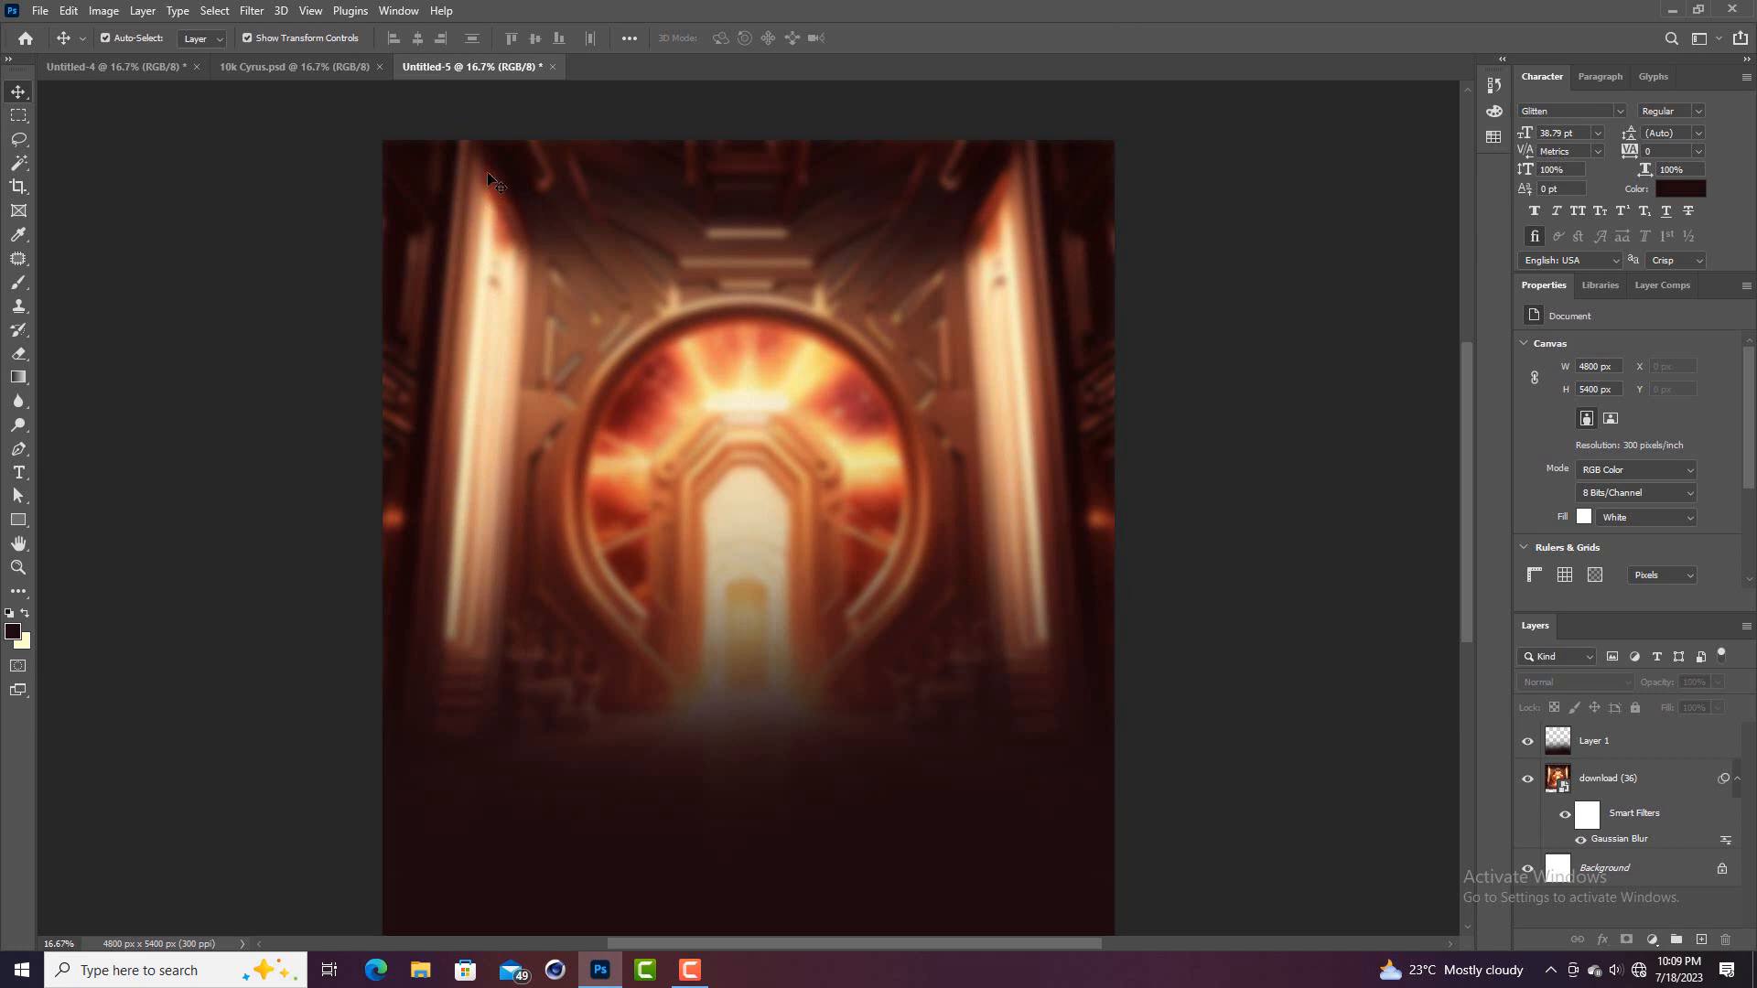
pyautogui.scroll(-1, 910, 272)
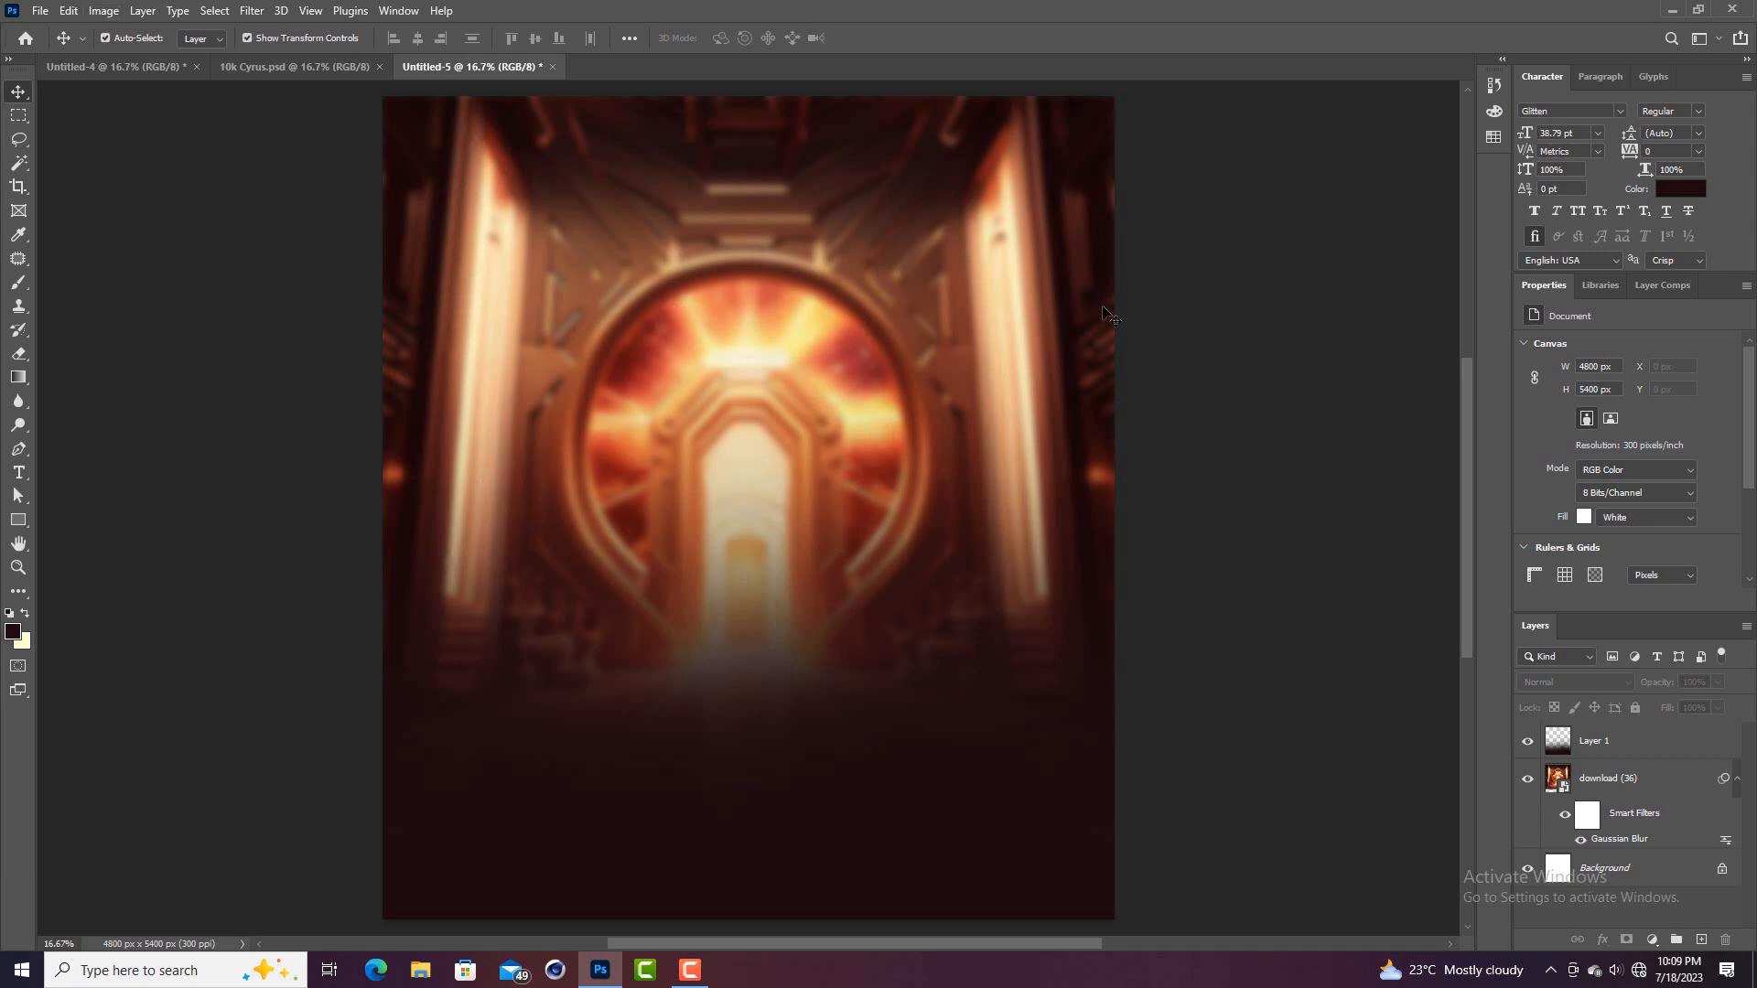
pyautogui.scroll(-2, 1463, 618)
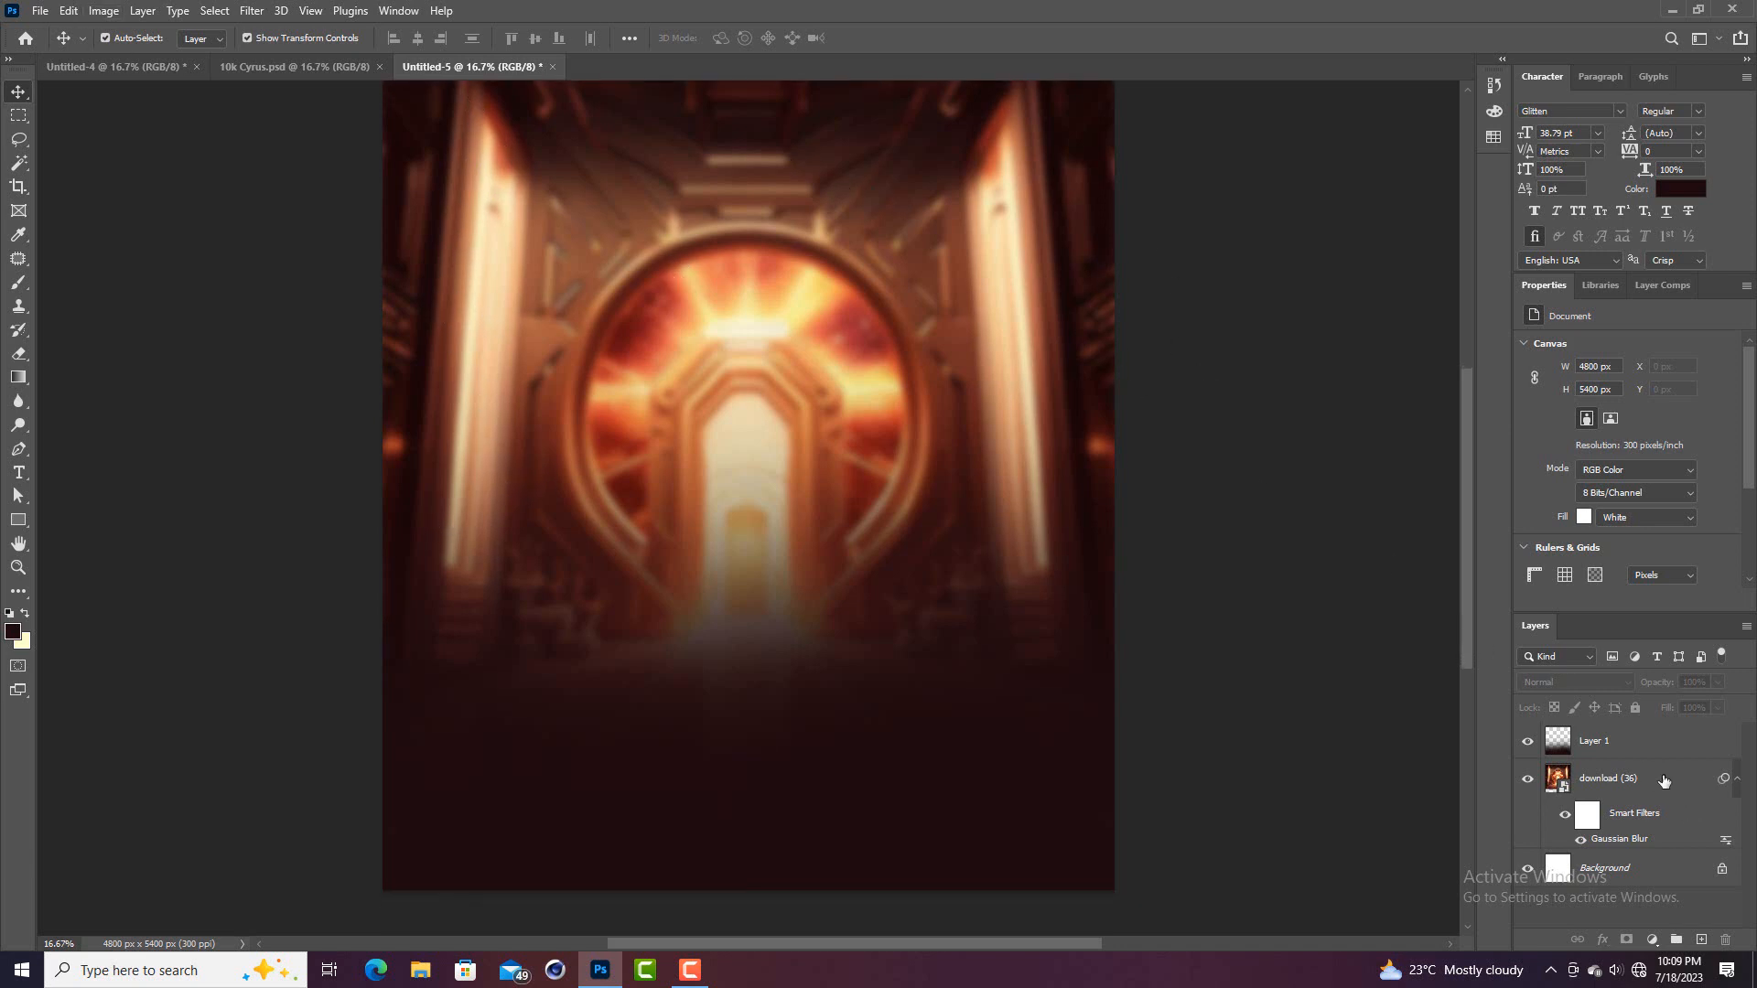
# Place the crowned woman's image, My project (26), as an embedded smart object directly above the doorway image layer
pyautogui.click(1664, 780)
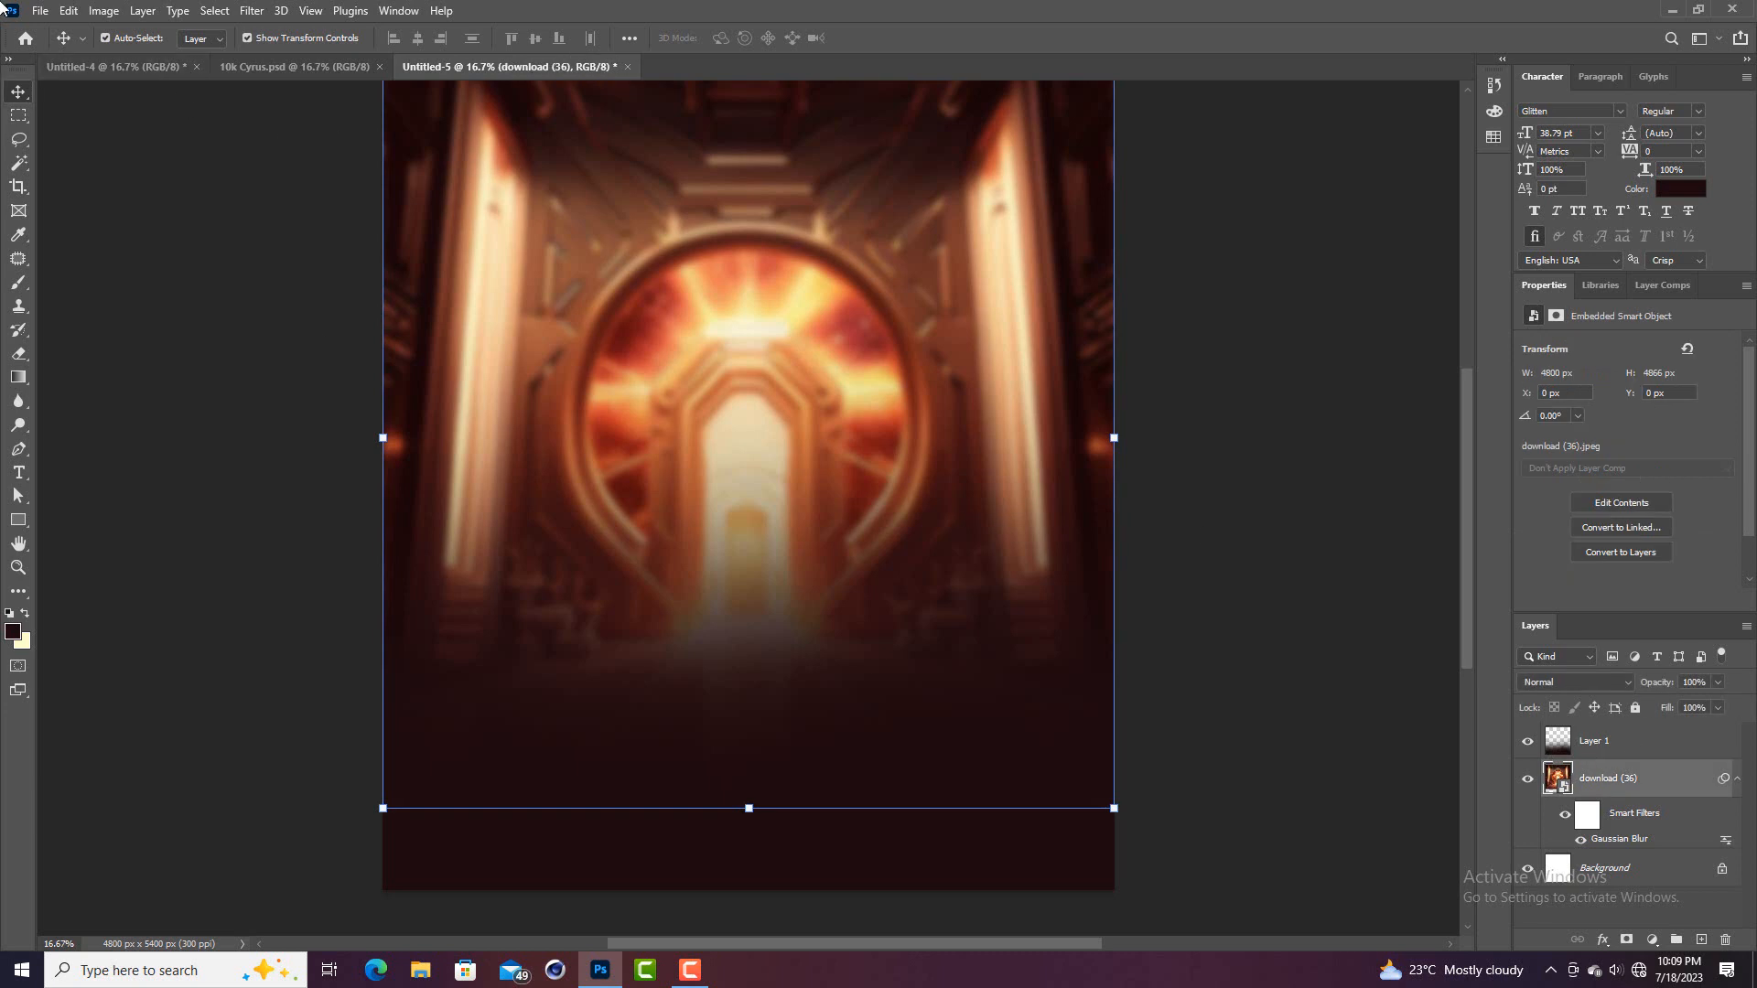
pyautogui.click(42, 12)
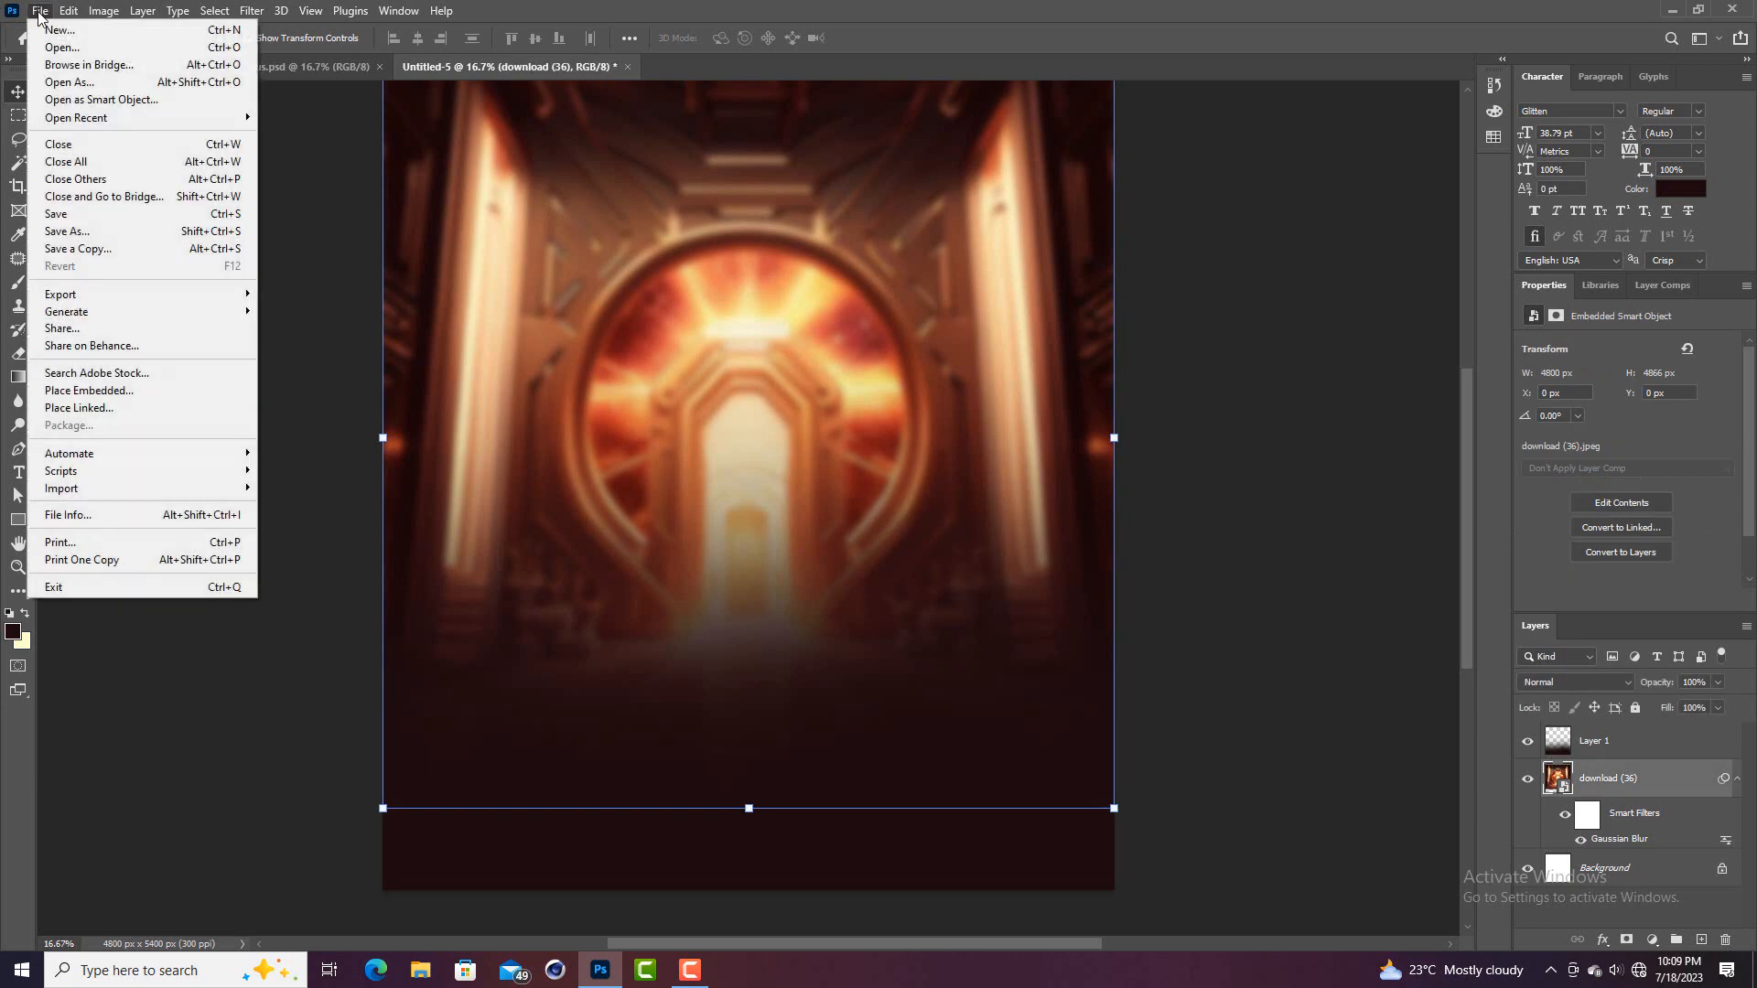
pyautogui.click(117, 391)
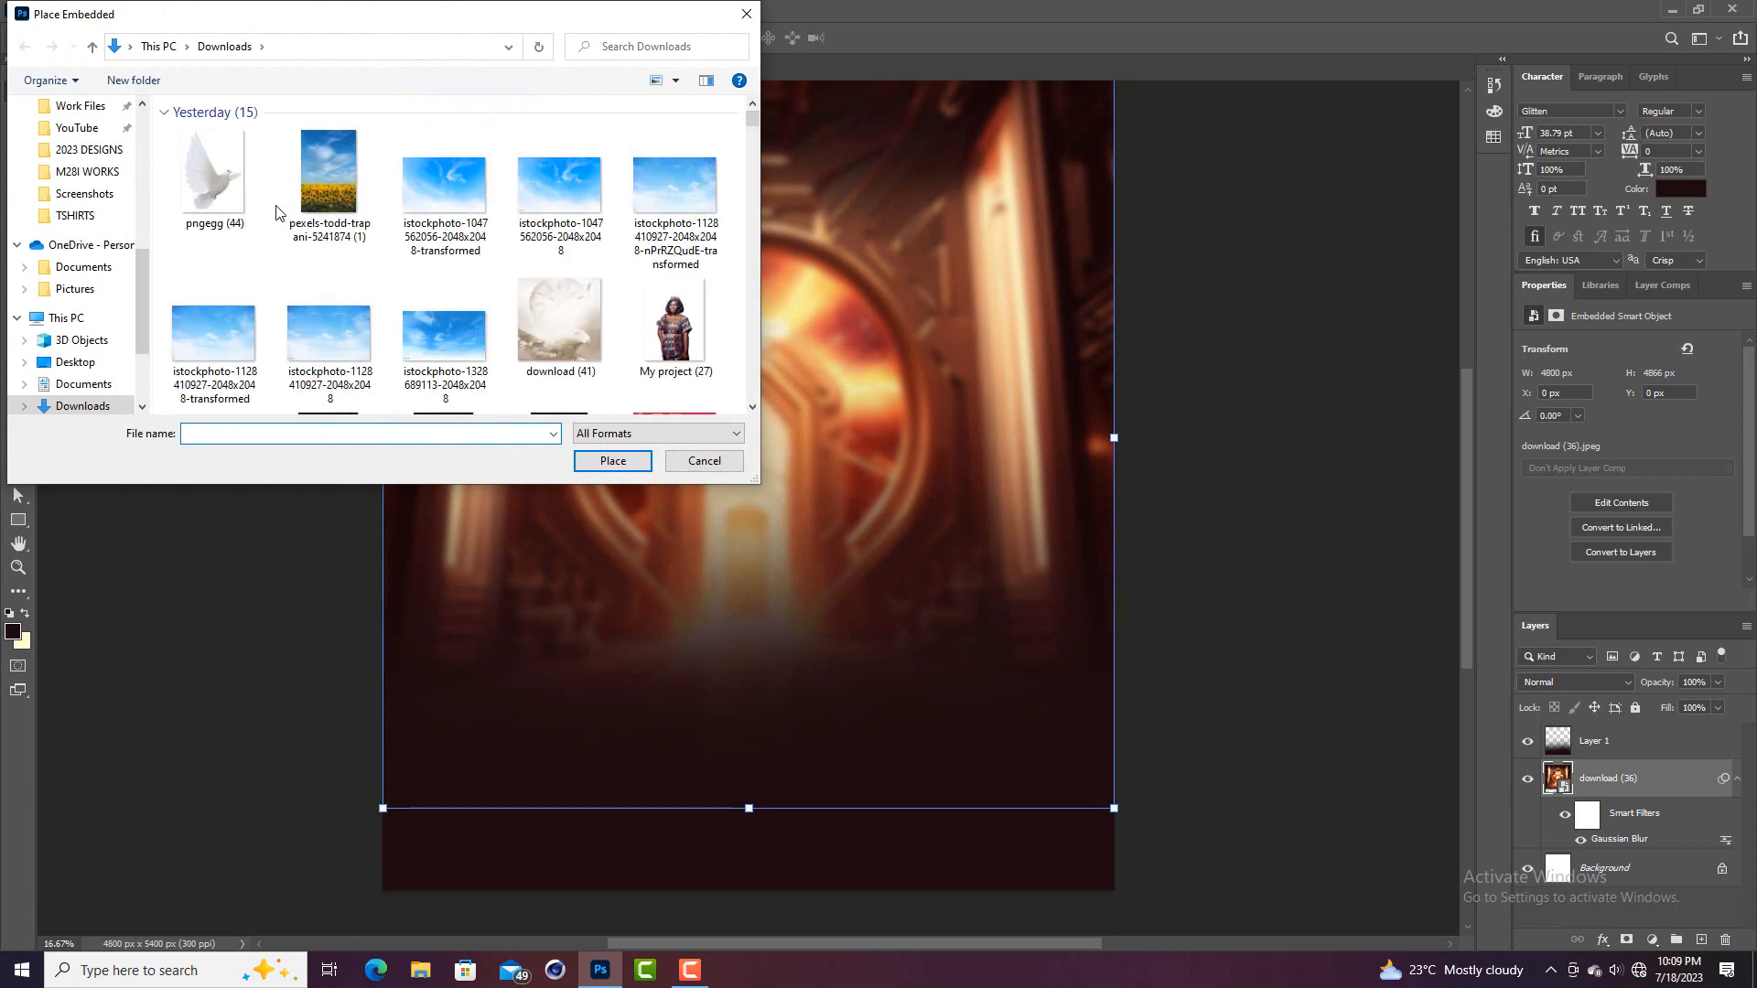
pyautogui.scroll(-5, 651, 224)
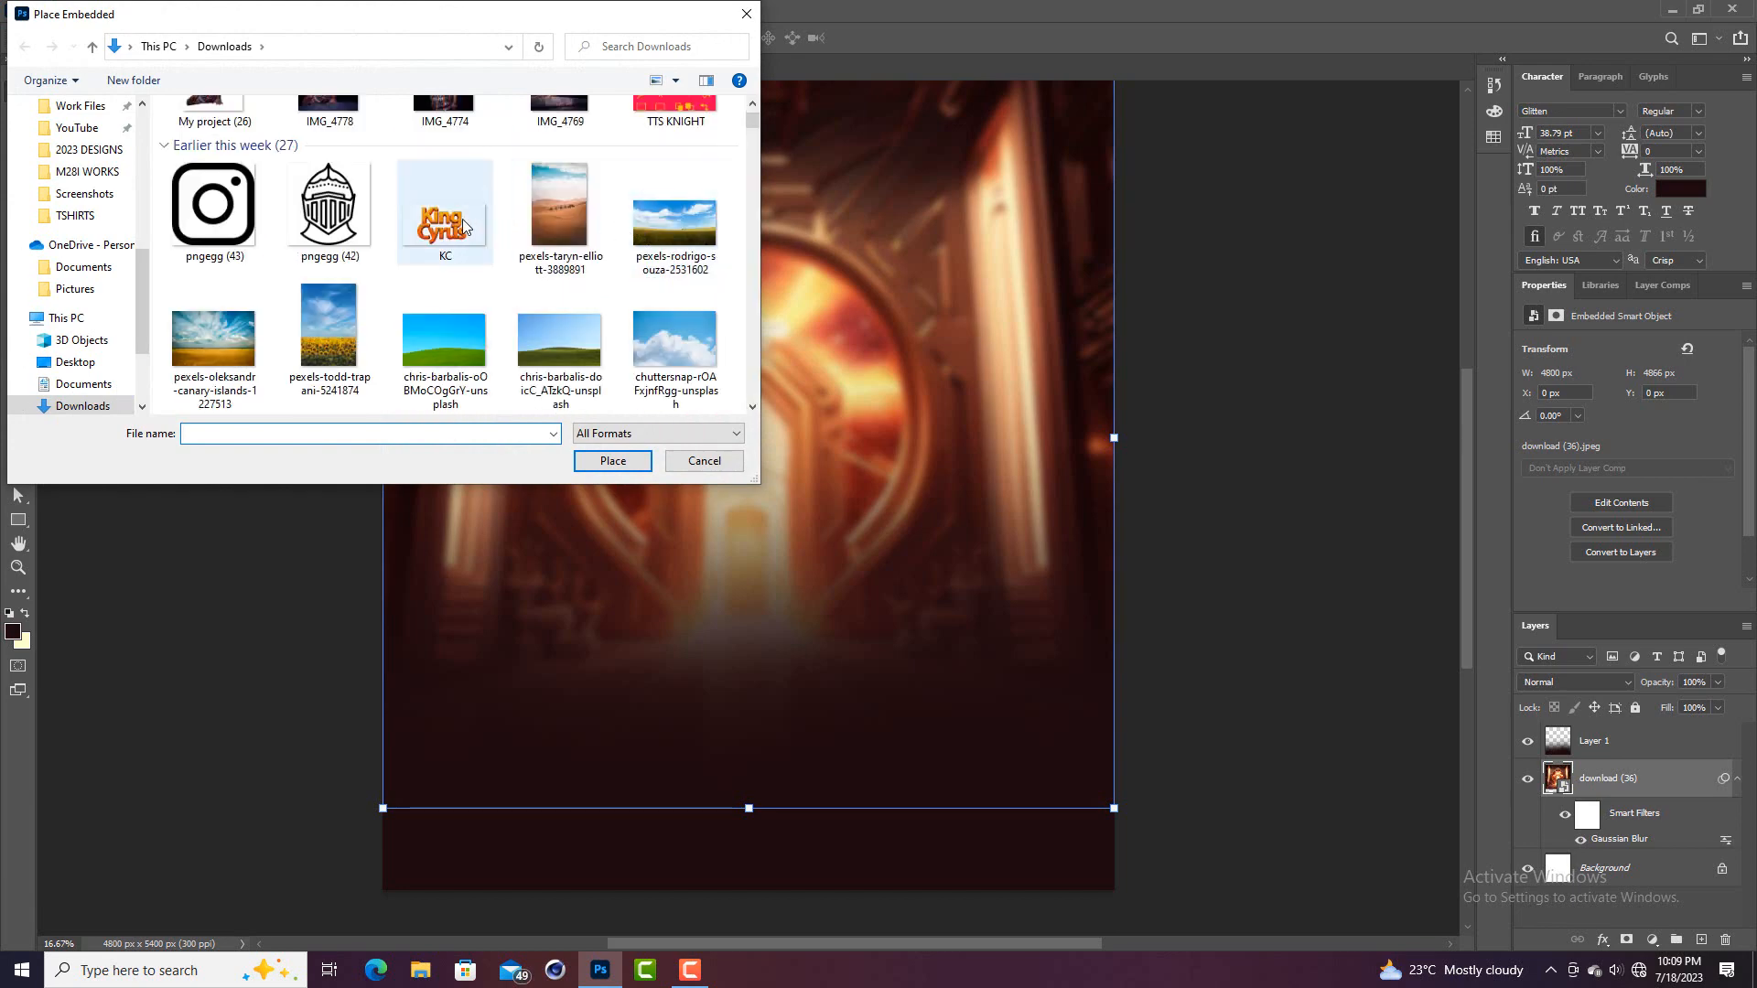
pyautogui.scroll(-5, 458, 226)
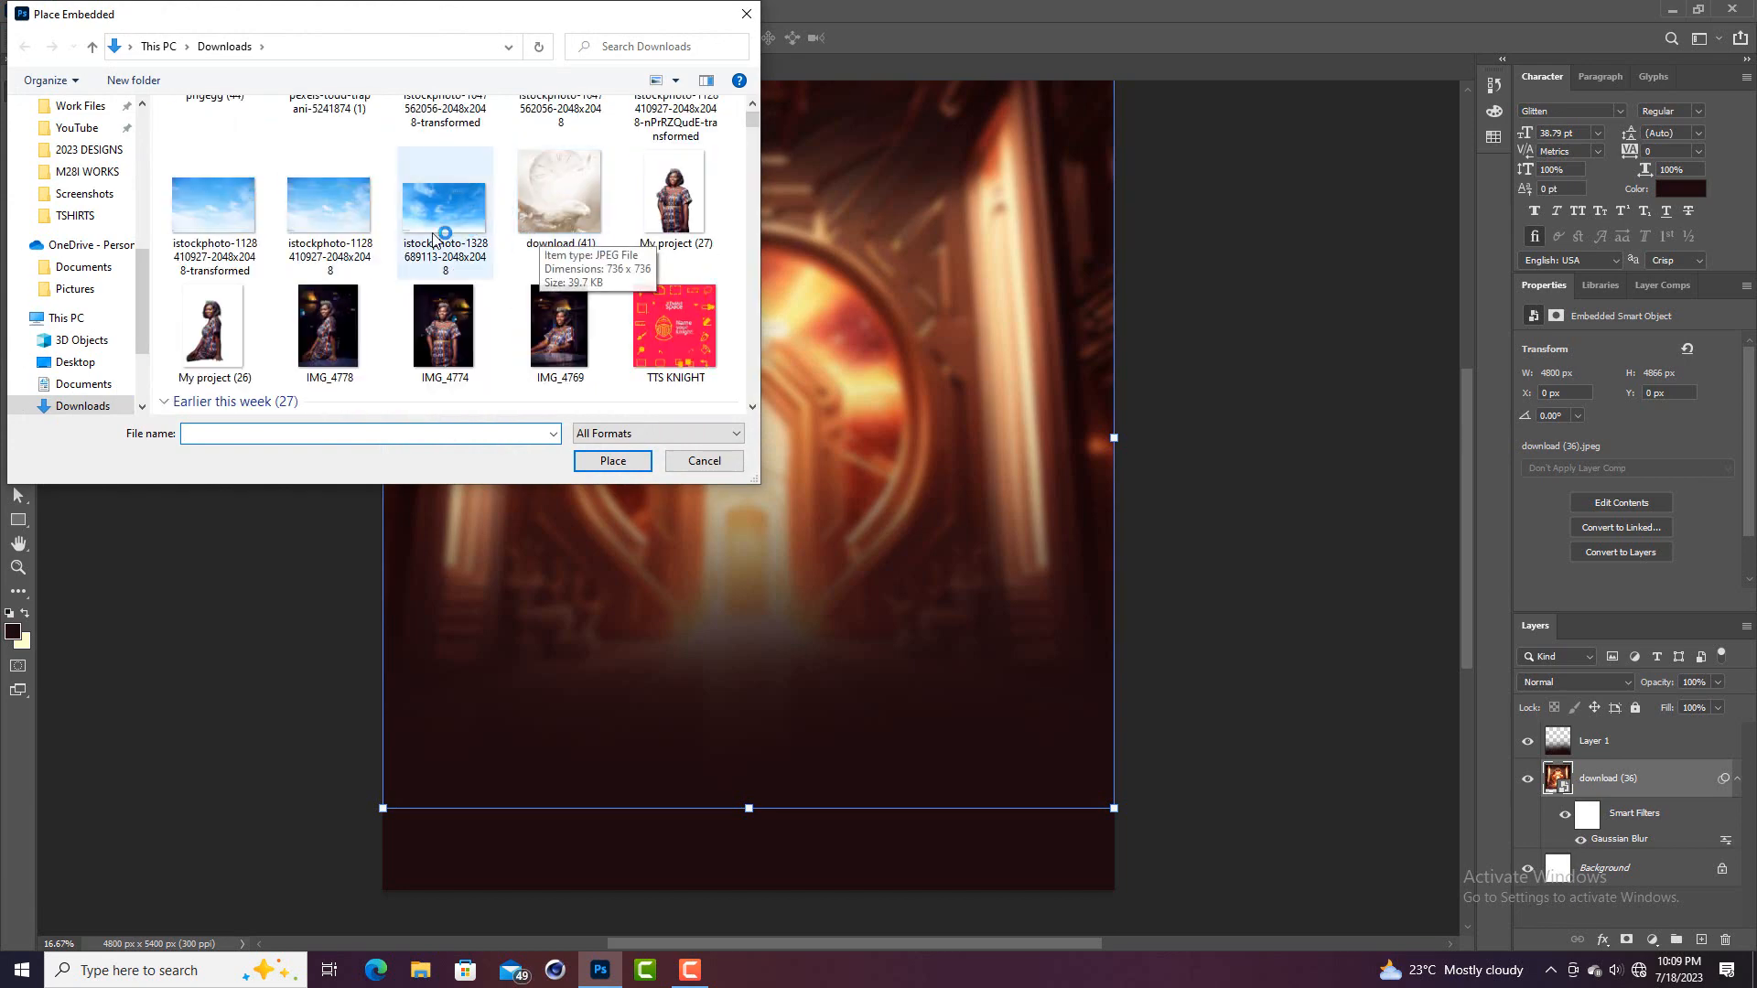
pyautogui.doubleClick(217, 327)
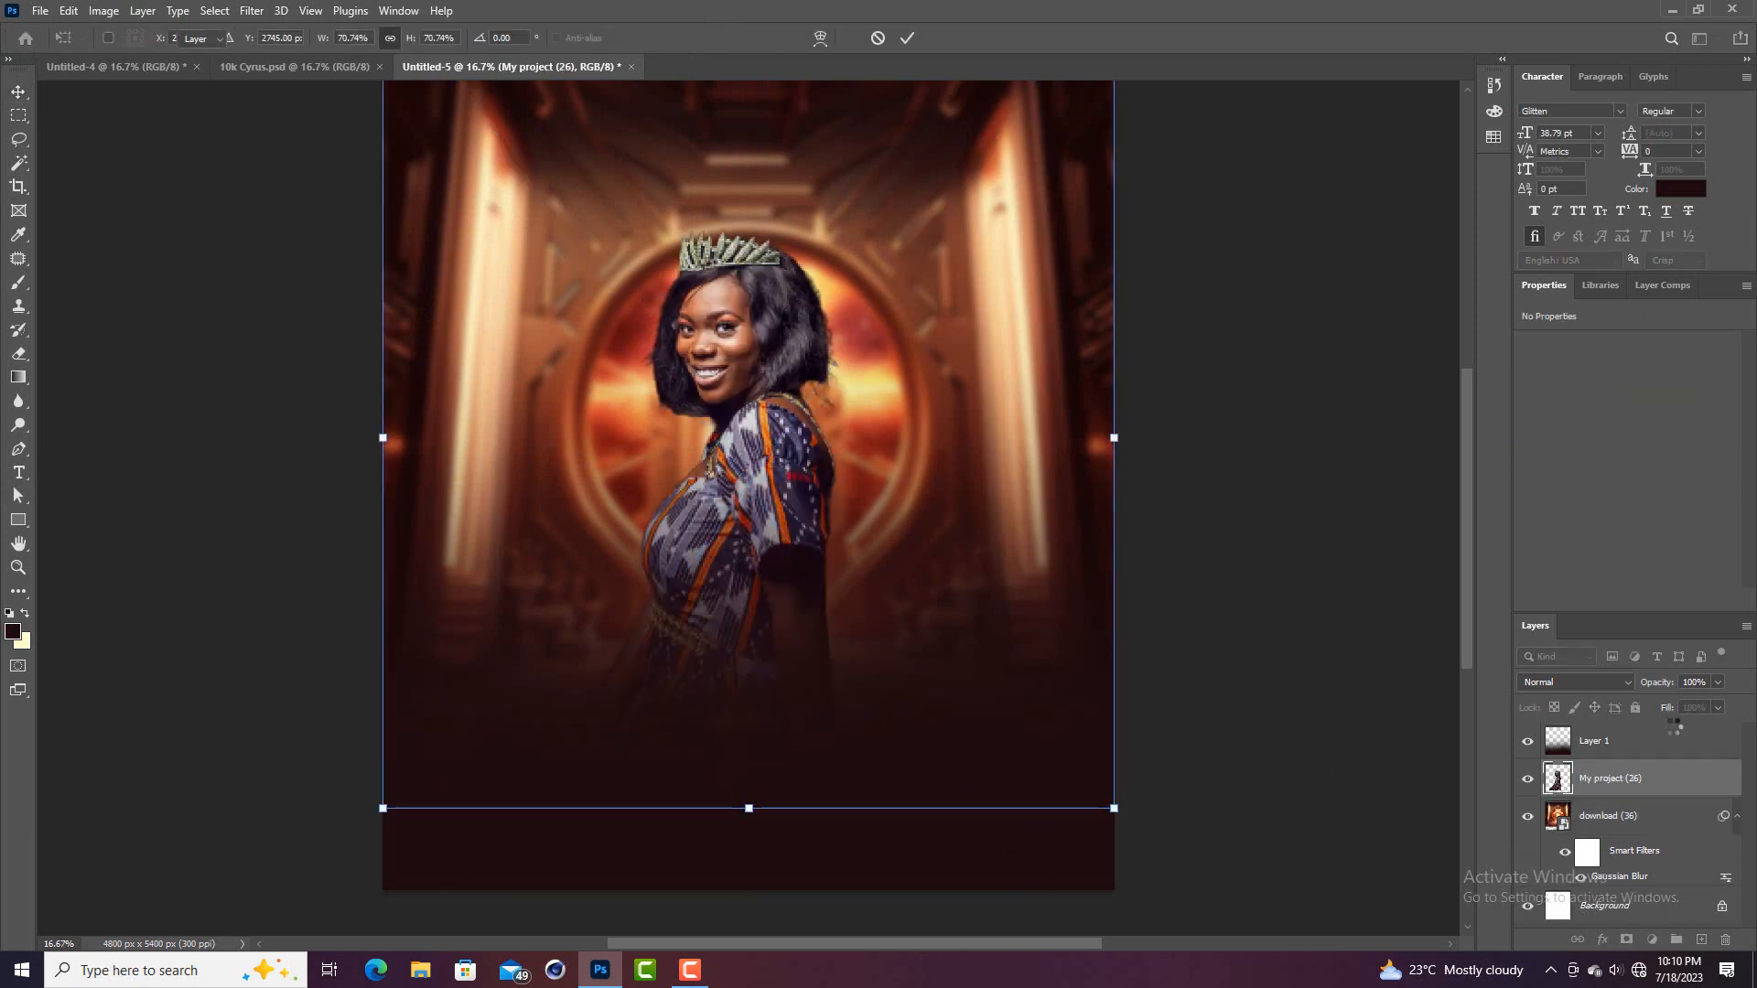
# Move the woman up to about X 815 px, Y 567 px and keep her layer stacked beneath the dark fade on Layer 1
pyautogui.moveTo(1675, 727); pyautogui.dragTo(1674, 733)
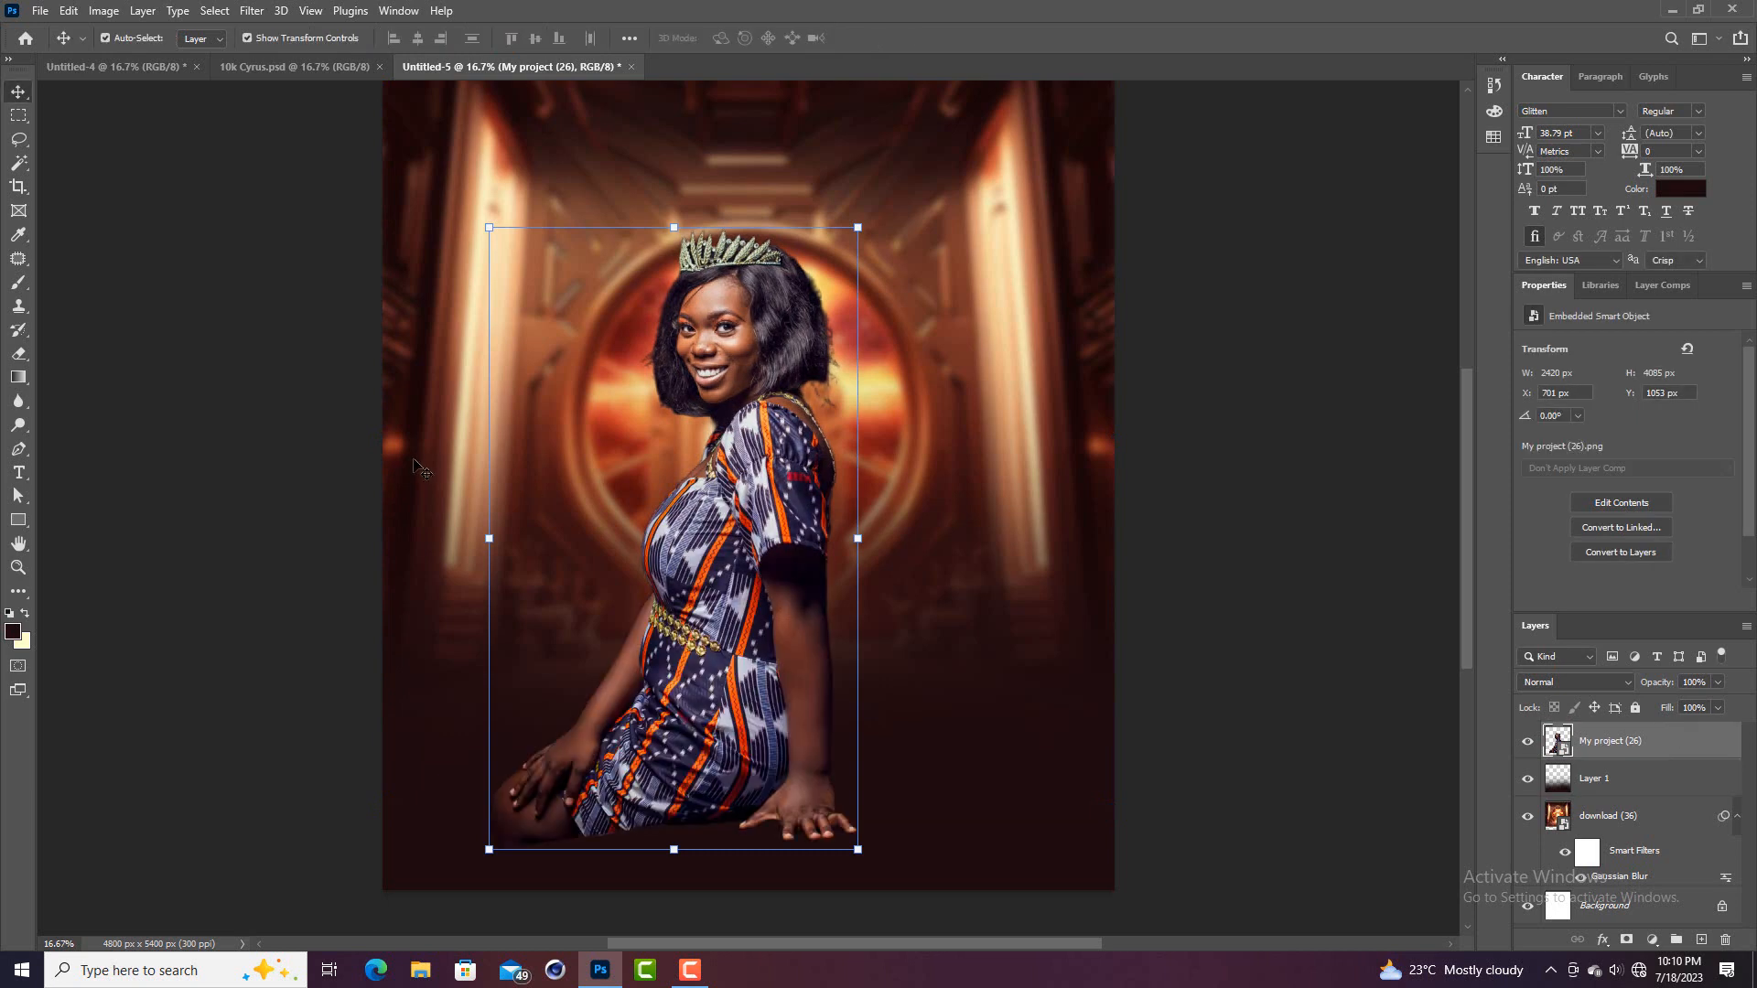
pyautogui.moveTo(777, 514); pyautogui.dragTo(792, 440)
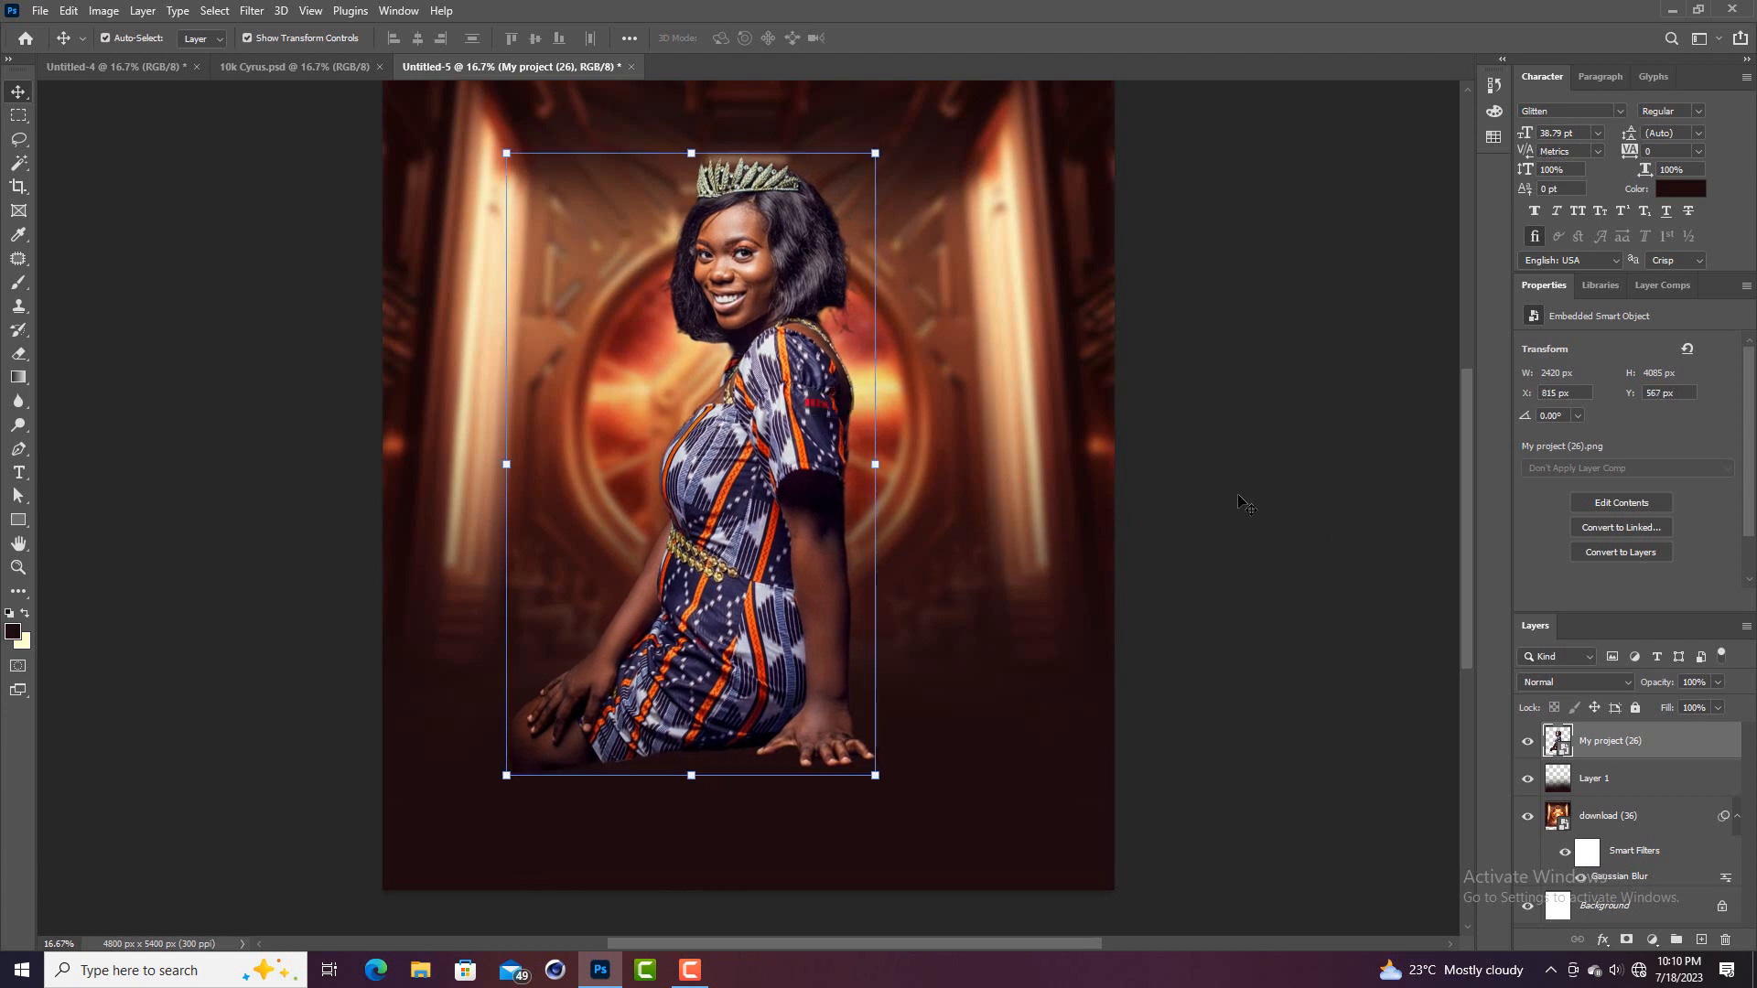
pyautogui.click(895, 458)
pyautogui.click(805, 446)
pyautogui.moveTo(1672, 743); pyautogui.dragTo(1611, 799)
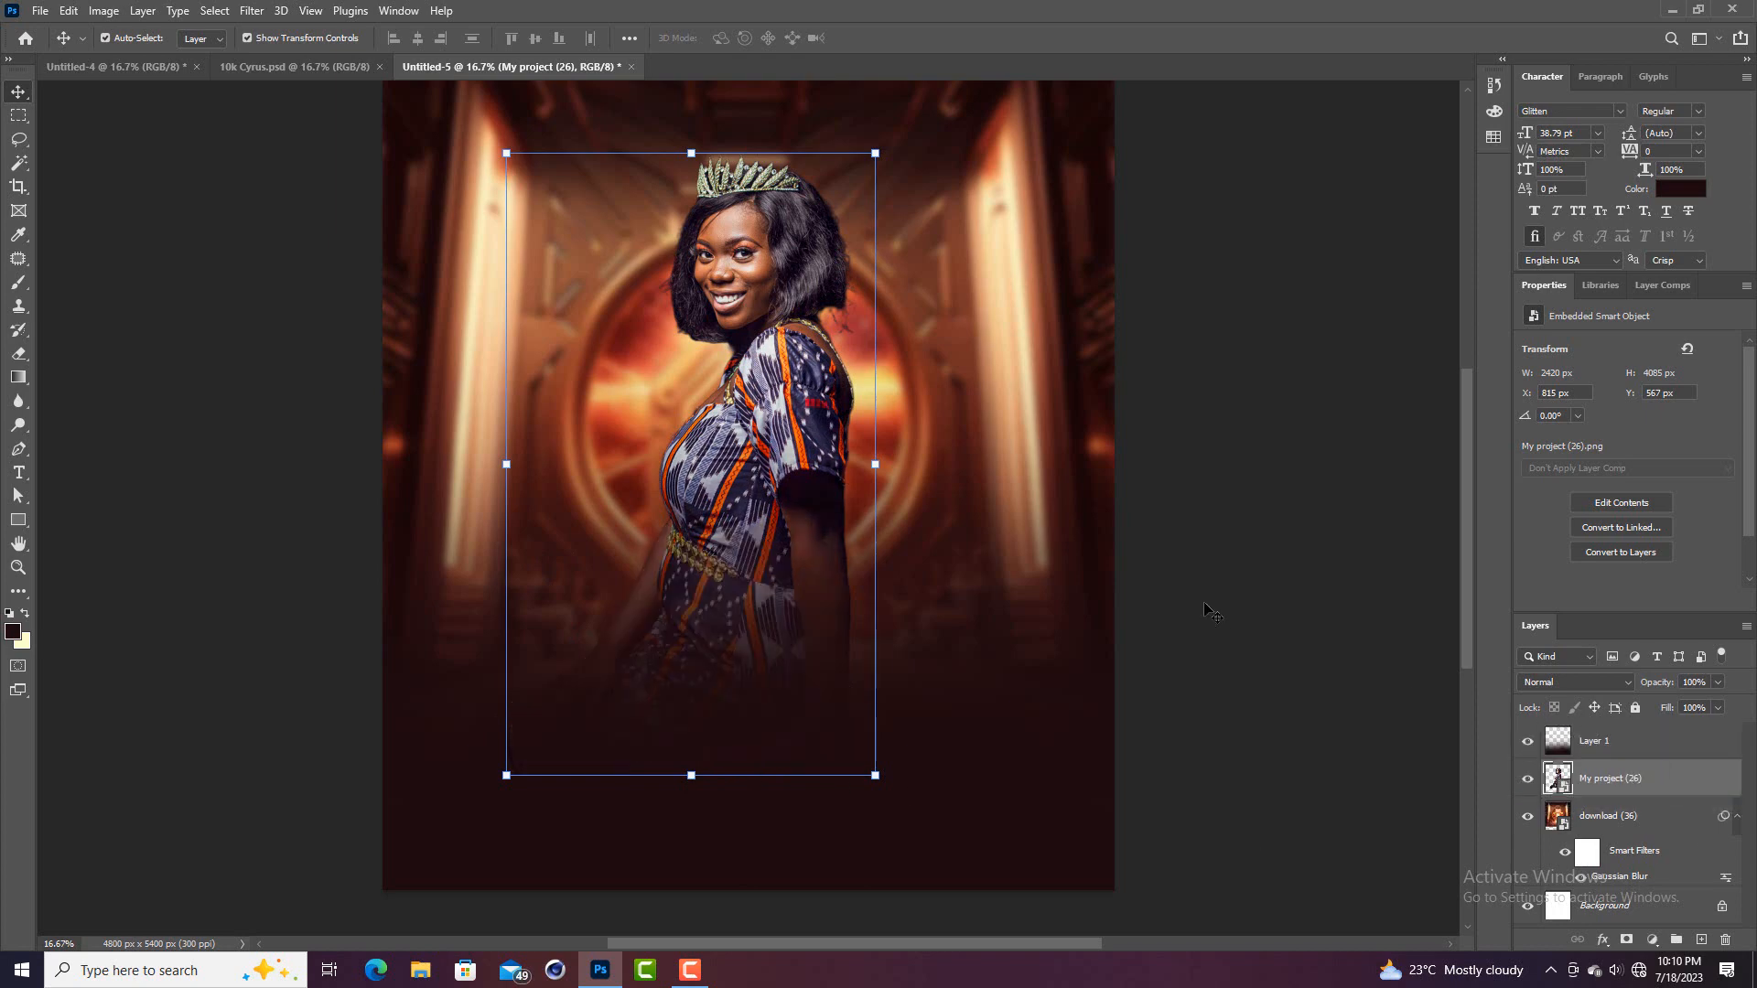
# Shift the woman slightly down and scale her to 71.06%
pyautogui.scroll(3, 824, 393)
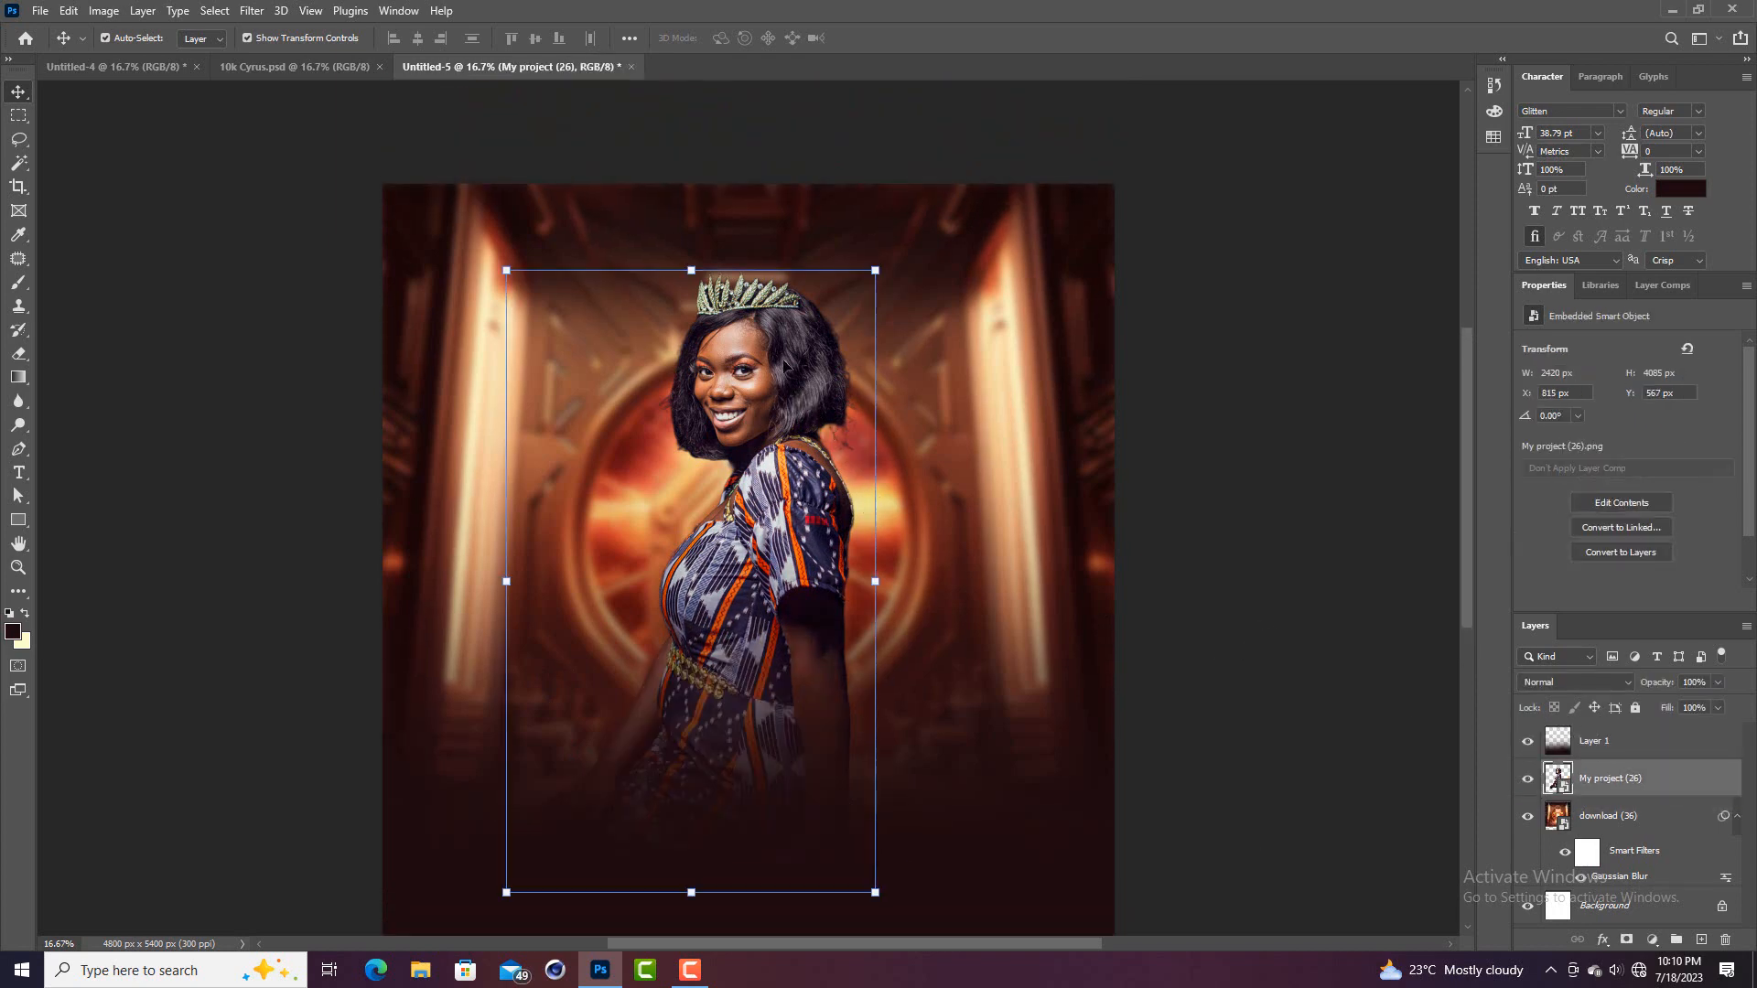
pyautogui.moveTo(690, 270); pyautogui.dragTo(691, 301)
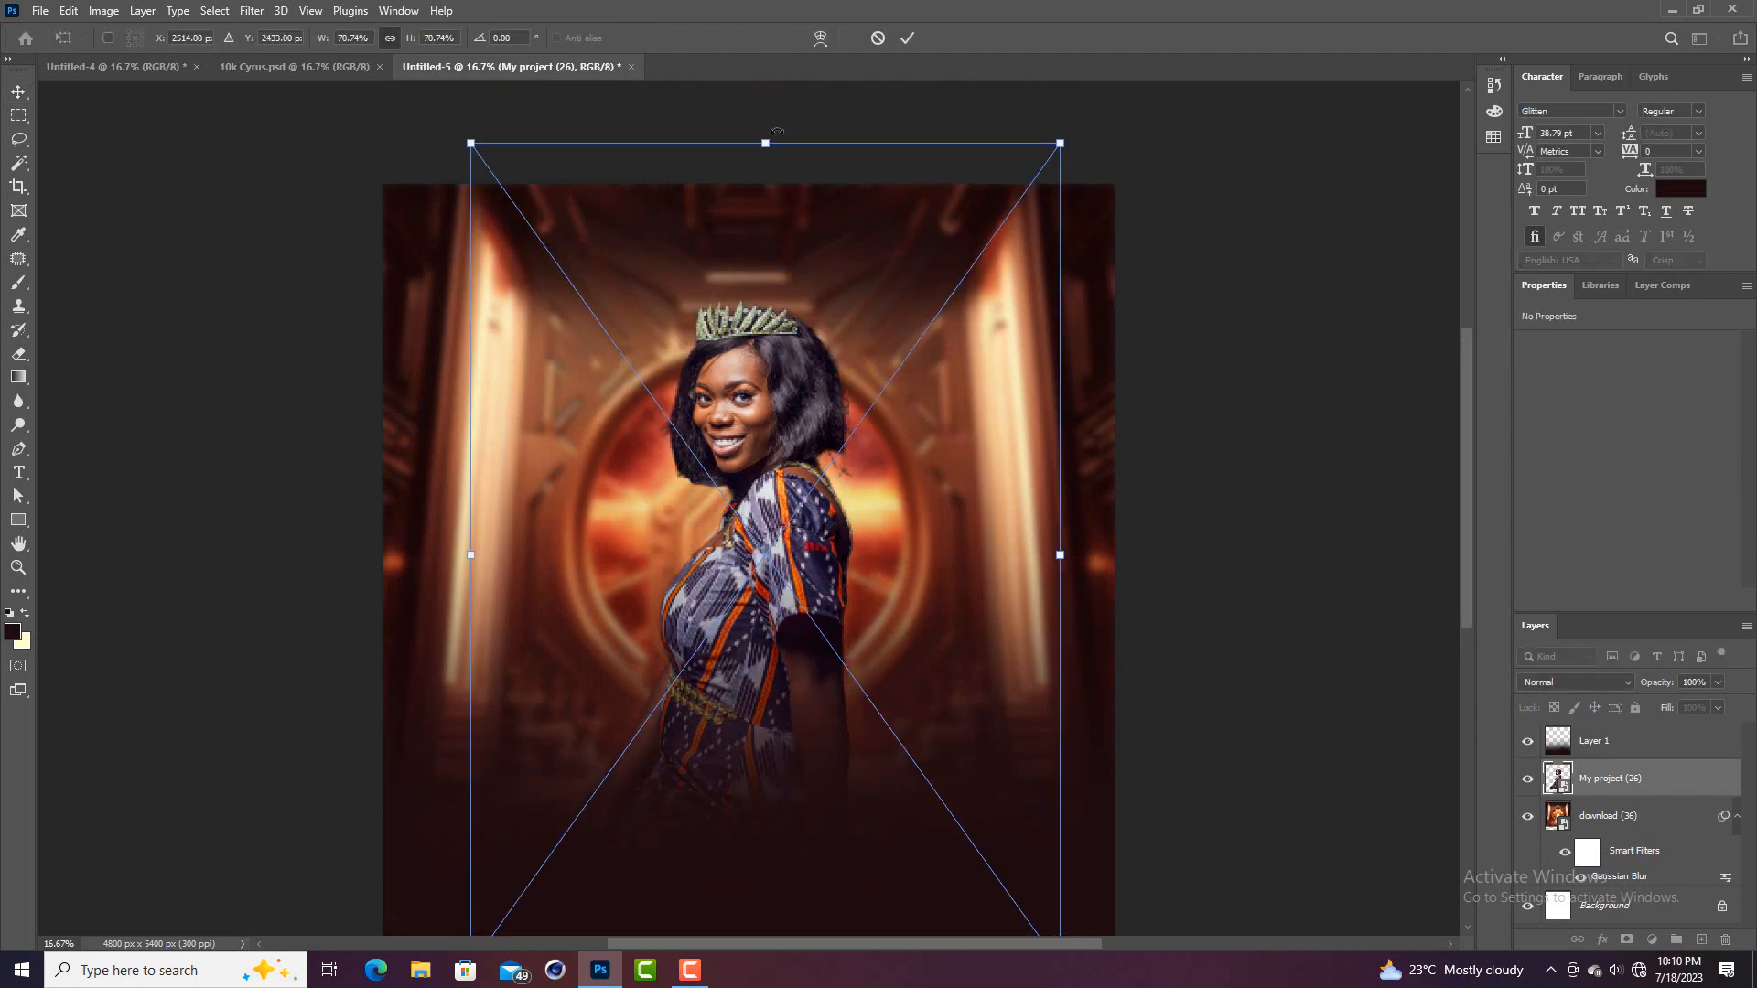
pyautogui.moveTo(769, 142)
pyautogui.mouseDown()
pyautogui.moveTo(764, 162)
pyautogui.moveTo(764, 140)
pyautogui.mouseUp()
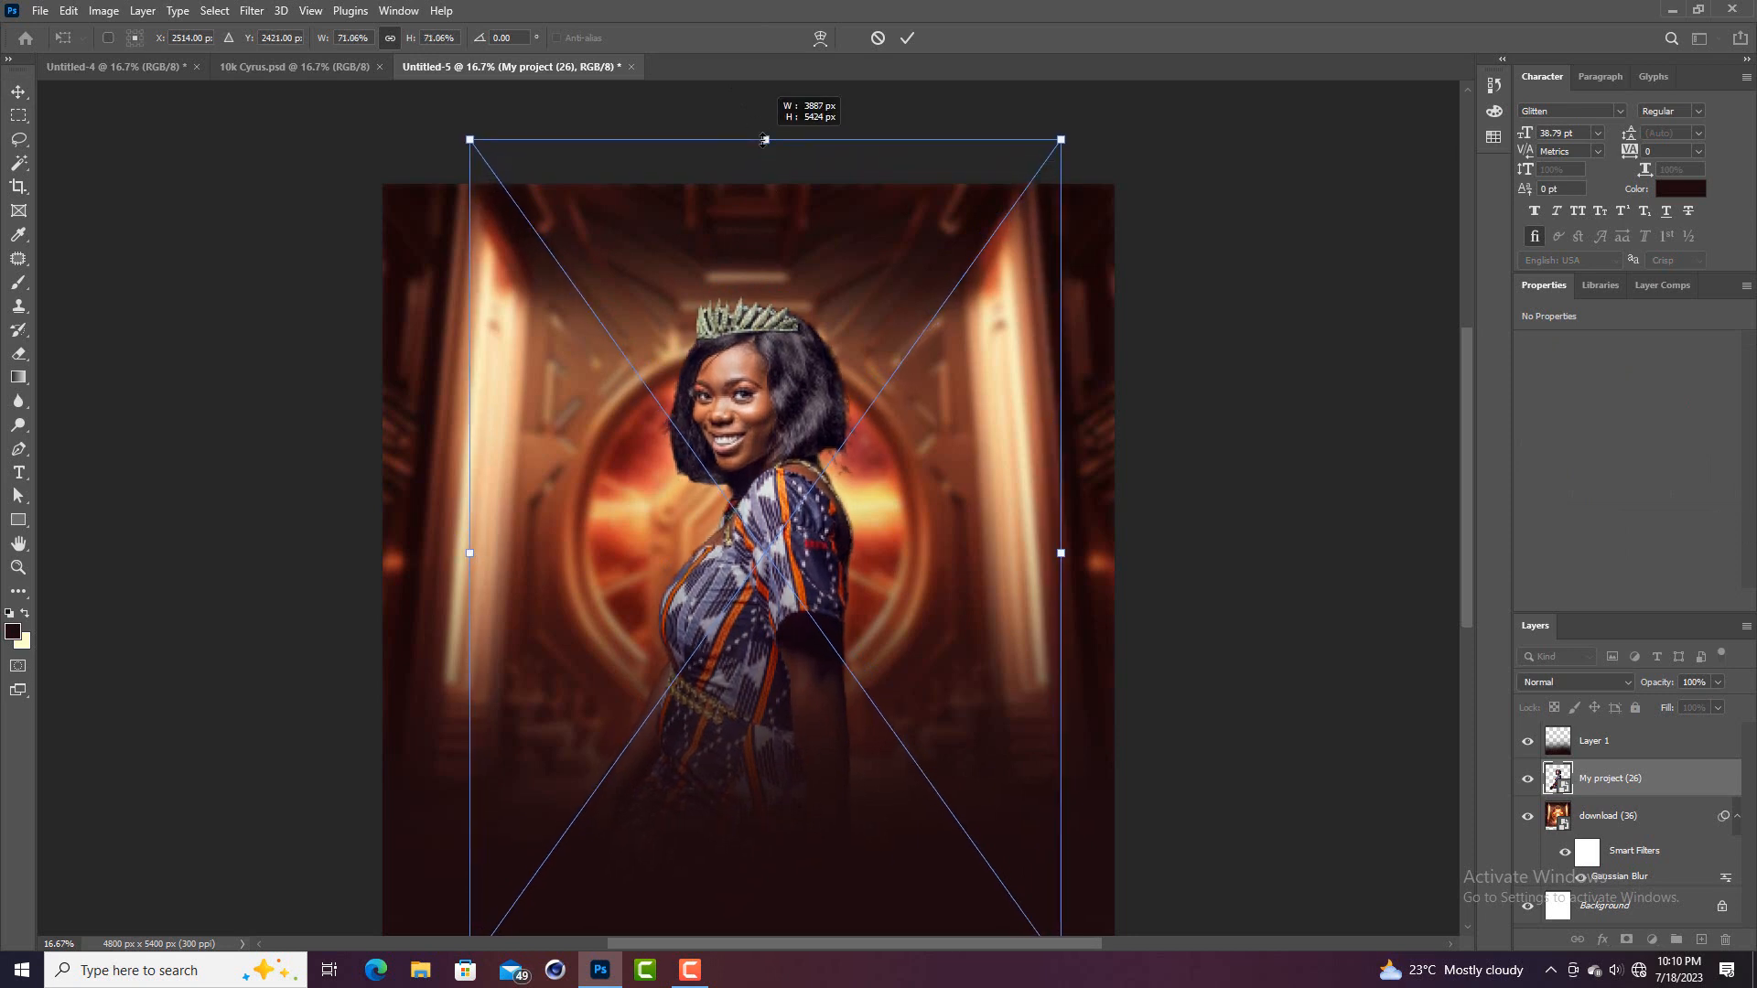
pyautogui.click(907, 38)
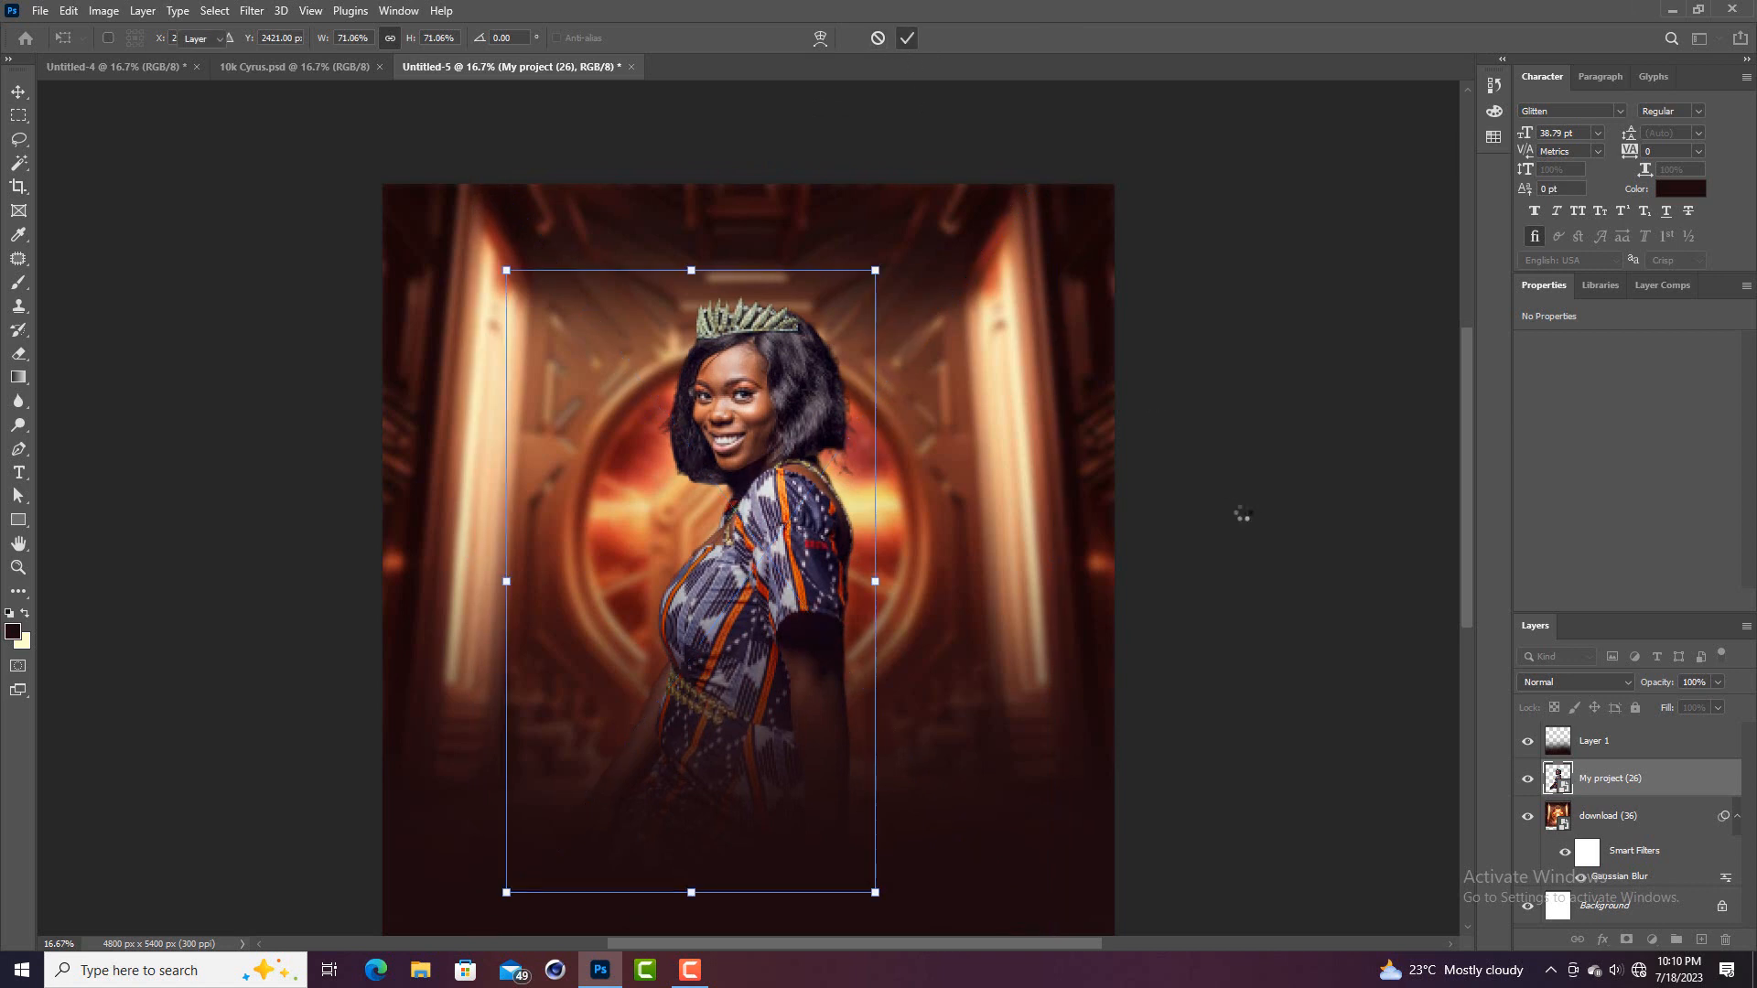
# Enlarge the woman to 76.56% so she fills more of the doorway's ring above the dark fade
pyautogui.scroll(-3, 1245, 514)
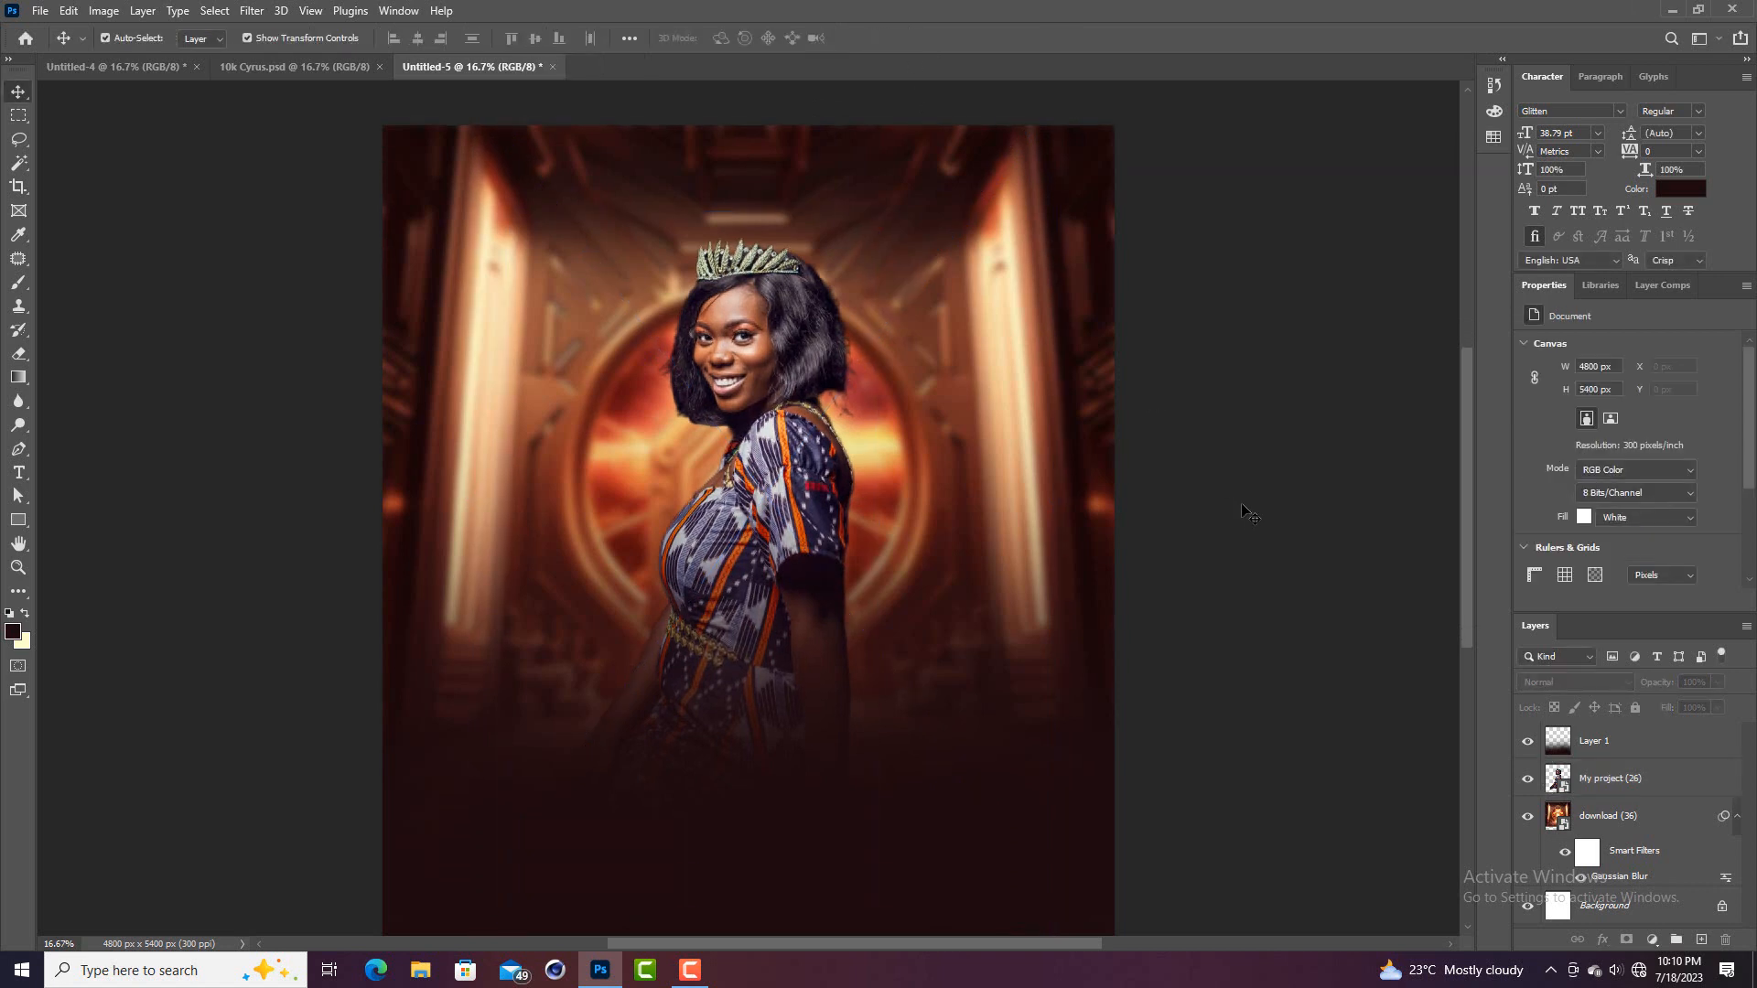
pyautogui.click(828, 395)
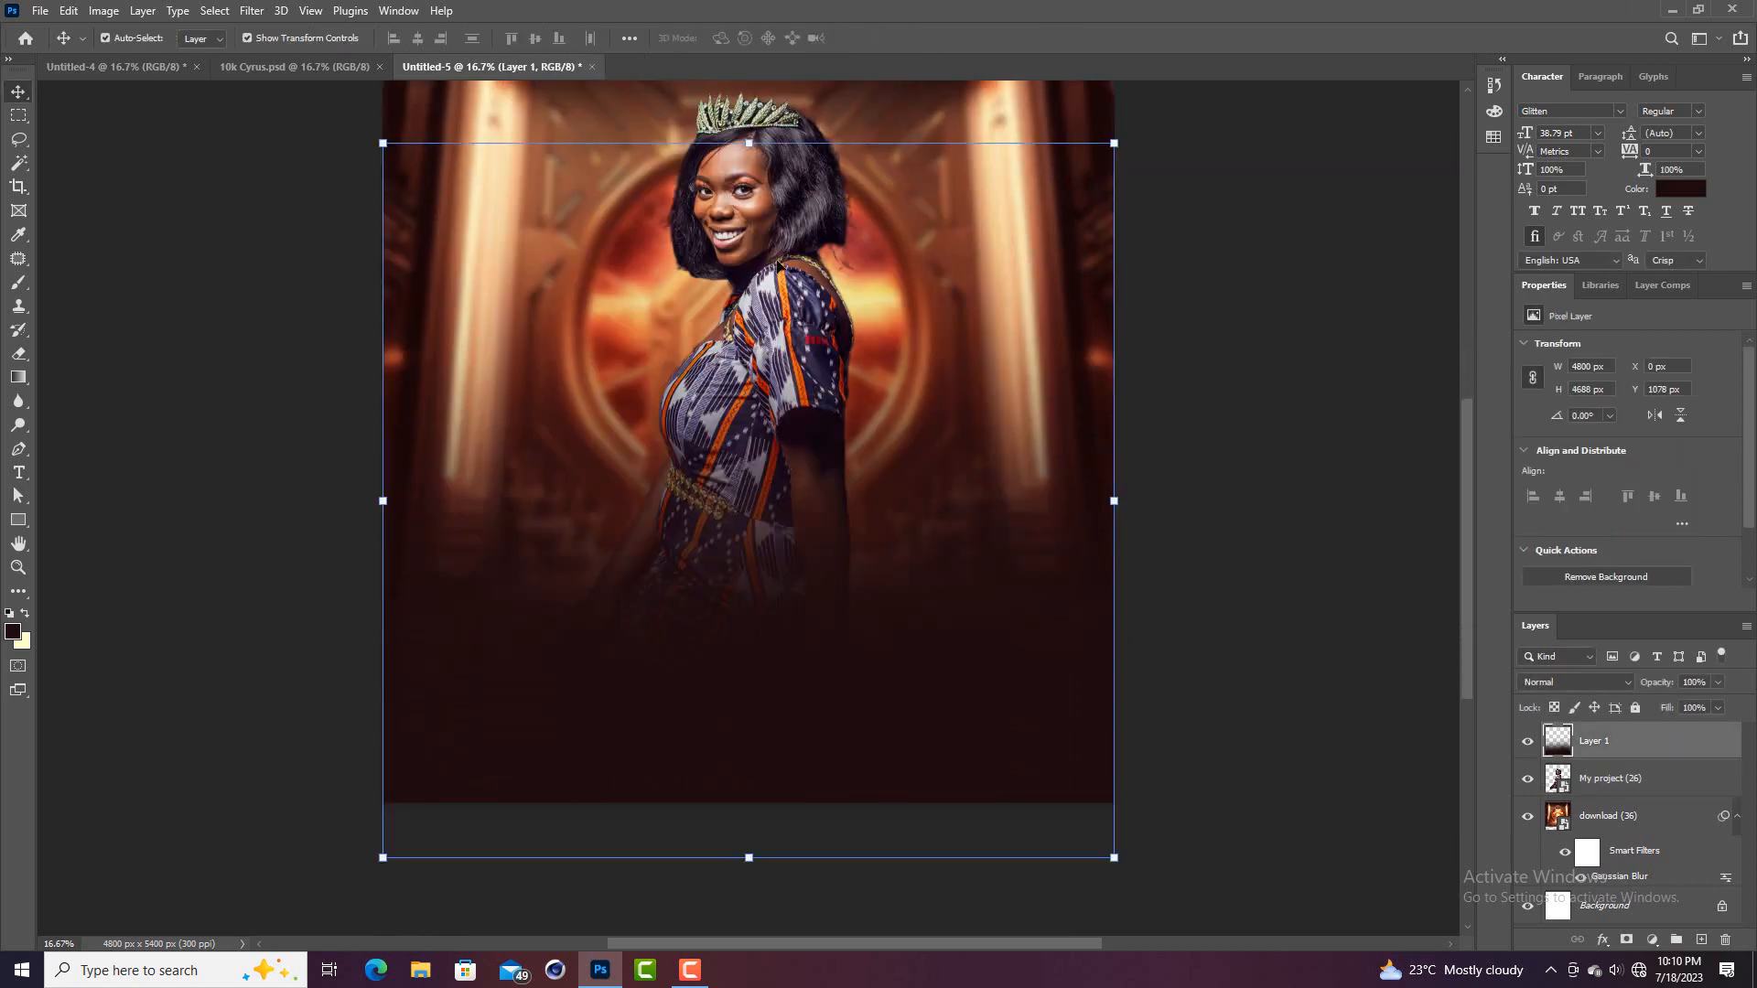
pyautogui.click(1684, 781)
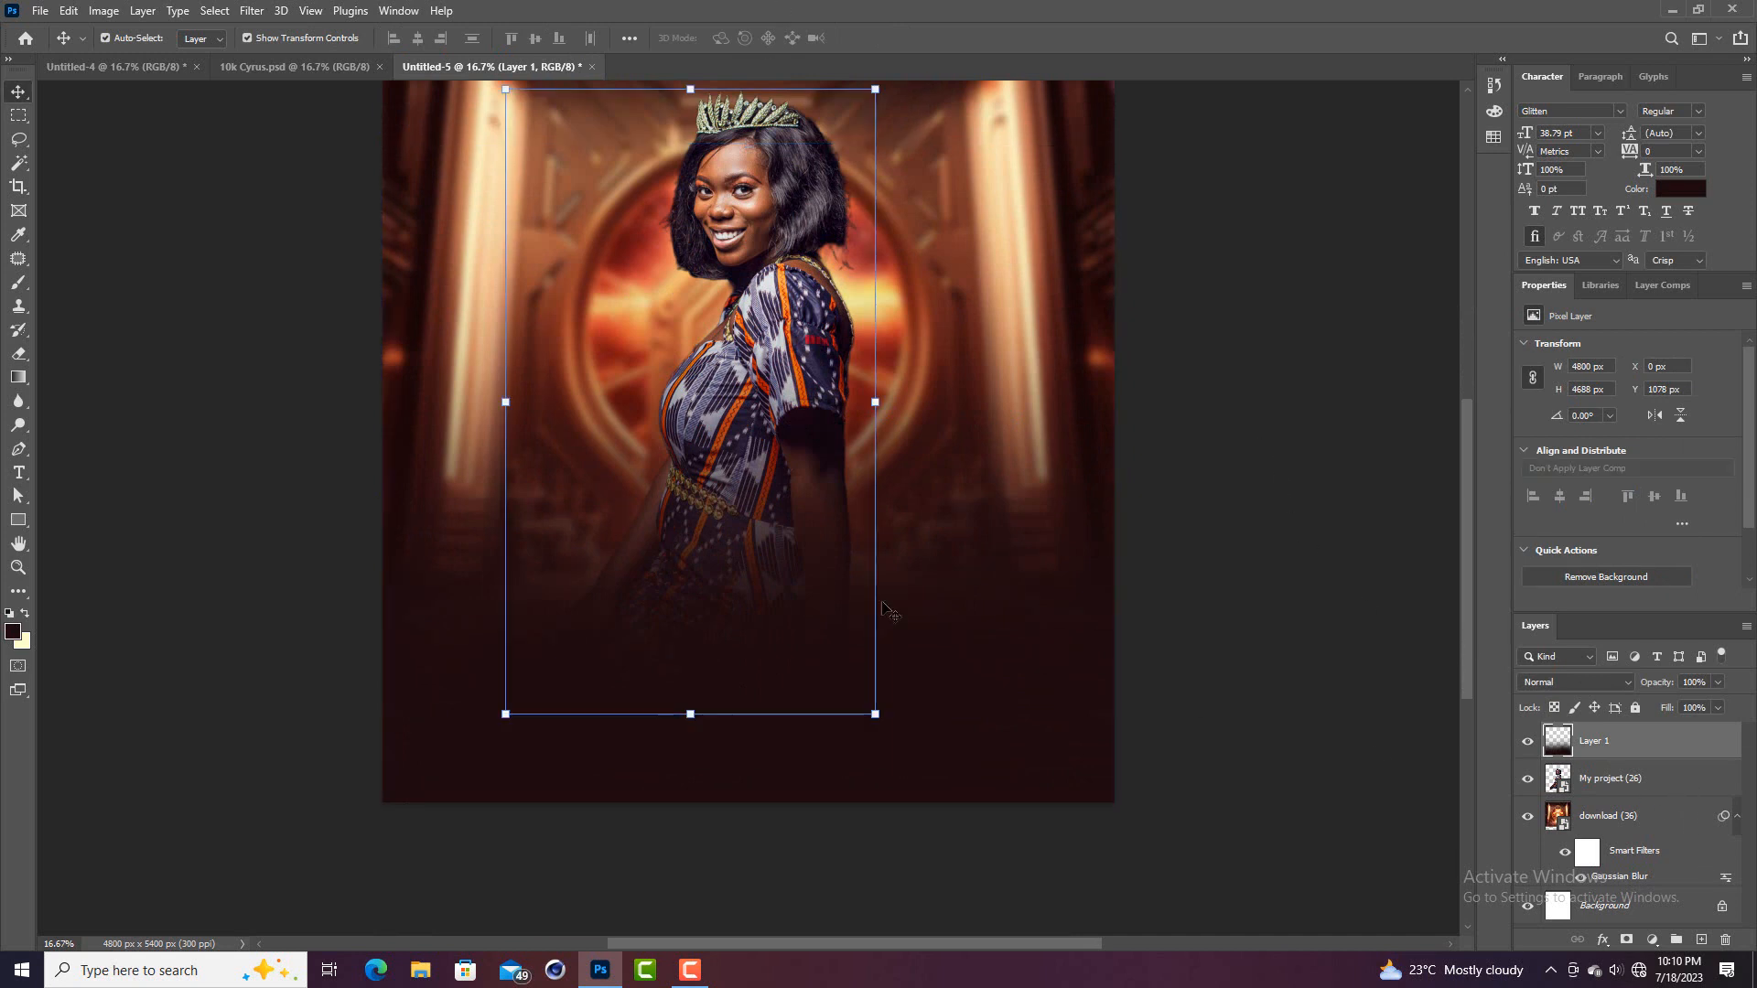
pyautogui.moveTo(696, 718); pyautogui.dragTo(771, 828)
pyautogui.scroll(4, 835, 341)
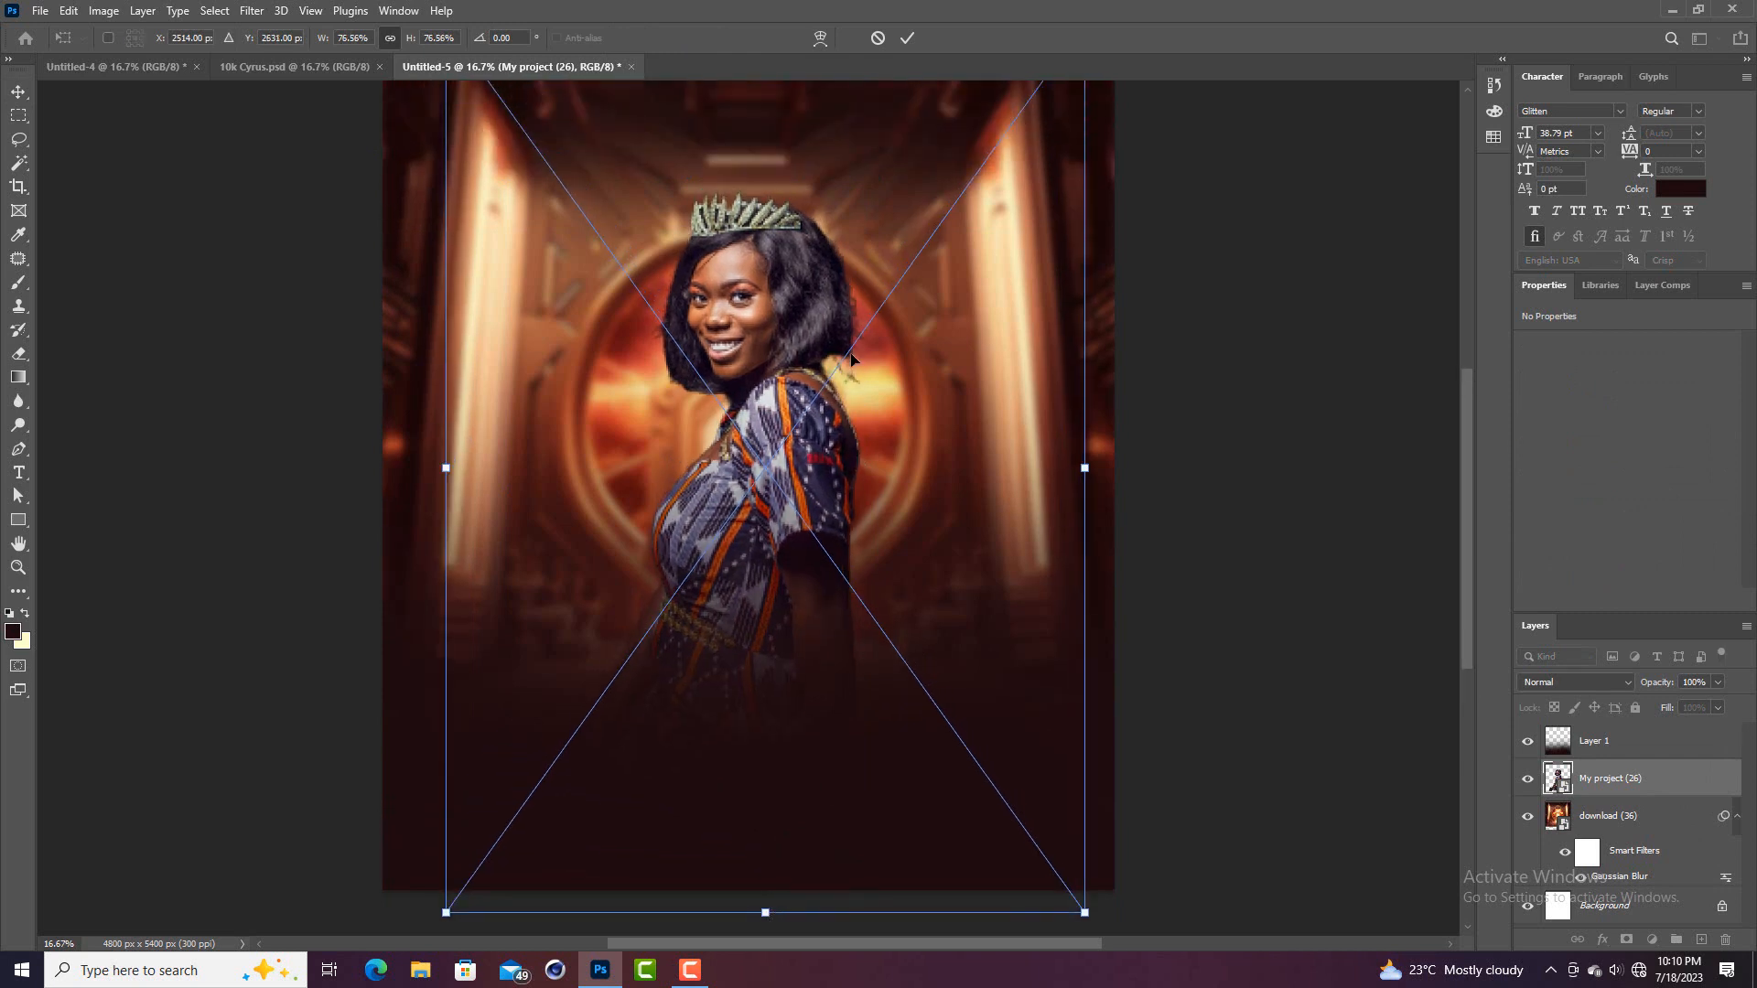
pyautogui.click(907, 38)
# Examine the woman's size and position against the doorway and dark fade over the full height of the canvas
pyautogui.scroll(-1, 1250, 335)
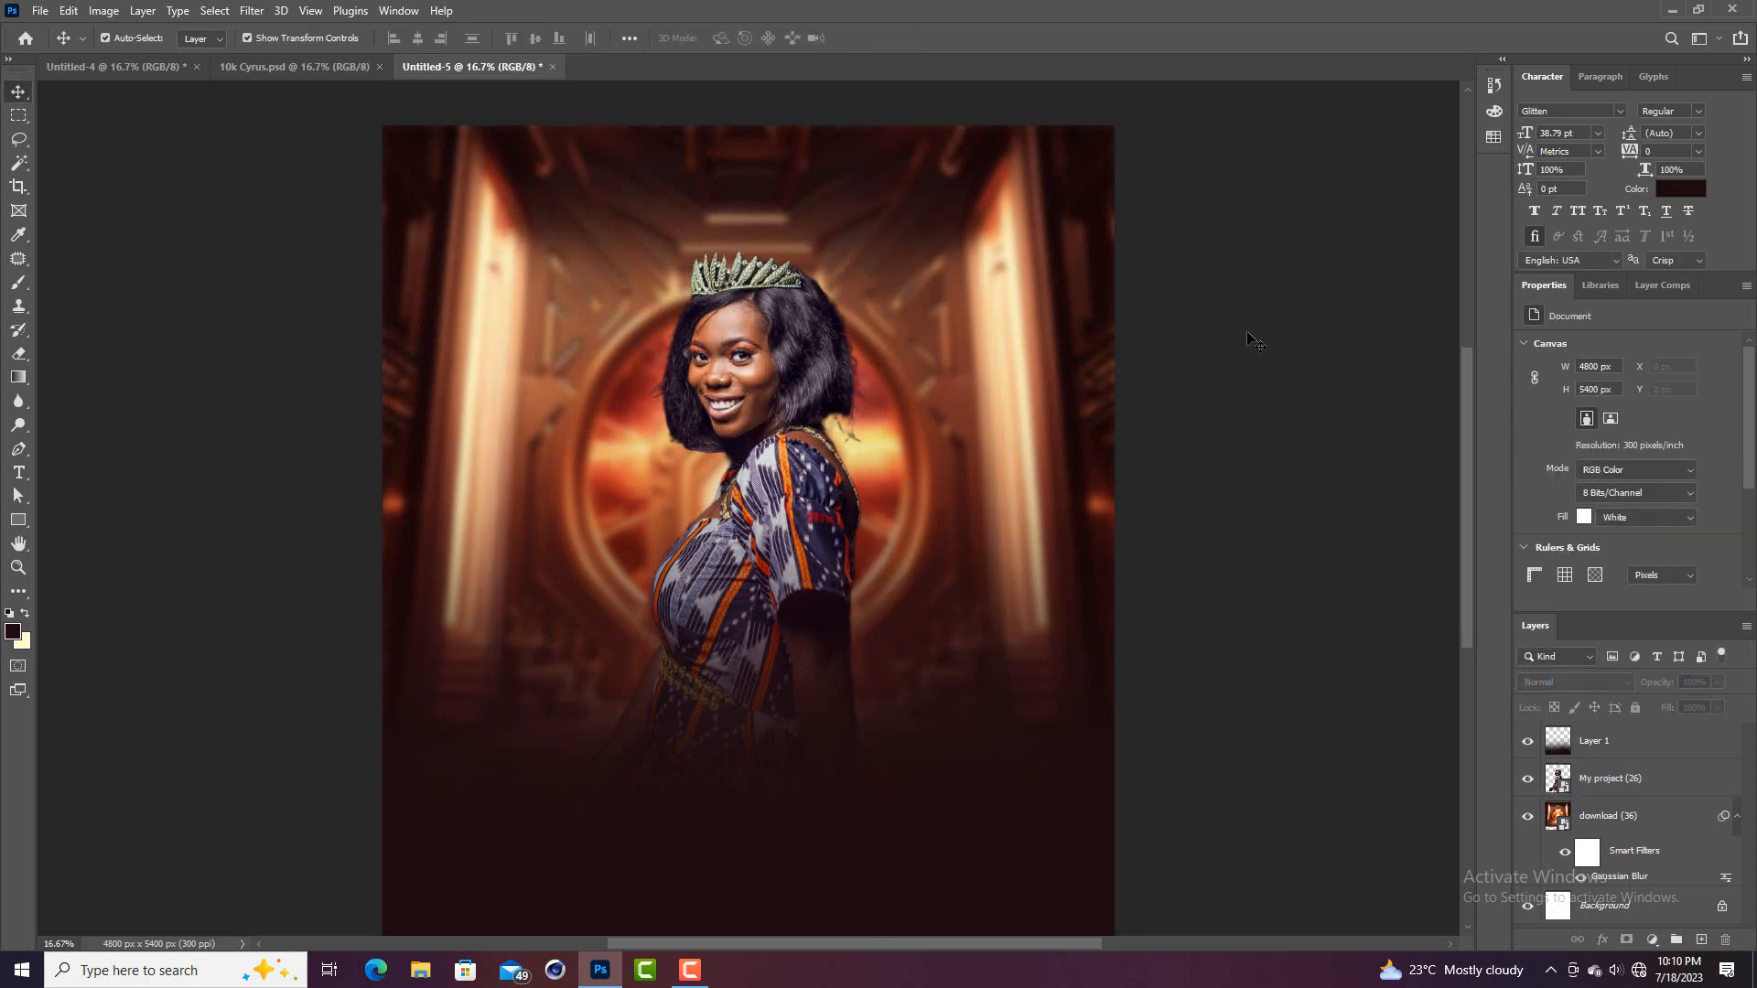
pyautogui.scroll(2, 1252, 338)
pyautogui.scroll(-2, 1252, 341)
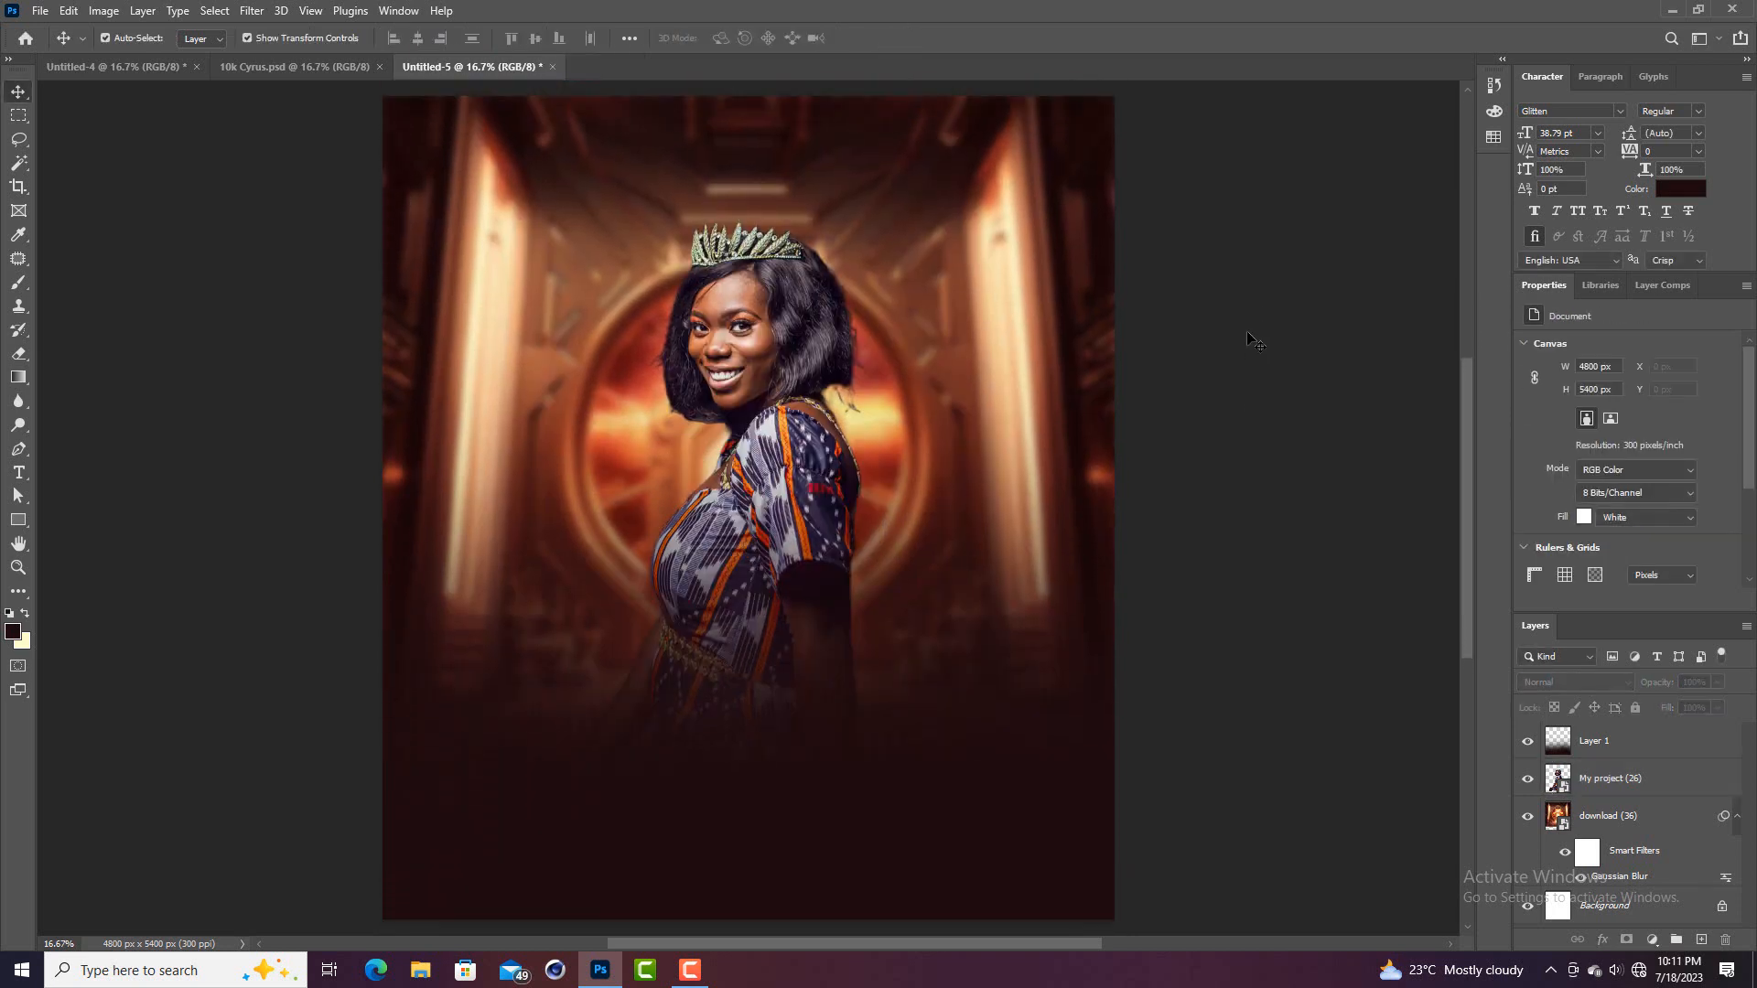
pyautogui.scroll(3, 1251, 339)
pyautogui.scroll(-2, 1245, 331)
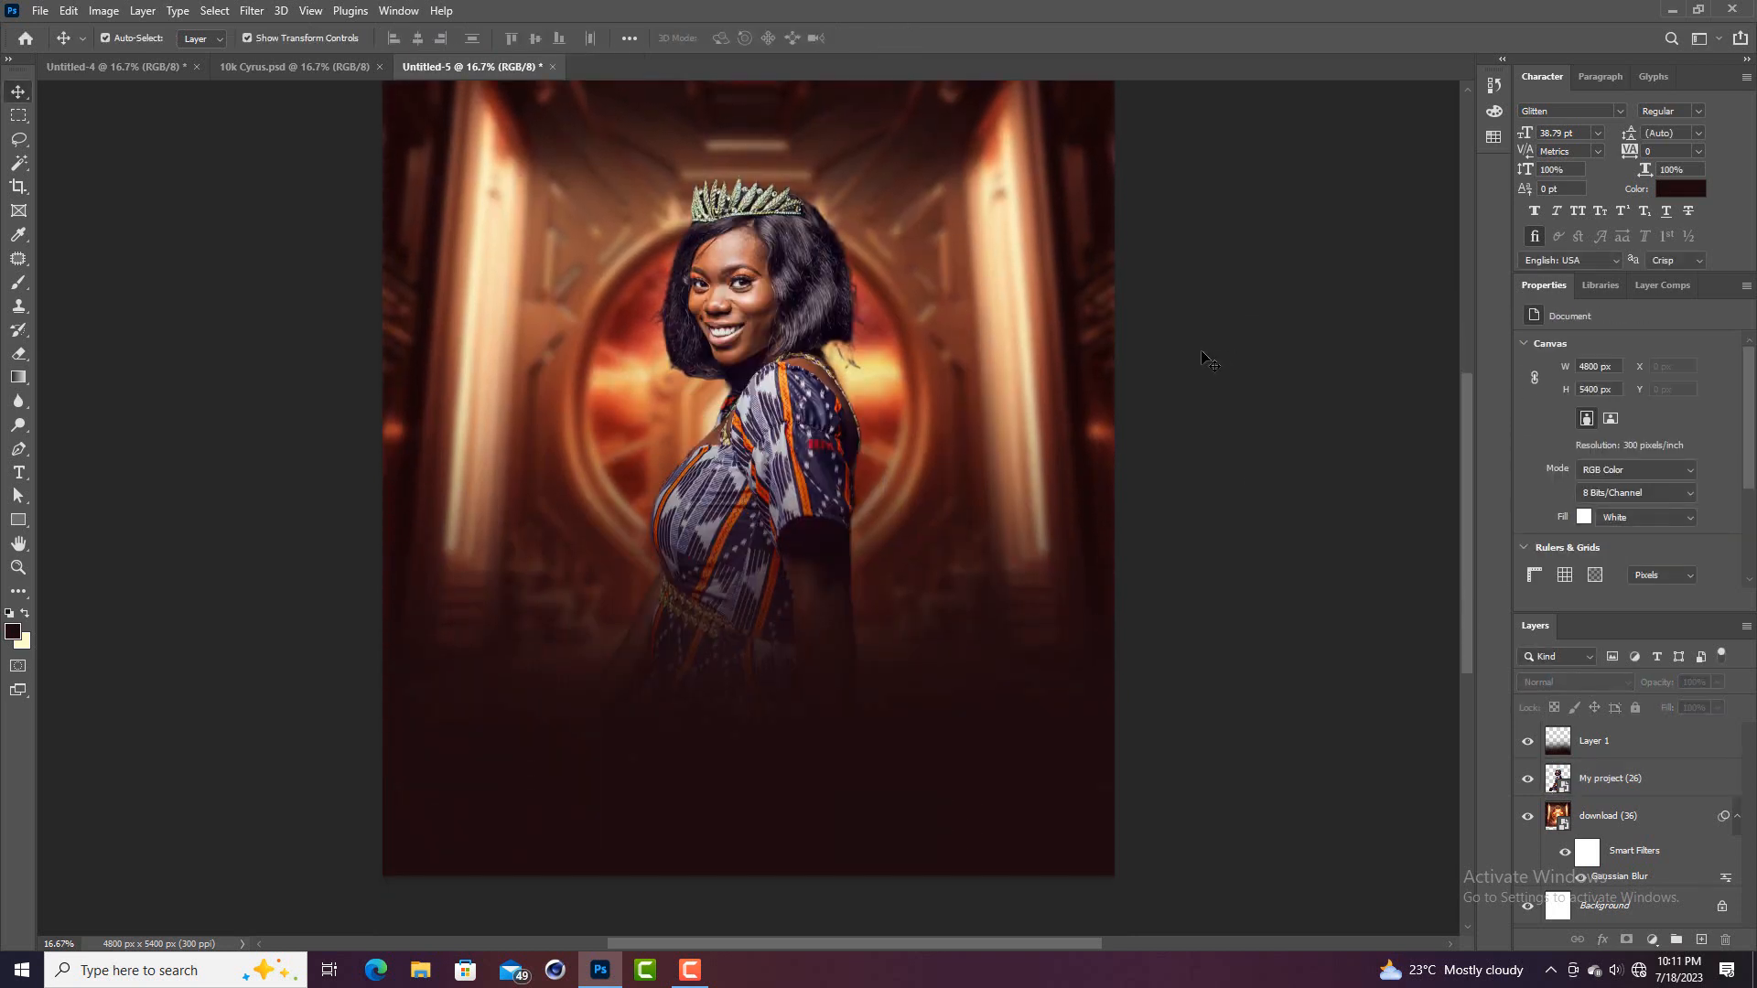
pyautogui.click(766, 310)
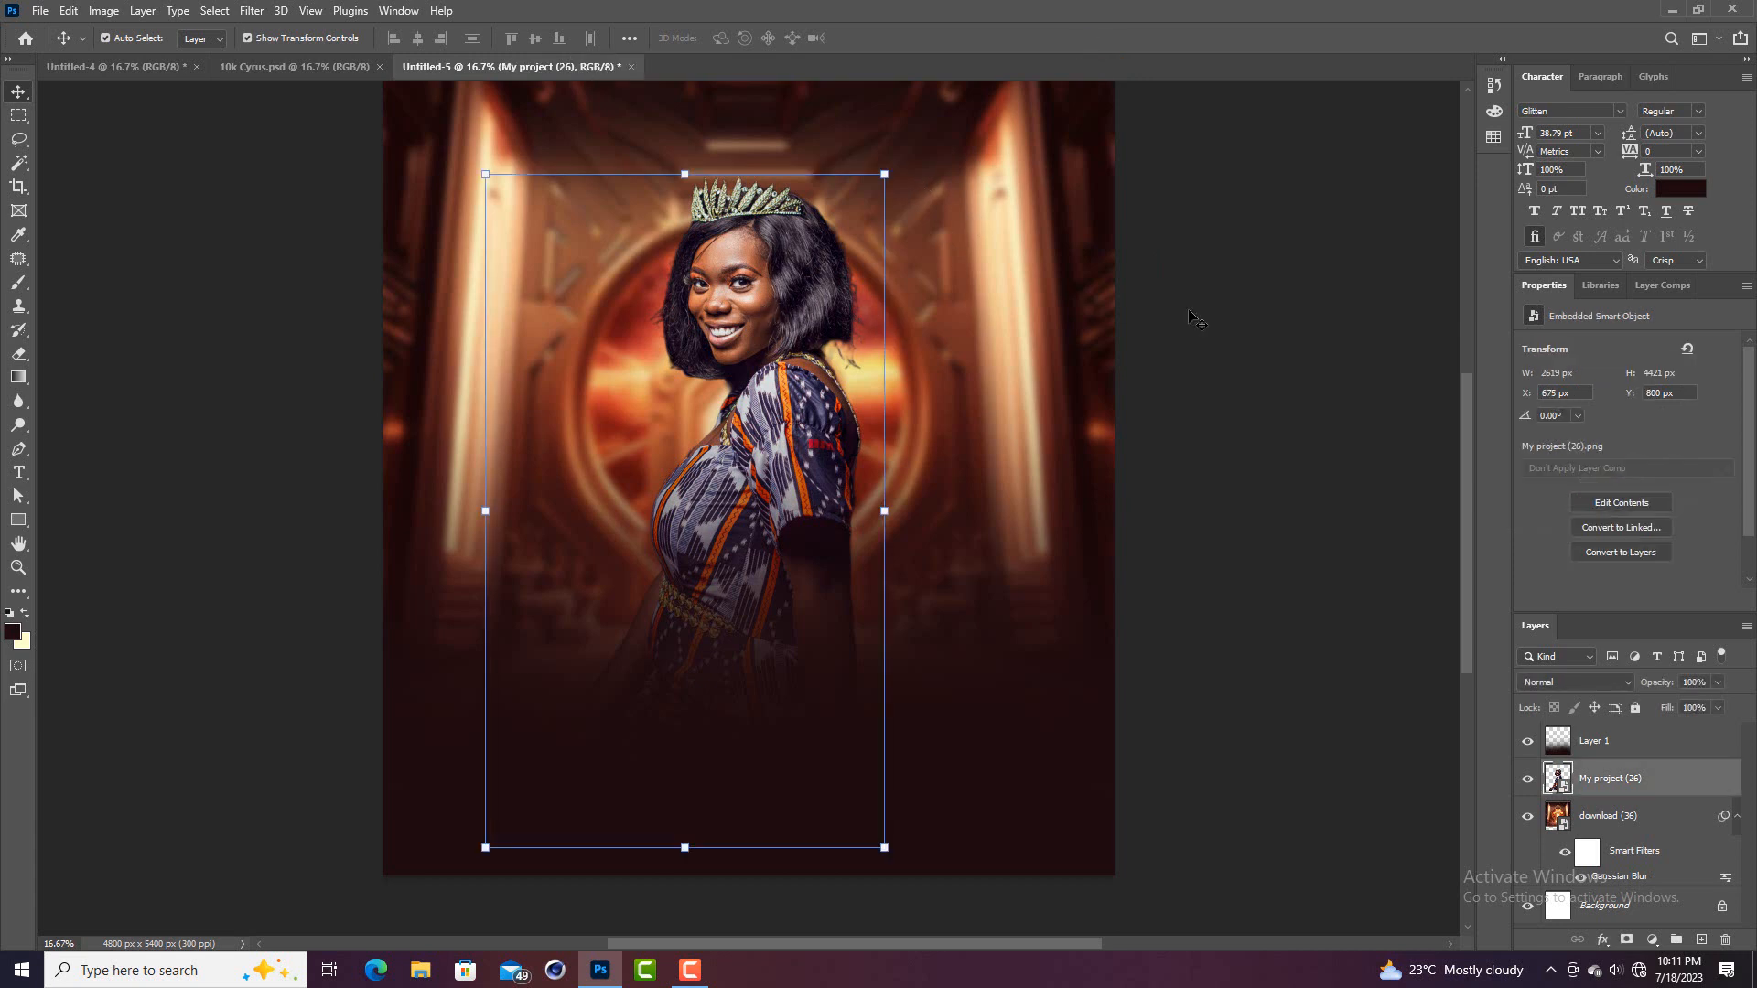
pyautogui.scroll(1, 1144, 254)
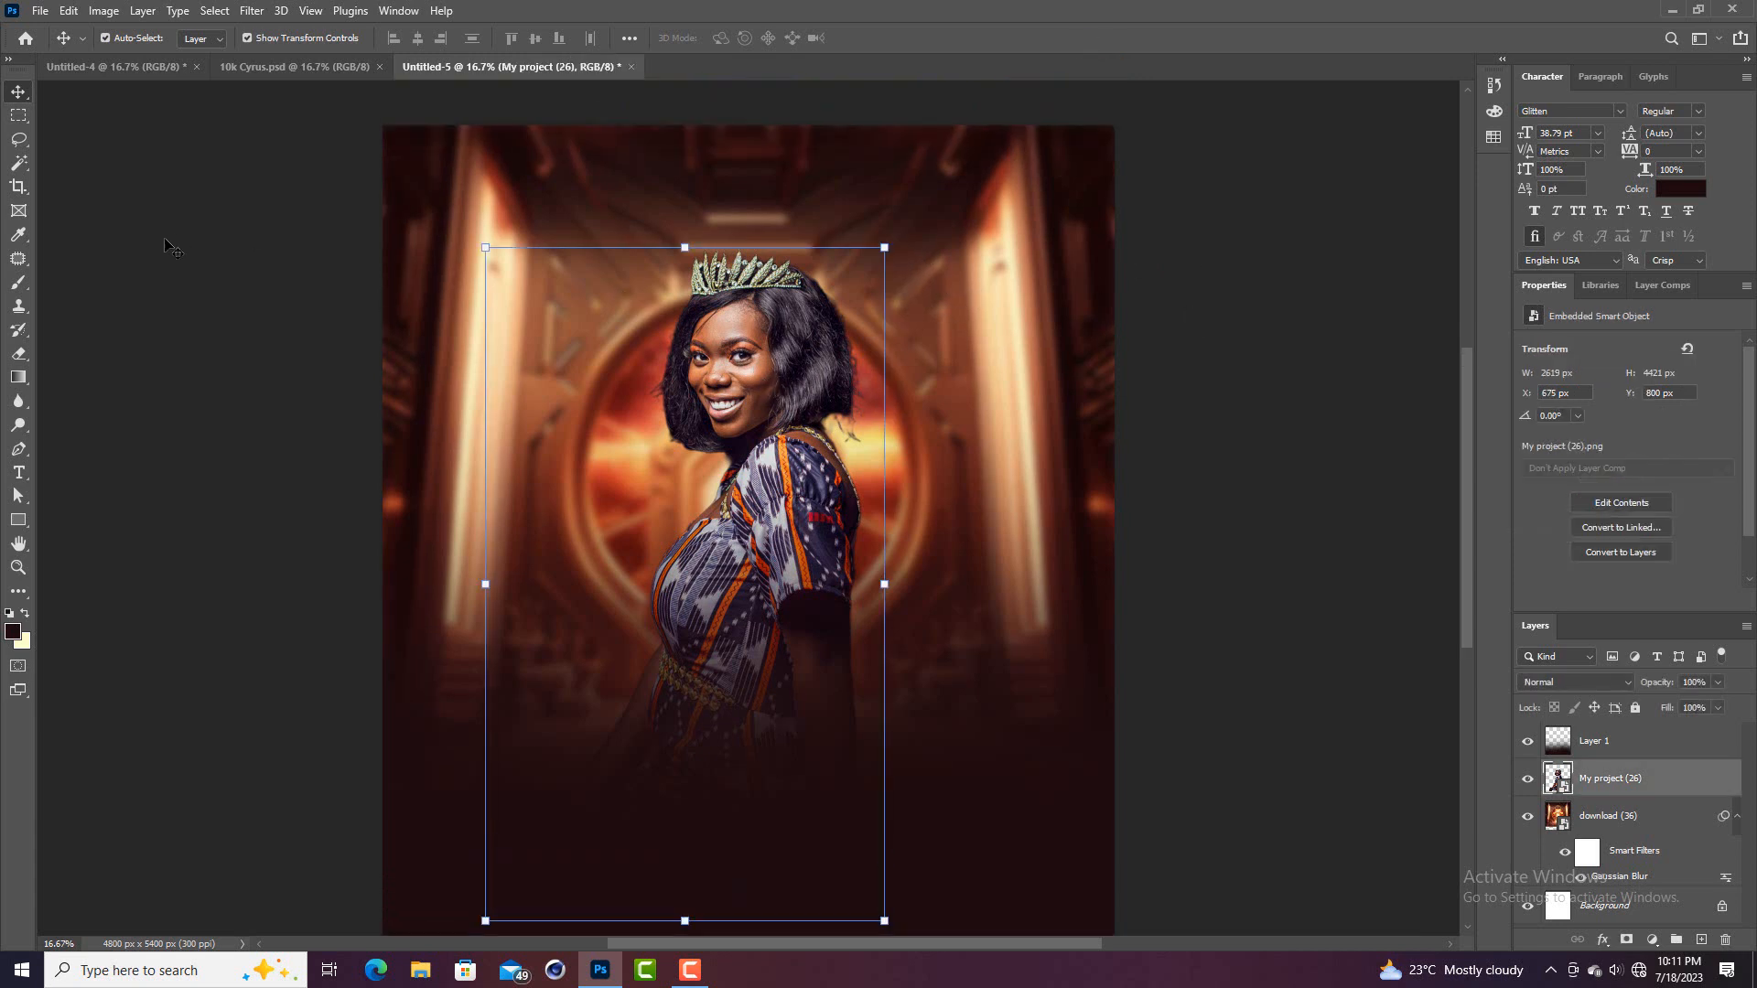
pyautogui.click(189, 249)
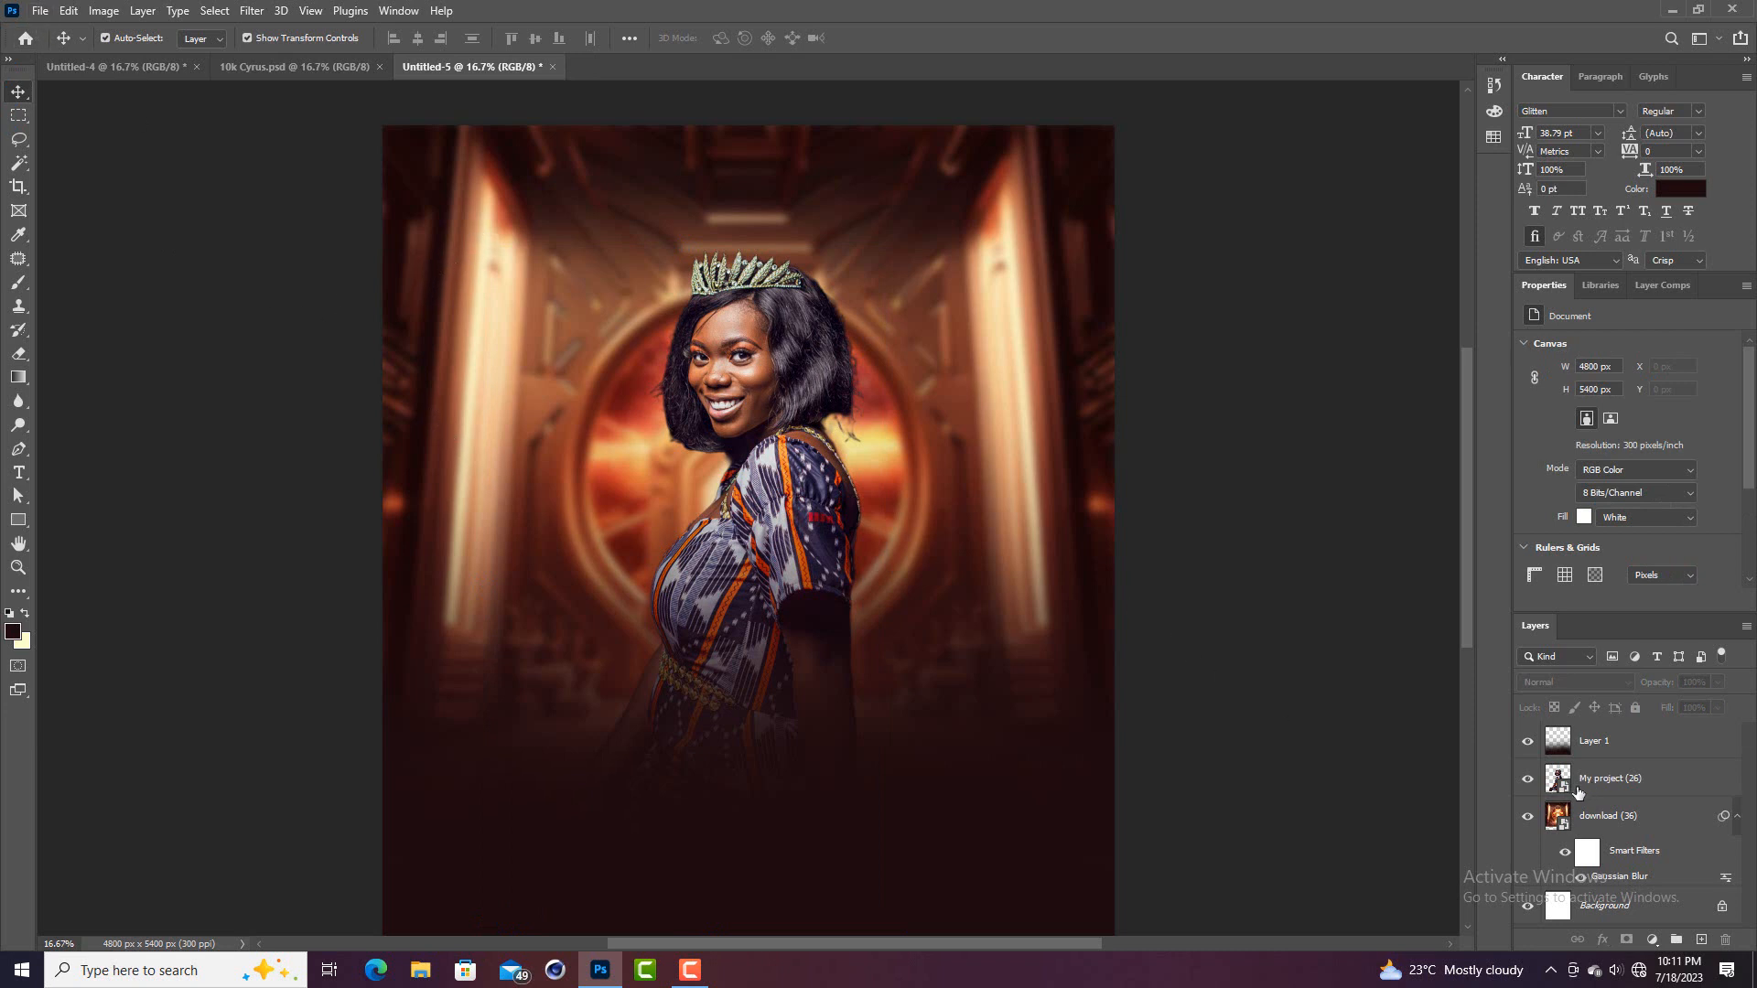
# Hide the My project (26) layer to work on the doorway background alone
pyautogui.click(1527, 780)
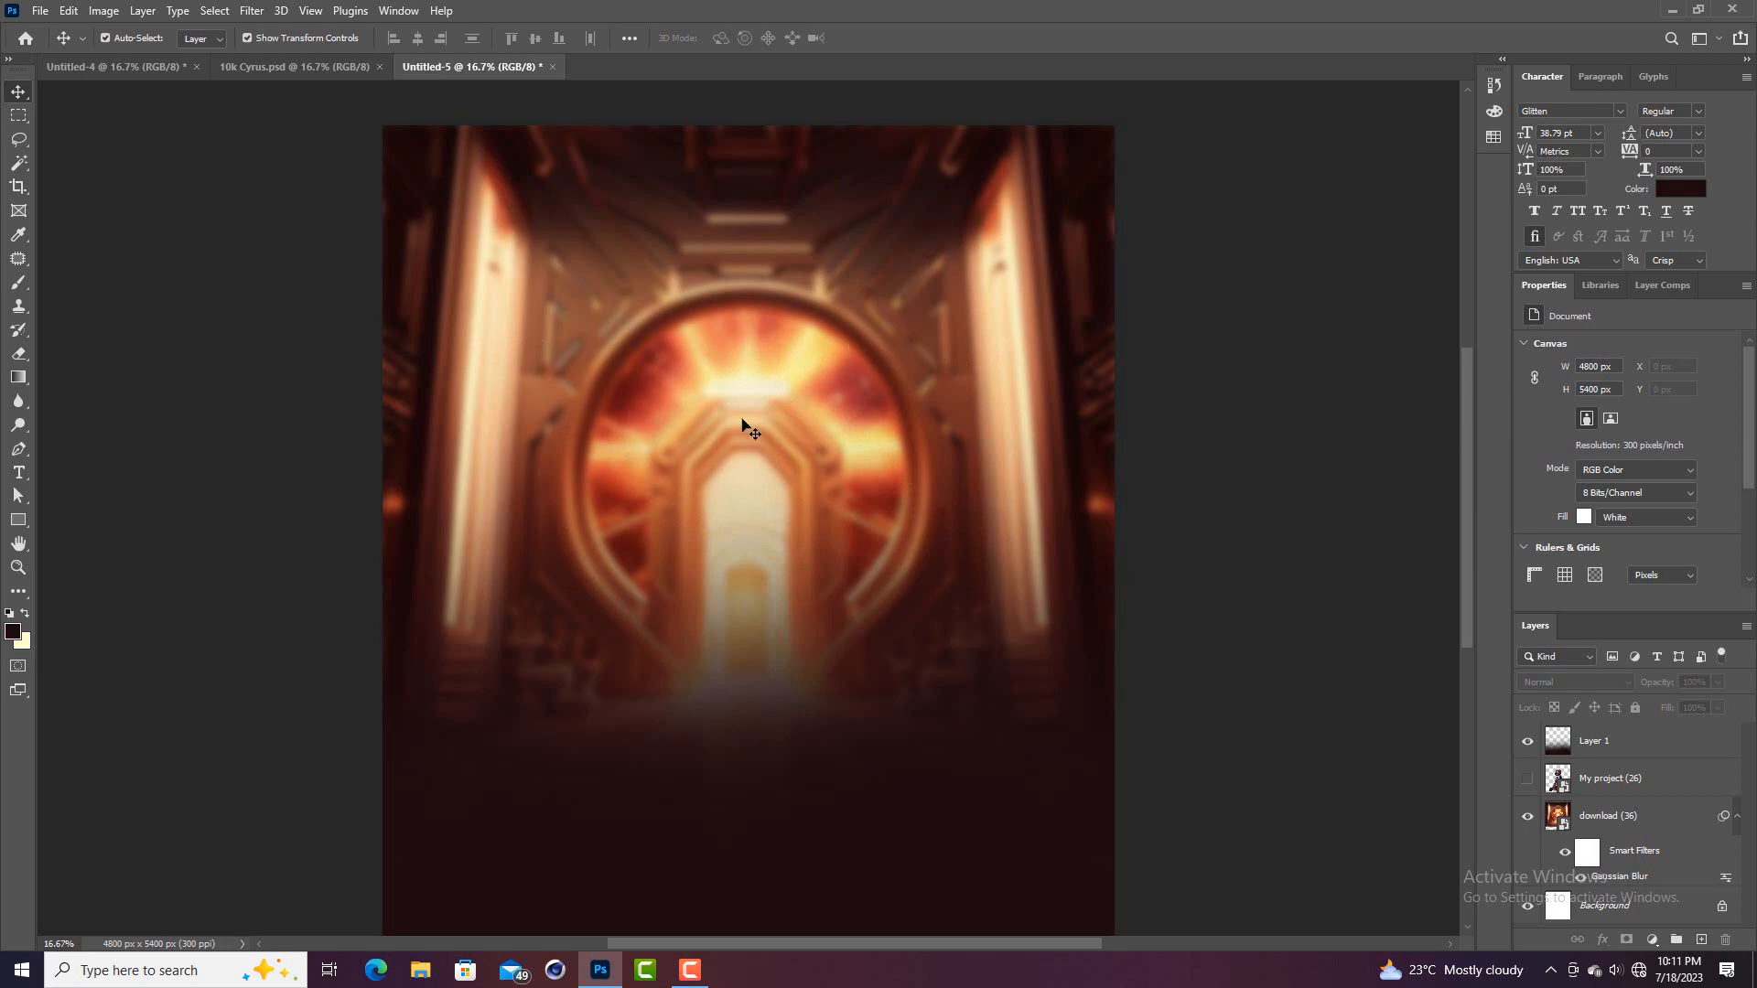
pyautogui.scroll(-2, 723, 440)
pyautogui.scroll(1, 677, 412)
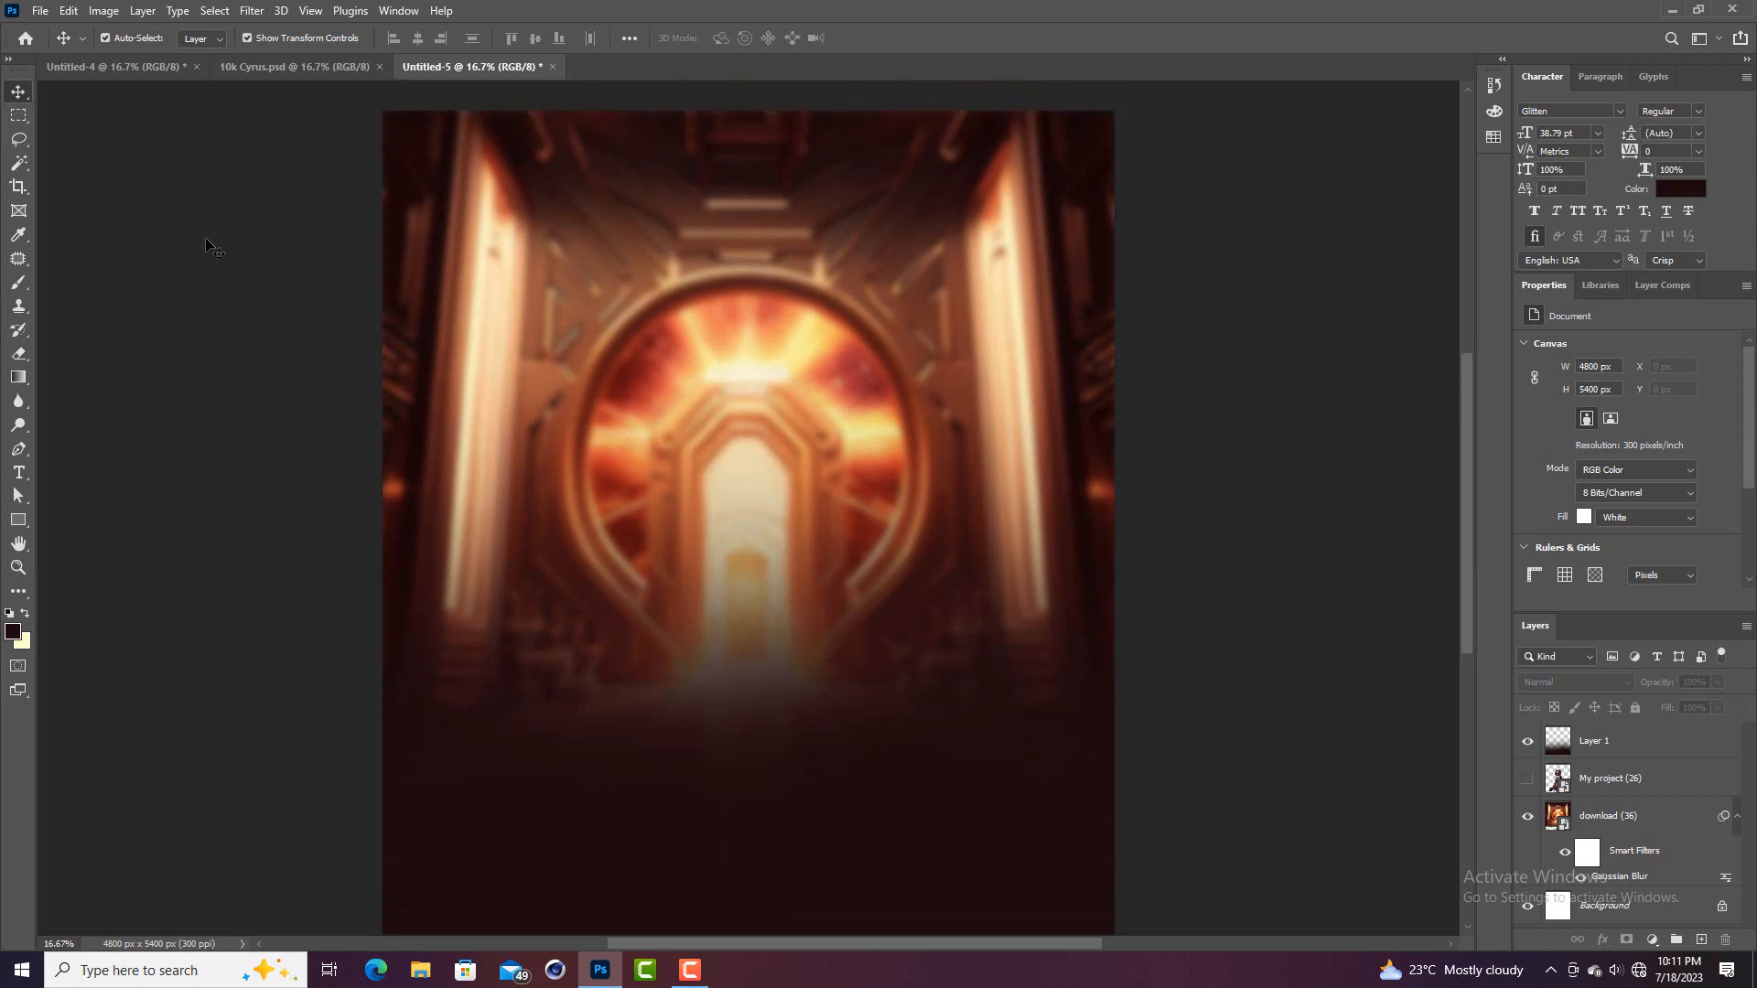
# Search the Downloads folder for an image to embed, going through the files whose names start with B
pyautogui.click(40, 11)
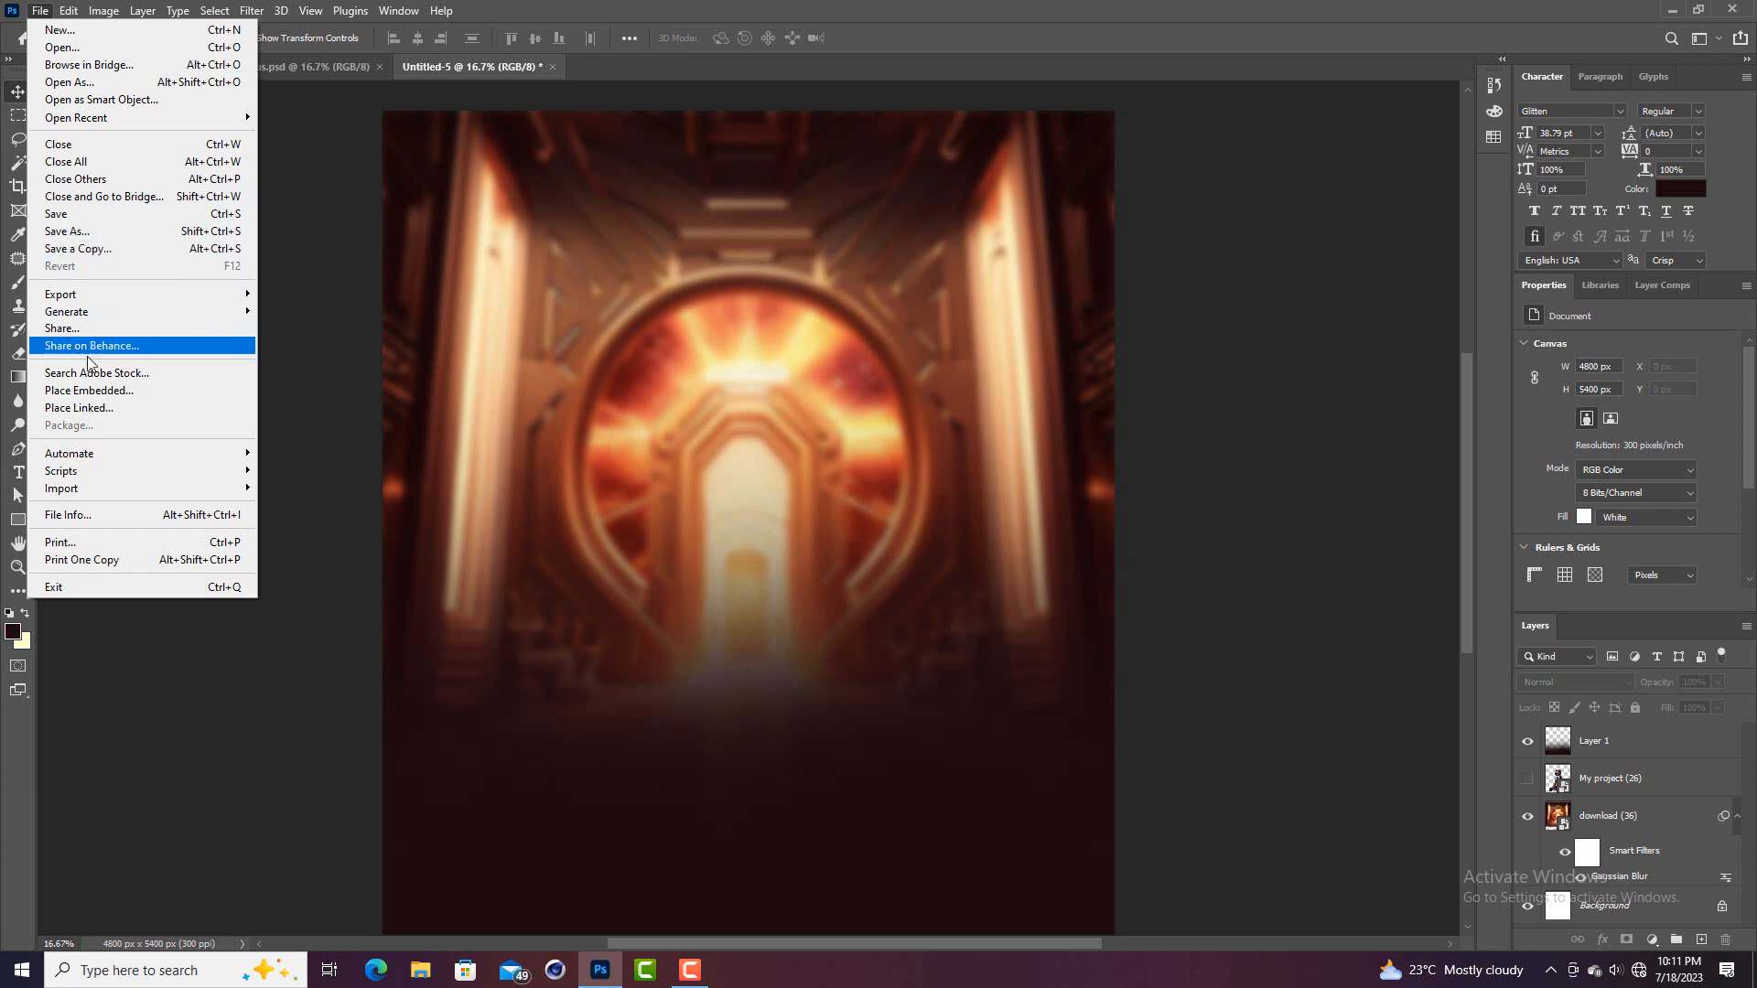
pyautogui.click(99, 391)
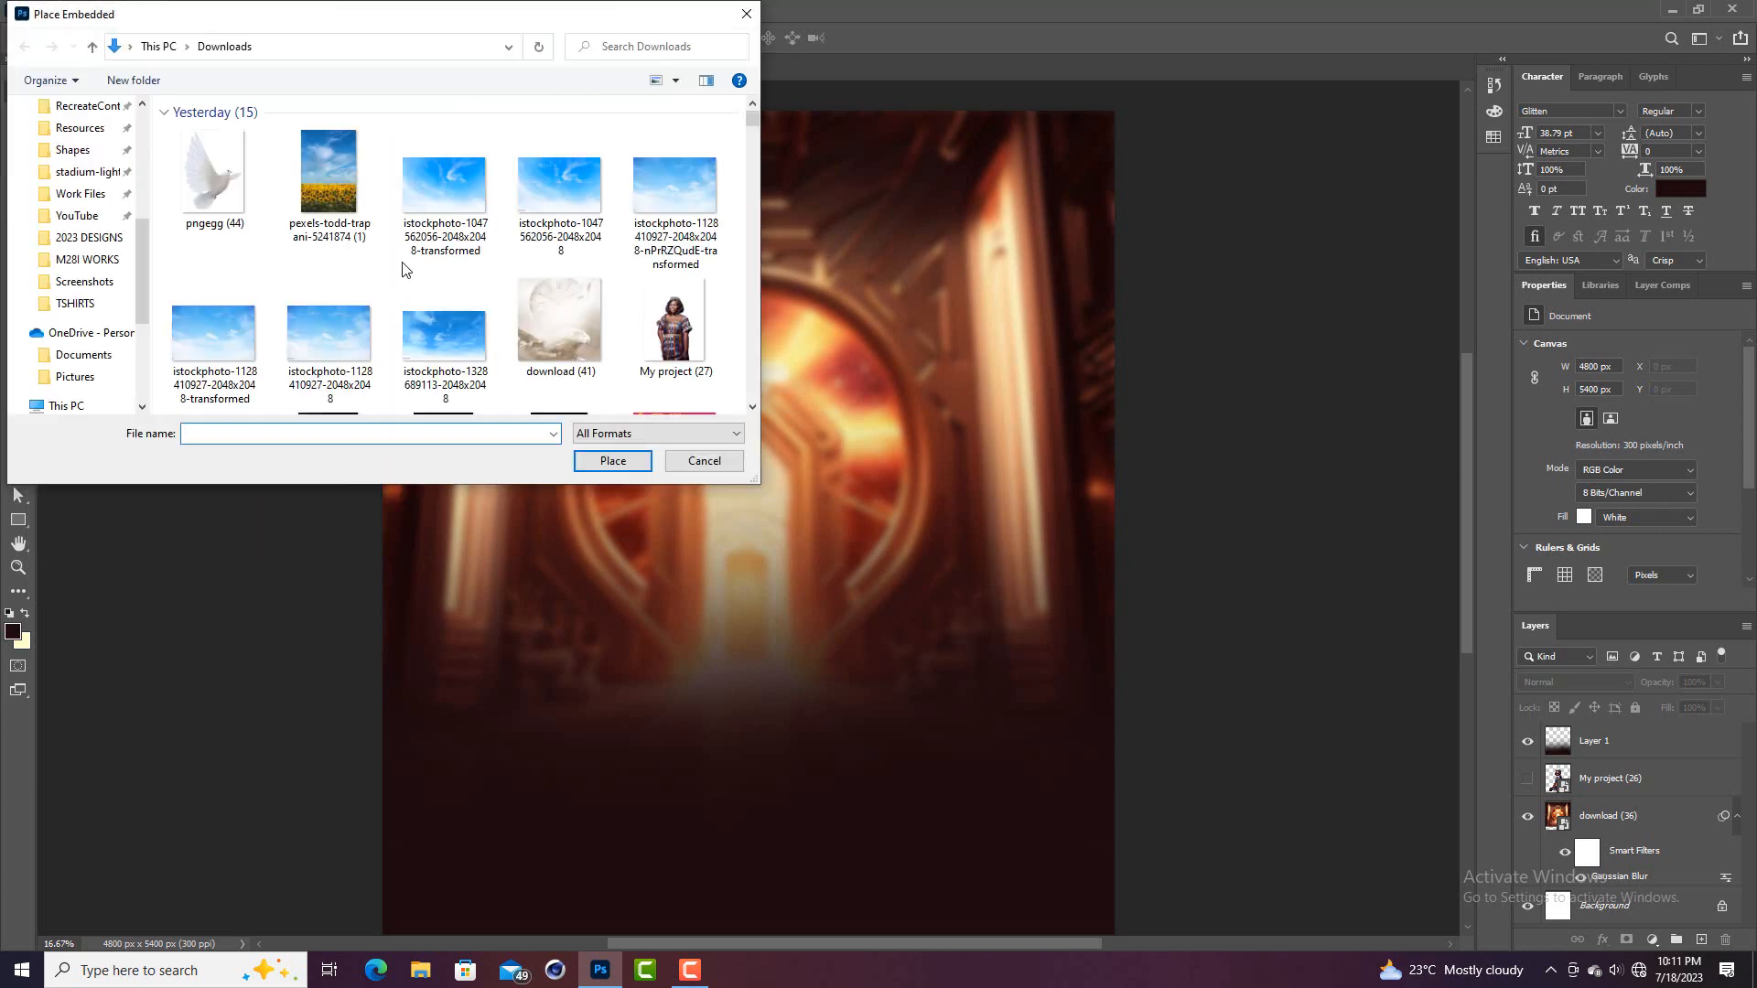
pyautogui.click(443, 317)
pyautogui.press('b')
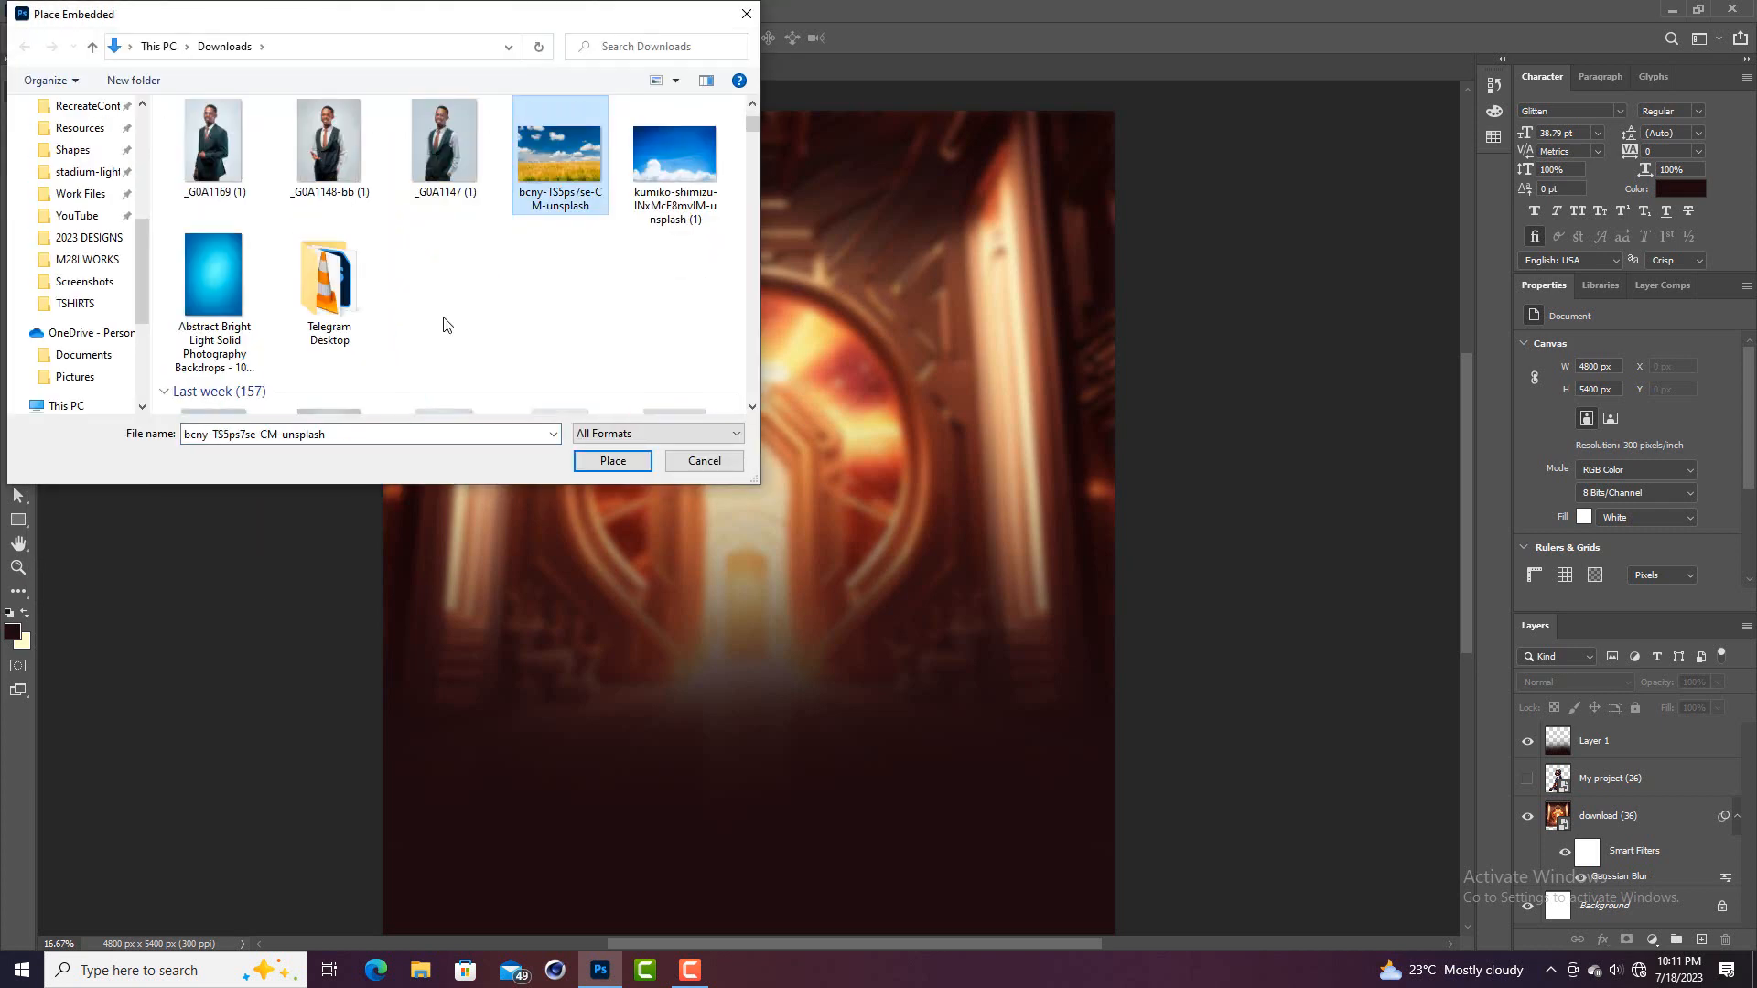
pyautogui.press('b')
pyautogui.press('b')
pyautogui.press('b')
pyautogui.press('b')
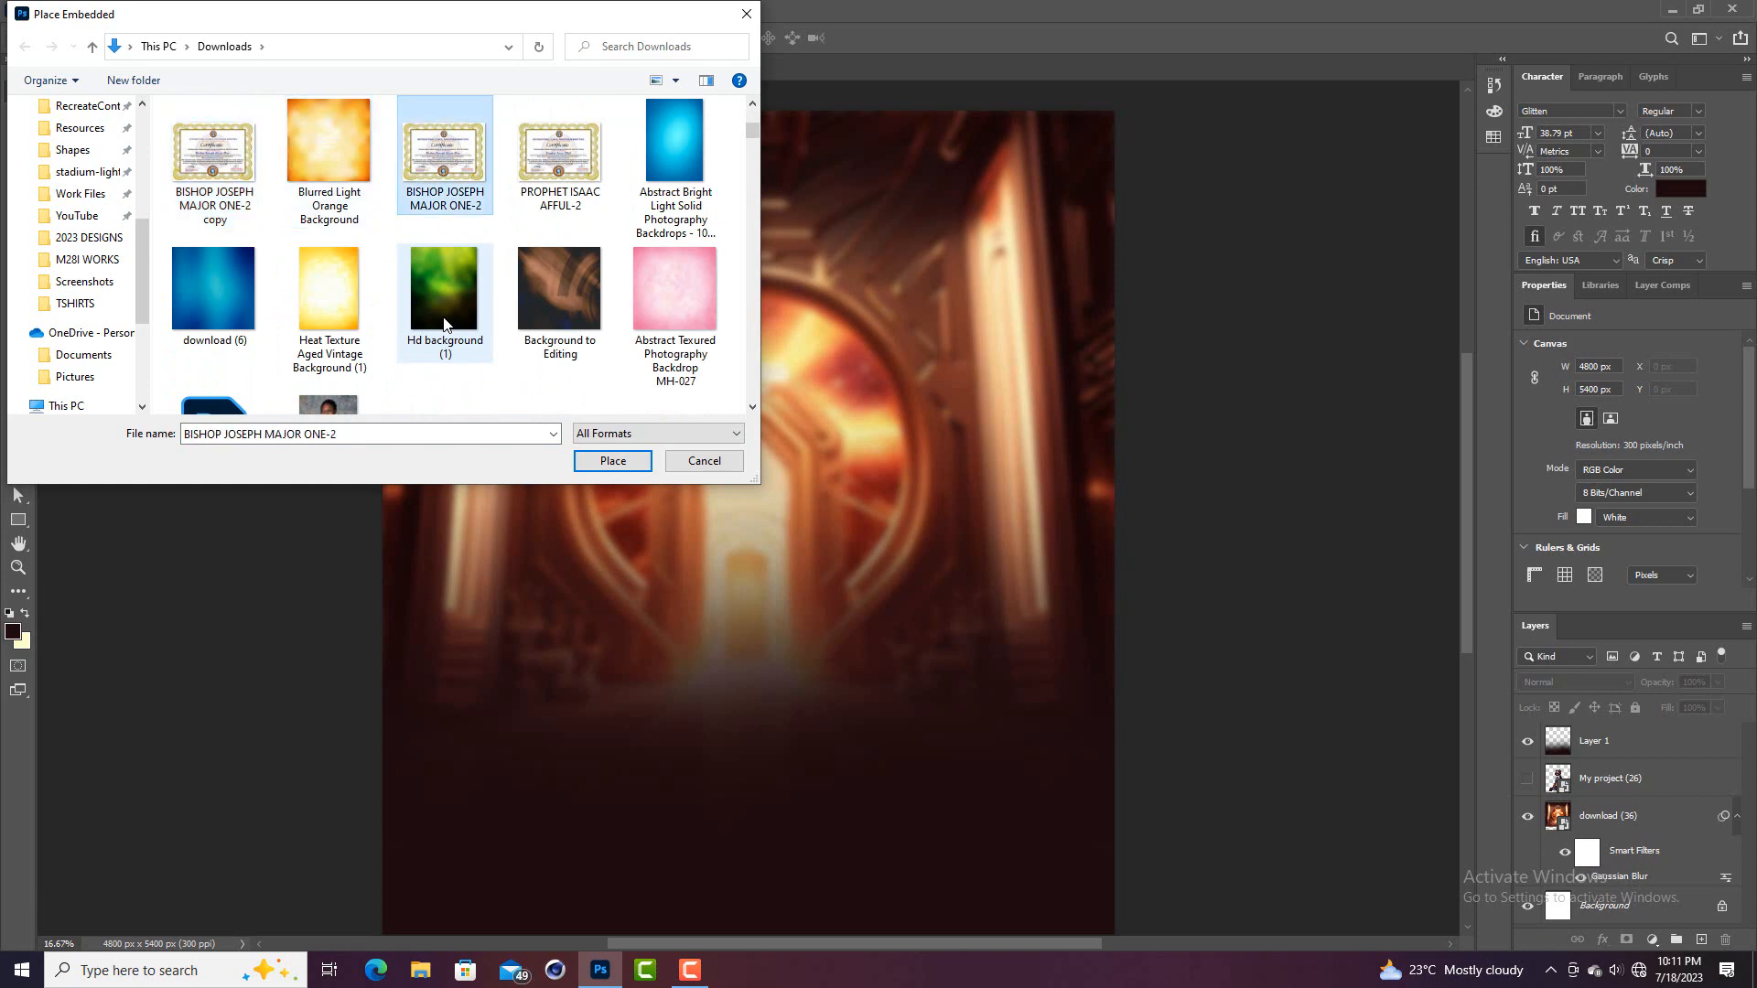
pyautogui.press('b')
pyautogui.press('b')
pyautogui.press('b')
pyautogui.press('b')
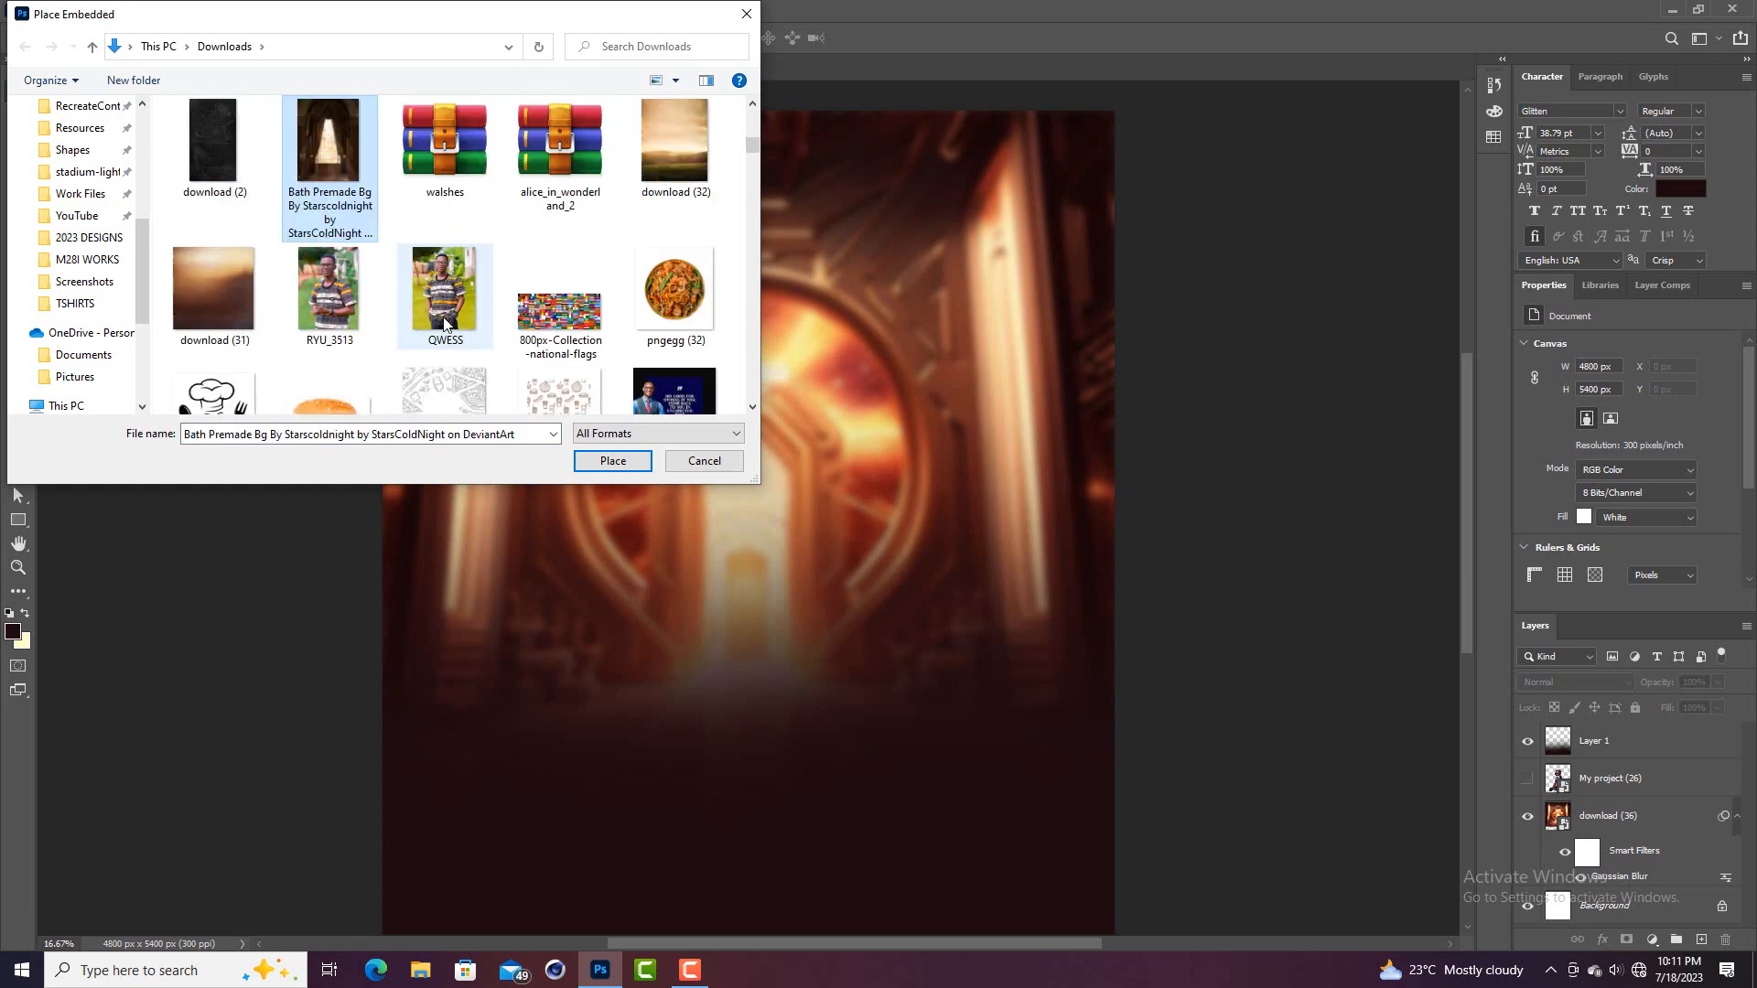
pyautogui.press('b')
pyautogui.press('b')
pyautogui.press('b')
pyautogui.press('b')
pyautogui.press('b')
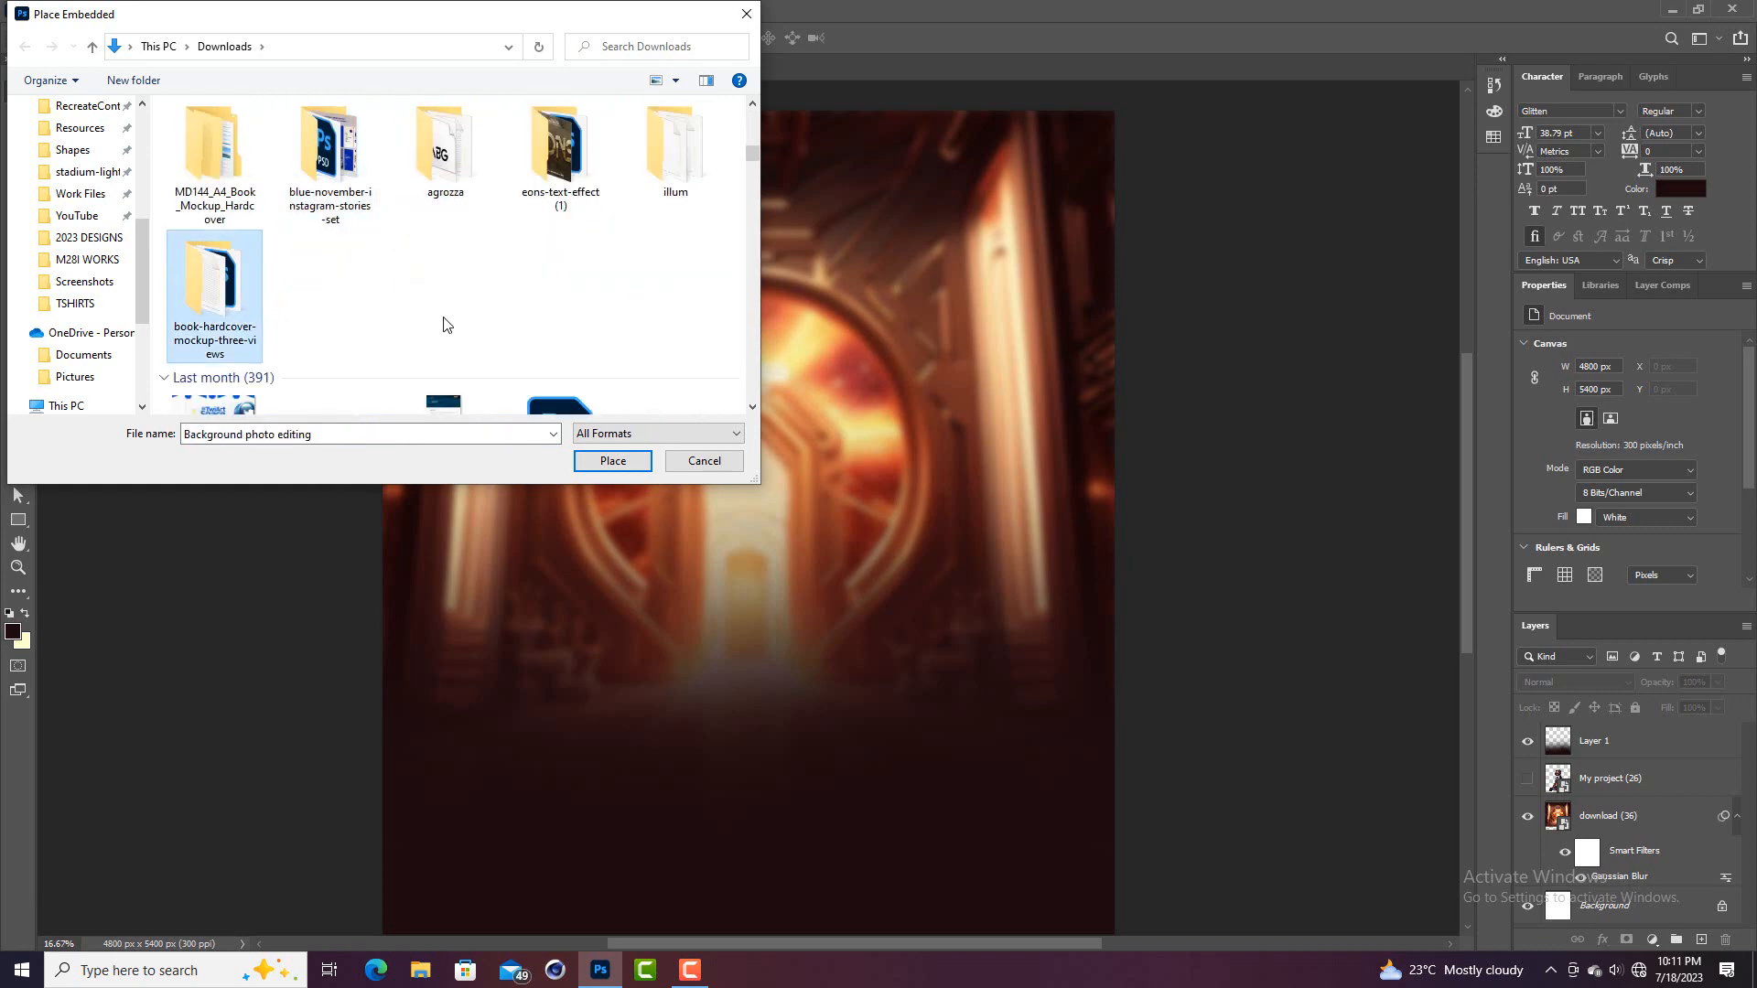
pyautogui.press('b')
pyautogui.press('b')
pyautogui.press('b')
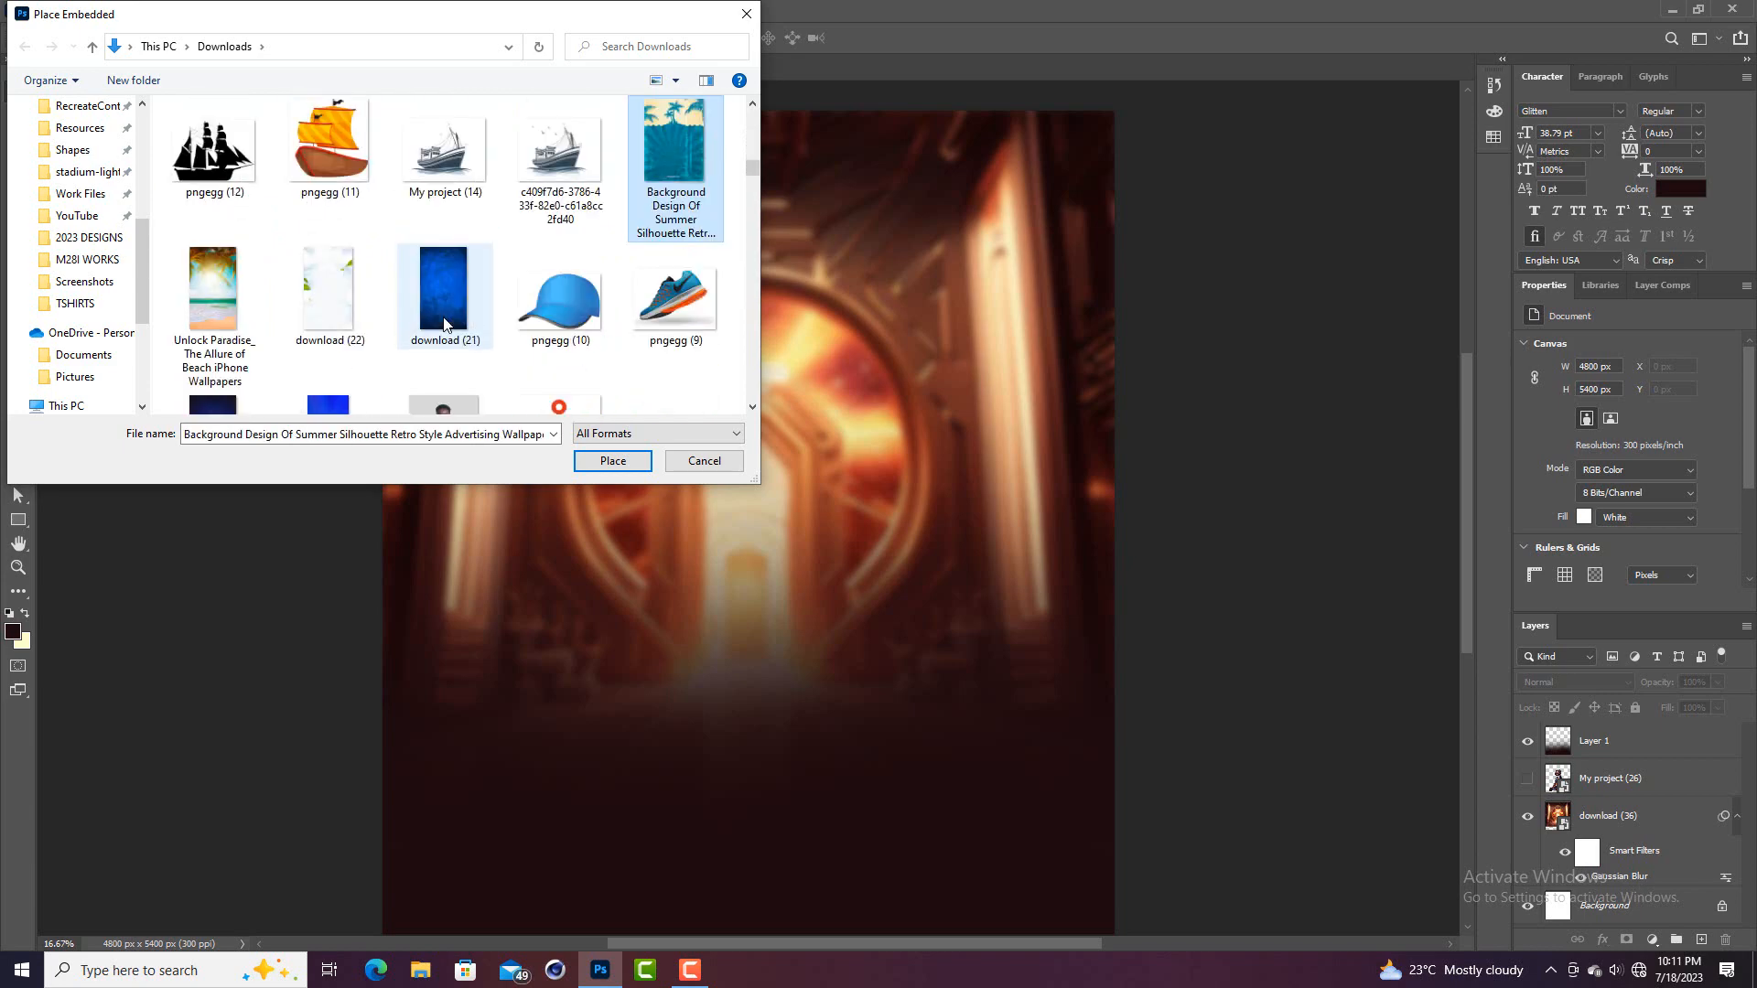
pyautogui.press('b')
pyautogui.press('b')
pyautogui.press('b')
pyautogui.press('b')
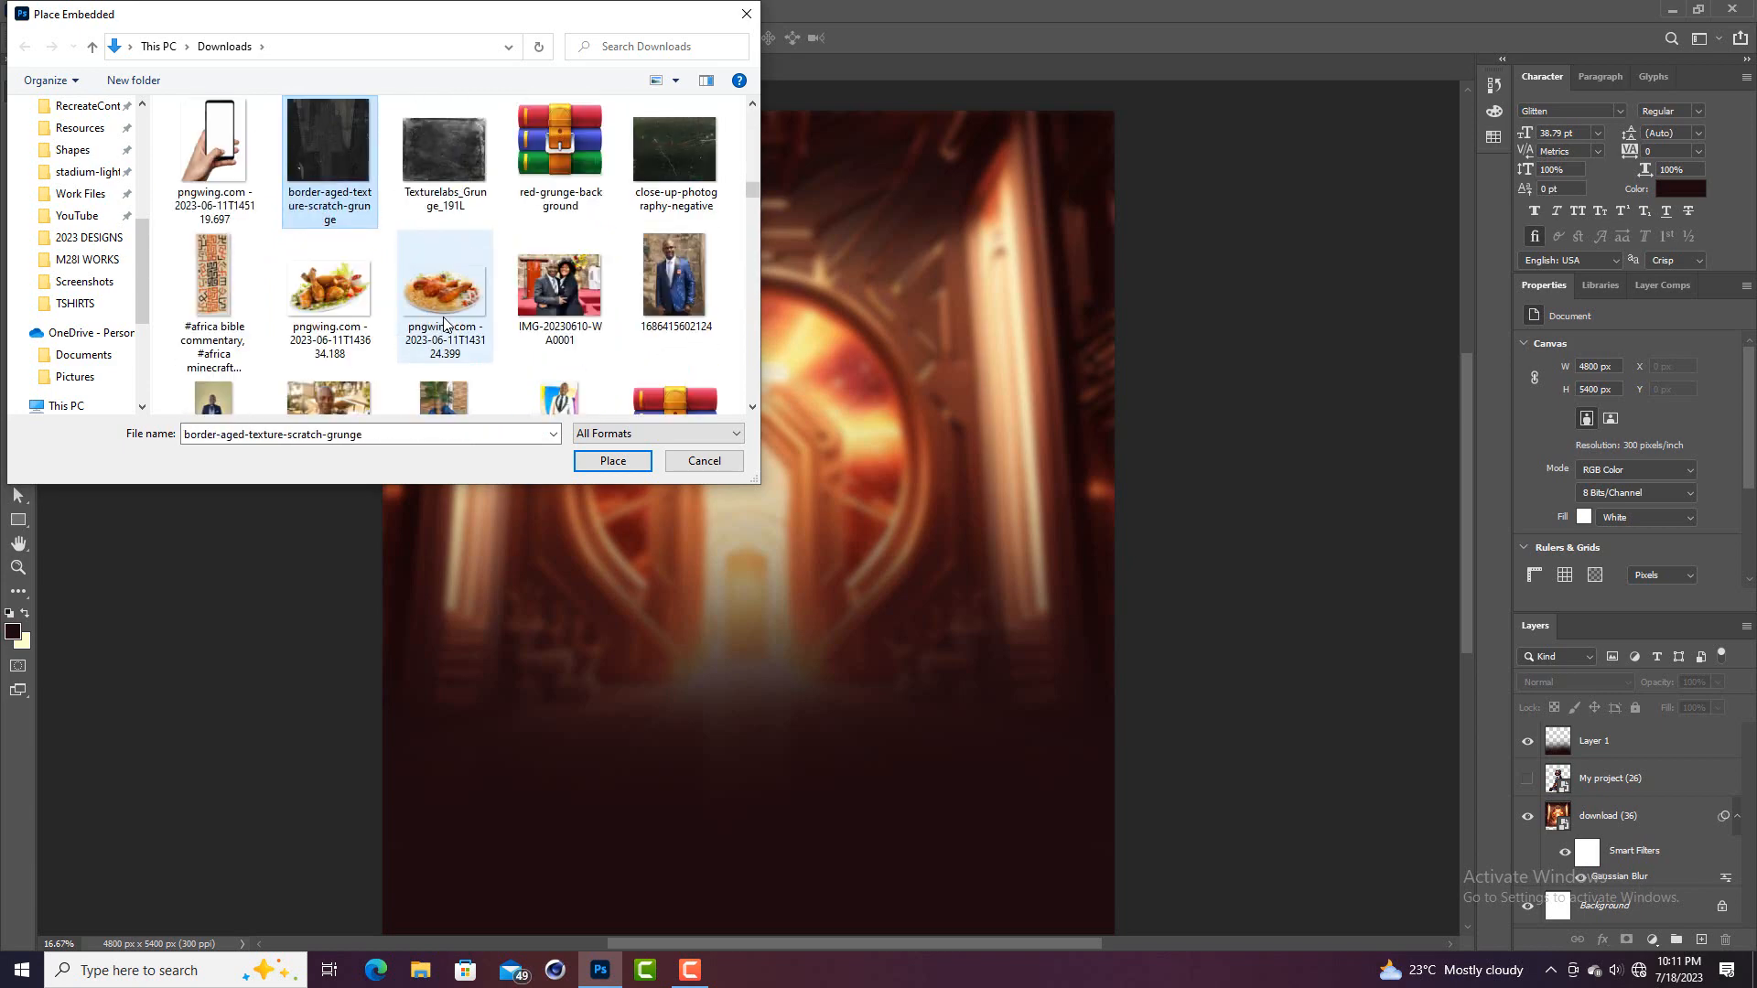
# Place the One Side flares image as an embedded smart object above Layer 1
pyautogui.doubleClick(546, 141)
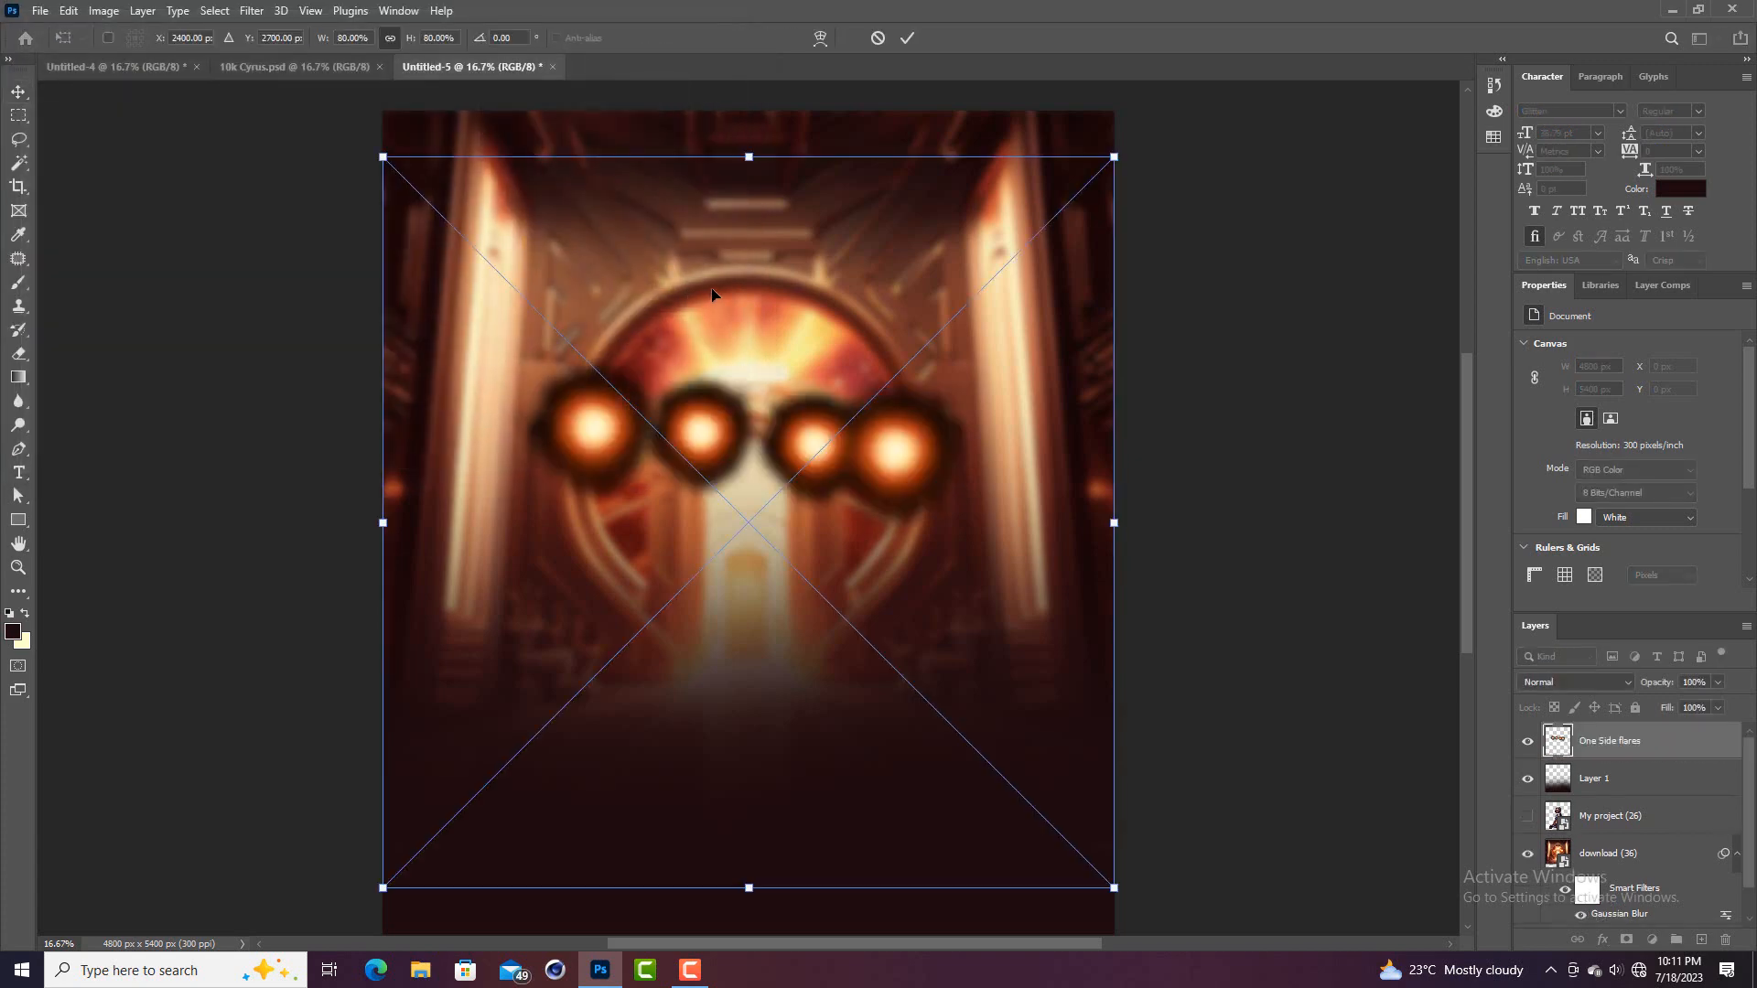
pyautogui.click(913, 37)
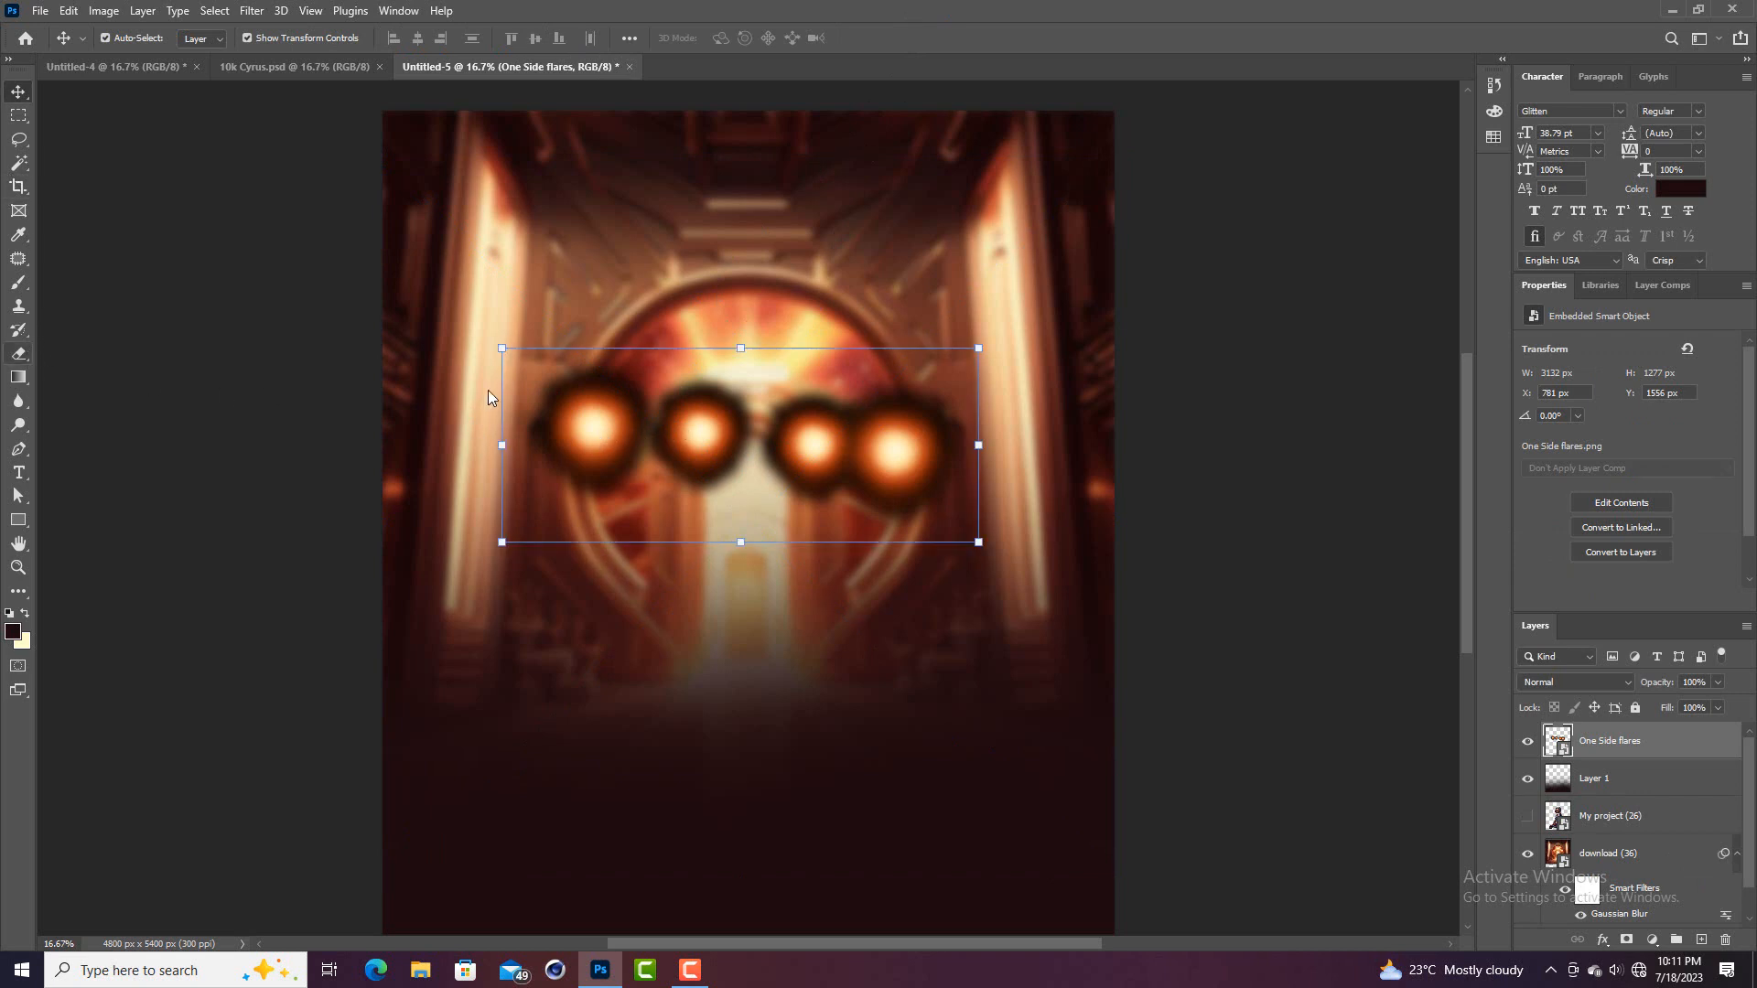
# Rasterize the One Side flares smart object so its pixels can be edited directly
pyautogui.press('e')
pyautogui.click(592, 430)
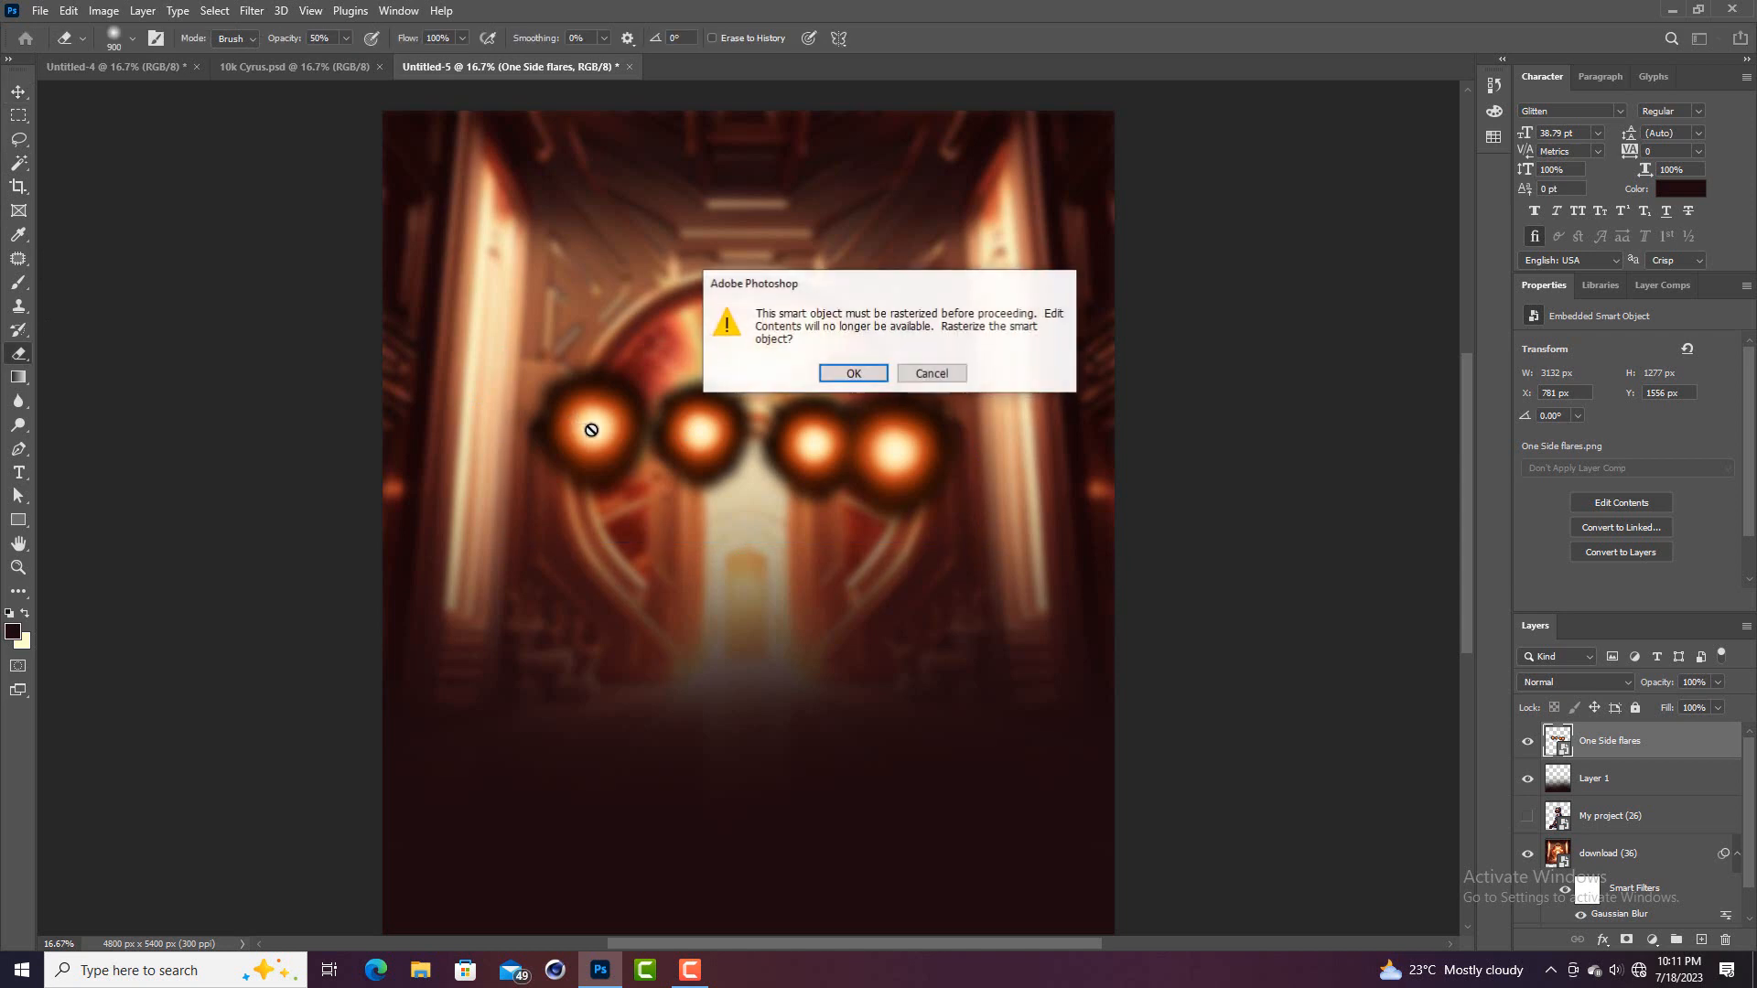
pyautogui.click(854, 374)
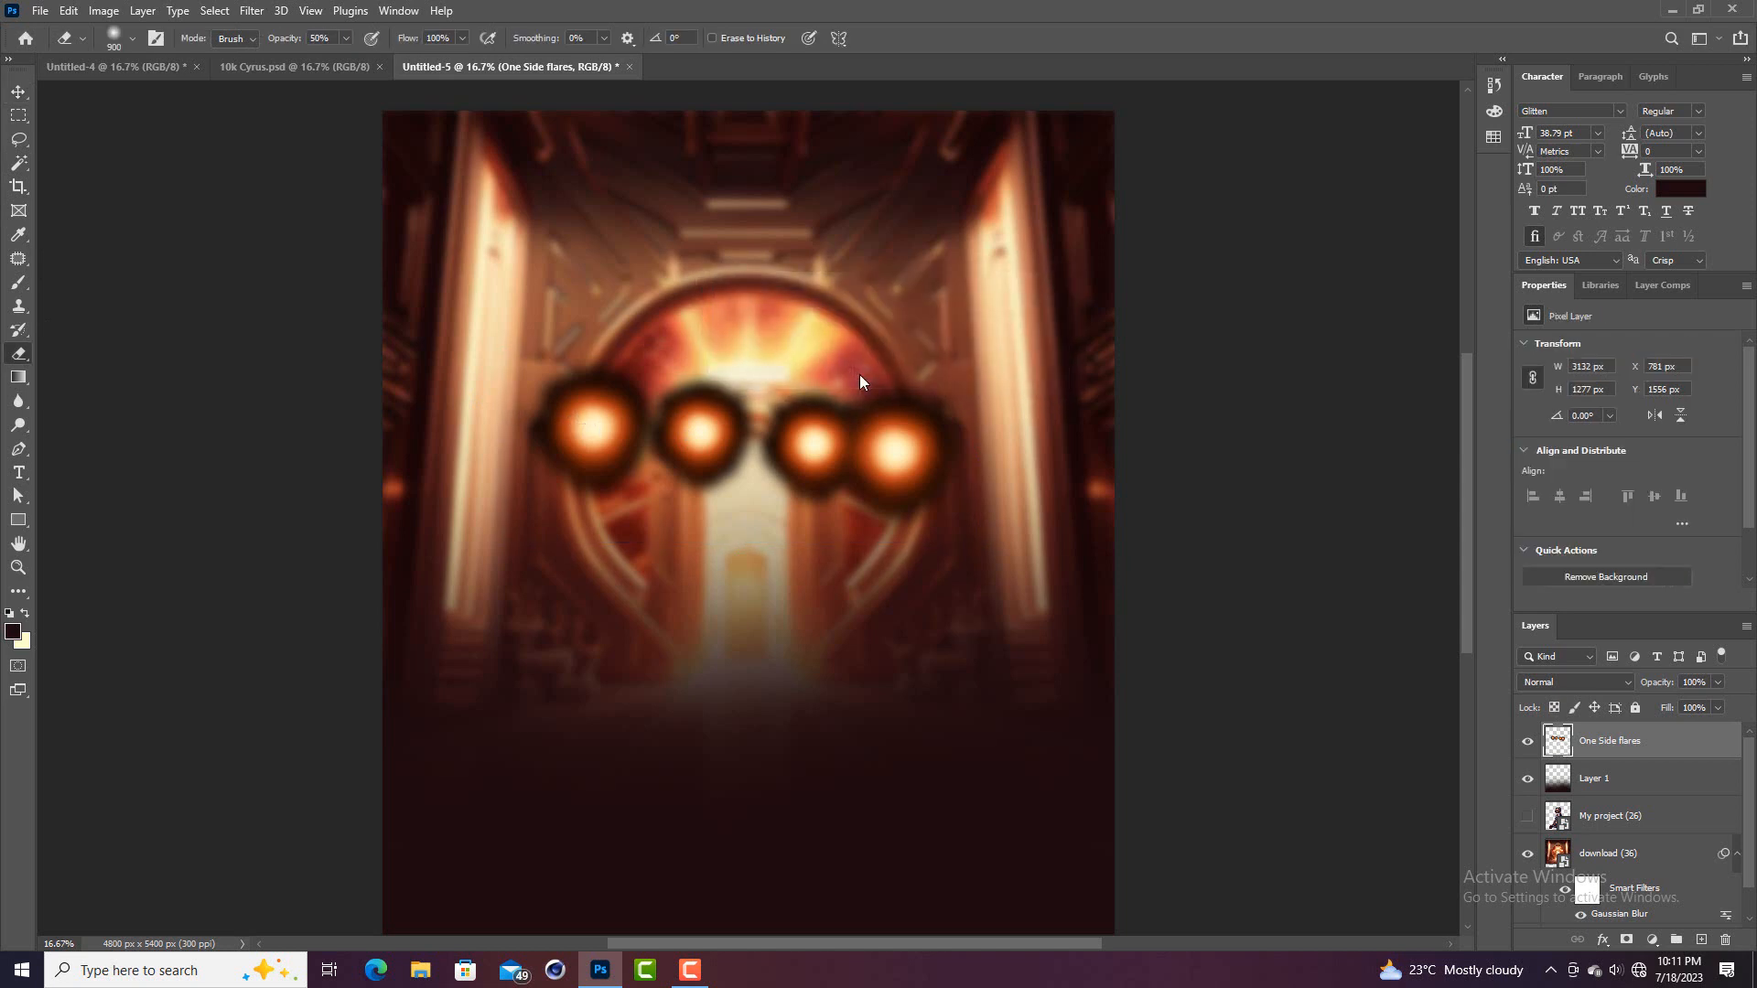
# Outline the leftmost flare freehand with the Lasso tool, feather 20 px, and cut it onto its own new layer
pyautogui.click(19, 139)
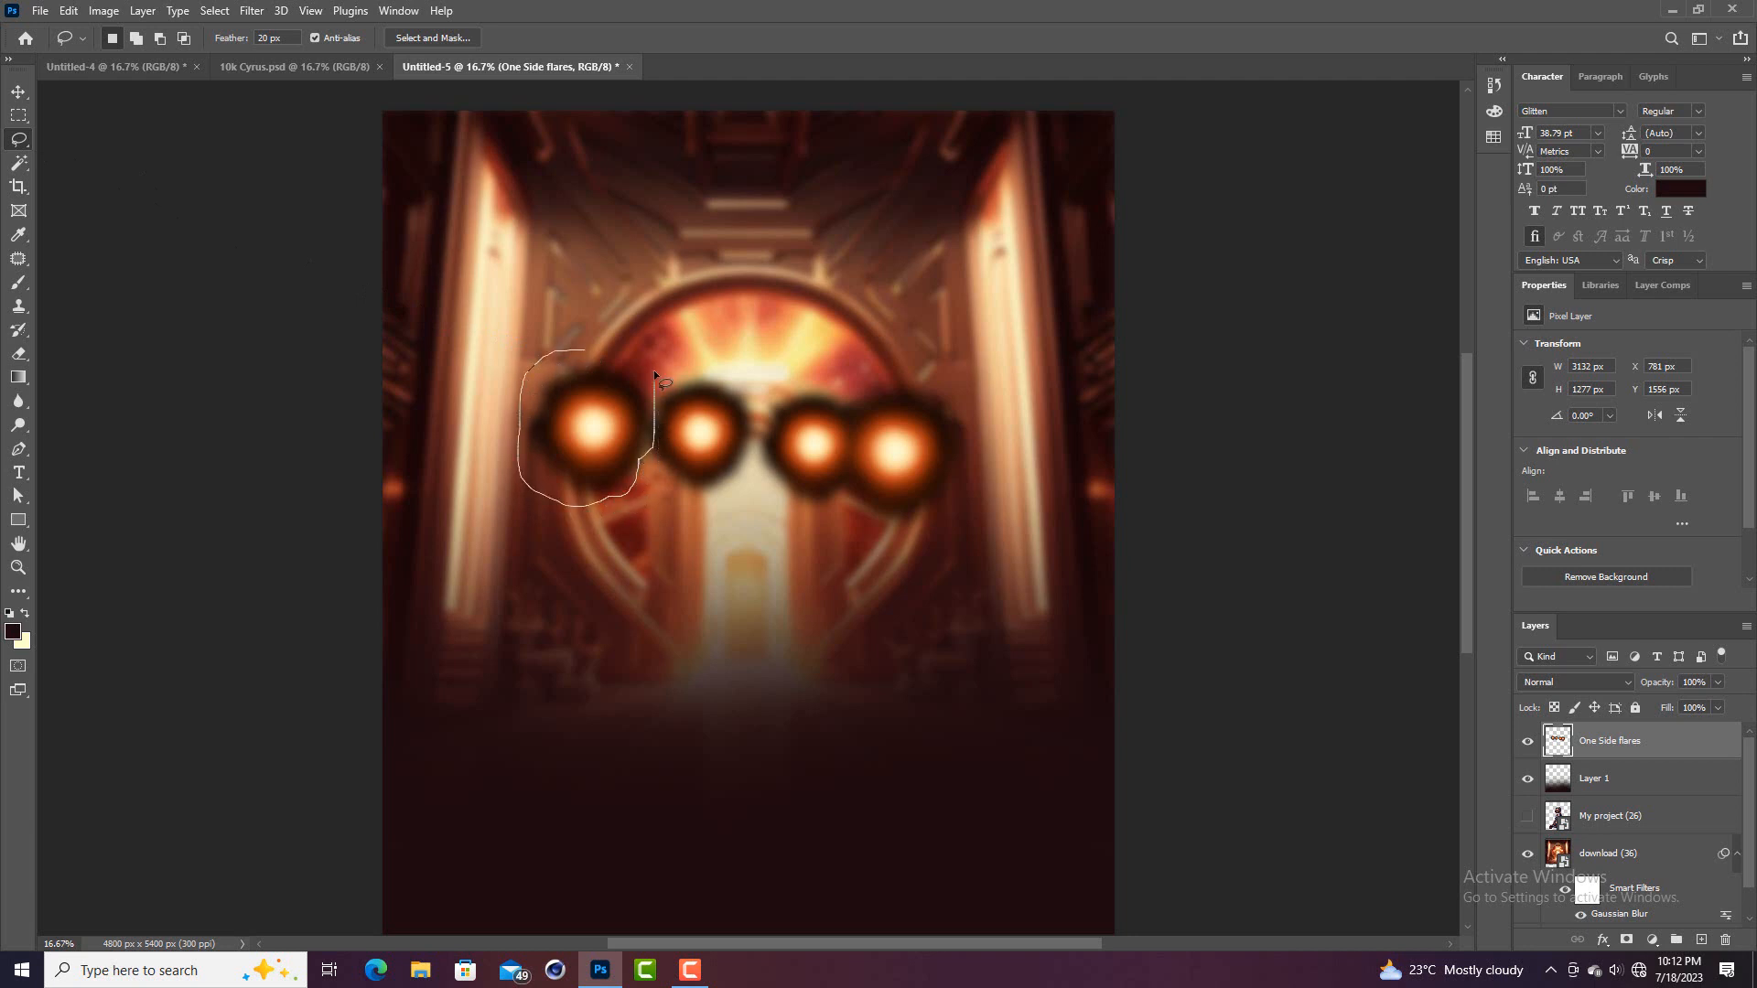
pyautogui.moveTo(627, 345); pyautogui.dragTo(574, 355)
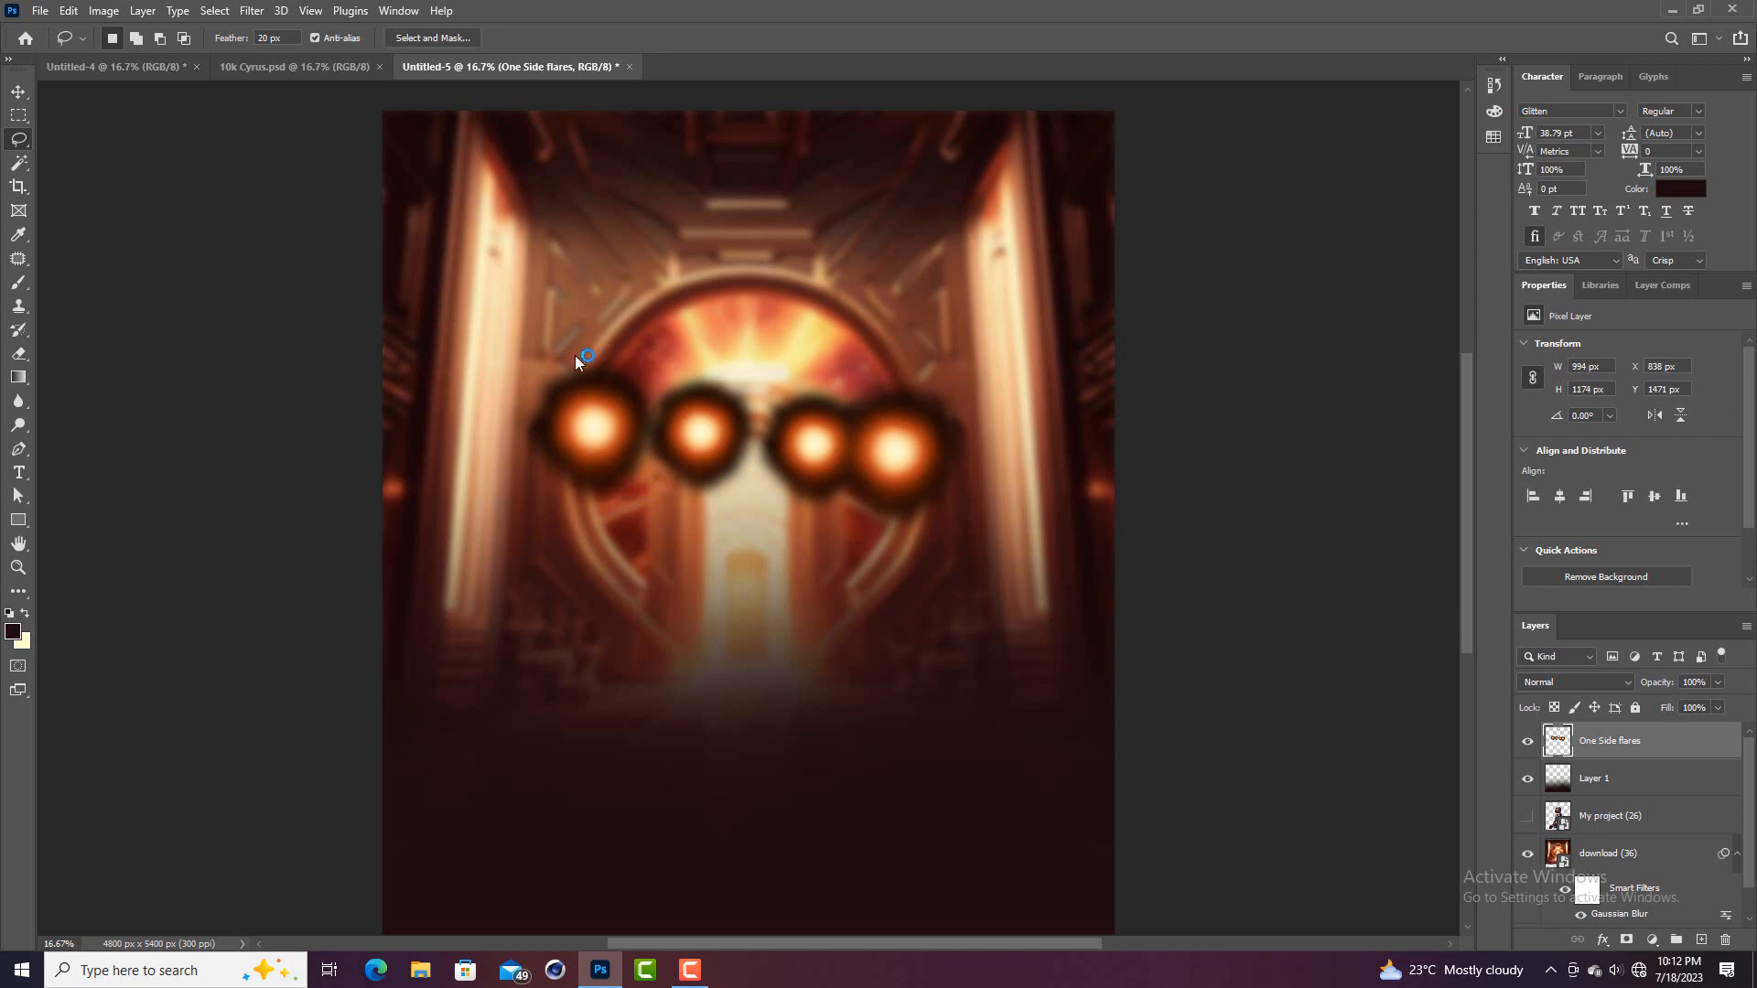
pyautogui.rightClick(591, 417)
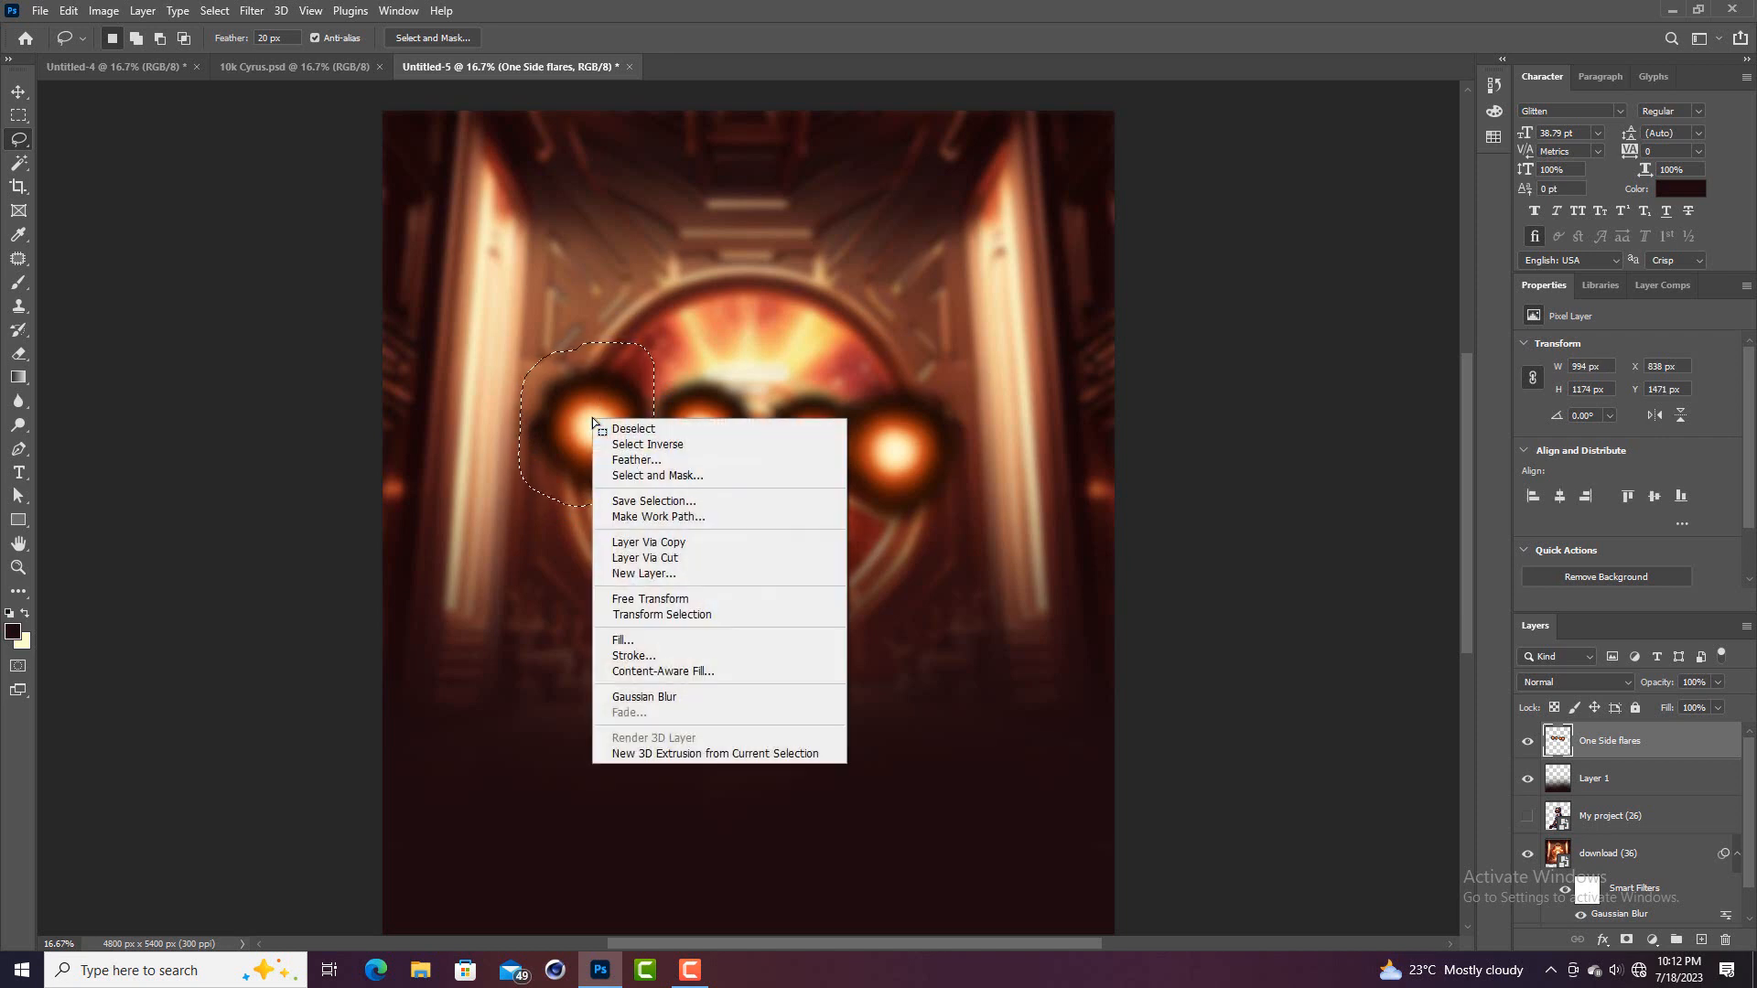
pyautogui.click(649, 558)
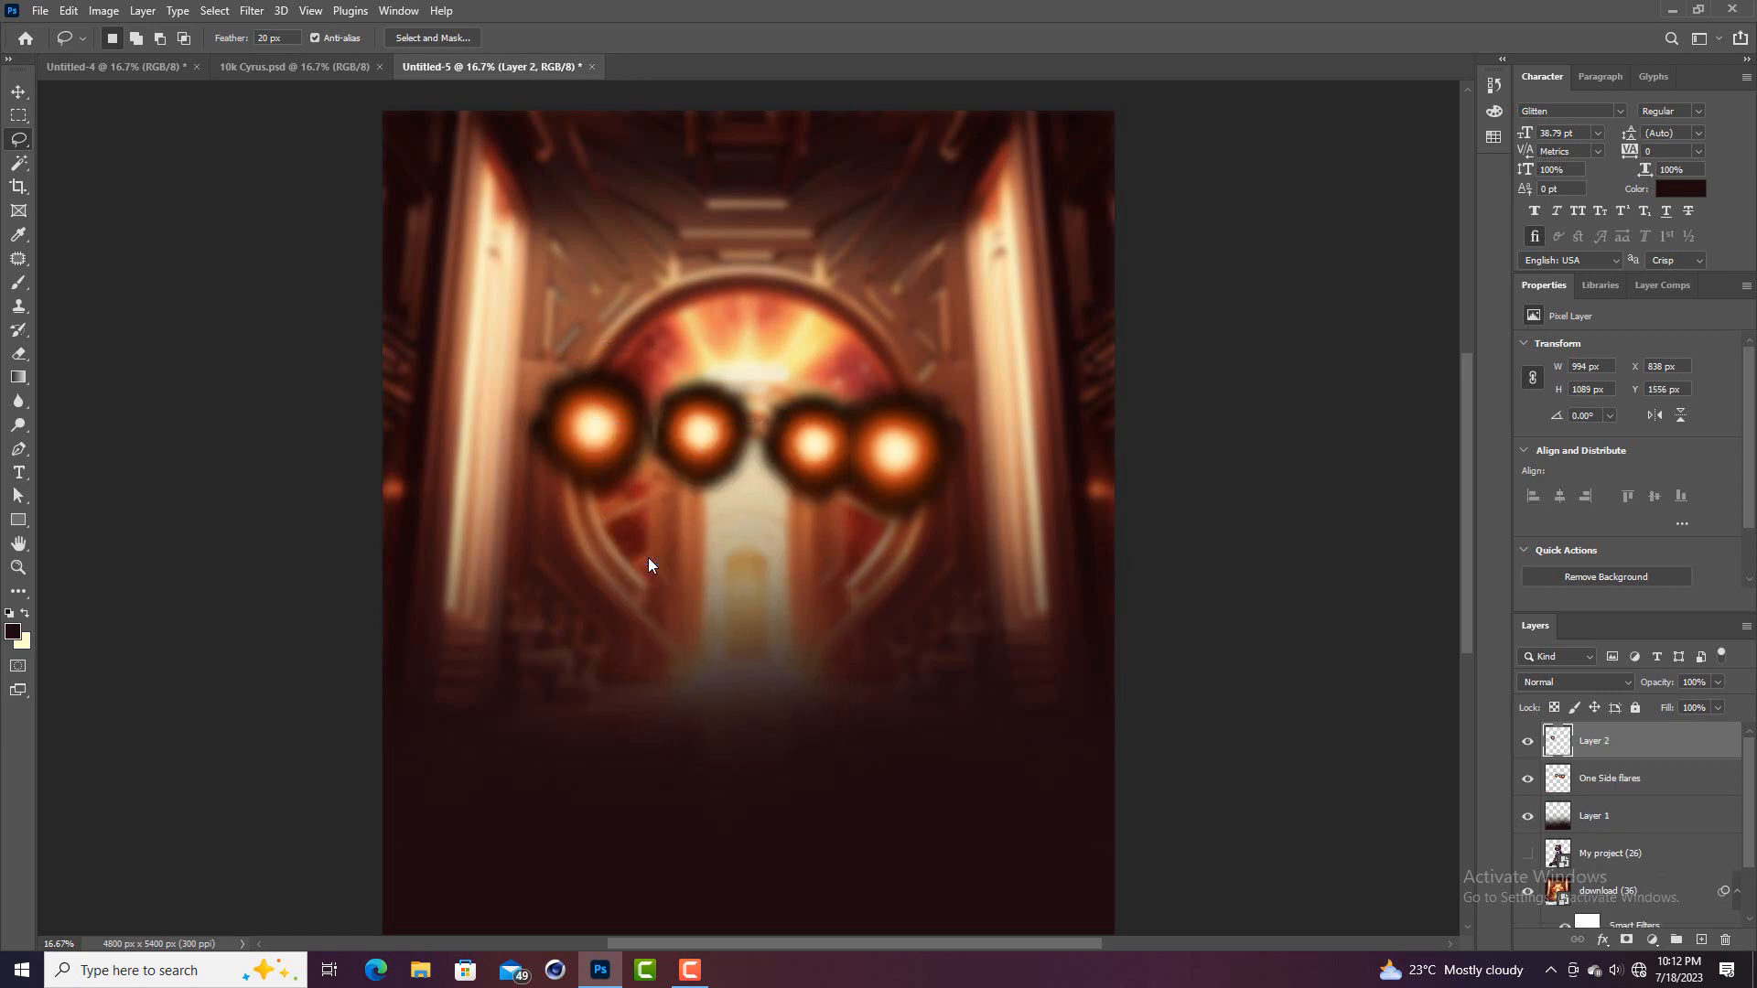
# Hide the One Side flares layer and select the separated flare on Layer 2
pyautogui.click(18, 91)
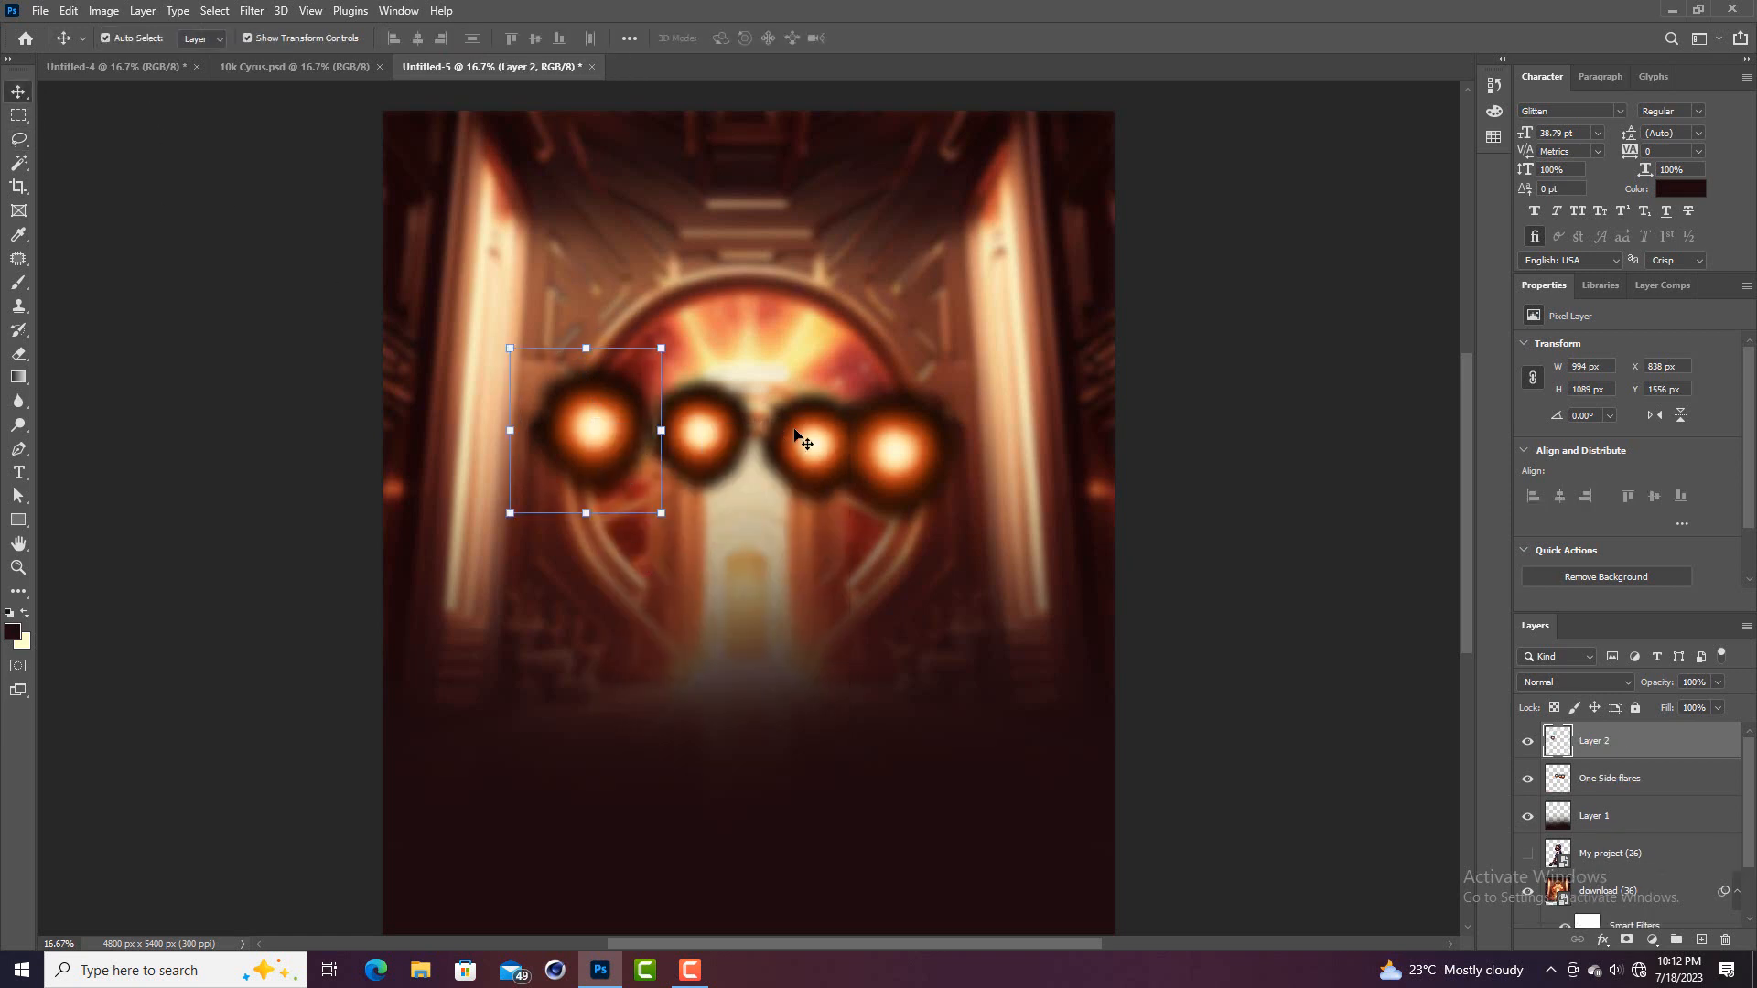
pyautogui.click(909, 458)
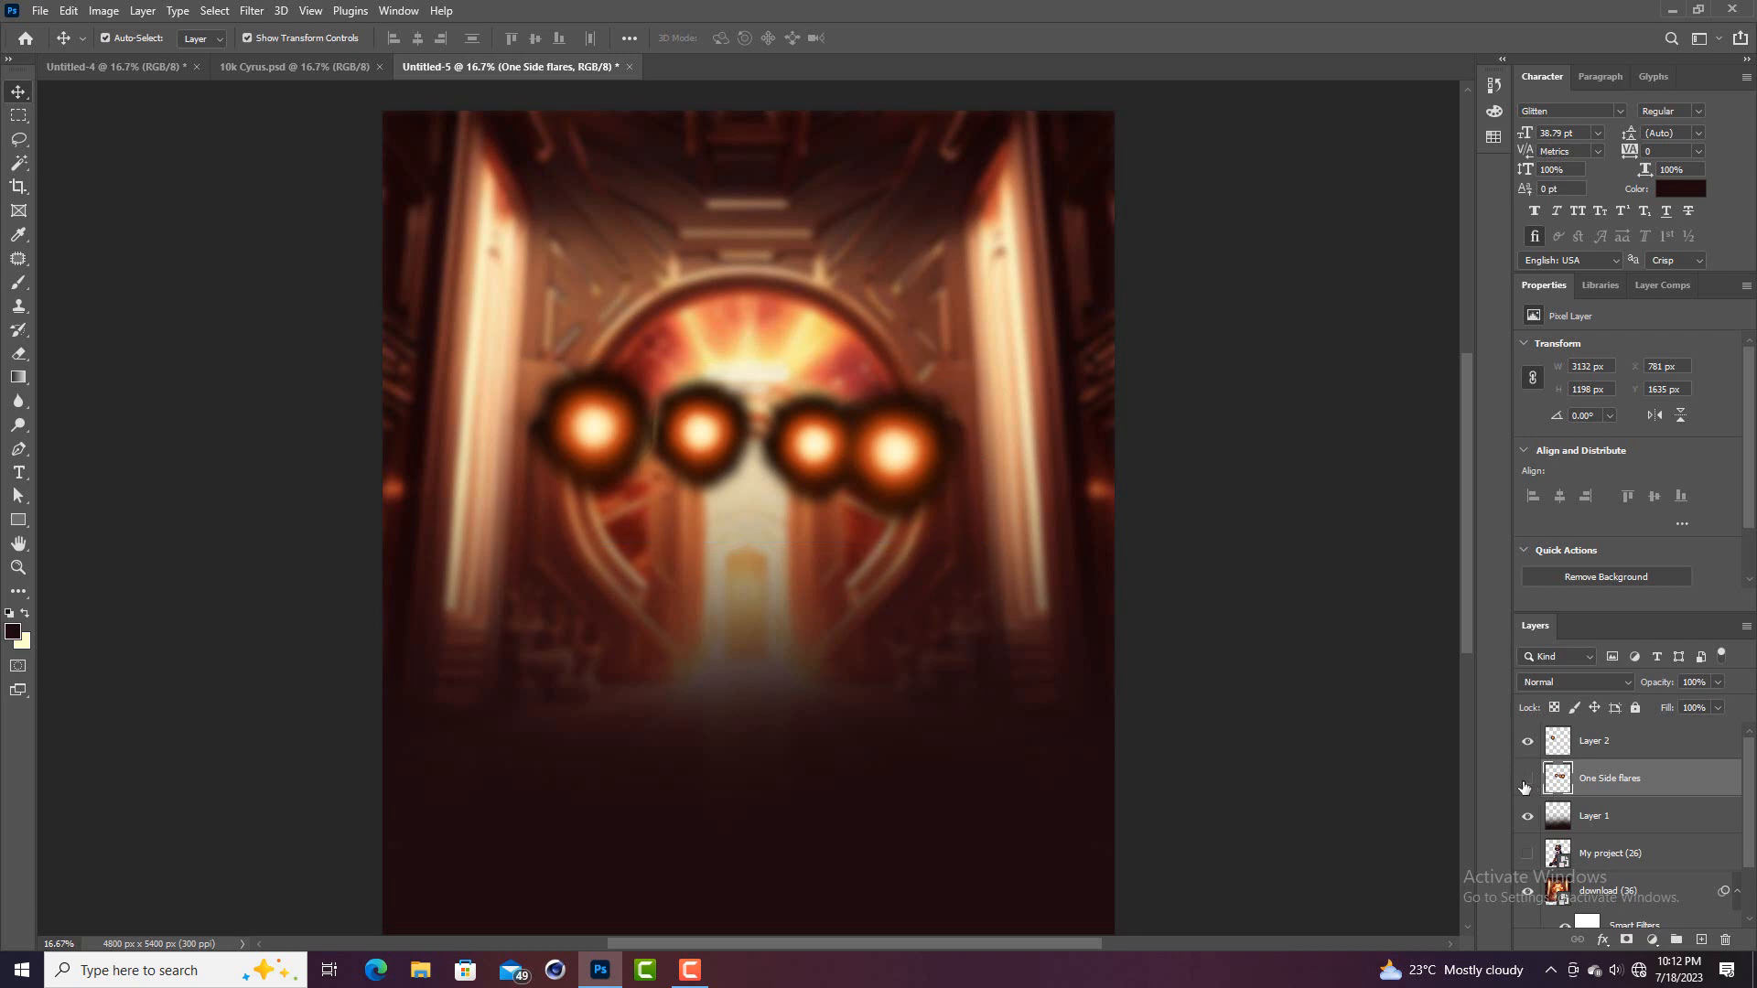
pyautogui.click(1528, 779)
pyautogui.click(668, 433)
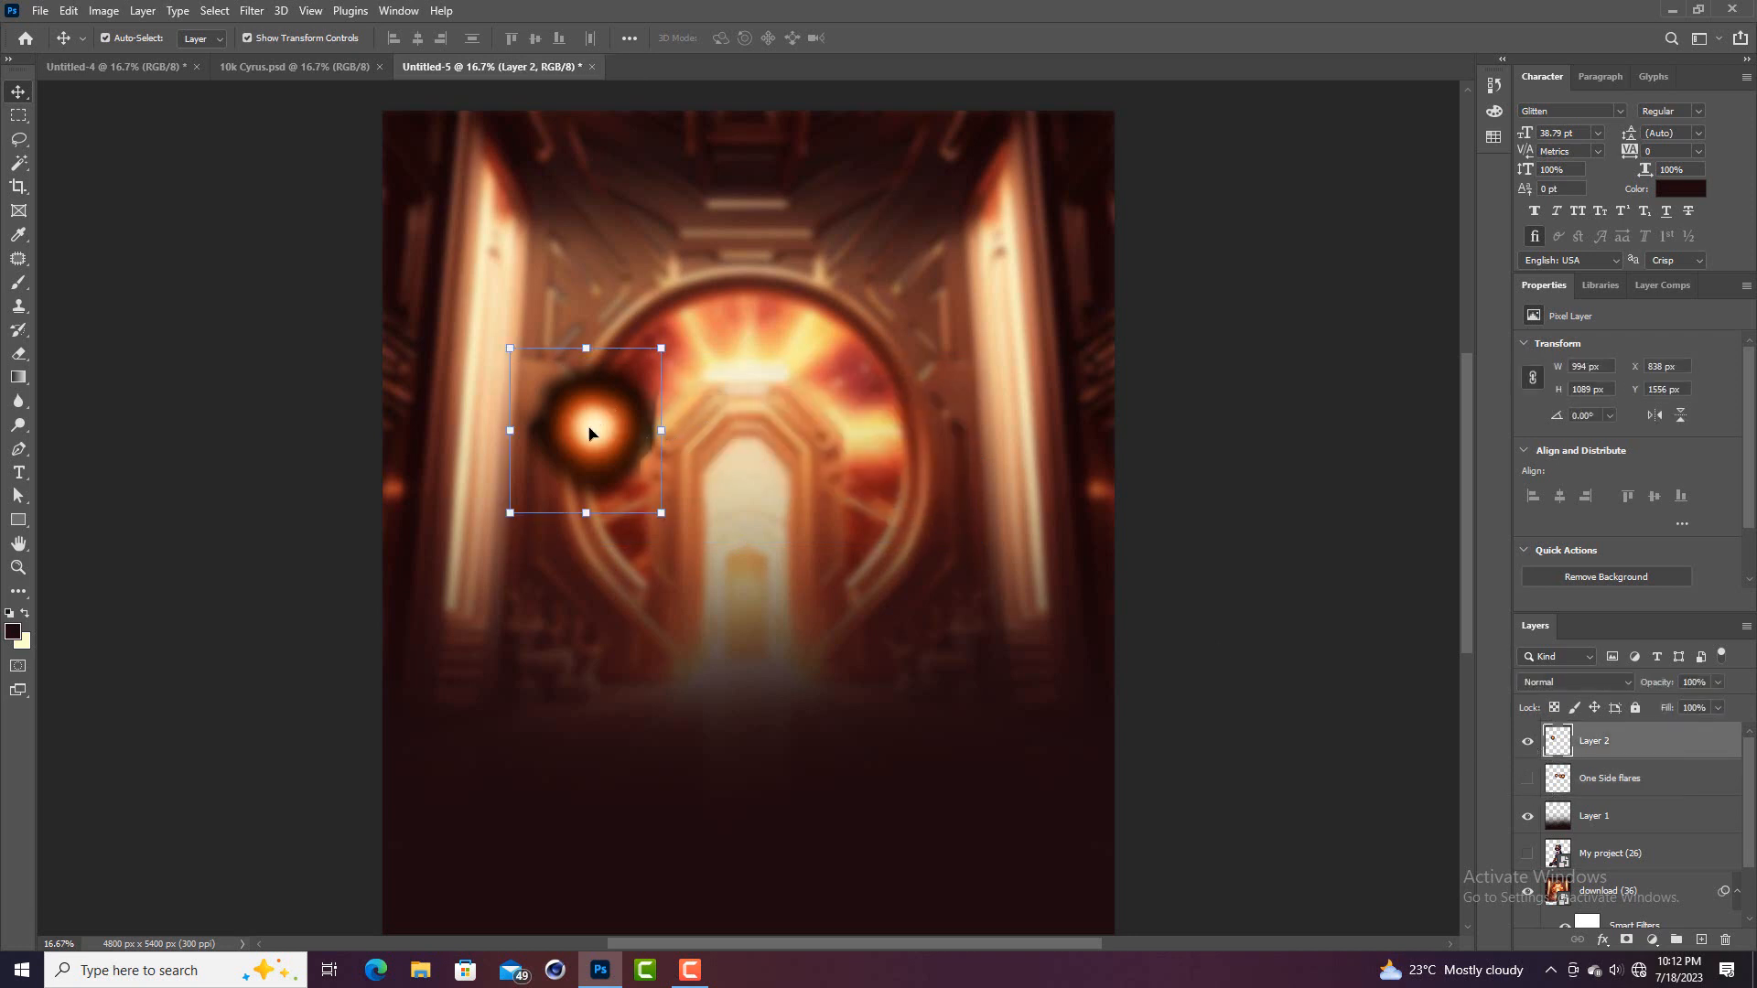
# Centre the separated flare over the round doorway and enlarge it proportionally to about 2344 x 2569 px
pyautogui.moveTo(626, 413); pyautogui.dragTo(777, 373)
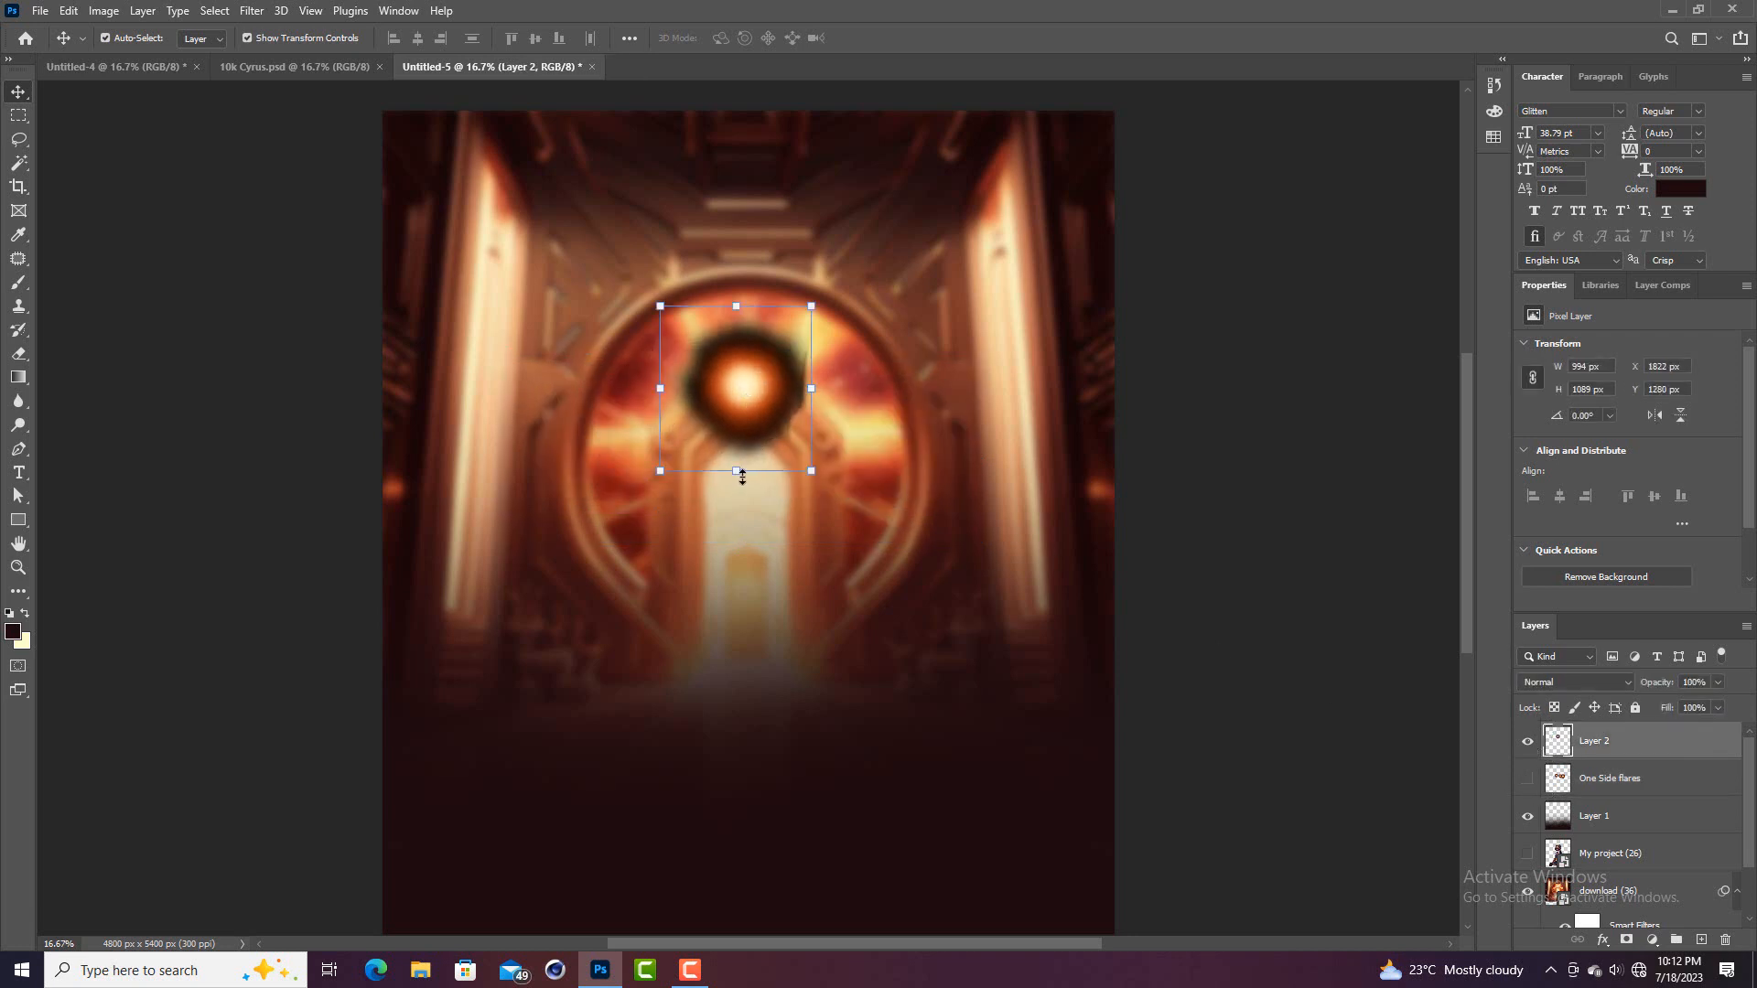
pyautogui.moveTo(742, 476); pyautogui.dragTo(741, 665)
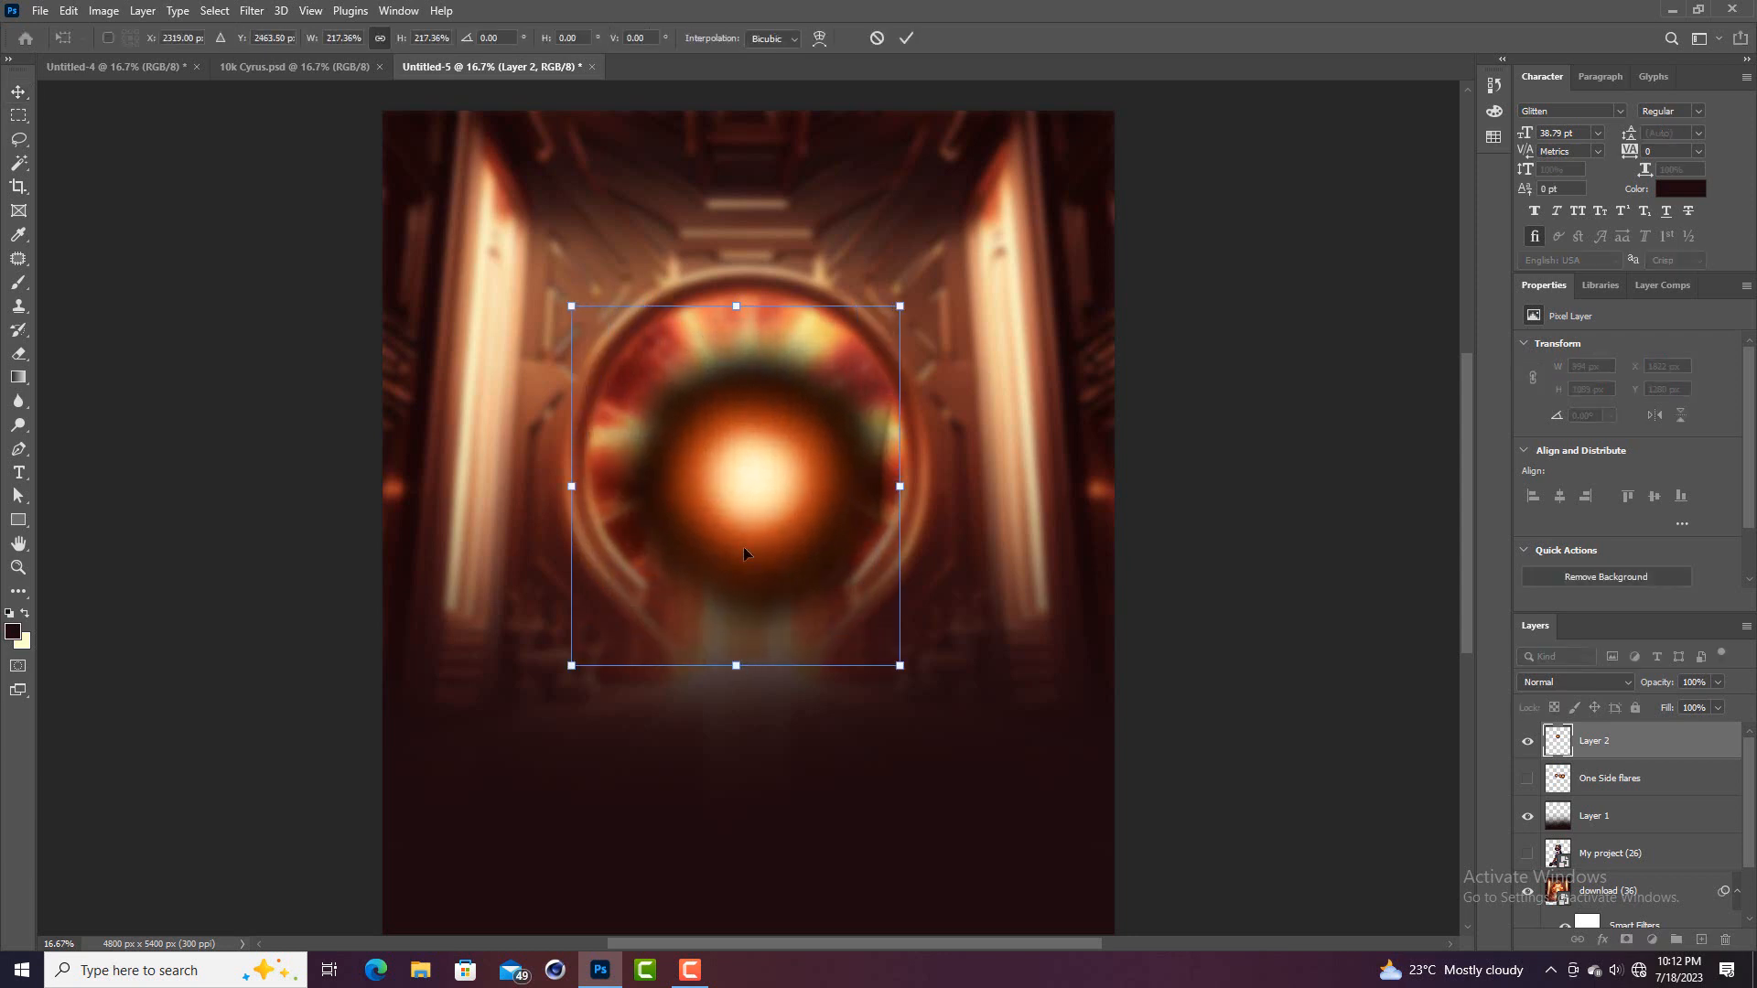
pyautogui.moveTo(741, 301); pyautogui.dragTo(736, 274)
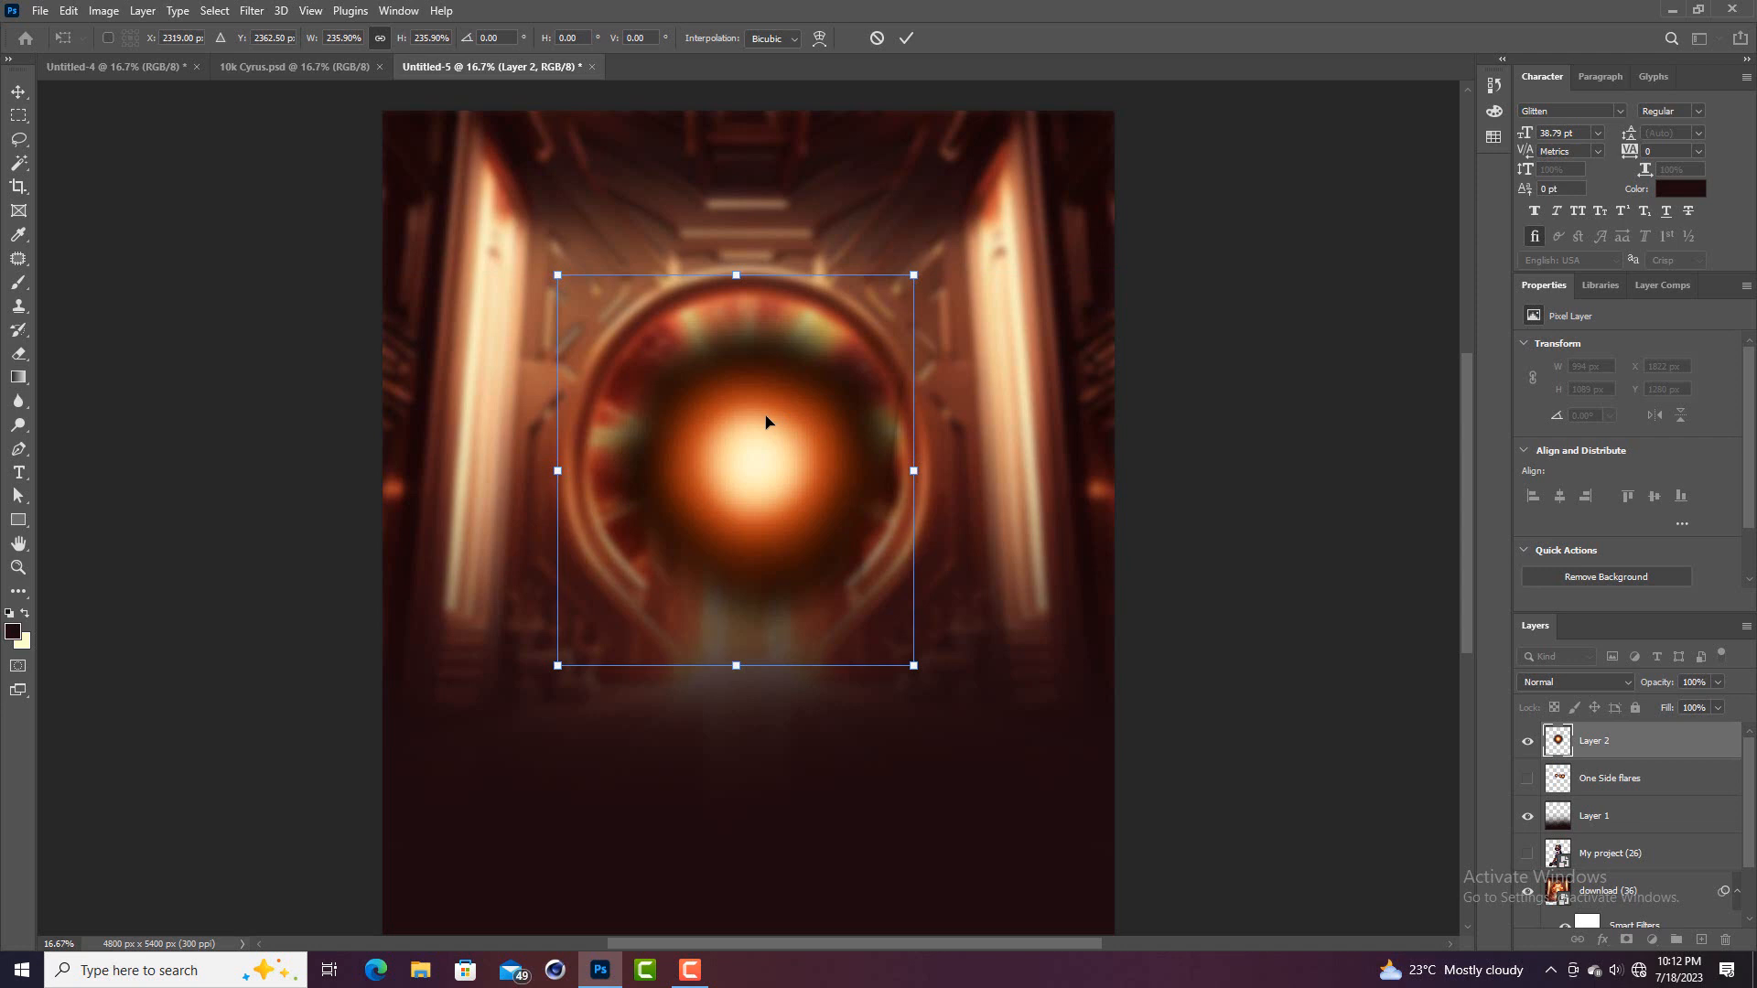
pyautogui.moveTo(767, 421); pyautogui.dragTo(763, 423)
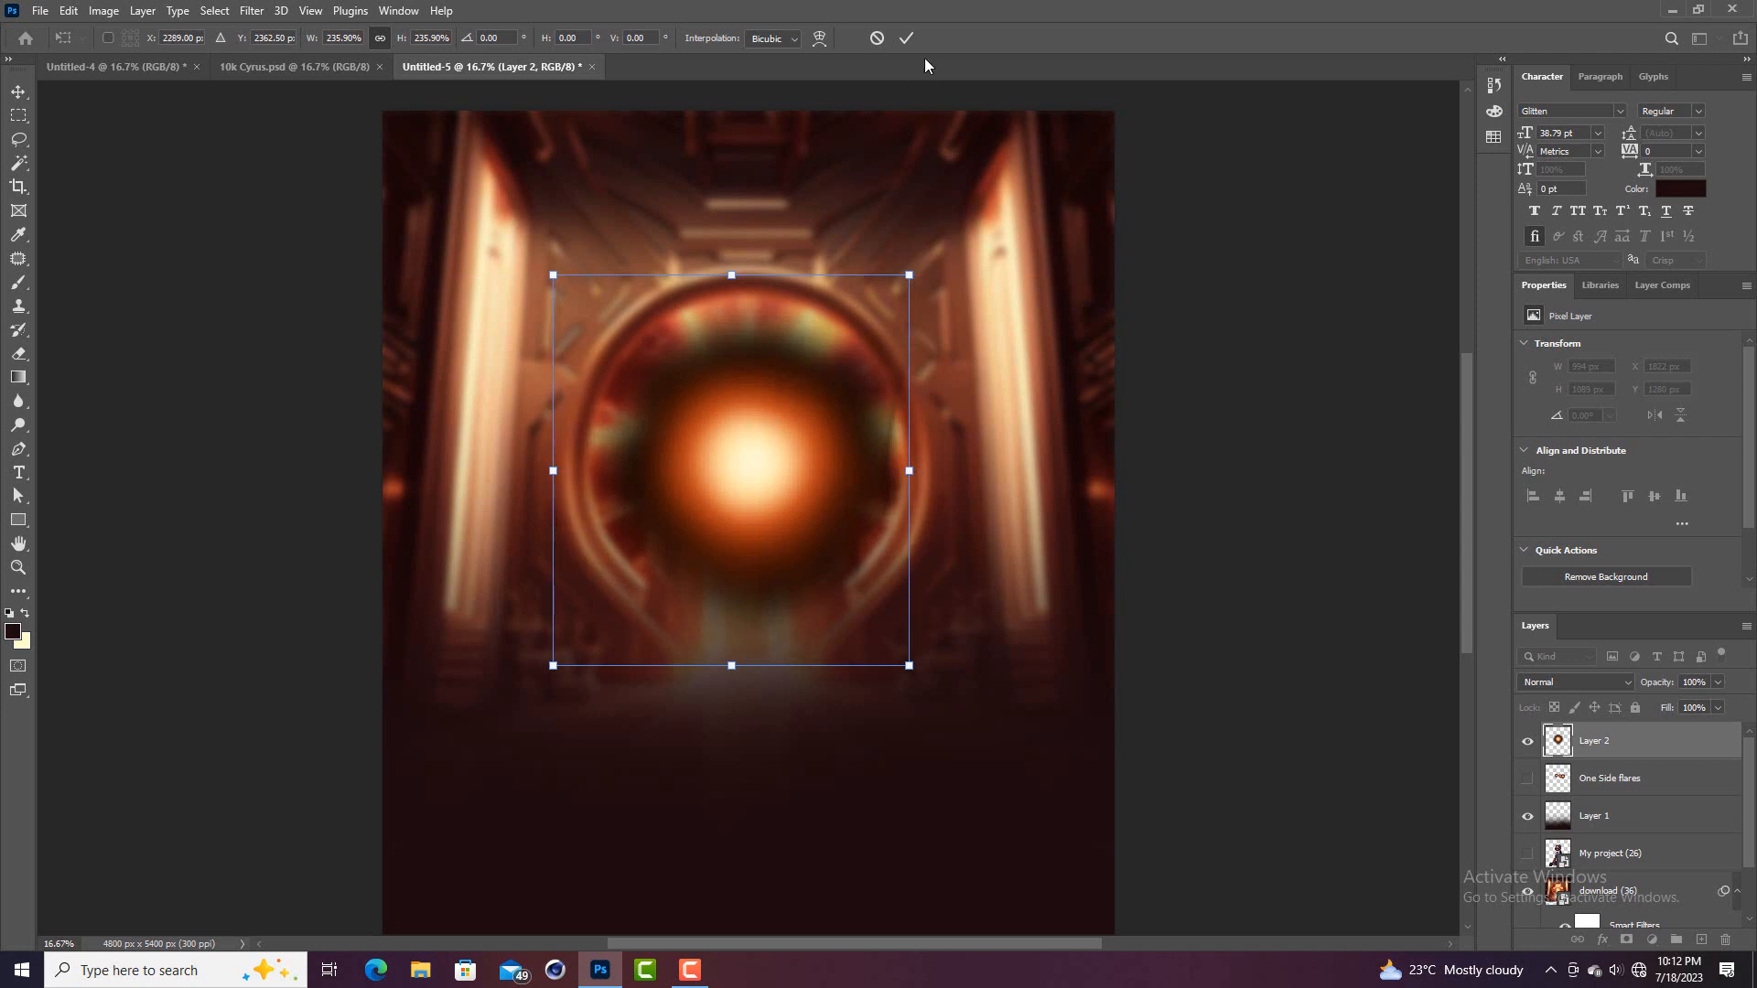
pyautogui.press('Return')
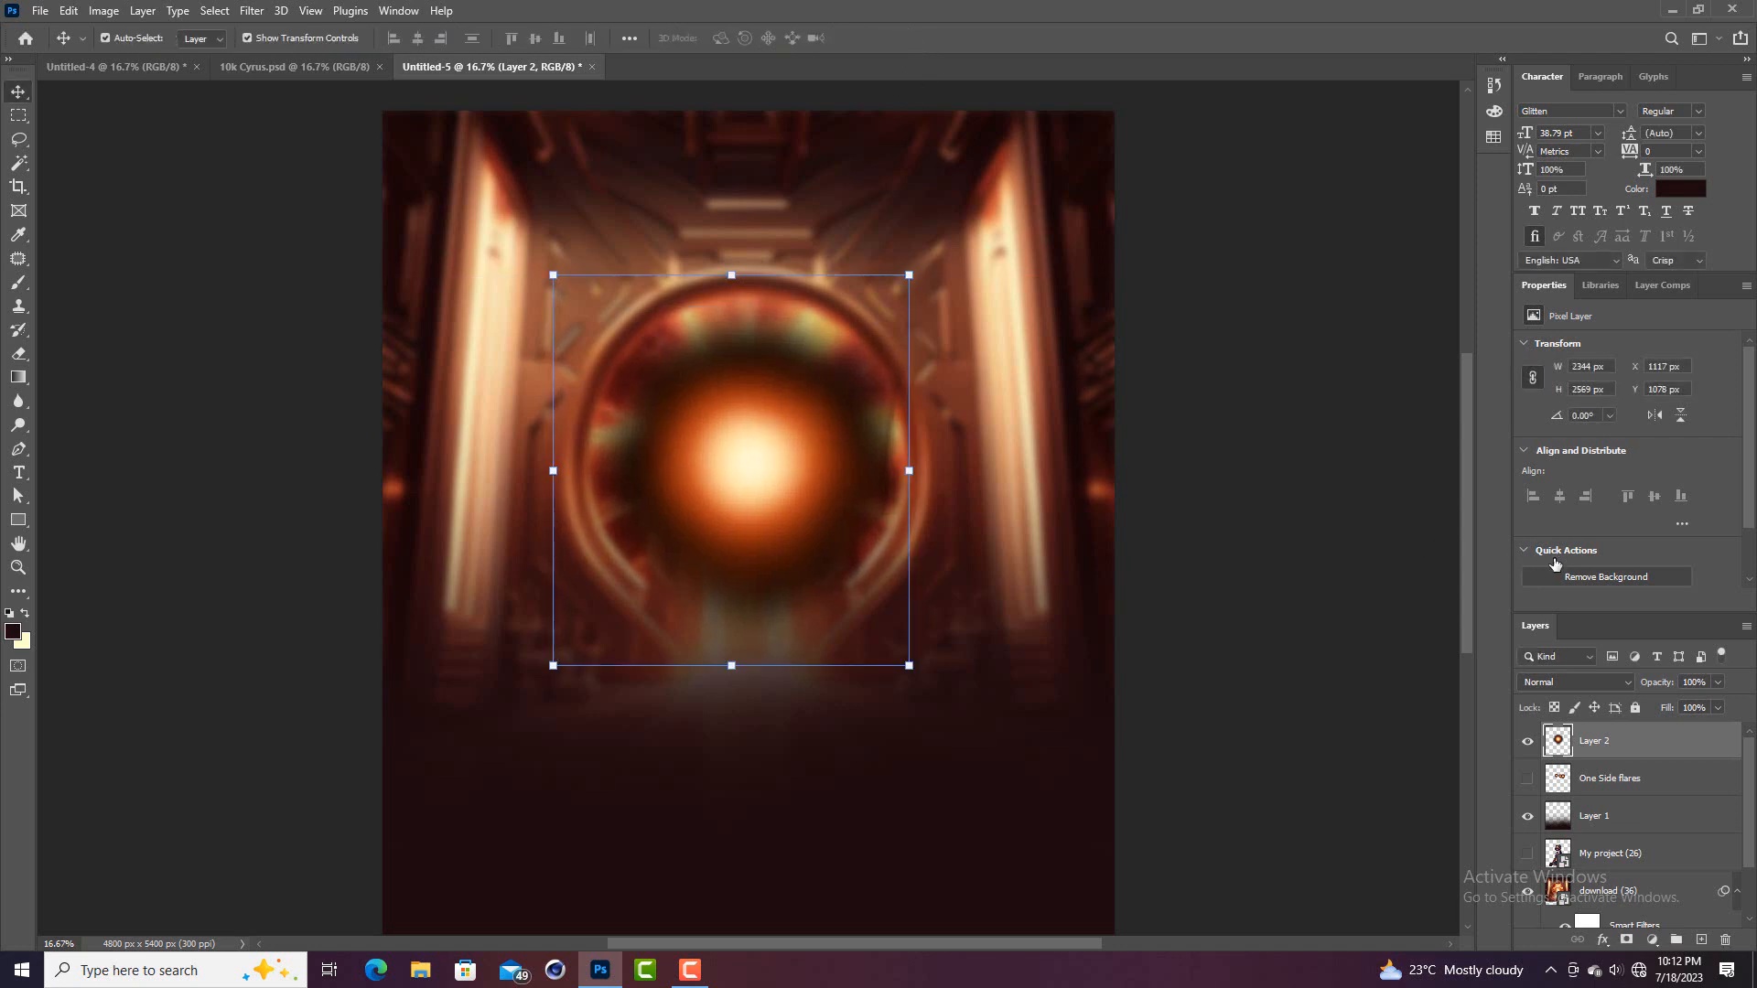
# Set Layer 2's blend mode to Screen and compare the doorway with and without the flare
pyautogui.click(1599, 687)
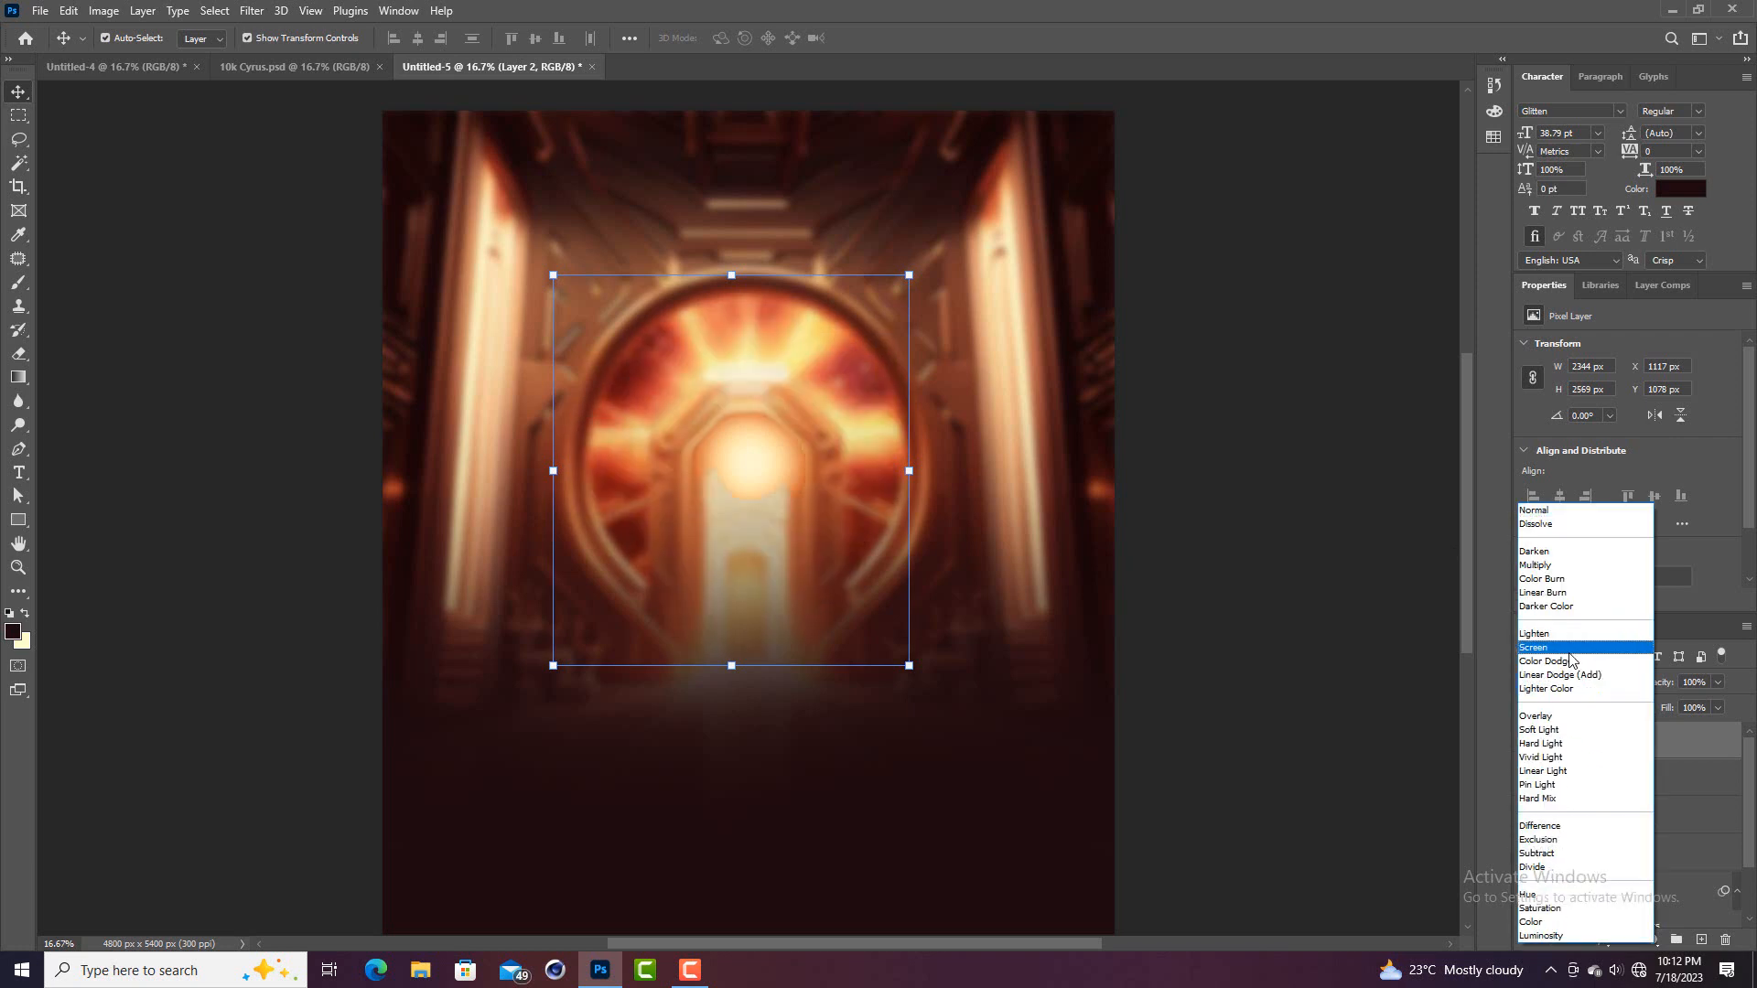
pyautogui.click(1566, 649)
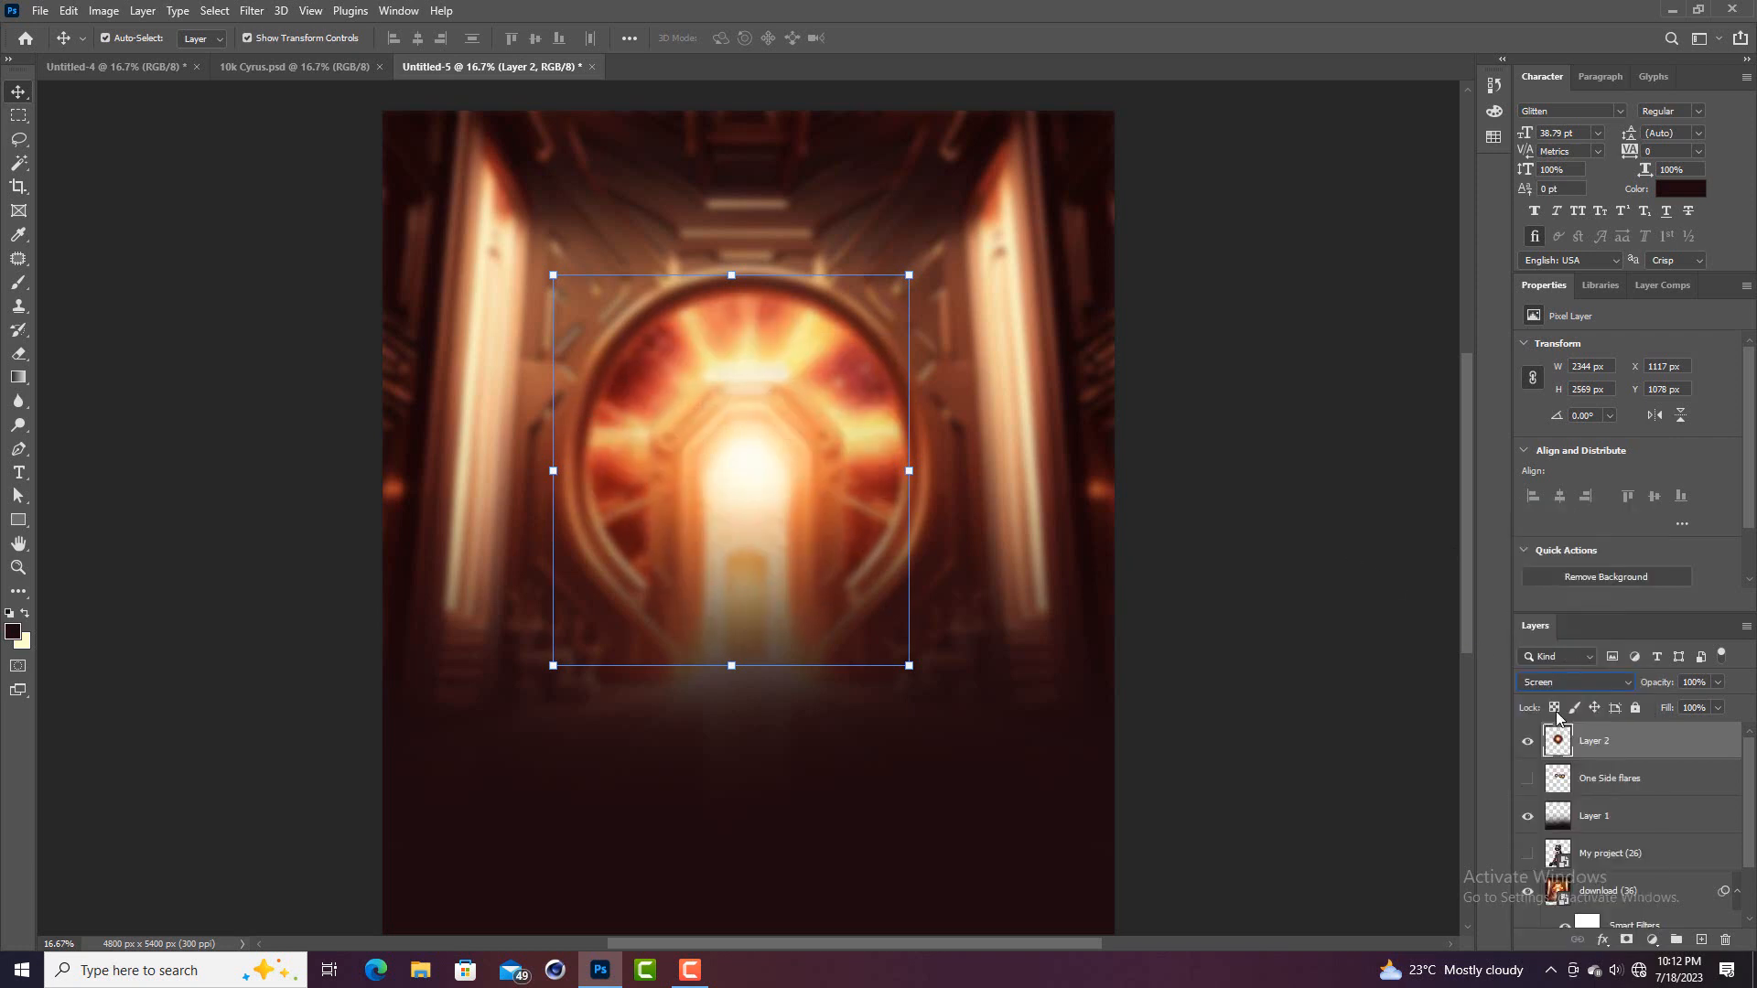
pyautogui.click(1528, 743)
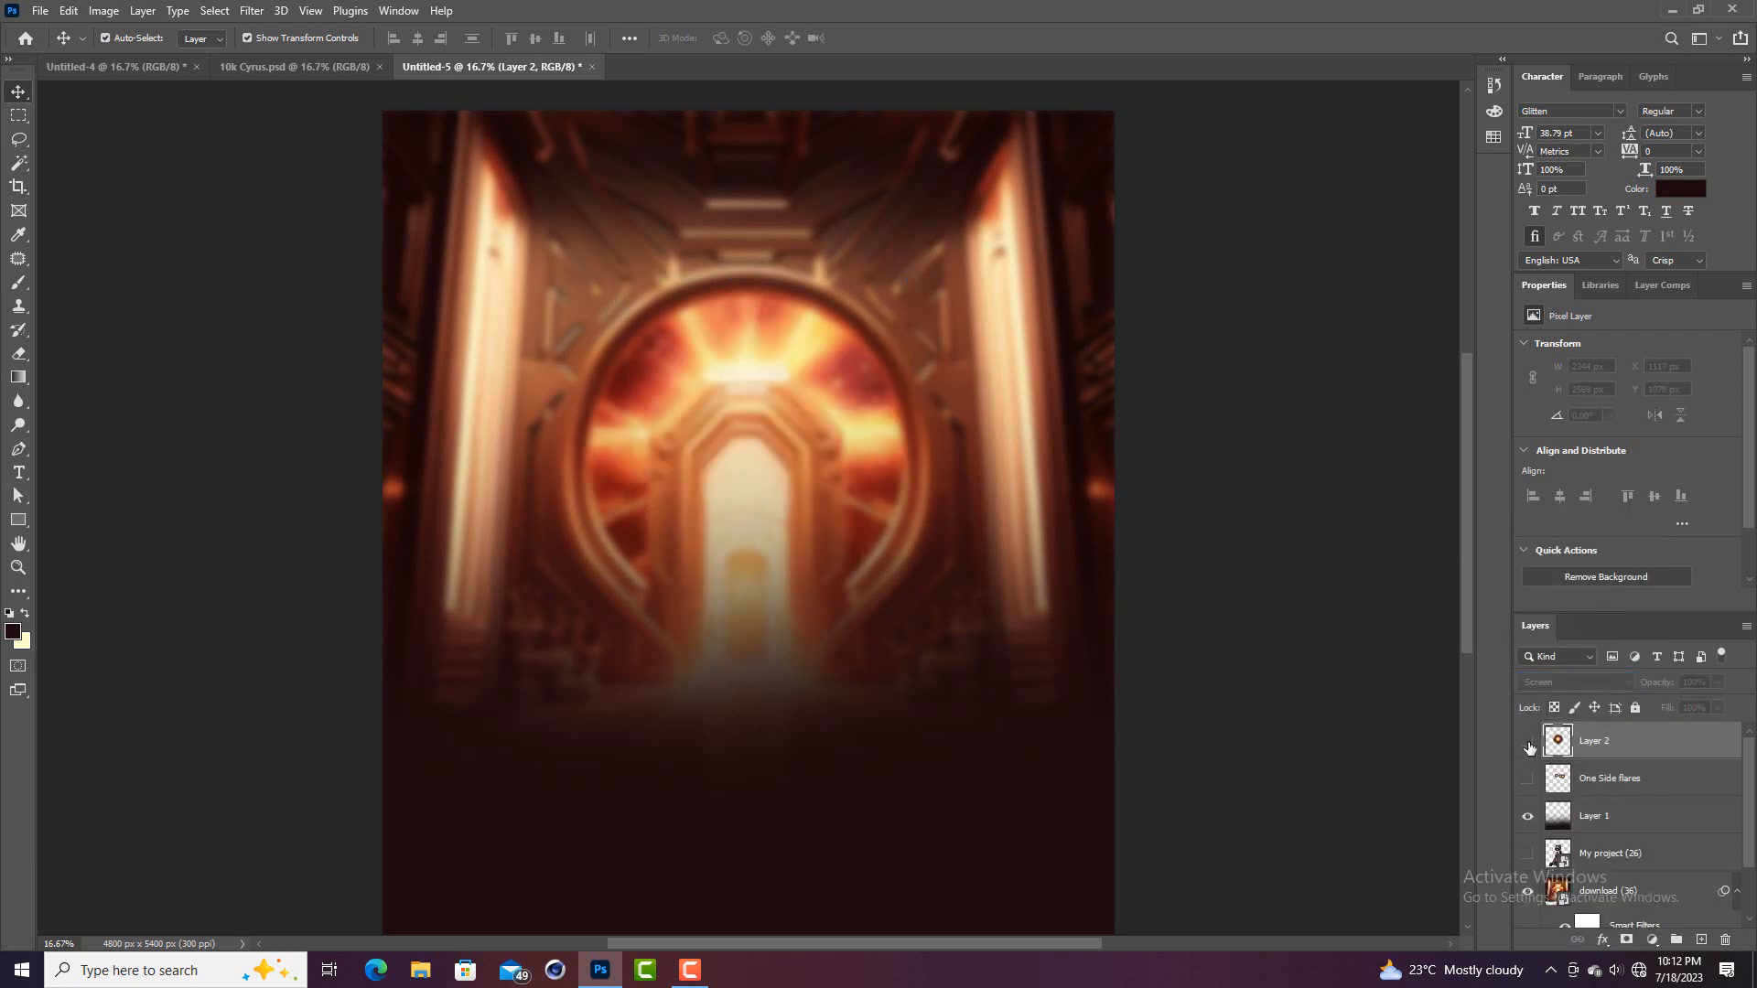
pyautogui.click(1528, 742)
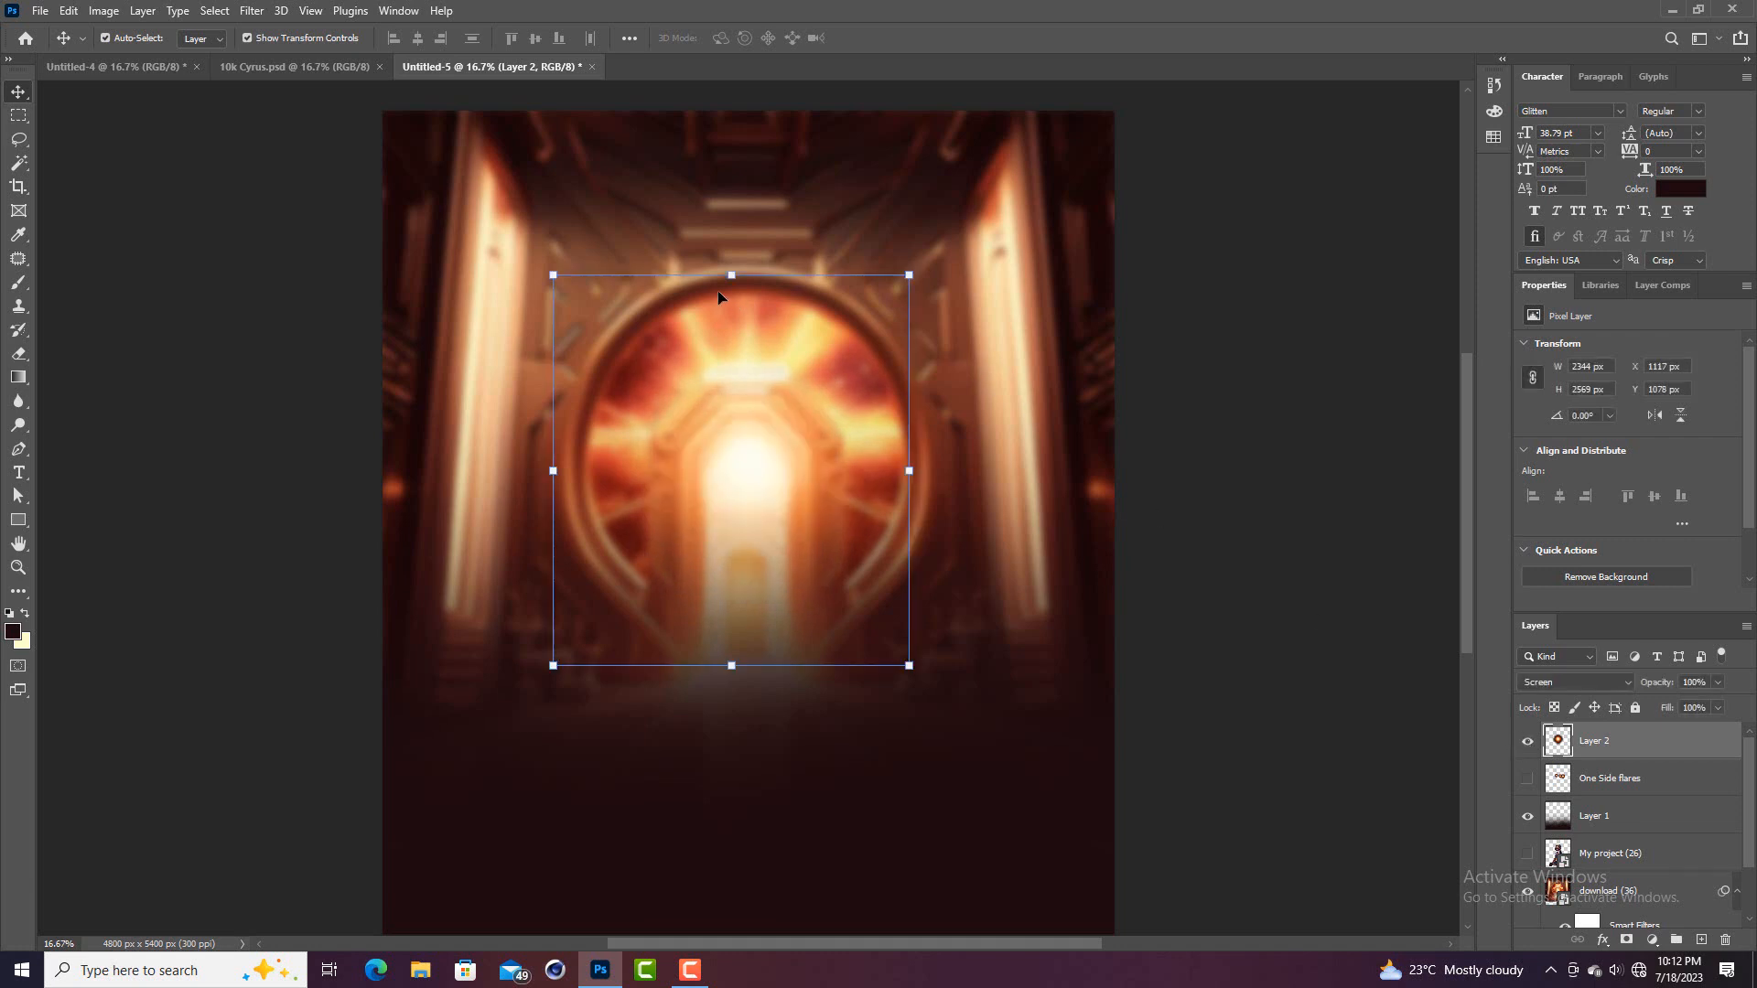
# Enlarge the doorway flare to about 2853 x 3127 px, keeping it centred on the door opening, and apply the transform
pyautogui.moveTo(738, 274); pyautogui.dragTo(741, 210)
pyautogui.moveTo(736, 663); pyautogui.dragTo(735, 688)
pyautogui.moveTo(755, 470); pyautogui.dragTo(752, 469)
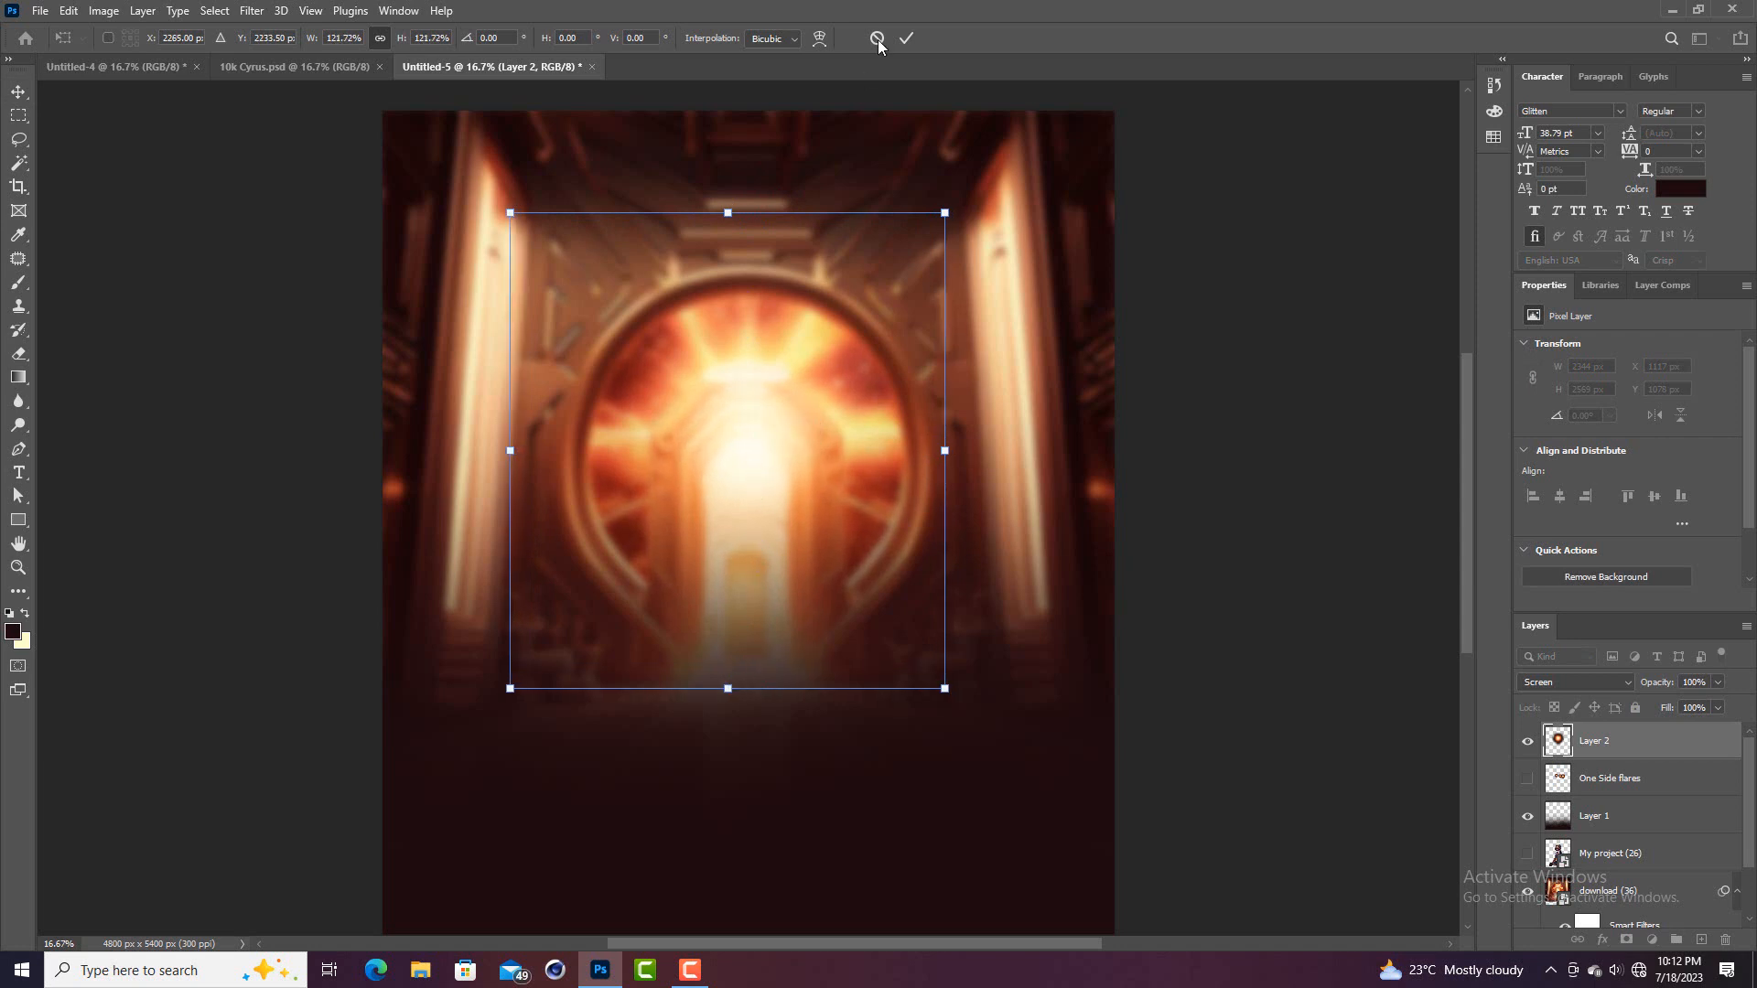
pyautogui.click(906, 38)
pyautogui.click(1309, 368)
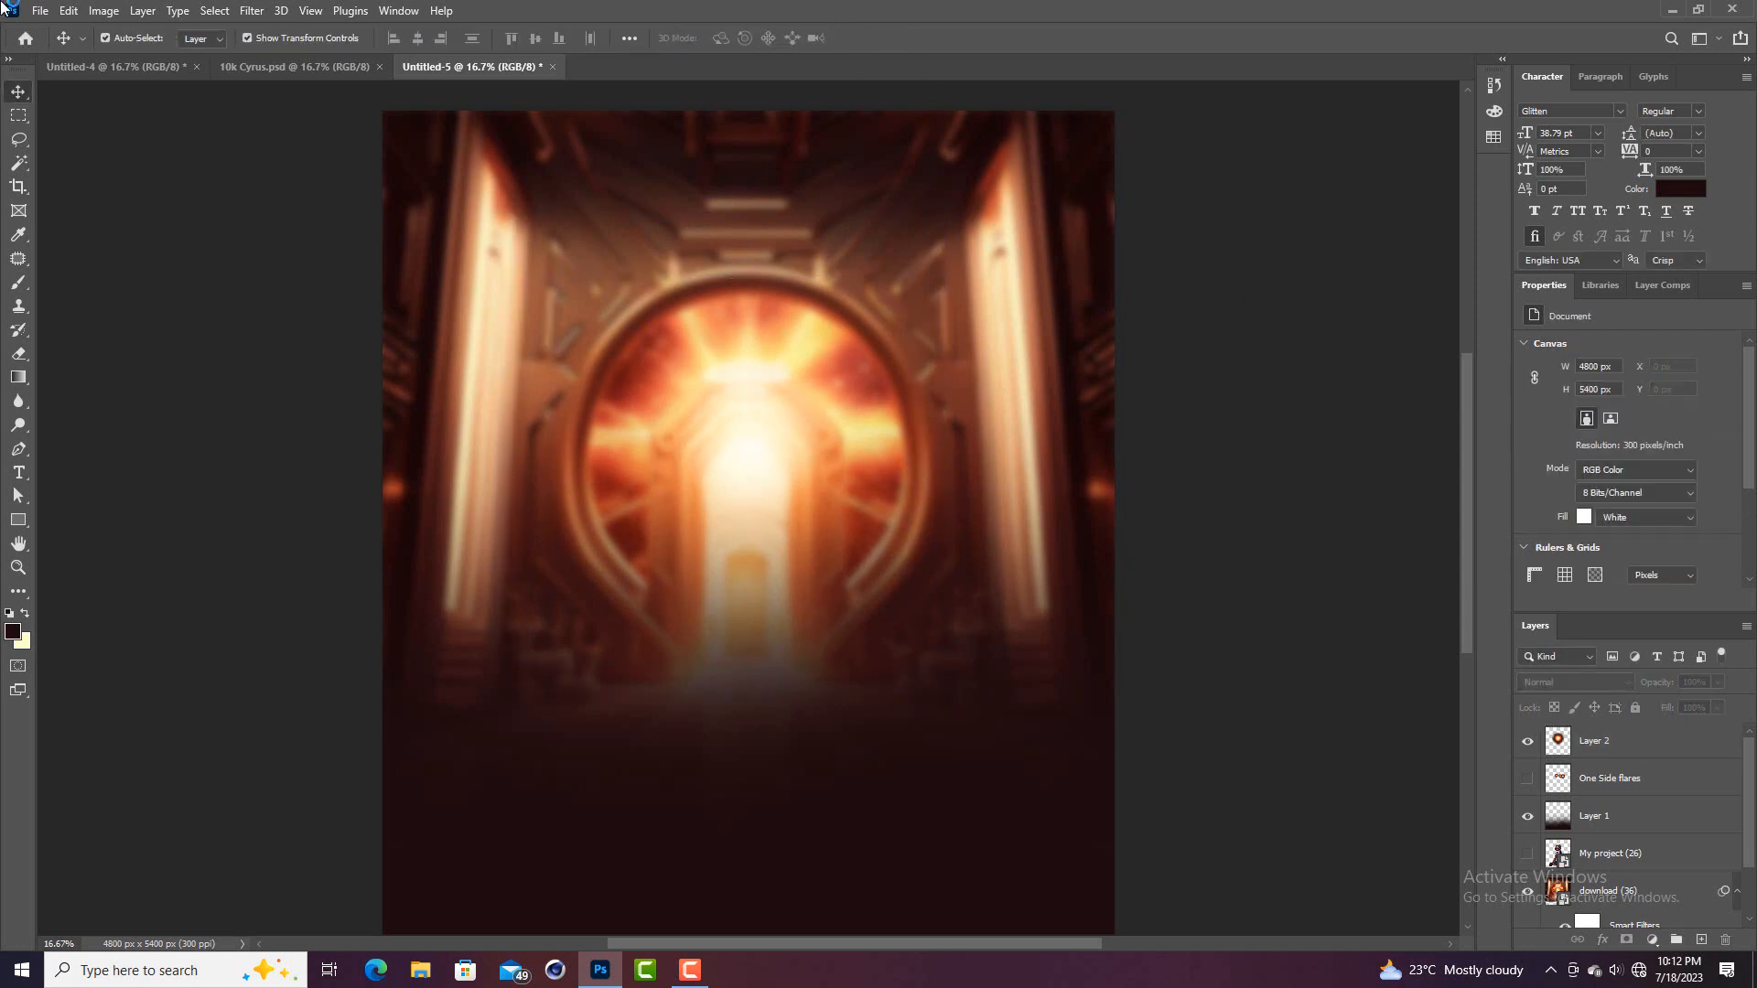
pyautogui.scroll(-1, 1203, 522)
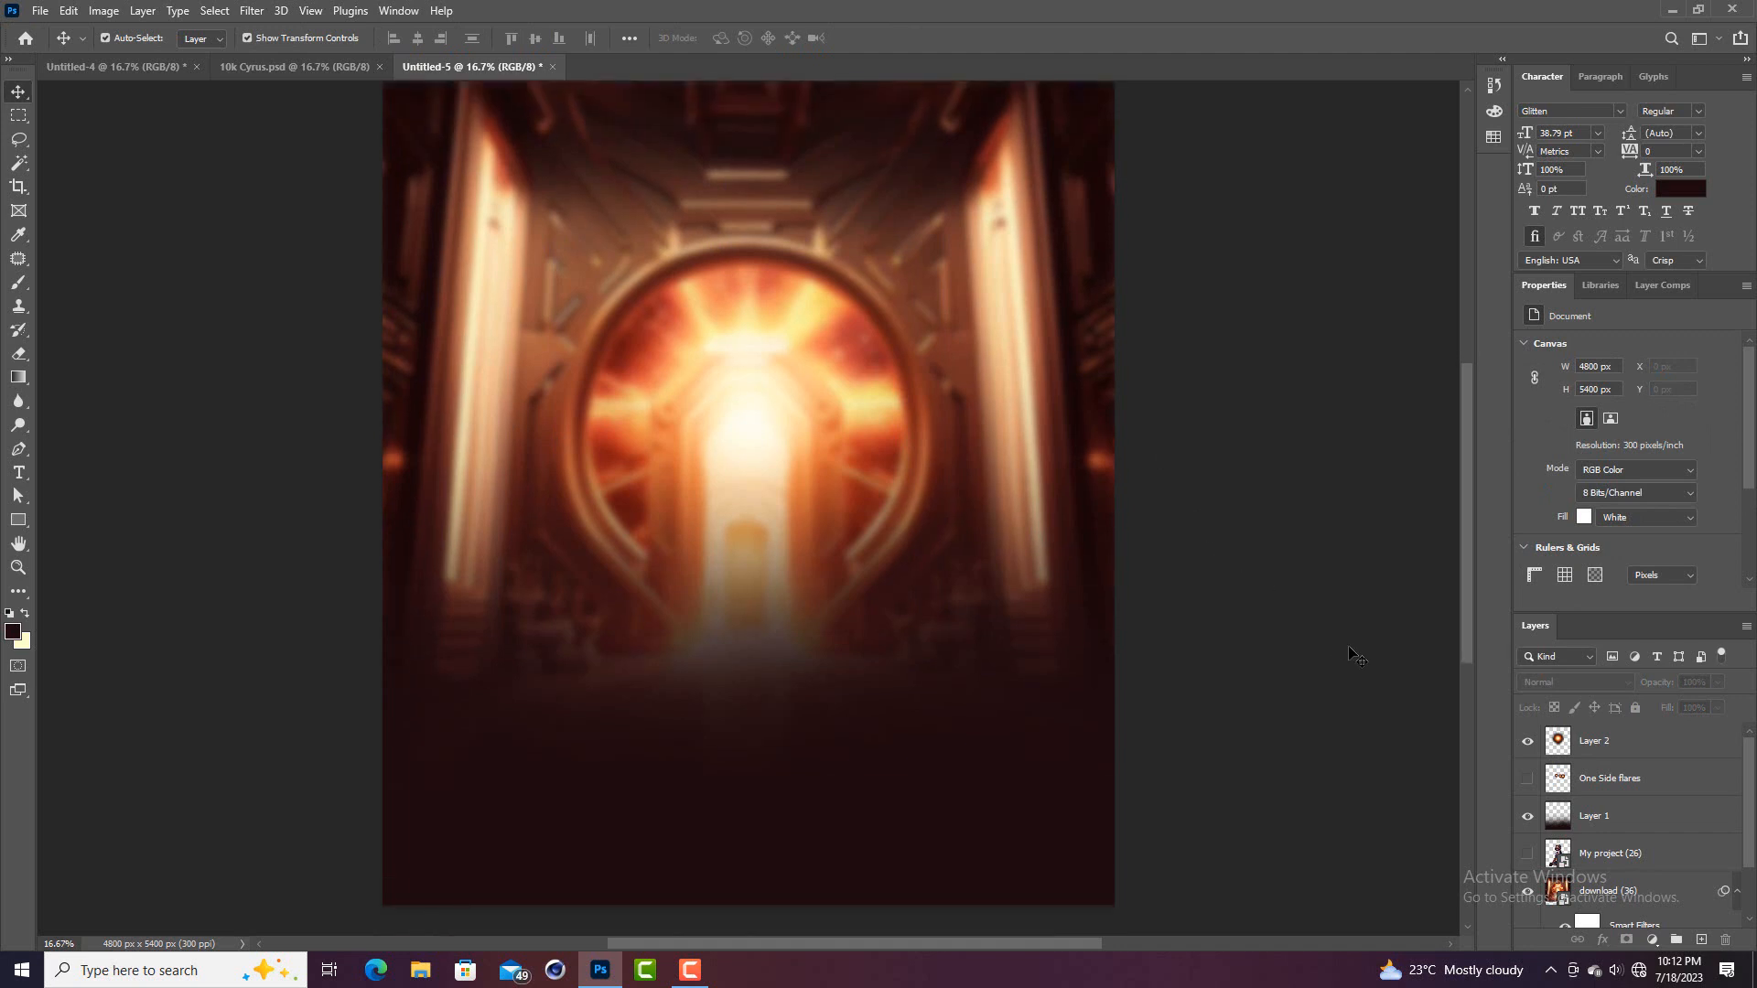
# Duplicate Layer 2 and move the copied flare over the glowing light column left of the doorway
pyautogui.click(1594, 743)
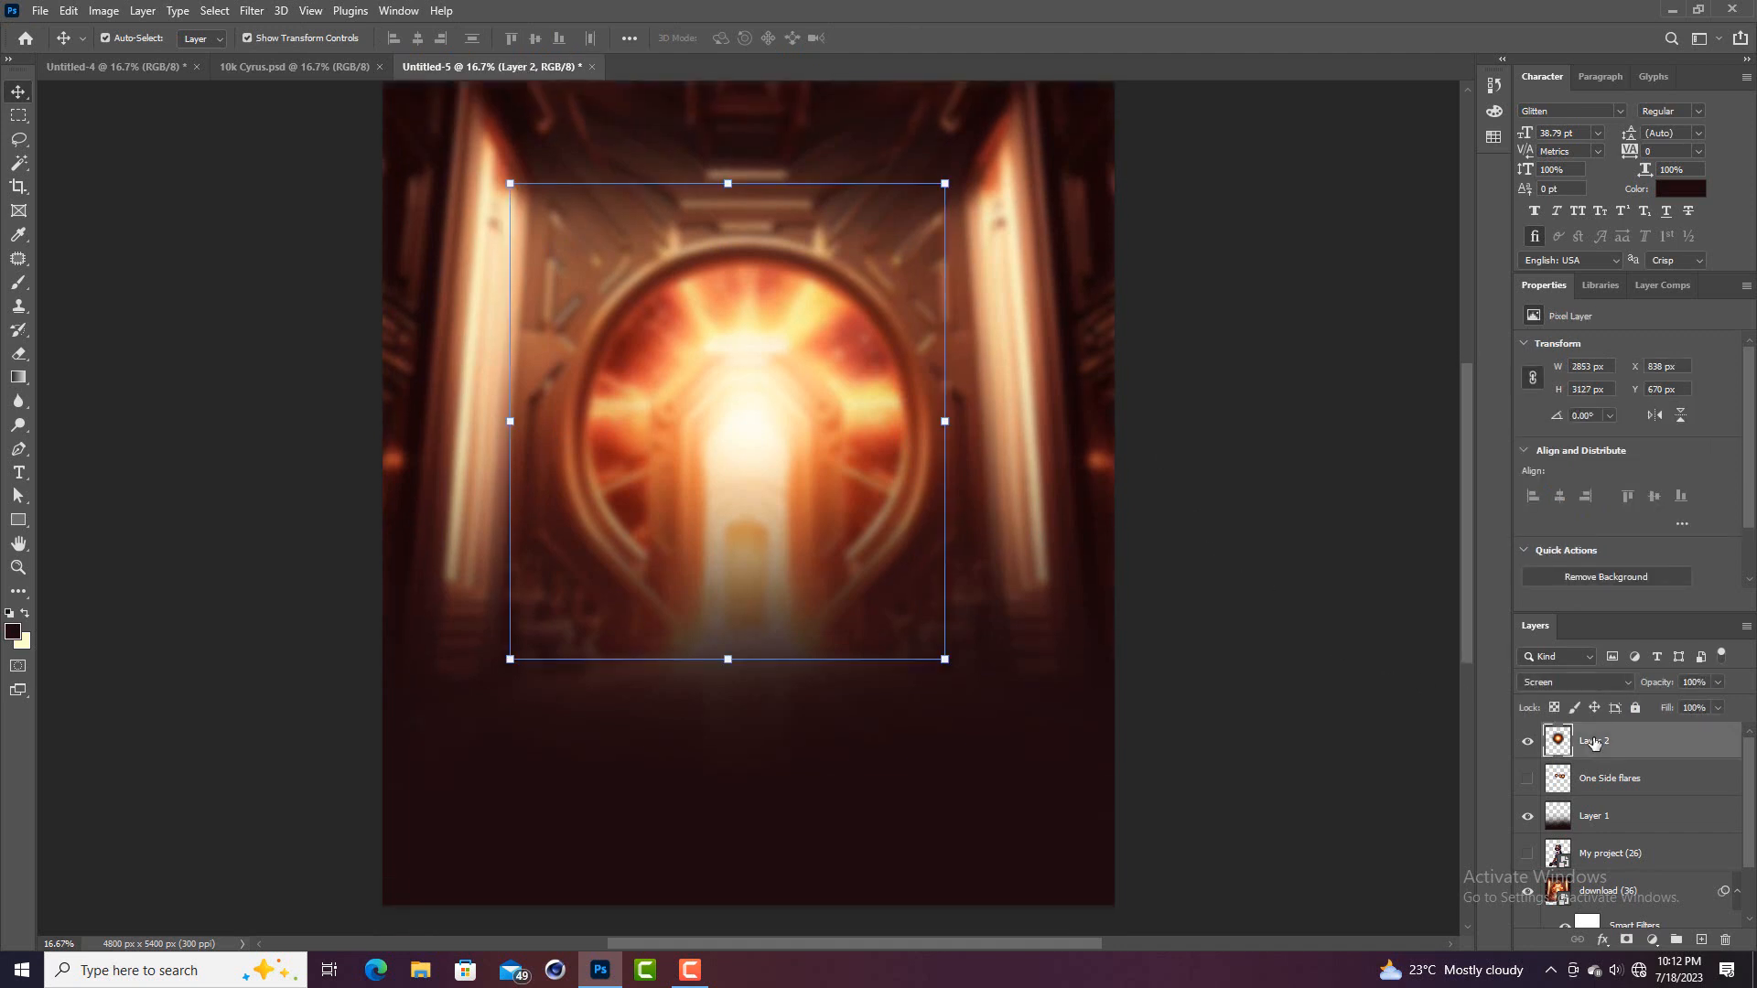
pyautogui.hotkey('ctrl', 'j')
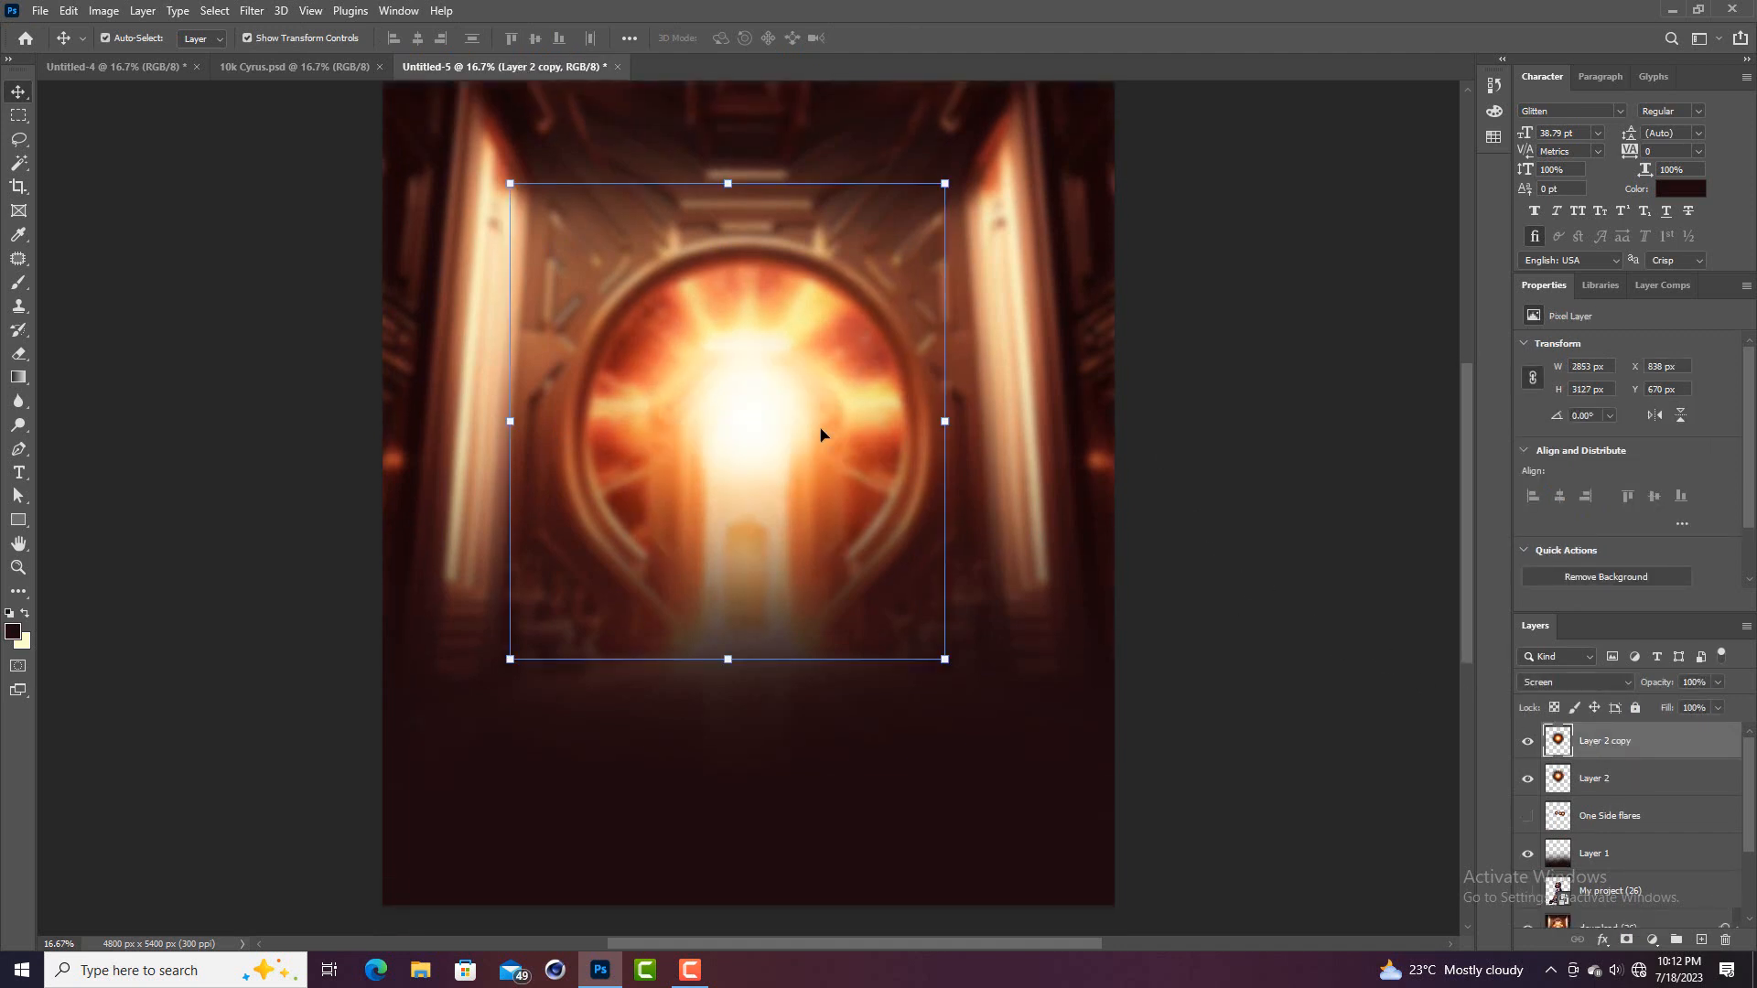
pyautogui.moveTo(781, 424); pyautogui.dragTo(535, 380)
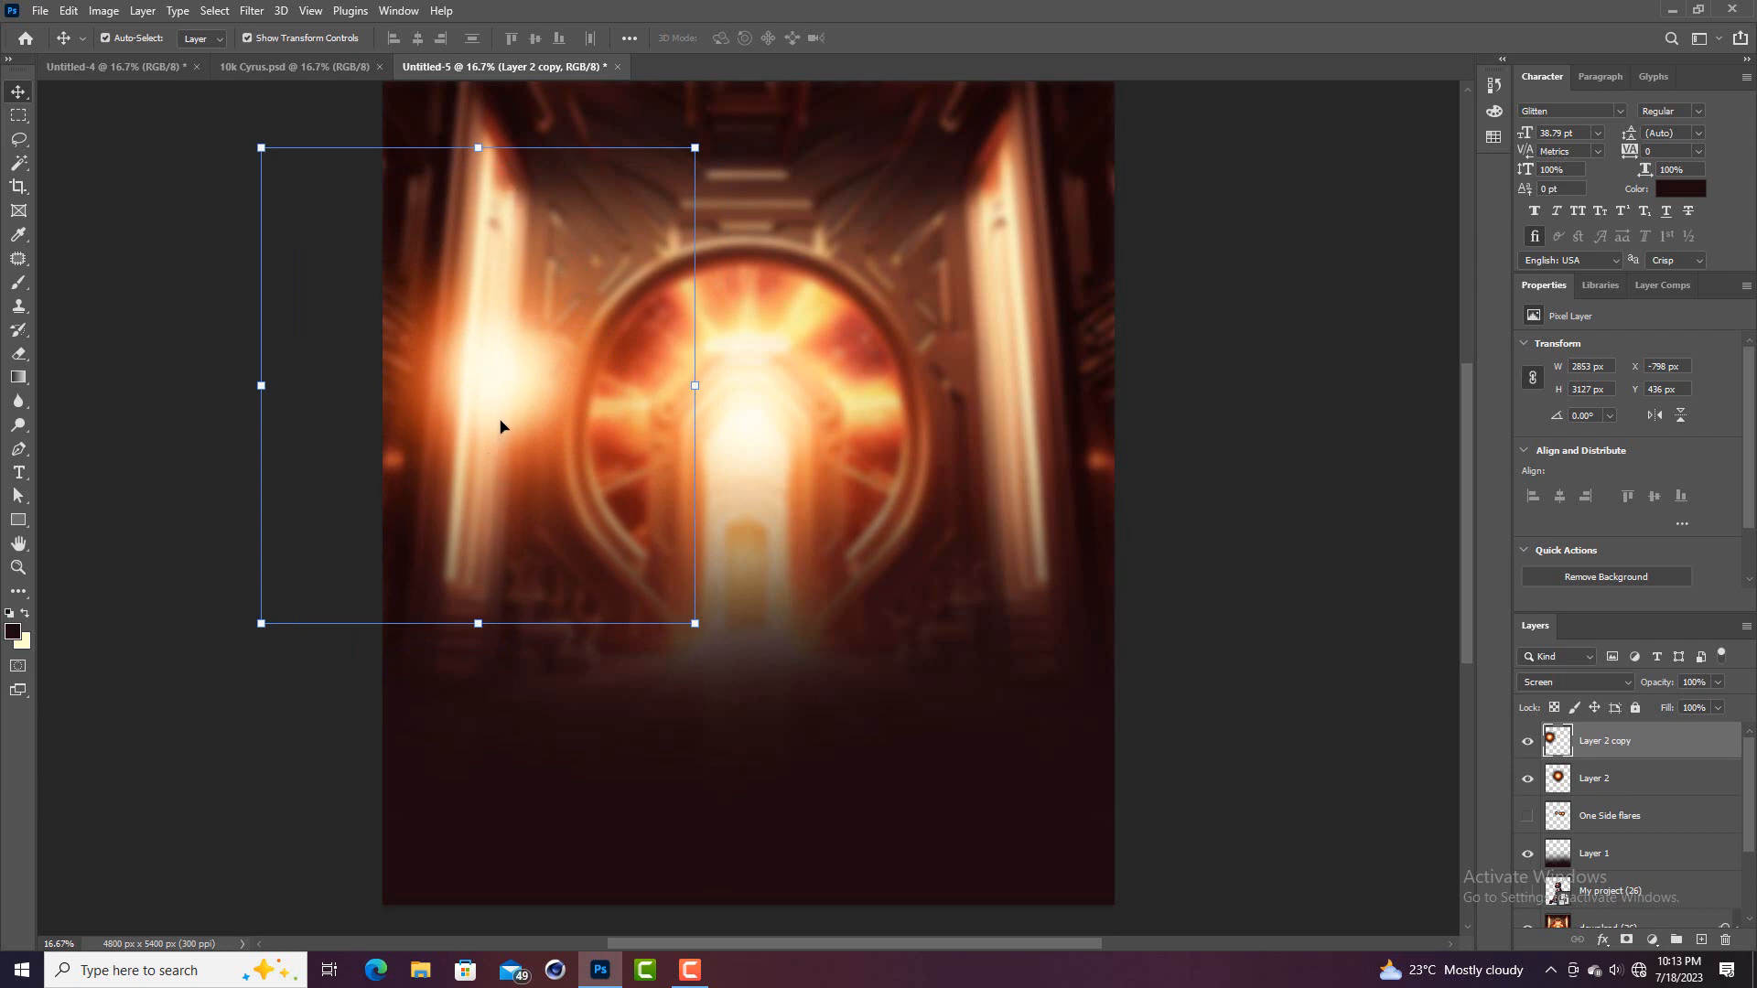
pyautogui.moveTo(507, 404); pyautogui.dragTo(518, 403)
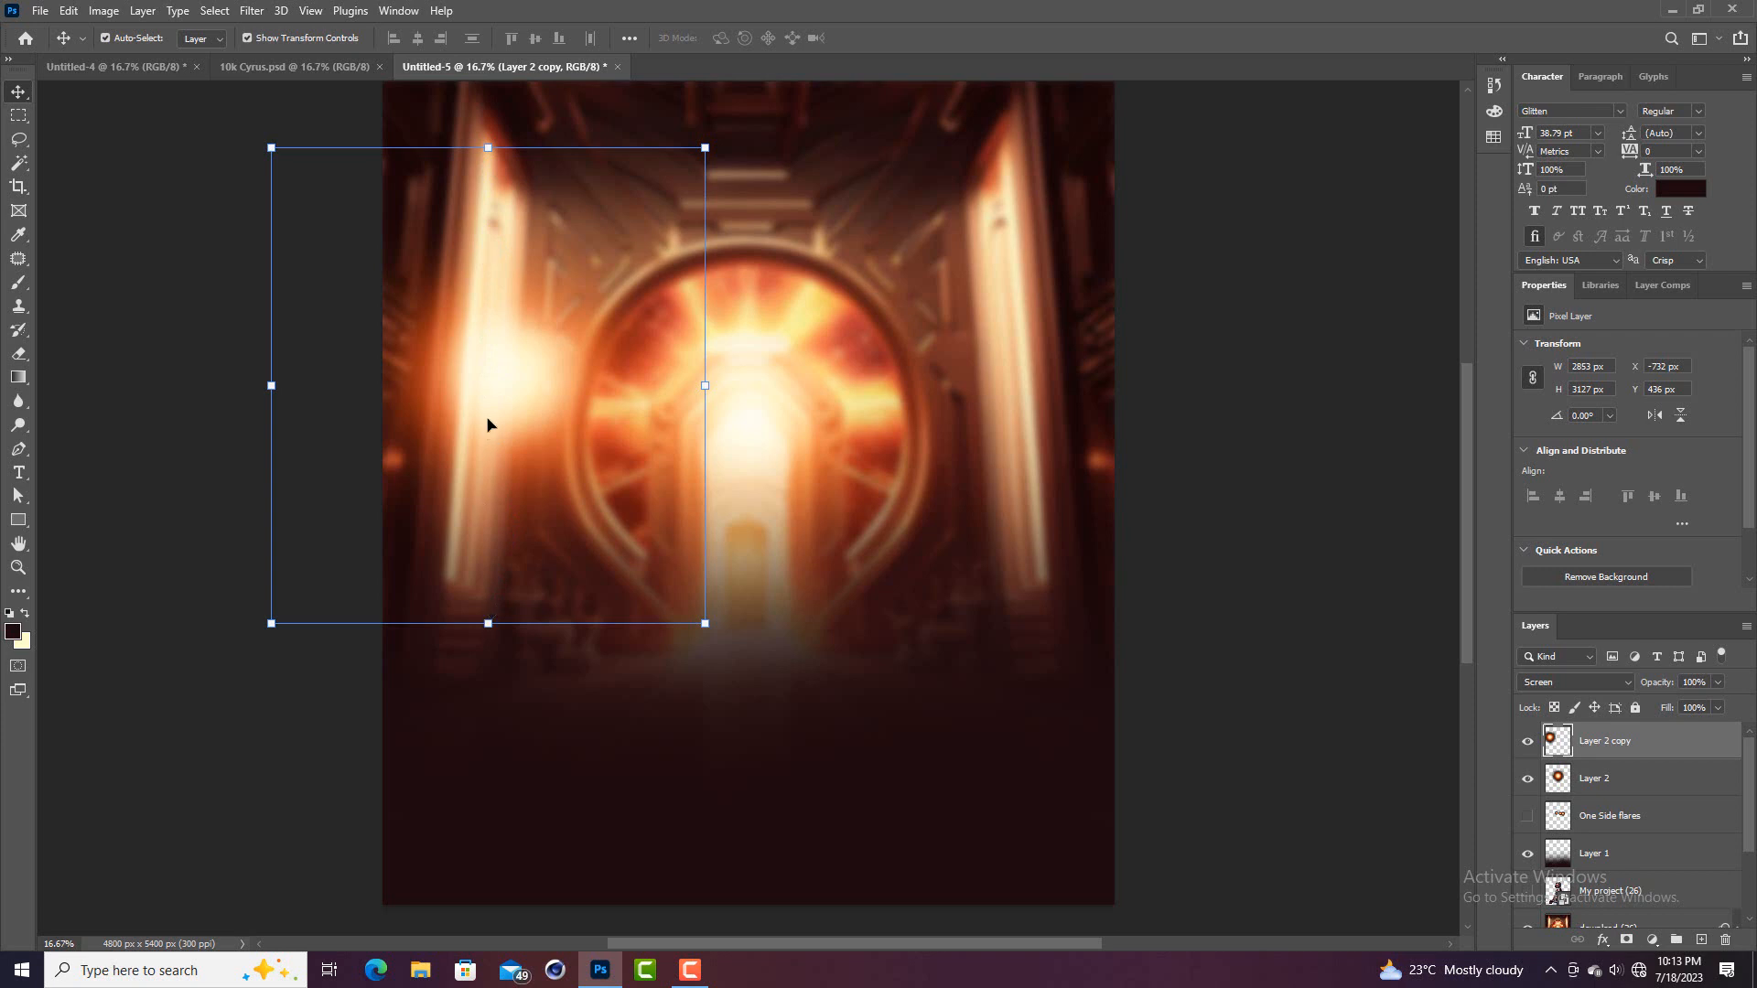
pyautogui.moveTo(488, 424)
pyautogui.mouseDown()
pyautogui.moveTo(502, 391)
pyautogui.moveTo(499, 421)
pyautogui.mouseUp()
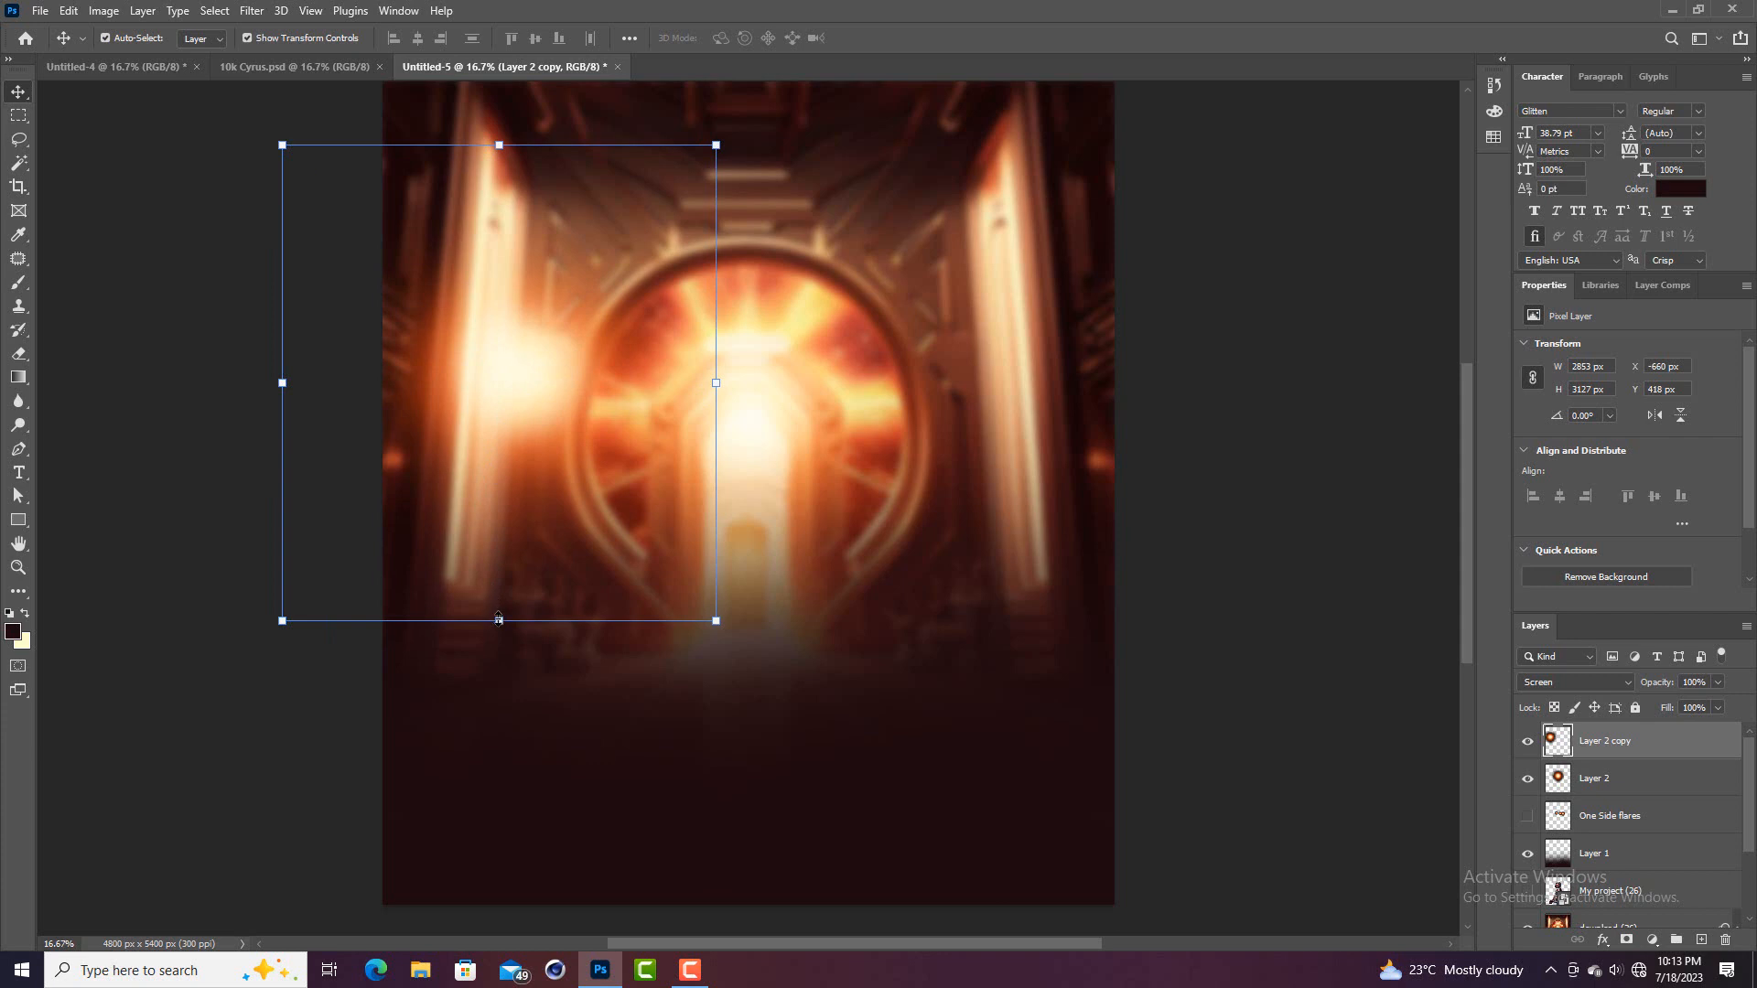
# Reshape the copied flare into a tall narrow glow, about 44% wide and 200% high, over the left light column
pyautogui.moveTo(498, 620); pyautogui.dragTo(492, 826)
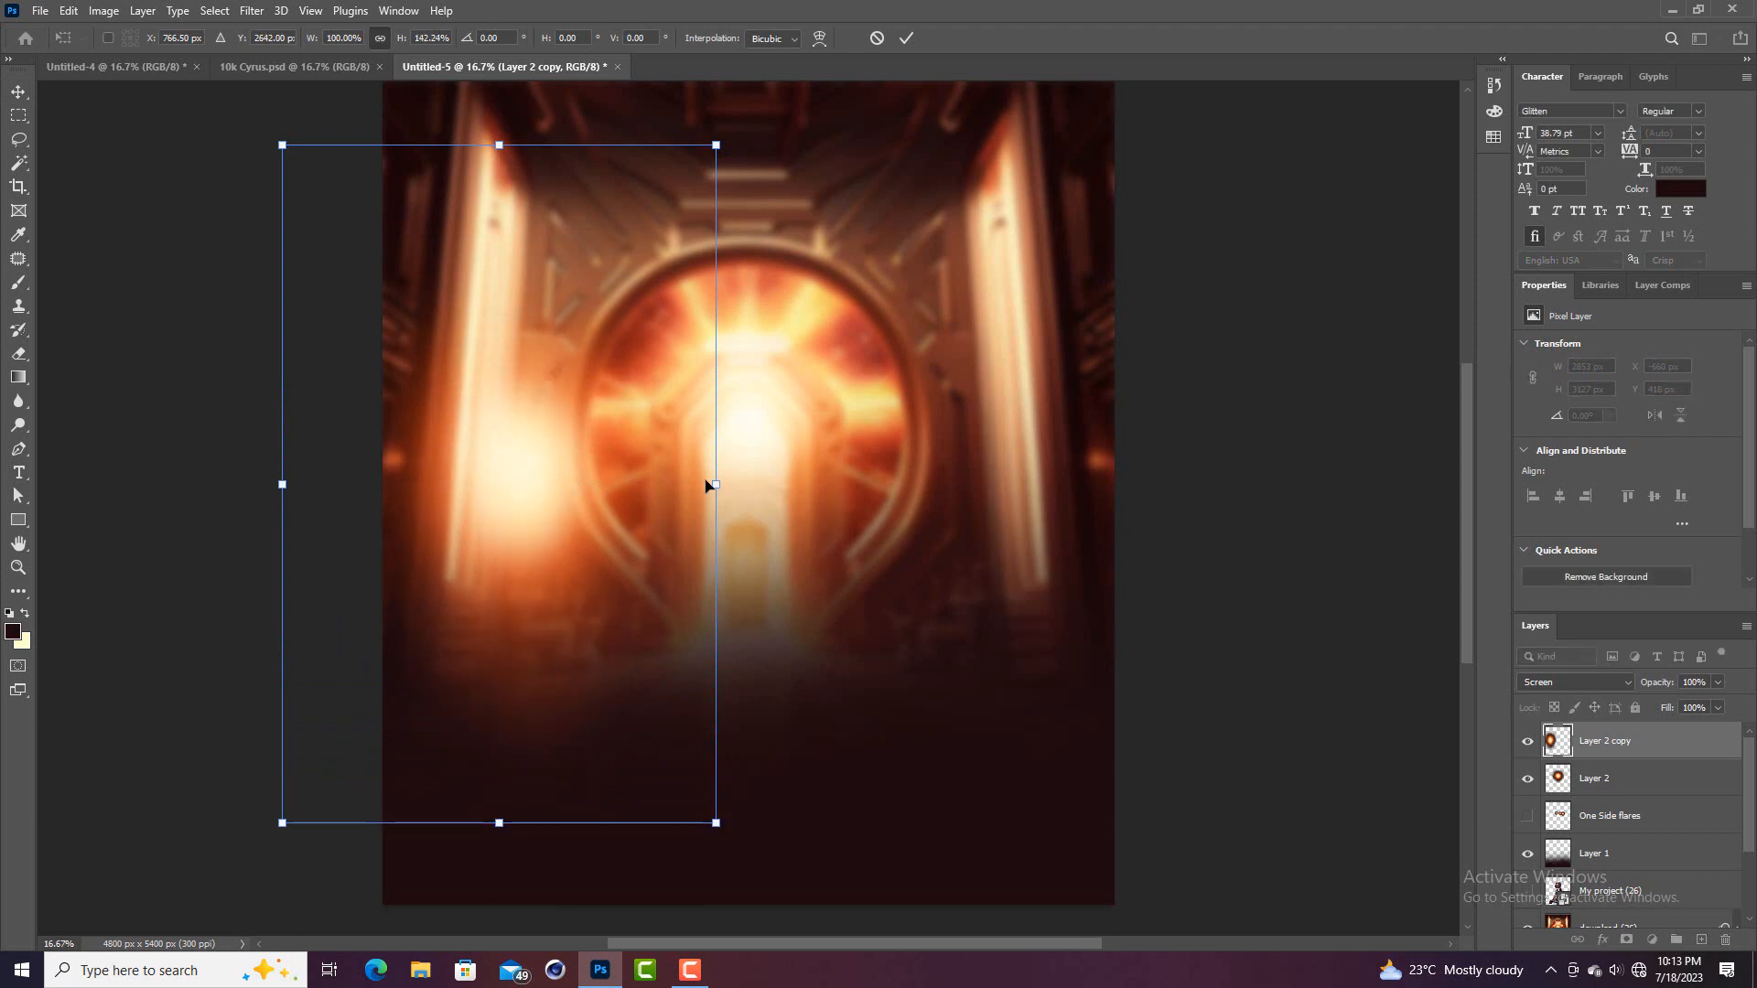
pyautogui.moveTo(702, 484); pyautogui.dragTo(605, 484)
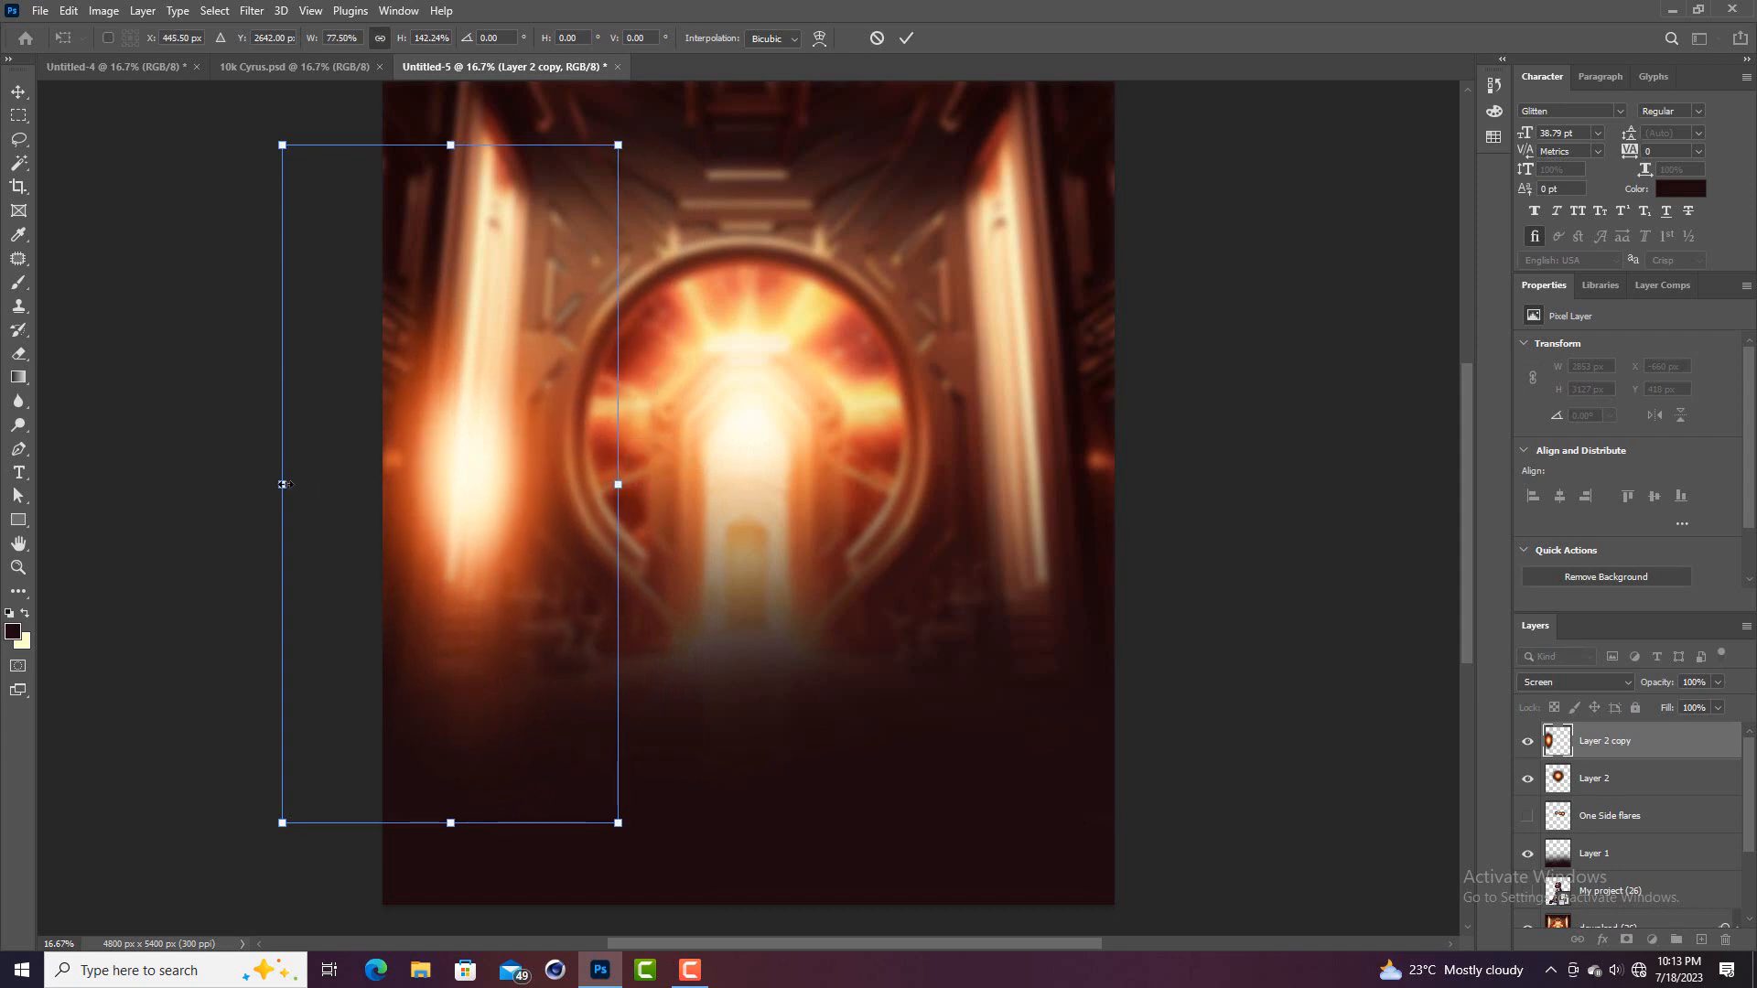
pyautogui.moveTo(283, 484); pyautogui.dragTo(382, 484)
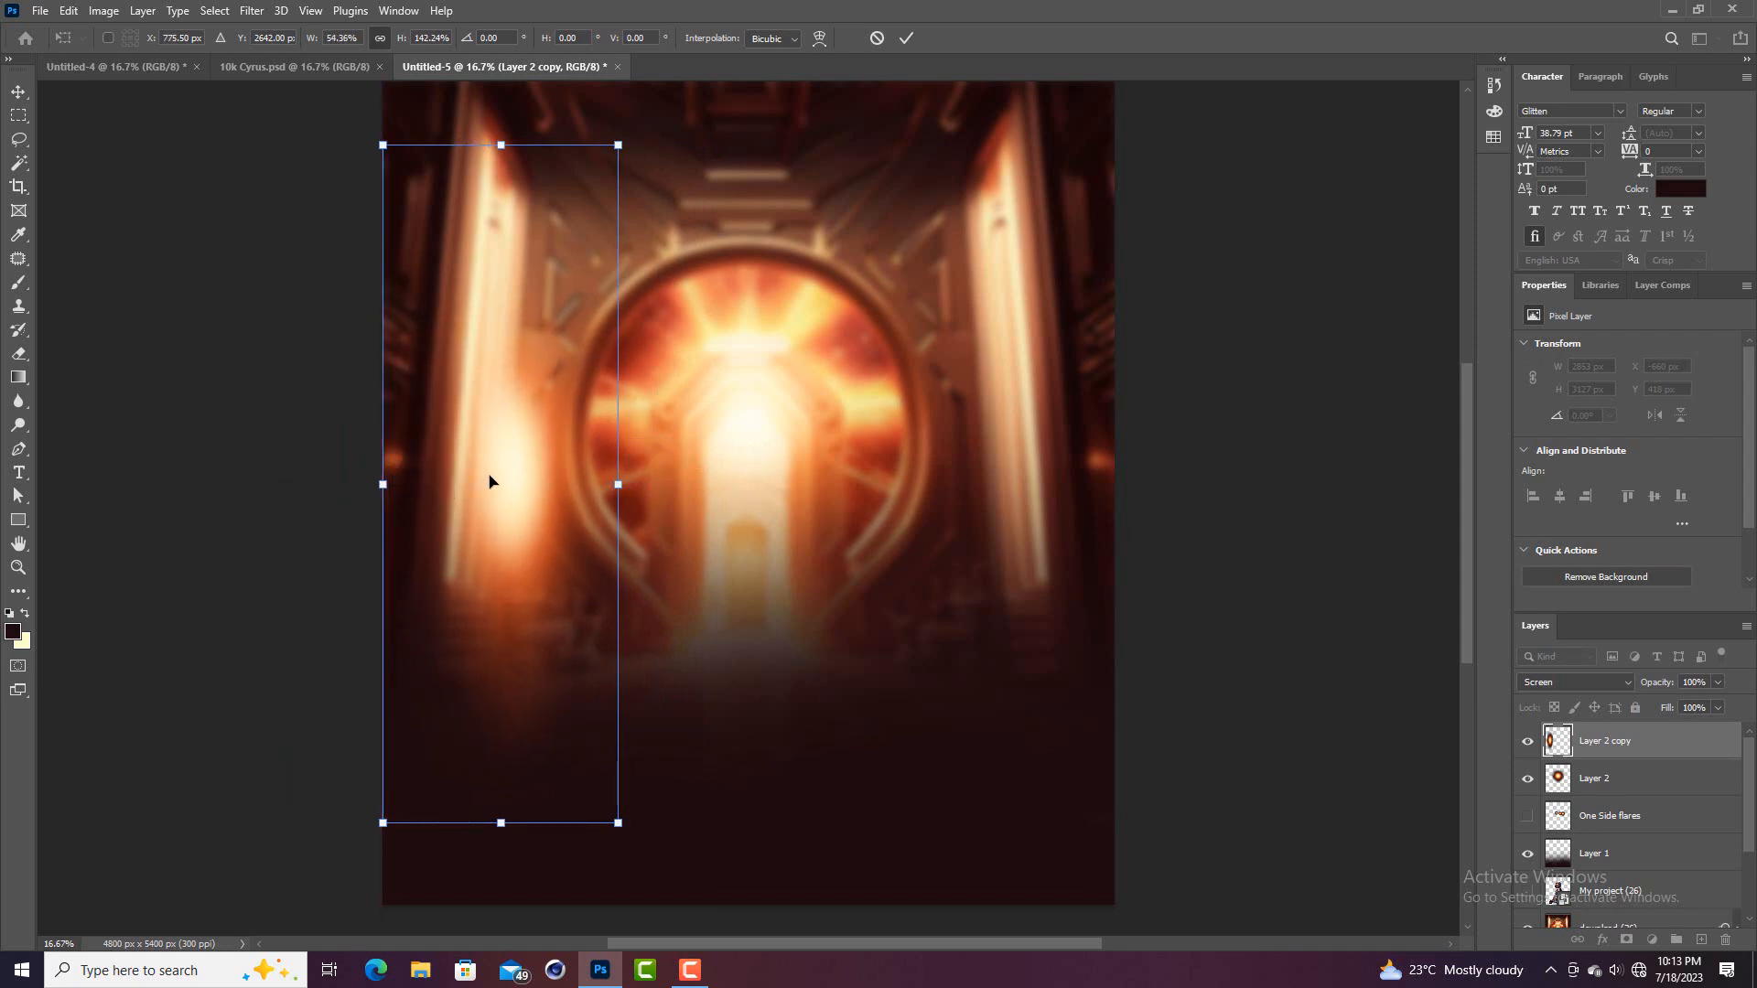
pyautogui.moveTo(502, 145); pyautogui.dragTo(501, 239)
pyautogui.scroll(-3, 533, 555)
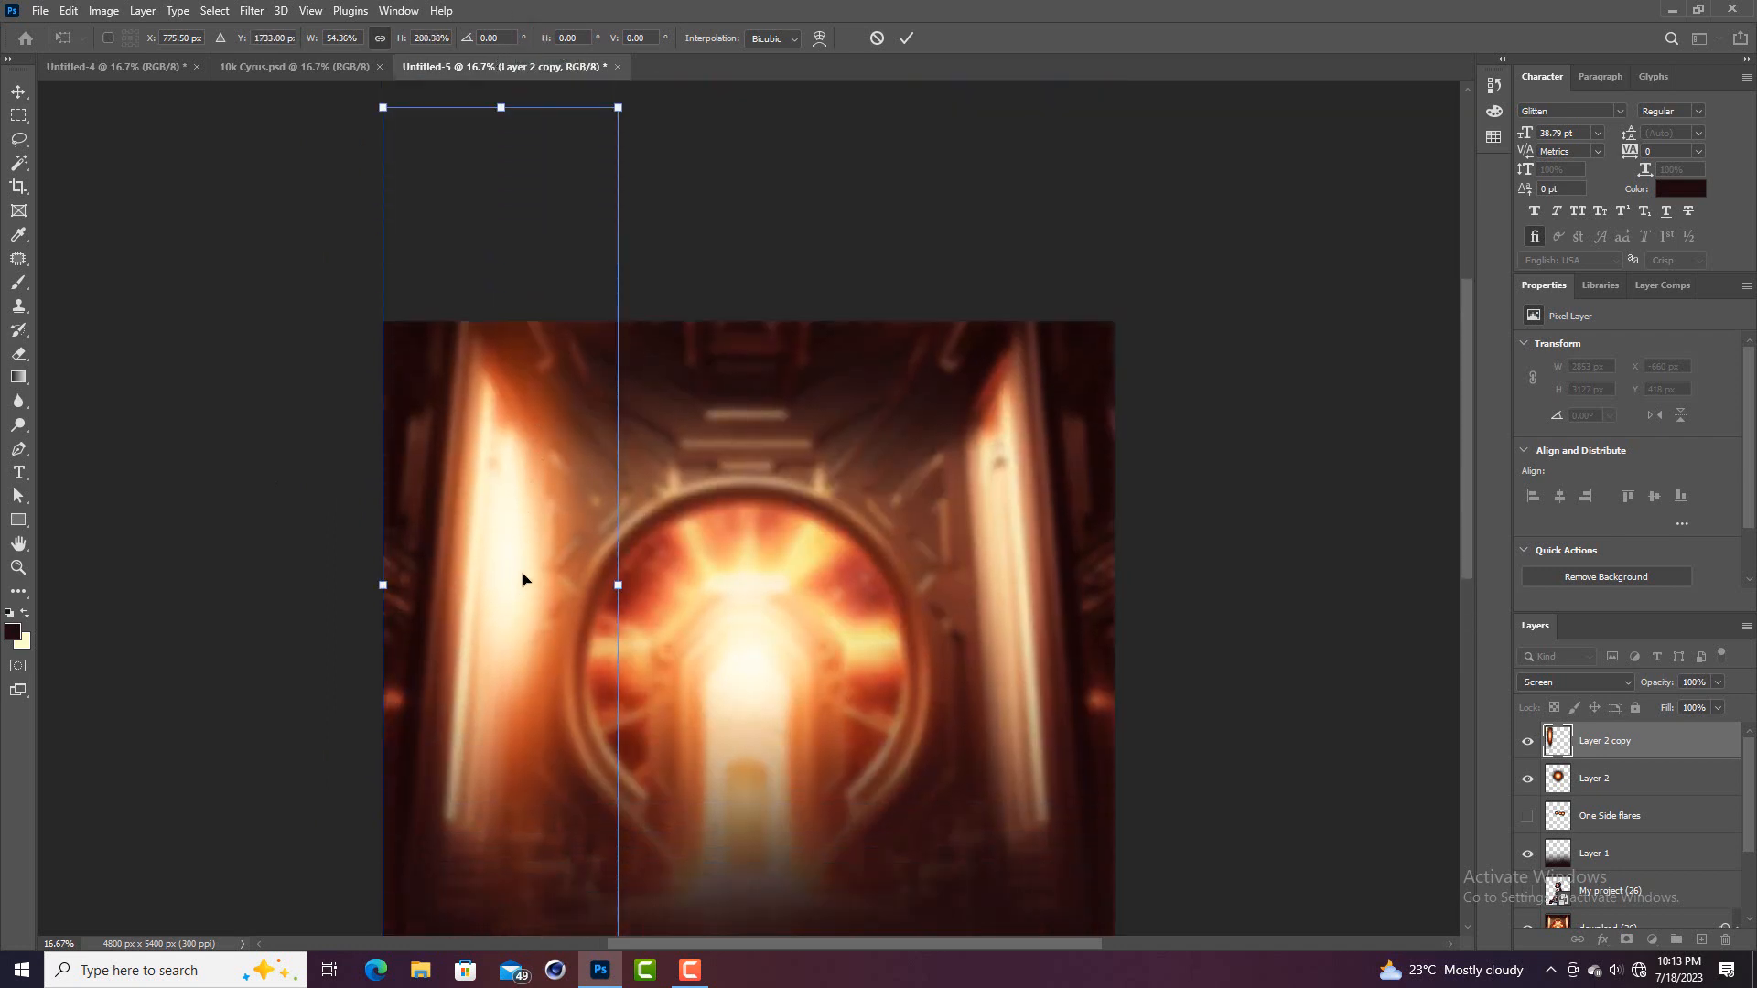
pyautogui.moveTo(518, 580); pyautogui.dragTo(565, 610)
pyautogui.scroll(-5, 561, 615)
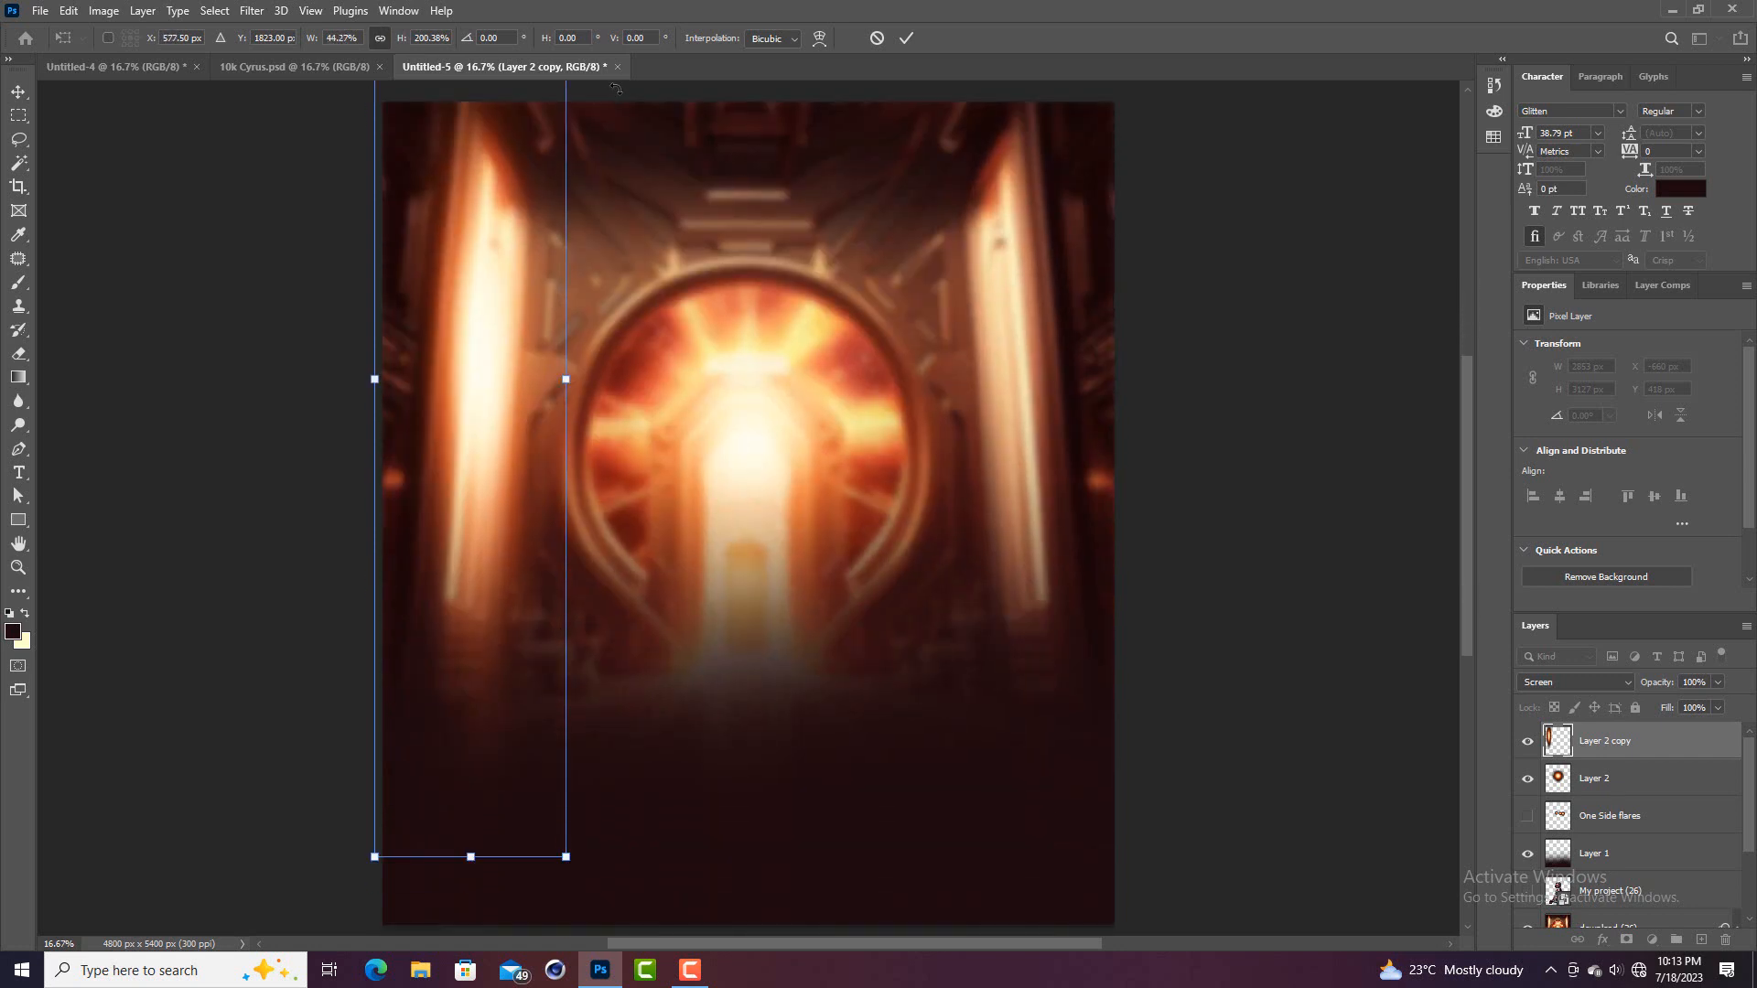
# Tilt the copied flare about 3.8° along the left light column, scale it to about 43% wide and 177% high, and apply the transform
pyautogui.moveTo(605, 198); pyautogui.dragTo(613, 214)
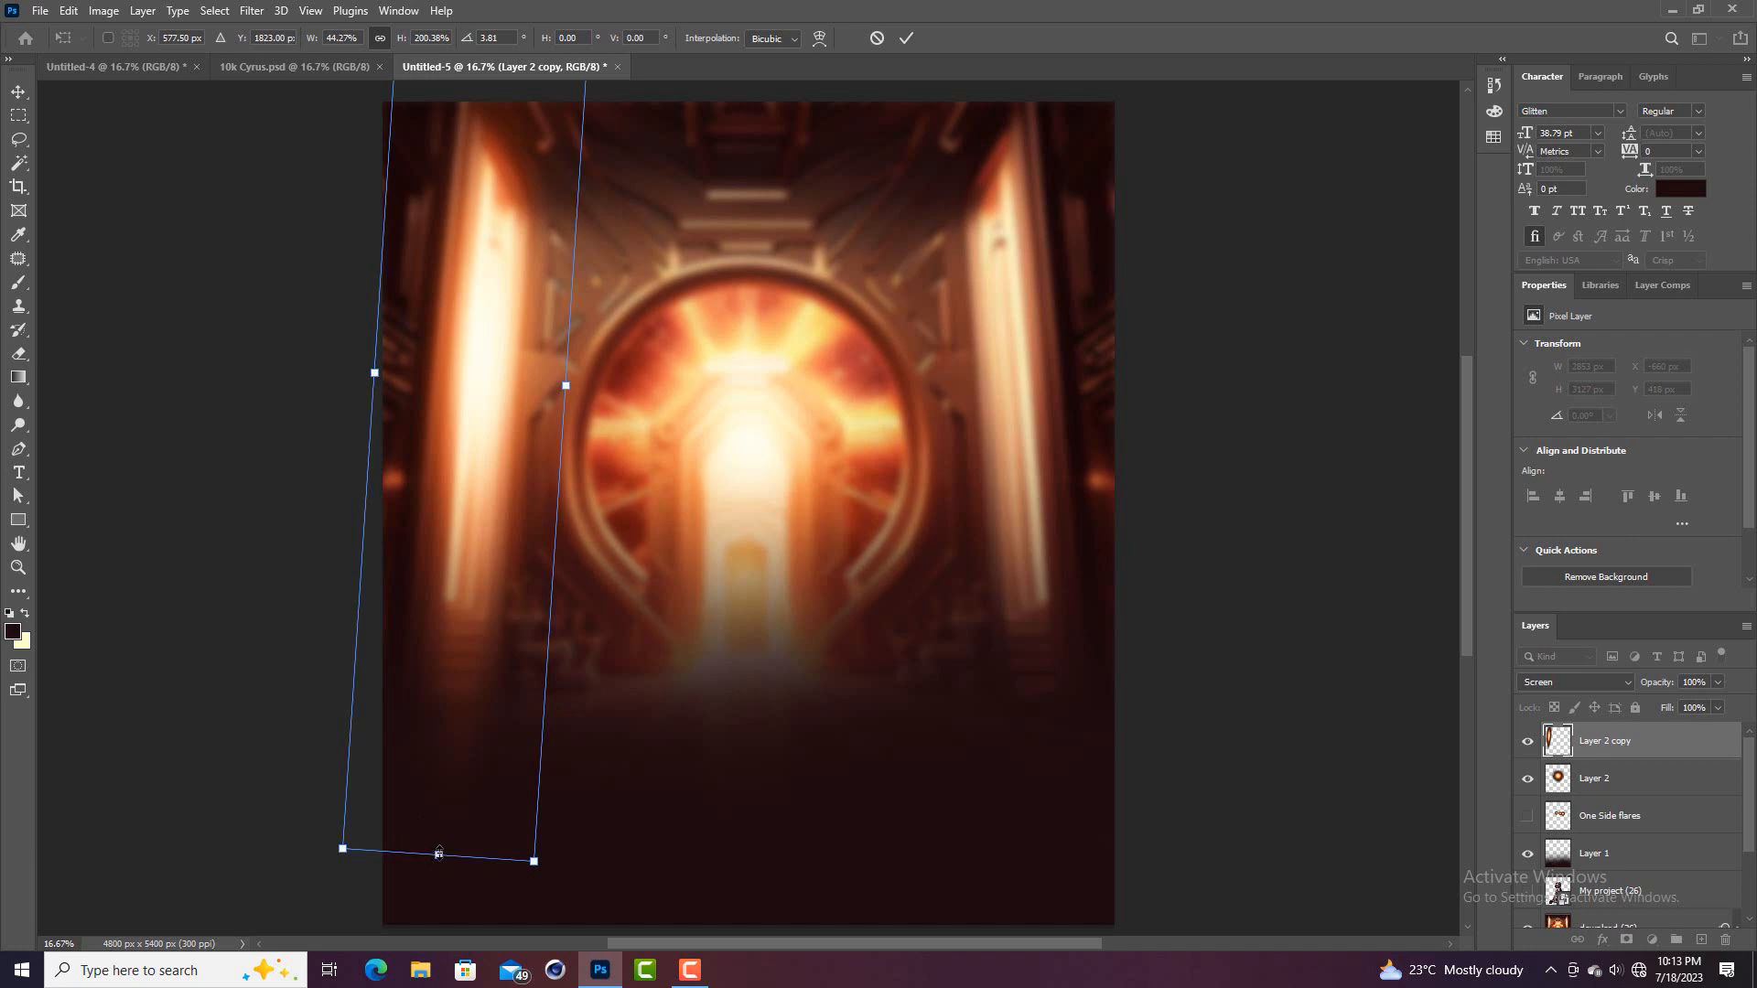
pyautogui.moveTo(438, 854); pyautogui.dragTo(444, 769)
pyautogui.scroll(5, 481, 194)
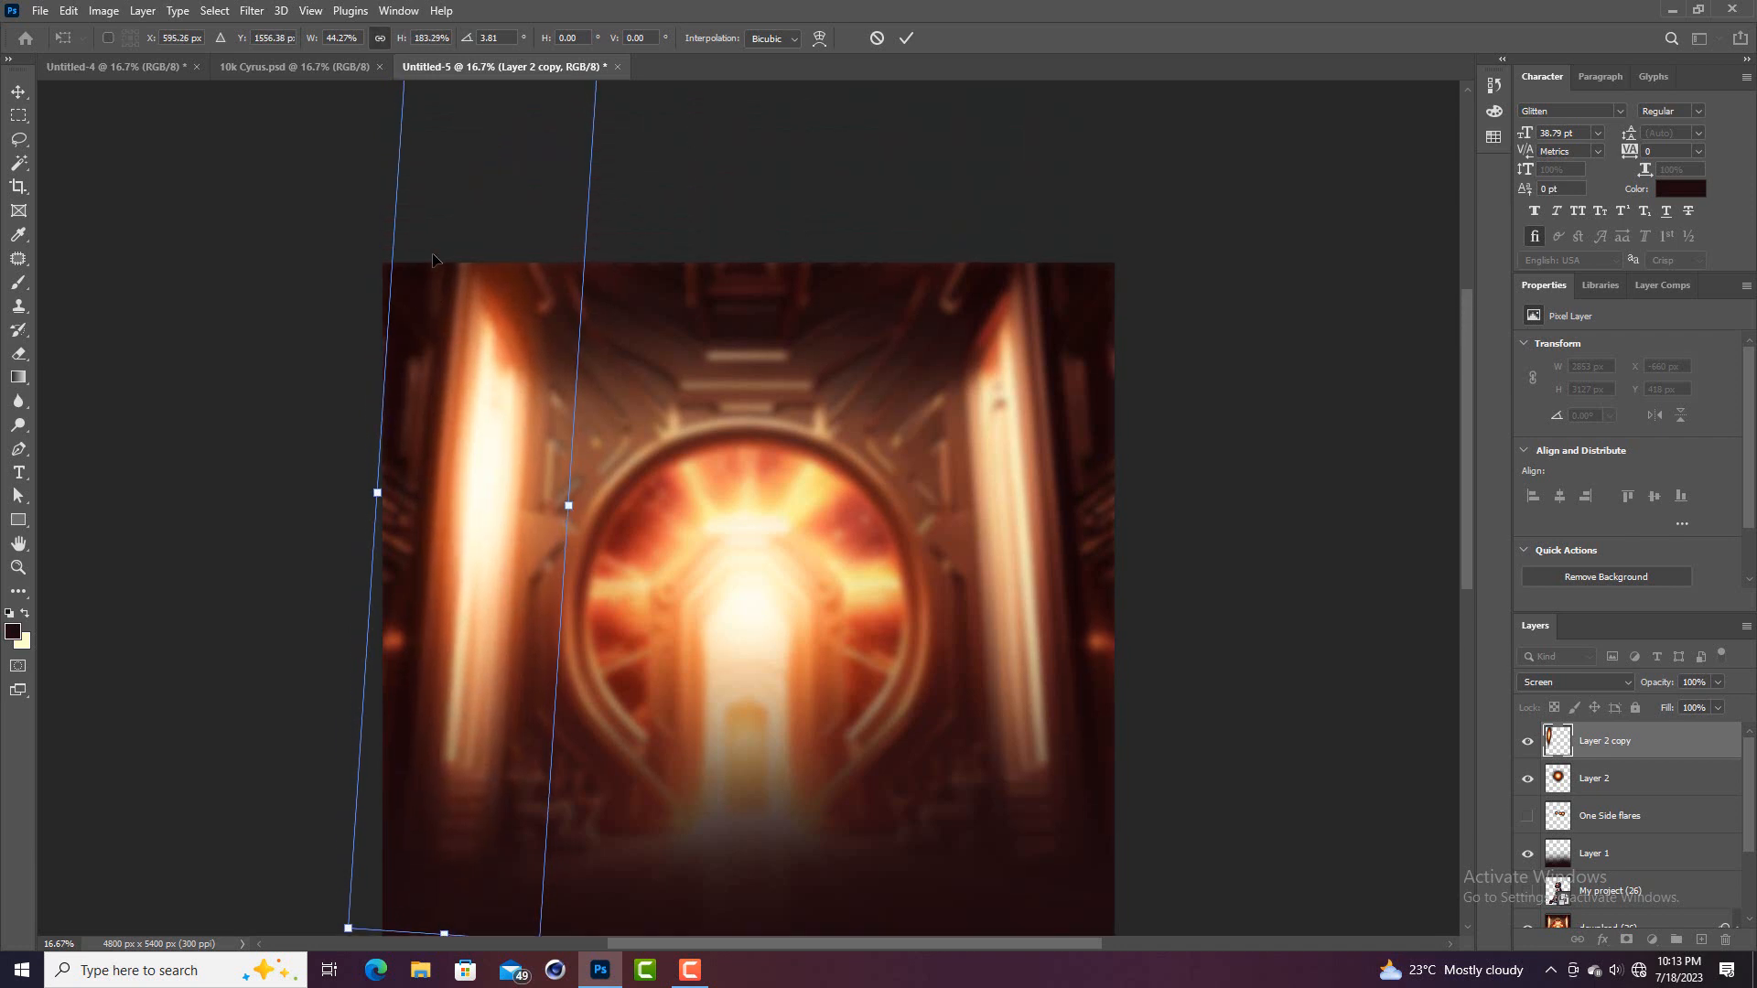
pyautogui.moveTo(502, 122); pyautogui.dragTo(499, 151)
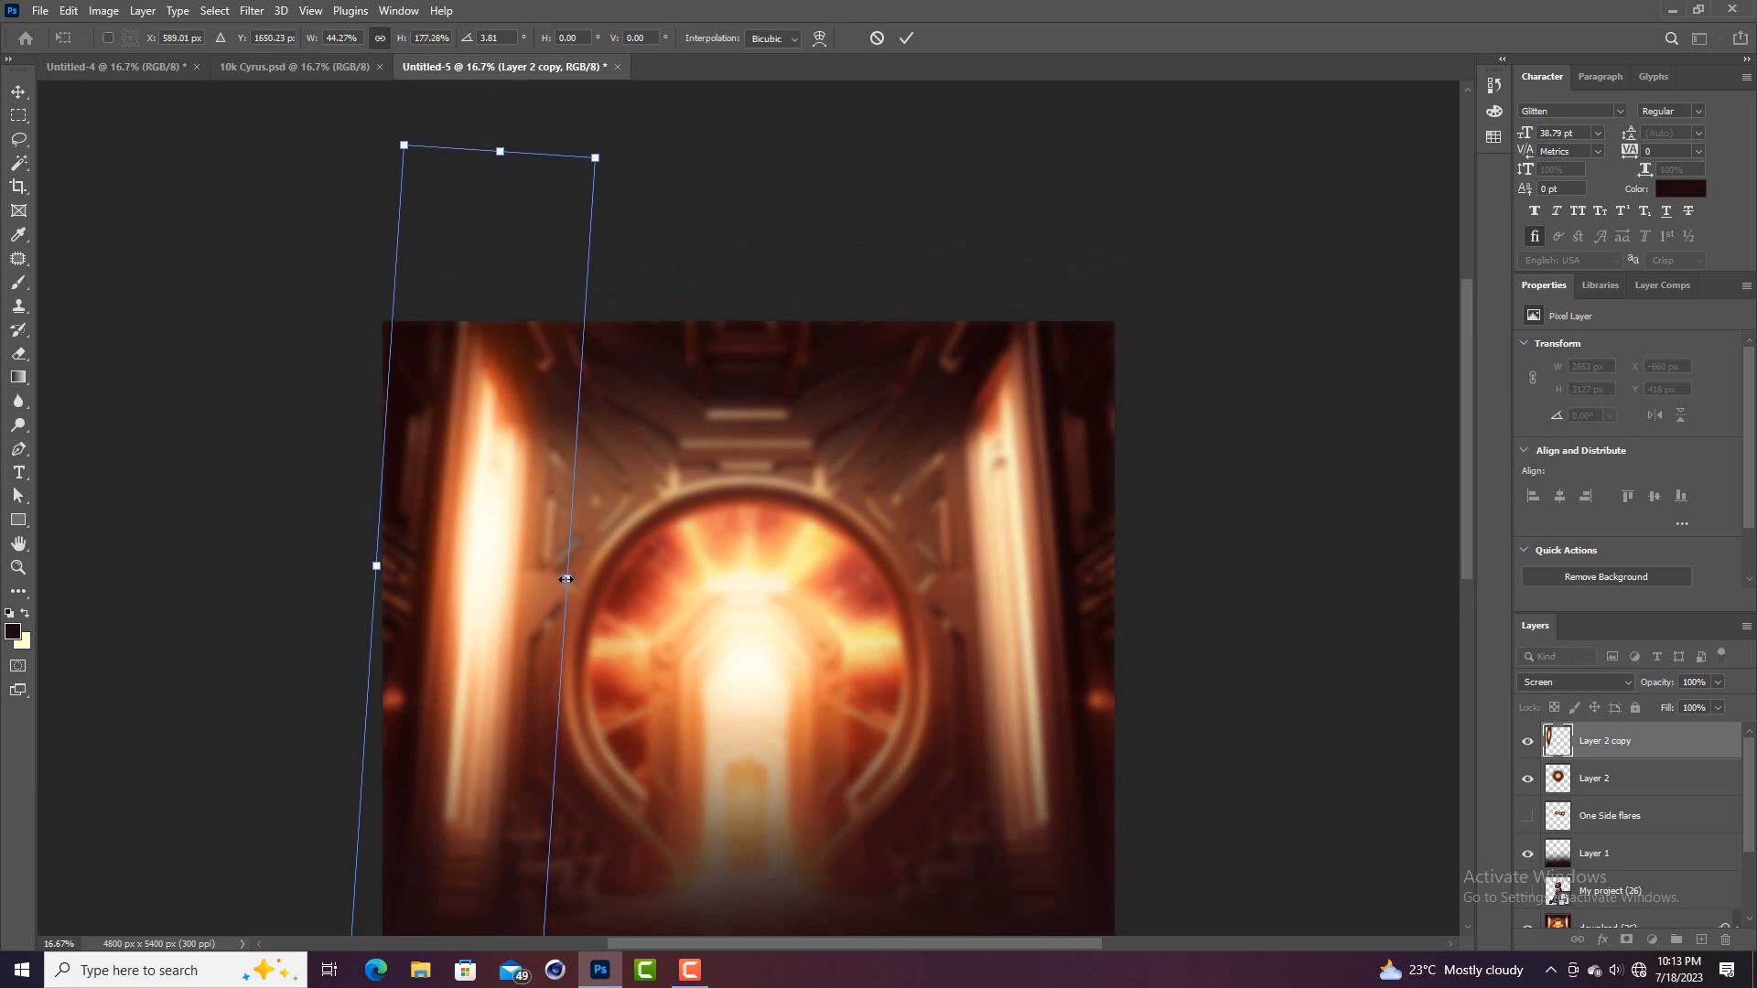
pyautogui.moveTo(567, 579); pyautogui.dragTo(561, 578)
pyautogui.scroll(-1, 881, 198)
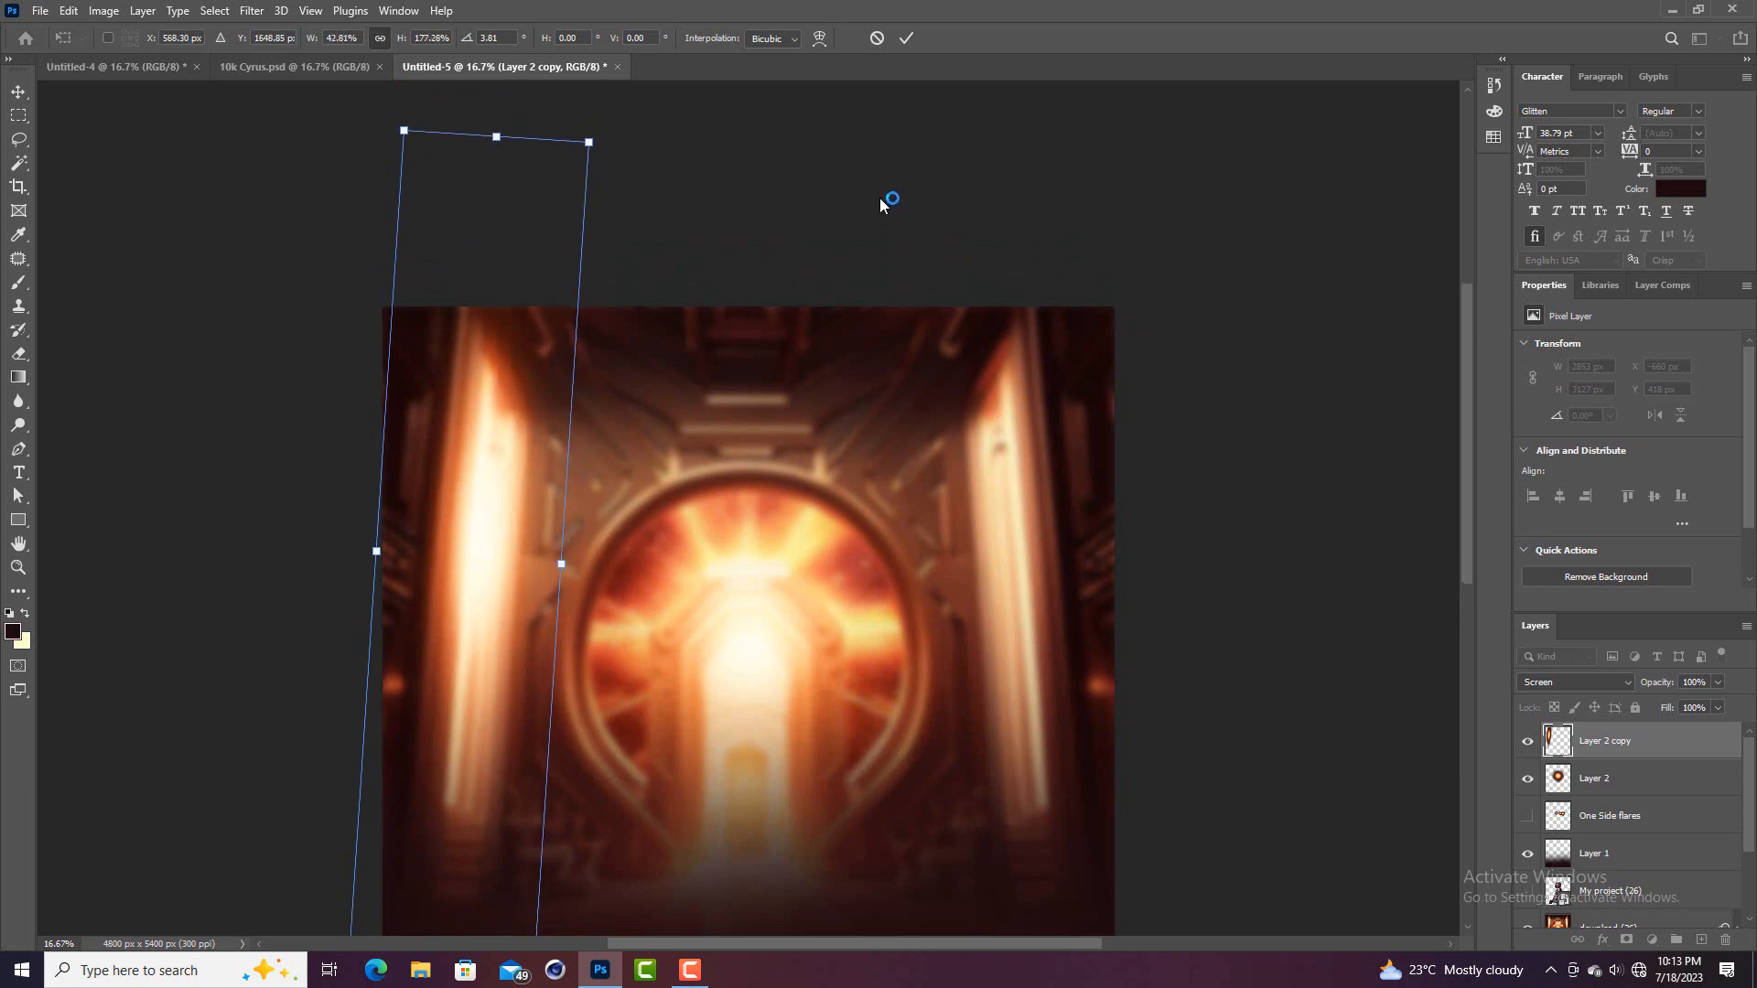
pyautogui.scroll(-1, 880, 197)
pyautogui.click(907, 39)
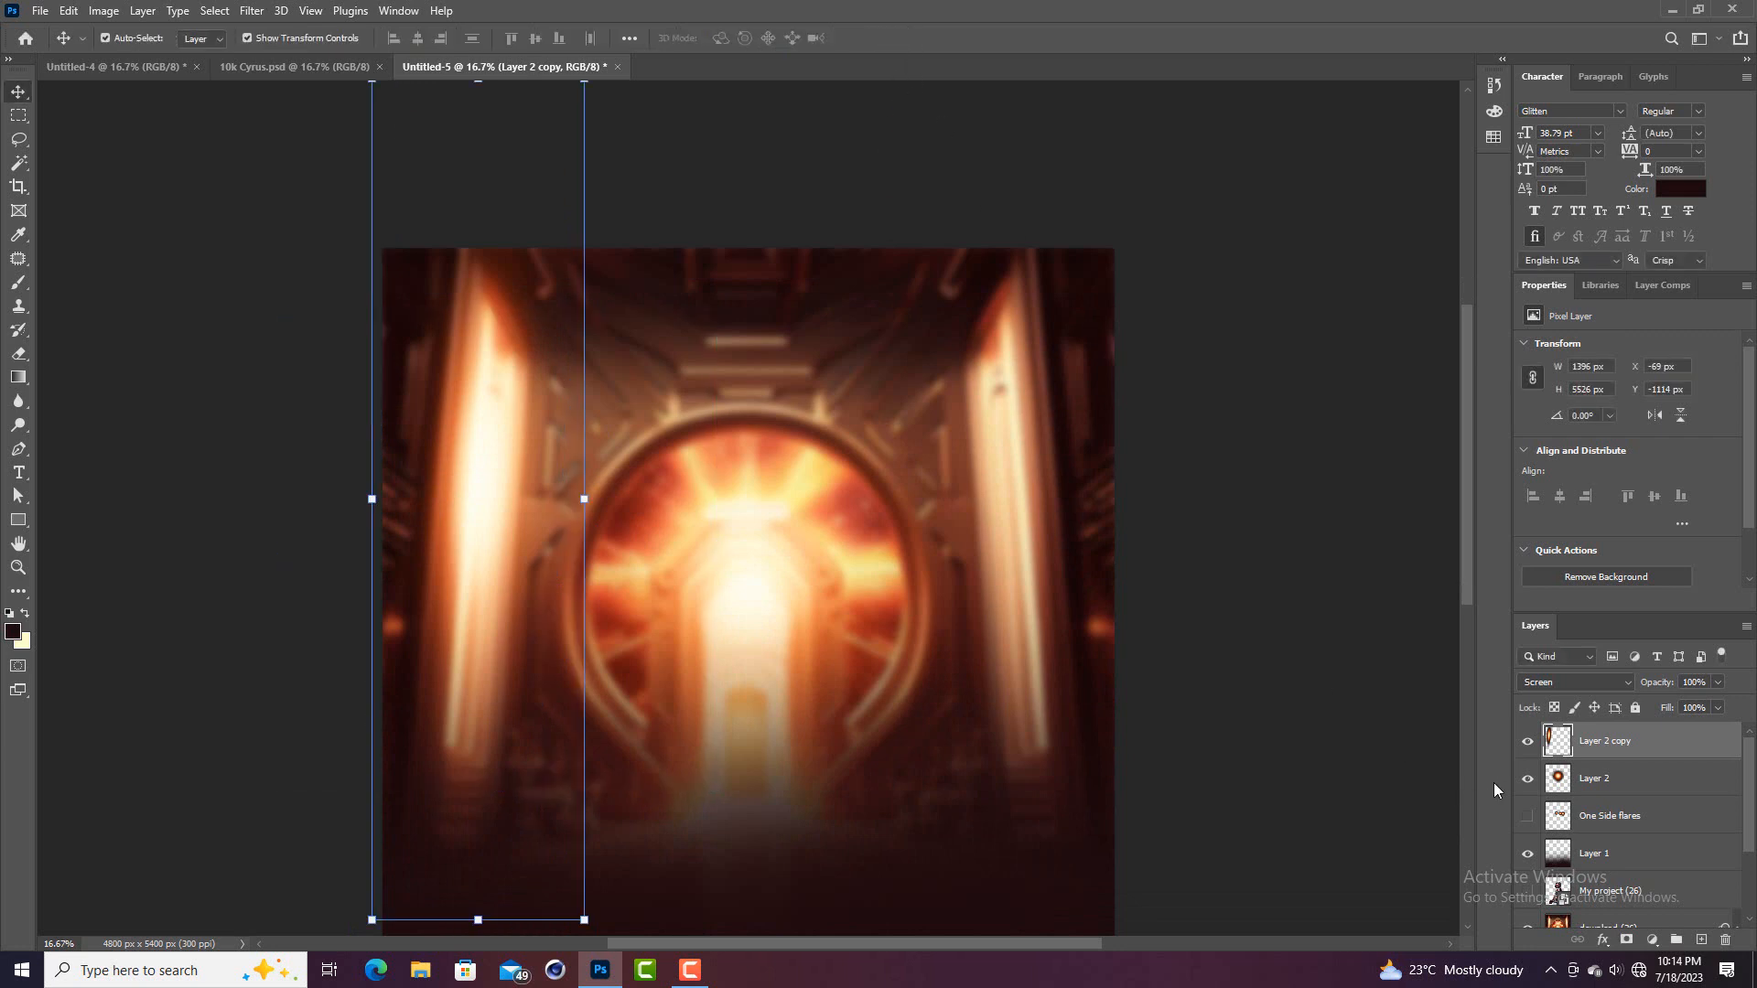
# Compare the left light column with and without the Layer 2 copy flare
pyautogui.click(1529, 742)
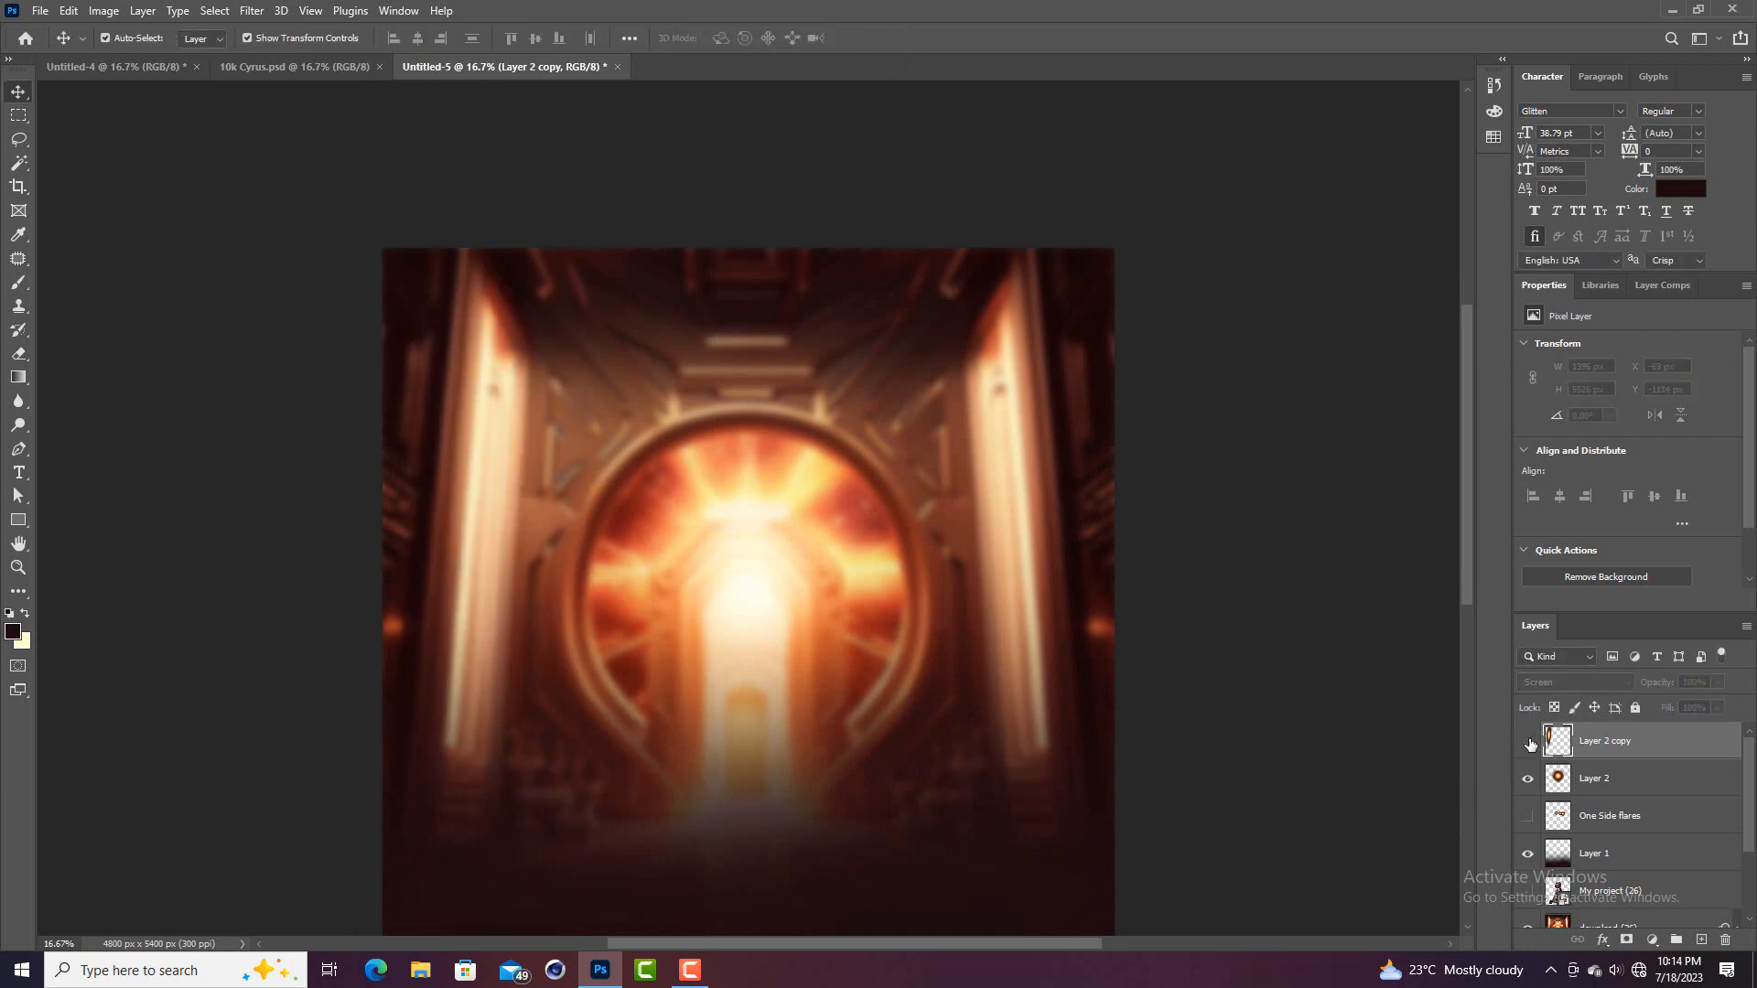
pyautogui.click(1528, 742)
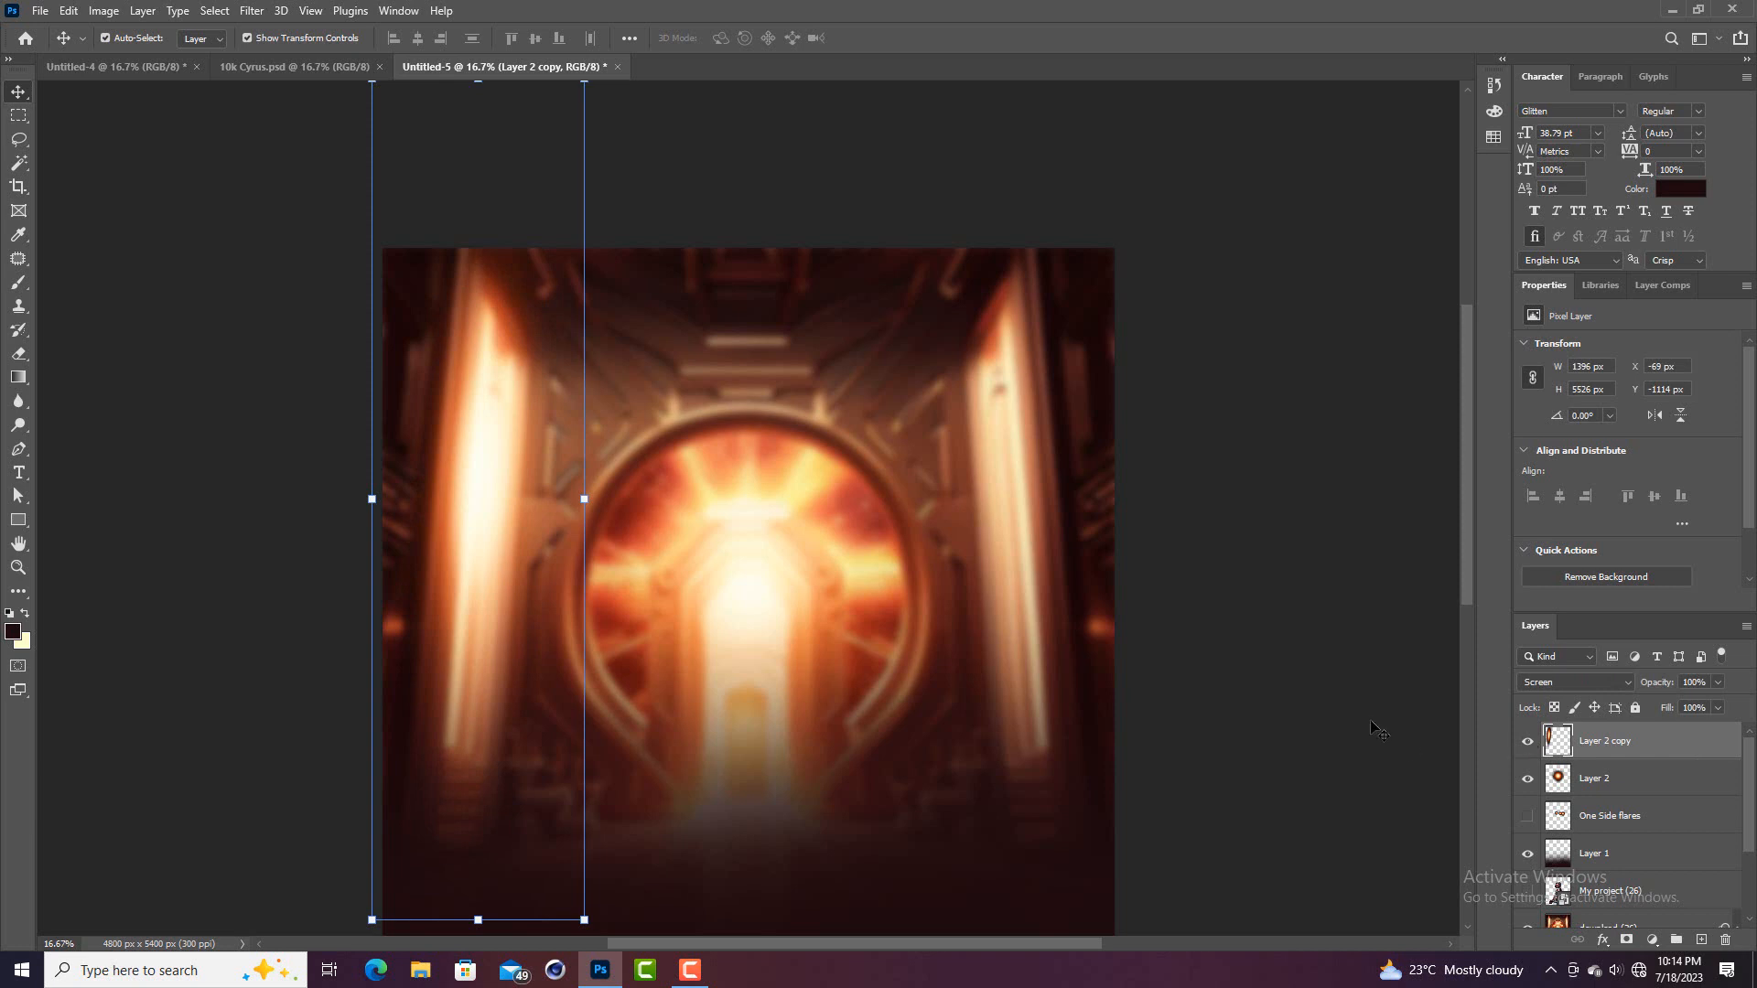
pyautogui.scroll(-1, 1308, 710)
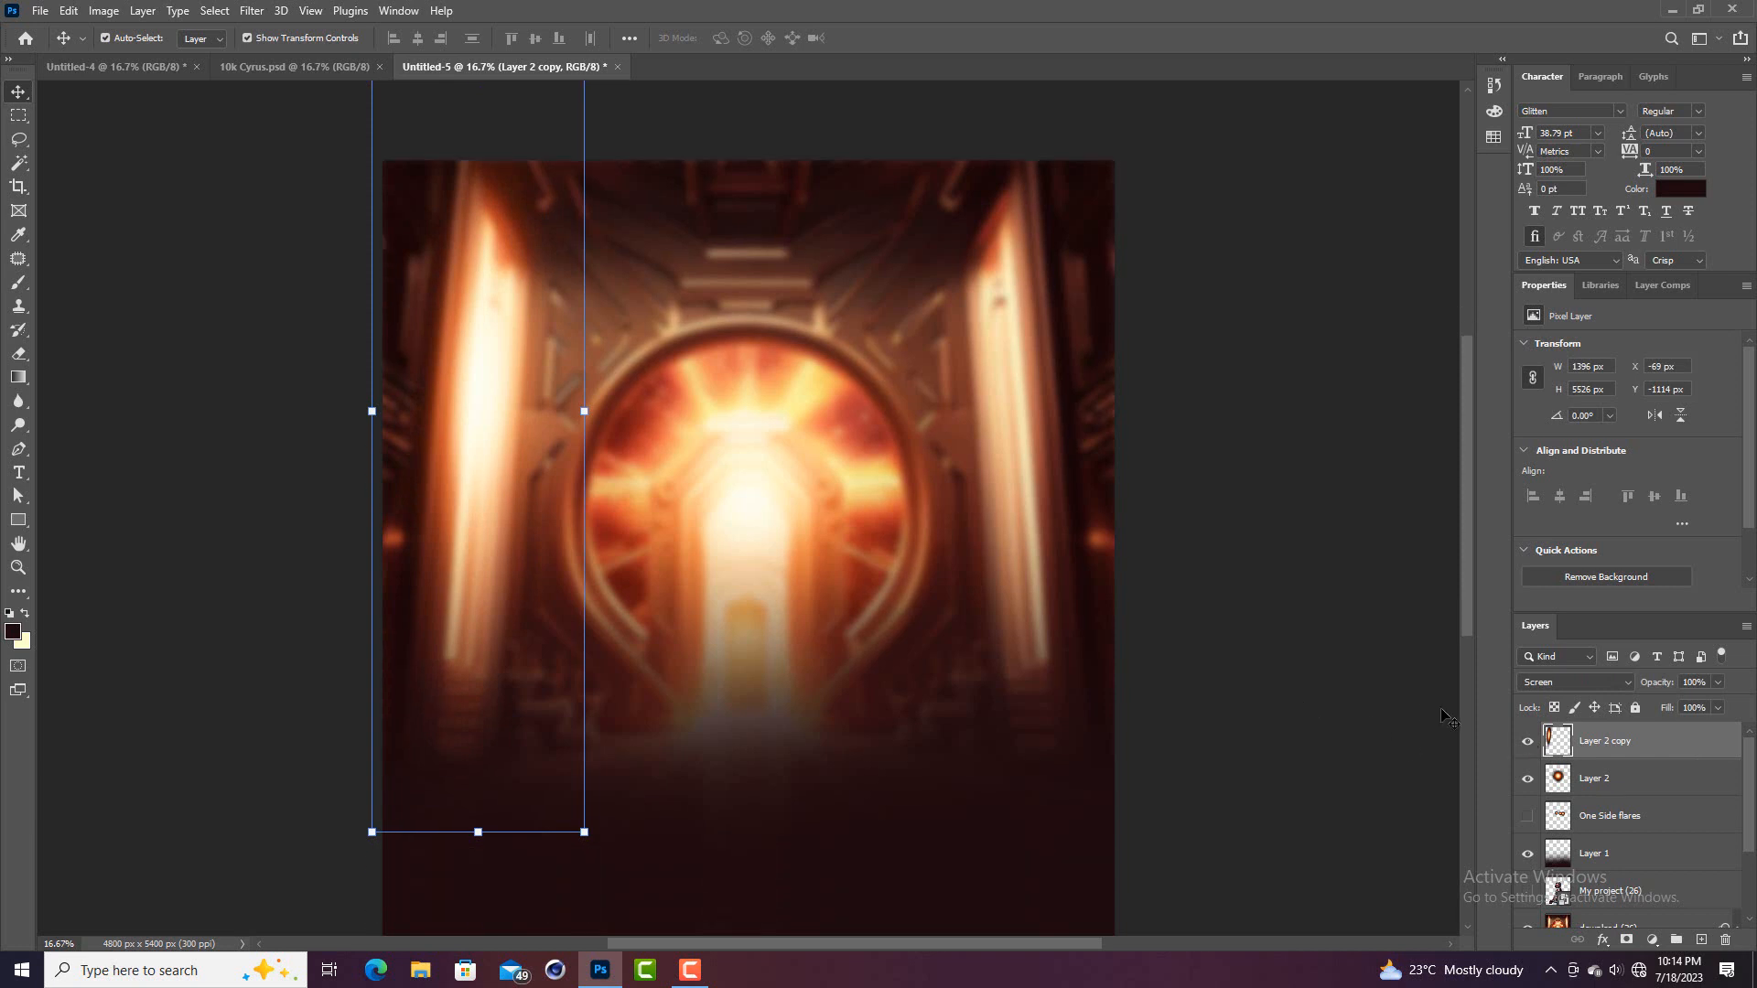
pyautogui.click(1529, 742)
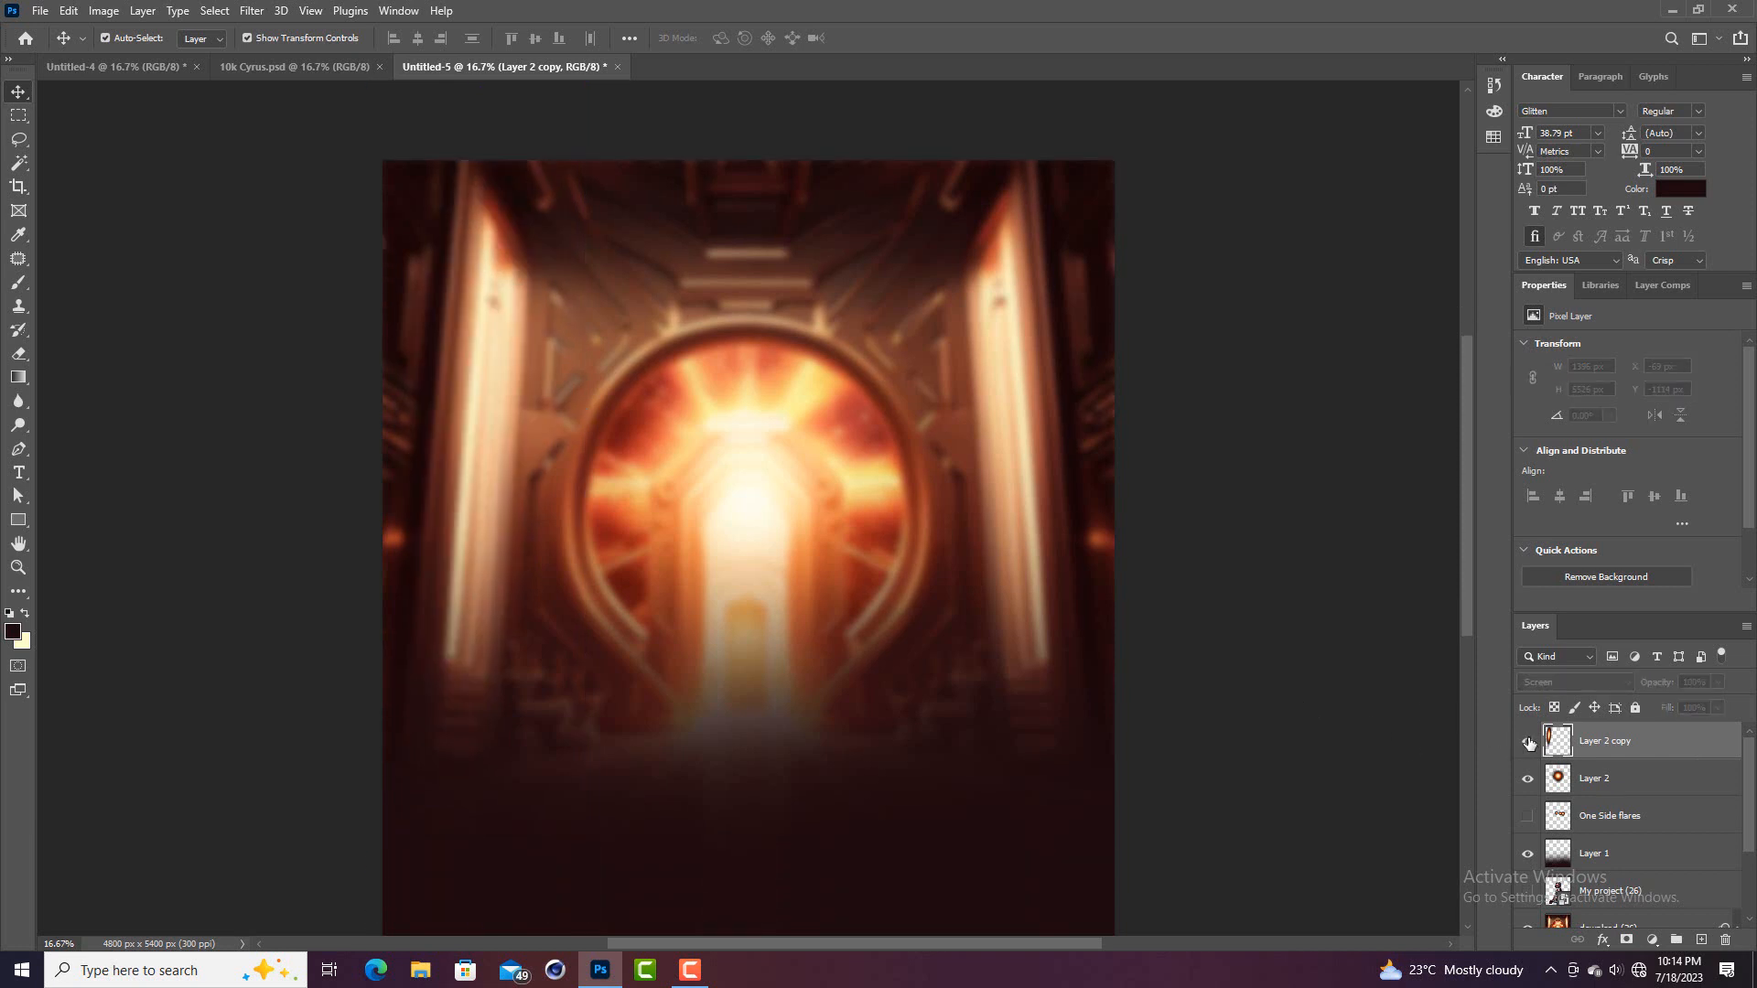
pyautogui.click(1530, 742)
pyautogui.scroll(-1, 1254, 553)
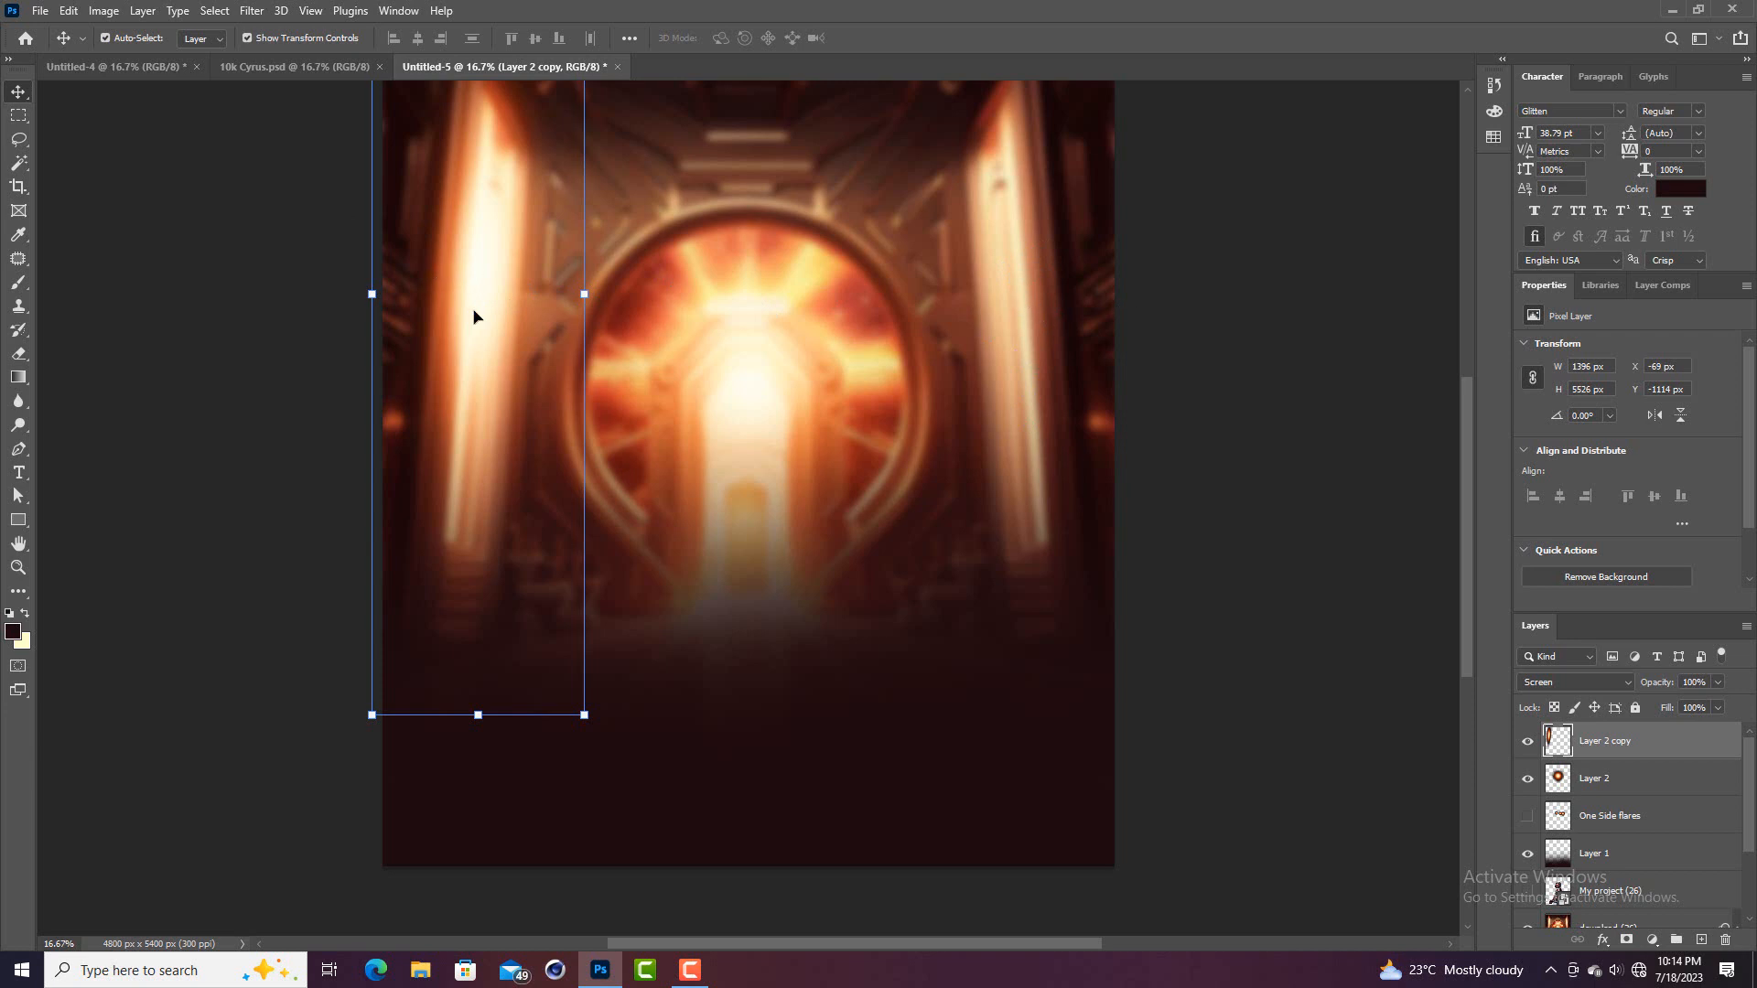
# Duplicate Layer 2 copy and place the duplicate flare over the light column right of the doorway
pyautogui.press('ctrl')
pyautogui.hotkey('ctrl', 'j')
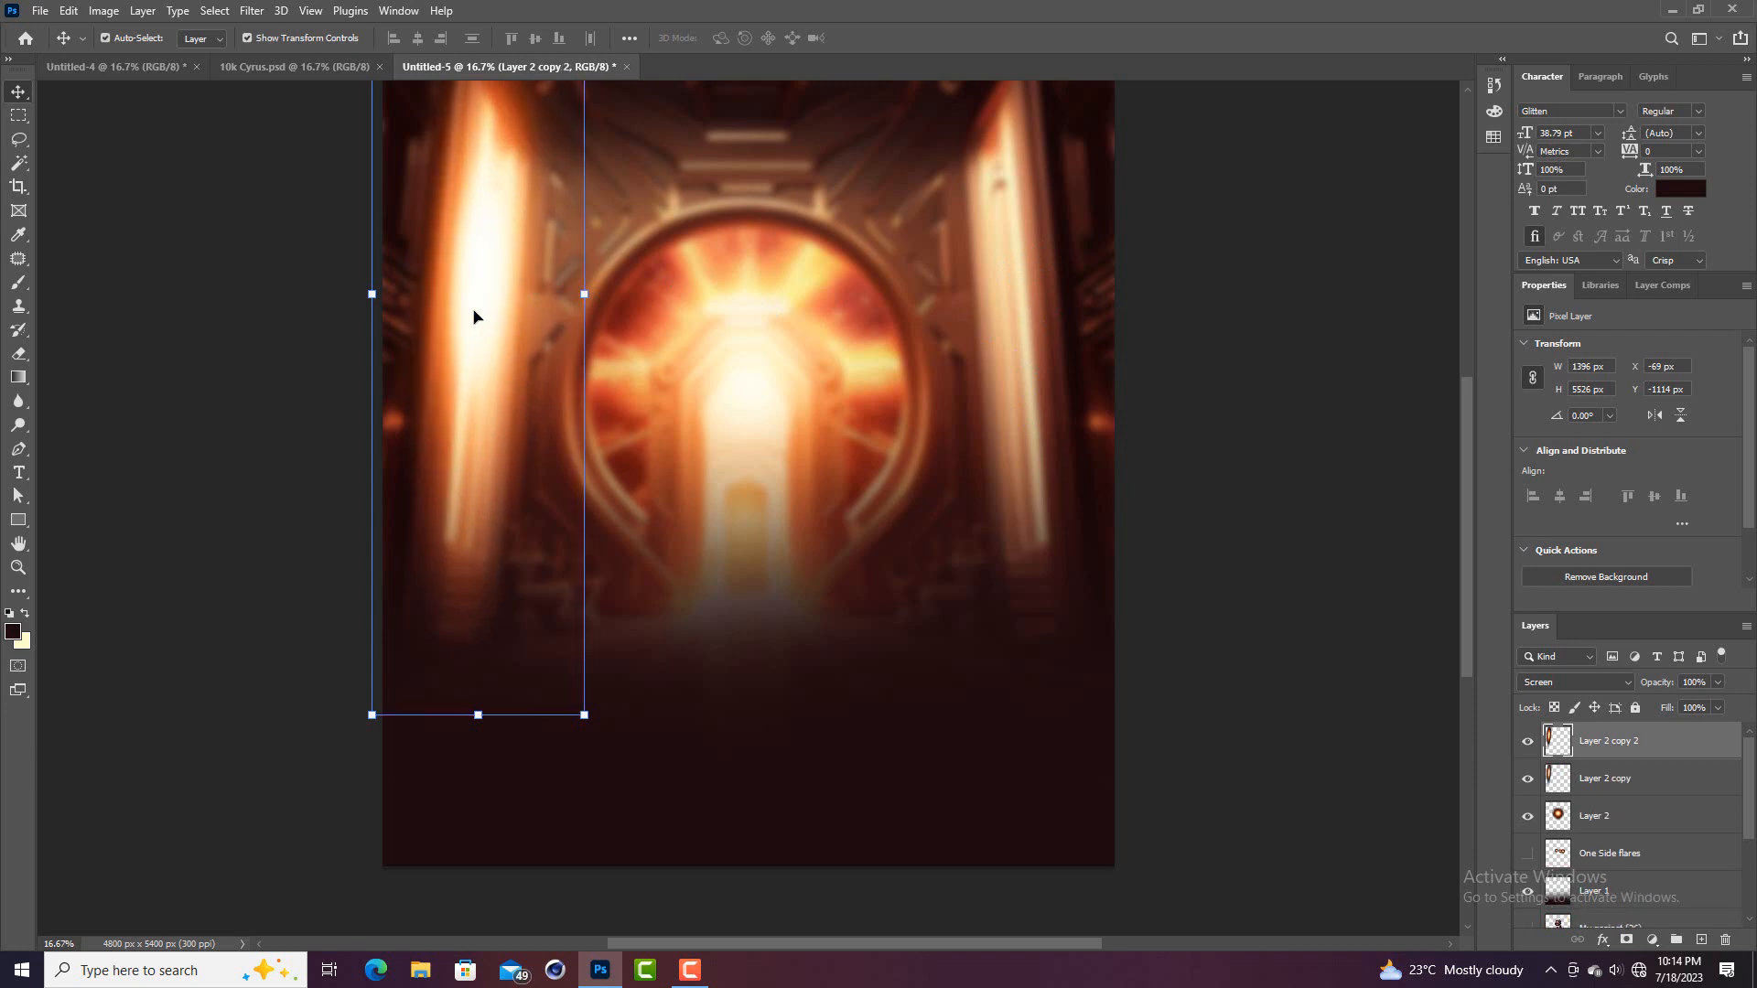
pyautogui.moveTo(474, 316); pyautogui.dragTo(1001, 330)
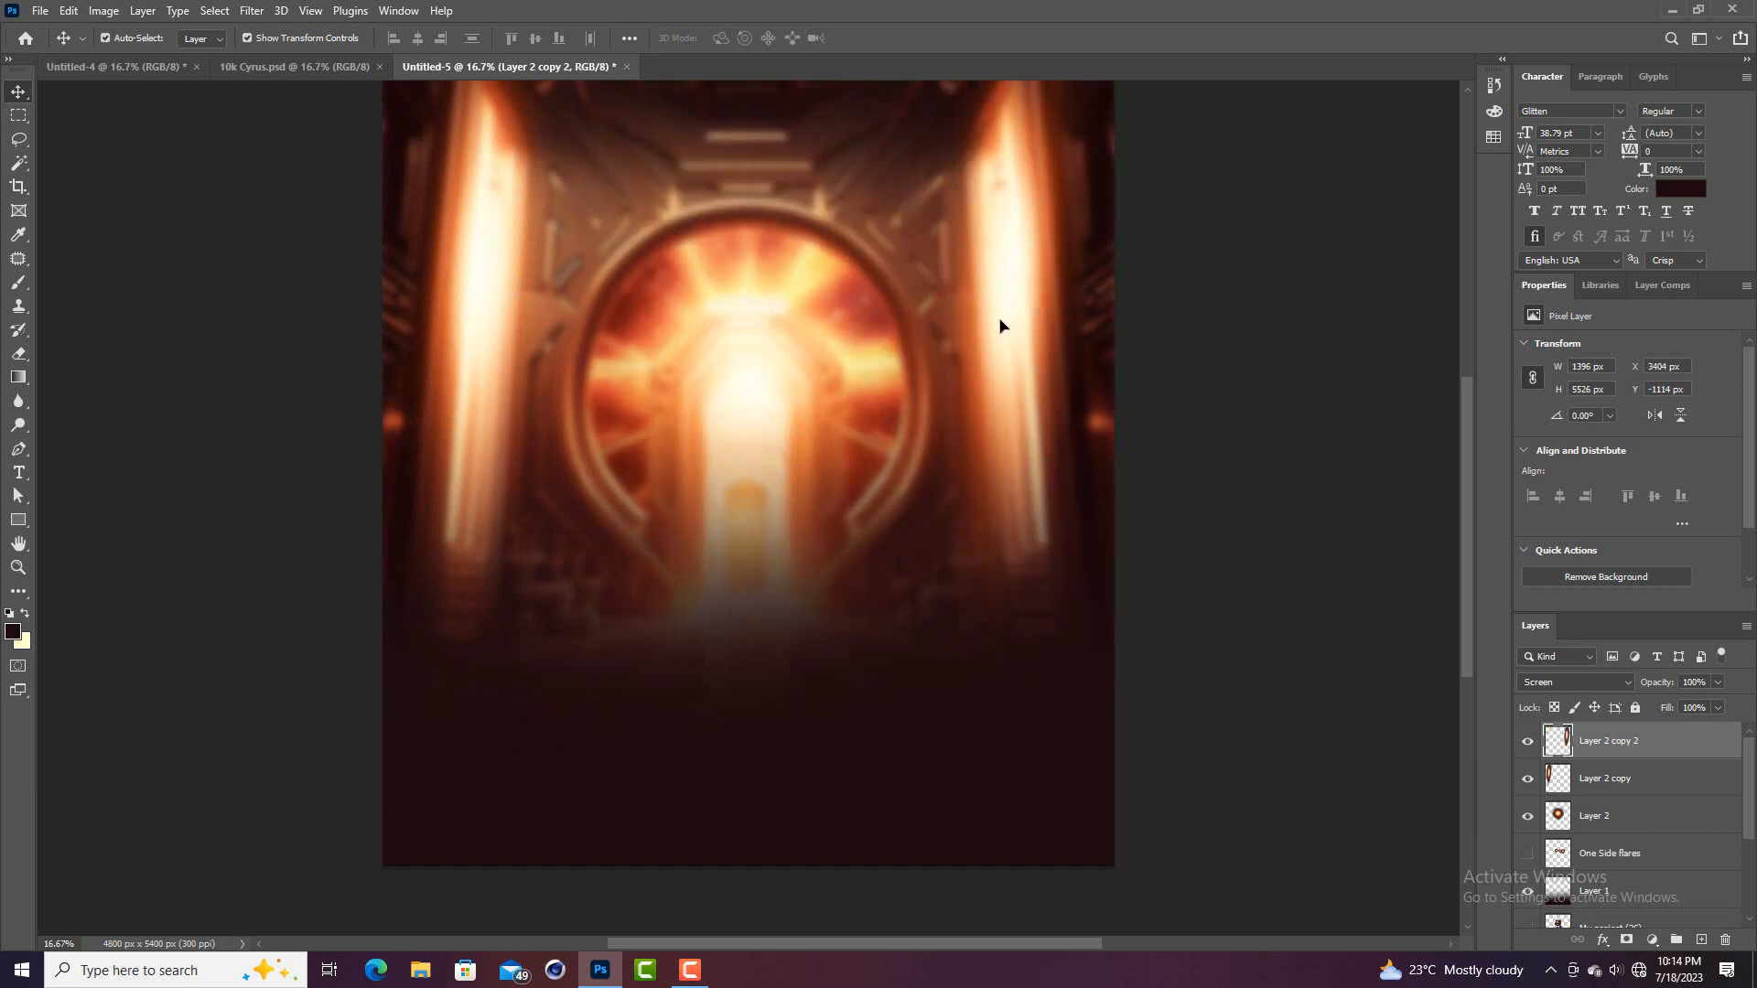
pyautogui.moveTo(1000, 326); pyautogui.dragTo(986, 326)
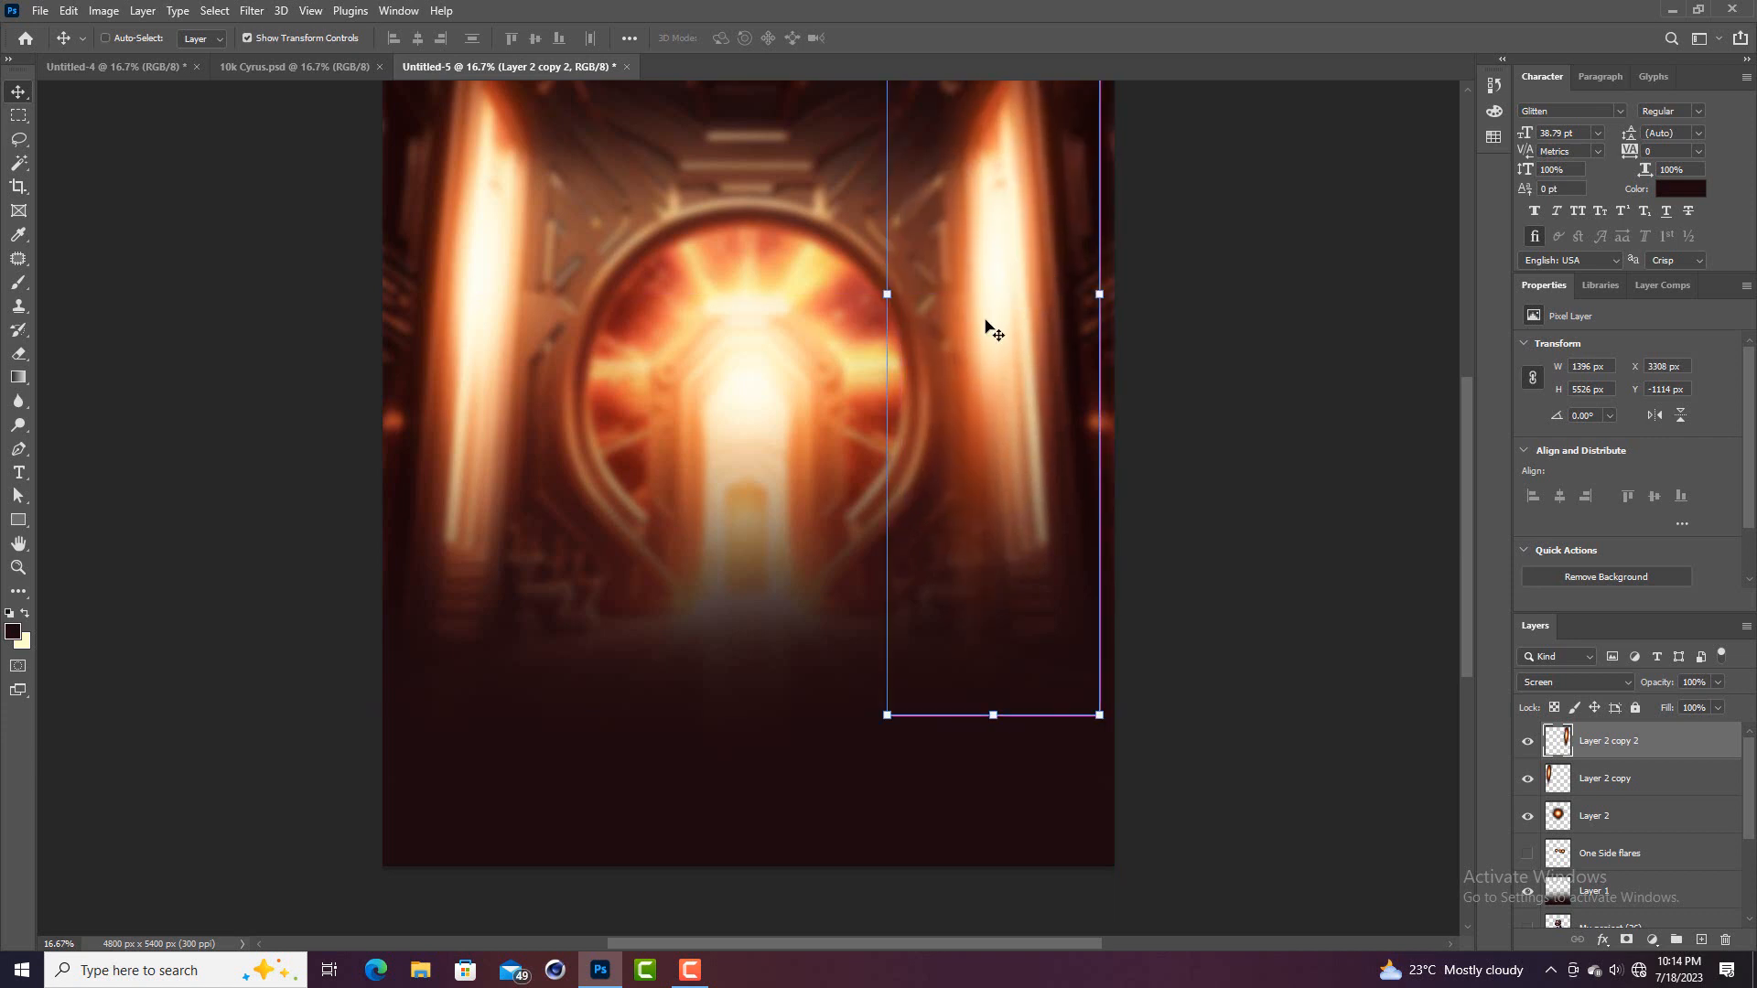
# Flip the right column's flare horizontally, shift it slightly right onto the light column, and deselect it
pyautogui.hotkey('ctrl', 'y')
pyautogui.rightClick(986, 324)
pyautogui.press('Escape')
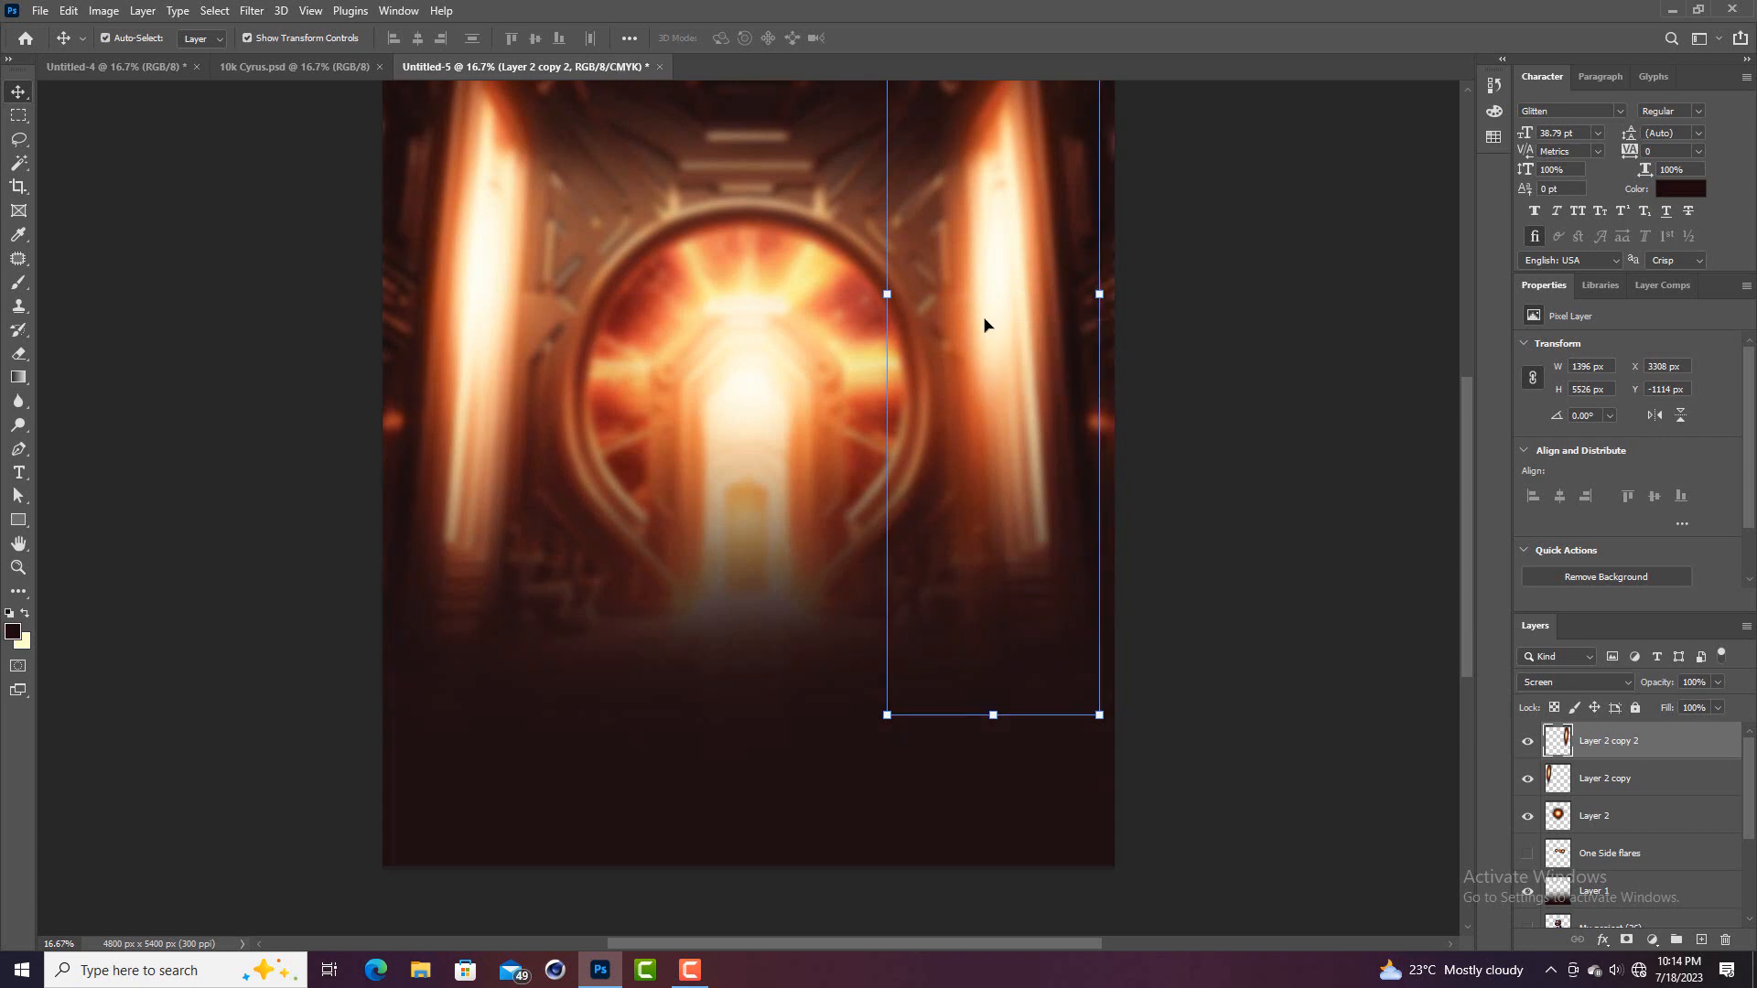
pyautogui.hotkey('ctrl', 't')
pyautogui.rightClick(984, 322)
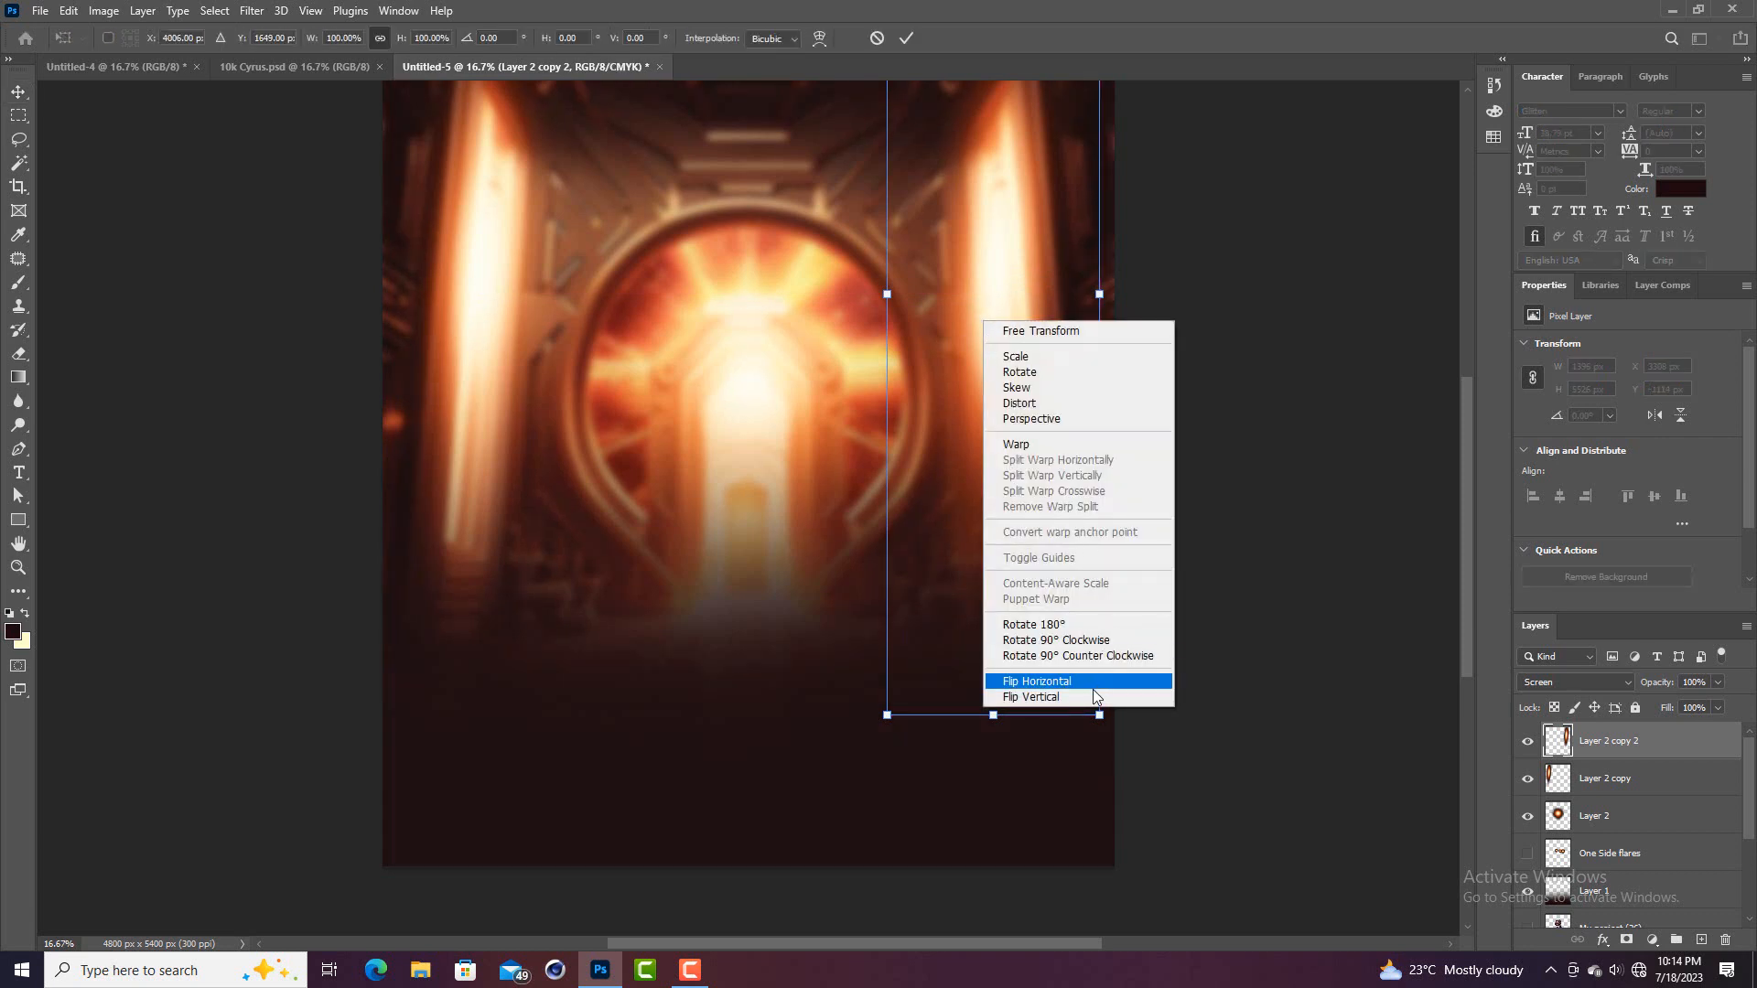
pyautogui.click(1037, 682)
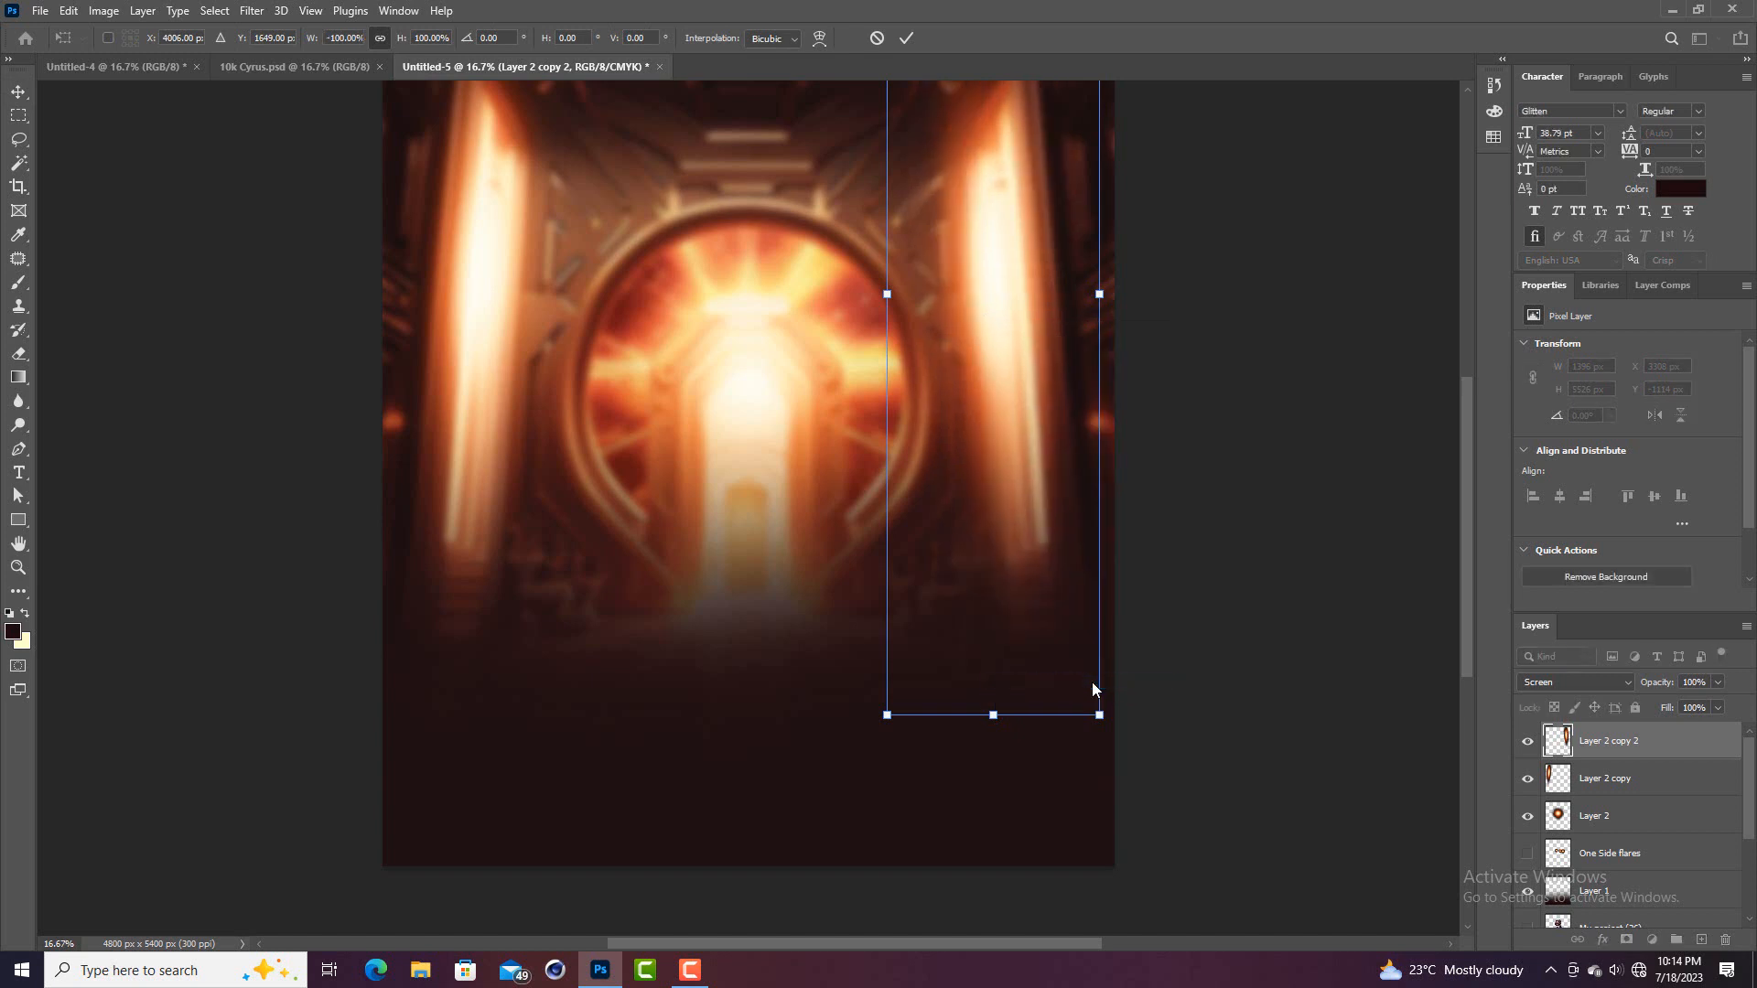
pyautogui.click(908, 38)
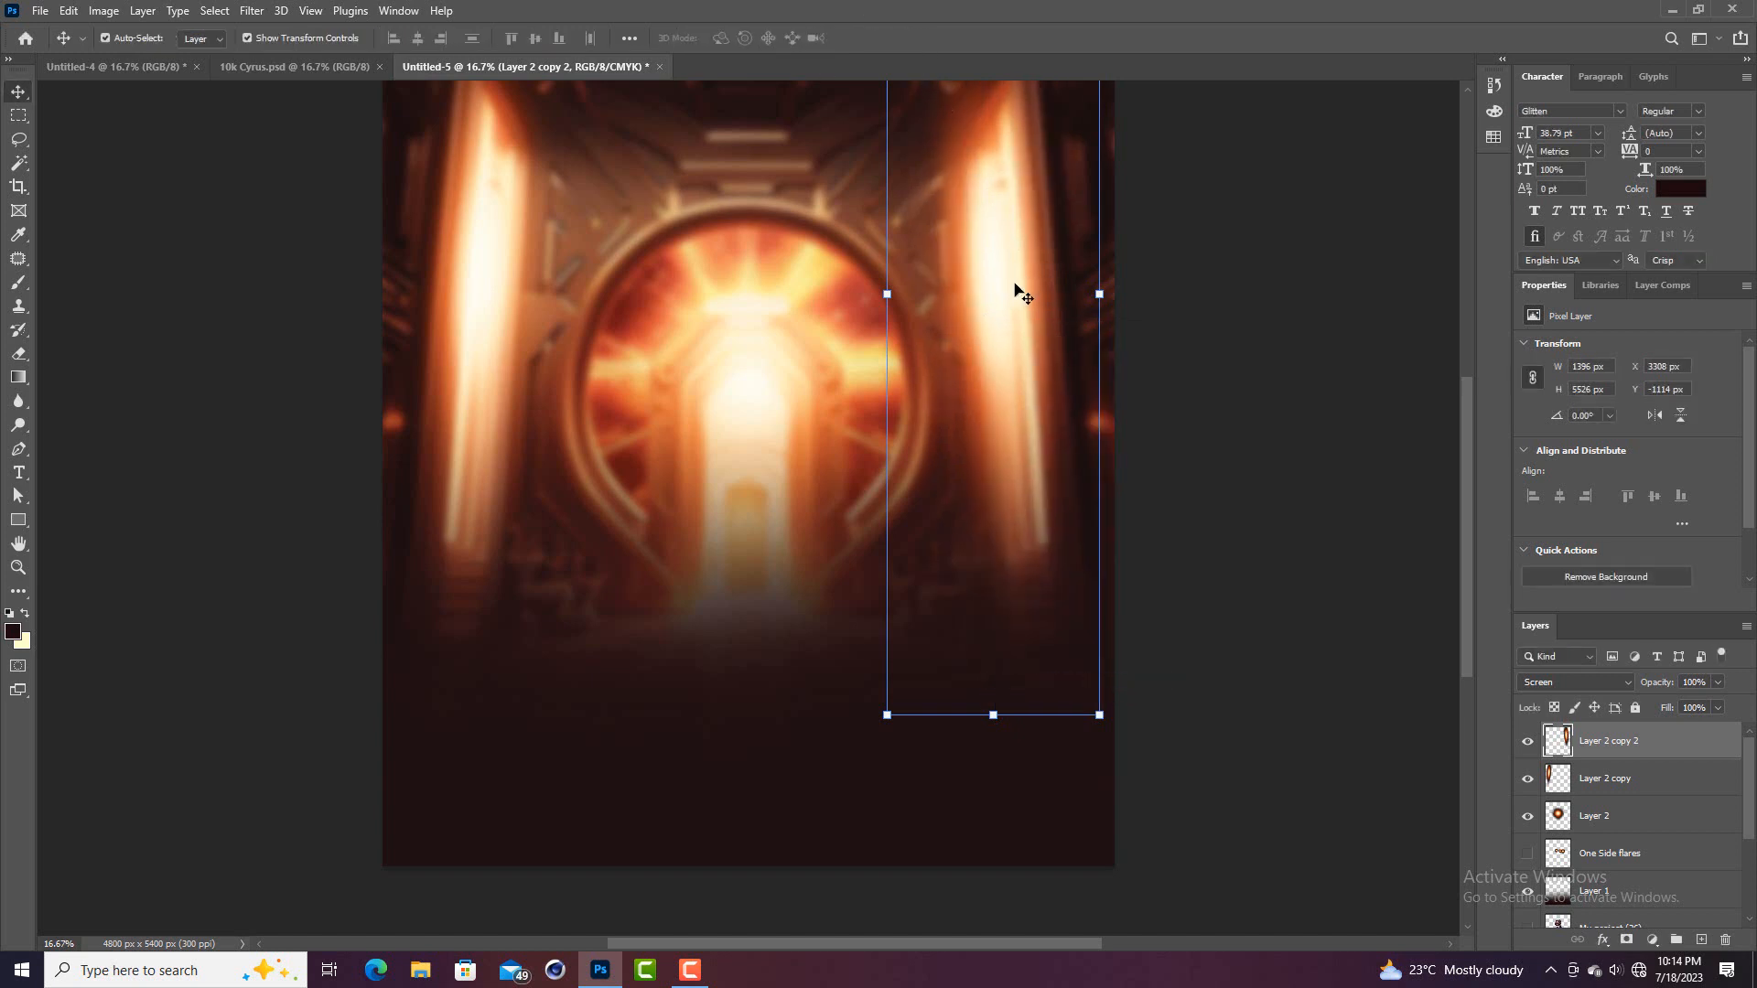
pyautogui.moveTo(981, 317); pyautogui.dragTo(986, 315)
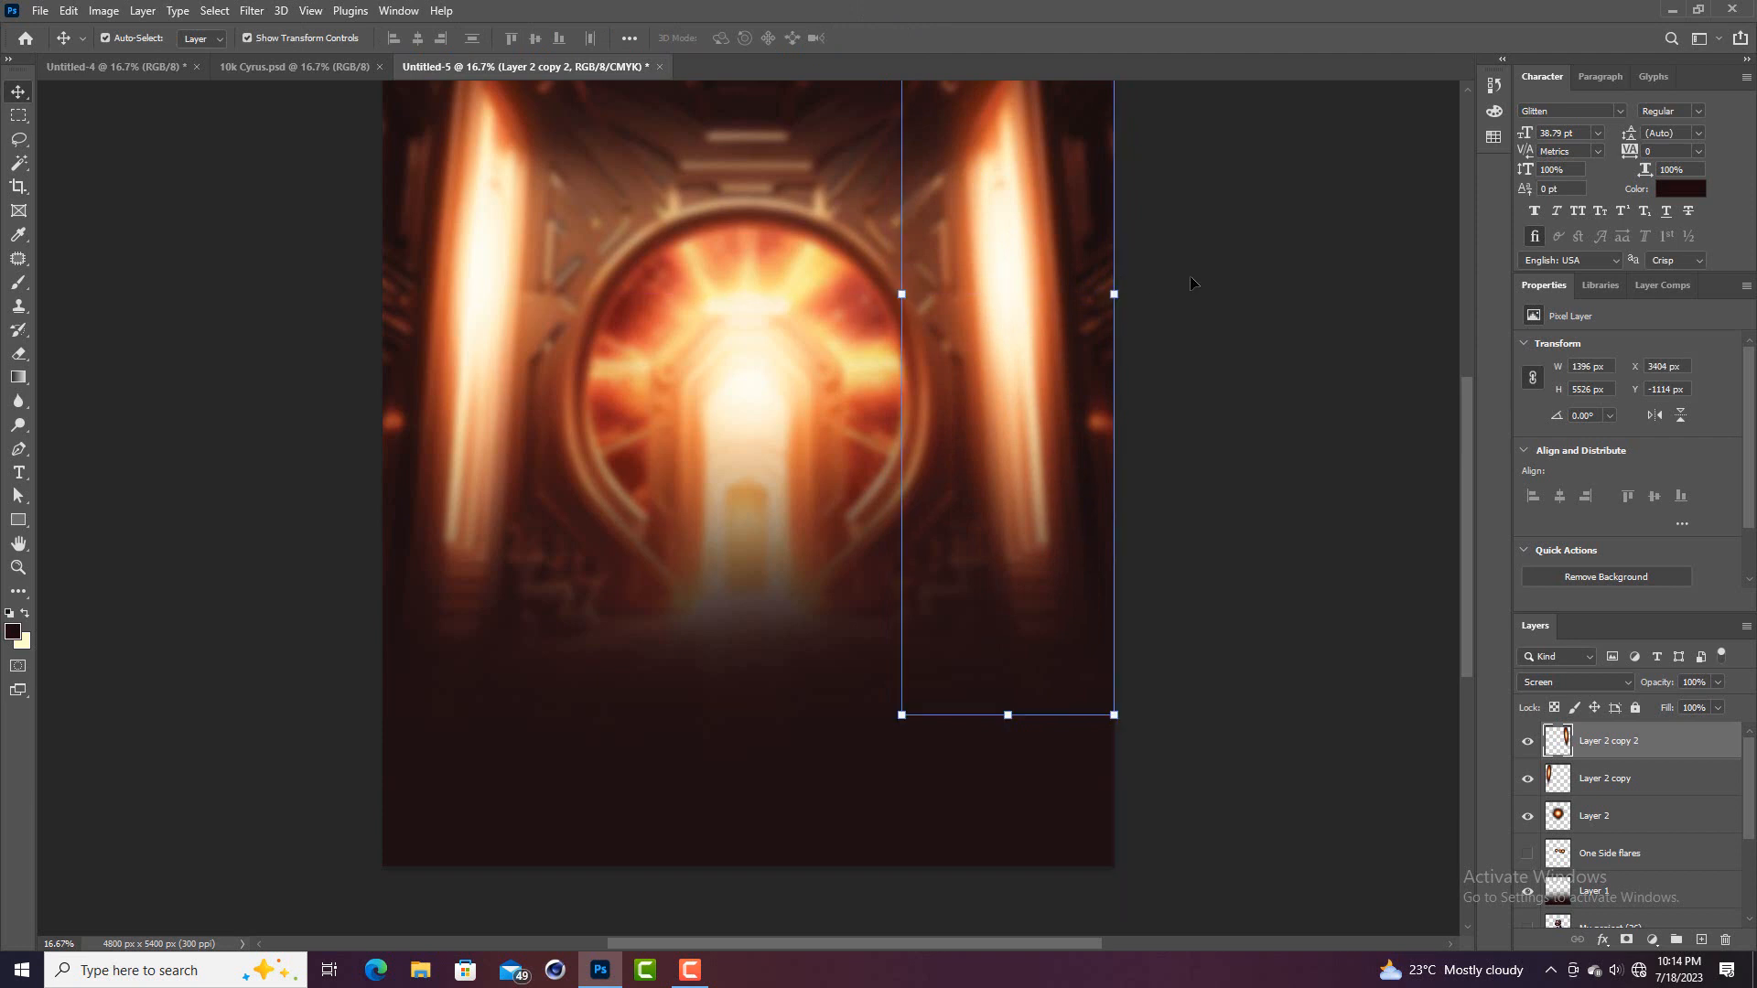
pyautogui.click(1239, 287)
# Compare both light columns with and without the Layer 2 copy and Layer 2 copy 2 flares
pyautogui.scroll(-2, 1239, 287)
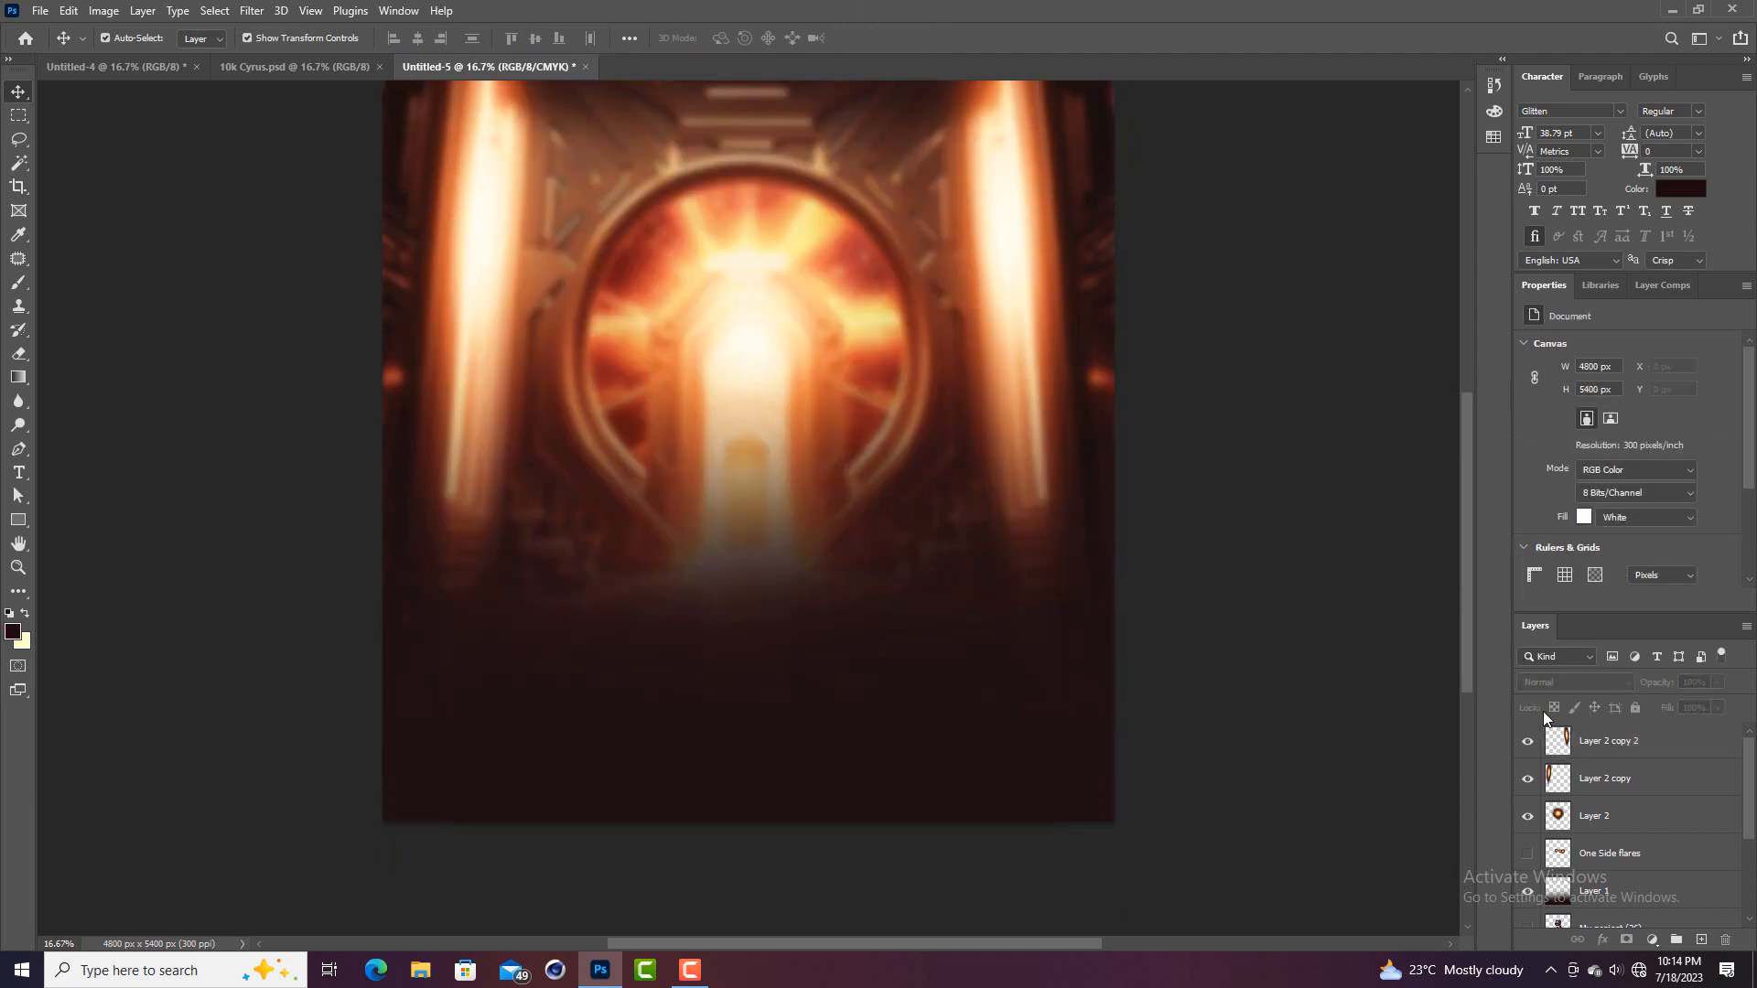
pyautogui.click(1527, 742)
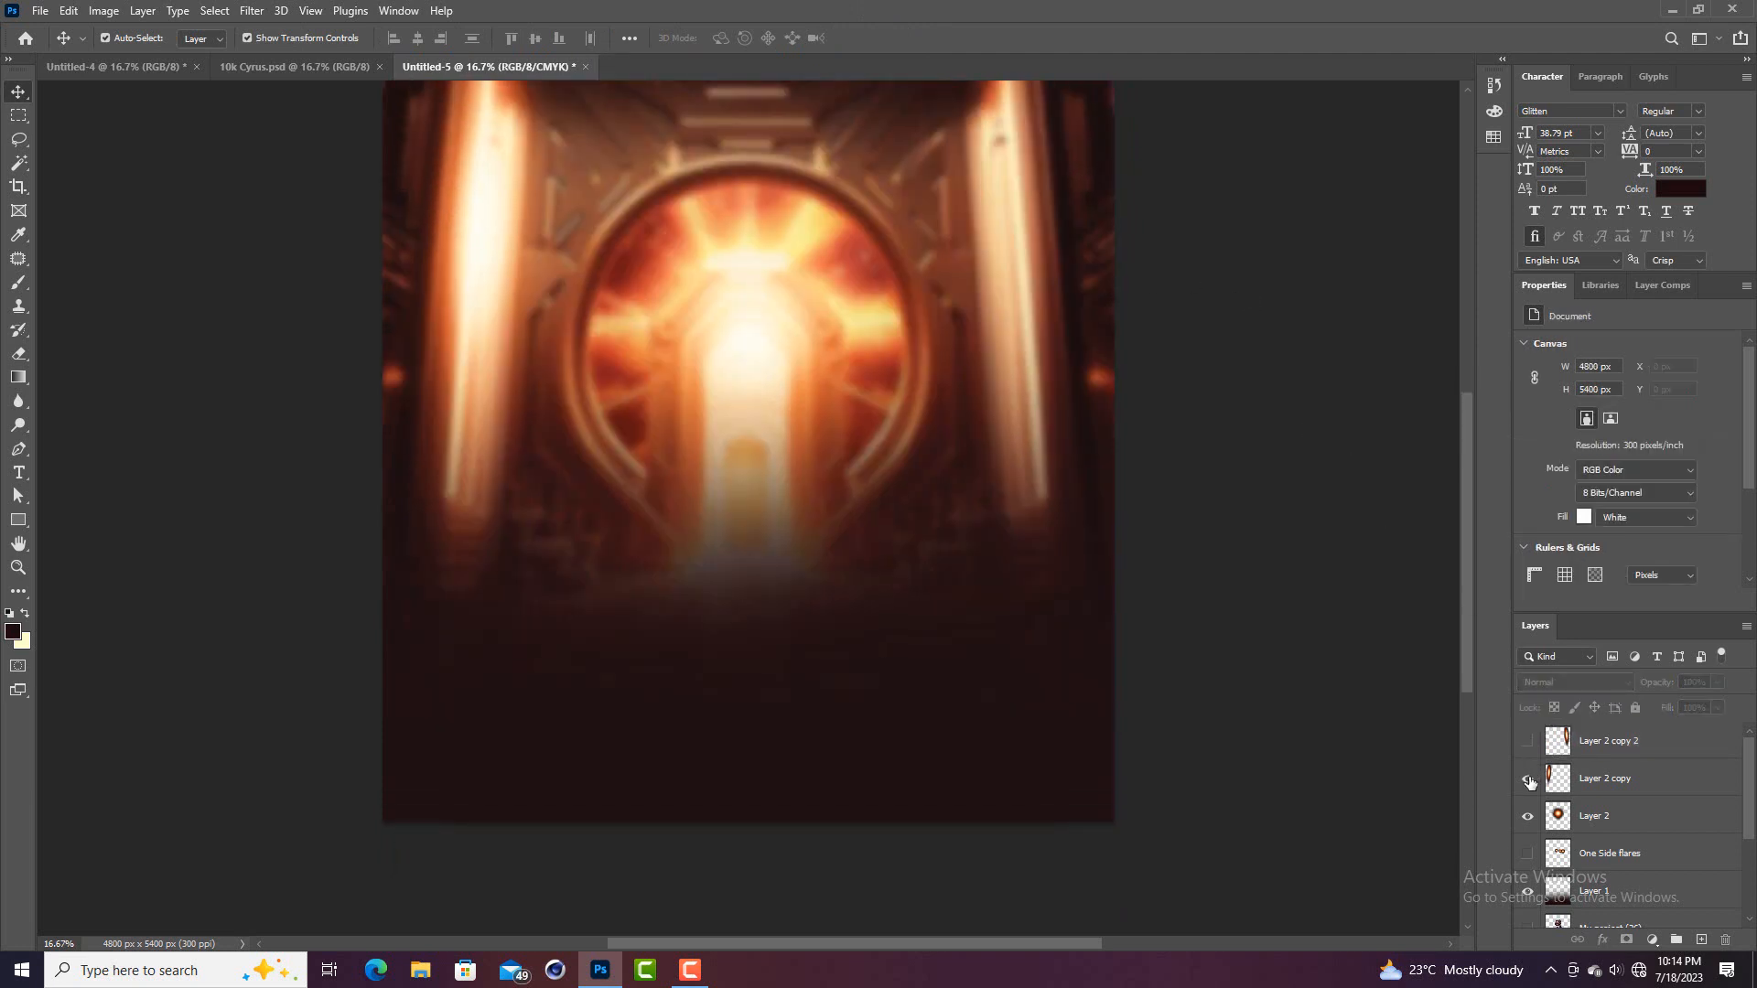
pyautogui.click(1528, 780)
pyautogui.click(1529, 780)
pyautogui.scroll(1, 1466, 650)
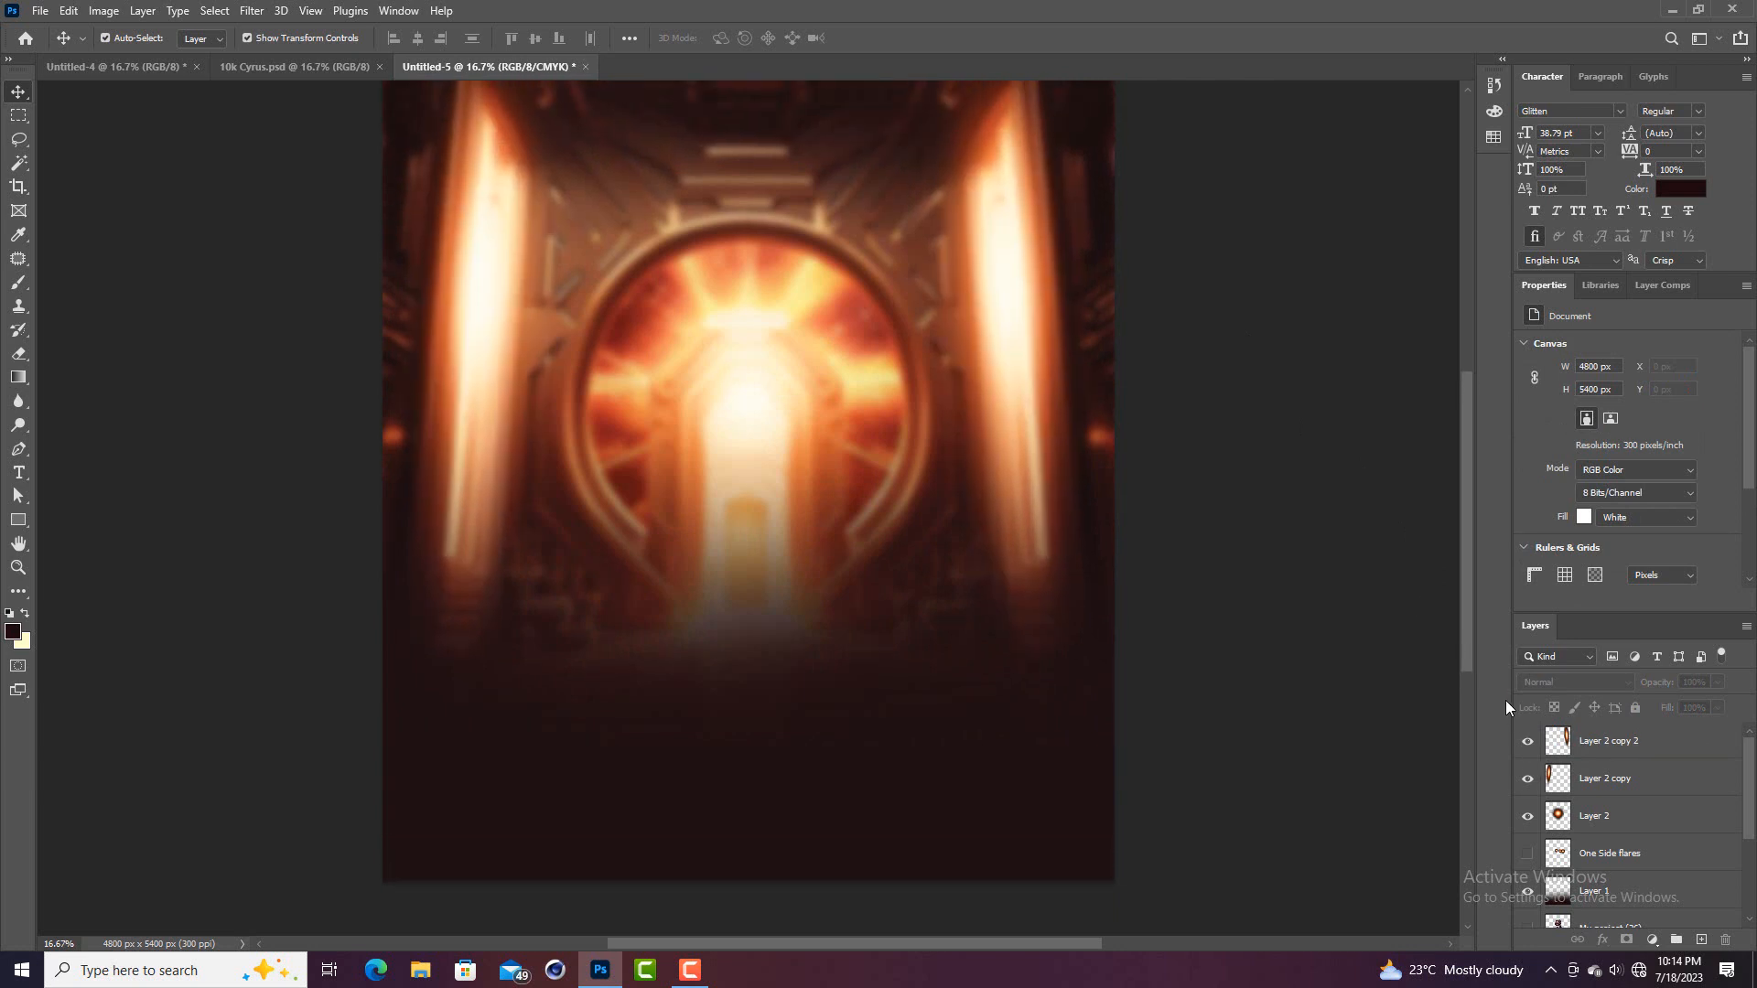
# Show the hidden My project (26) layer containing the crowned woman
pyautogui.scroll(-1, 1574, 765)
pyautogui.scroll(-2, 1574, 766)
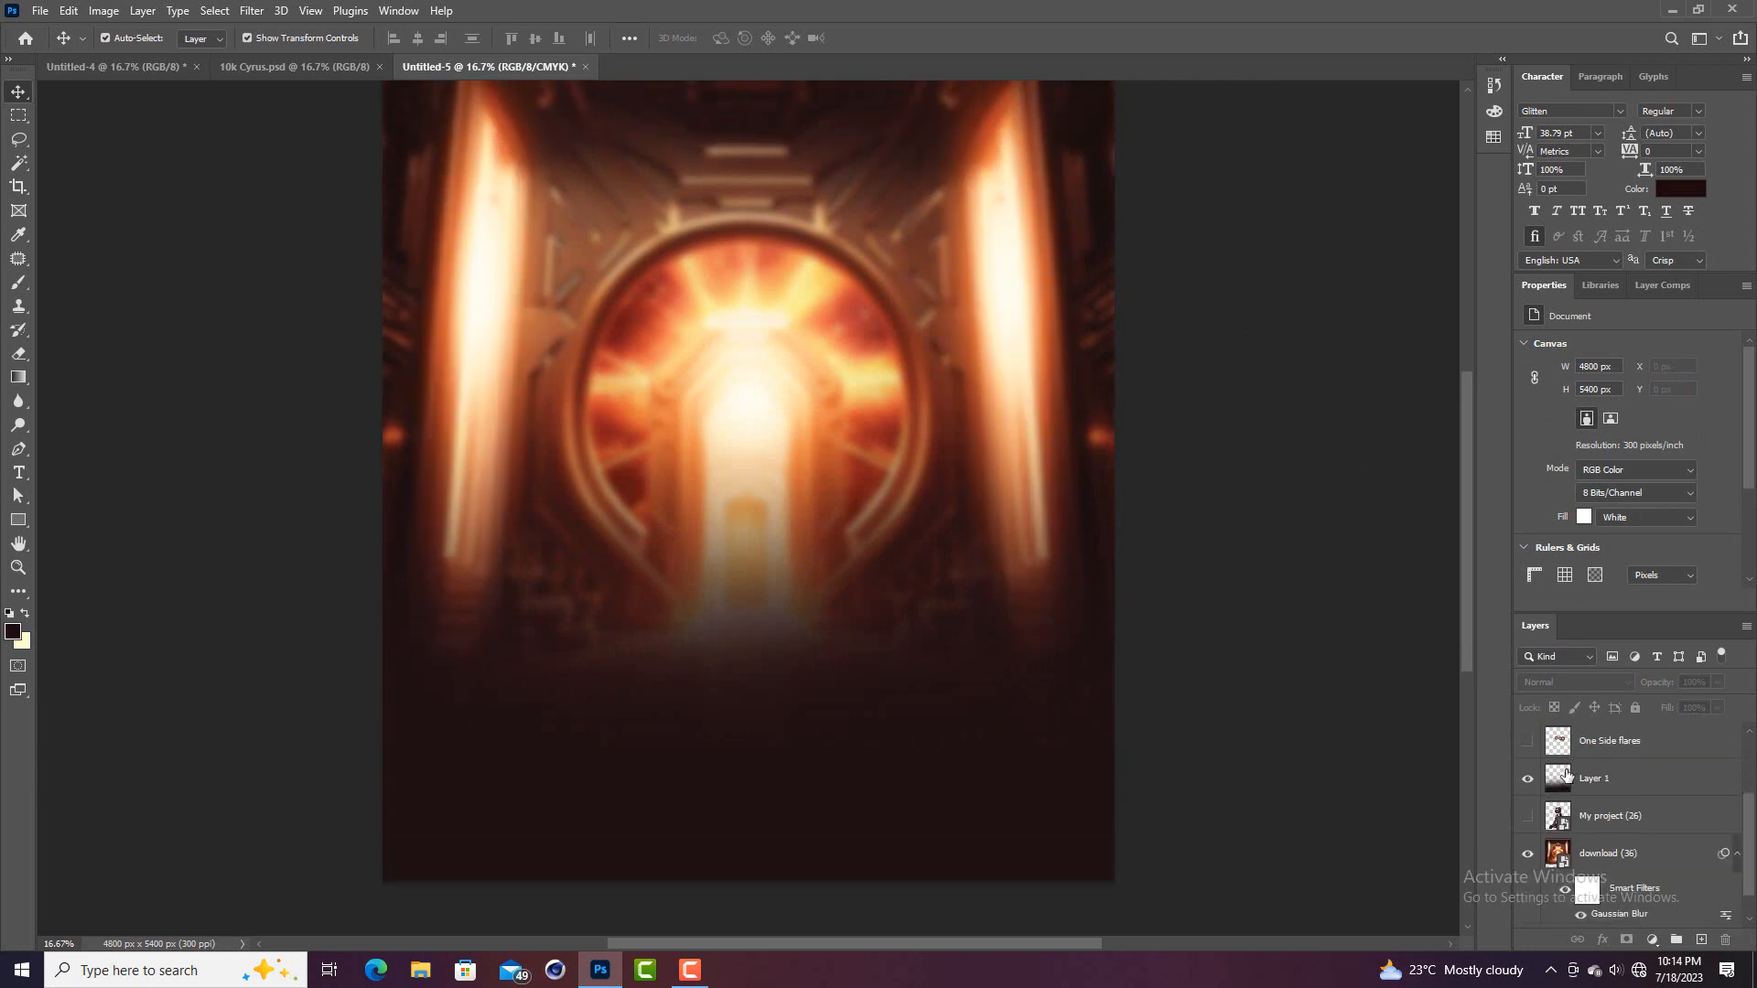
pyautogui.click(1528, 819)
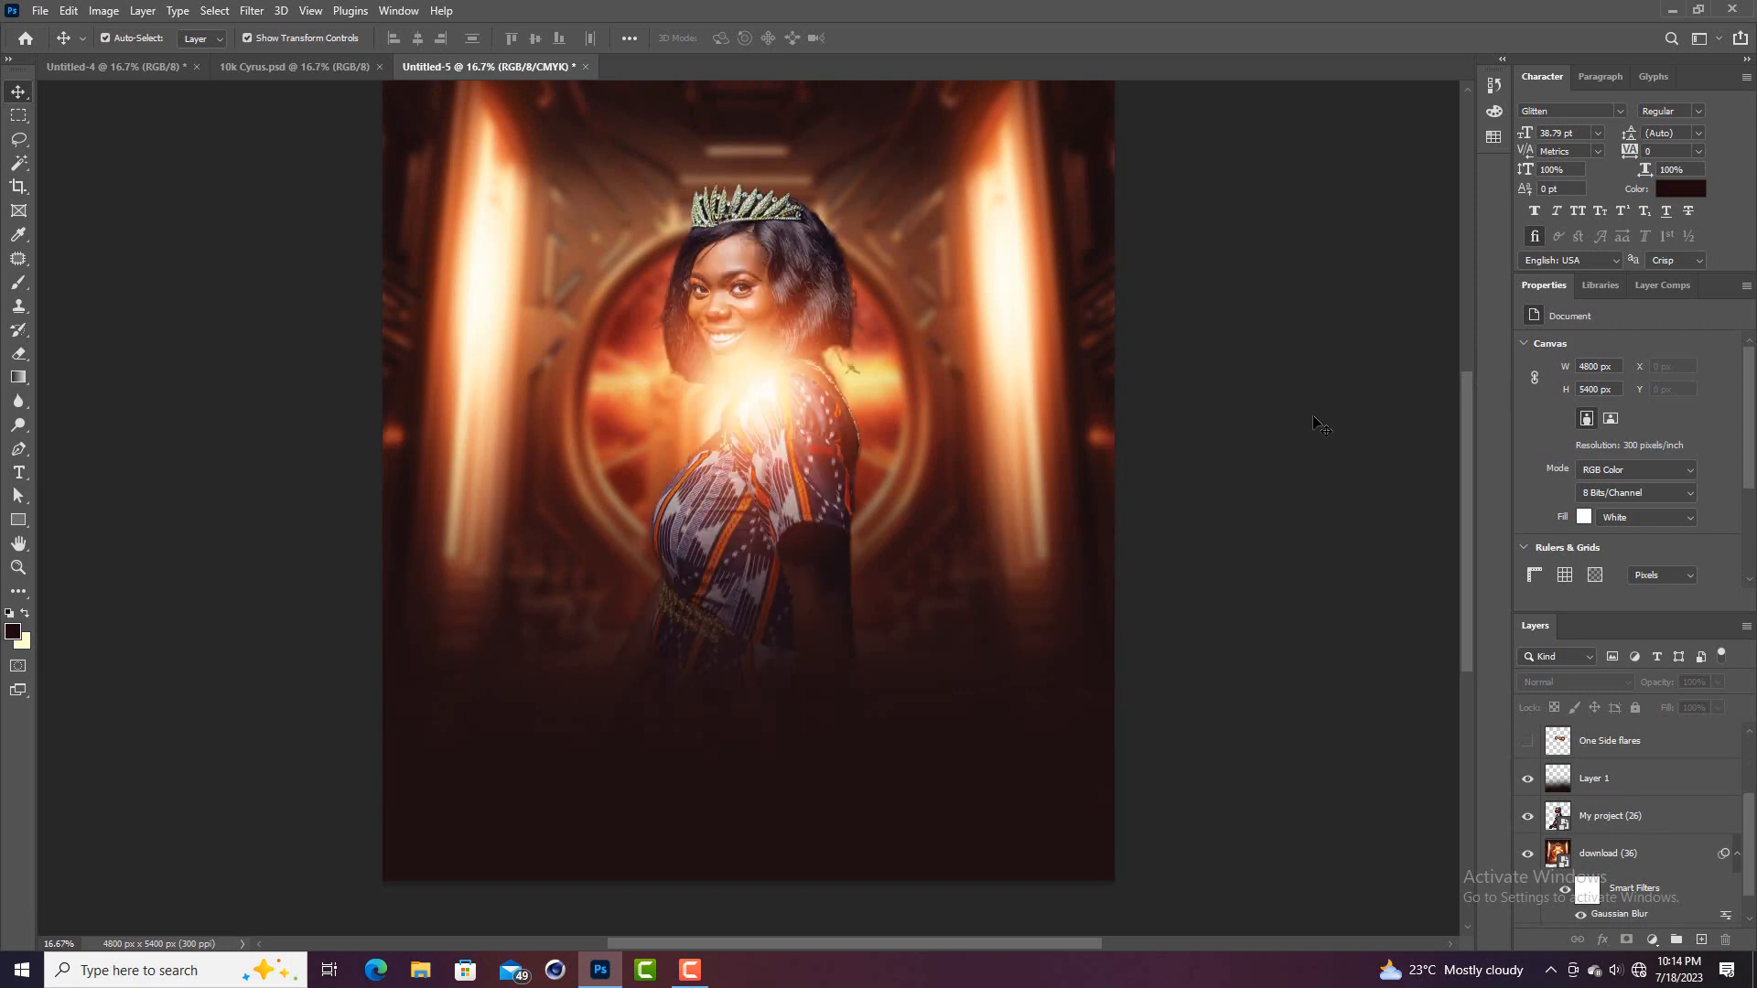
# Move Layer 2, Layer 2 copy and Layer 2 copy 2 together beneath My project (26), directly above download (36)
pyautogui.scroll(3, 1621, 821)
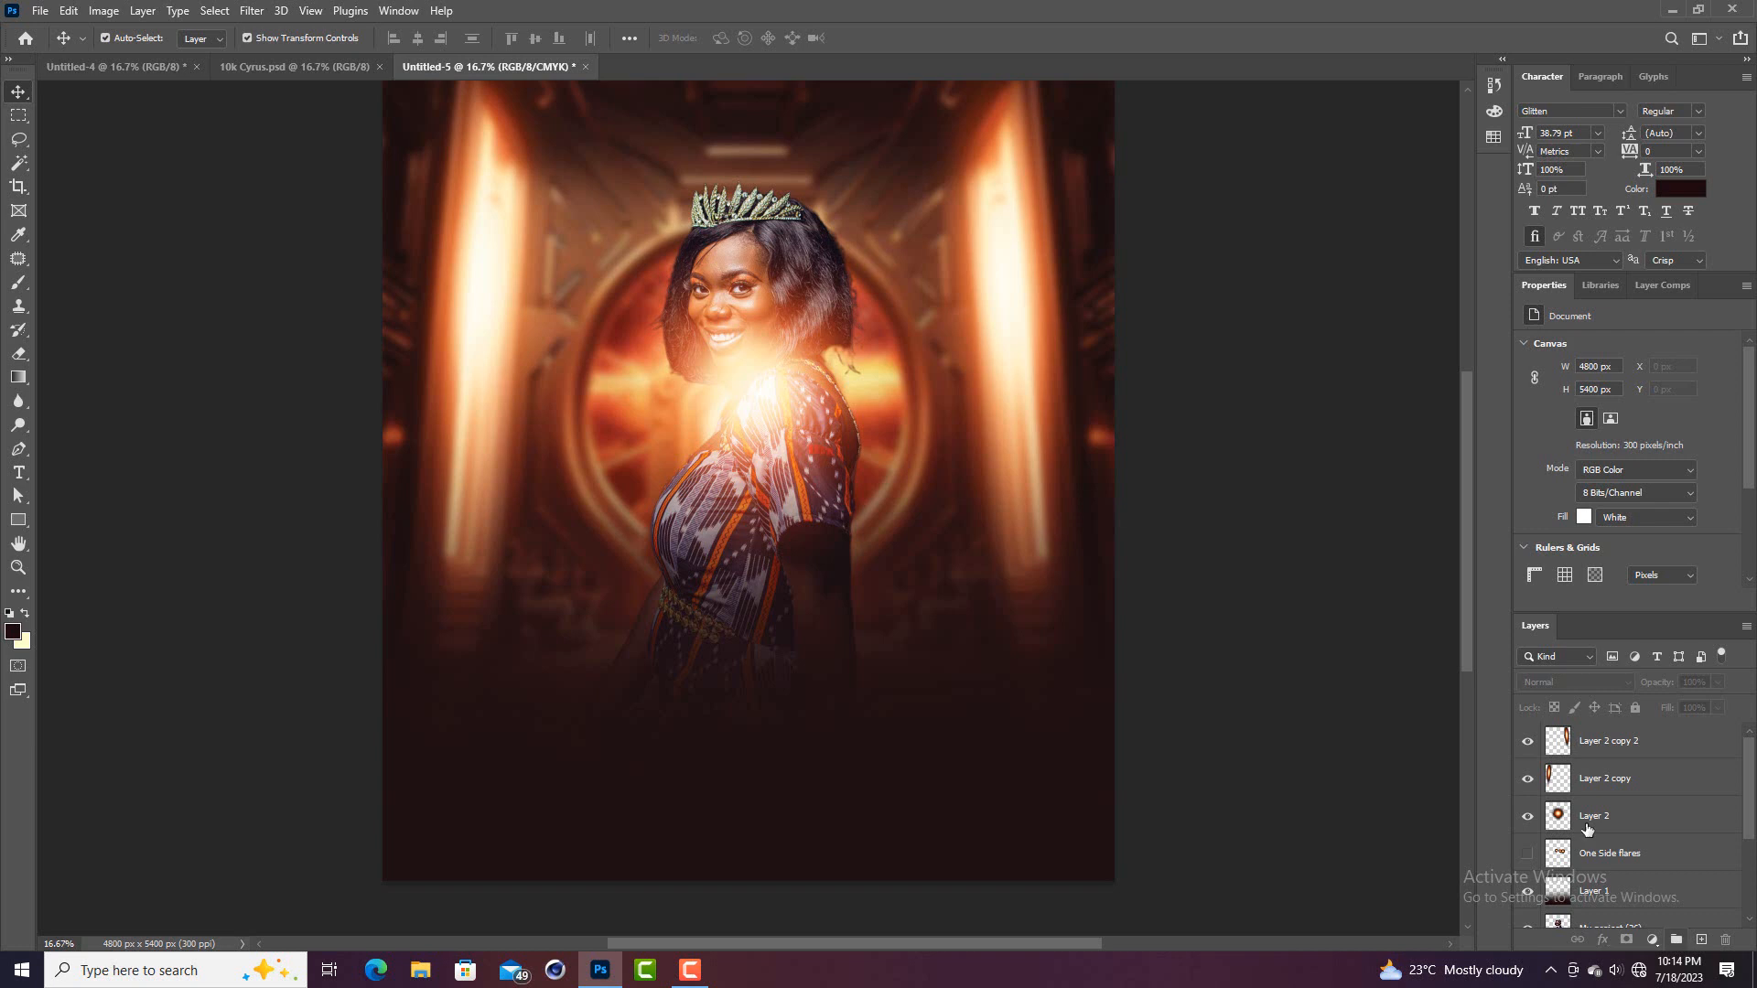
pyautogui.click(1655, 752)
pyautogui.keyDown('shift'); pyautogui.click(1628, 813); pyautogui.keyUp('shift')
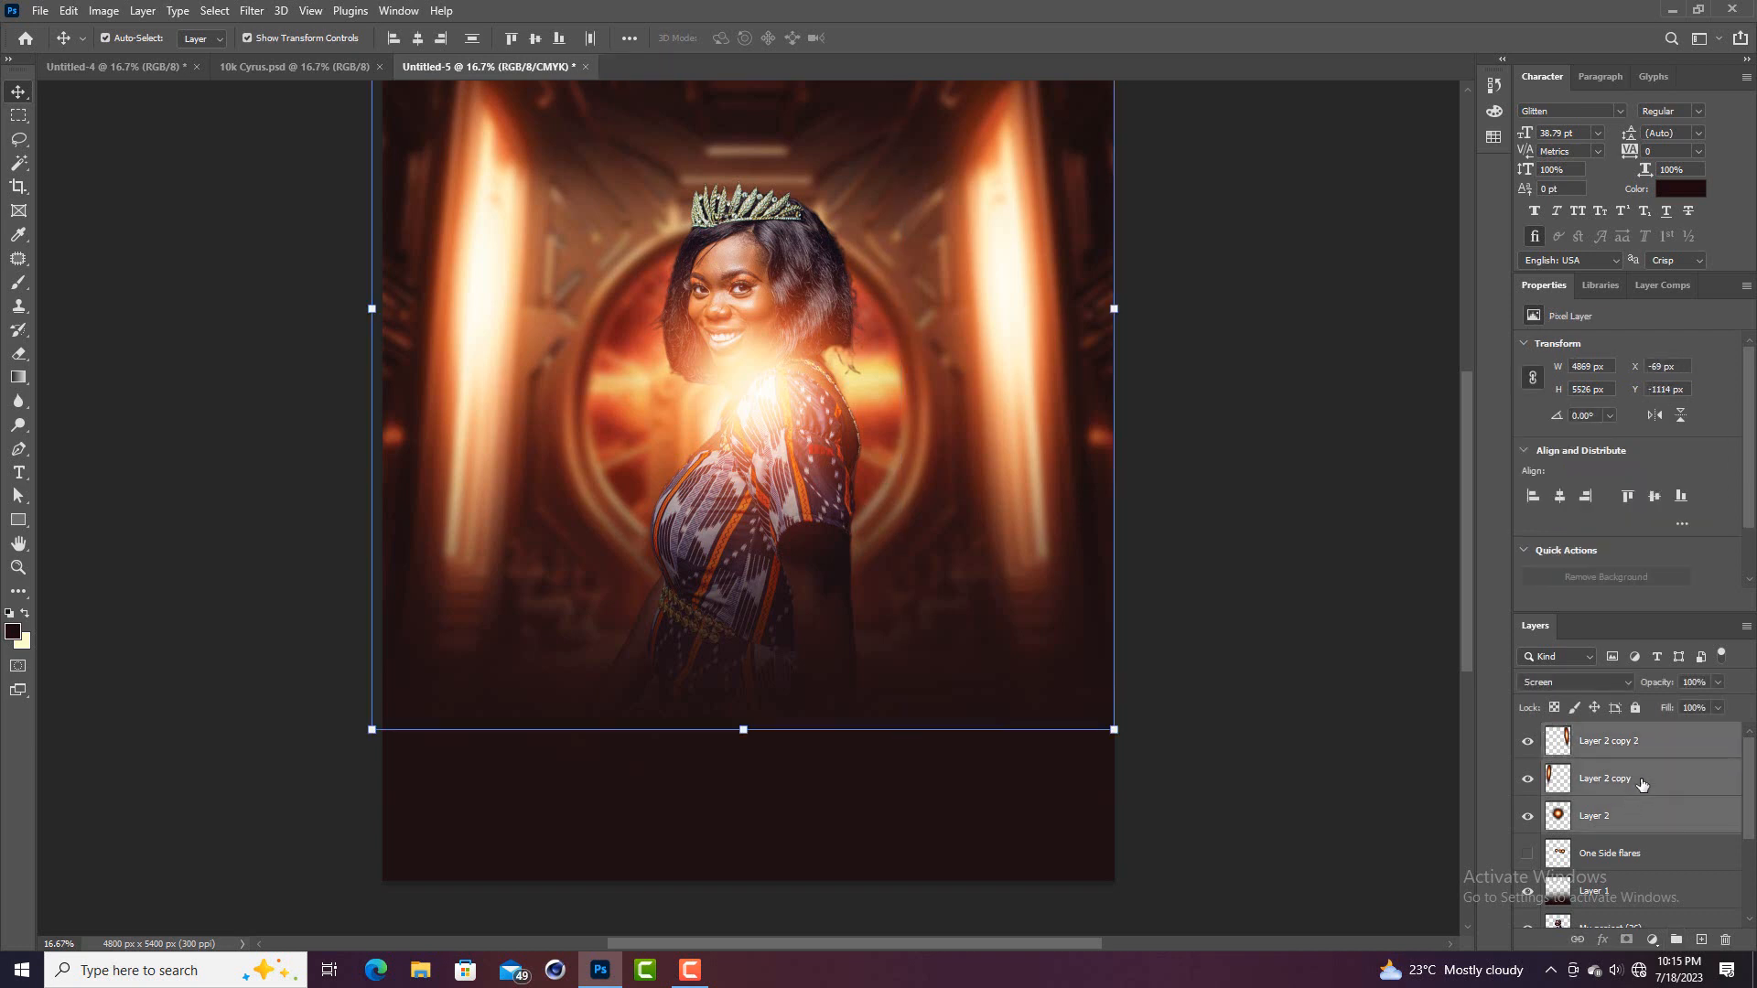
pyautogui.moveTo(1641, 786); pyautogui.dragTo(1638, 851)
pyautogui.click(1370, 671)
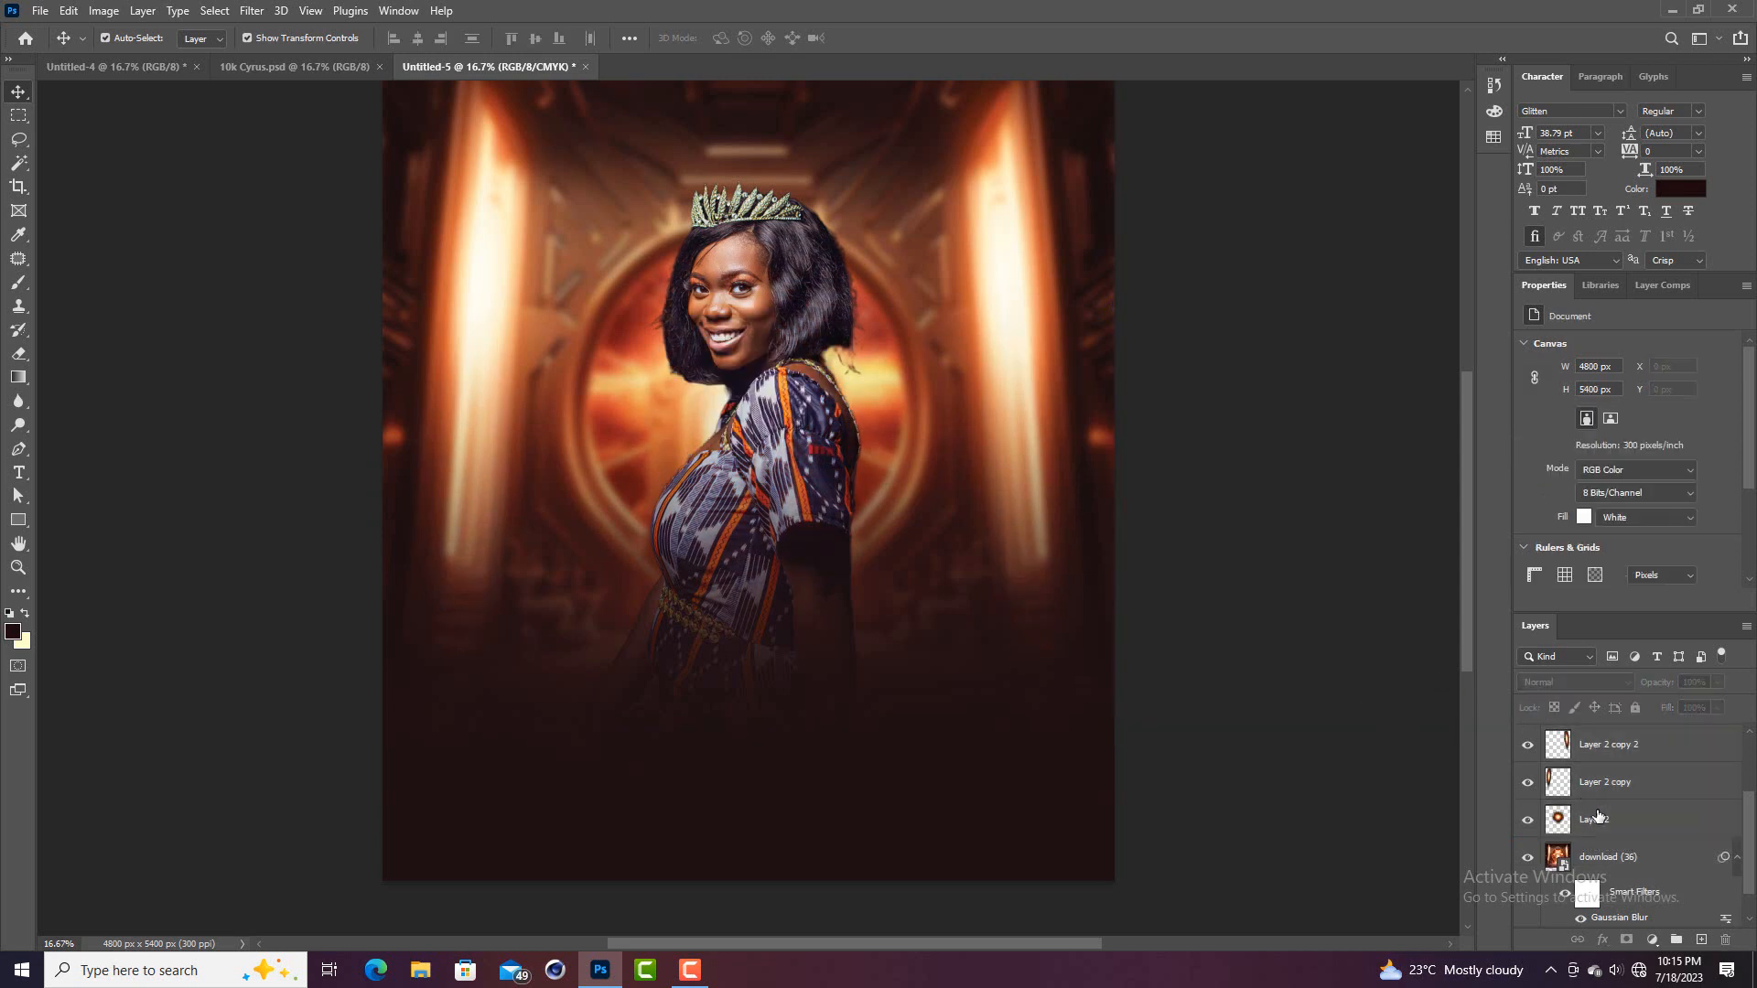
# Duplicate Layer 2, stack the copy between Layer 1 and My project (26), and shift its glow left toward the woman's chest
pyautogui.click(1597, 821)
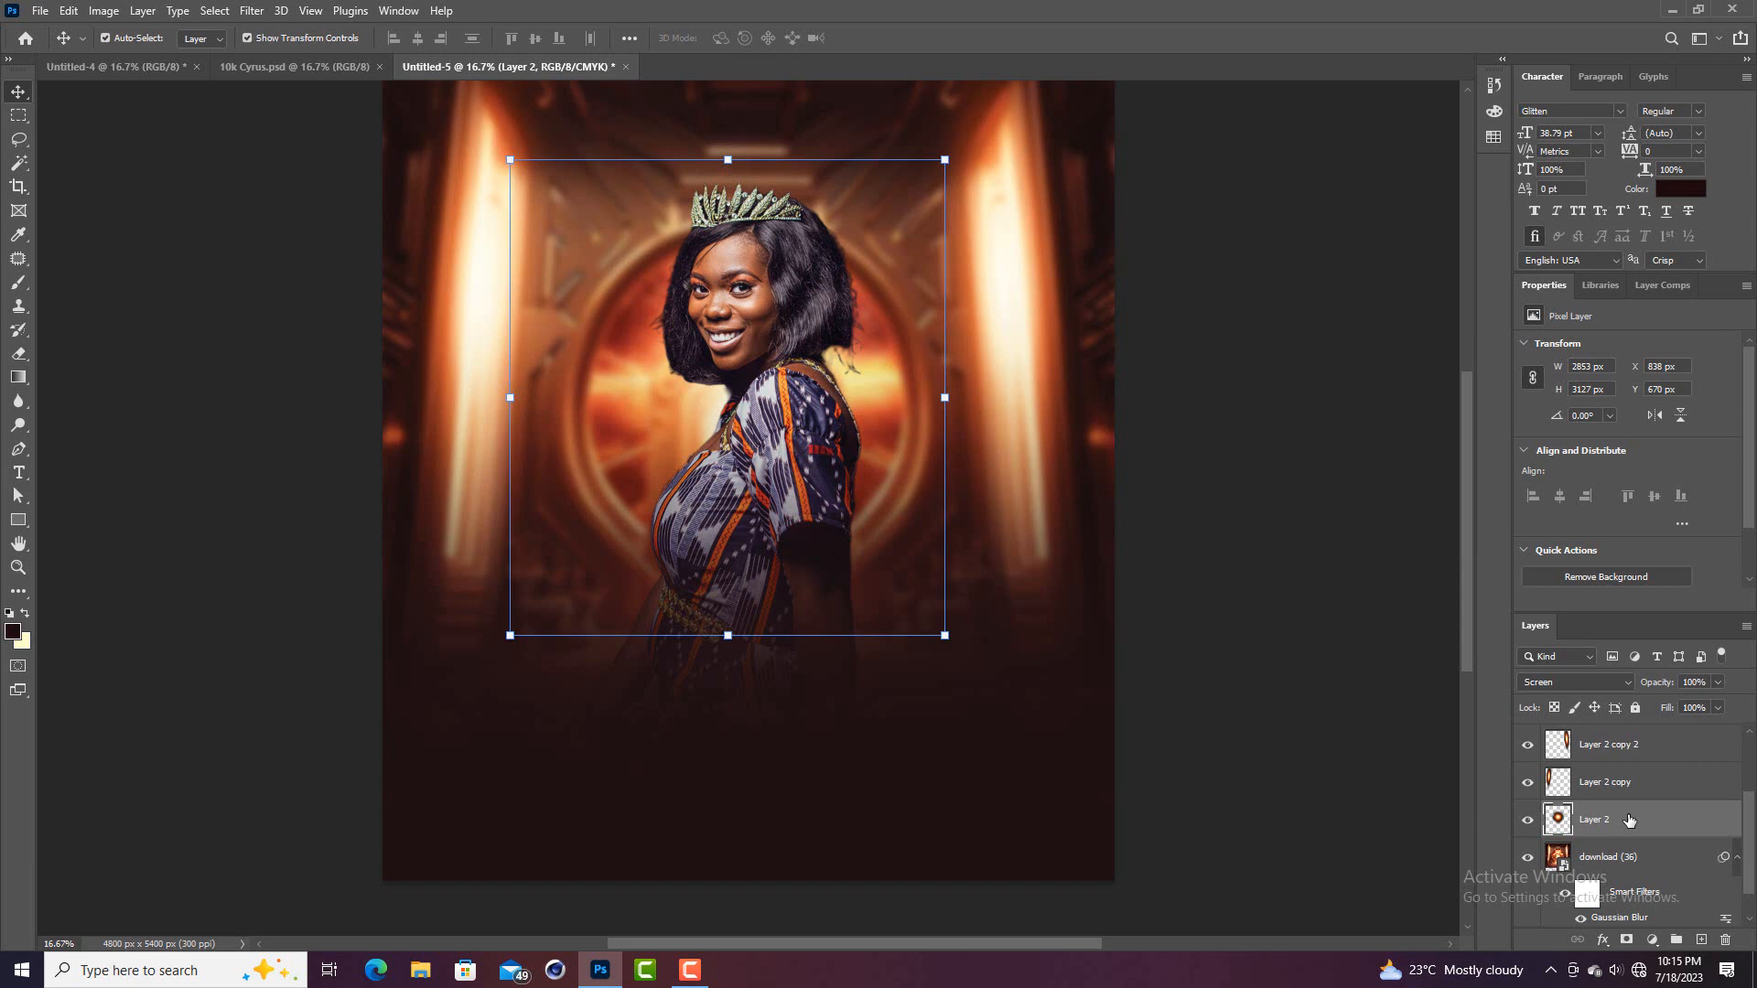
pyautogui.hotkey('ctrl', 'j')
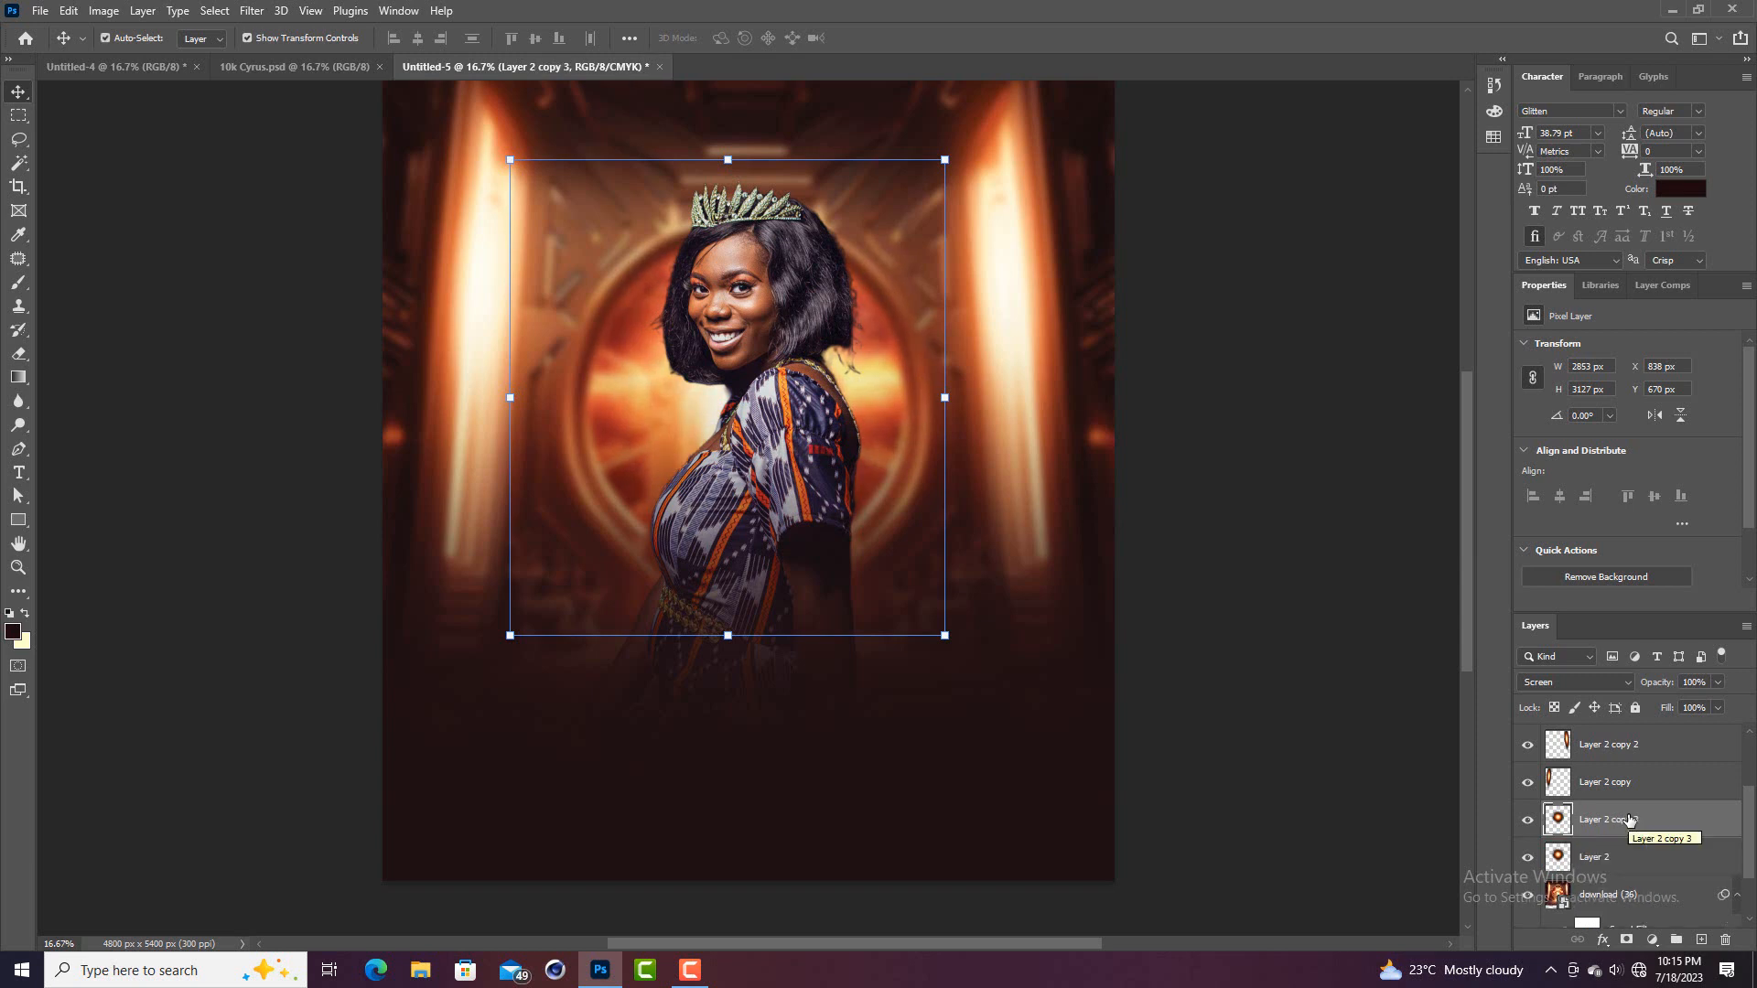
pyautogui.moveTo(1629, 820); pyautogui.dragTo(1637, 765)
pyautogui.moveTo(777, 399); pyautogui.dragTo(733, 410)
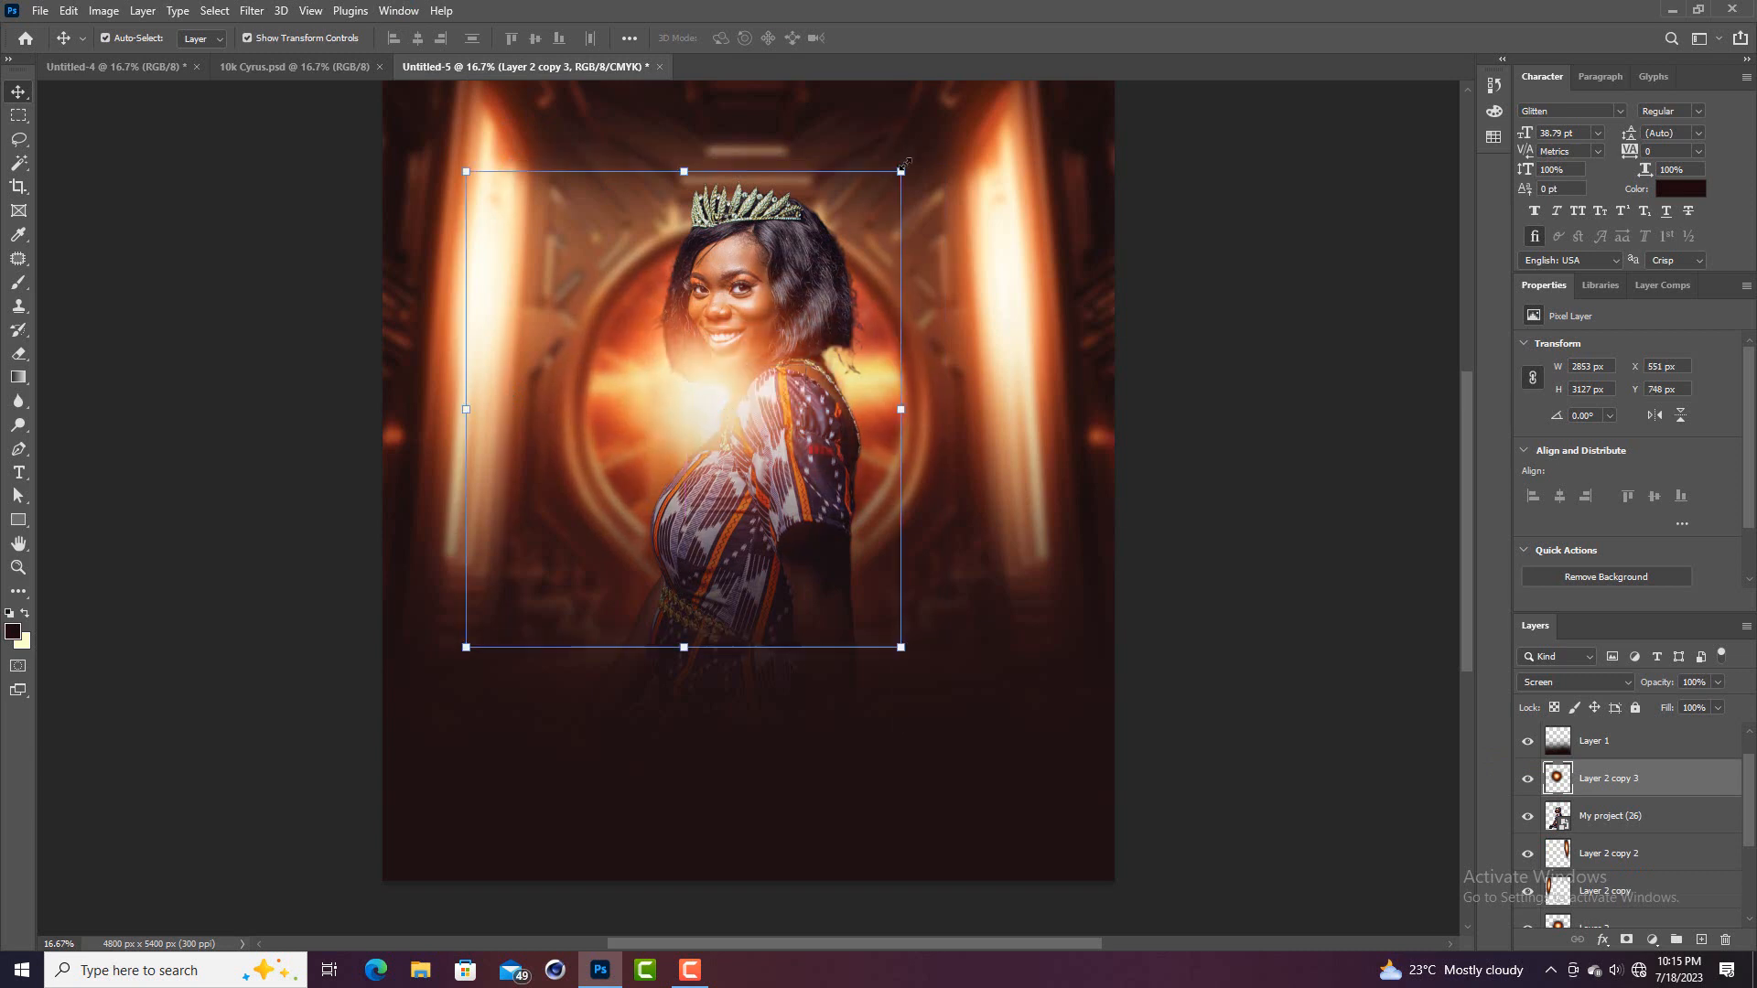
# Shrink the Layer 2 copy 3 flare to about 1774 x 1944 px, position it in front of the woman's chest, and apply the transform
pyautogui.moveTo(901, 171); pyautogui.dragTo(755, 331)
pyautogui.moveTo(646, 471); pyautogui.dragTo(681, 410)
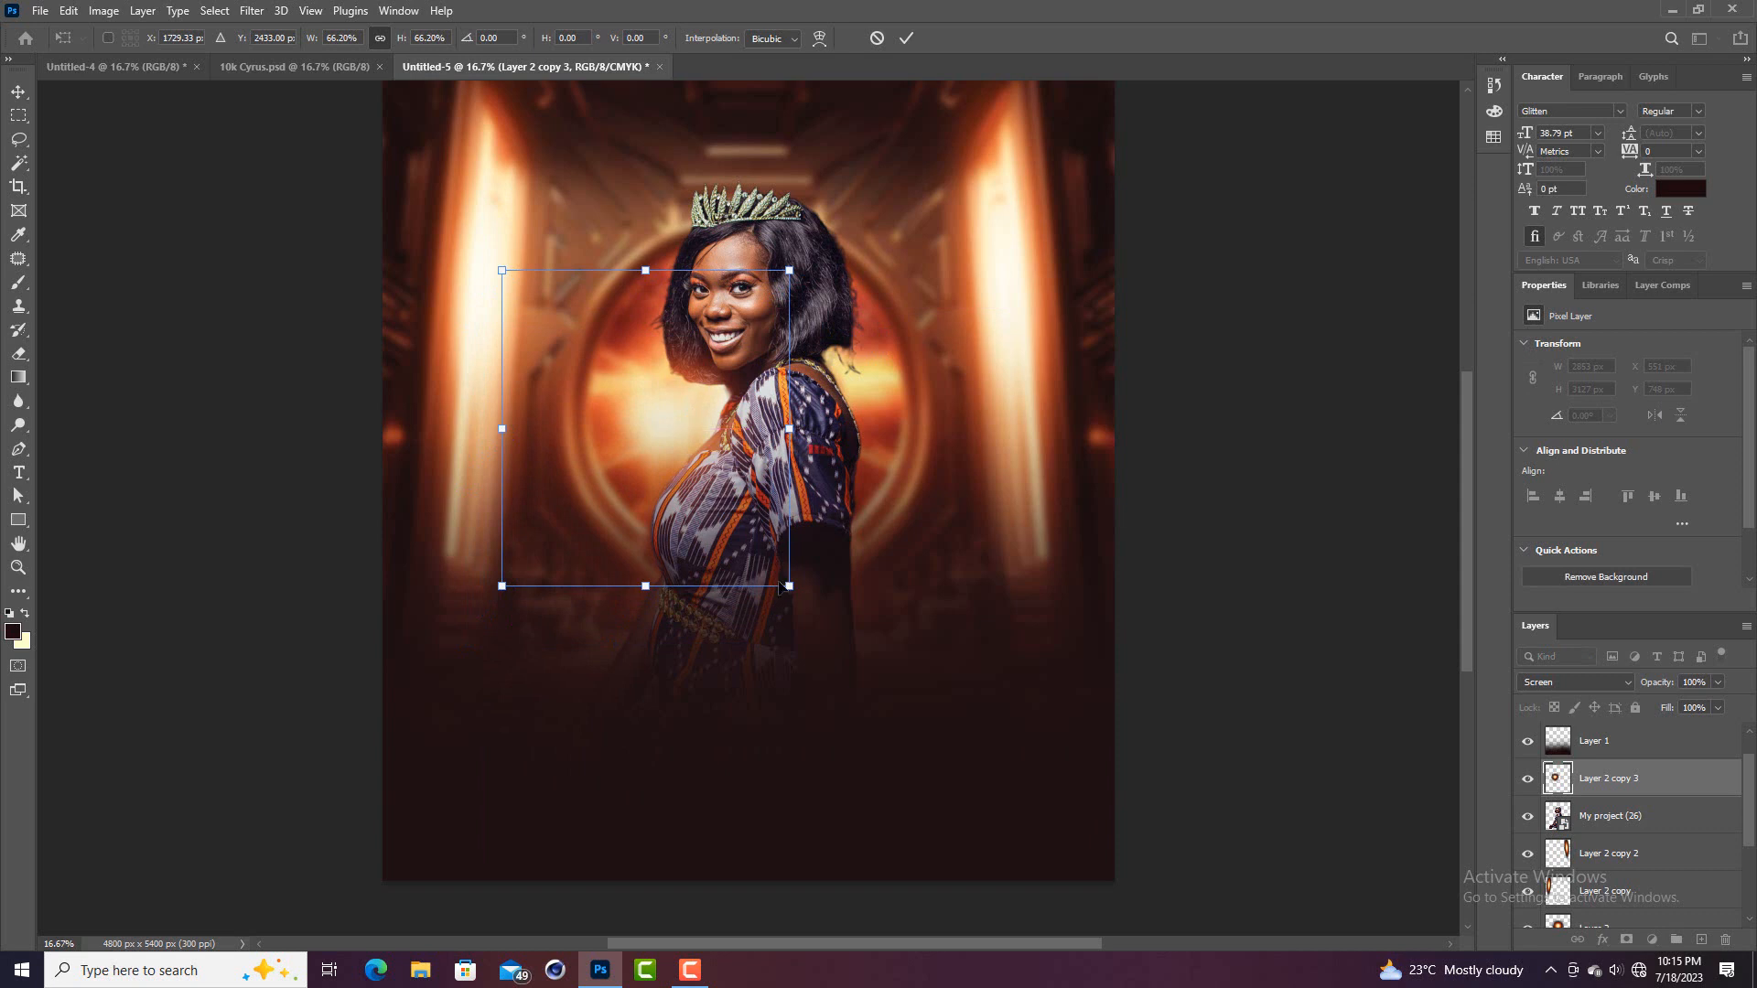
pyautogui.moveTo(781, 589); pyautogui.dragTo(763, 569)
pyautogui.moveTo(671, 435); pyautogui.dragTo(693, 439)
pyautogui.click(906, 37)
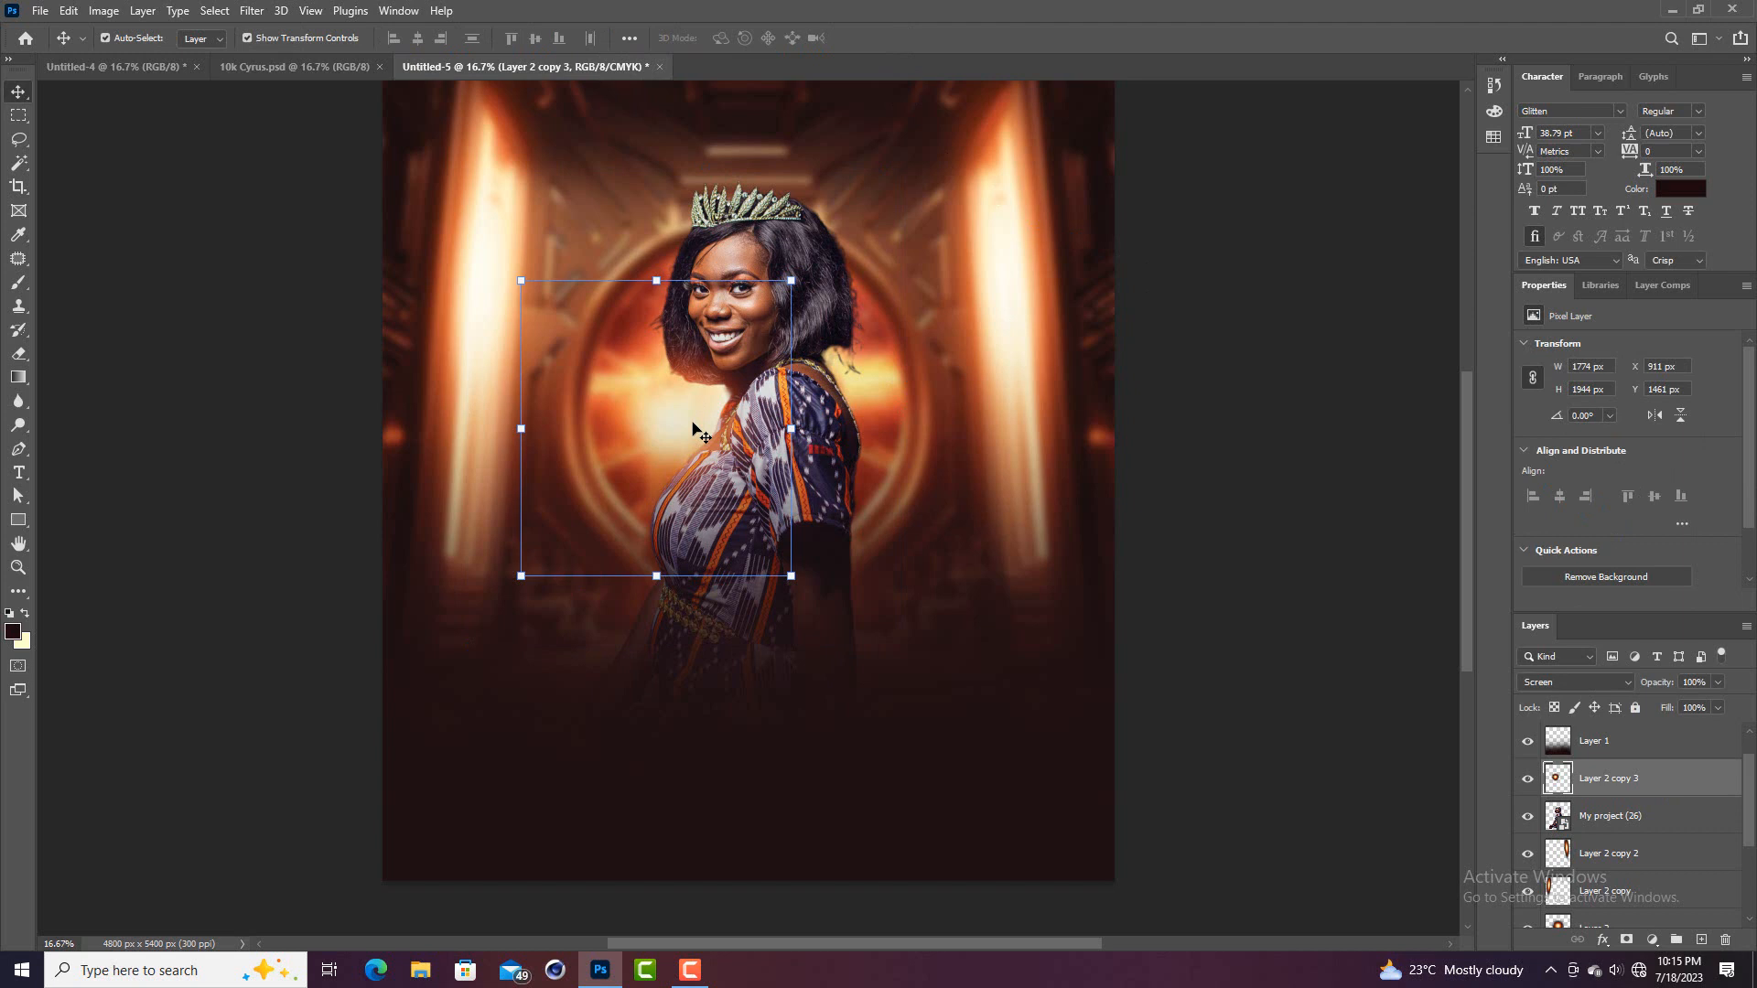
# Duplicate the Layer 2 copy 3 flare, move the copy to the back of the woman's neck and shoulder, and shrink it to about 1221 x 1428 px
pyautogui.moveTo(698, 432); pyautogui.dragTo(849, 372)
pyautogui.moveTo(677, 230); pyautogui.dragTo(747, 302)
pyautogui.moveTo(863, 408); pyautogui.dragTo(863, 366)
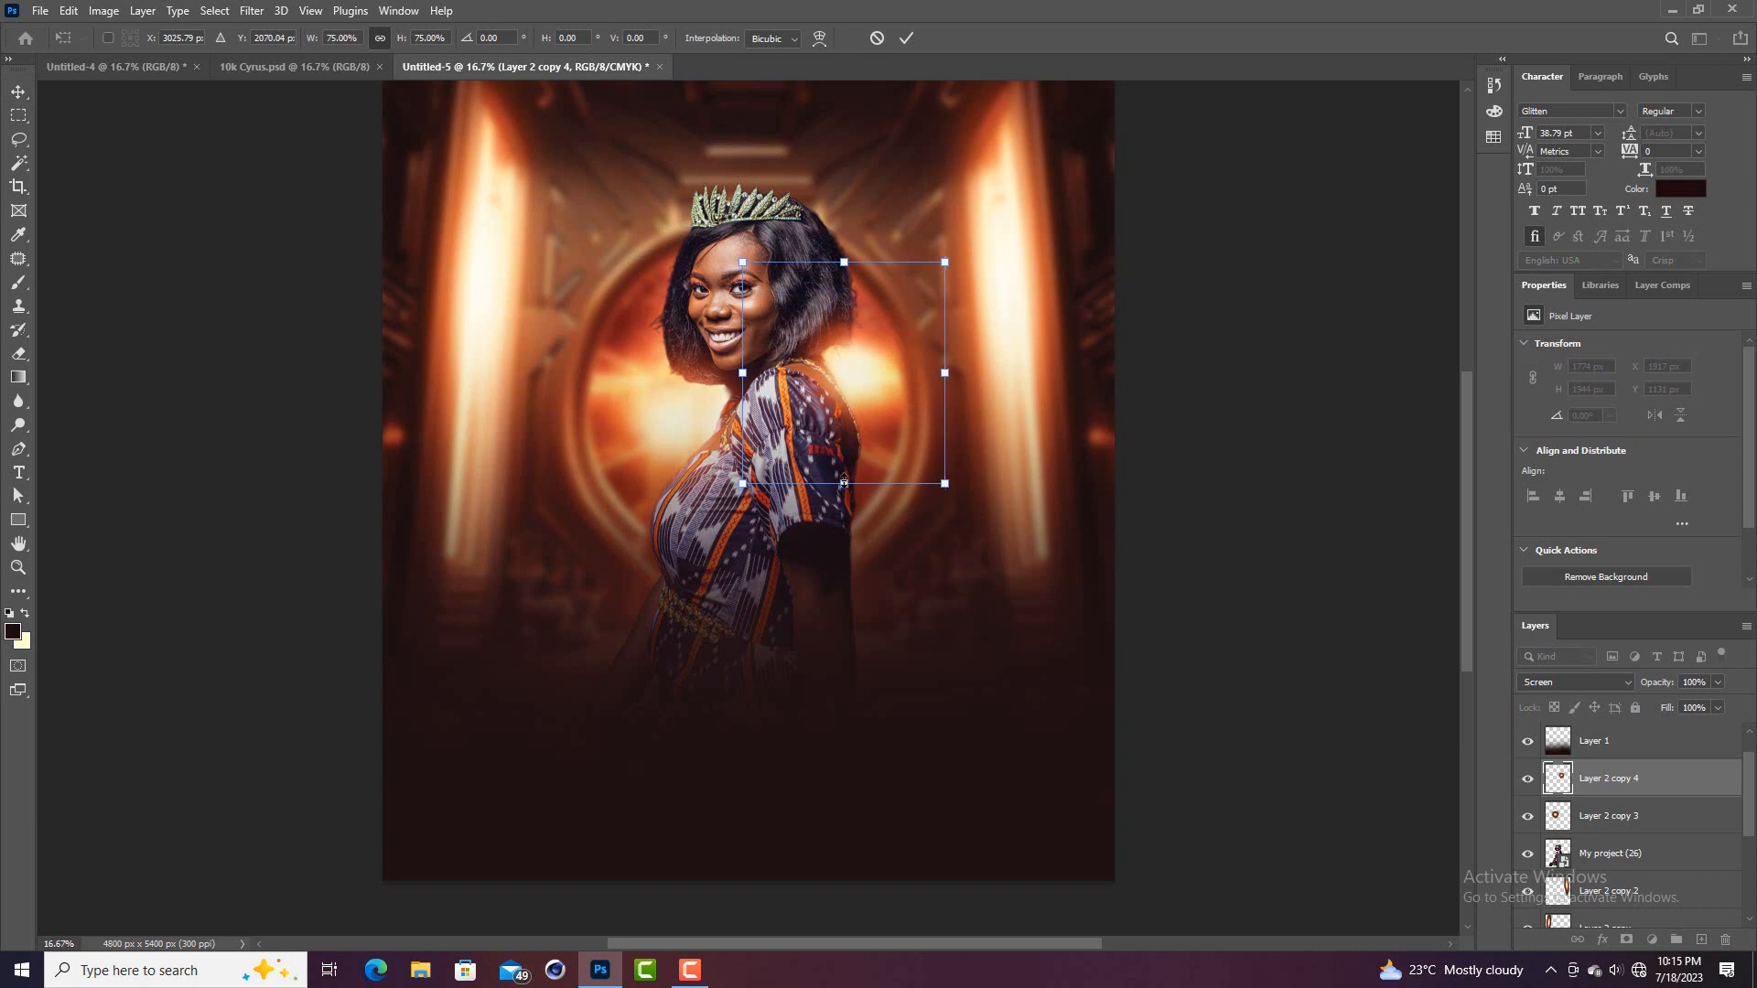
pyautogui.moveTo(844, 483); pyautogui.dragTo(844, 515)
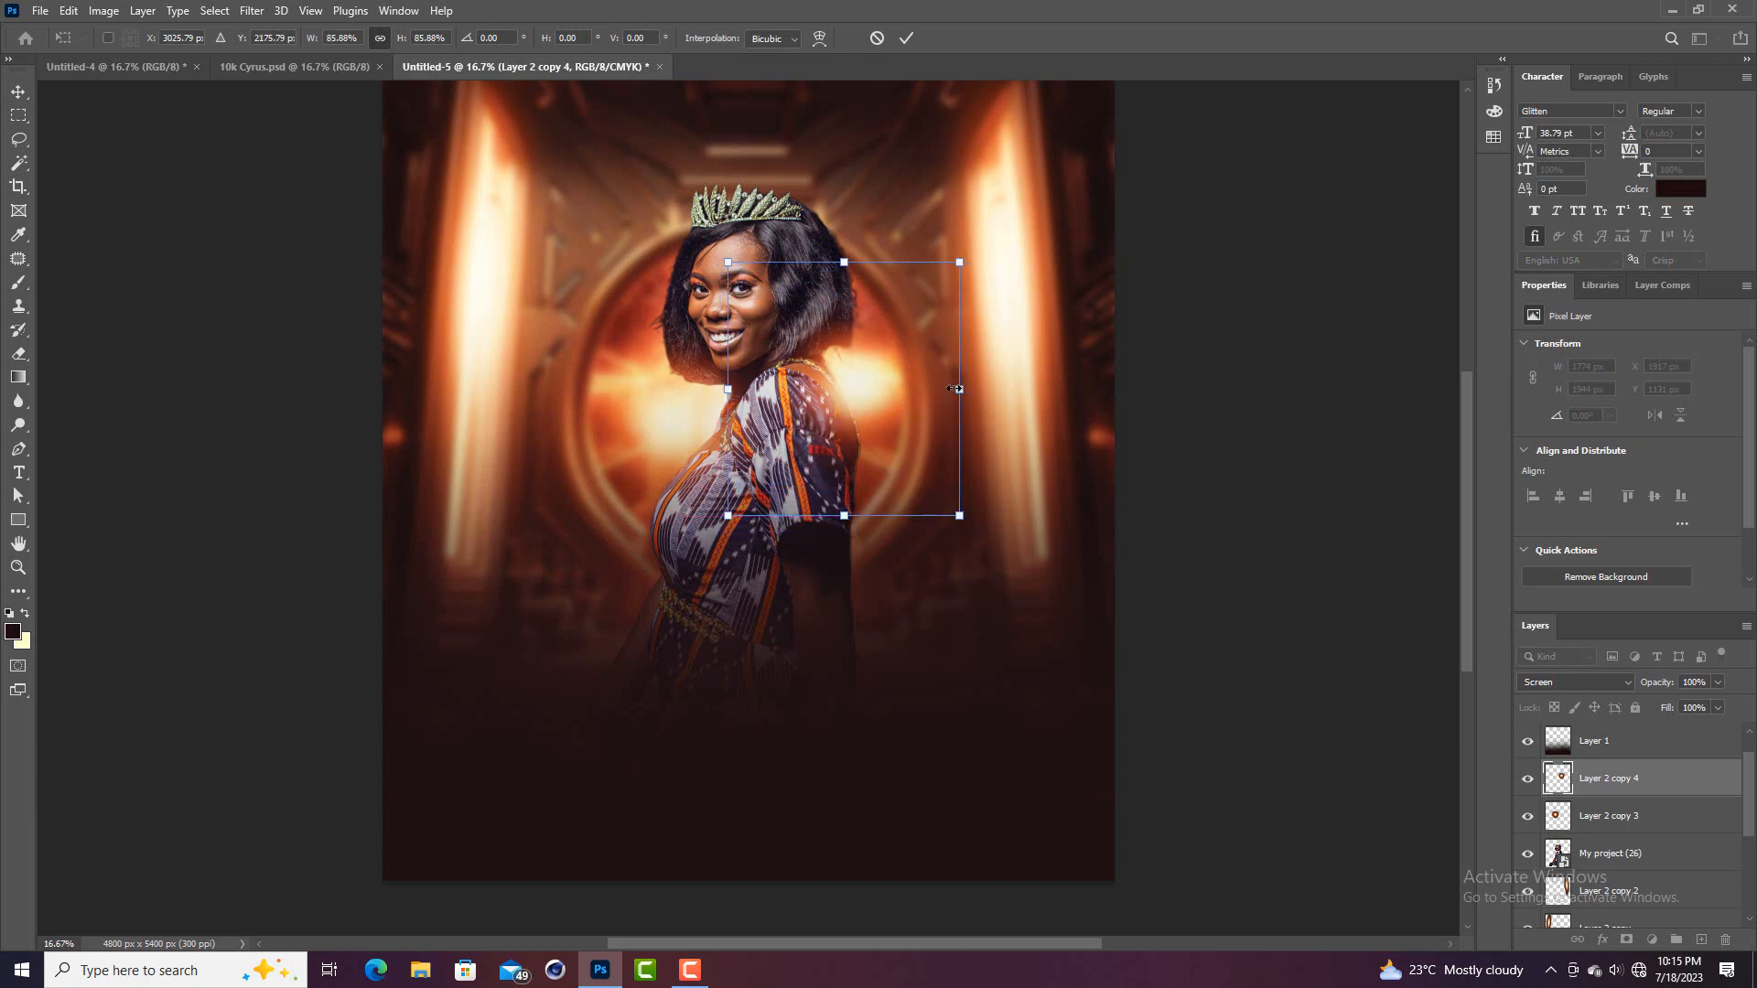
pyautogui.moveTo(954, 389); pyautogui.dragTo(944, 389)
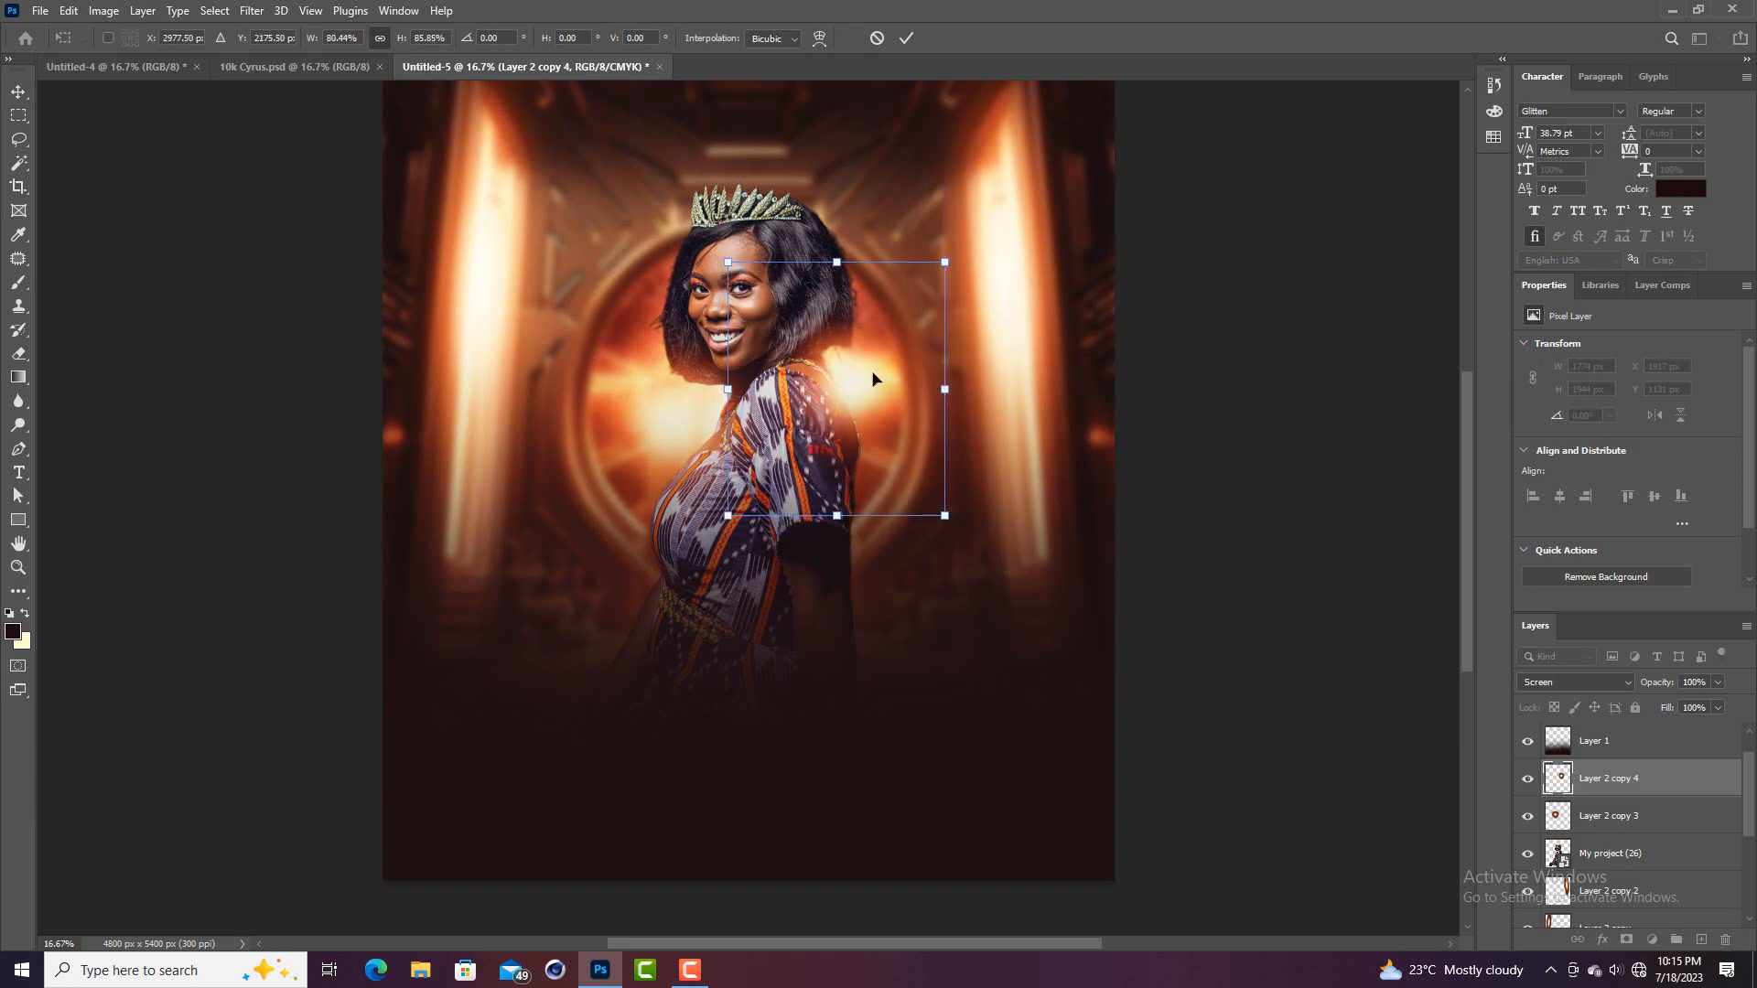
pyautogui.moveTo(729, 514); pyautogui.dragTo(758, 480)
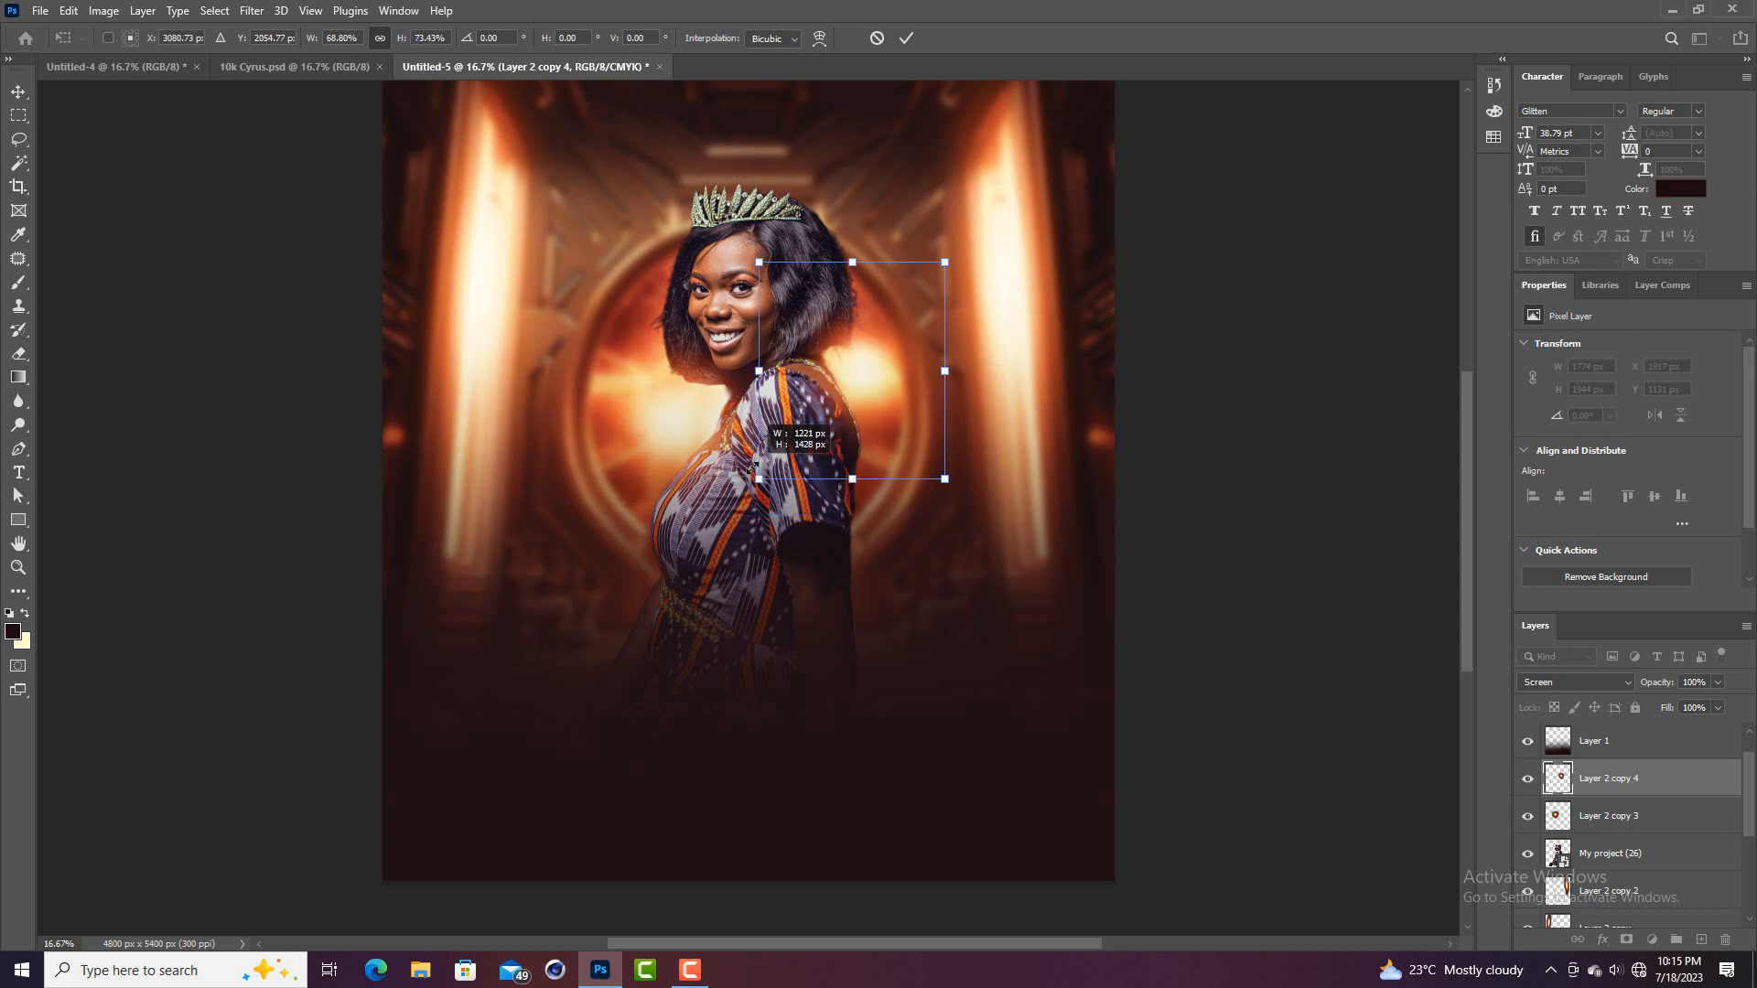
pyautogui.moveTo(841, 388); pyautogui.dragTo(841, 377)
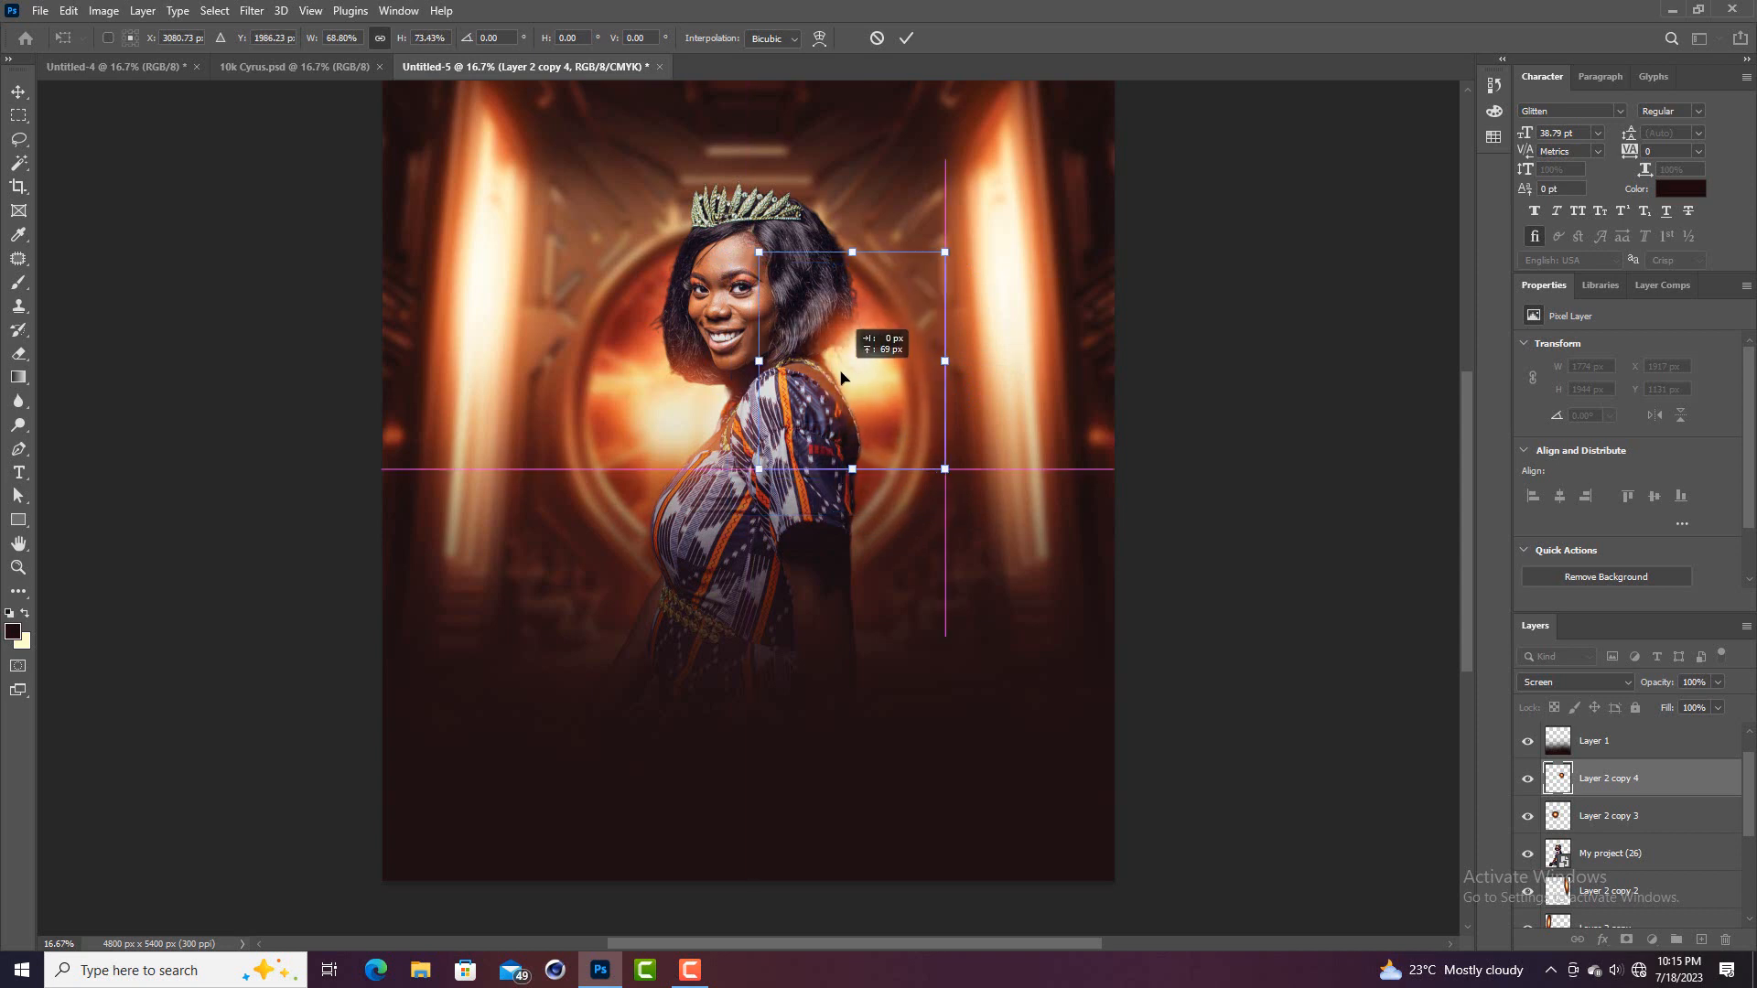
# Nudge the Layer 2 copy 4 flare about 70 px left over the woman's back shoulder, apply the transform, and deselect the layer
pyautogui.hotkey('shift', 'Left')
pyautogui.hotkey('shift', 'Left')
pyautogui.hotkey('shift', 'Left')
pyautogui.hotkey('shift', 'Left')
pyautogui.hotkey('shift', 'Left')
pyautogui.hotkey('shift', 'Left')
pyautogui.hotkey('shift', 'Left')
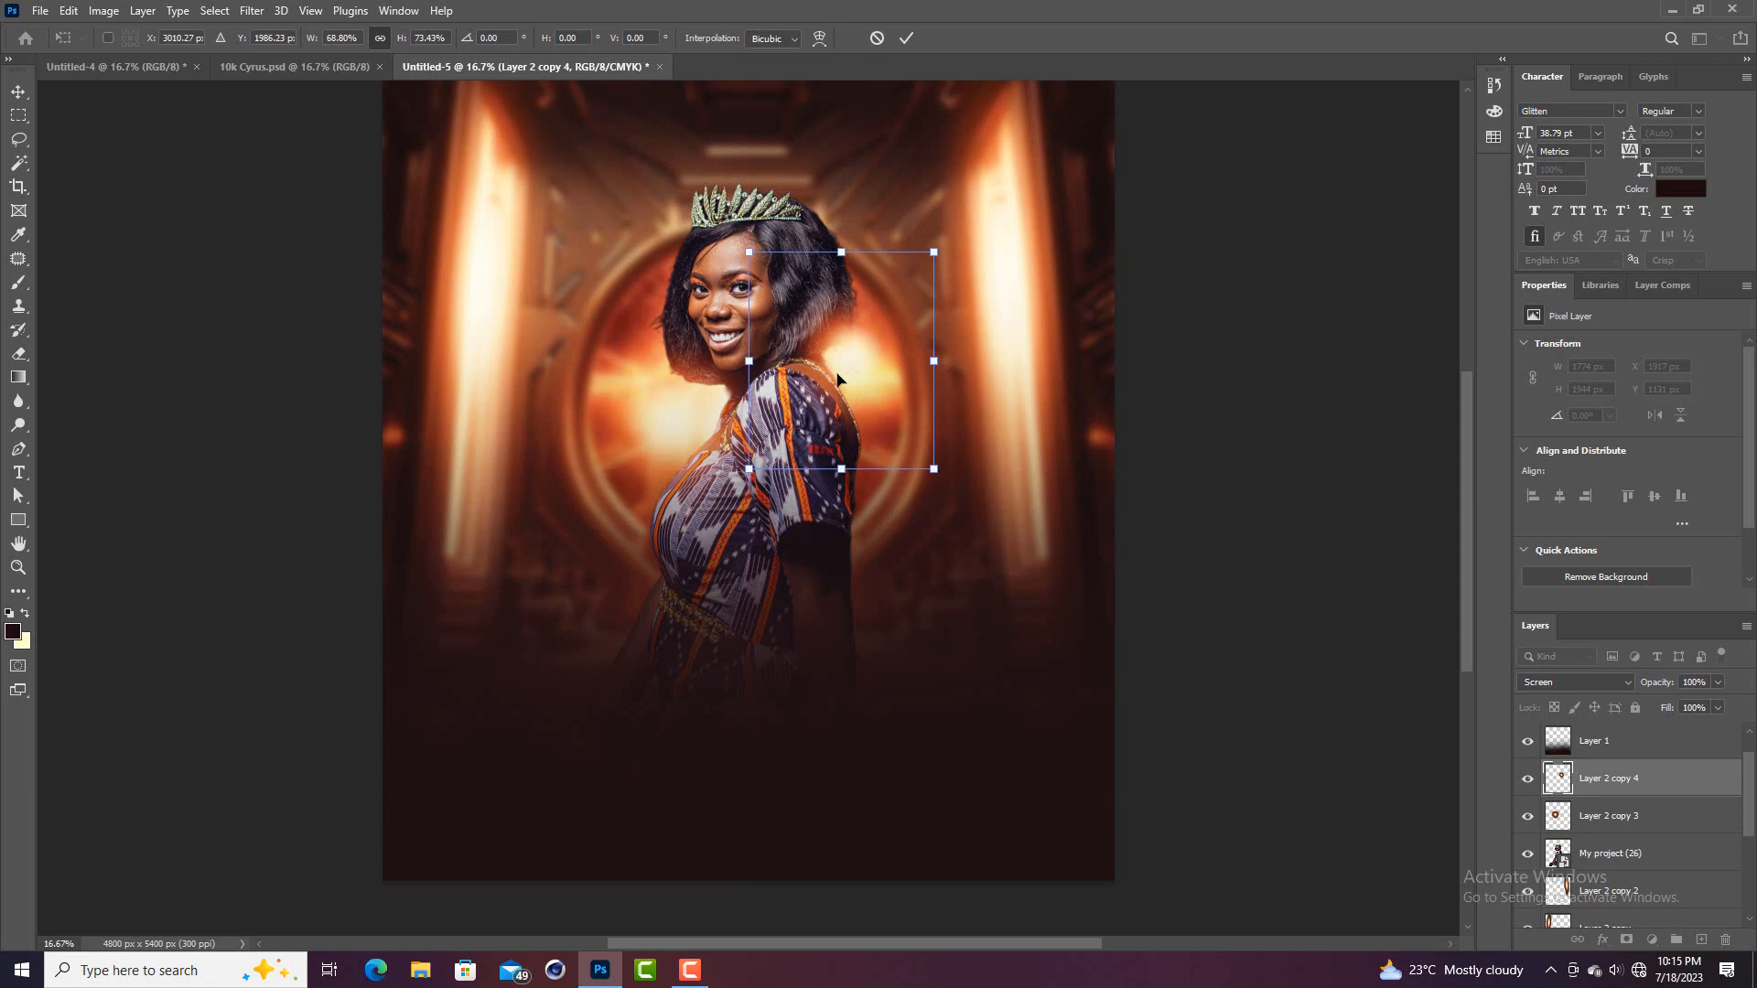
pyautogui.click(906, 37)
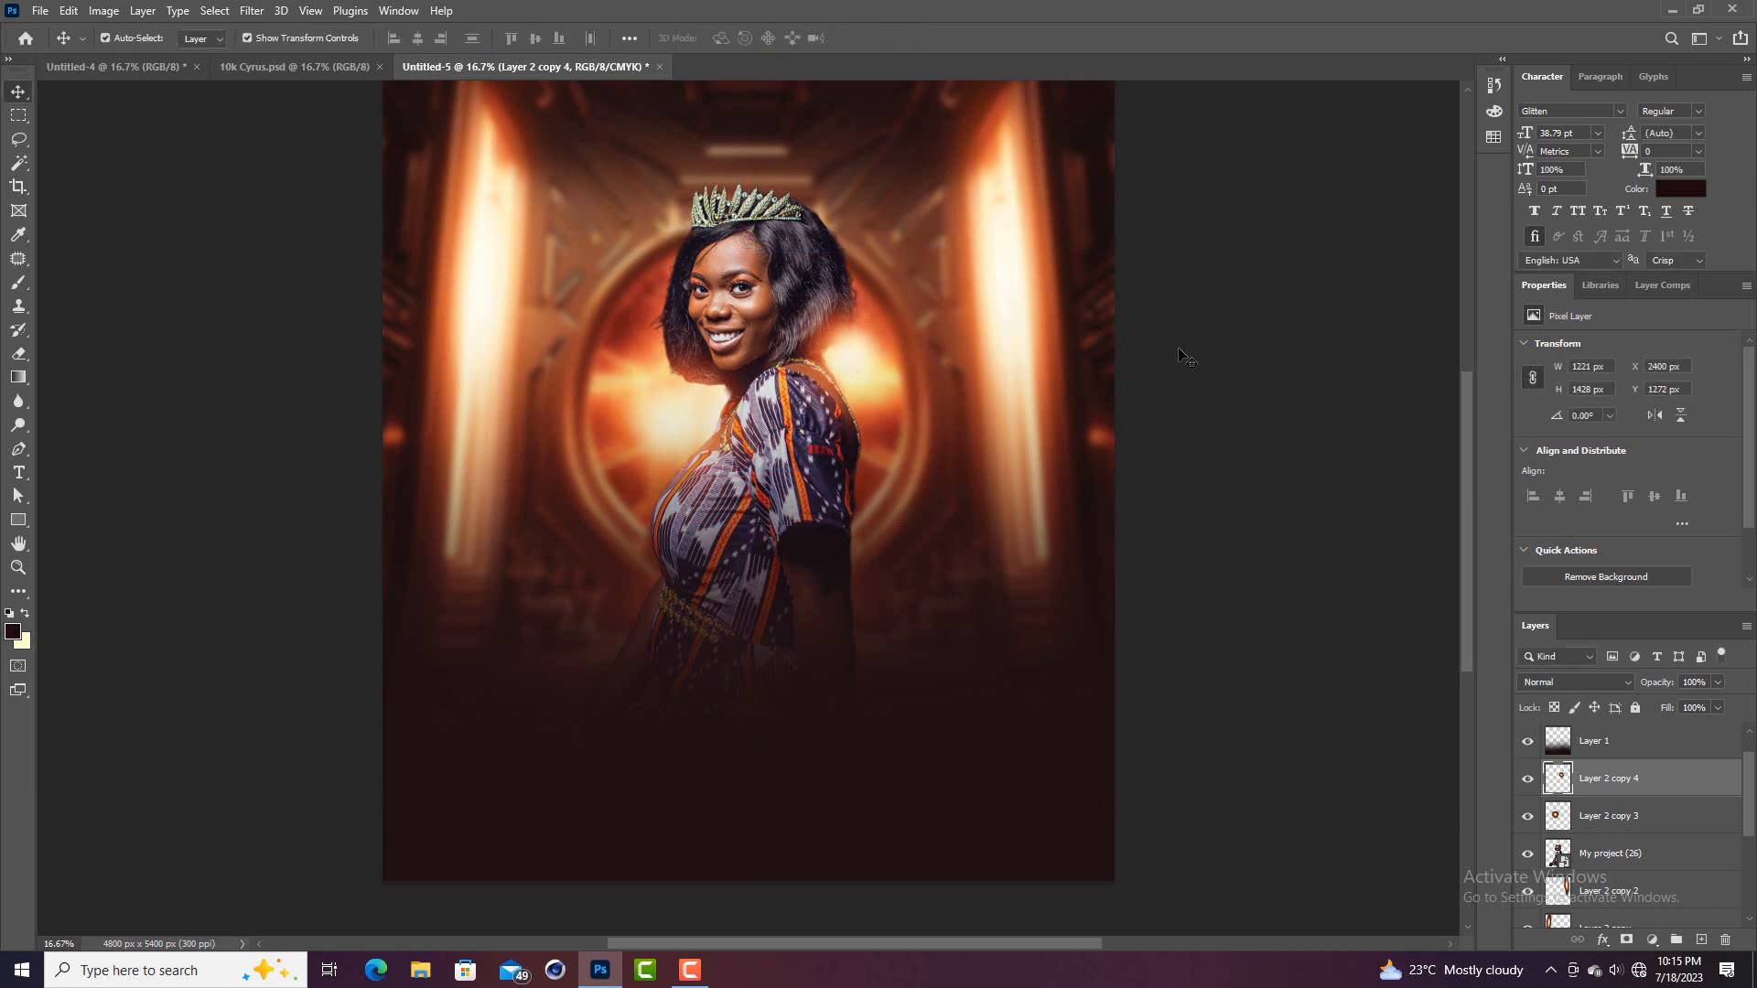
pyautogui.click(1181, 356)
pyautogui.scroll(1, 1208, 412)
pyautogui.scroll(-1, 1299, 577)
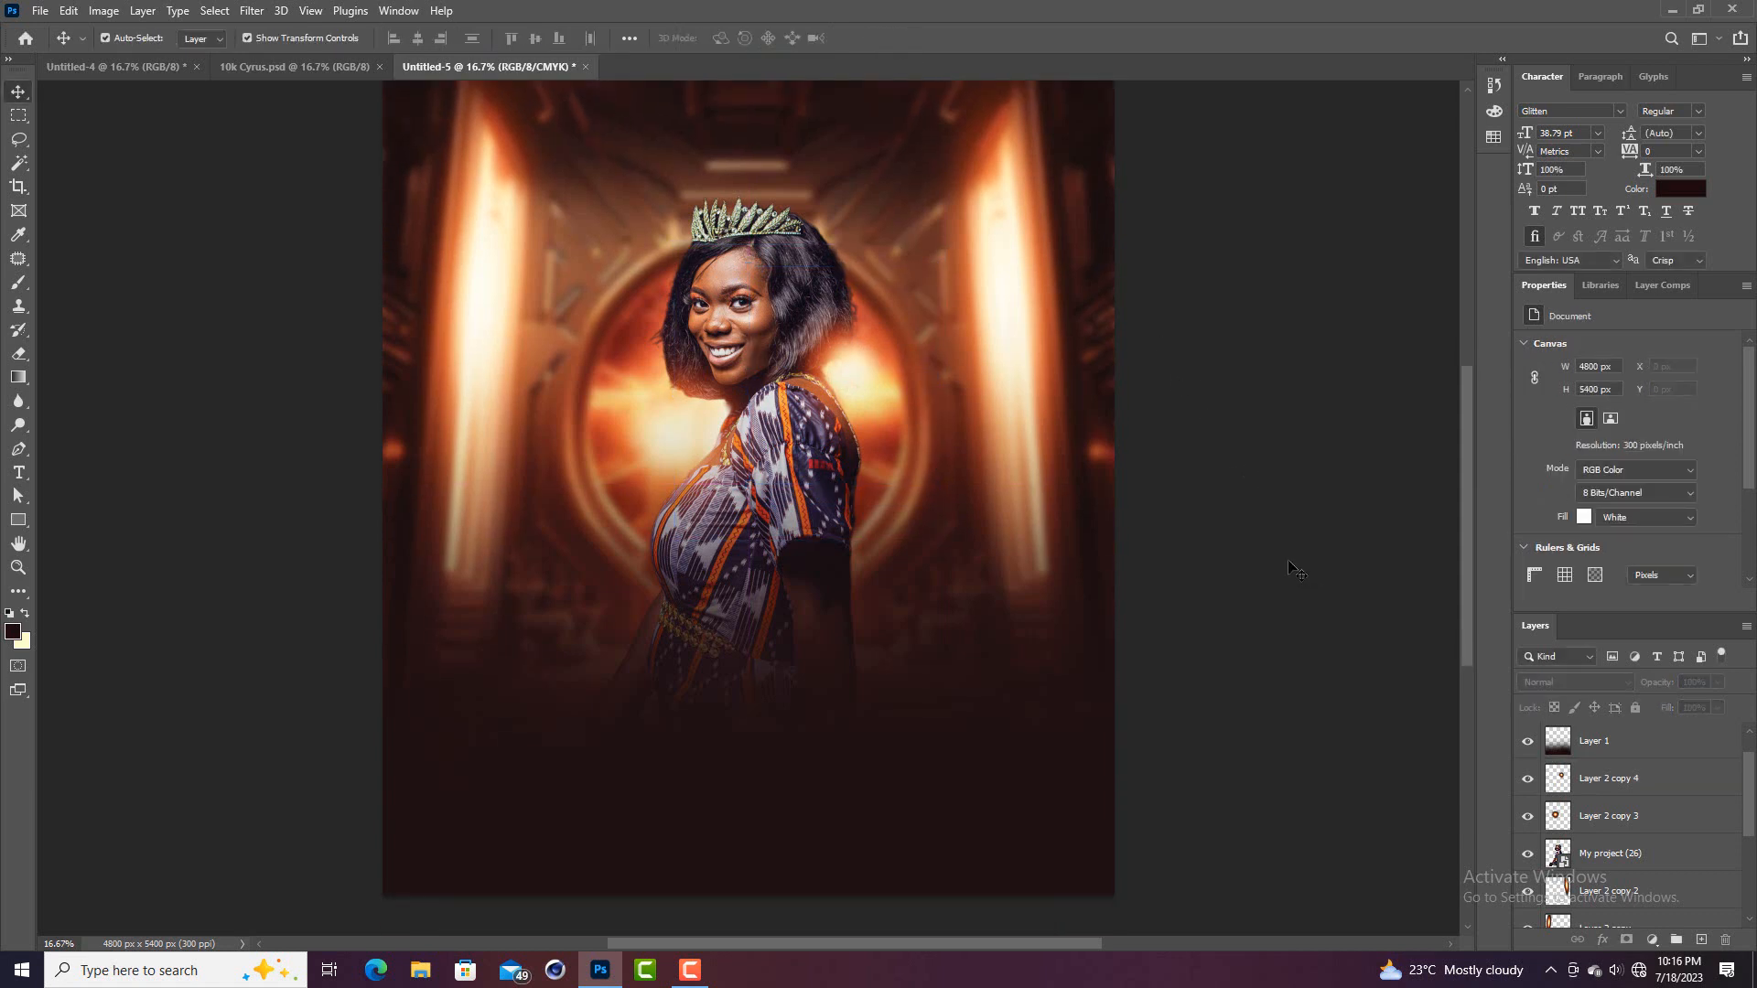
pyautogui.scroll(1, 1295, 572)
pyautogui.scroll(-1, 1295, 572)
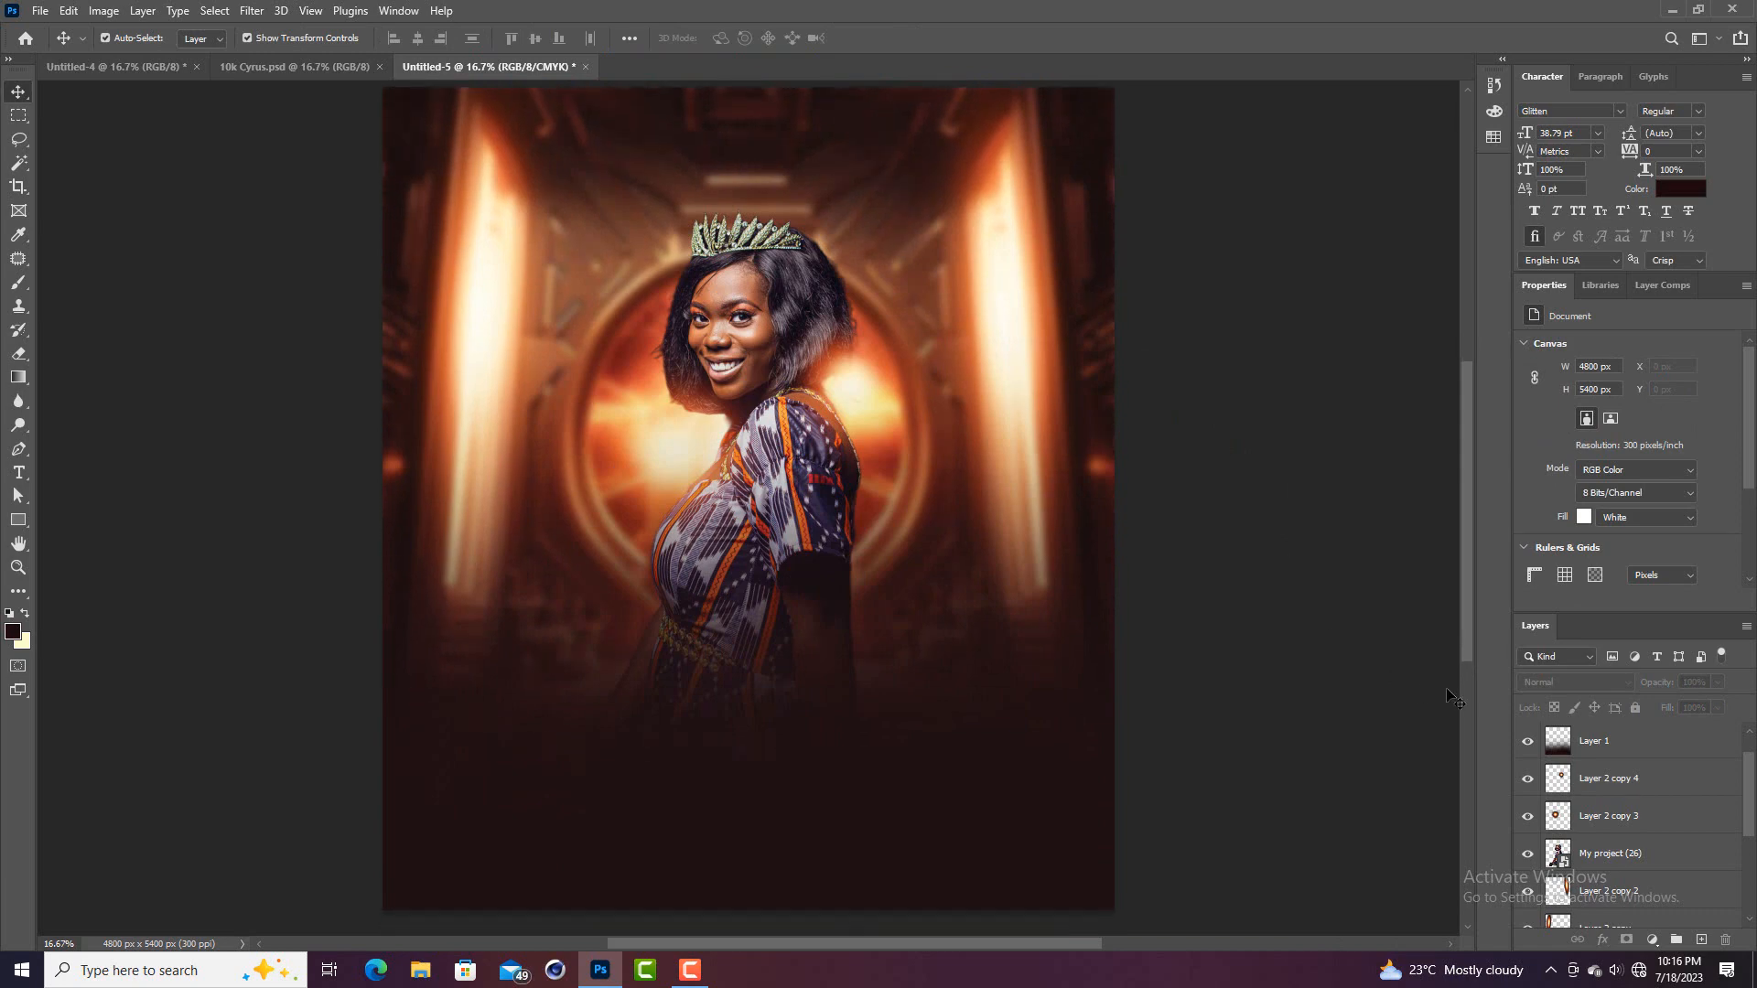
# Select the One Side flares layer and set the Type tool to white (ffffff) Montserrat Regular
pyautogui.scroll(1, 1626, 765)
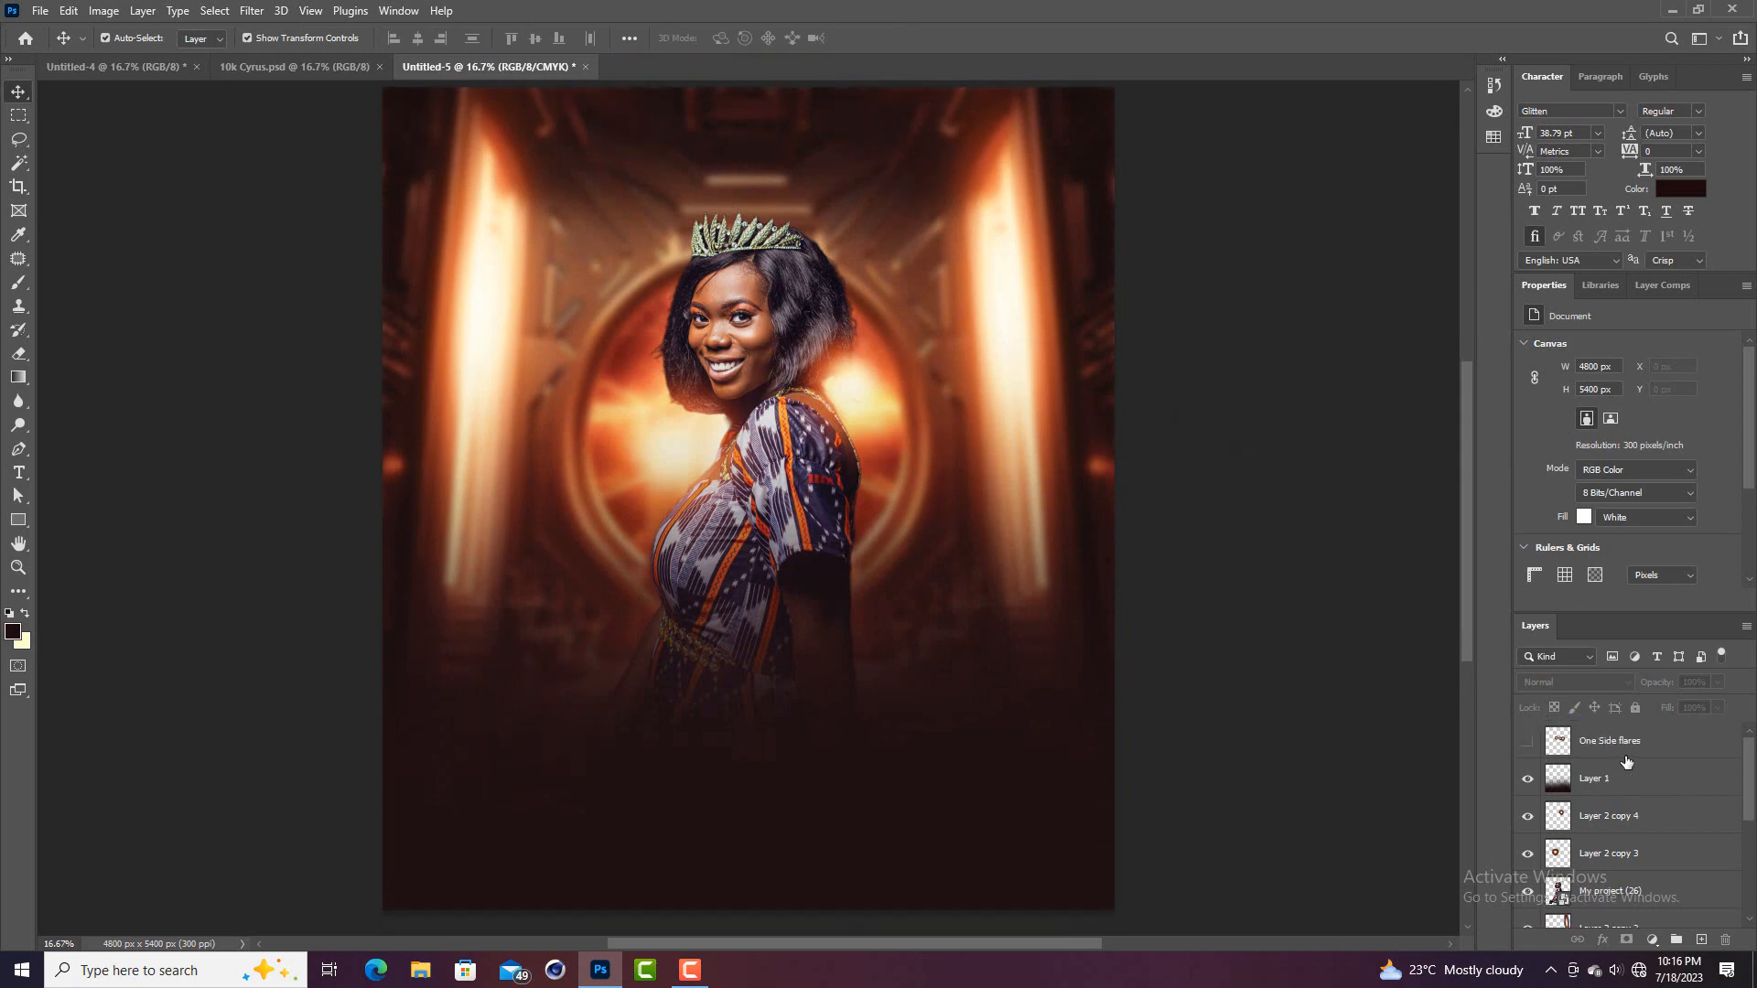
pyautogui.click(1637, 753)
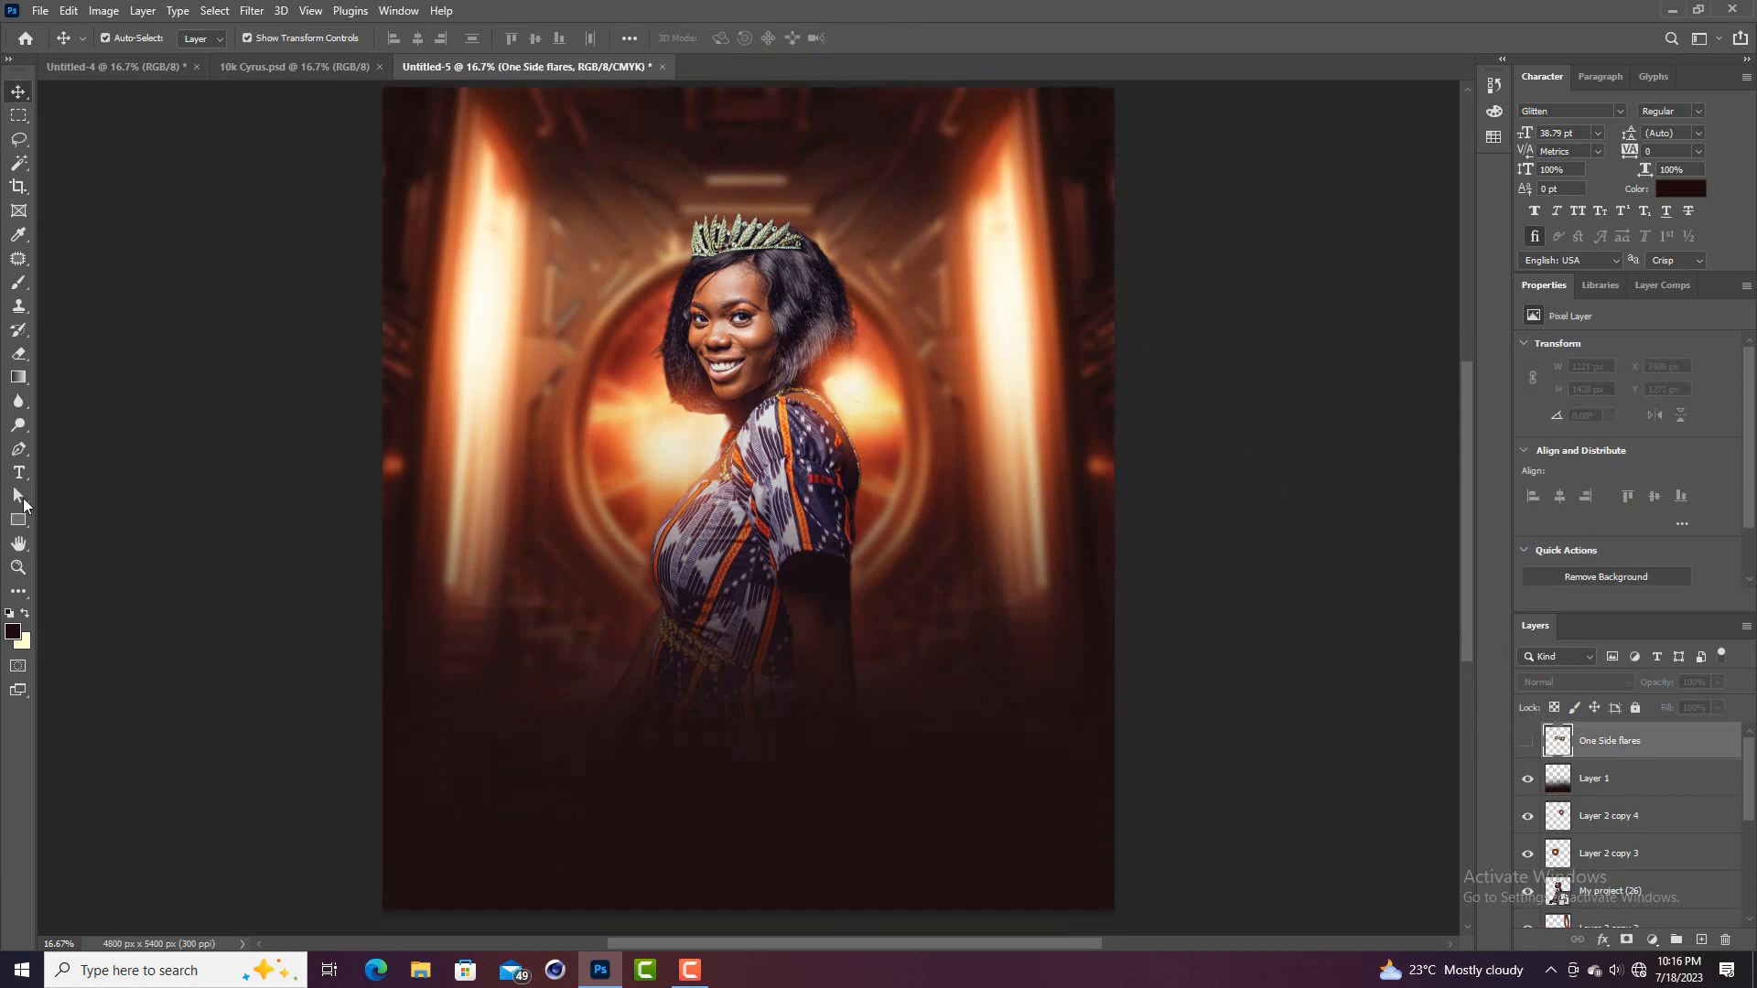
pyautogui.click(22, 480)
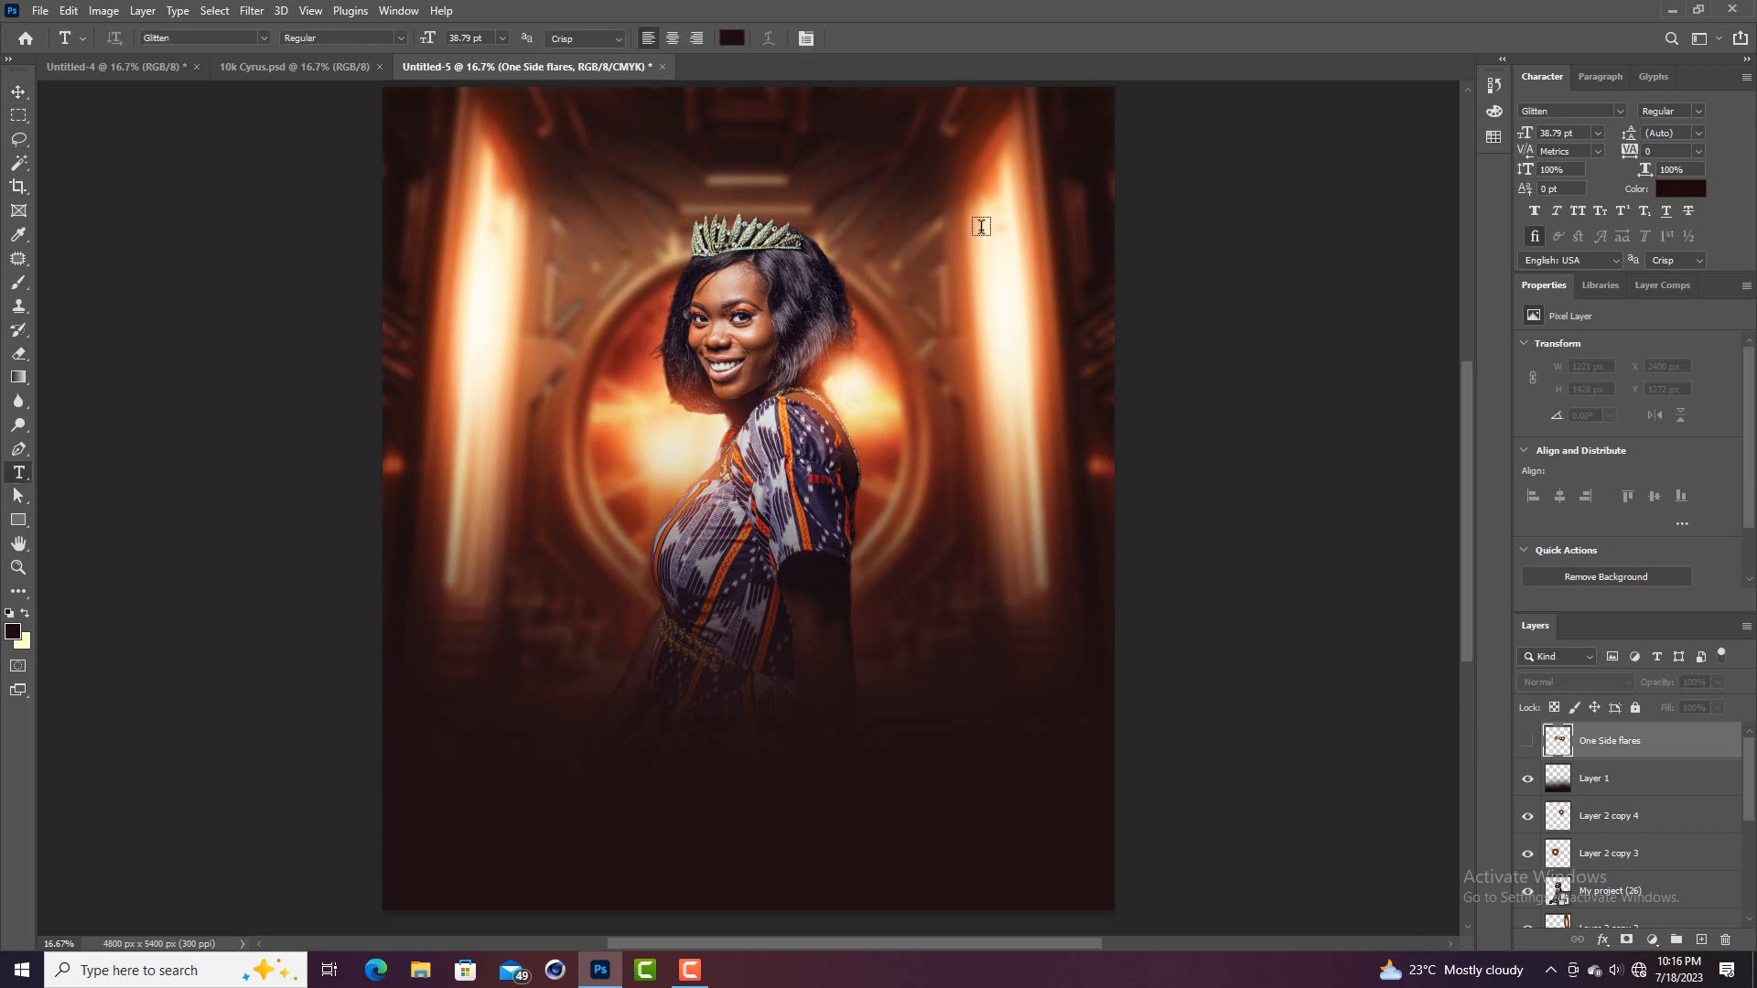
pyautogui.click(732, 37)
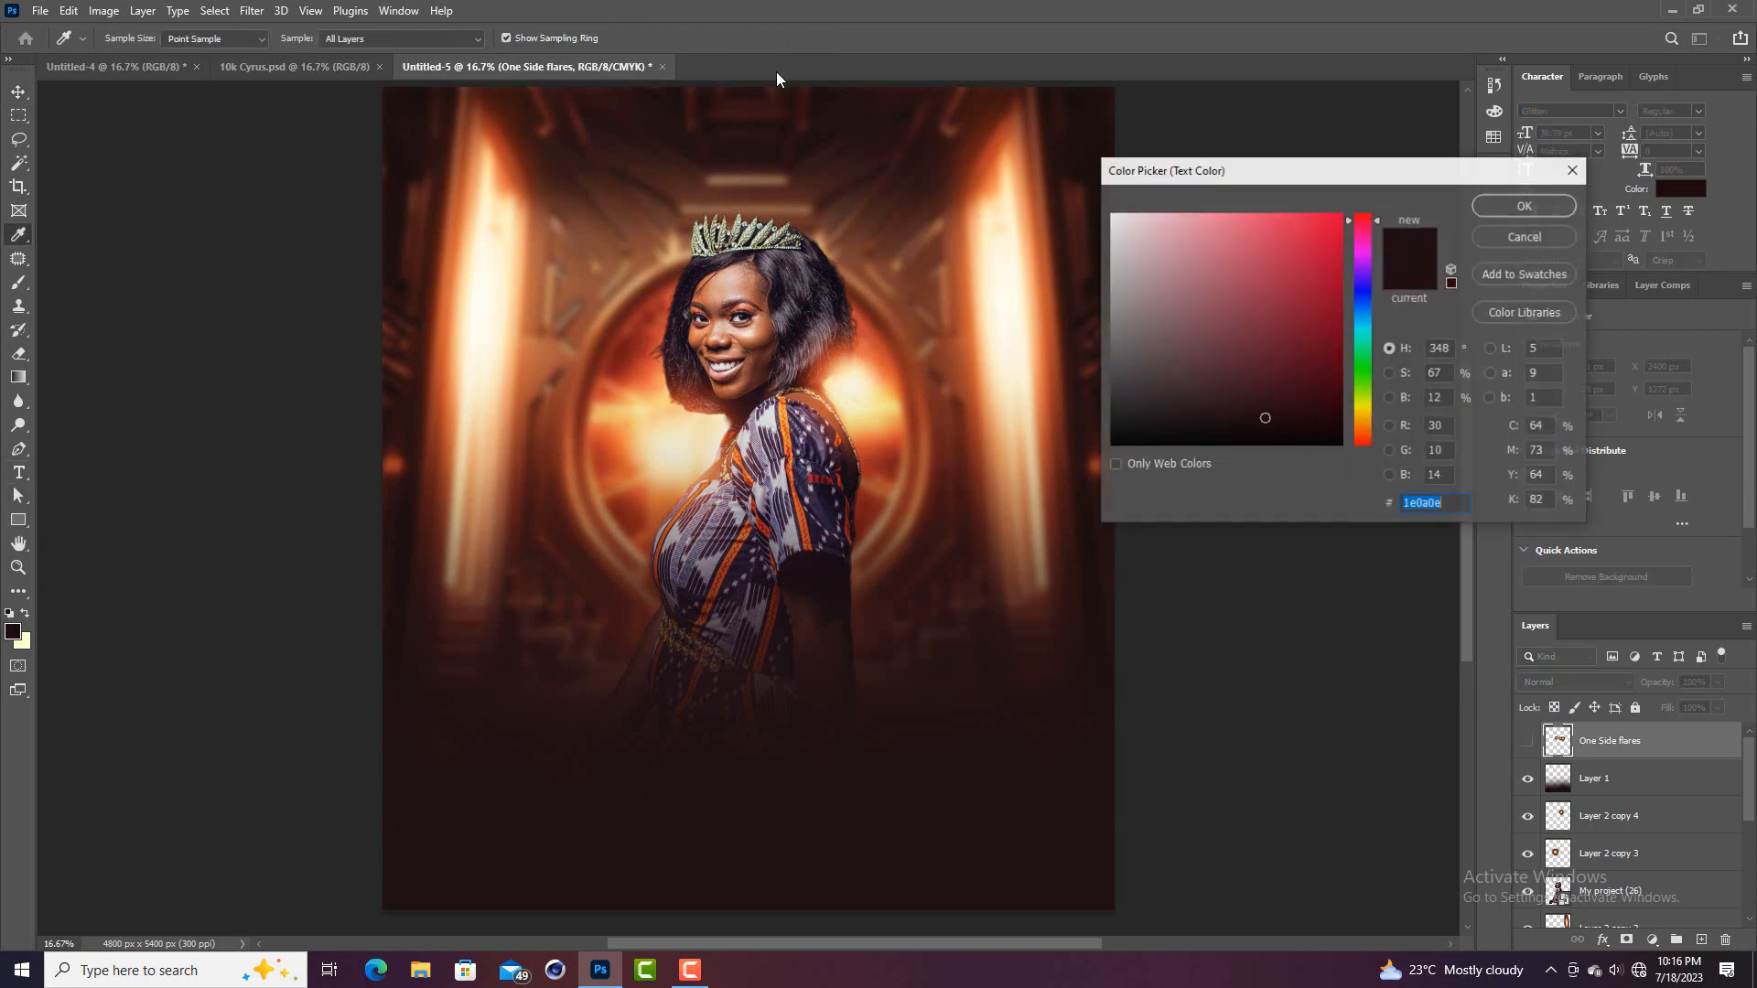
pyautogui.moveTo(1104, 233); pyautogui.dragTo(1080, 203)
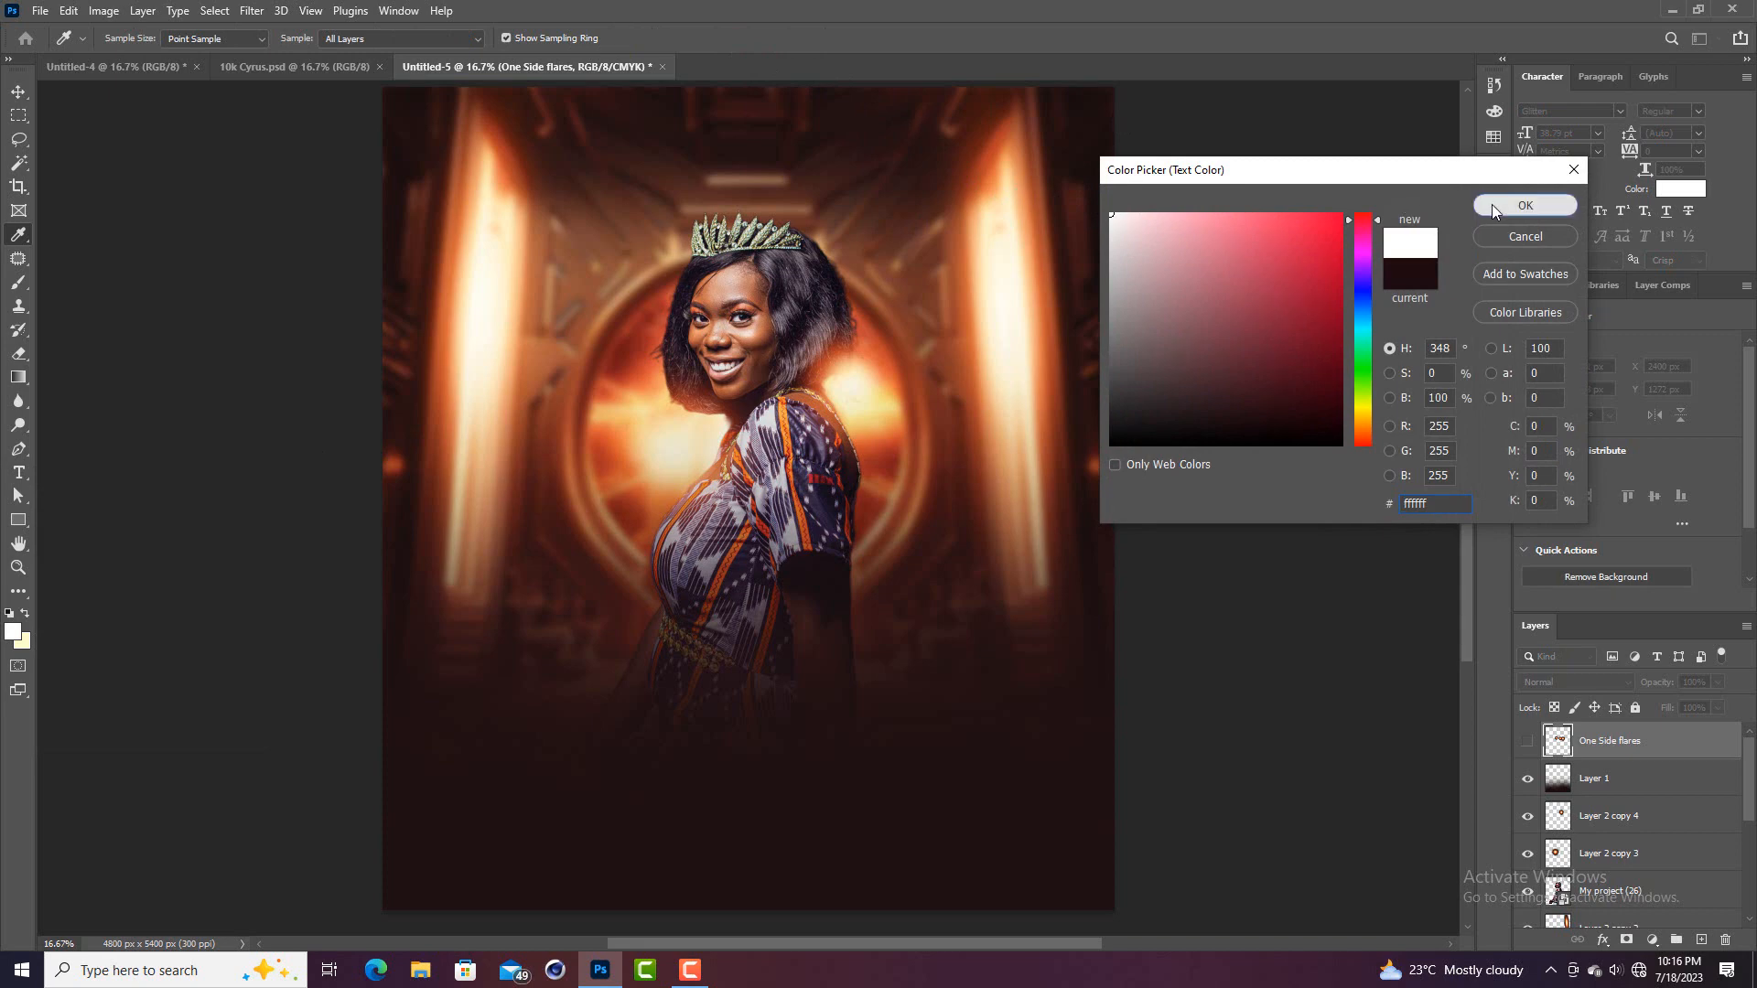
pyautogui.click(1492, 205)
pyautogui.click(1620, 111)
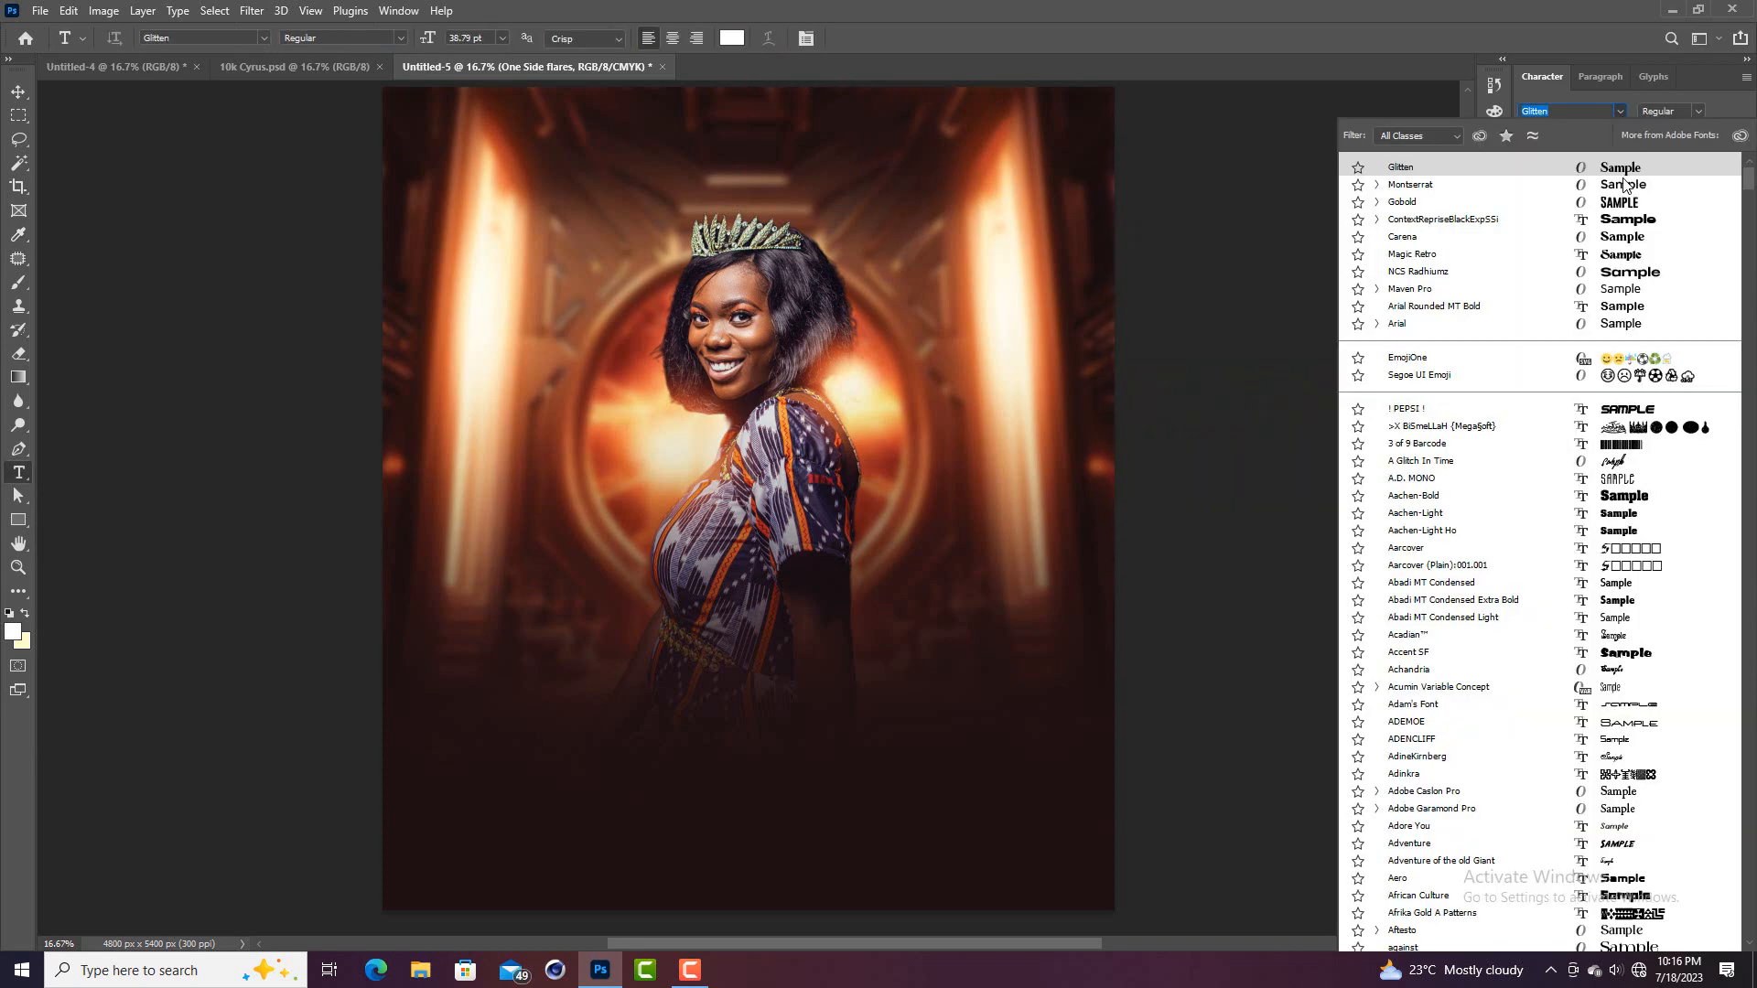
pyautogui.click(1614, 184)
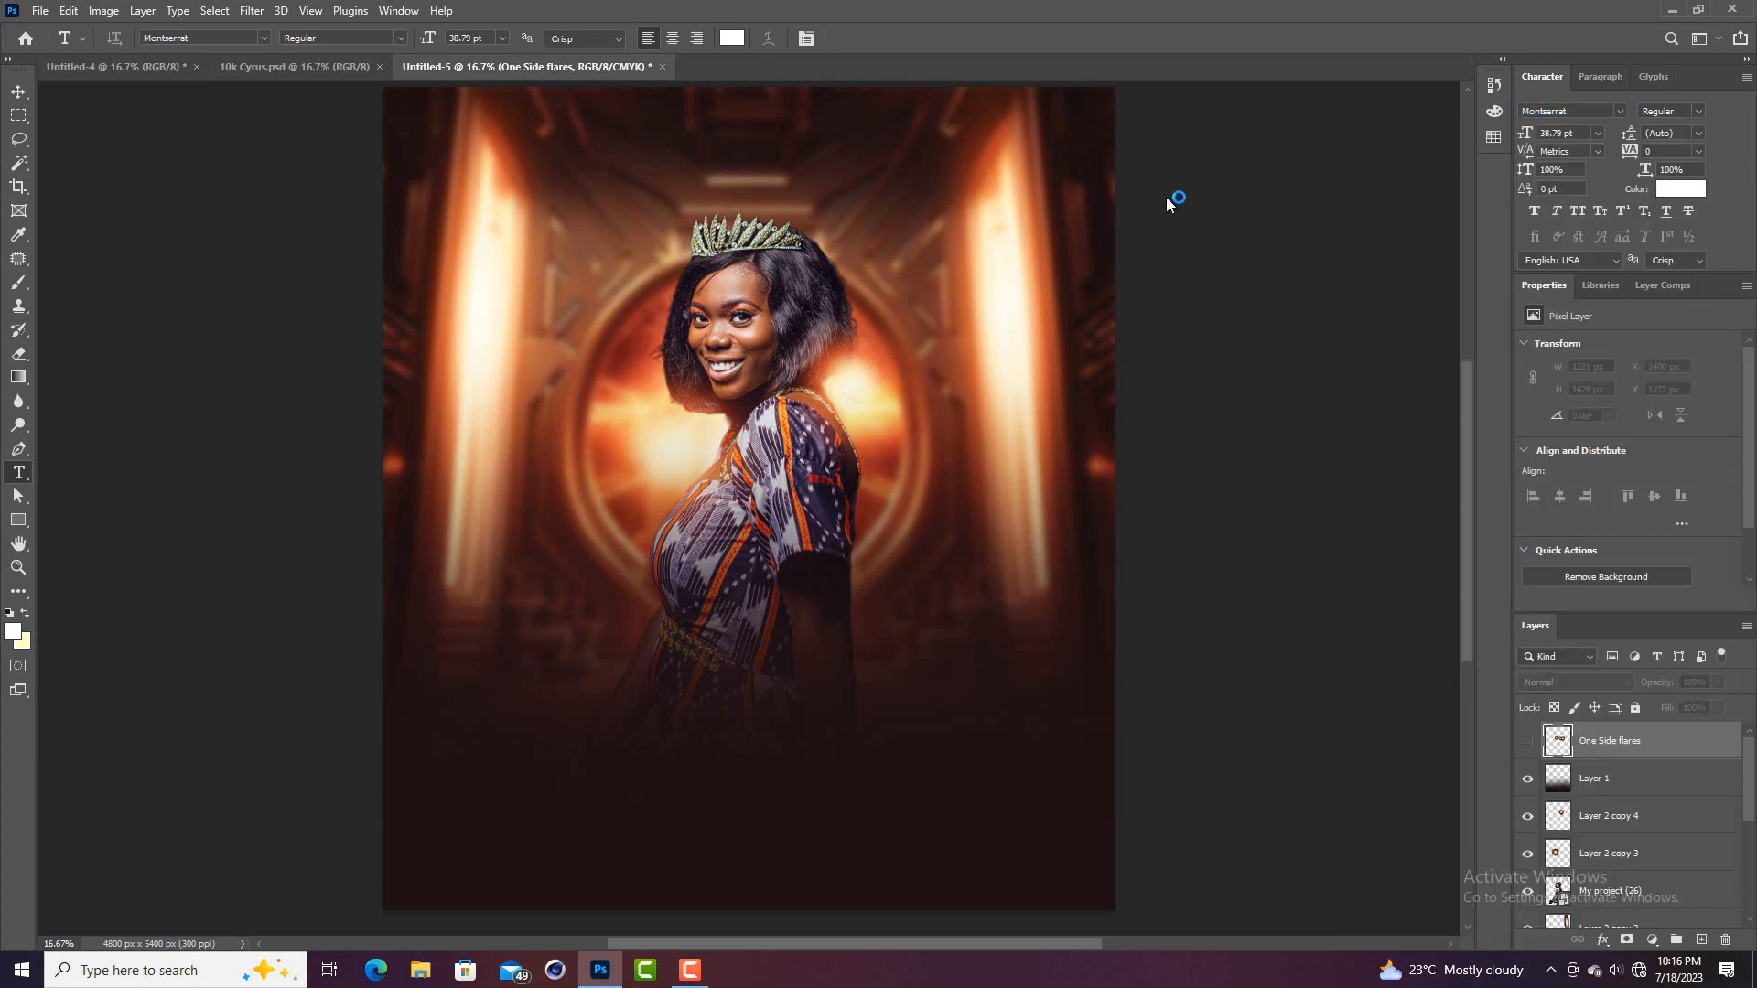
# Add the text HAPPY BIRTHDAY QUEEN near the top of the canvas above the crown and commit it
pyautogui.click(703, 146)
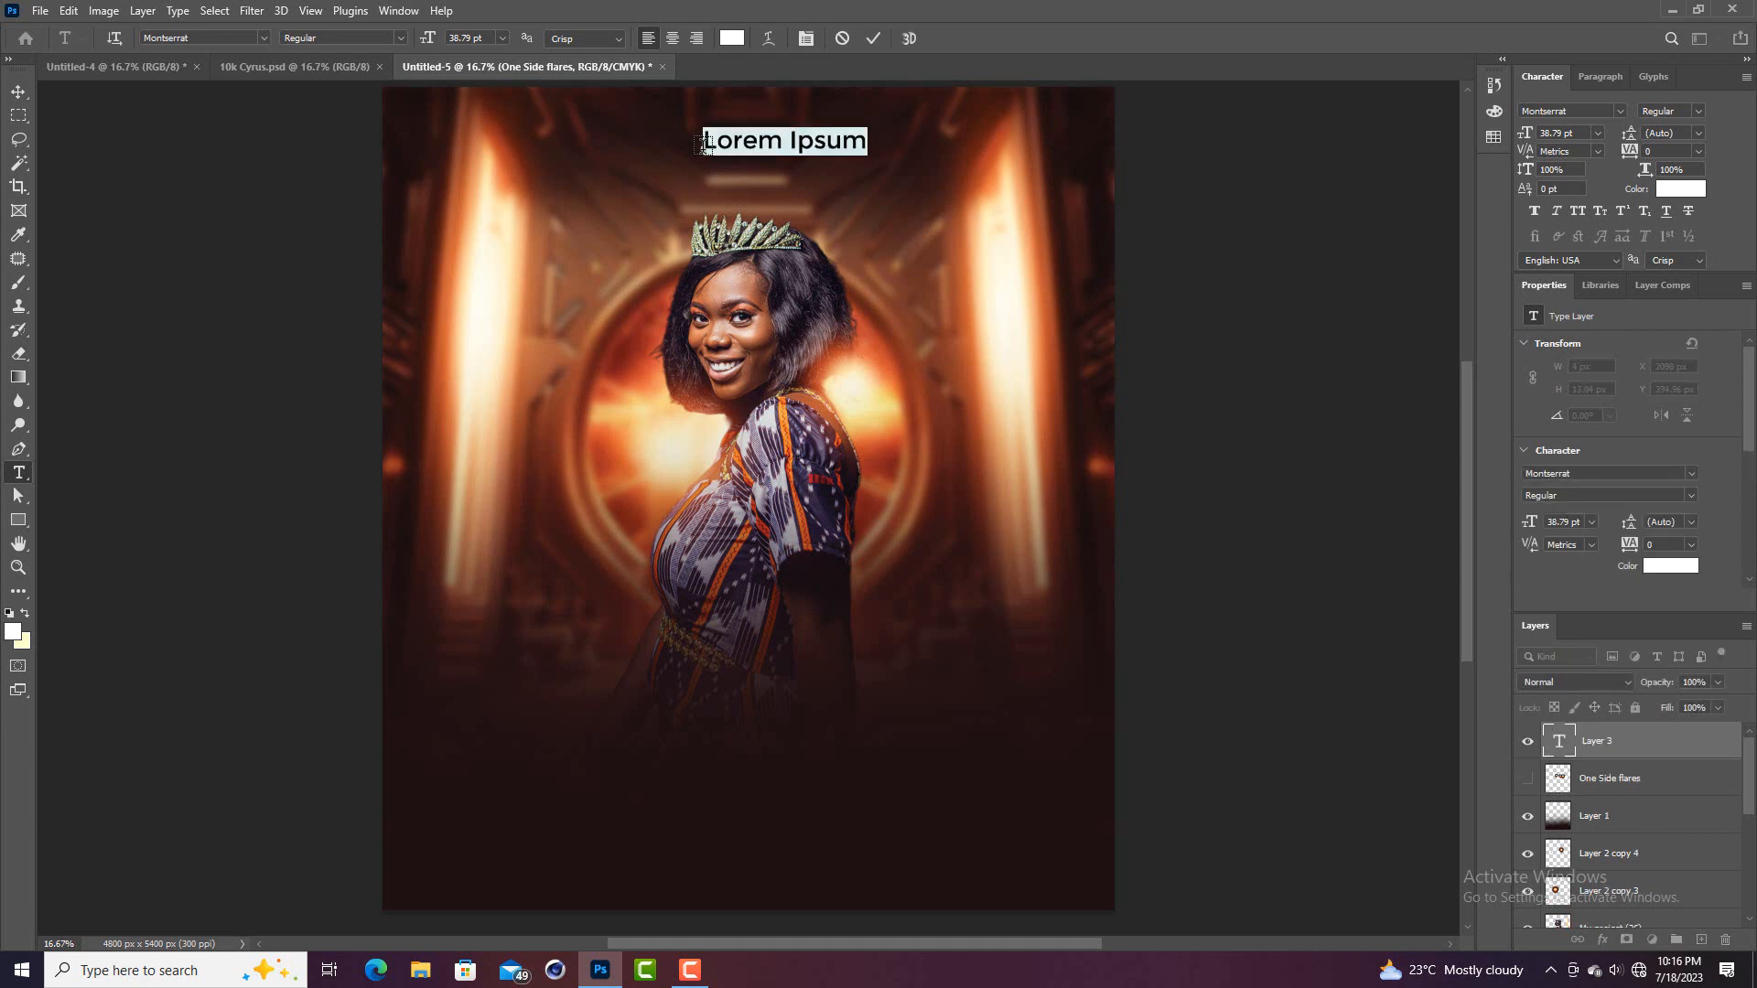
pyautogui.write('ha')
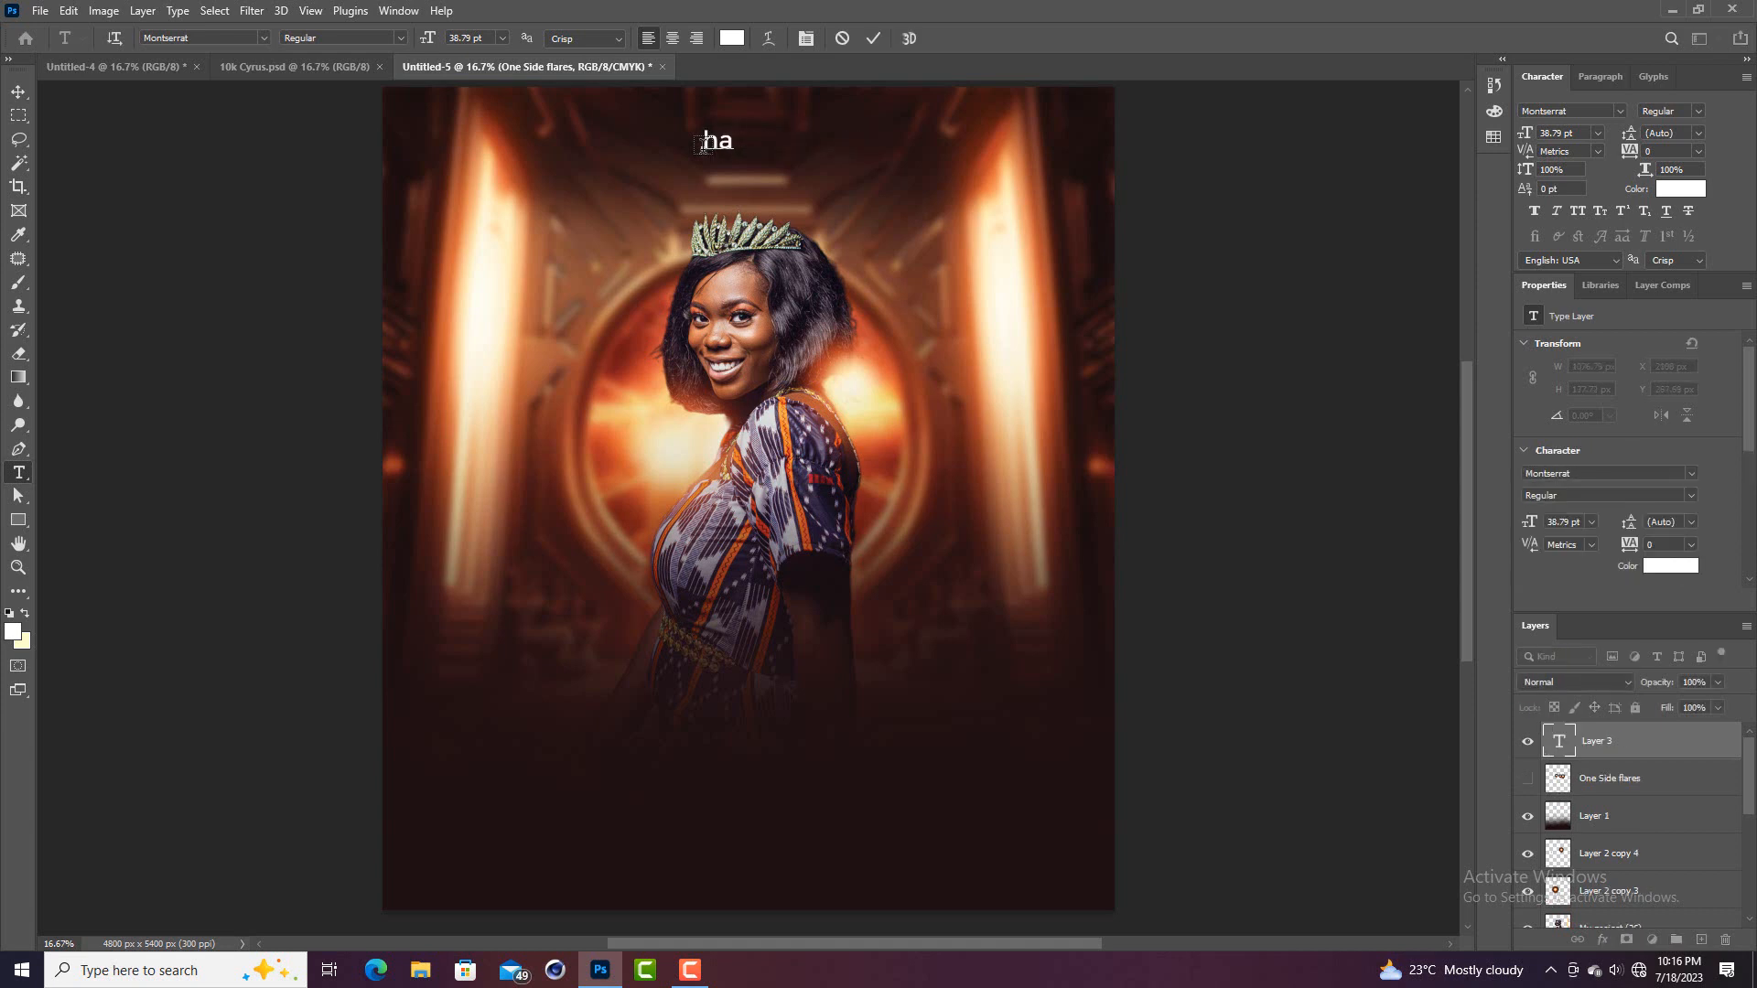
pyautogui.press('BackSpace')
pyautogui.press('BackSpace')
pyautogui.write('HAPPY BU')
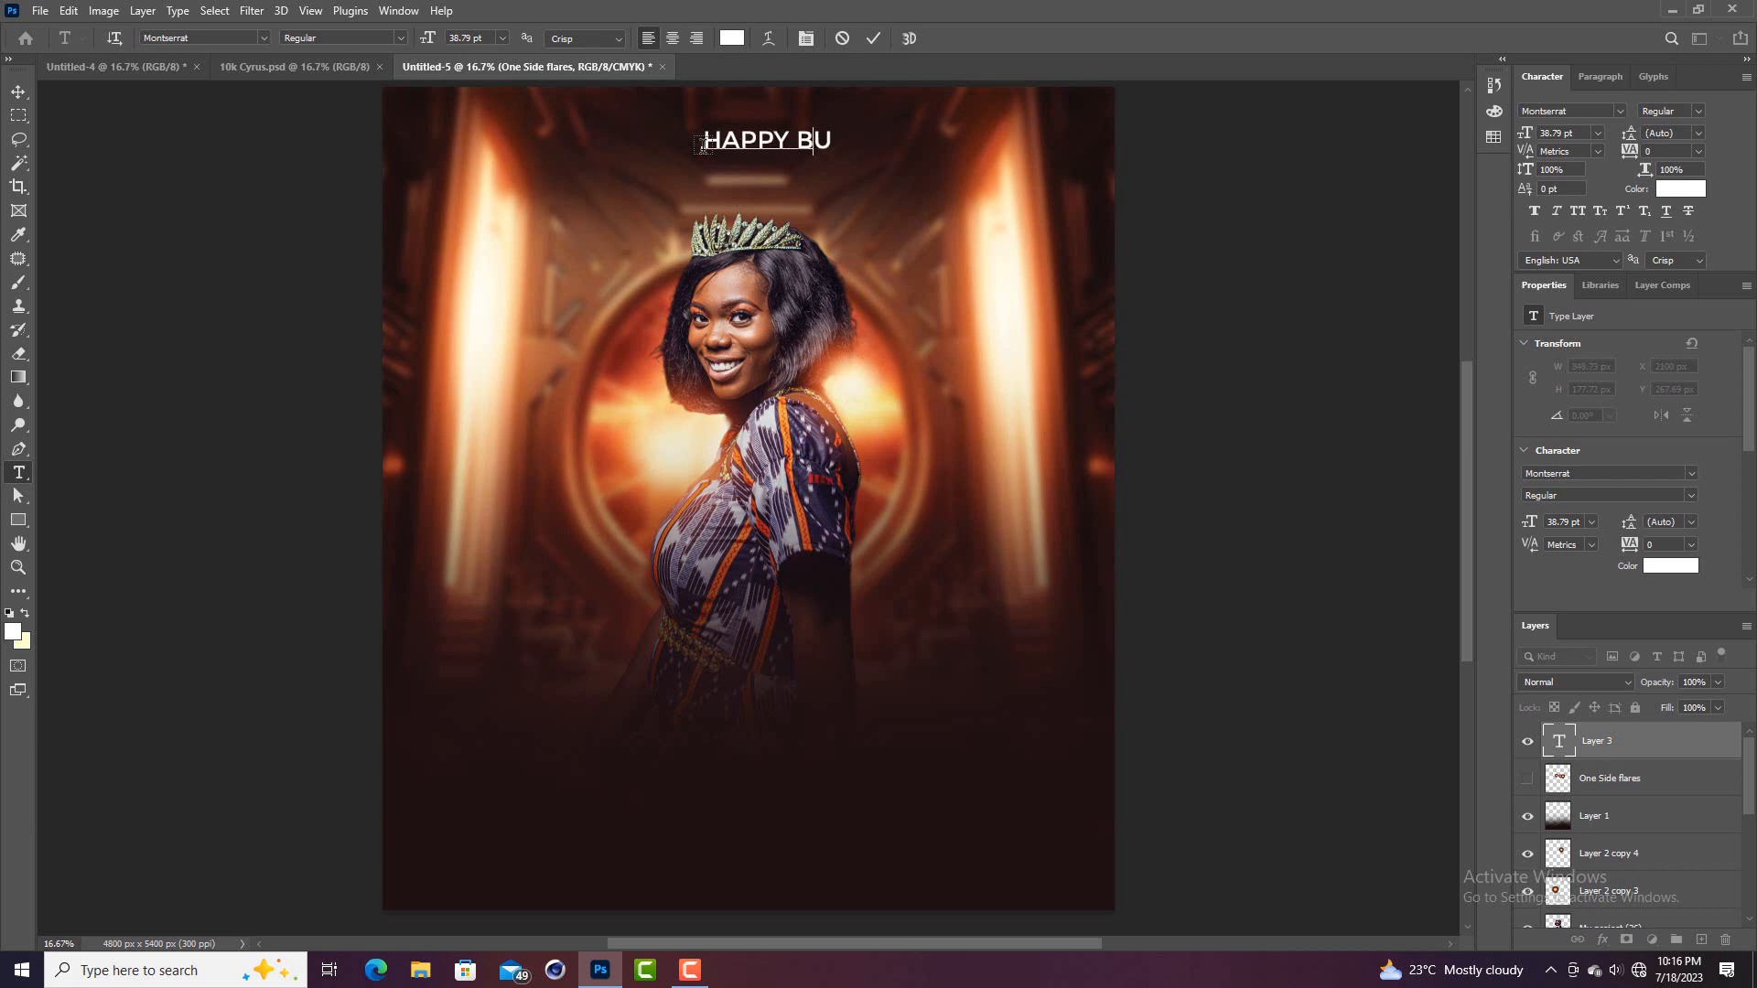
pyautogui.press('BackSpace')
pyautogui.write('IRTHDAY')
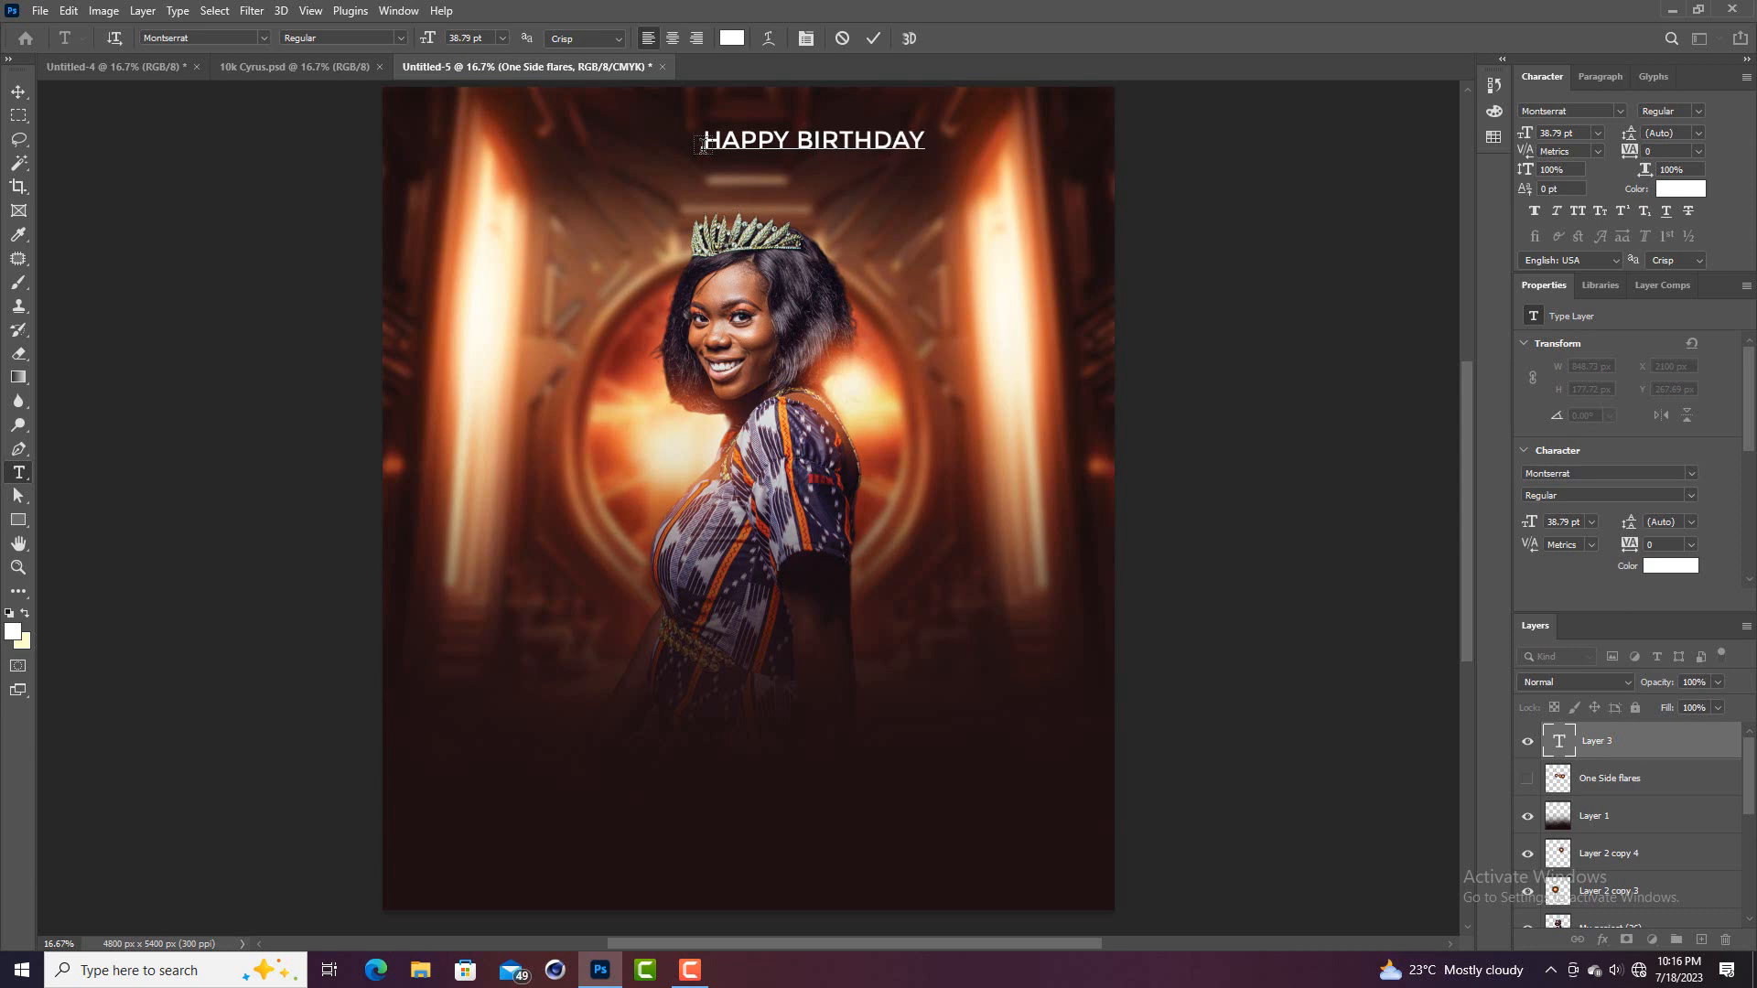
pyautogui.write(' QUEEN')
pyautogui.click(873, 38)
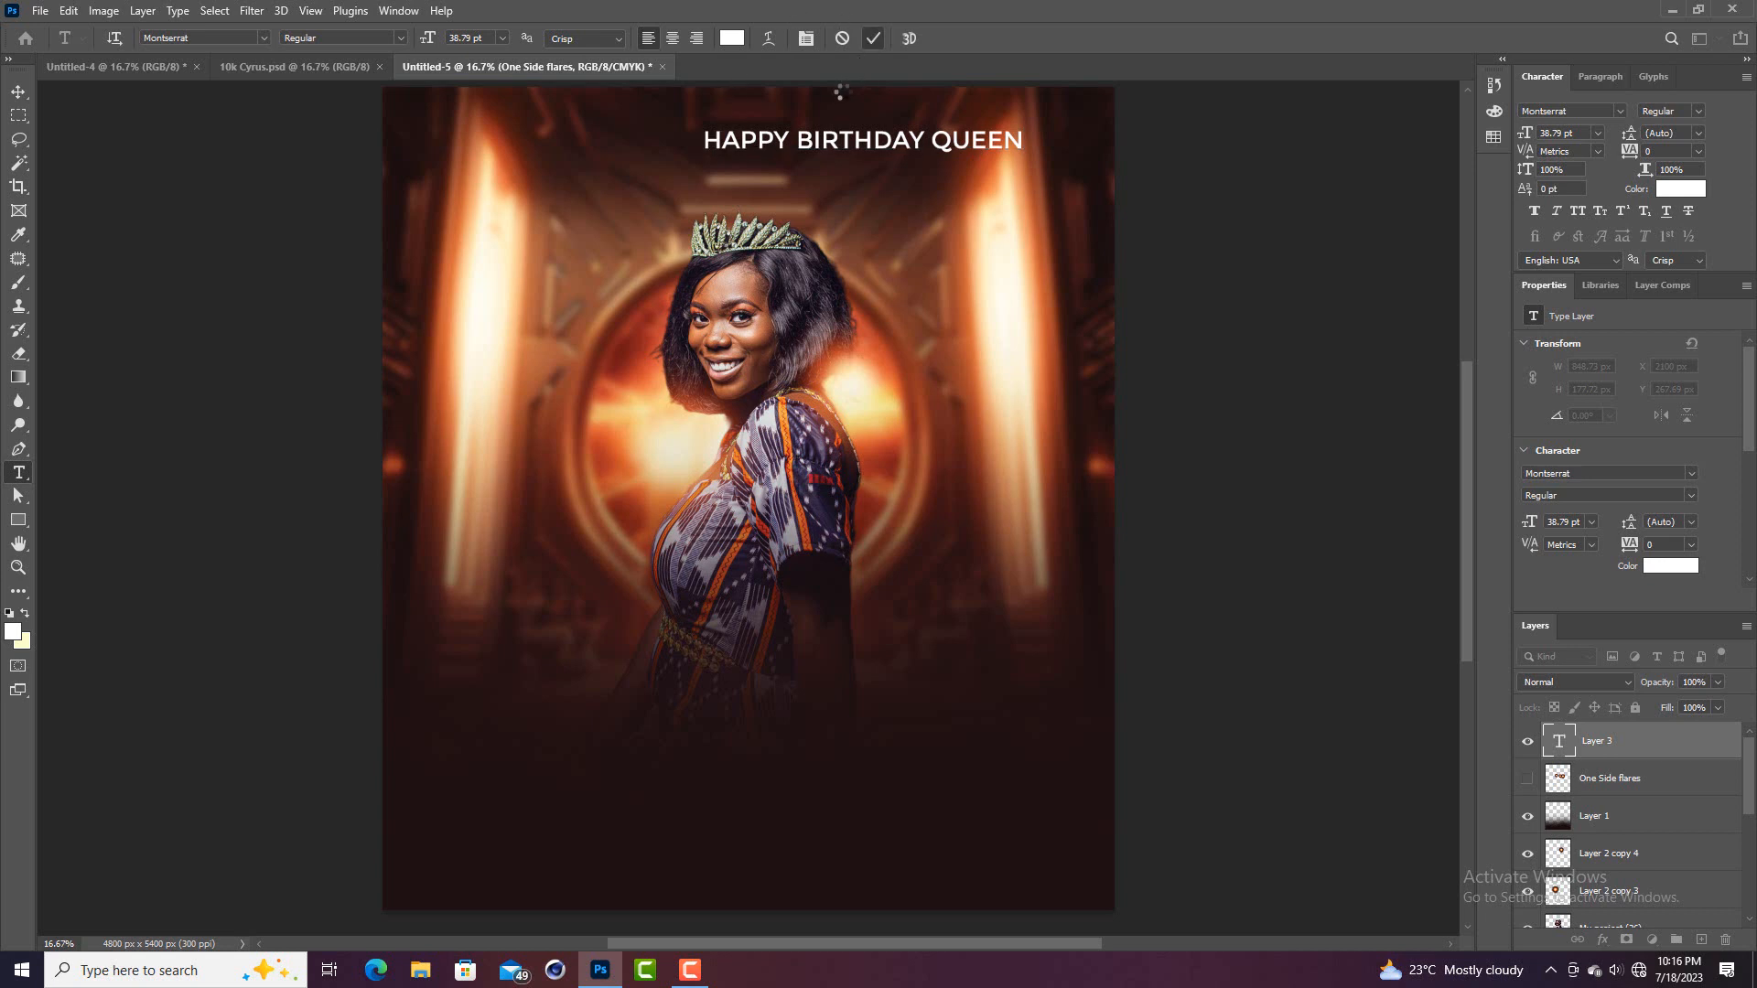
# Move the HAPPY BIRTHDAY QUEEN text left above the crown and scale it down to about 16.05 pt
pyautogui.click(18, 91)
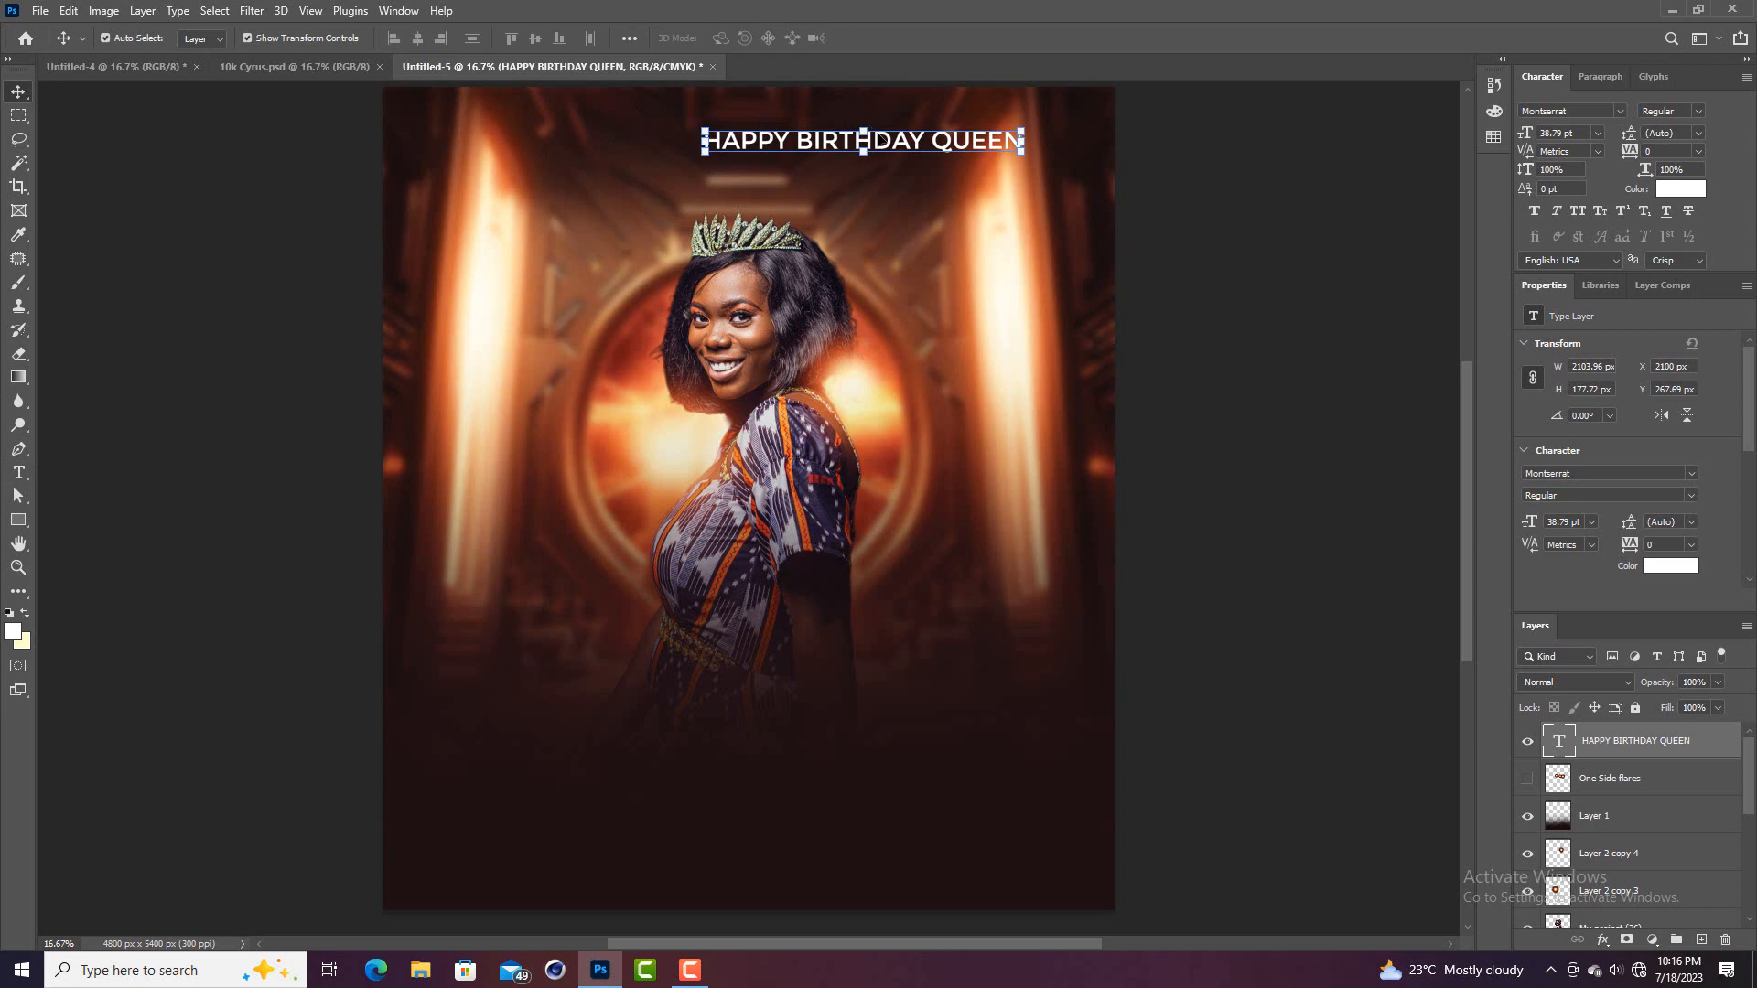
pyautogui.moveTo(874, 142); pyautogui.dragTo(785, 142)
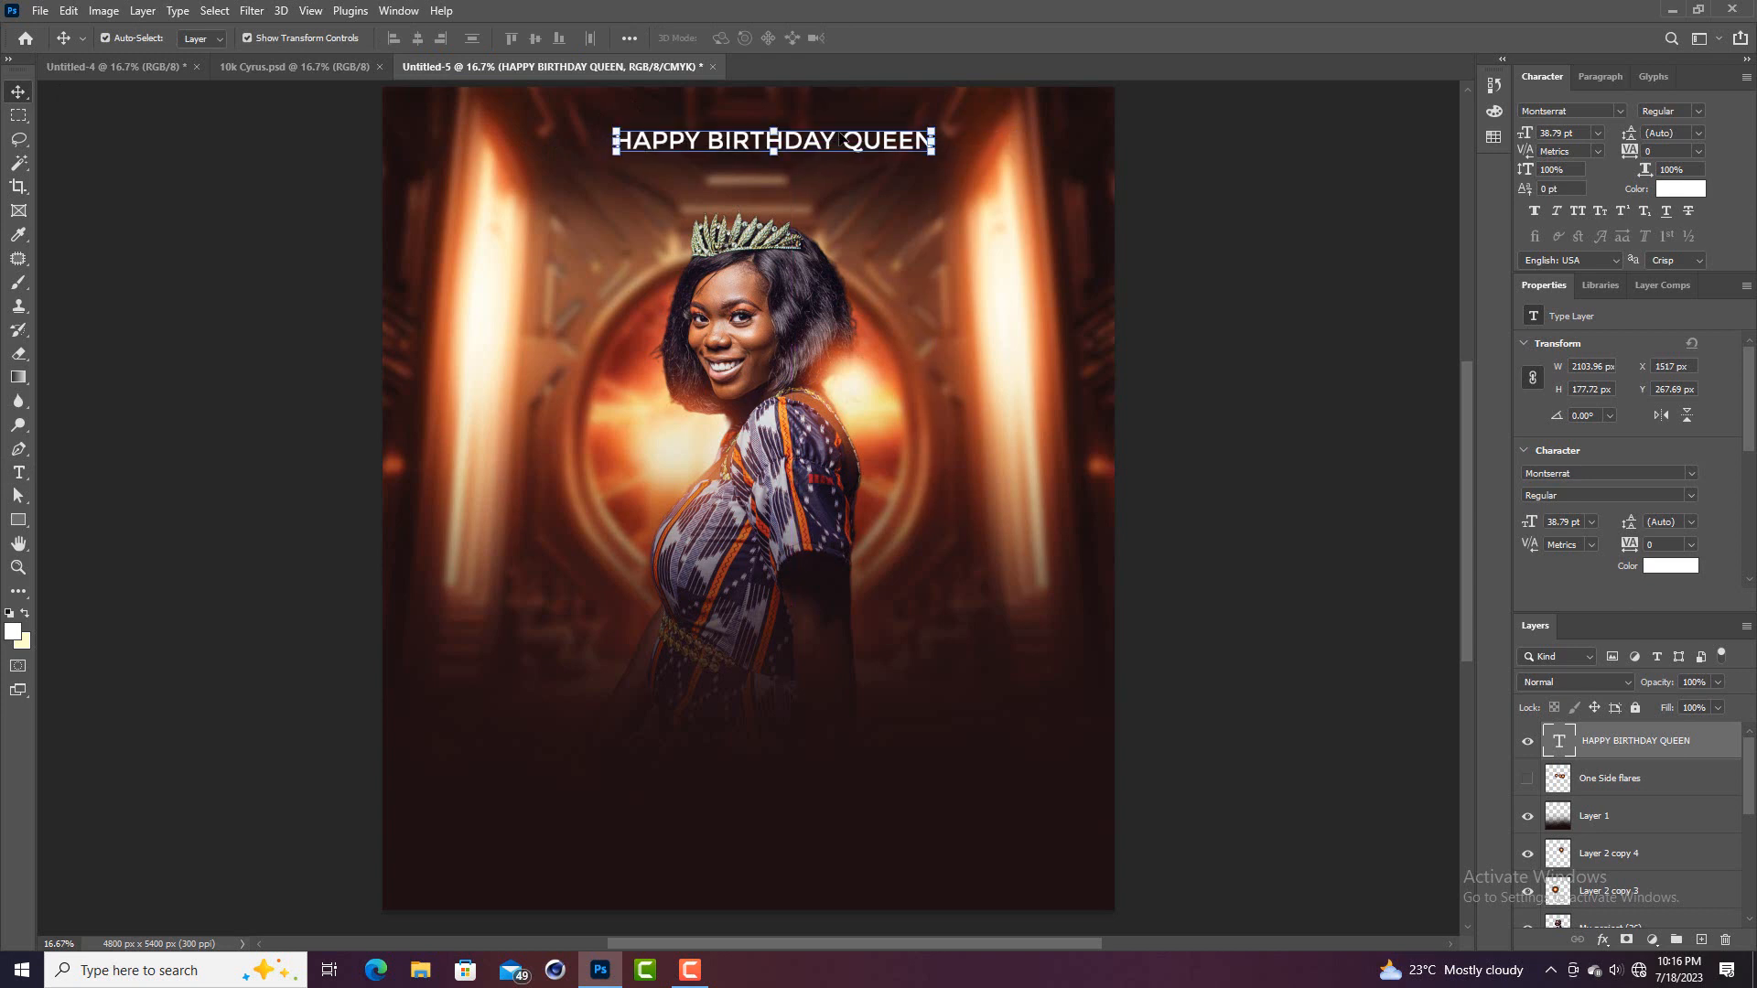
pyautogui.moveTo(932, 128); pyautogui.dragTo(750, 149)
pyautogui.click(907, 38)
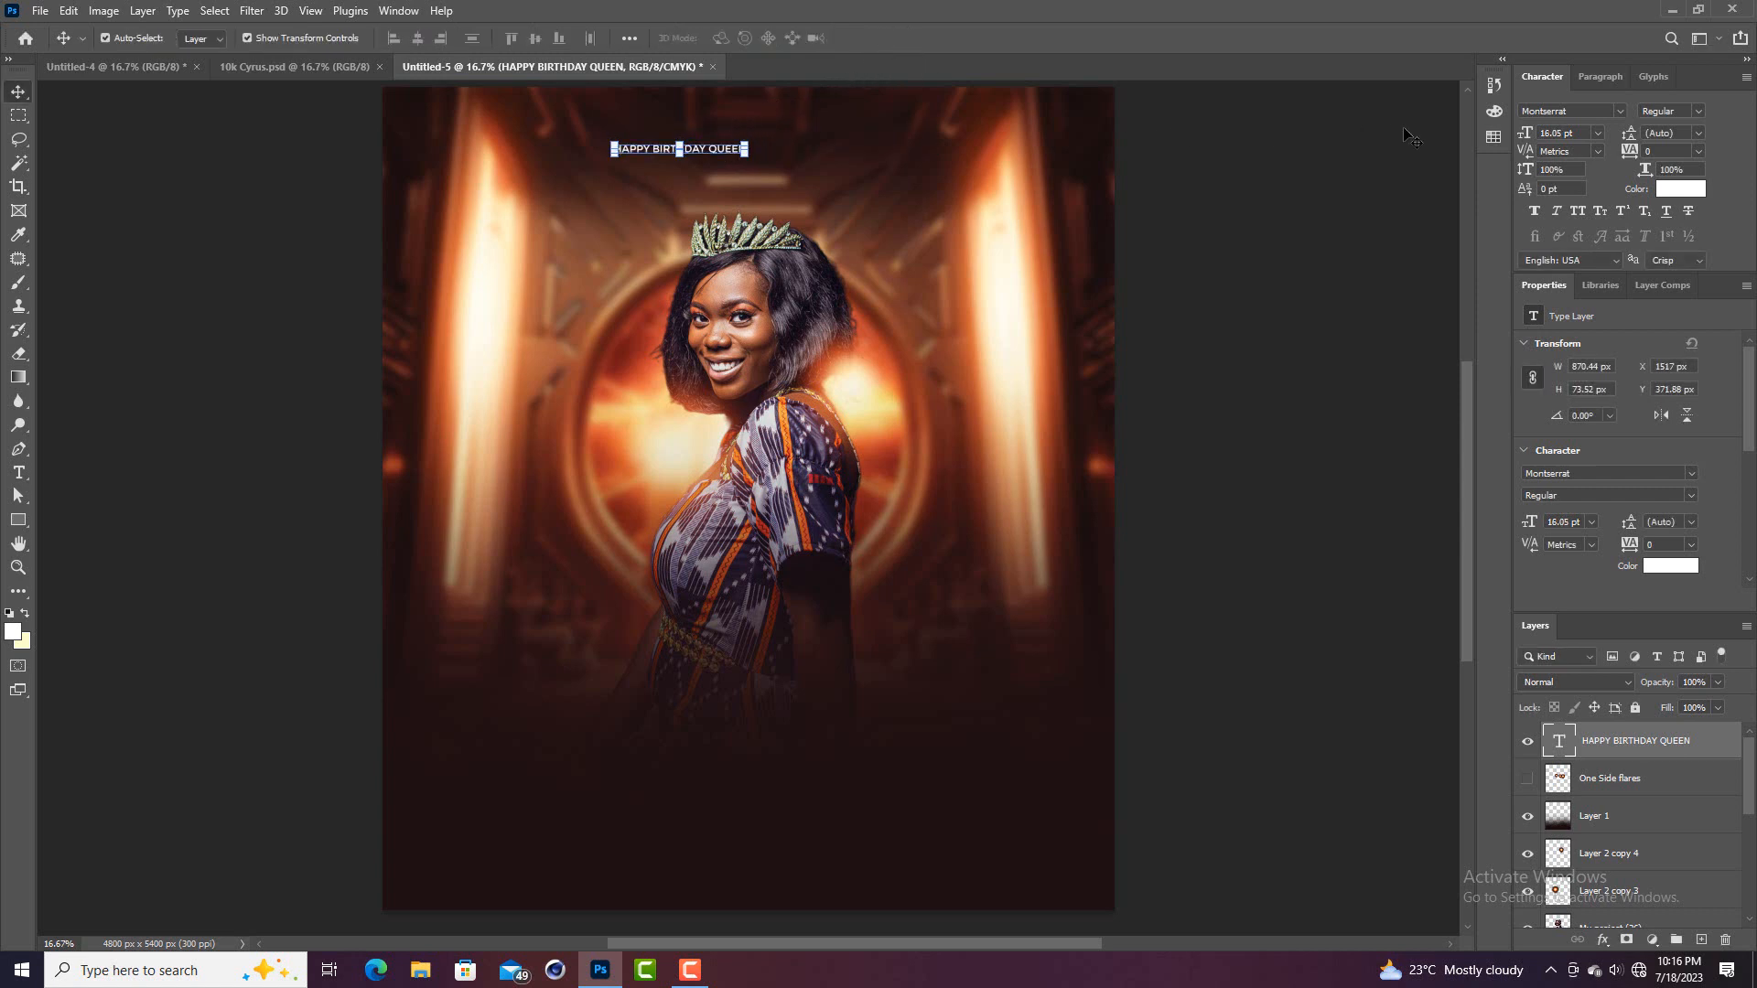
# Widen the HAPPY BIRTHDAY QUEEN text's tracking to 700 and scale it down to about 15.39 pt
pyautogui.moveTo(1634, 151); pyautogui.dragTo(1664, 152)
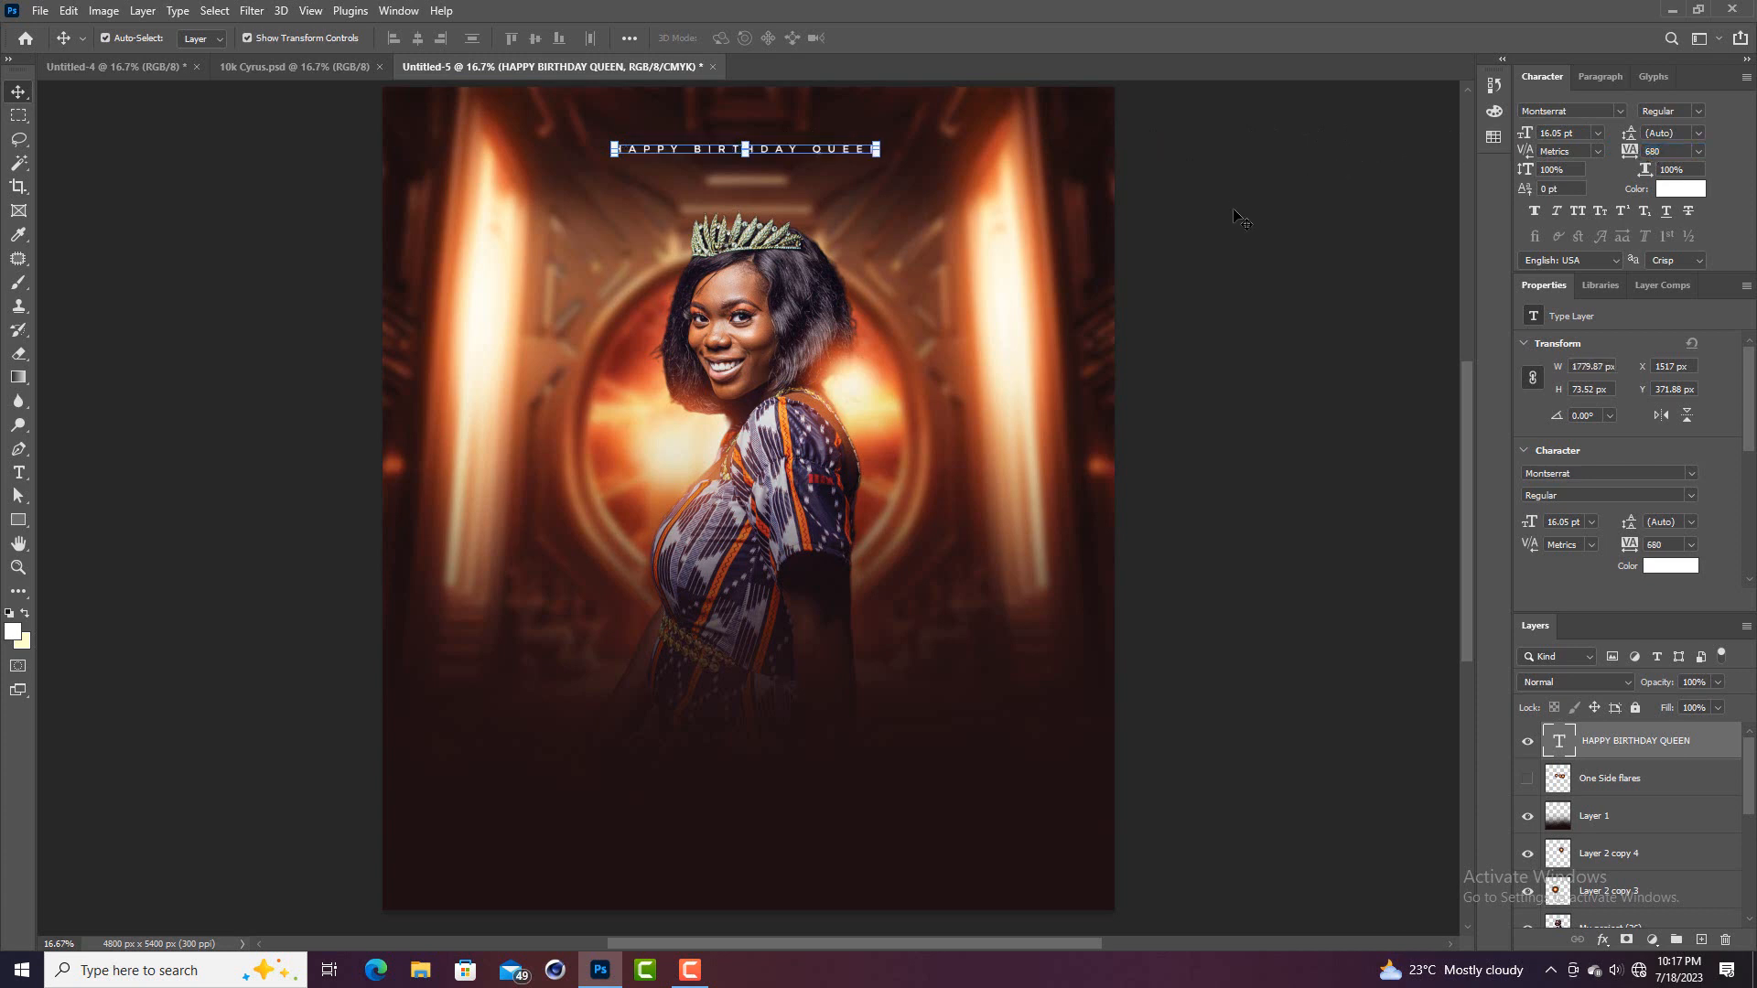
pyautogui.click(874, 144)
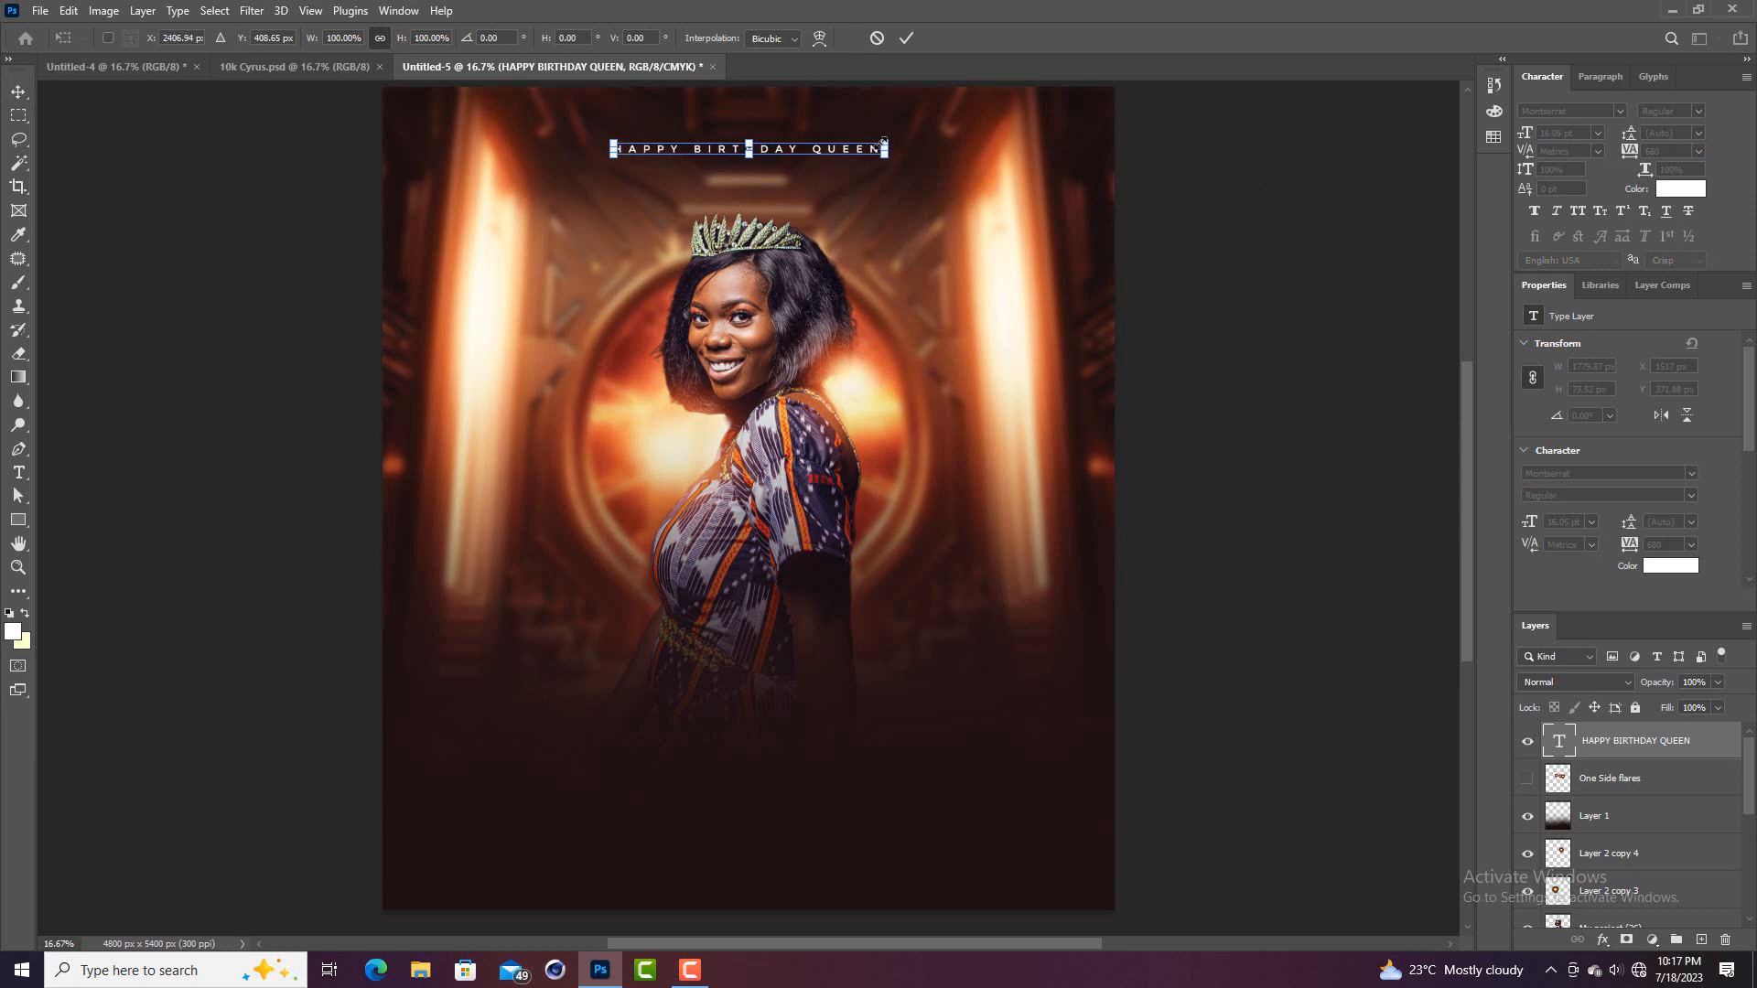
pyautogui.moveTo(882, 144); pyautogui.dragTo(870, 144)
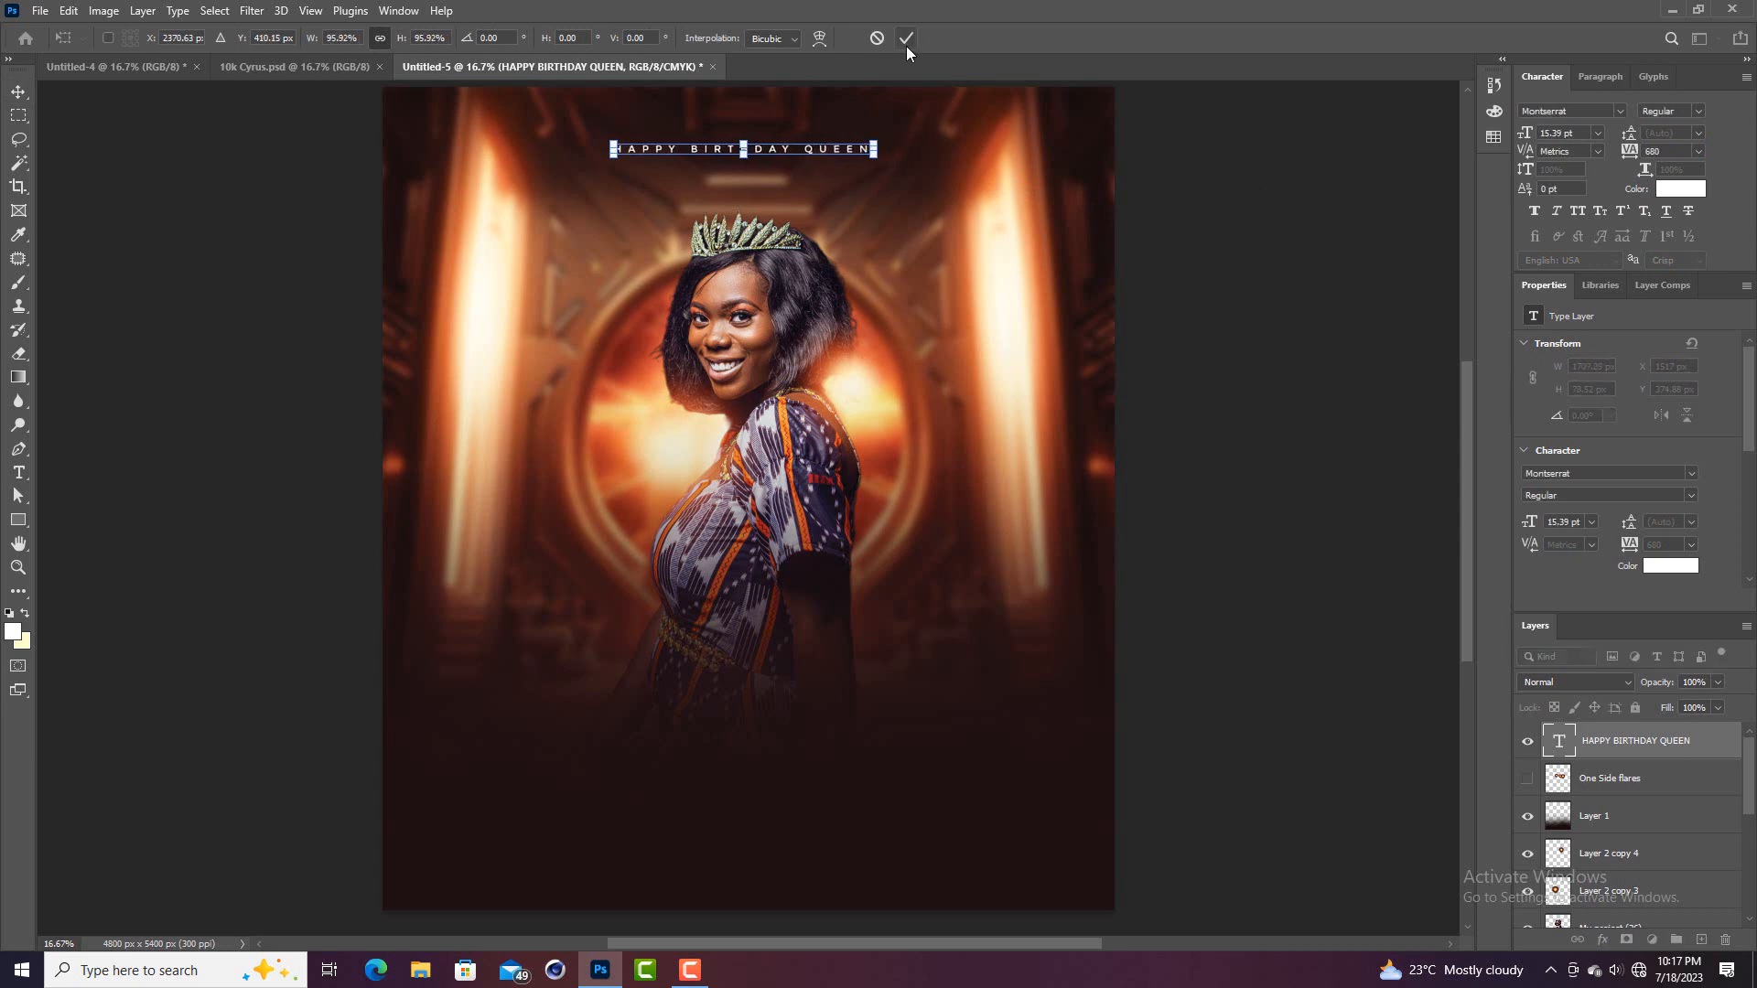
pyautogui.click(906, 38)
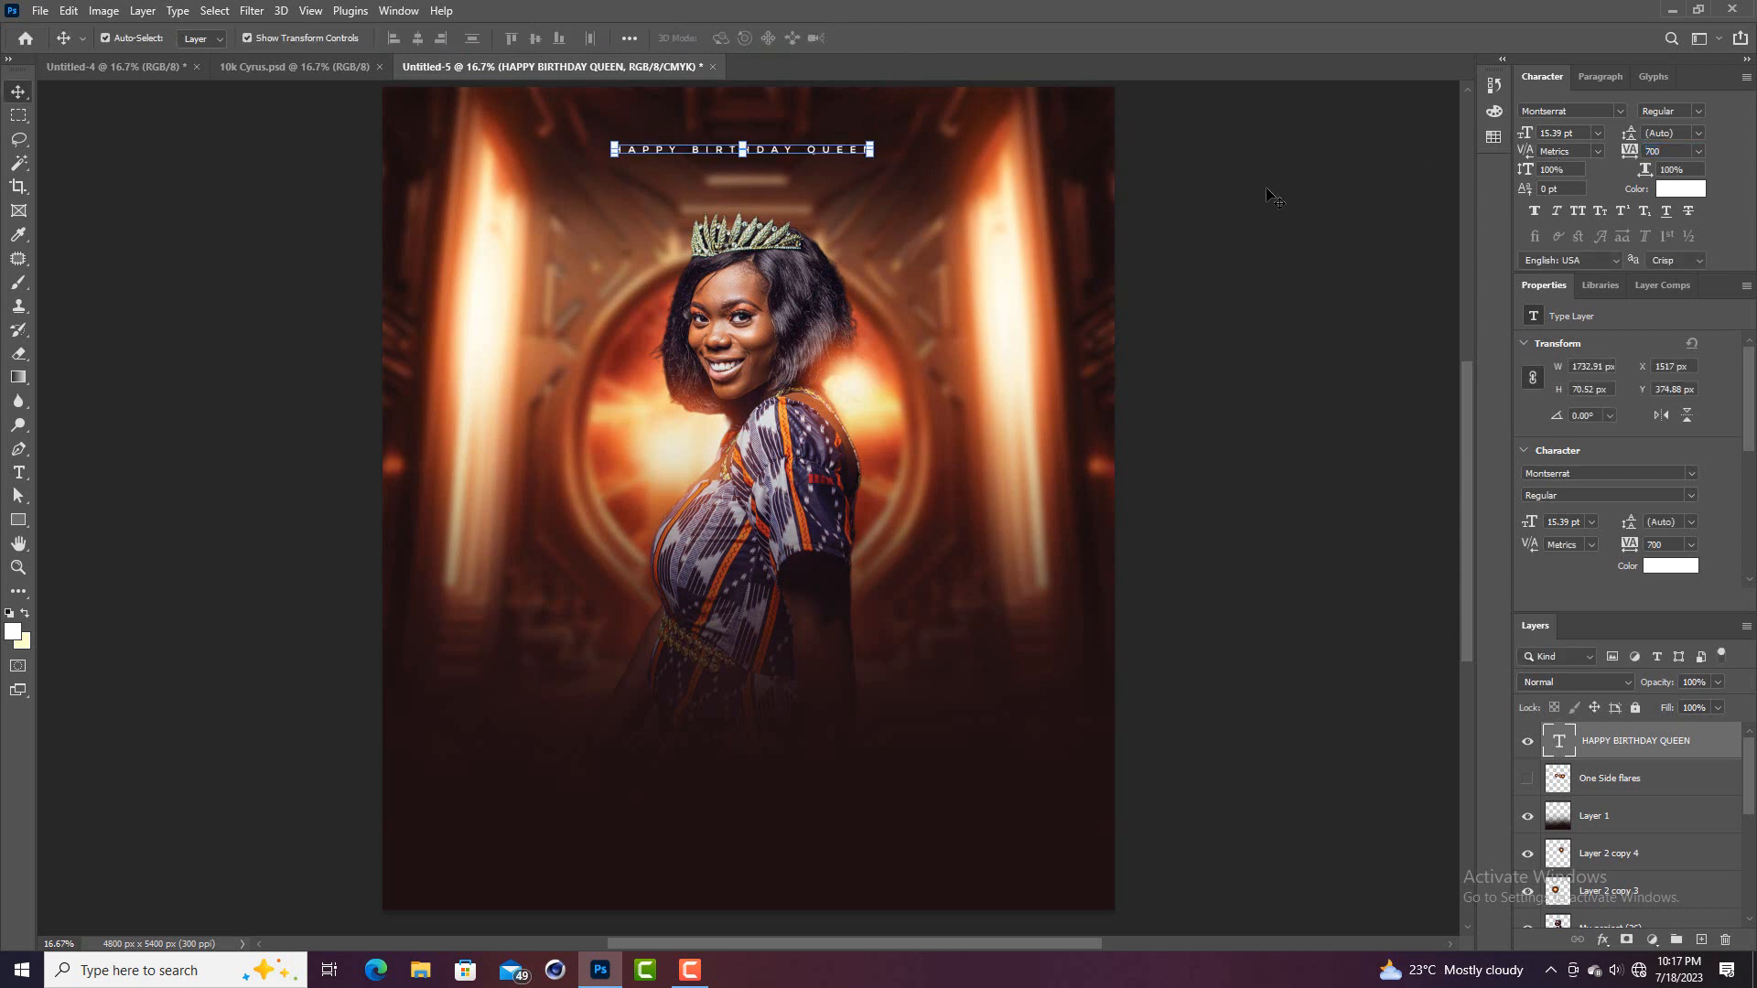
# Centre the HAPPY BIRTHDAY QUEEN text horizontally on the whole canvas, and clear the selection
pyautogui.hotkey('ctrl', 'a')
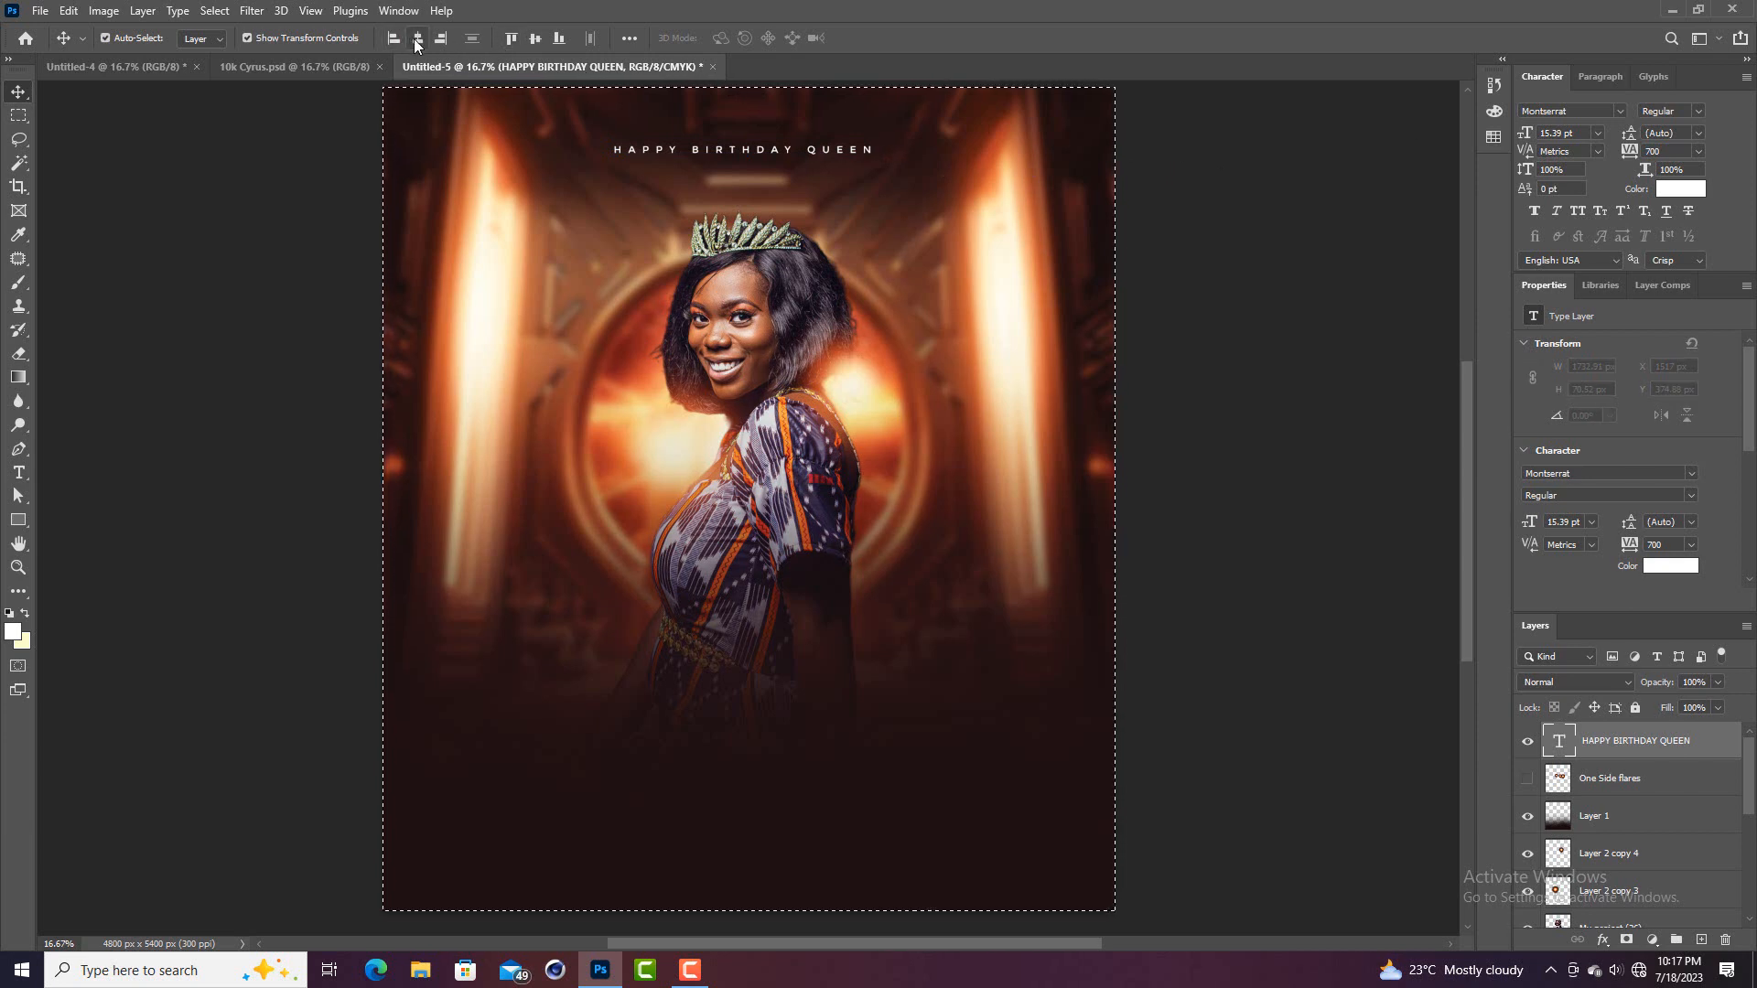
pyautogui.click(416, 41)
pyautogui.click(416, 41)
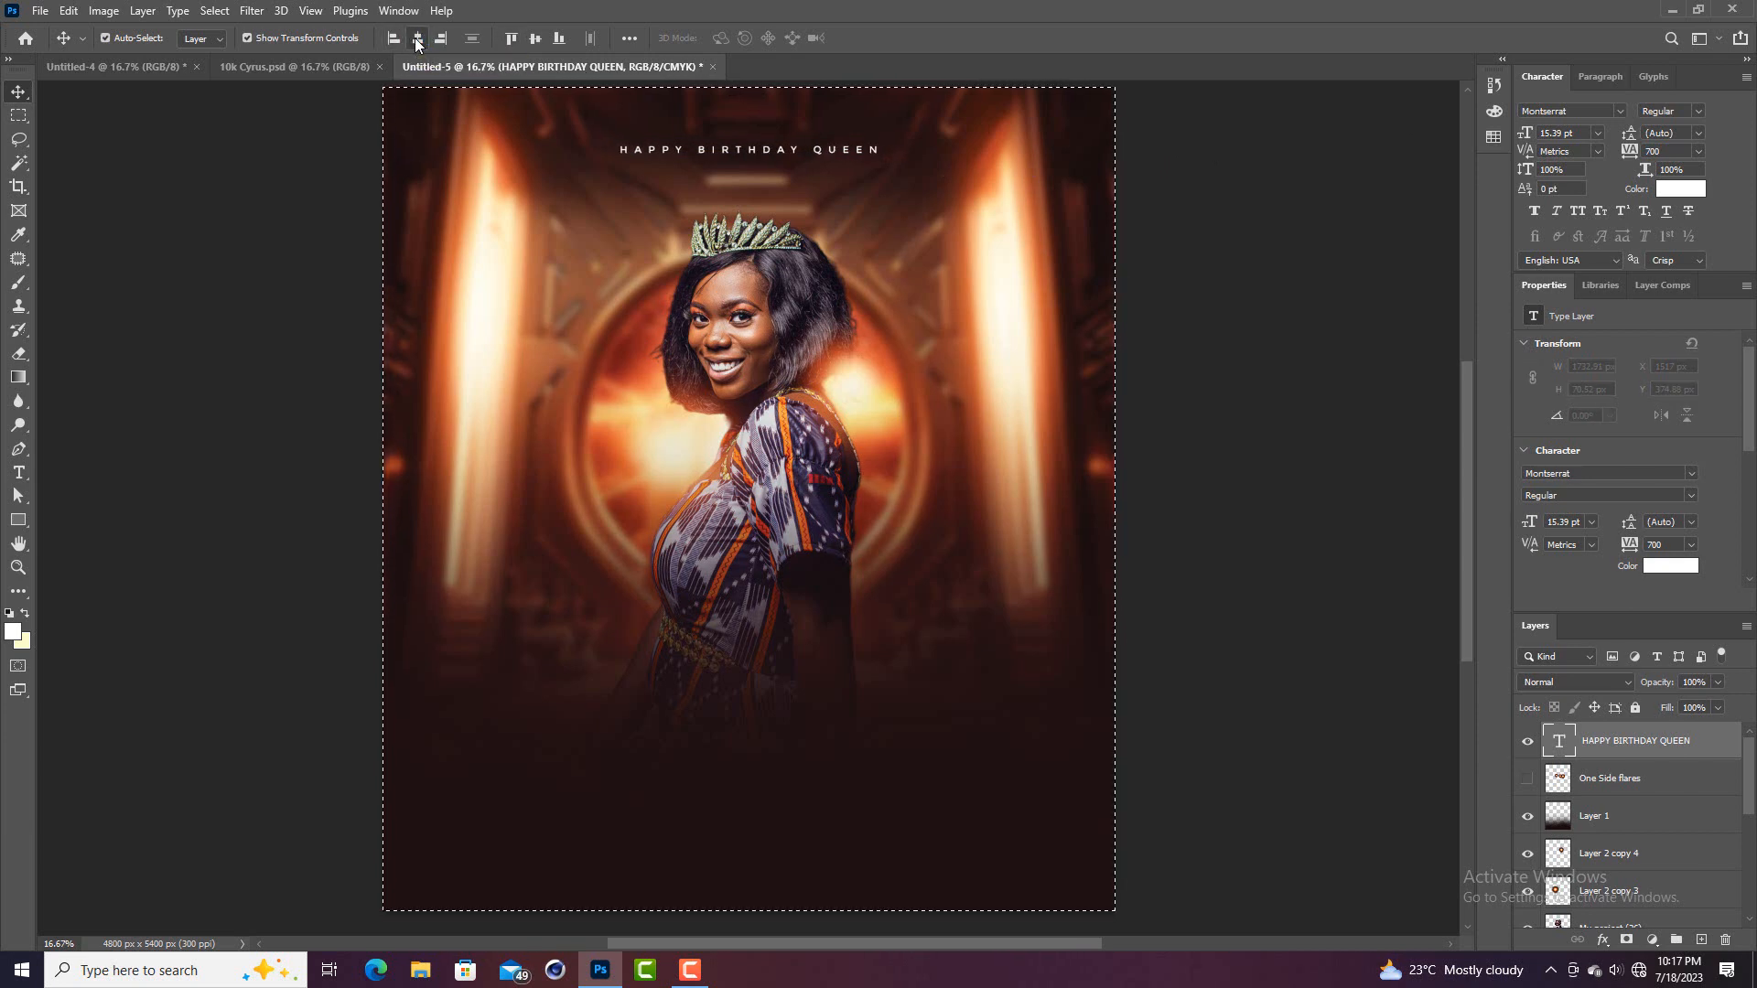
pyautogui.hotkey('ctrl', 'd')
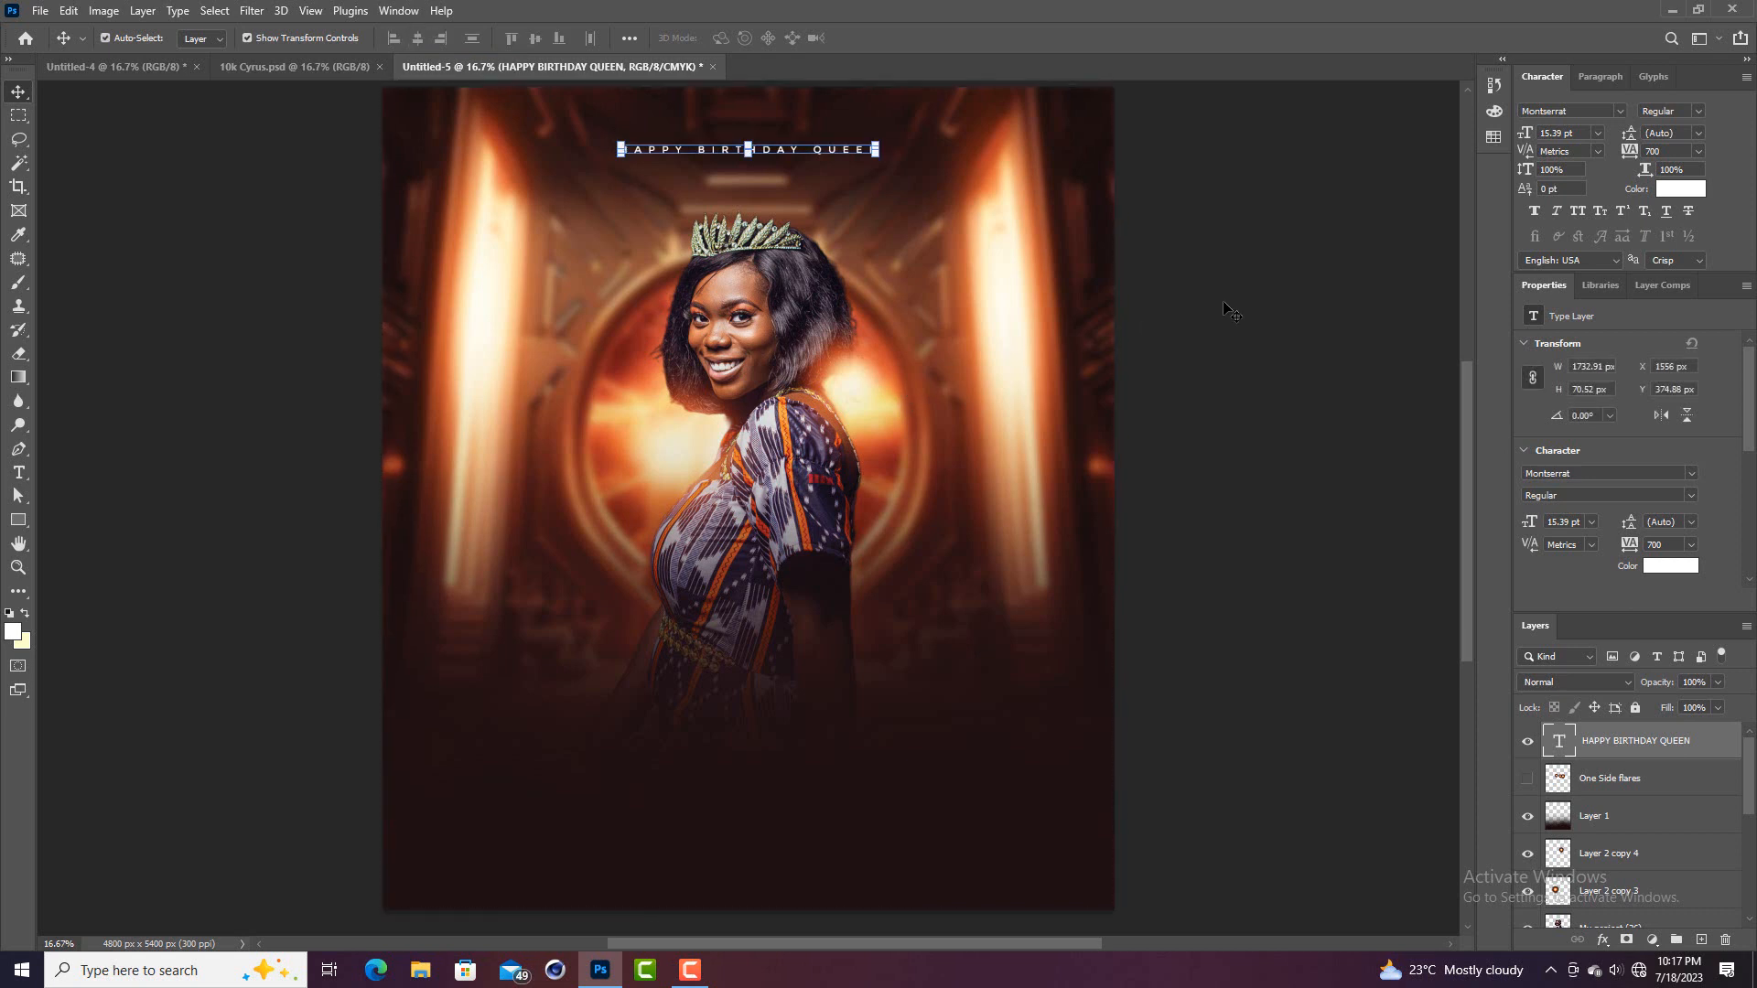
pyautogui.click(919, 197)
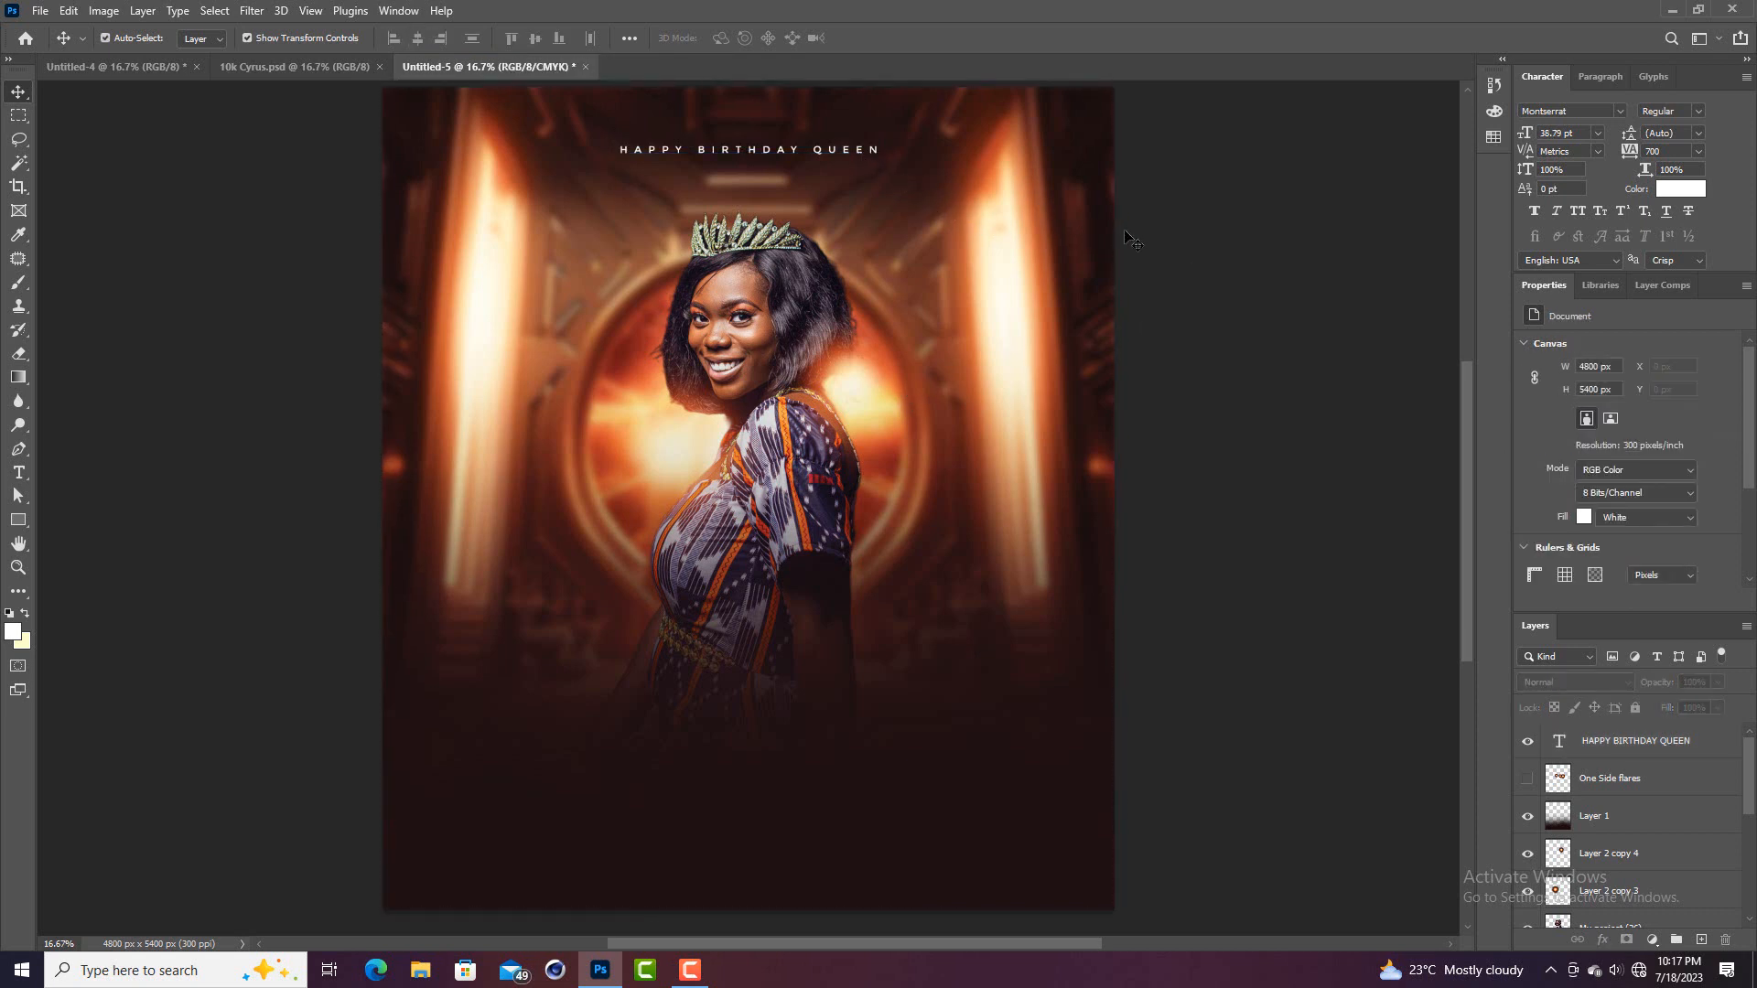
pyautogui.scroll(2, 1229, 246)
pyautogui.scroll(-3, 1229, 246)
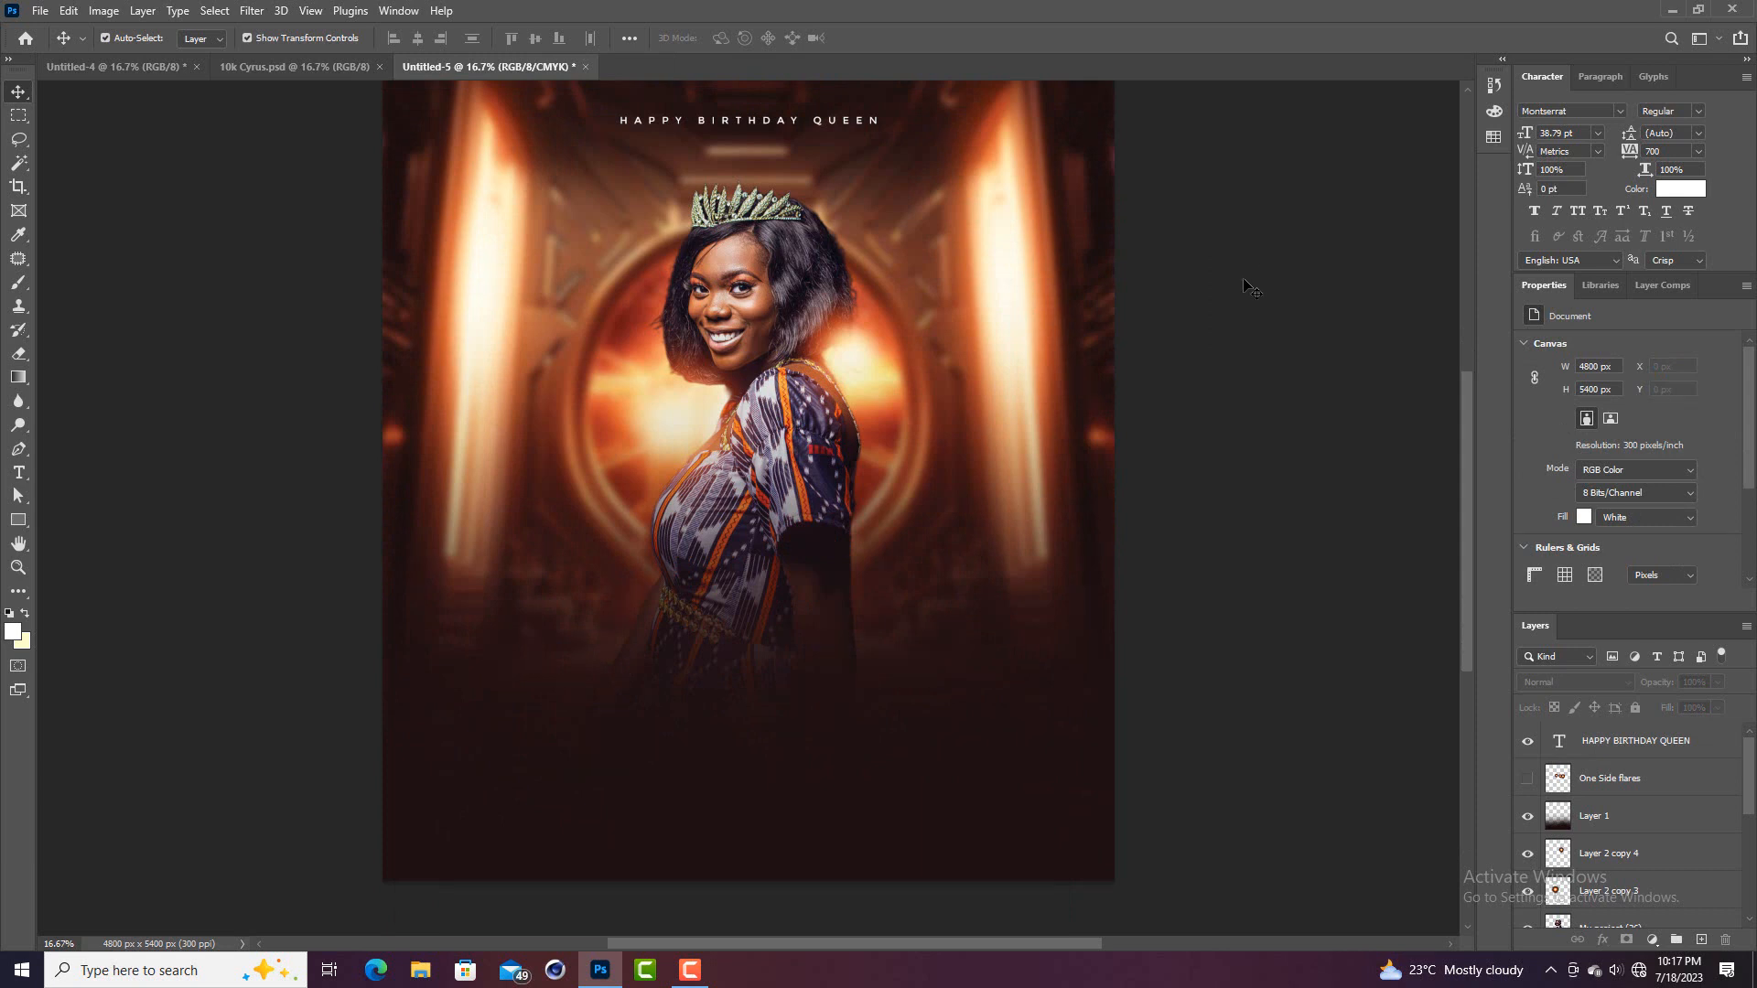
pyautogui.scroll(3, 1255, 286)
pyautogui.scroll(-2, 1223, 325)
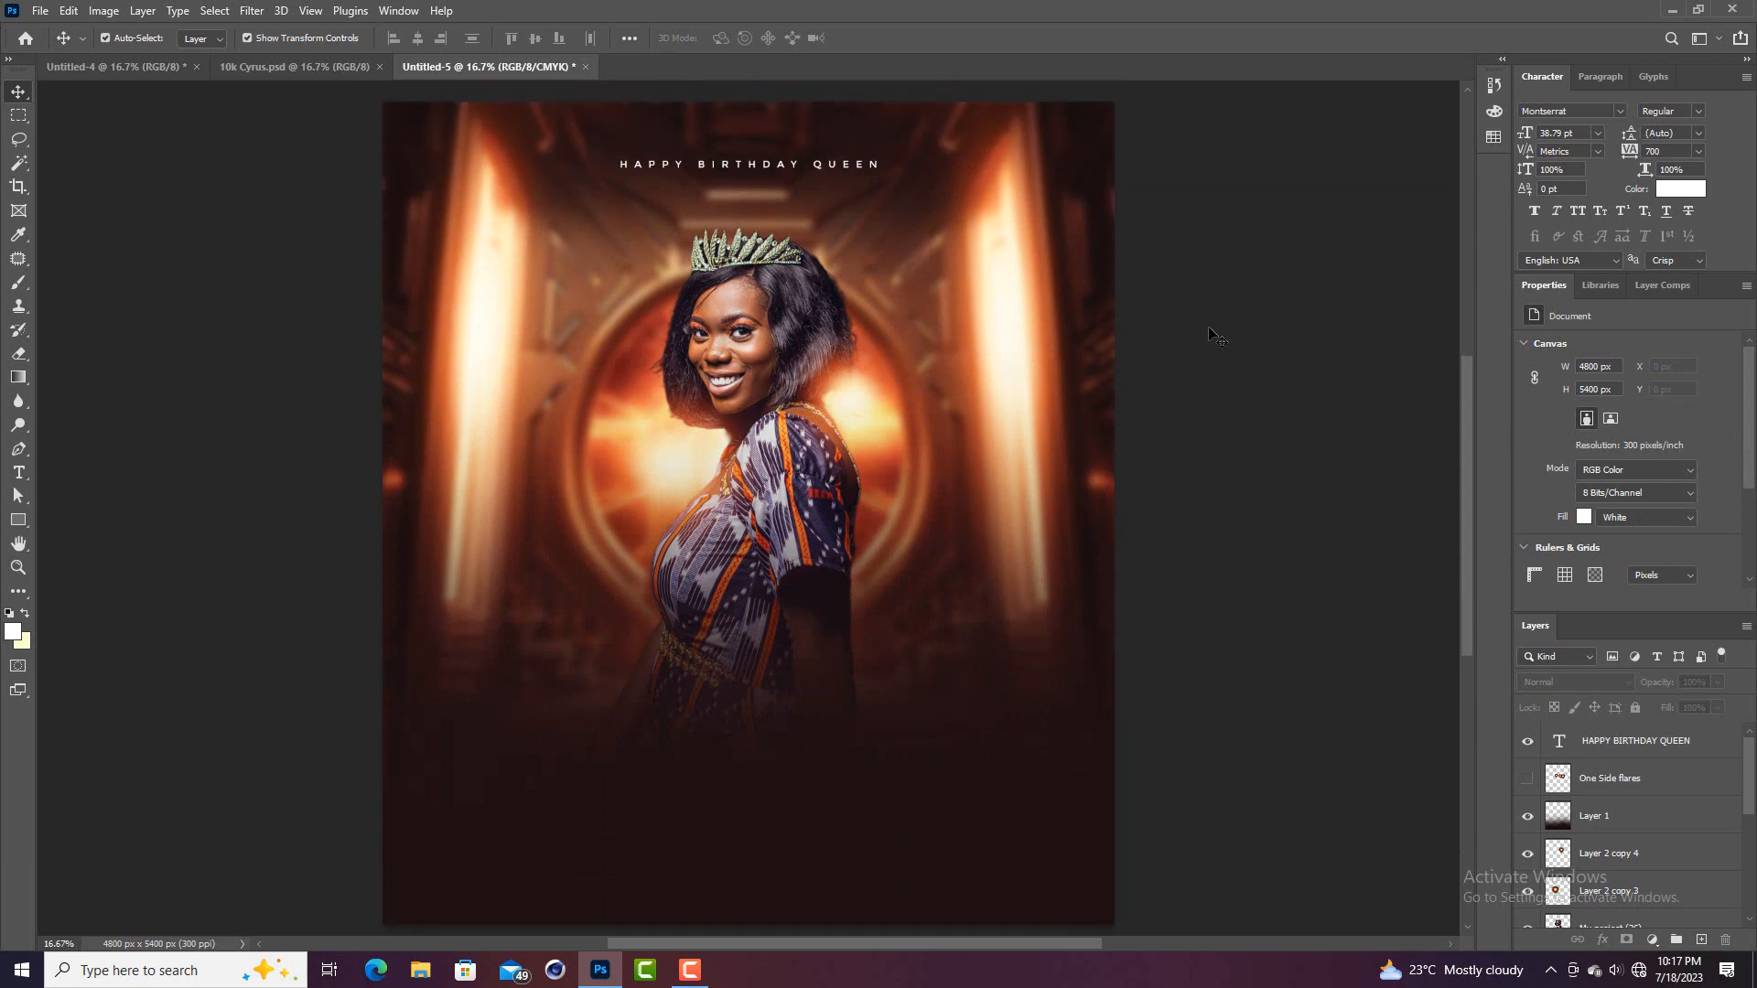
pyautogui.scroll(1, 1222, 327)
pyautogui.scroll(-2, 1221, 329)
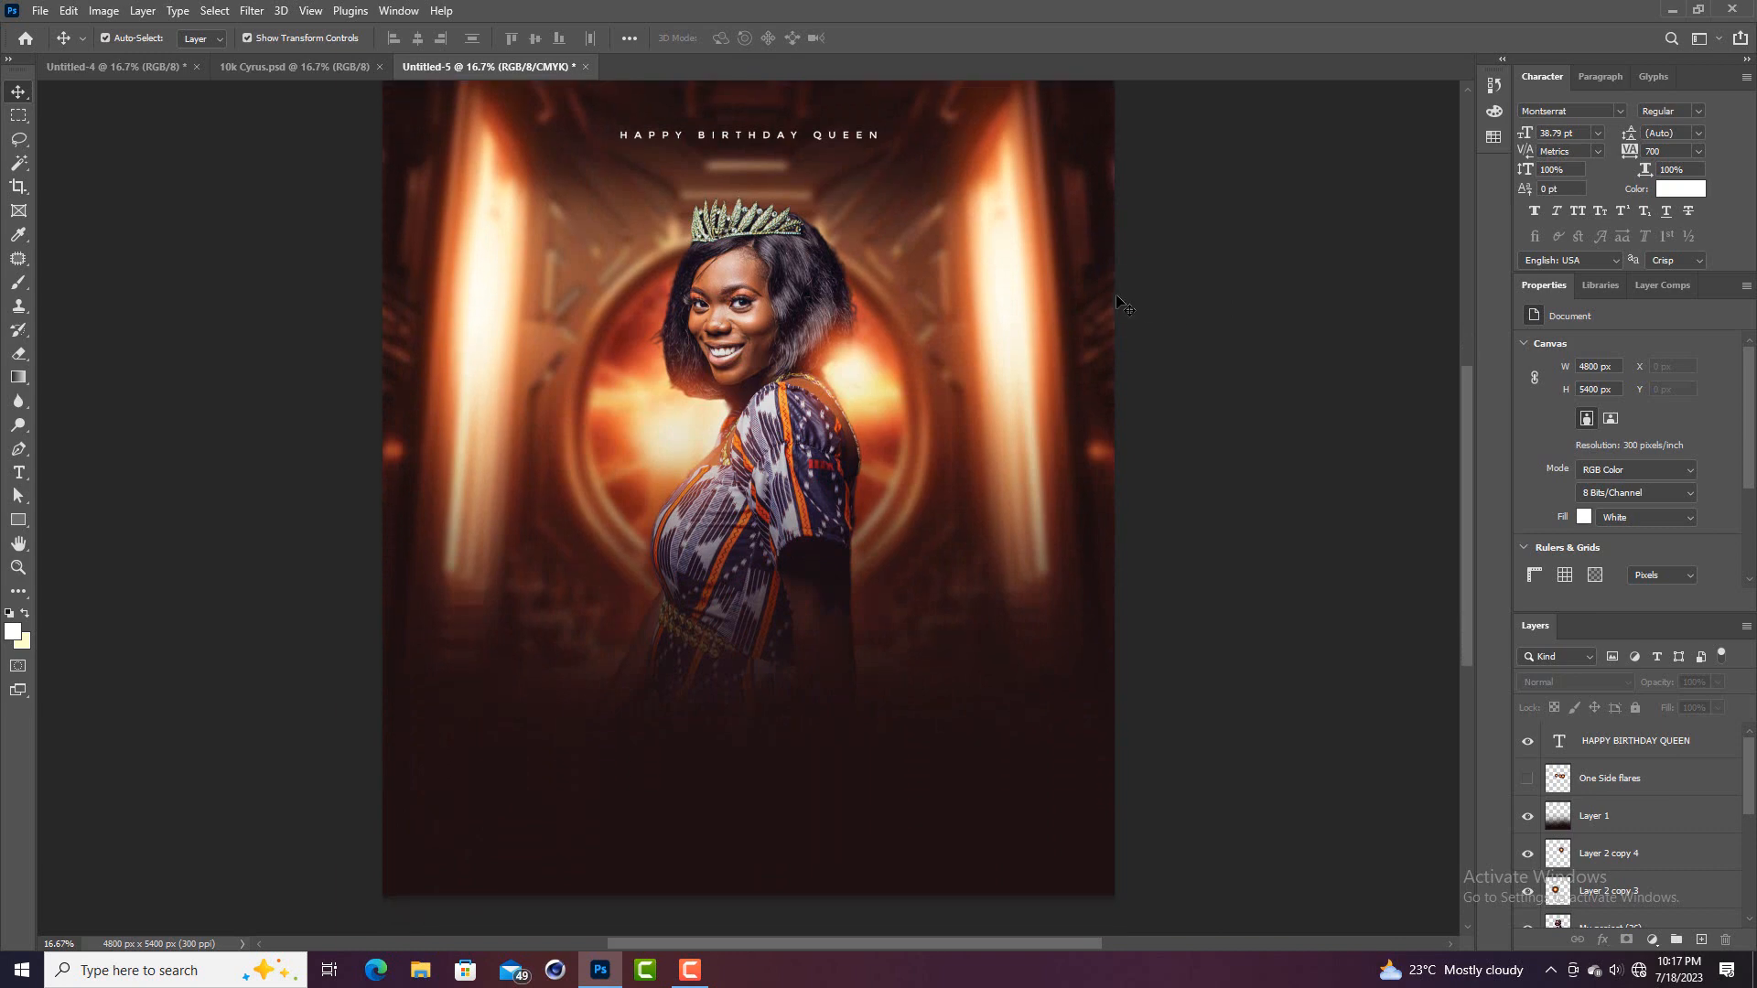
# Open the recent file Shining_Gold_Text_Effect.psd and hide its black Background layer
pyautogui.click(23, 41)
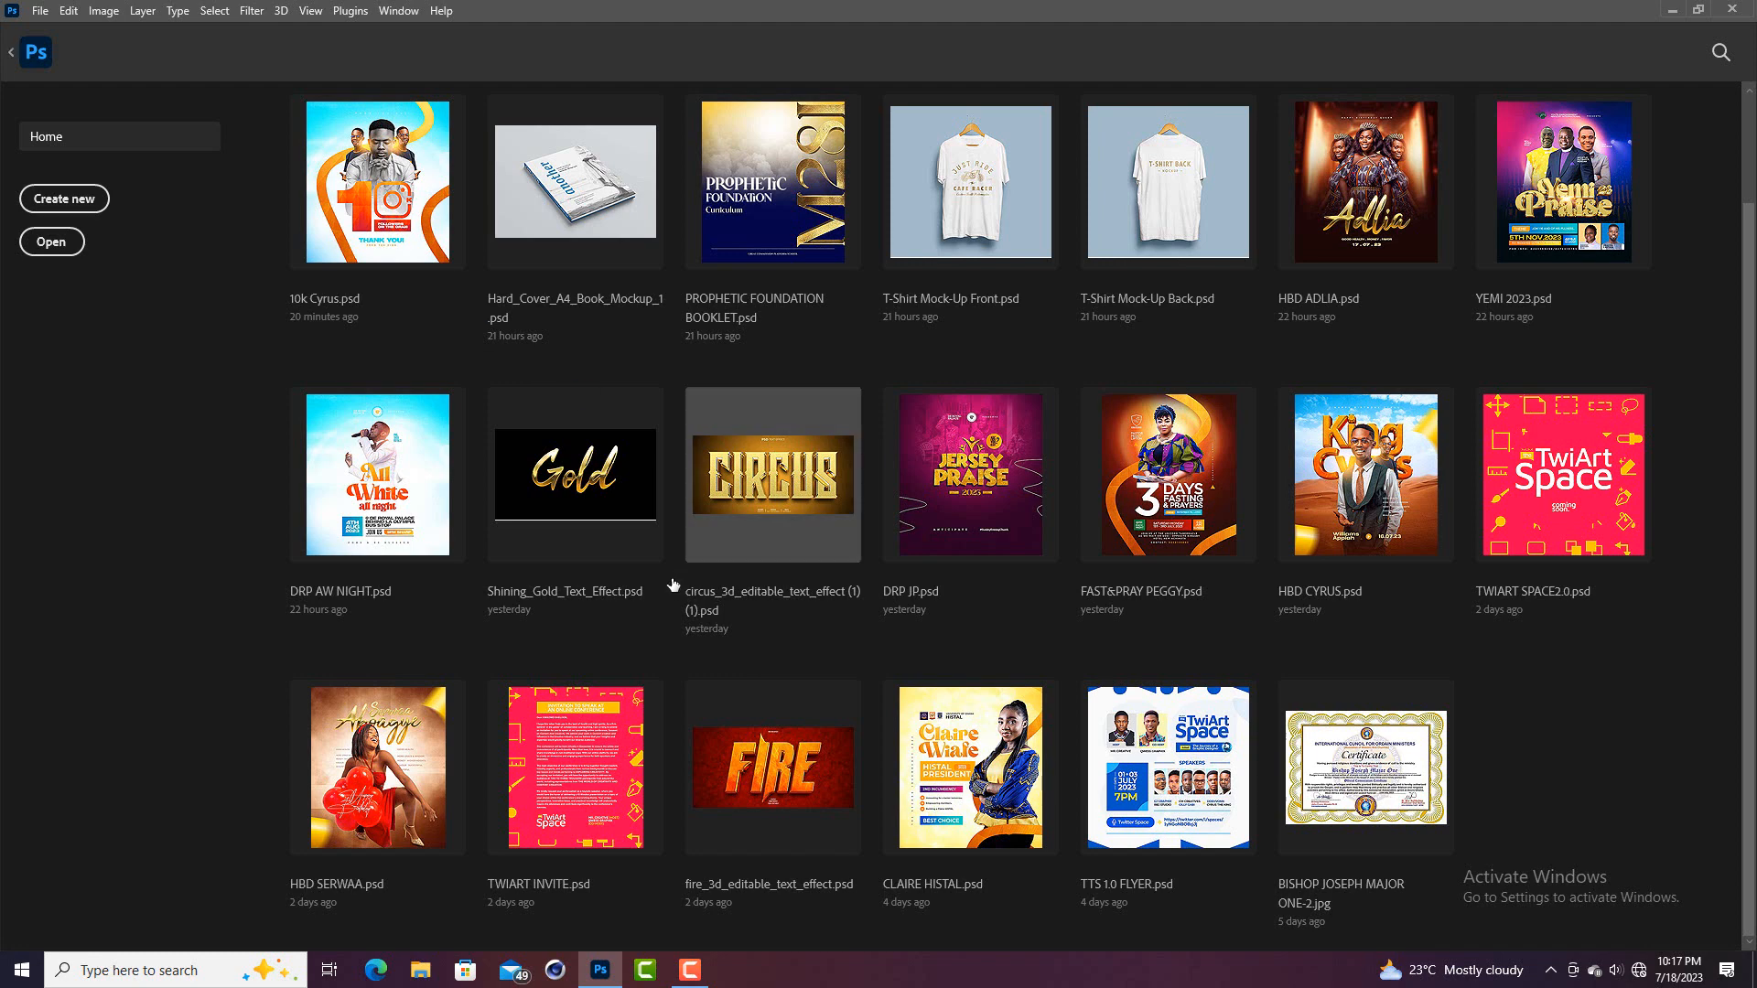
pyautogui.click(526, 512)
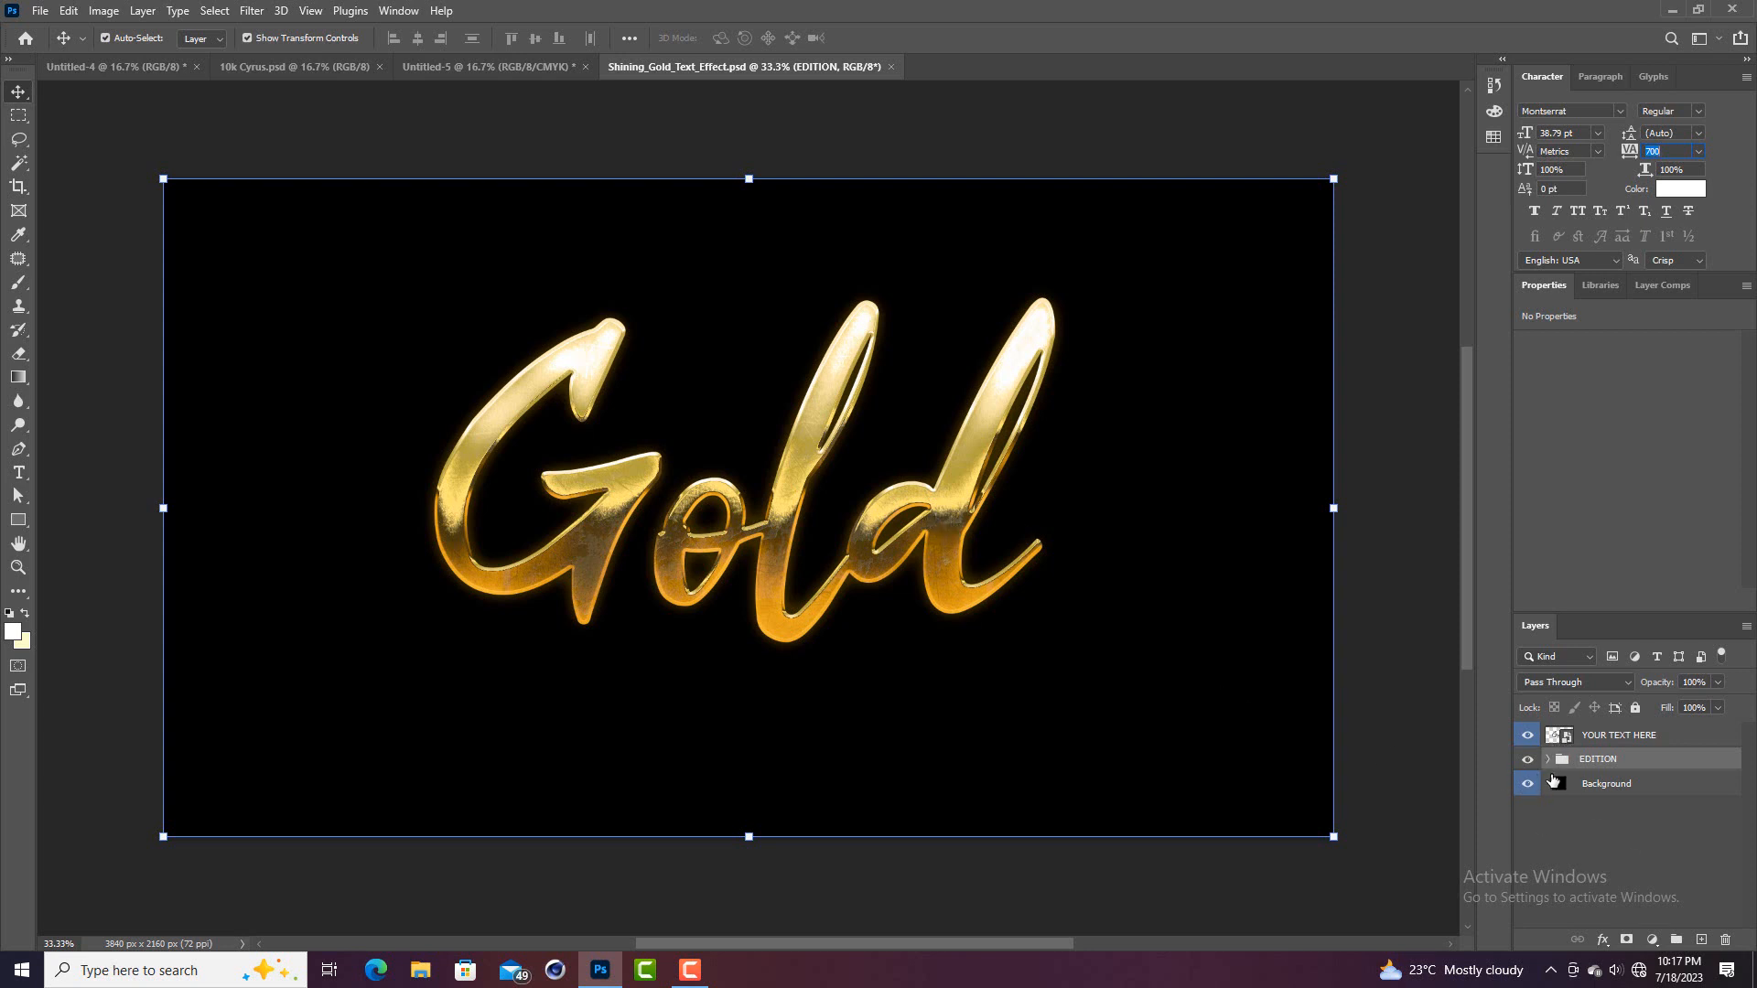
pyautogui.click(1528, 783)
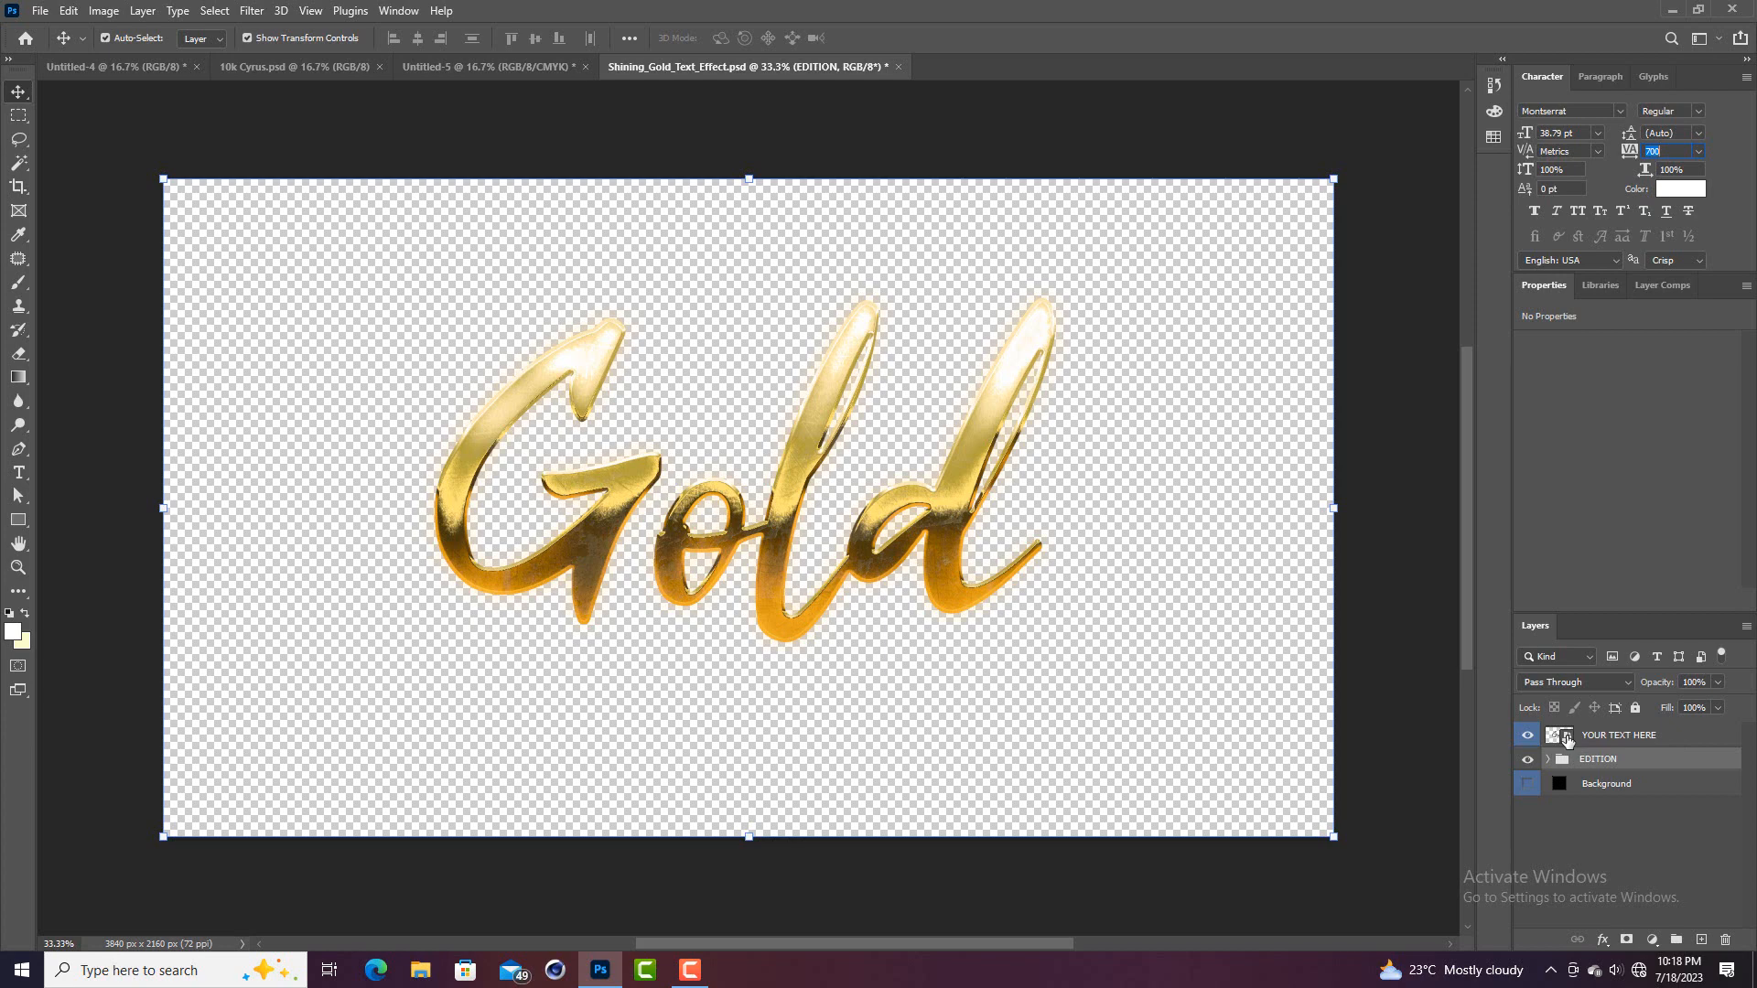
# Open the contents of the YOUR TEXT HERE smart object and select the word Gold for editing
pyautogui.doubleClick(1559, 735)
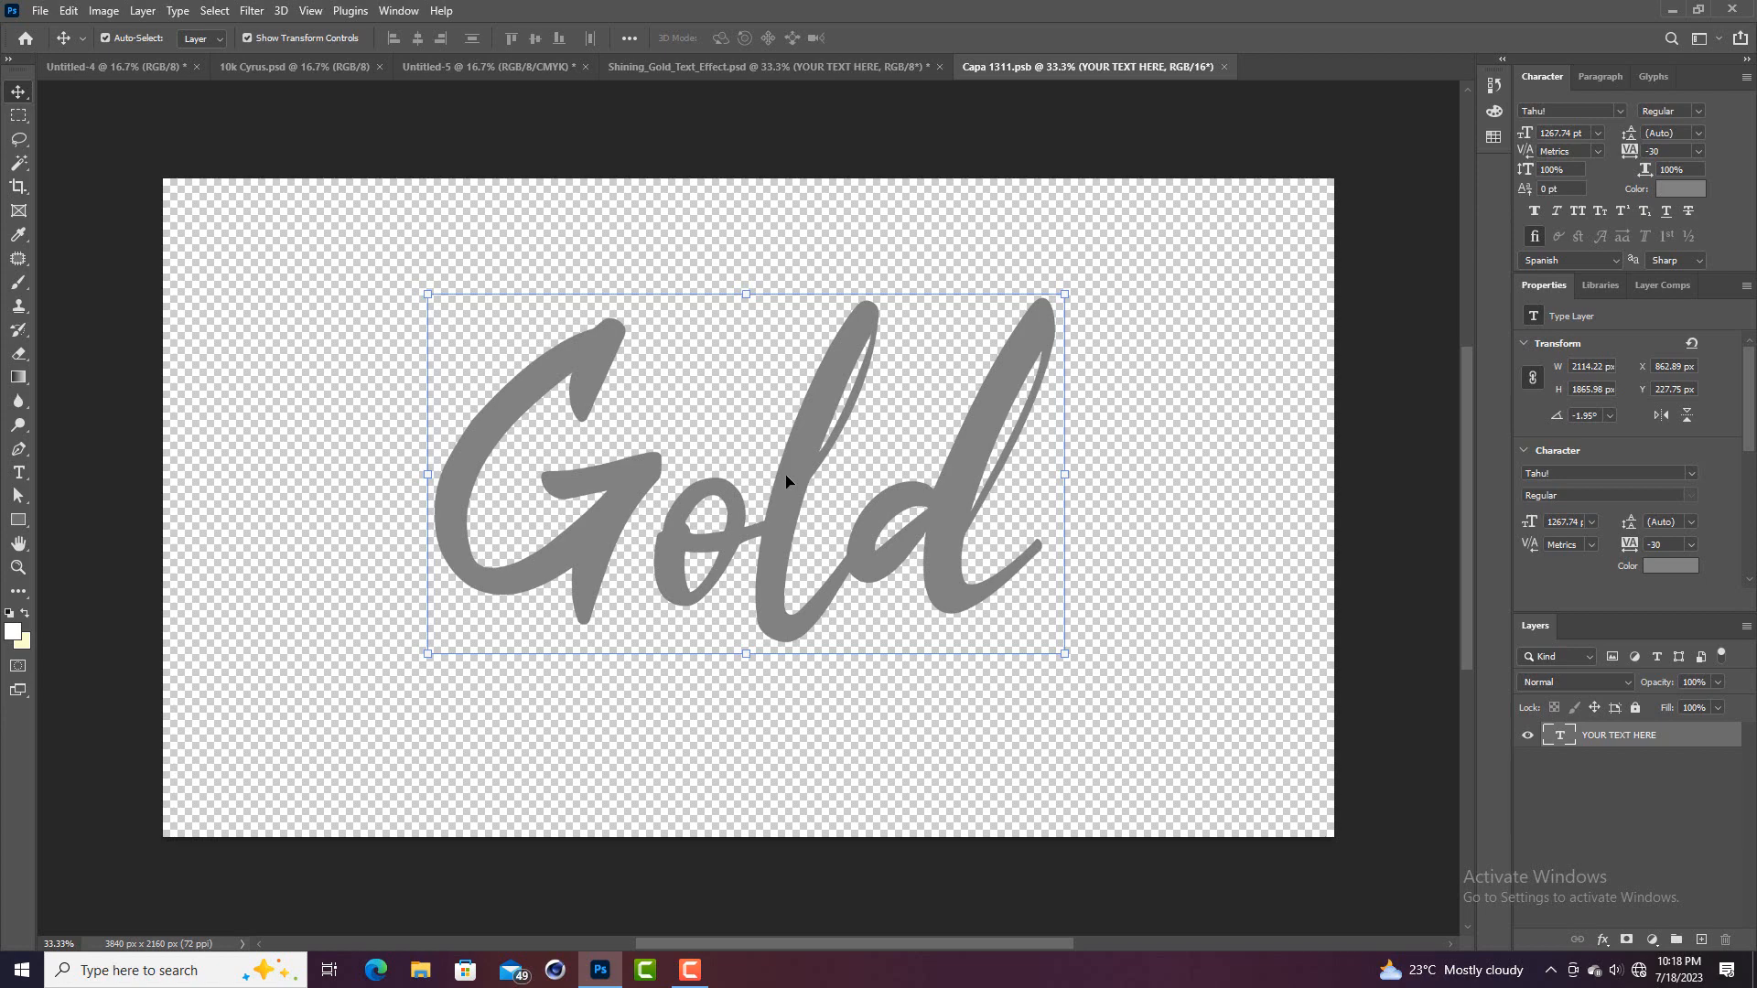
pyautogui.doubleClick(786, 478)
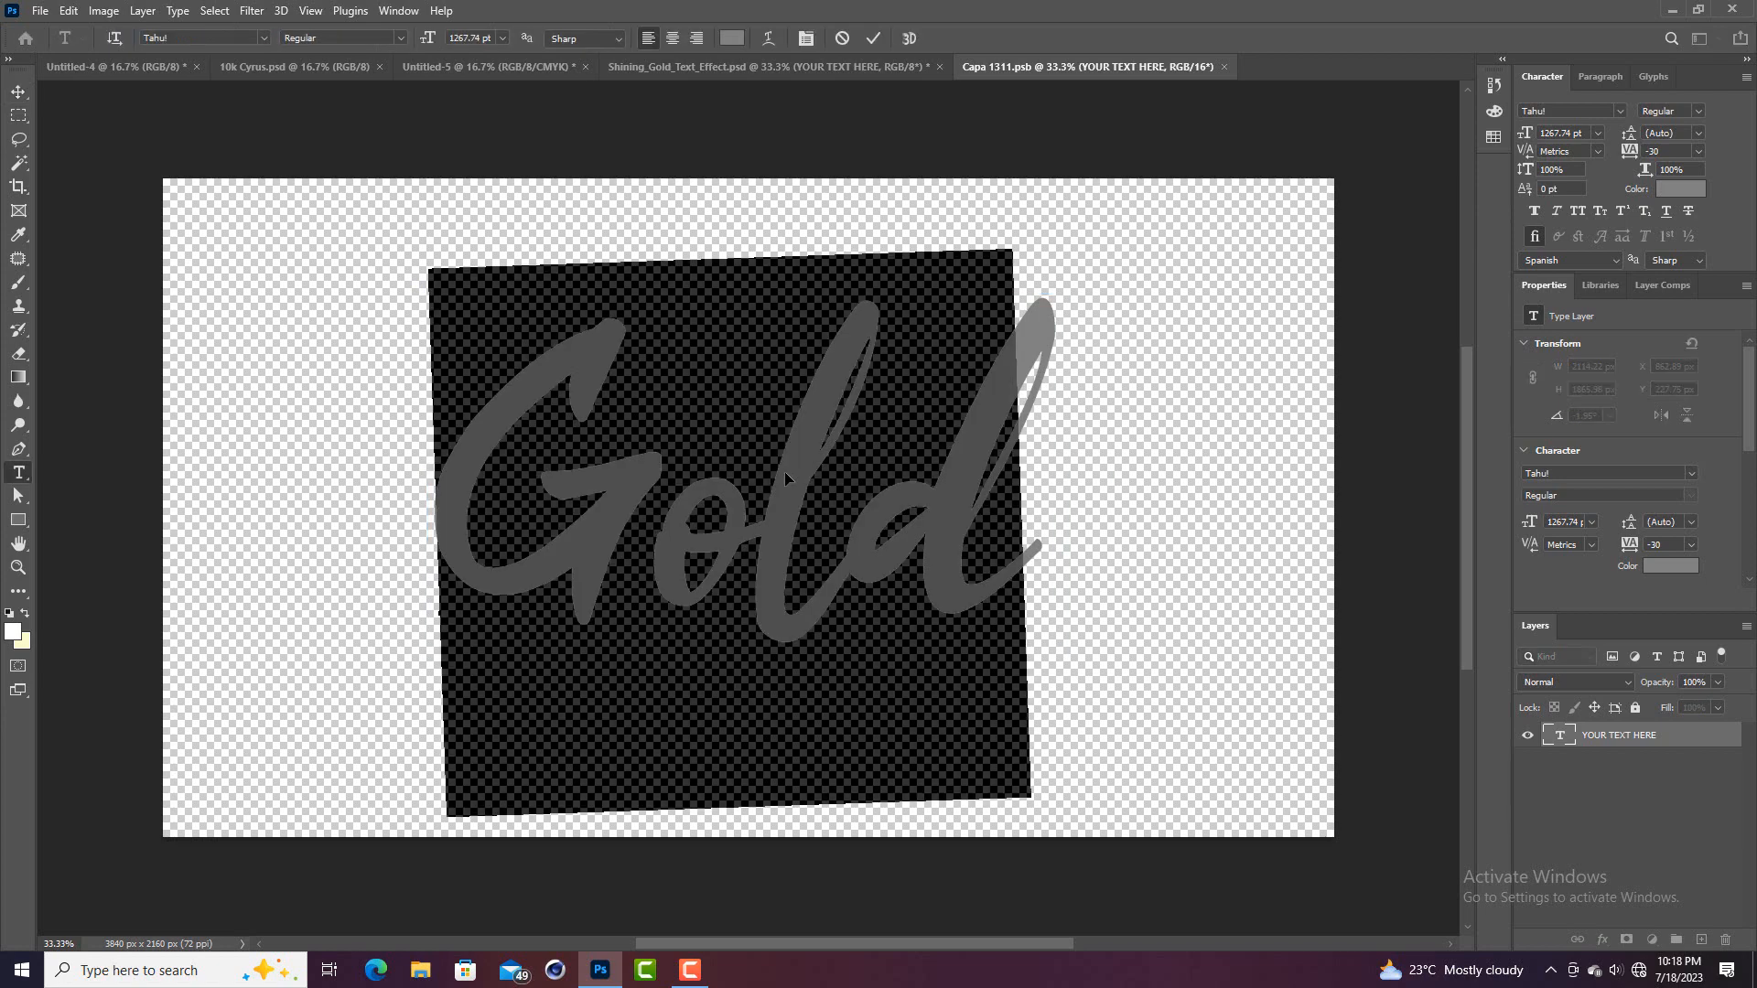
pyautogui.write('aDLI')
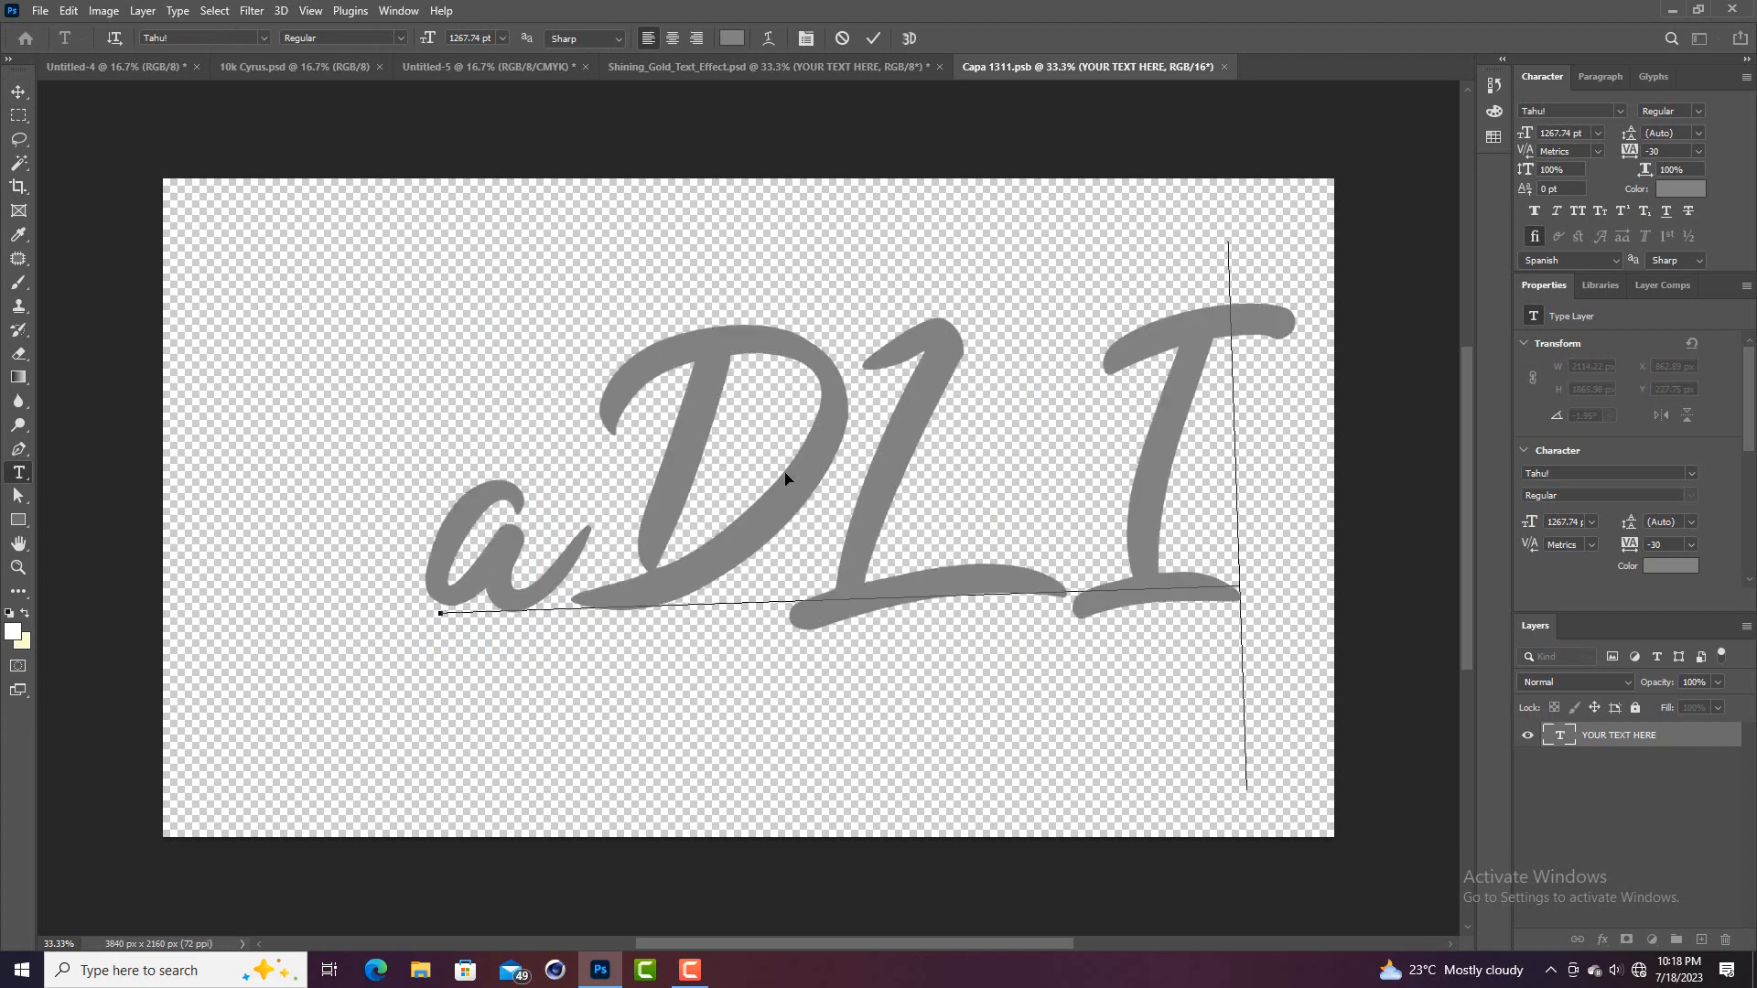
pyautogui.press('BackSpace')
pyautogui.press('BackSpace')
pyautogui.press('BackSpace')
pyautogui.press('BackSpace')
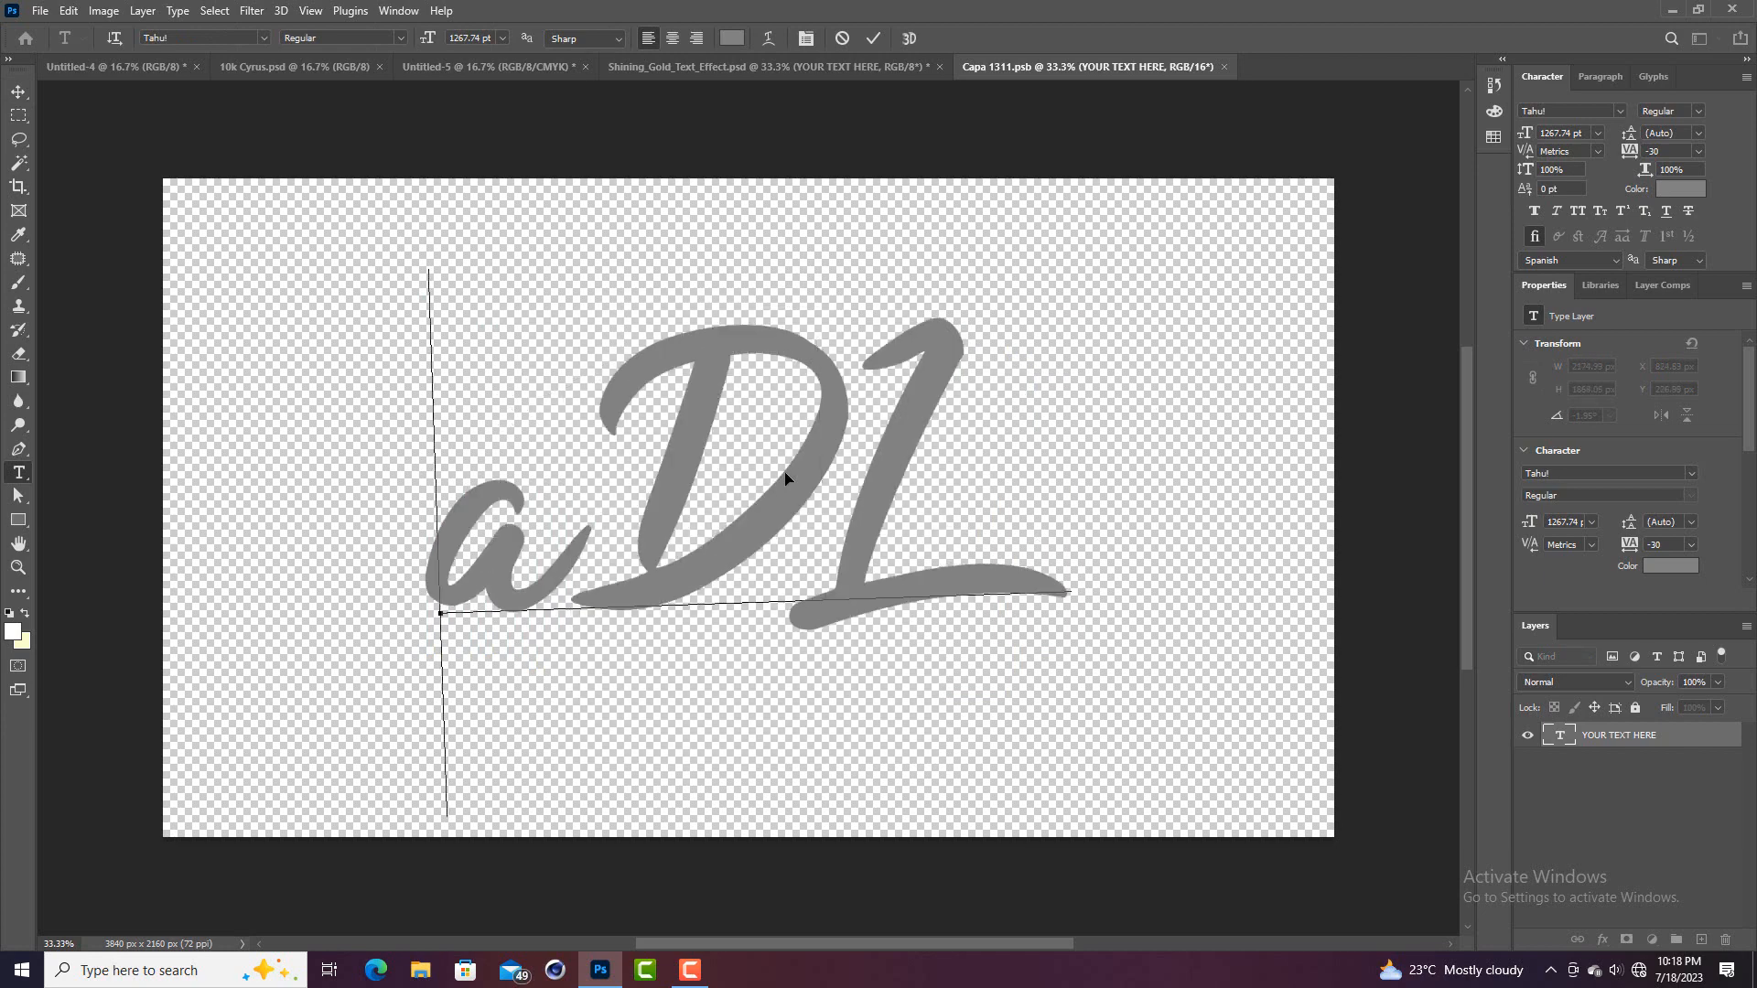
# Enter the celebrant's first name, with only its initial capitalised, as the smart object's text and commit it
pyautogui.write('A')
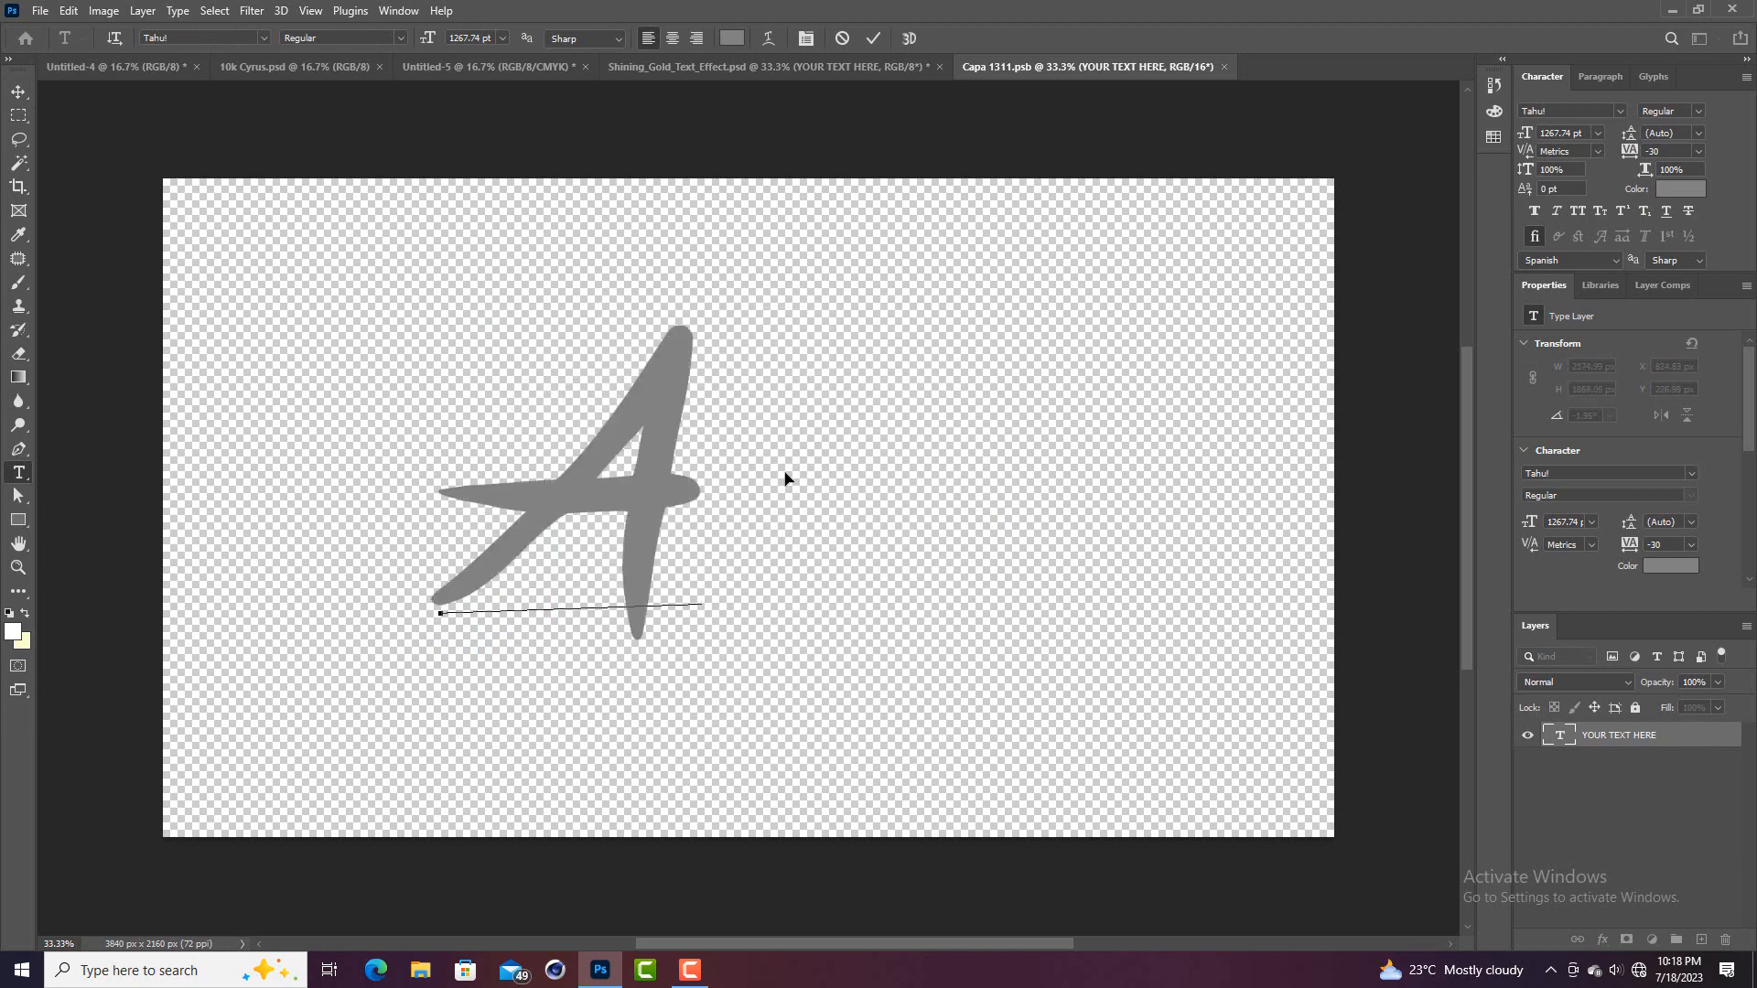
pyautogui.write('dlia')
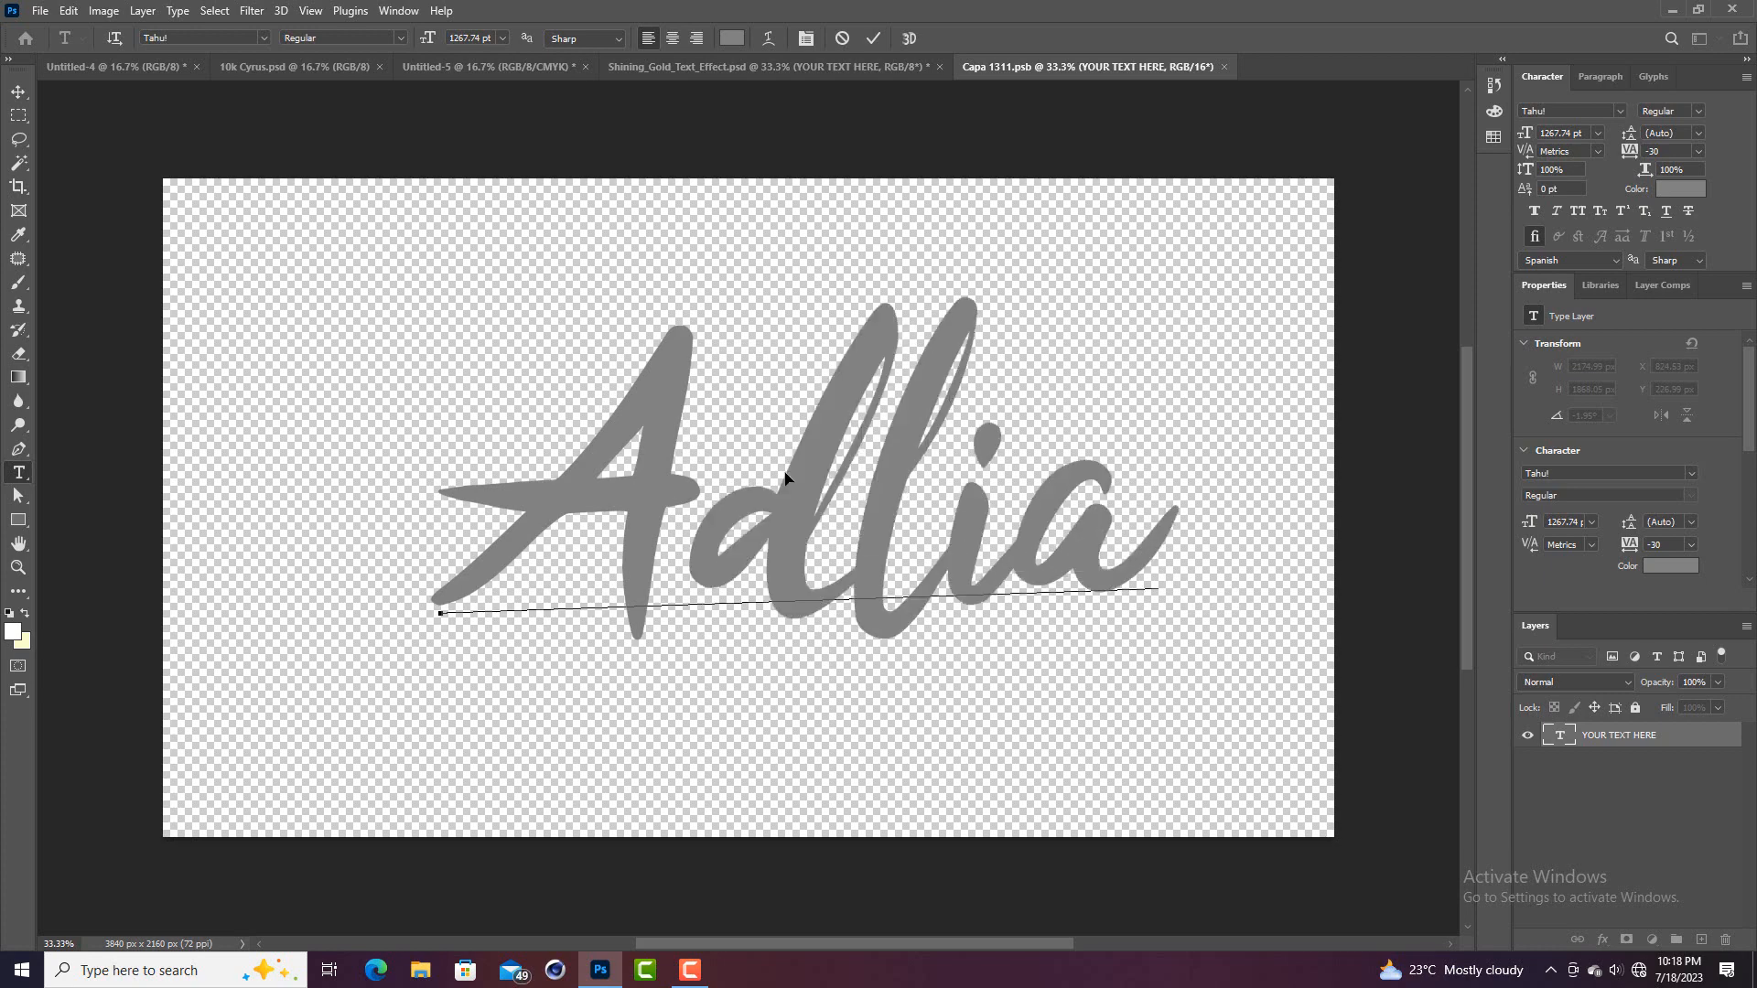
pyautogui.click(873, 38)
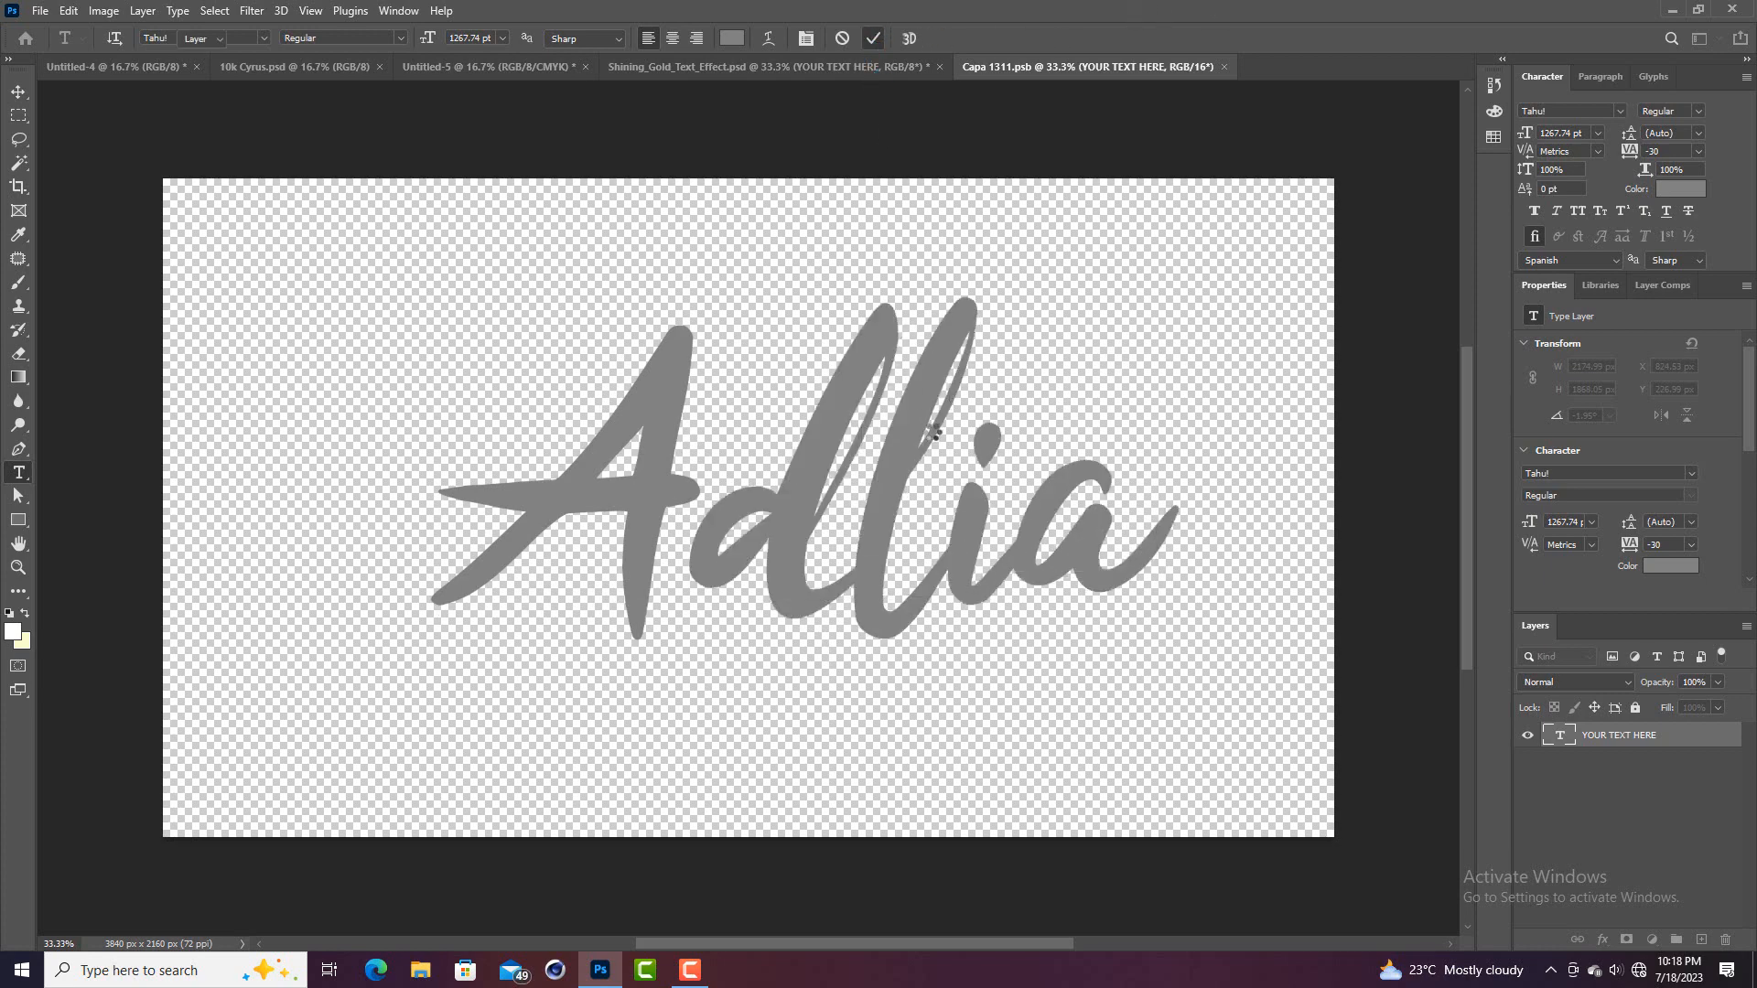
# Move the name left toward the middle of the smart object's canvas, and save and close Capa 1311.psb
pyautogui.press('v')
pyautogui.moveTo(913, 430); pyautogui.dragTo(843, 441)
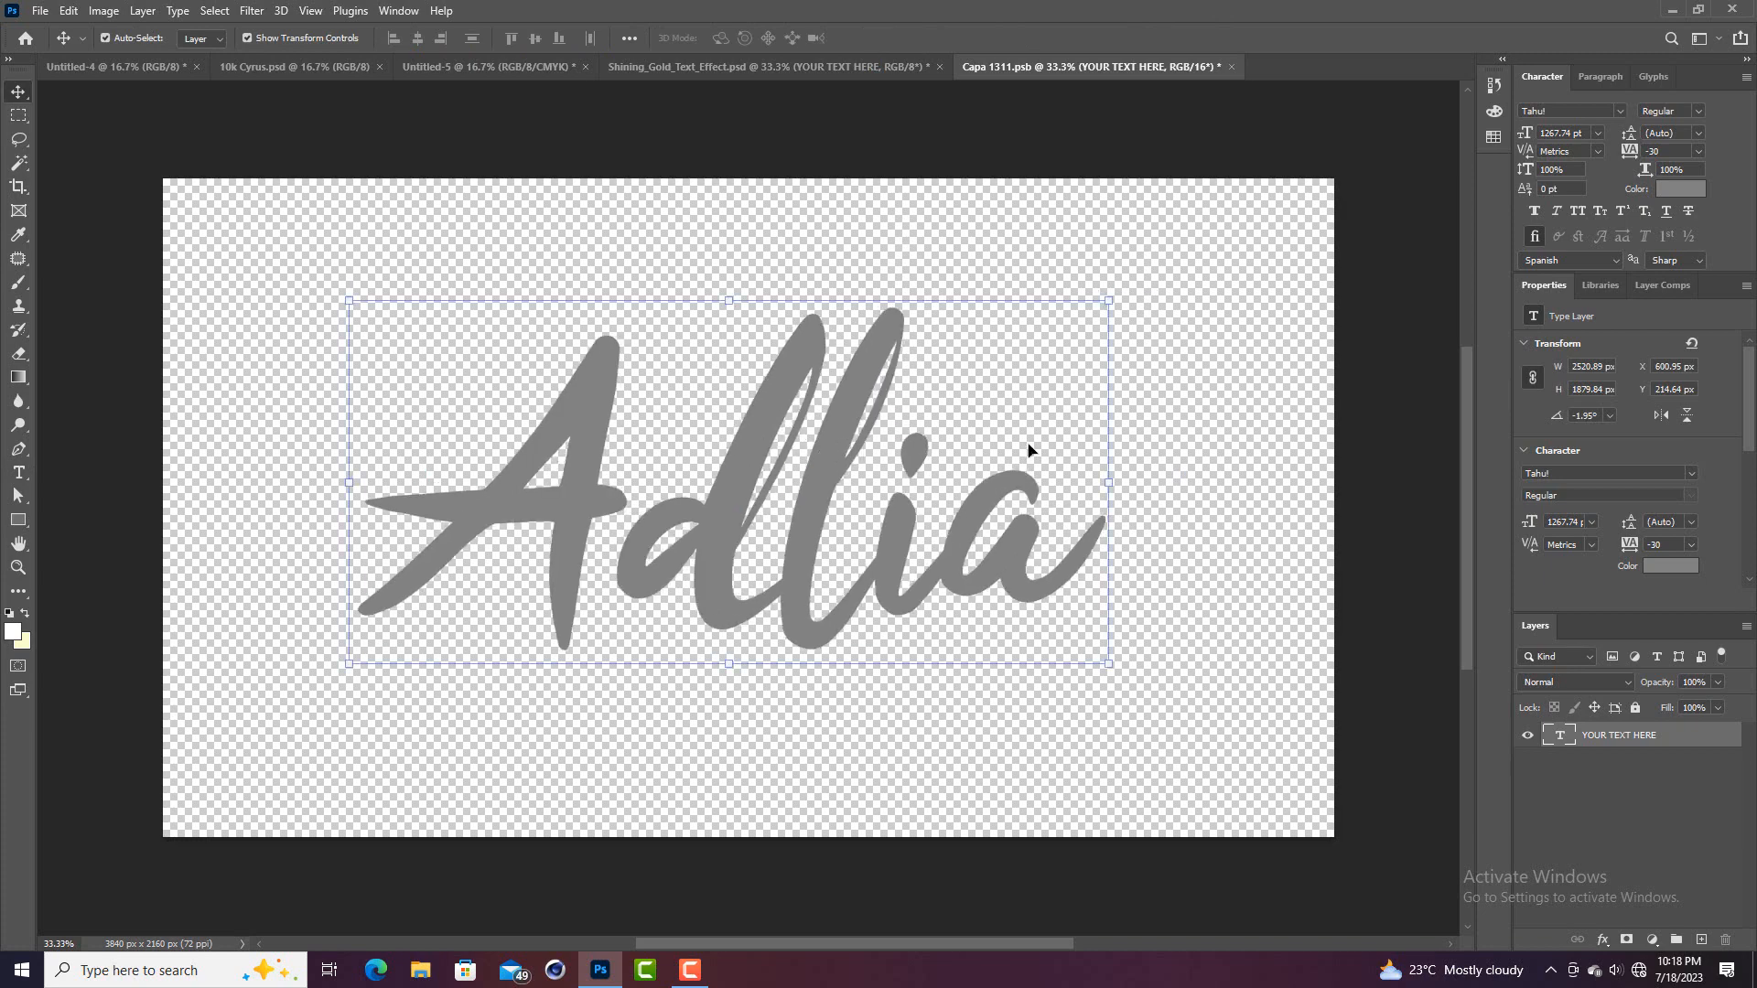
pyautogui.click(1232, 66)
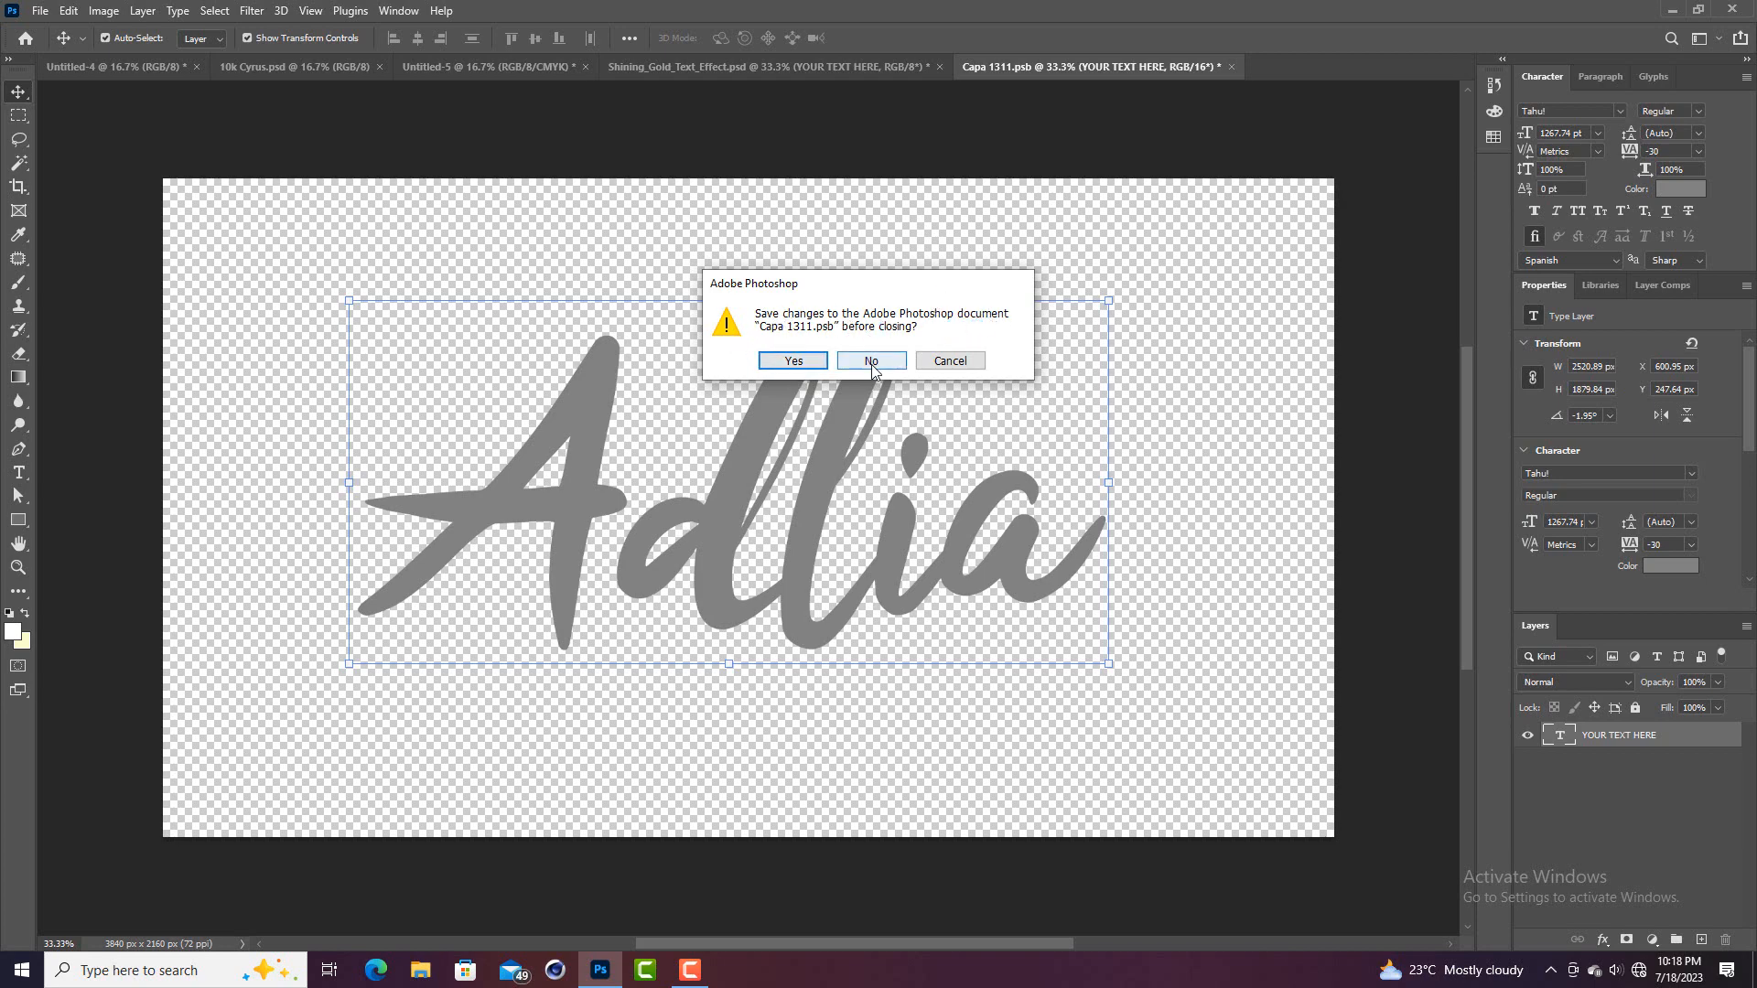
pyautogui.click(793, 361)
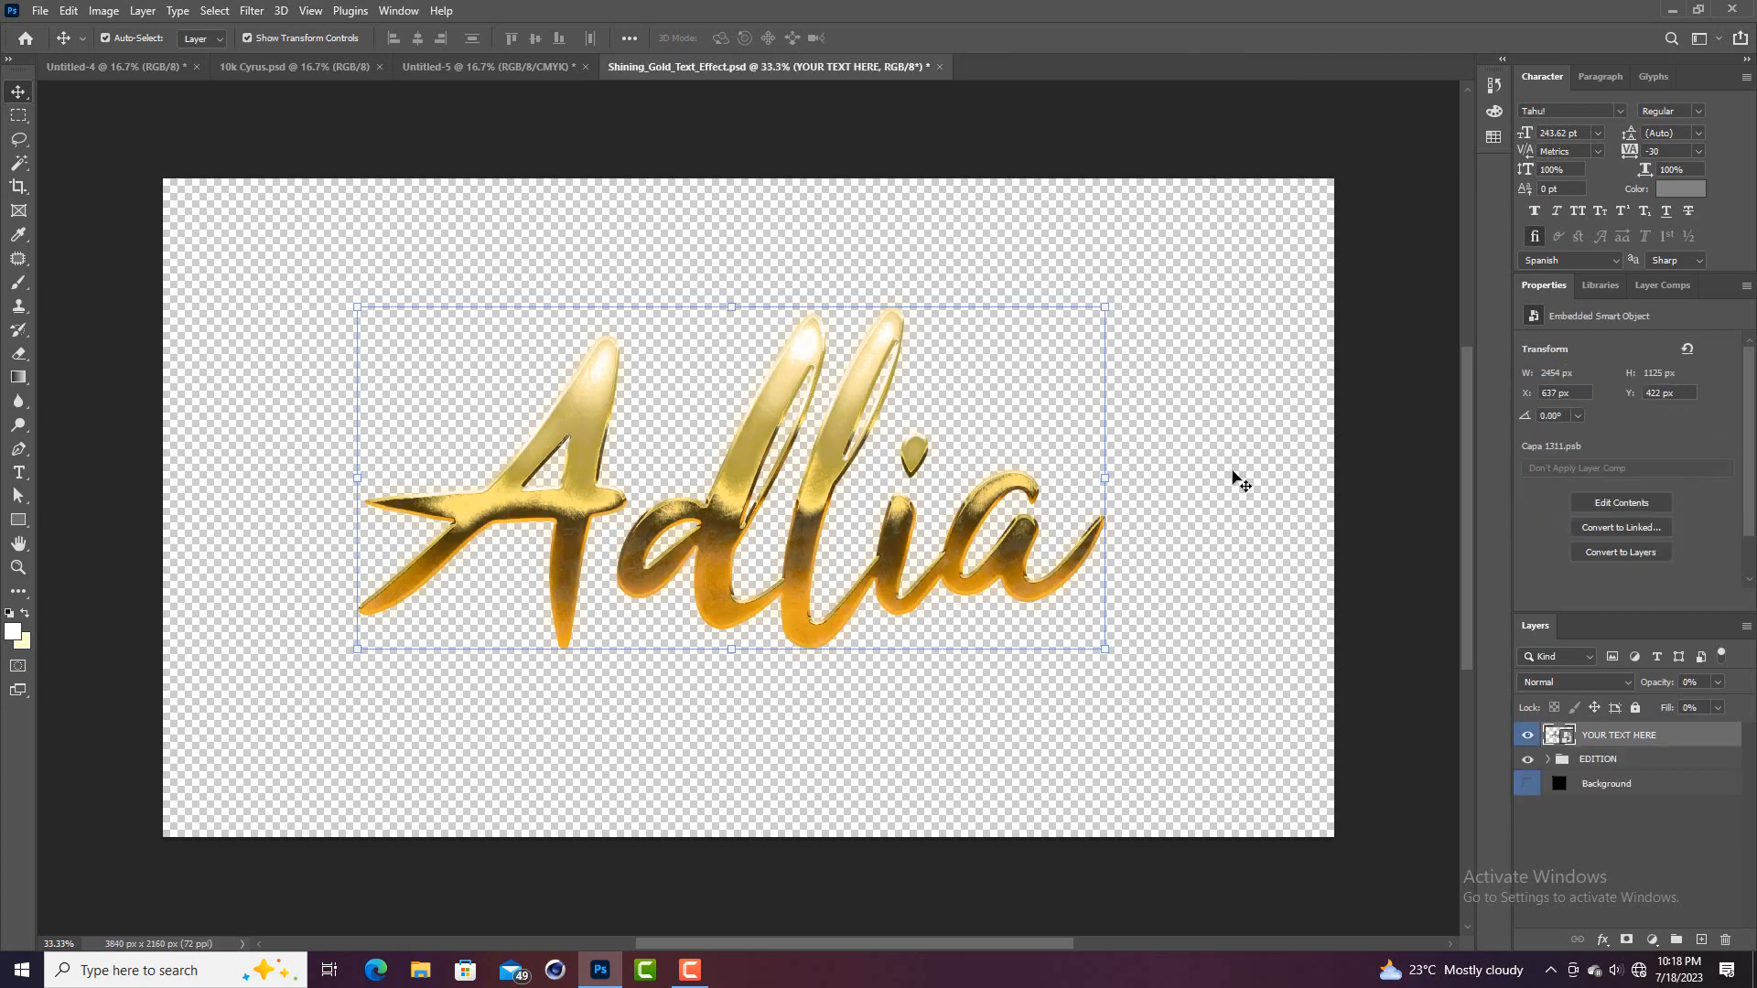
# Keeping the Background hidden, duplicate the YOUR TEXT HERE layer and EDITION group, and merge the copies into one layer
pyautogui.click(1529, 784)
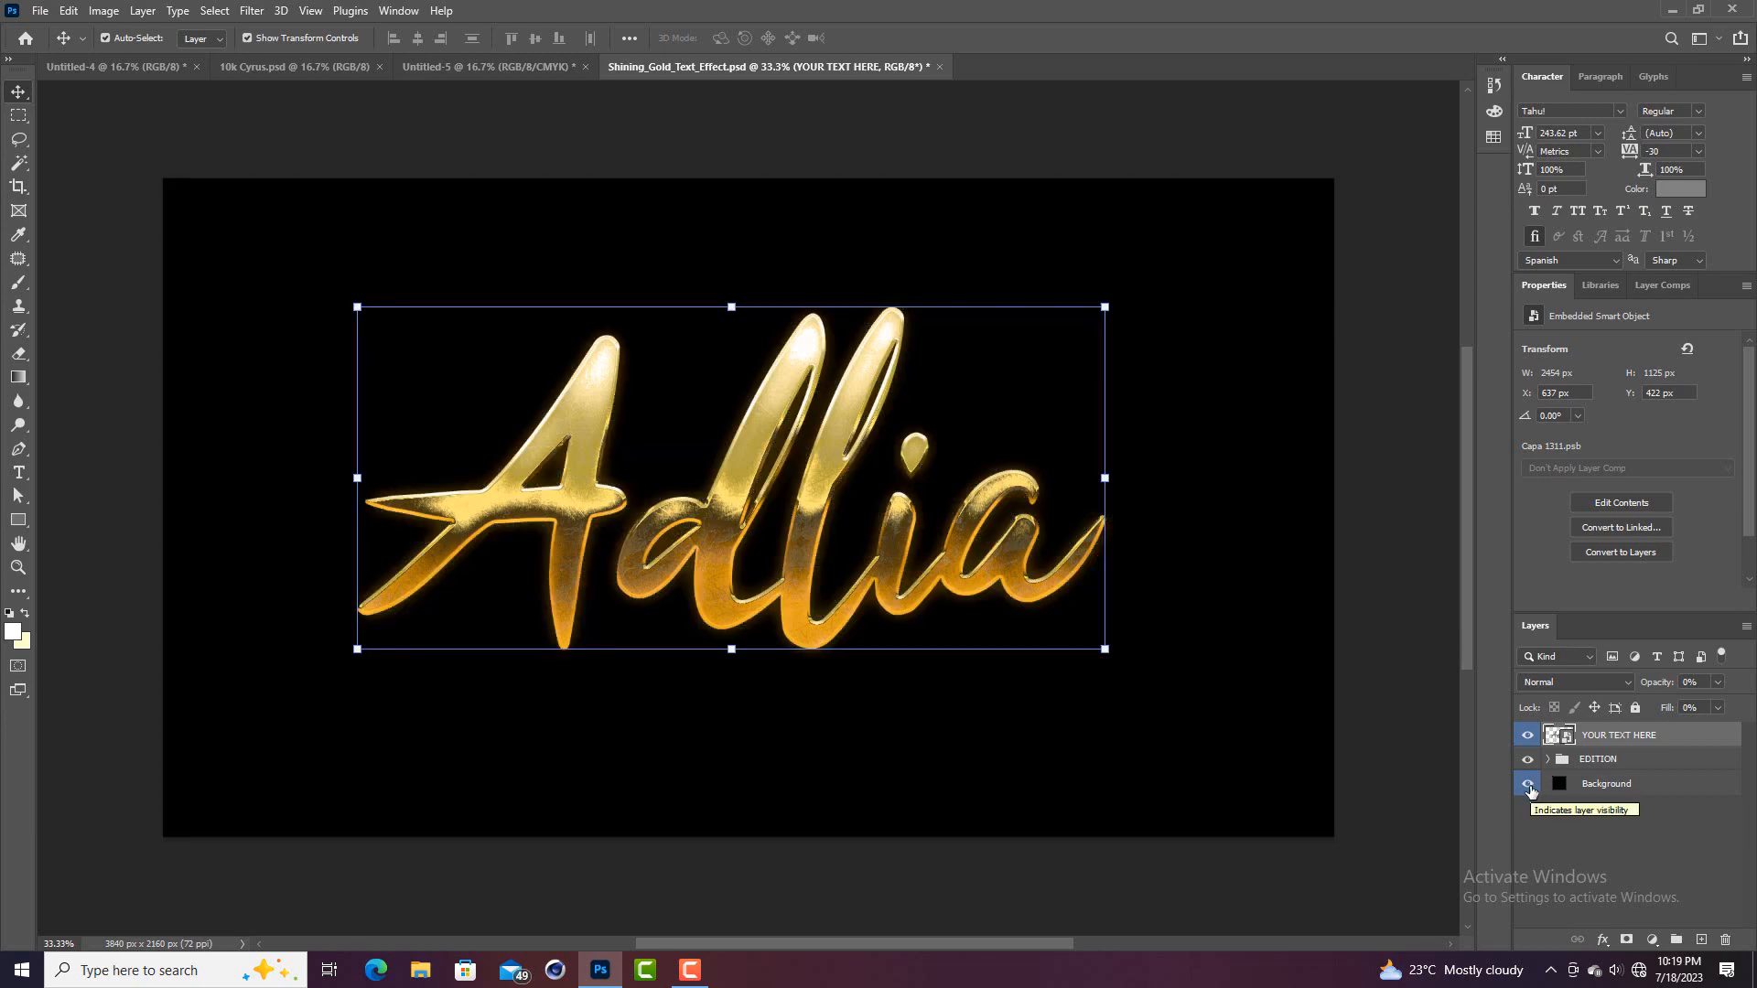
pyautogui.click(1529, 784)
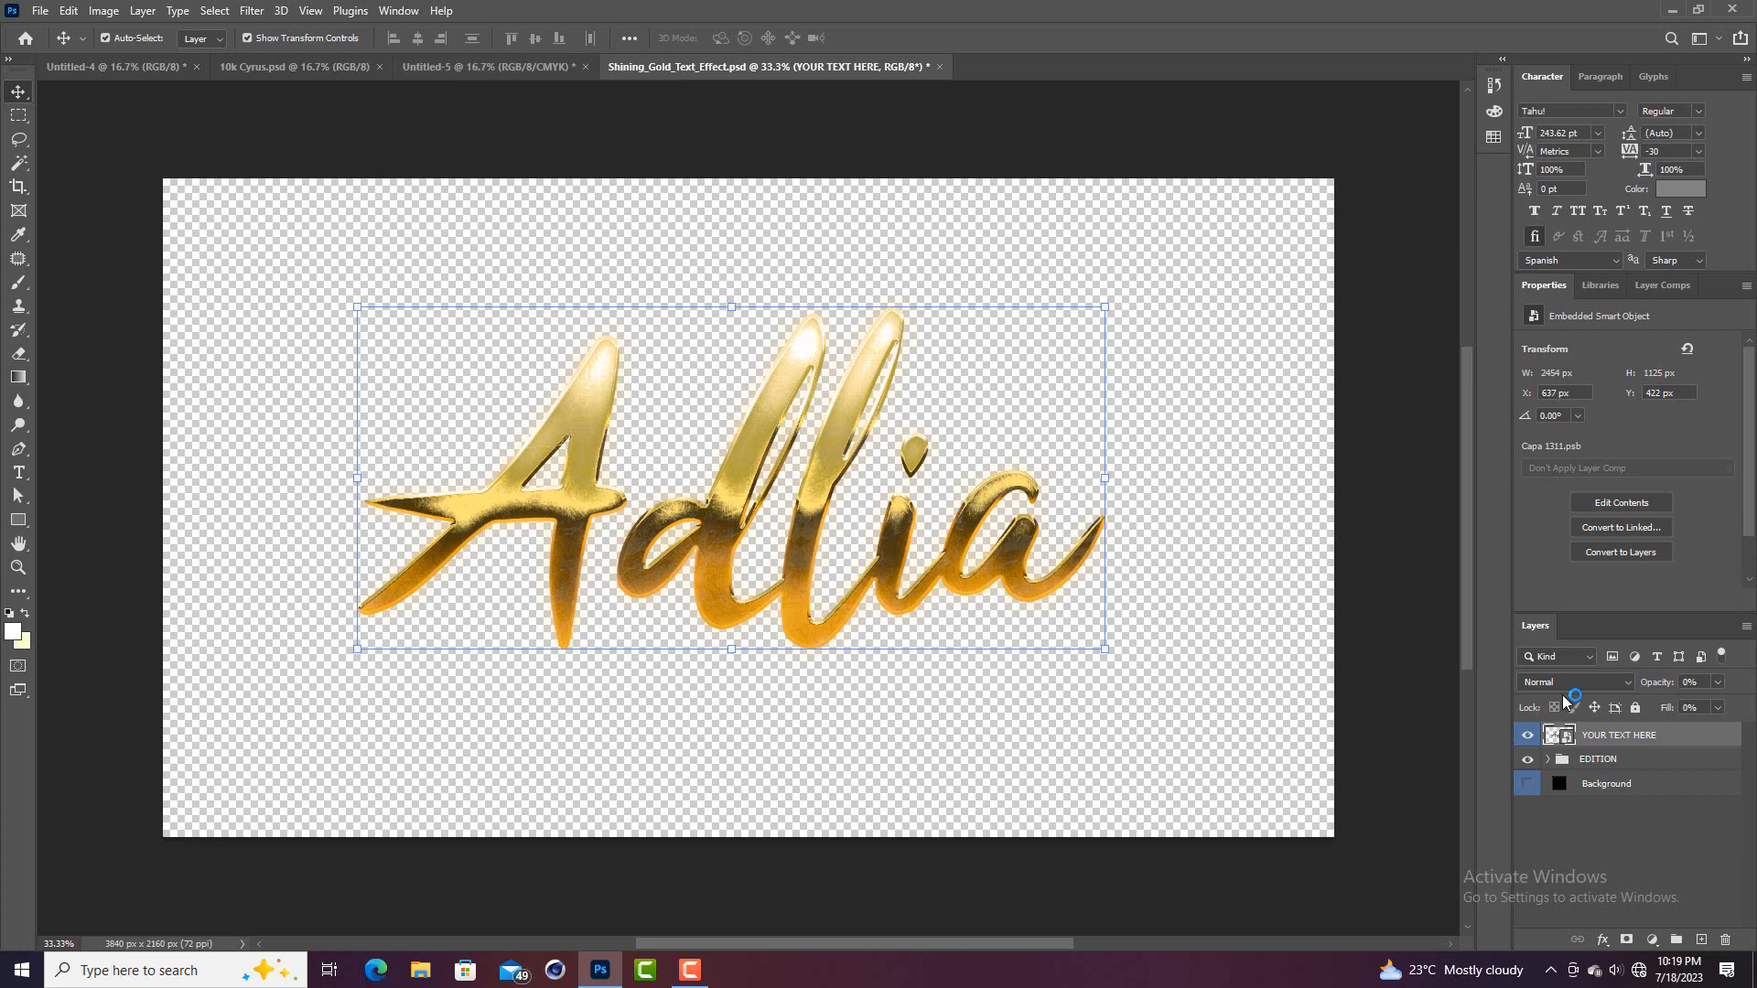
pyautogui.keyDown('shift'); pyautogui.click(1631, 761); pyautogui.keyUp('shift')
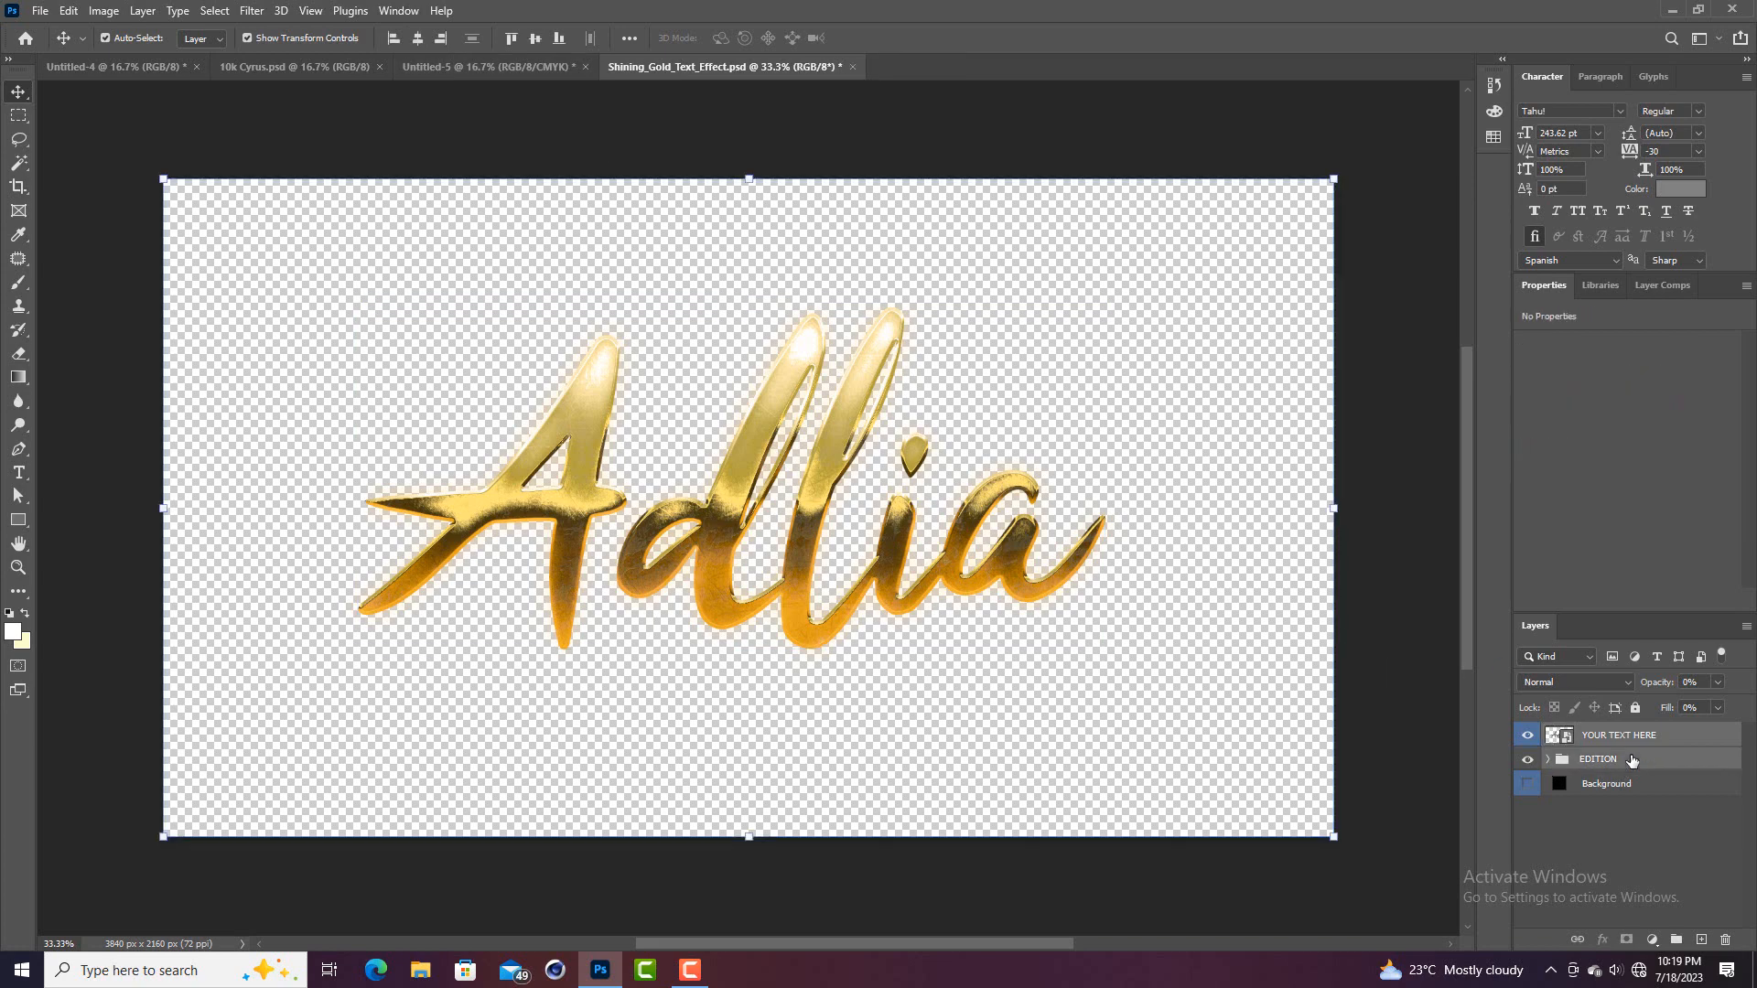
pyautogui.hotkey('ctrl', 'j')
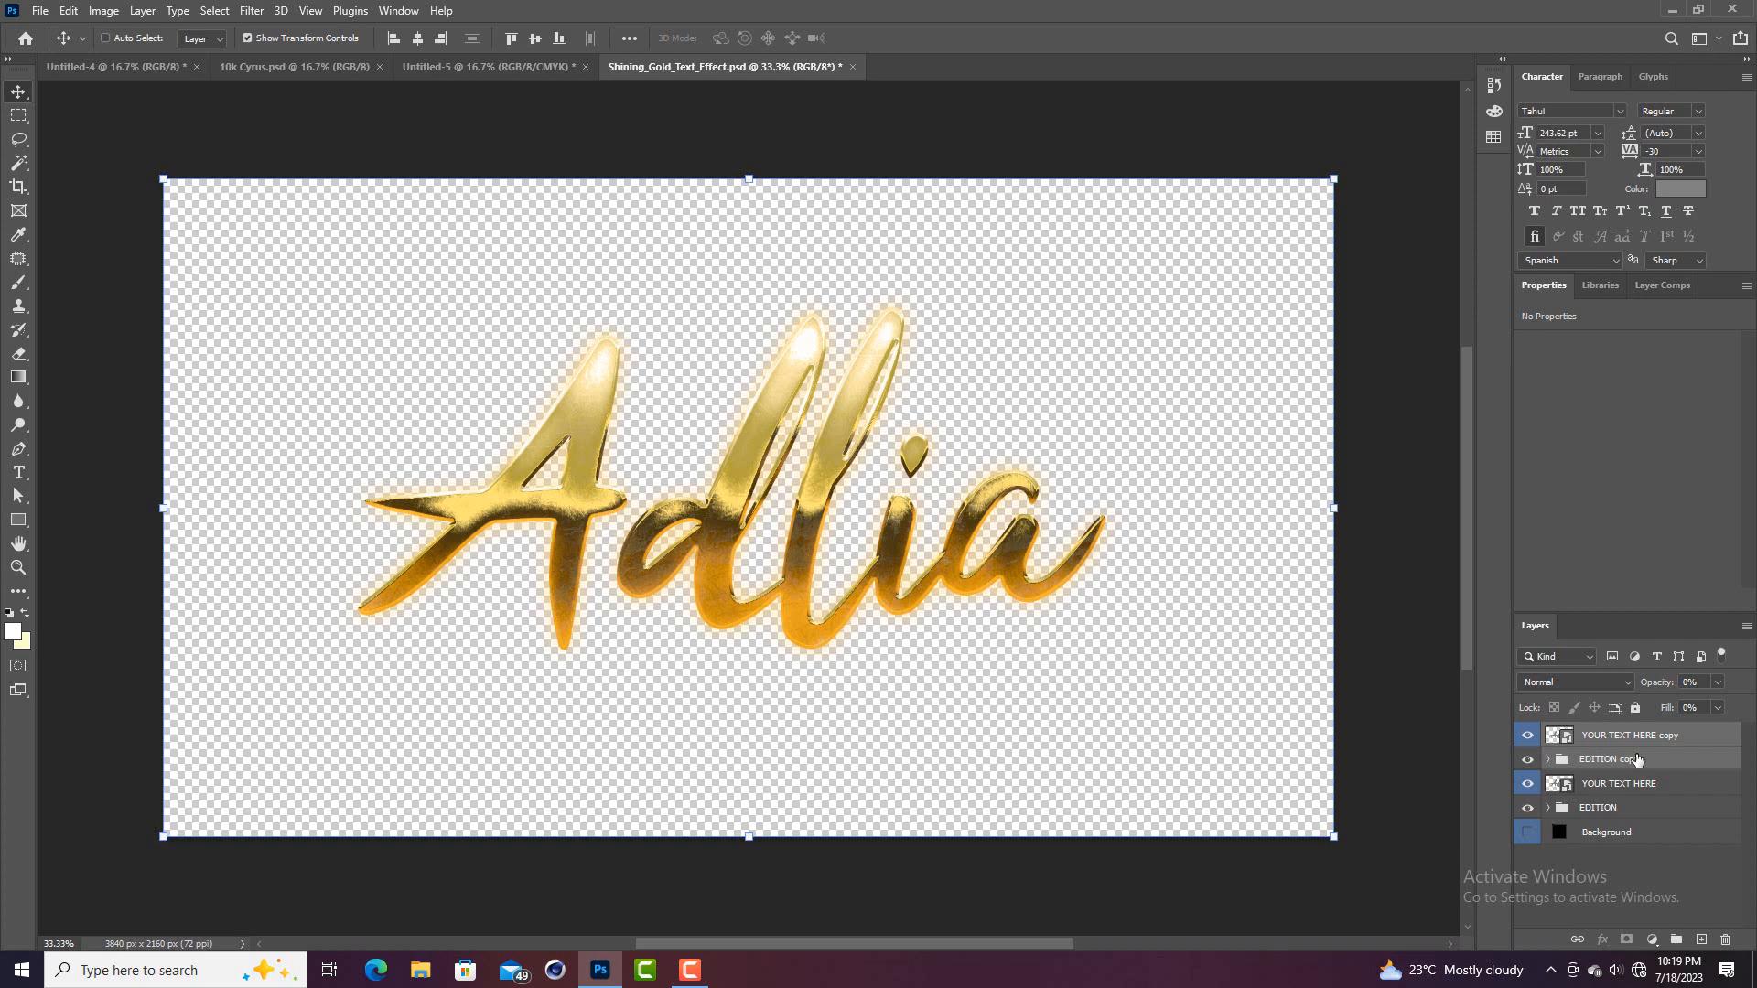
pyautogui.hotkey('ctrl', 'e')
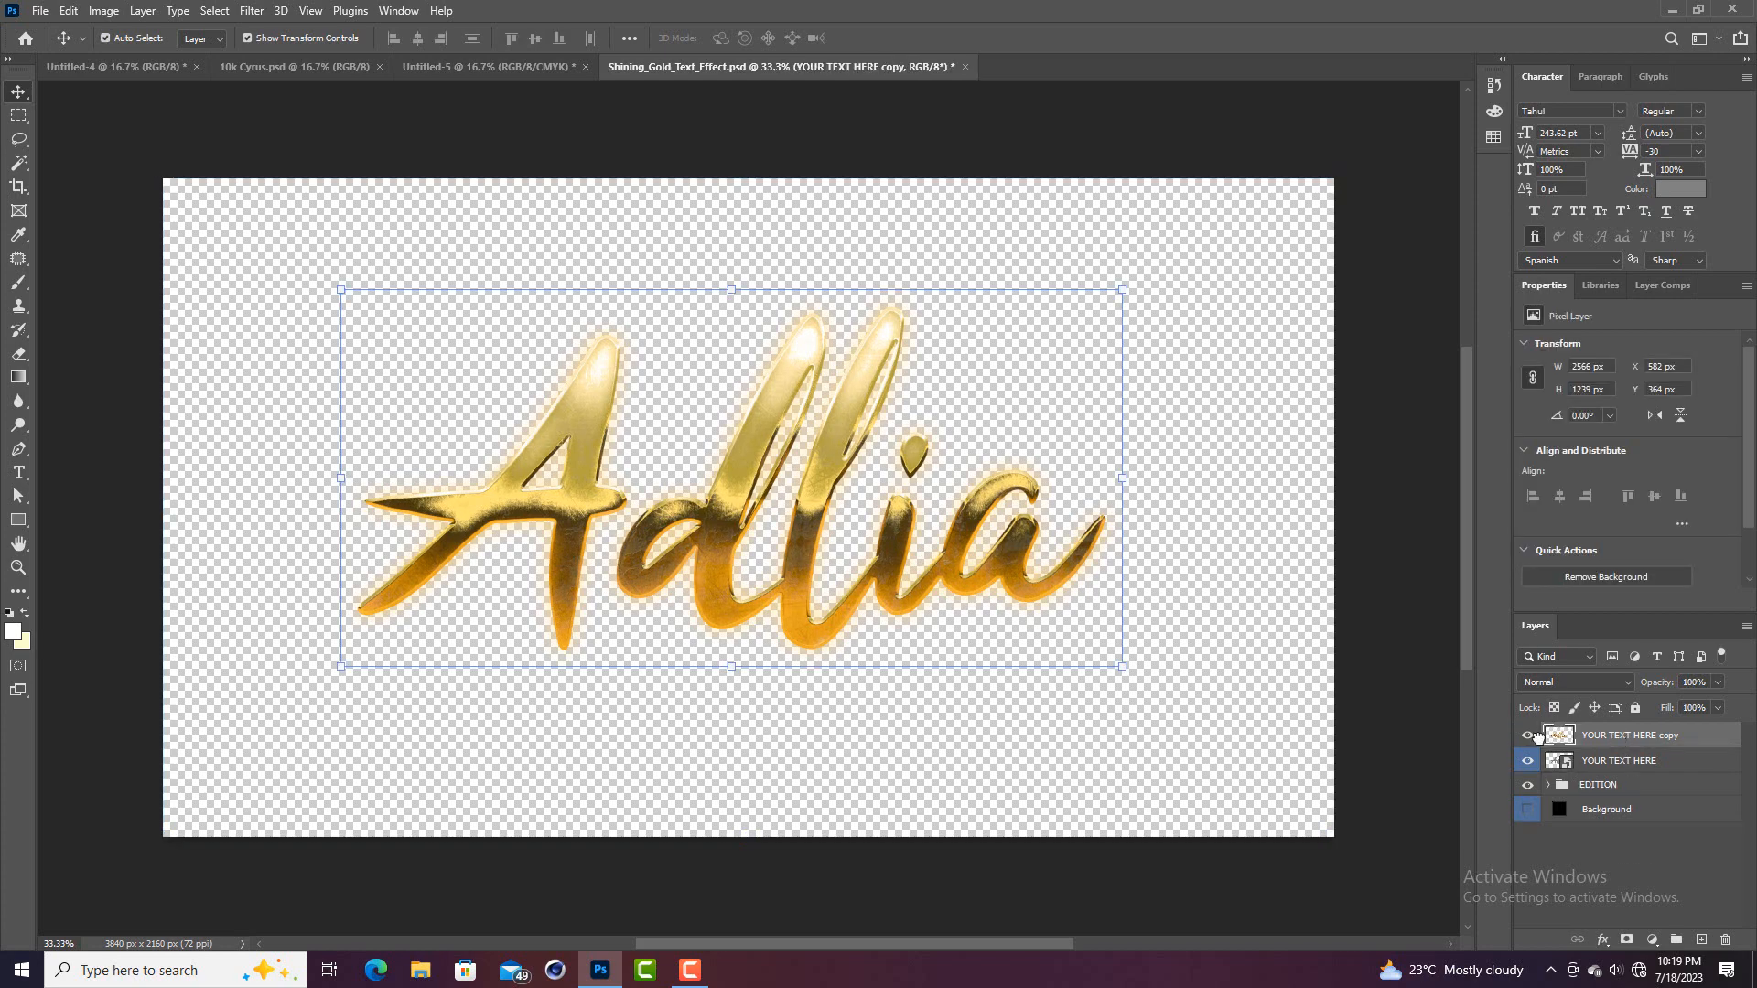
# Bring the merged gold name into the Untitled-5 flyer, scaled to about 129.5% and centred horizontally over the woman's lower body
pyautogui.moveTo(1538, 738); pyautogui.dragTo(747, 613)
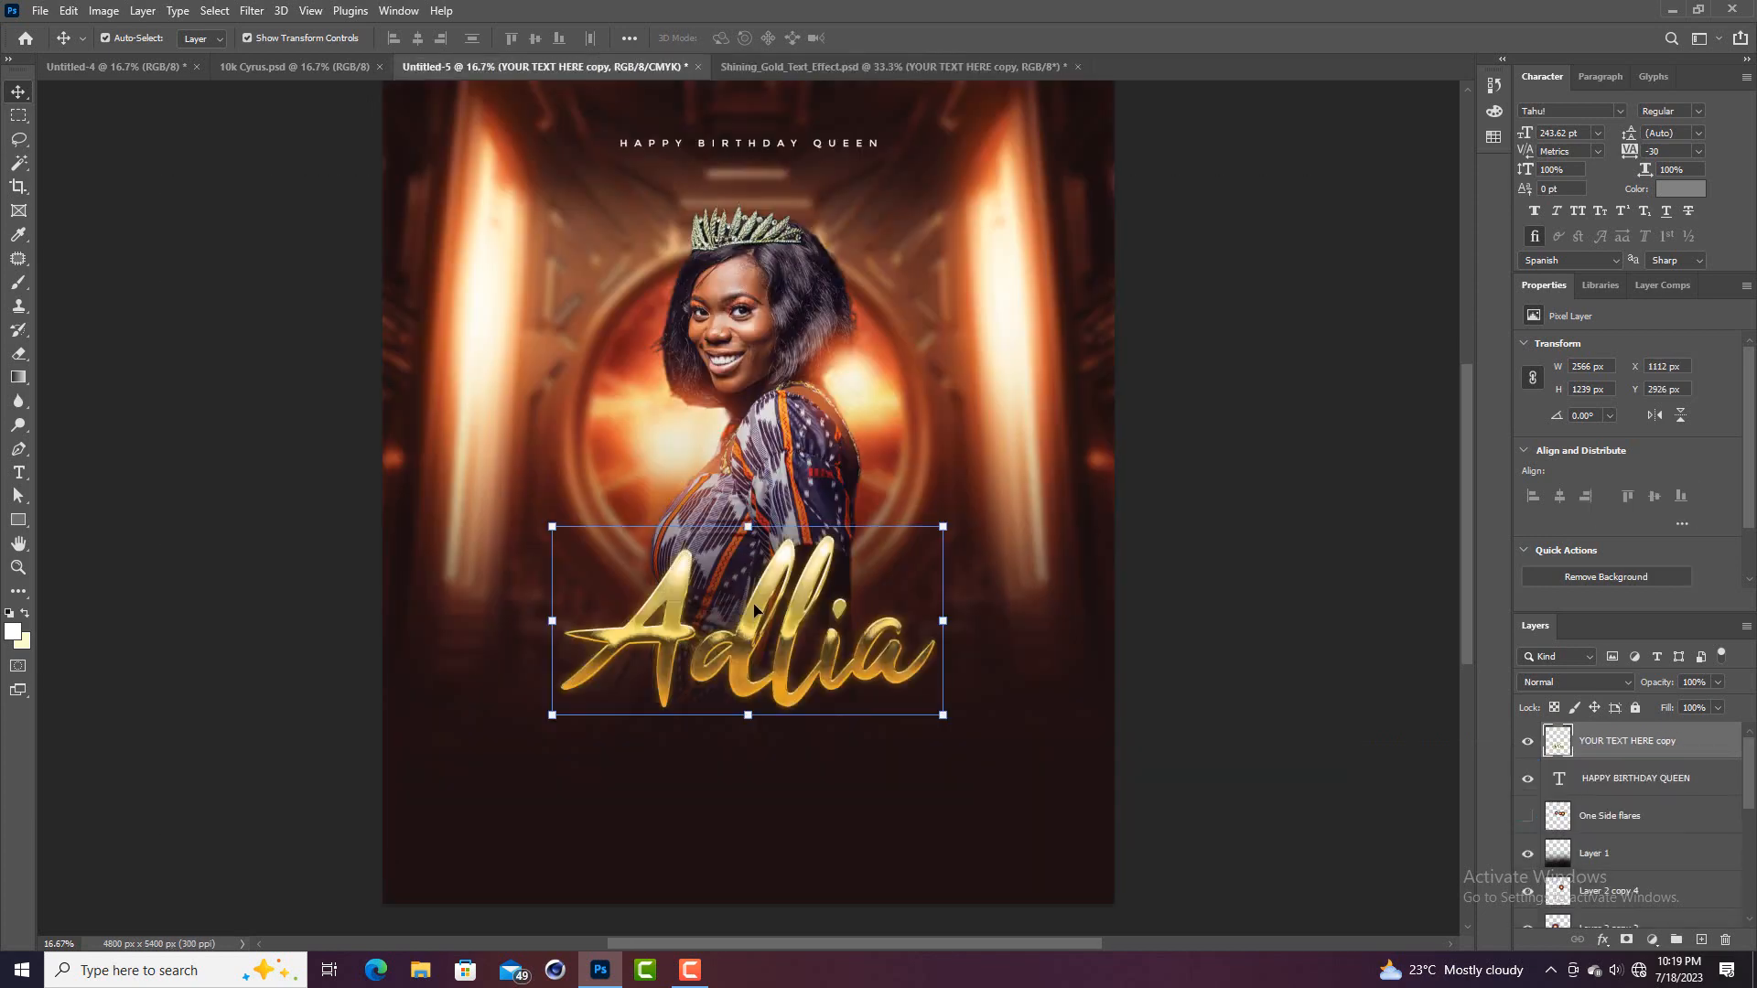
pyautogui.scroll(-2, 754, 609)
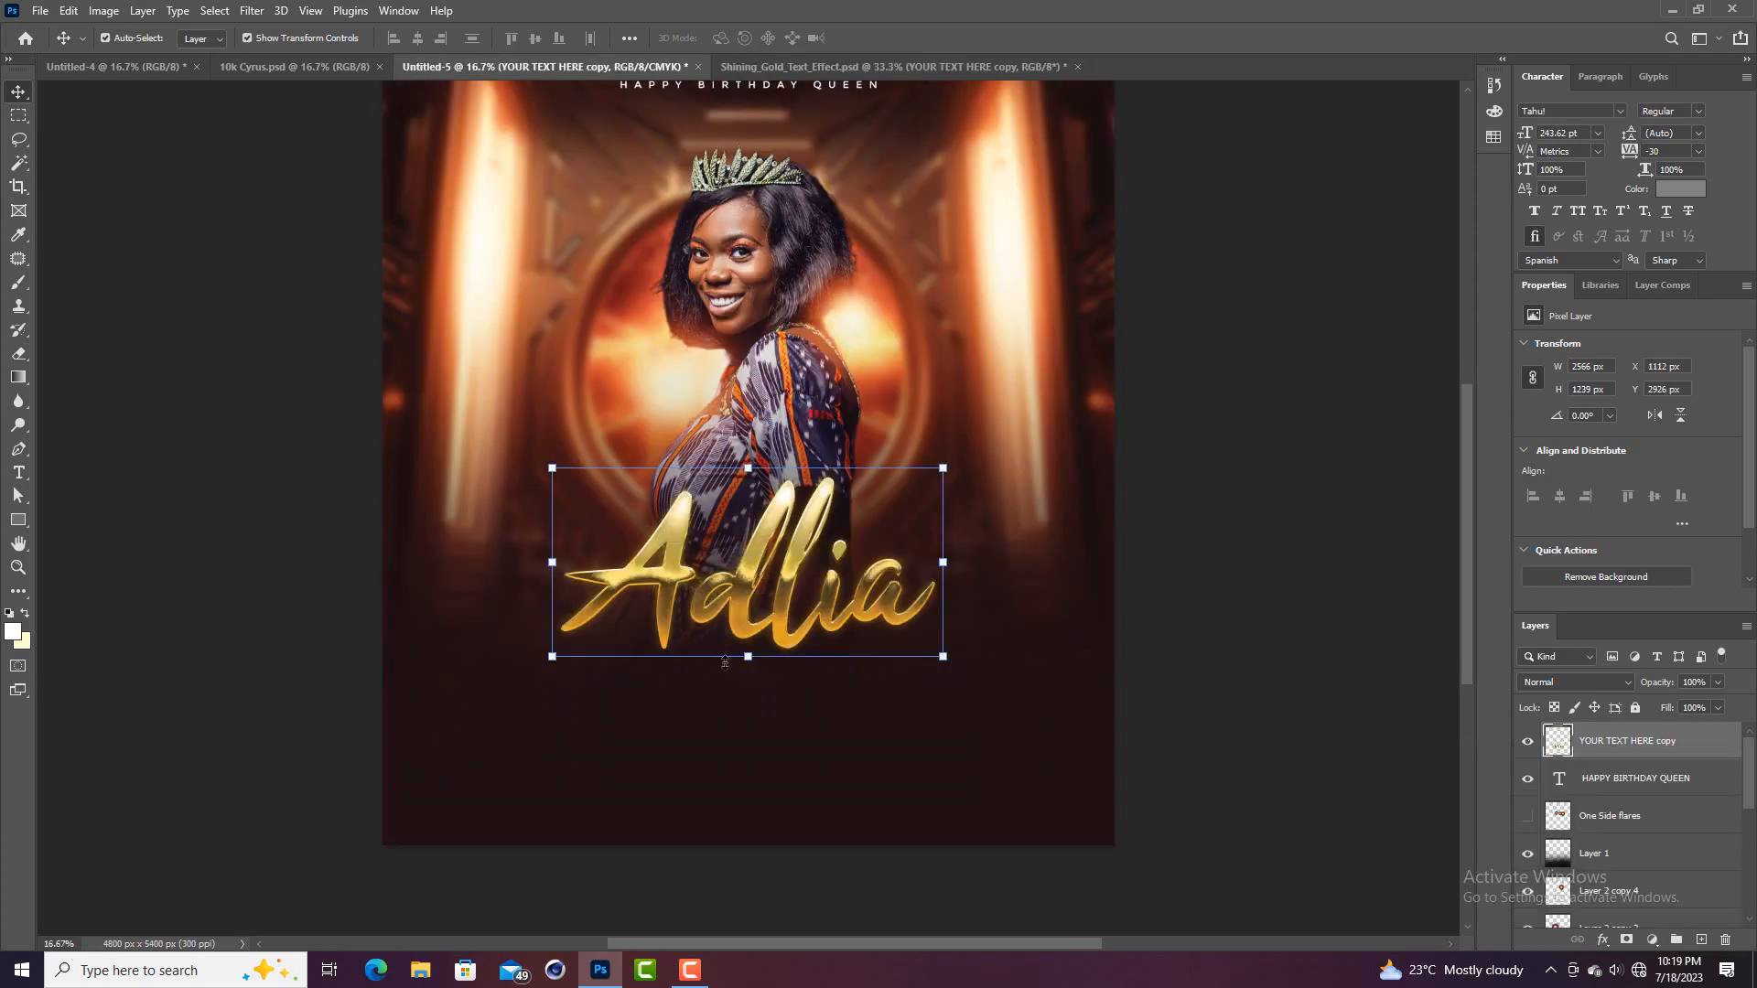
pyautogui.hotkey('ctrl', 't')
pyautogui.moveTo(748, 673); pyautogui.dragTo(748, 729)
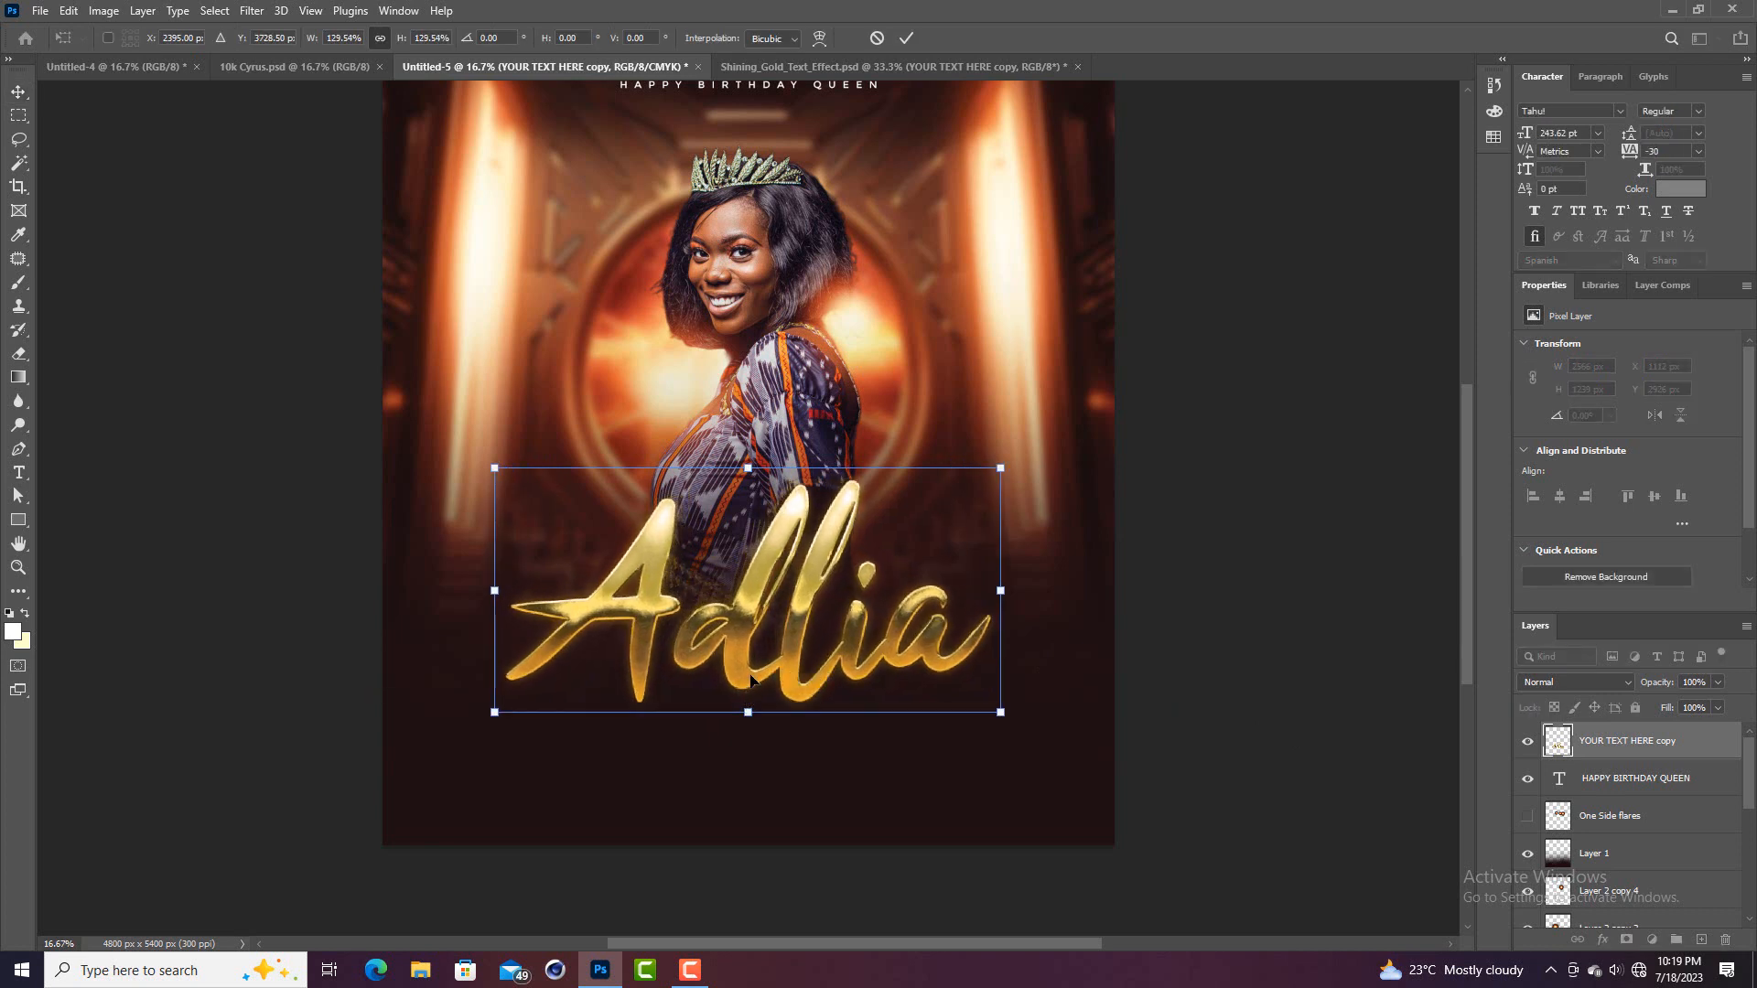
pyautogui.moveTo(761, 597); pyautogui.dragTo(760, 583)
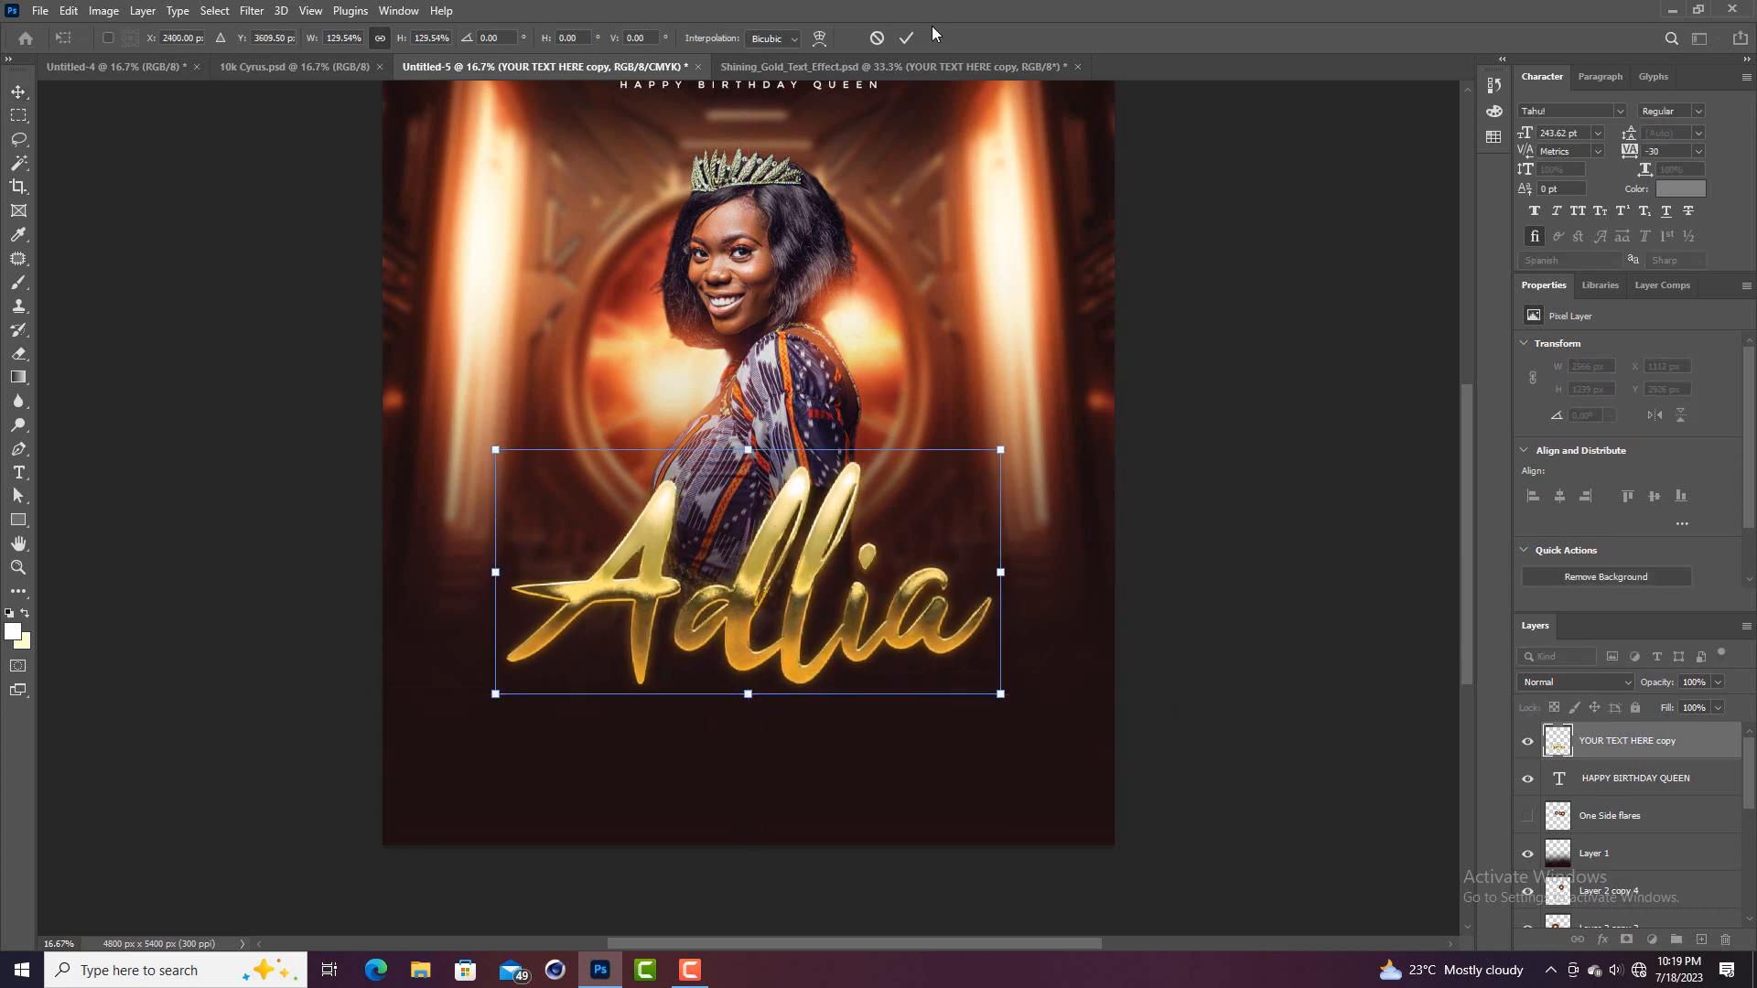
pyautogui.click(906, 38)
pyautogui.click(1290, 425)
# Examine the gold name's size and placement against the woman and the whole flyer from top to bottom
pyautogui.scroll(-2, 1286, 439)
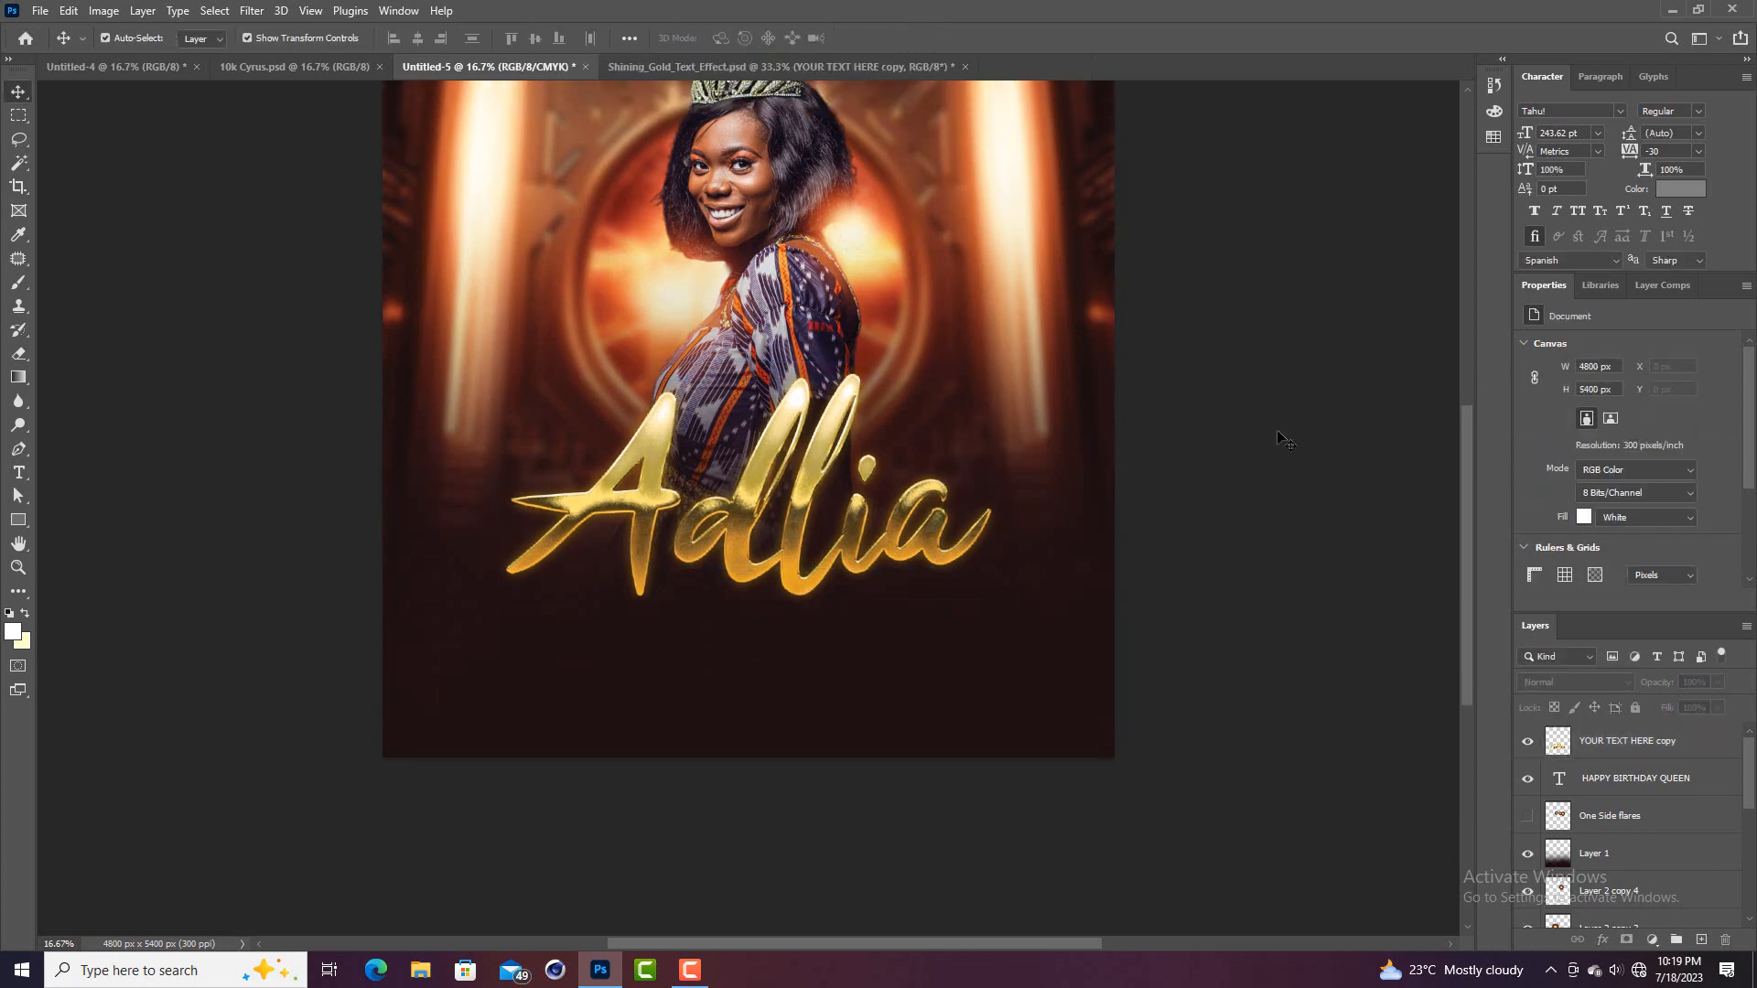
pyautogui.scroll(2, 1286, 439)
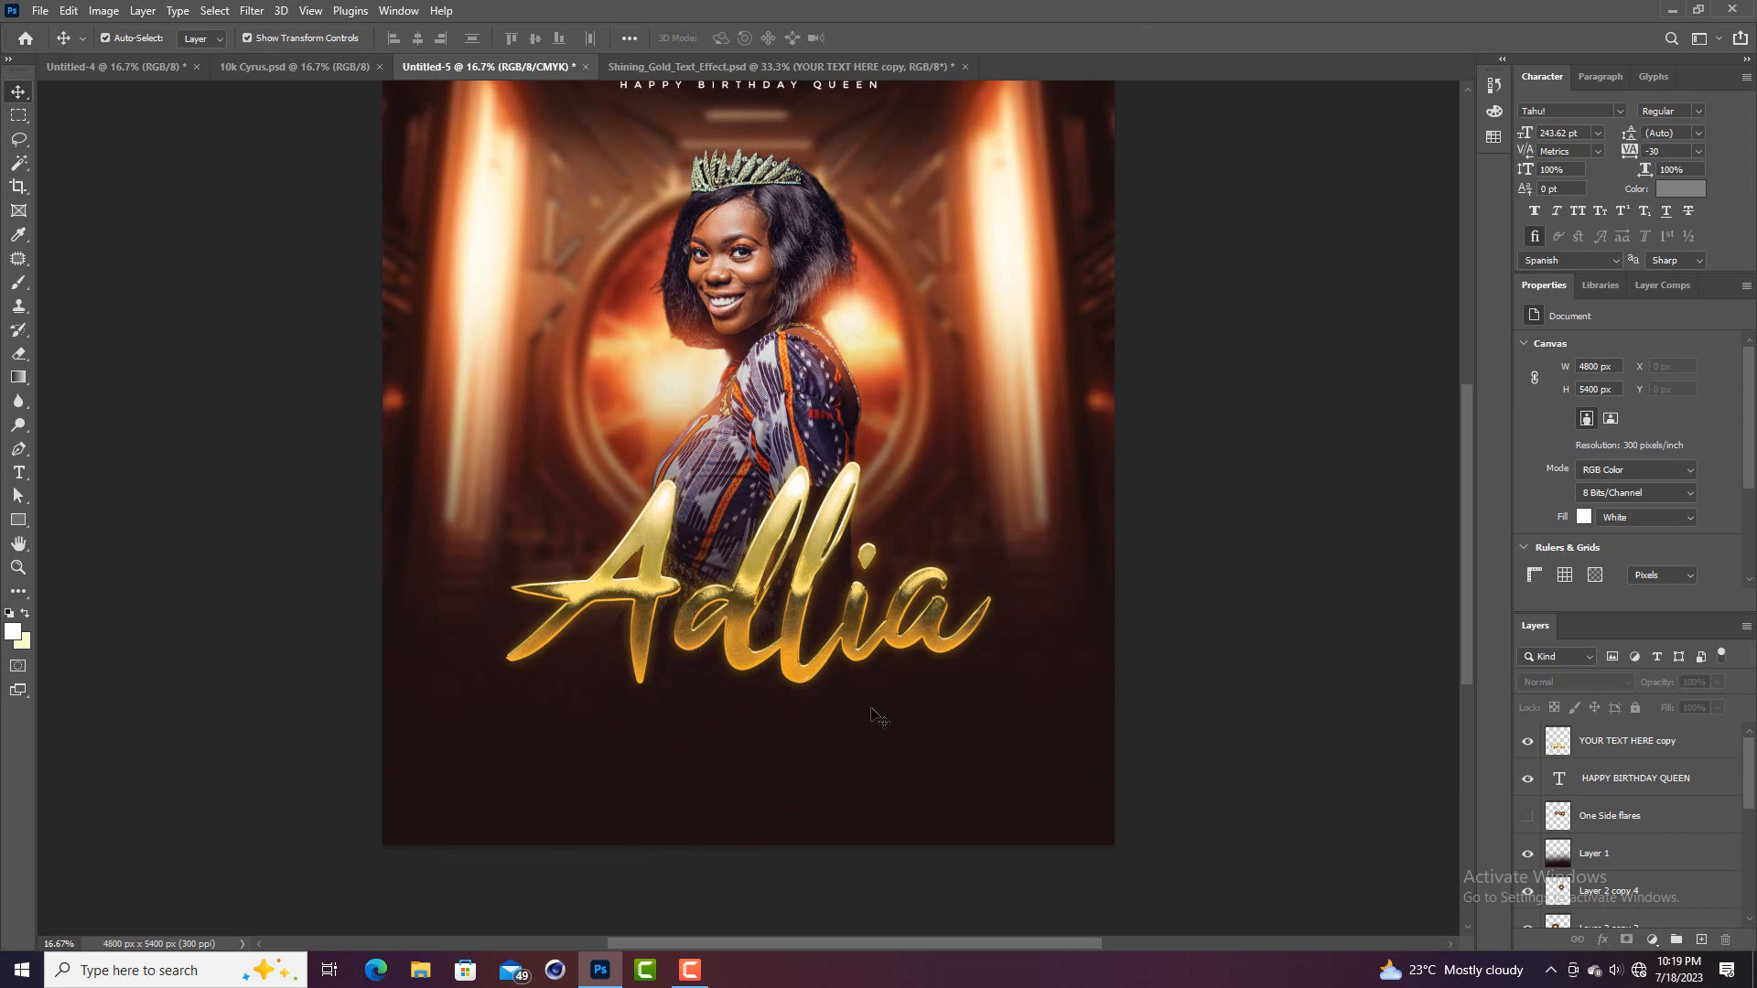
pyautogui.scroll(1, 851, 710)
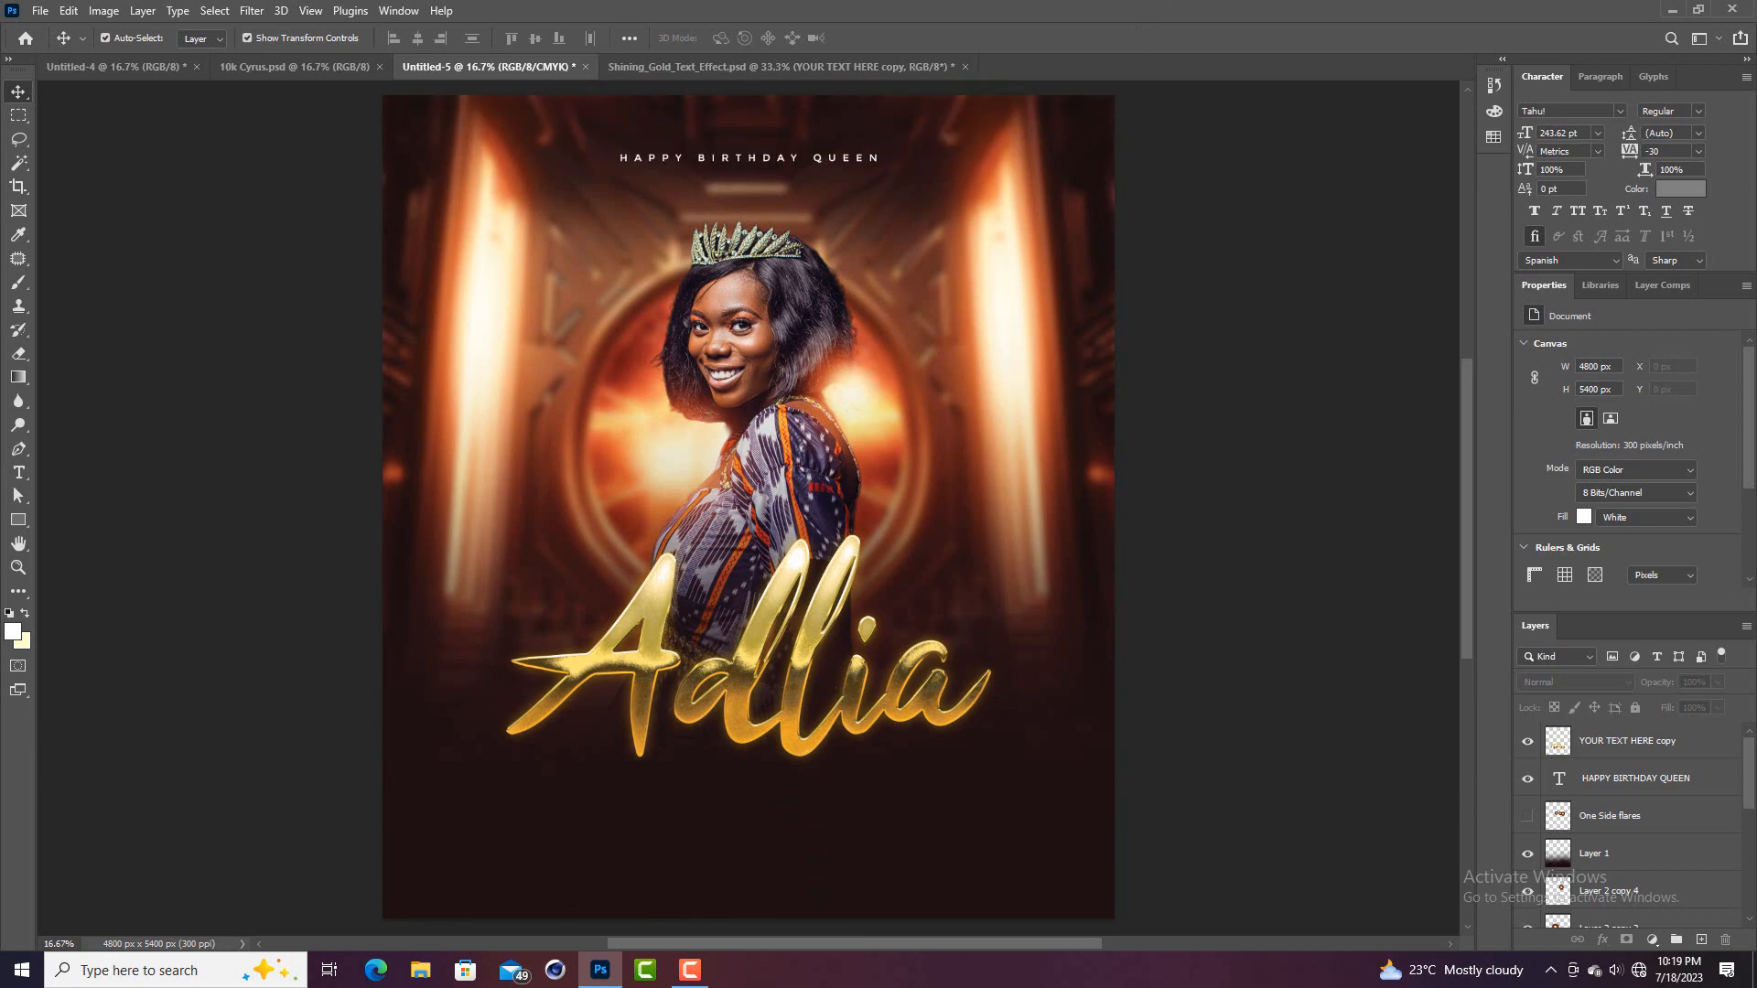
pyautogui.scroll(-1, 832, 650)
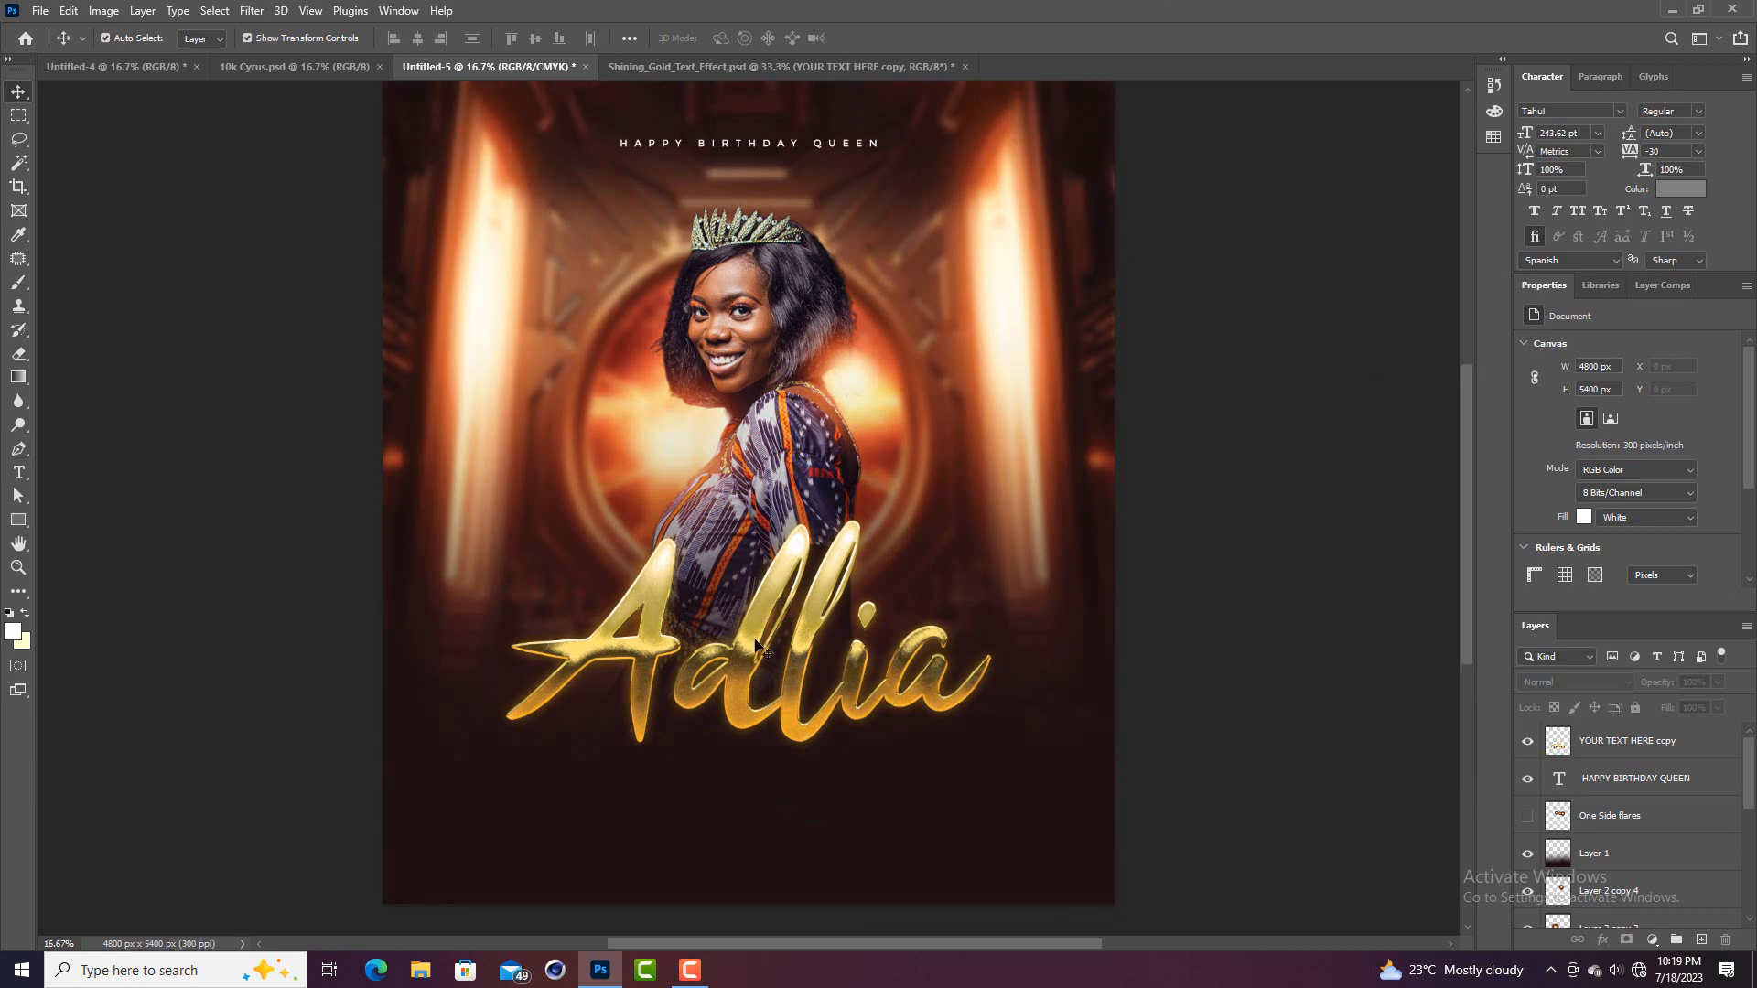
pyautogui.scroll(1, 756, 646)
pyautogui.scroll(-1, 774, 641)
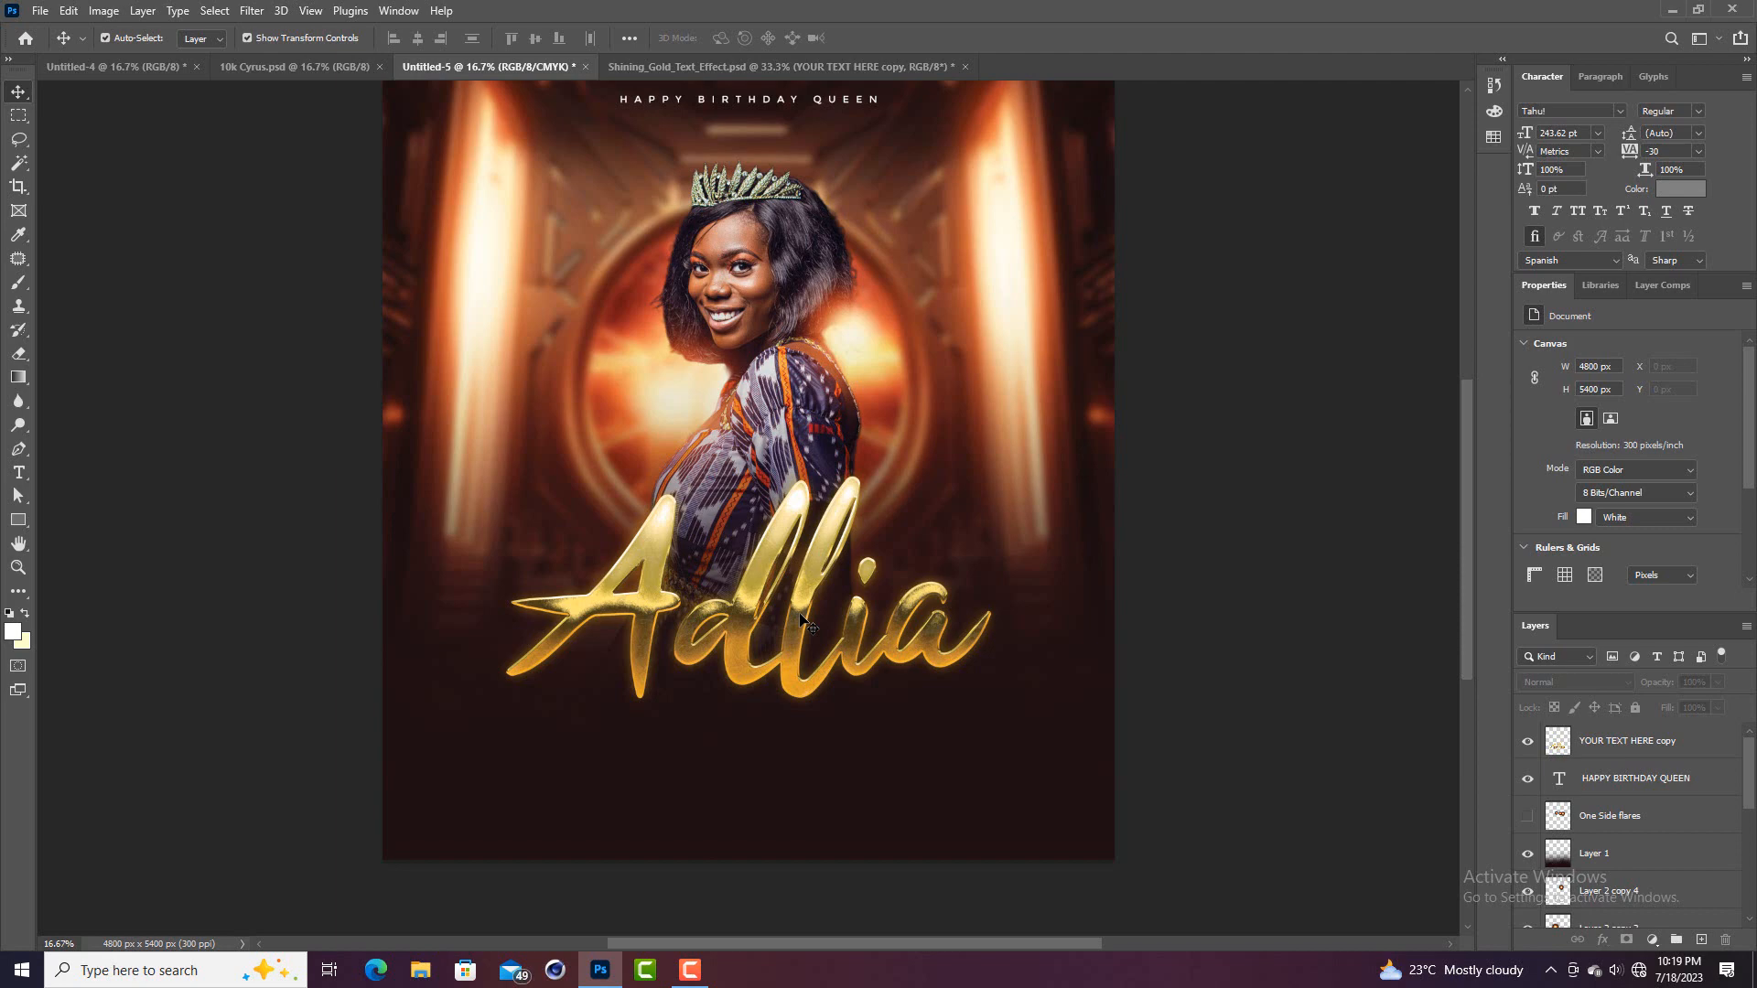
pyautogui.scroll(3, 796, 640)
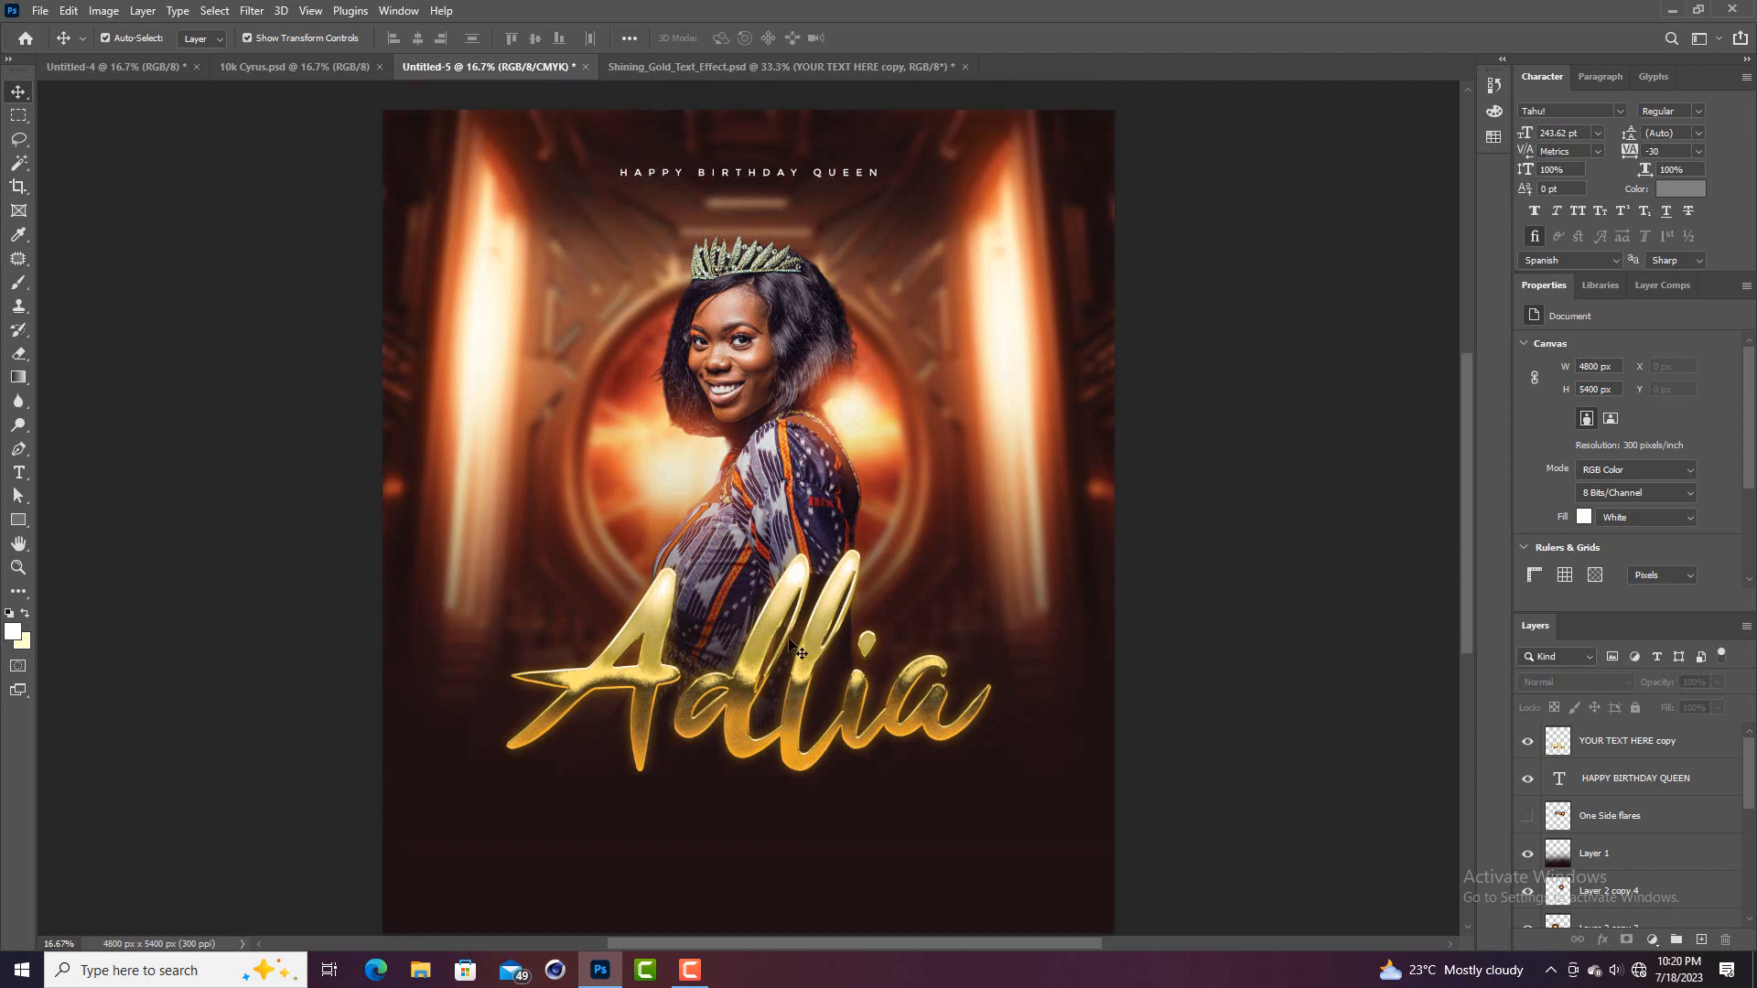
pyautogui.scroll(-3, 794, 651)
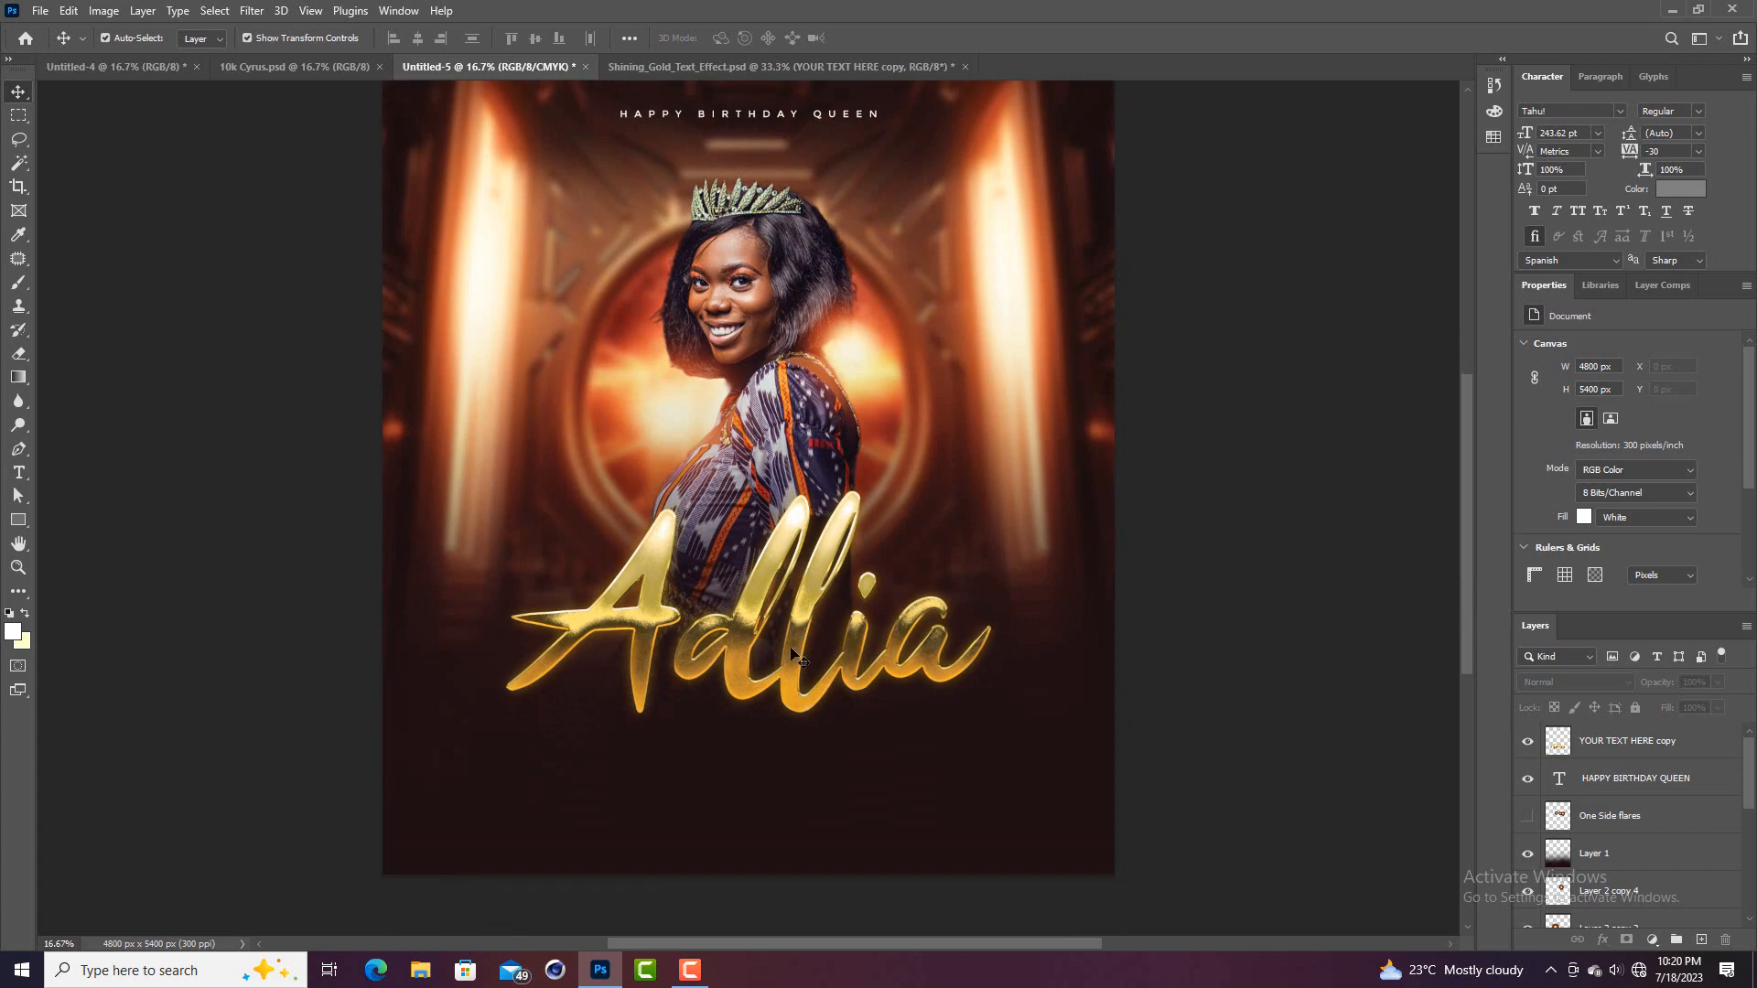